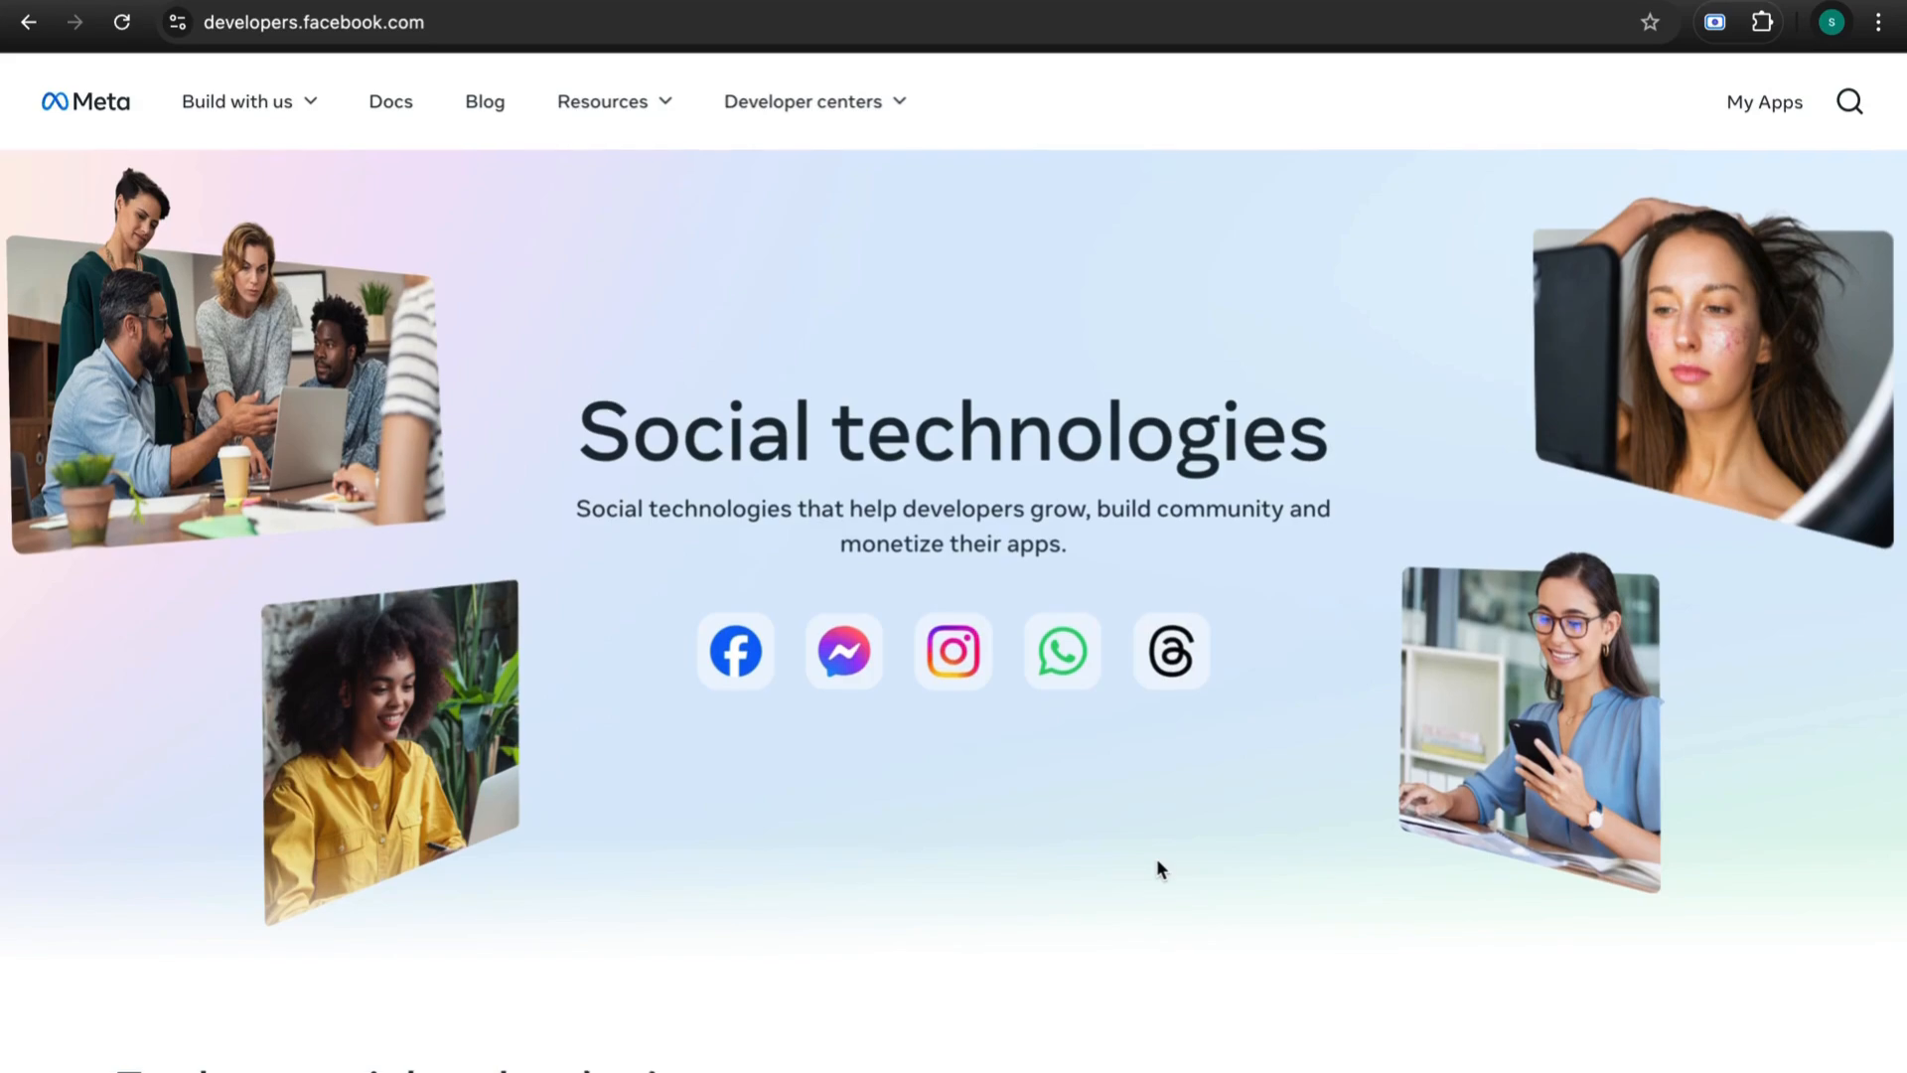
- Search Google for n8n in a new browser tab
scroll(1156, 859, "down", 3)
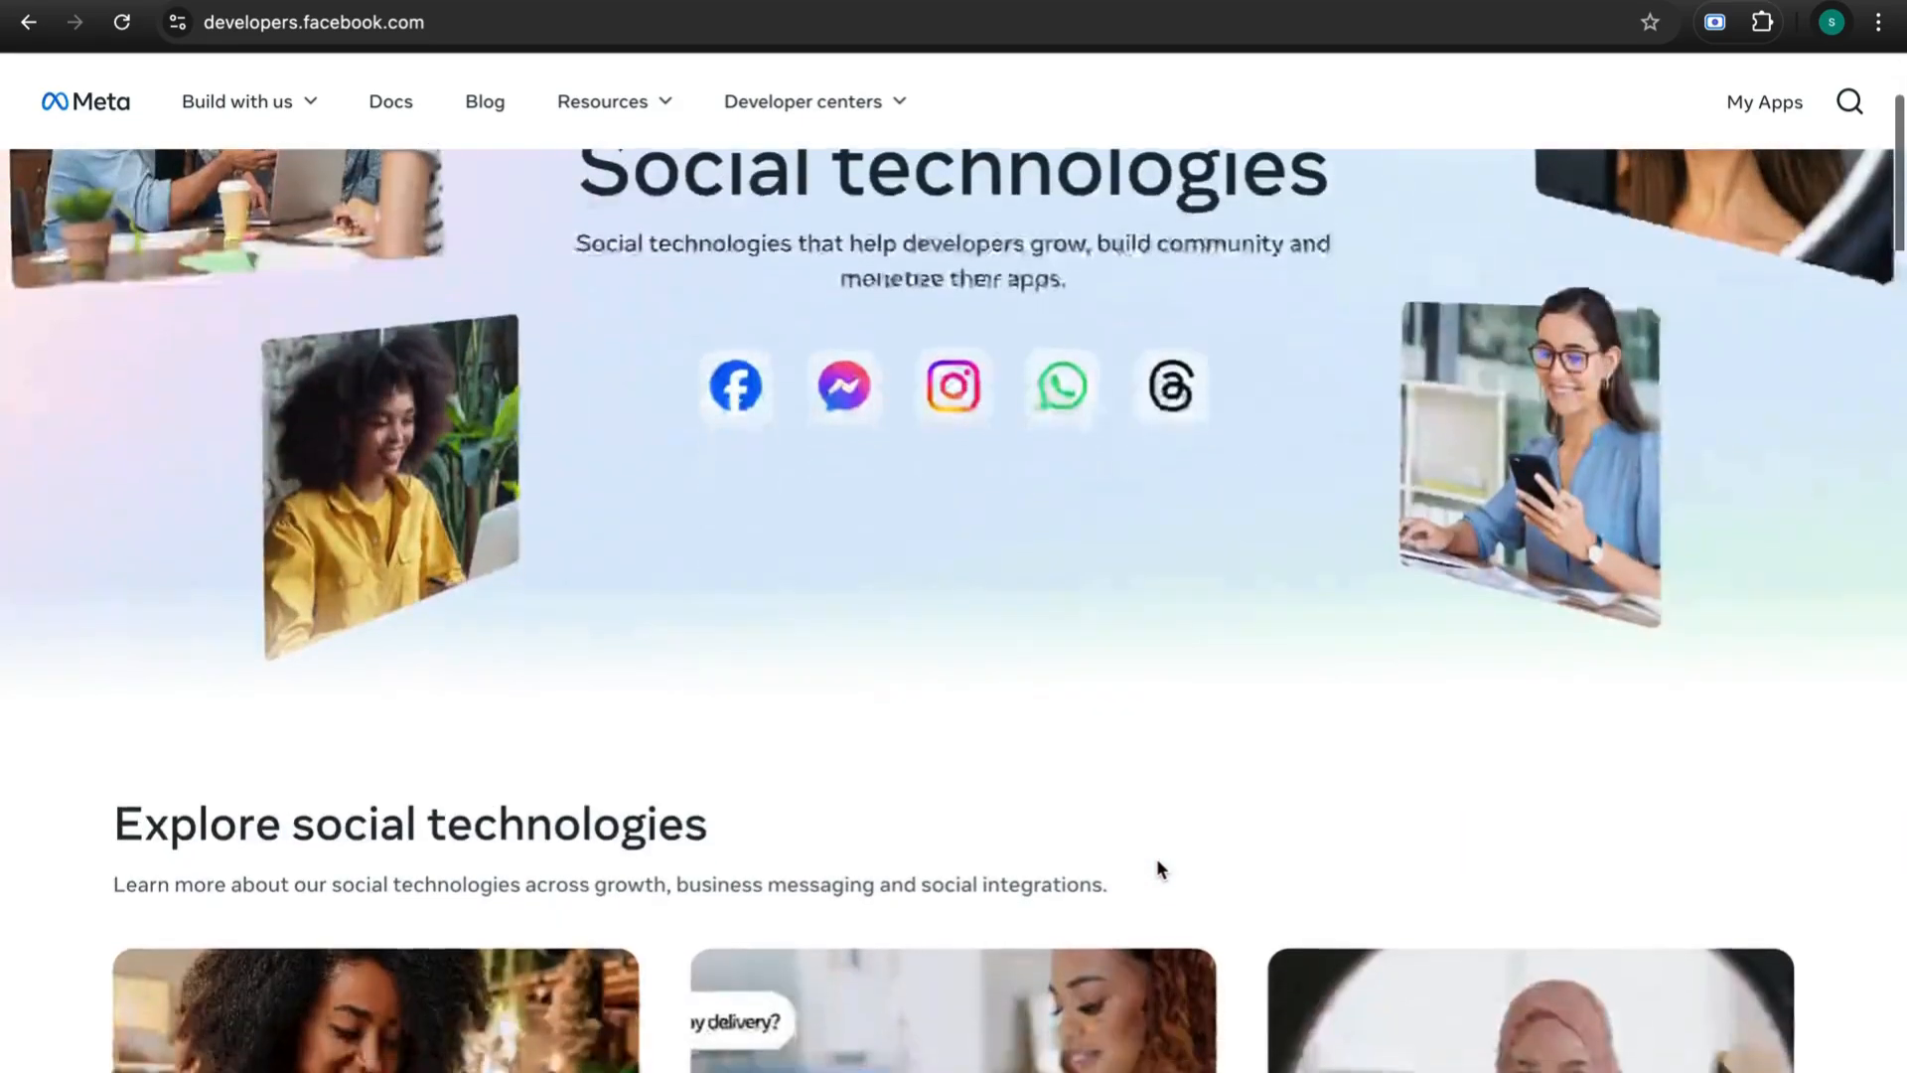
scroll(1156, 858, "up", 3)
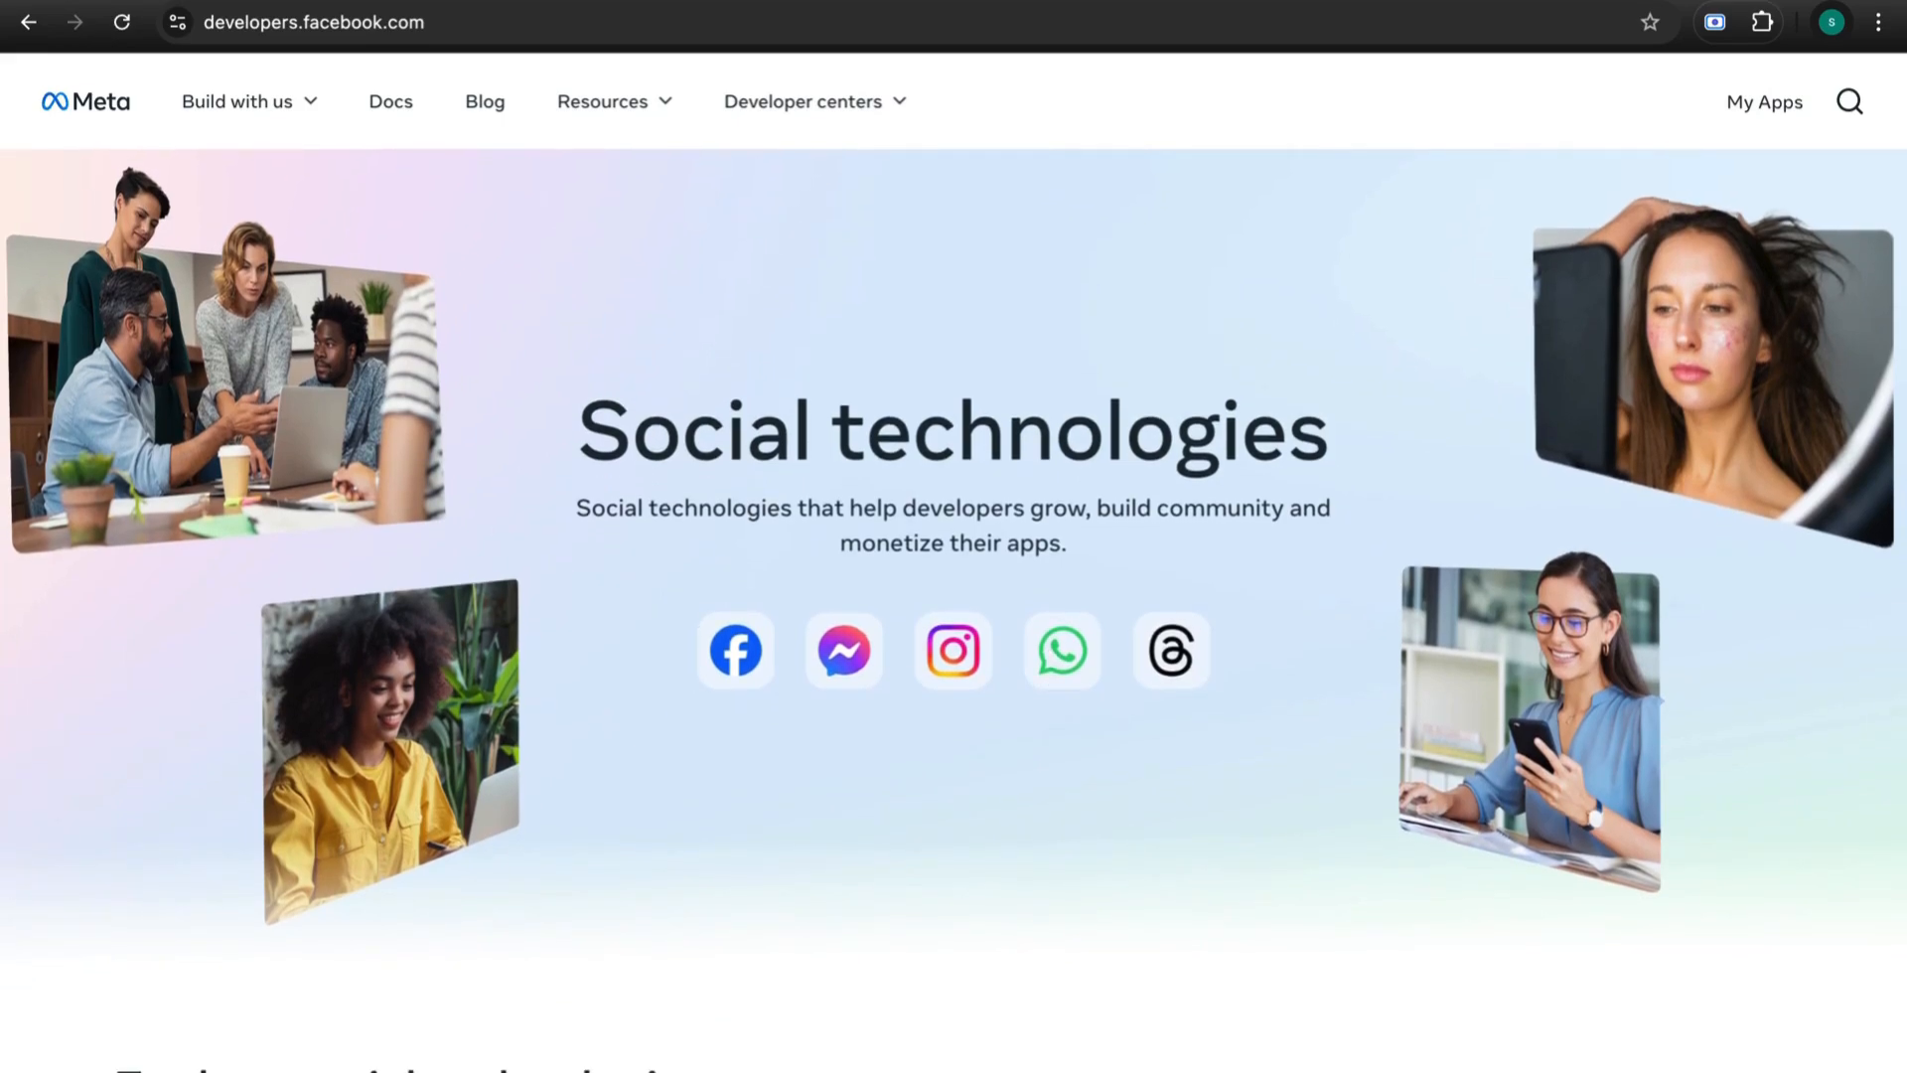
left_click(431, 5)
type("n")
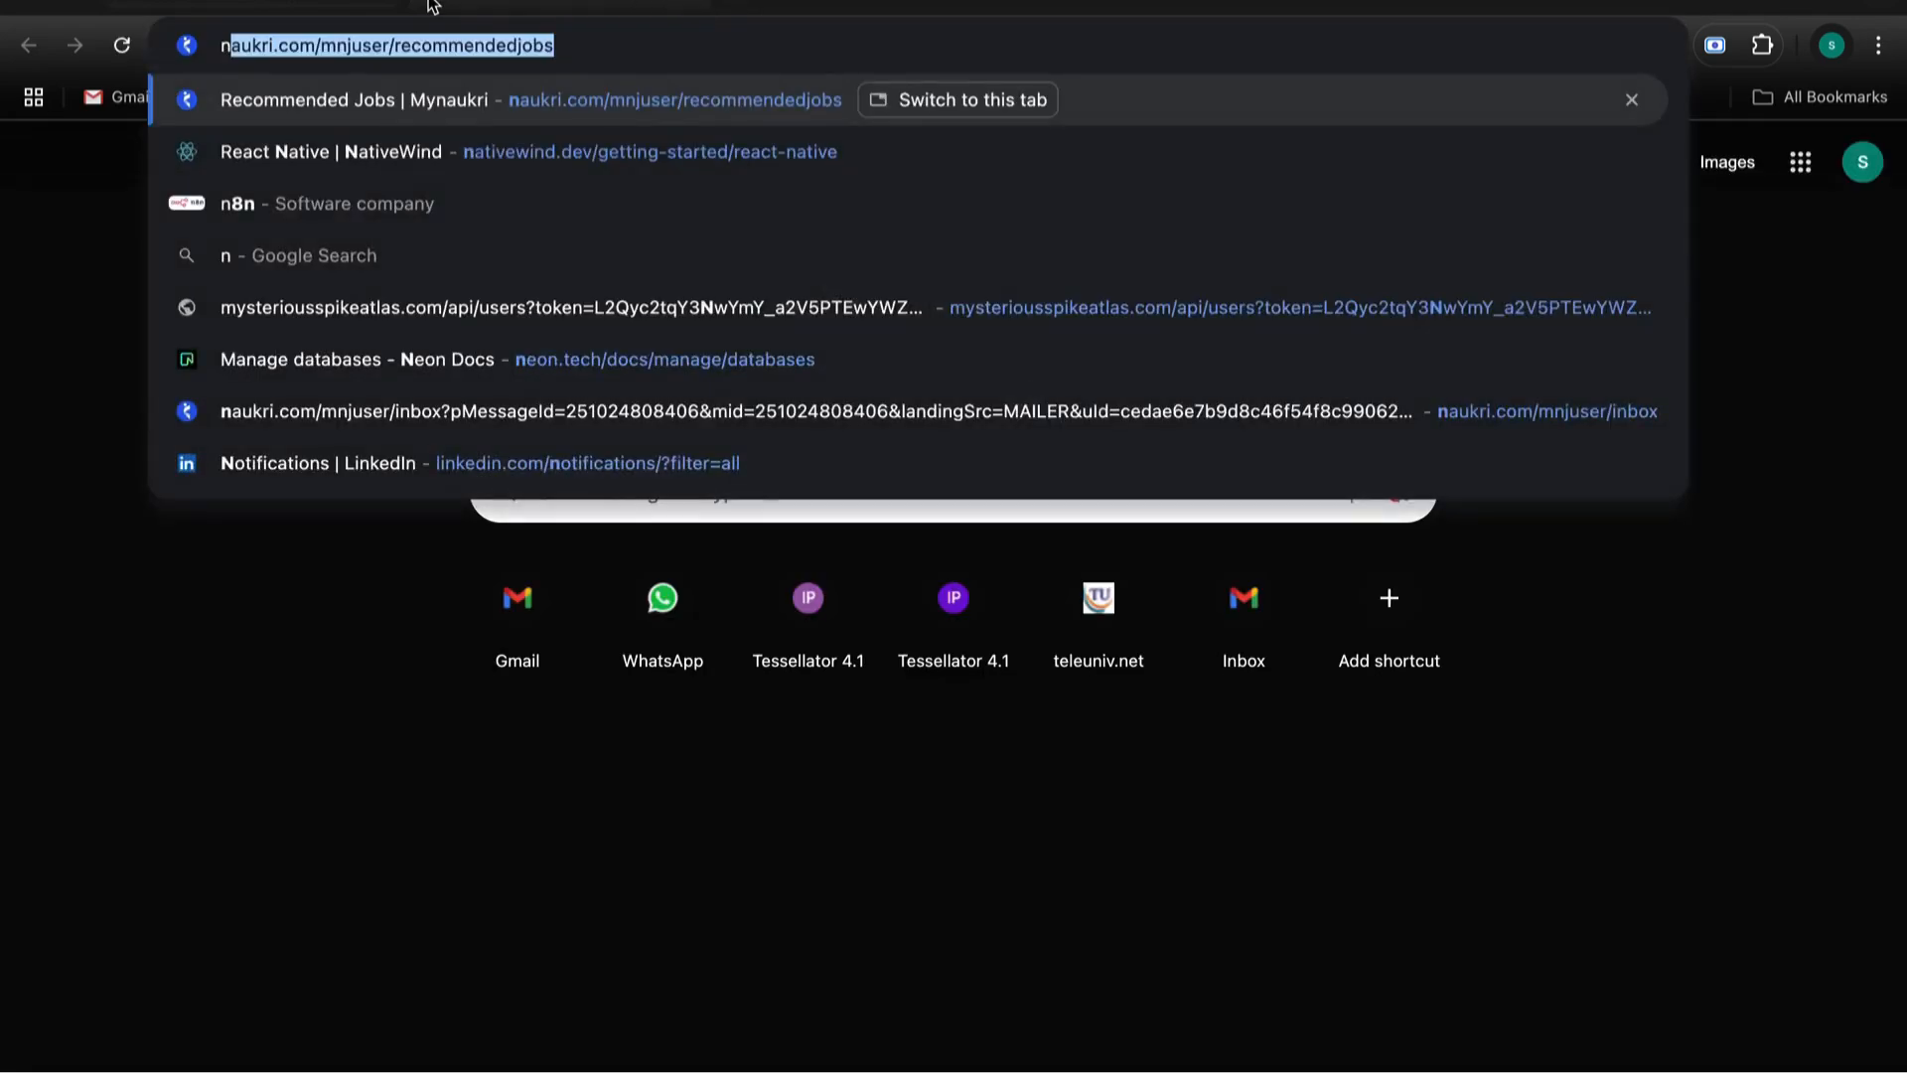
type("8n")
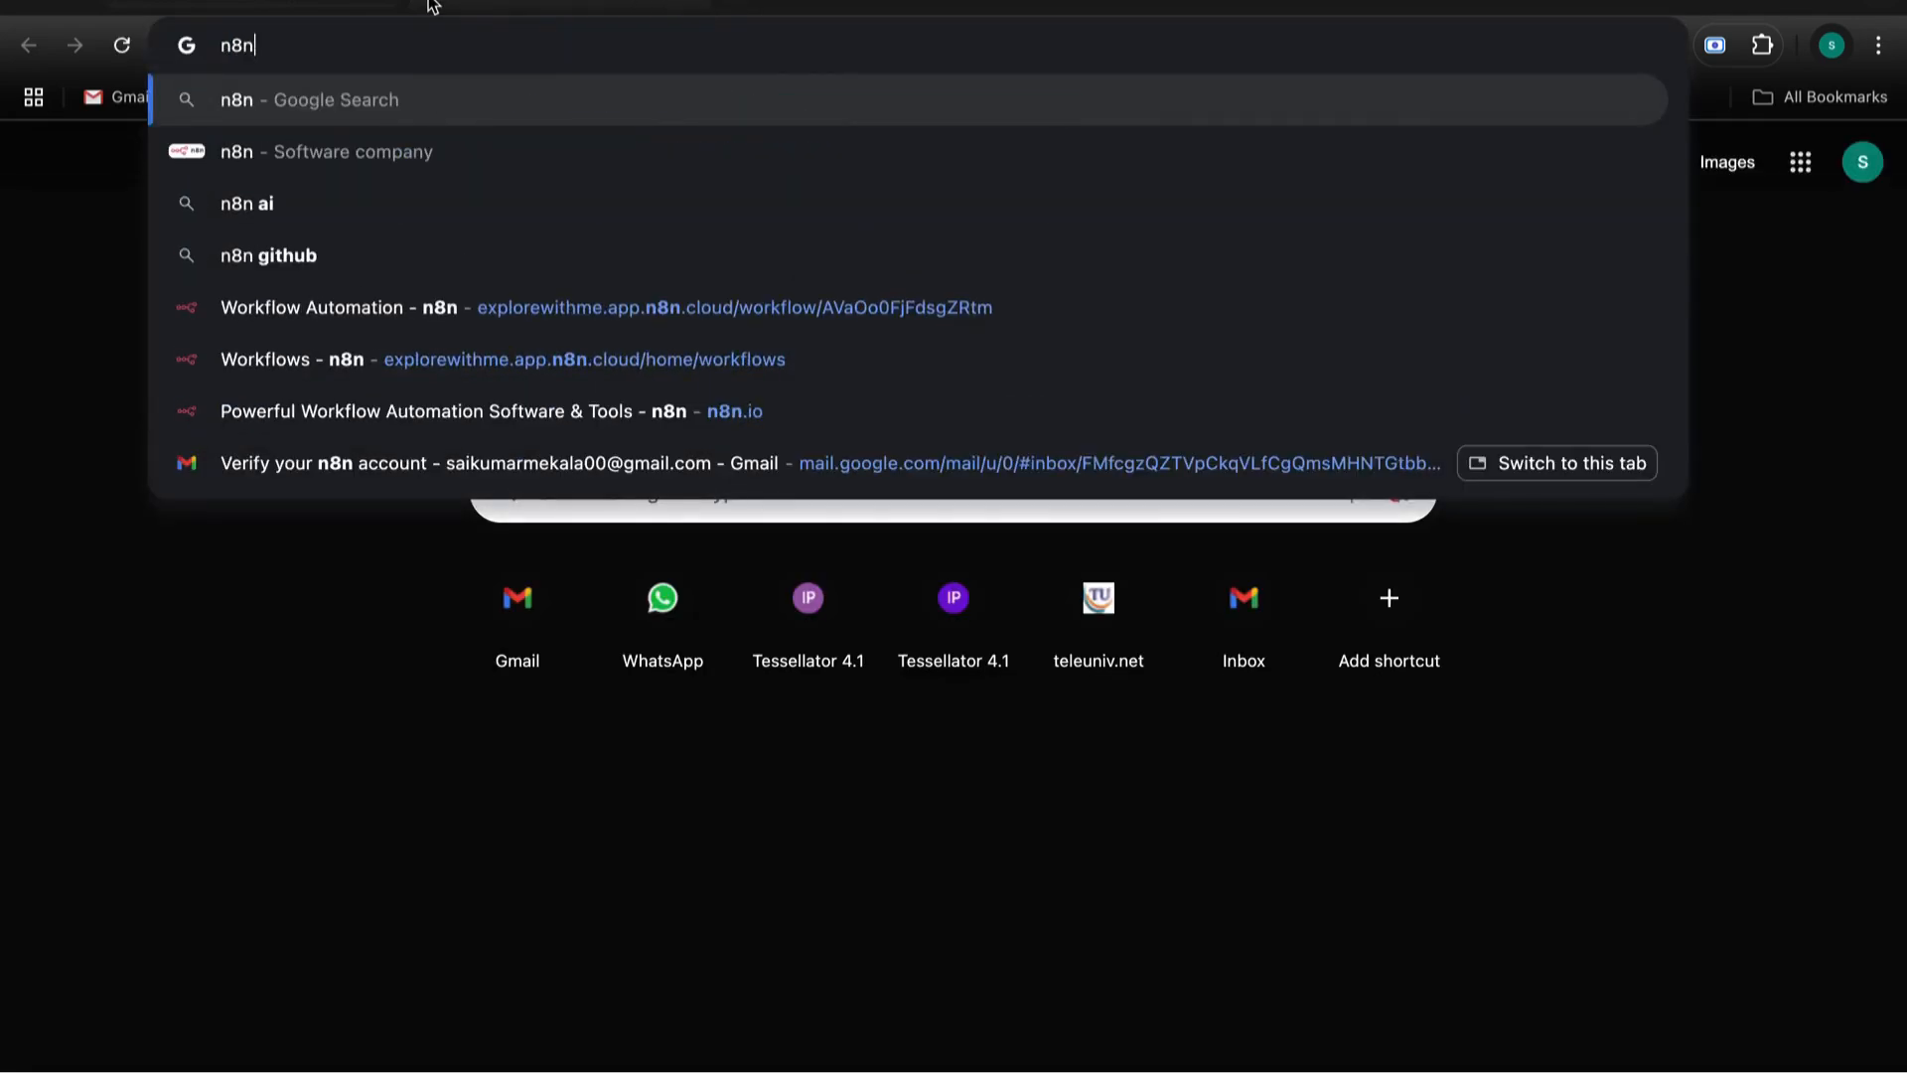
key("Return")
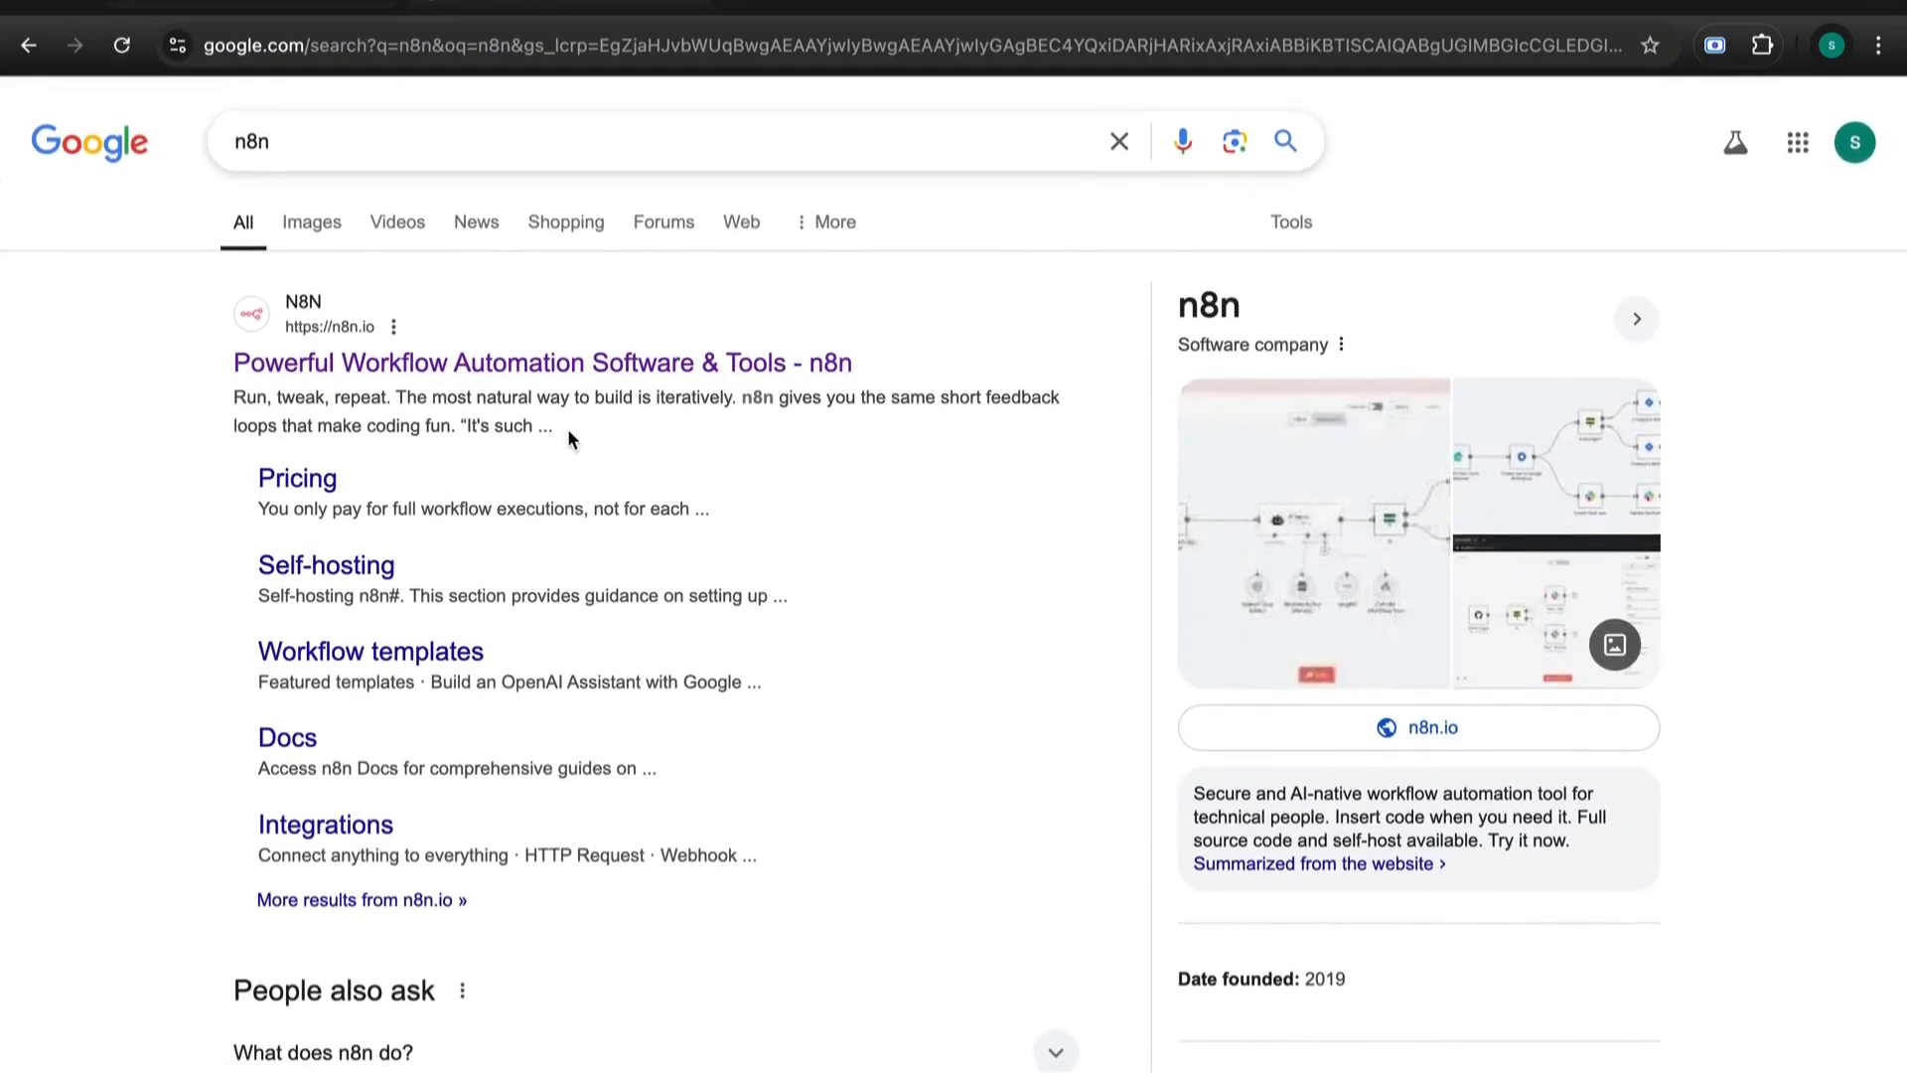
- Open the n8n.io result and browse its homepage
left_click(503, 367)
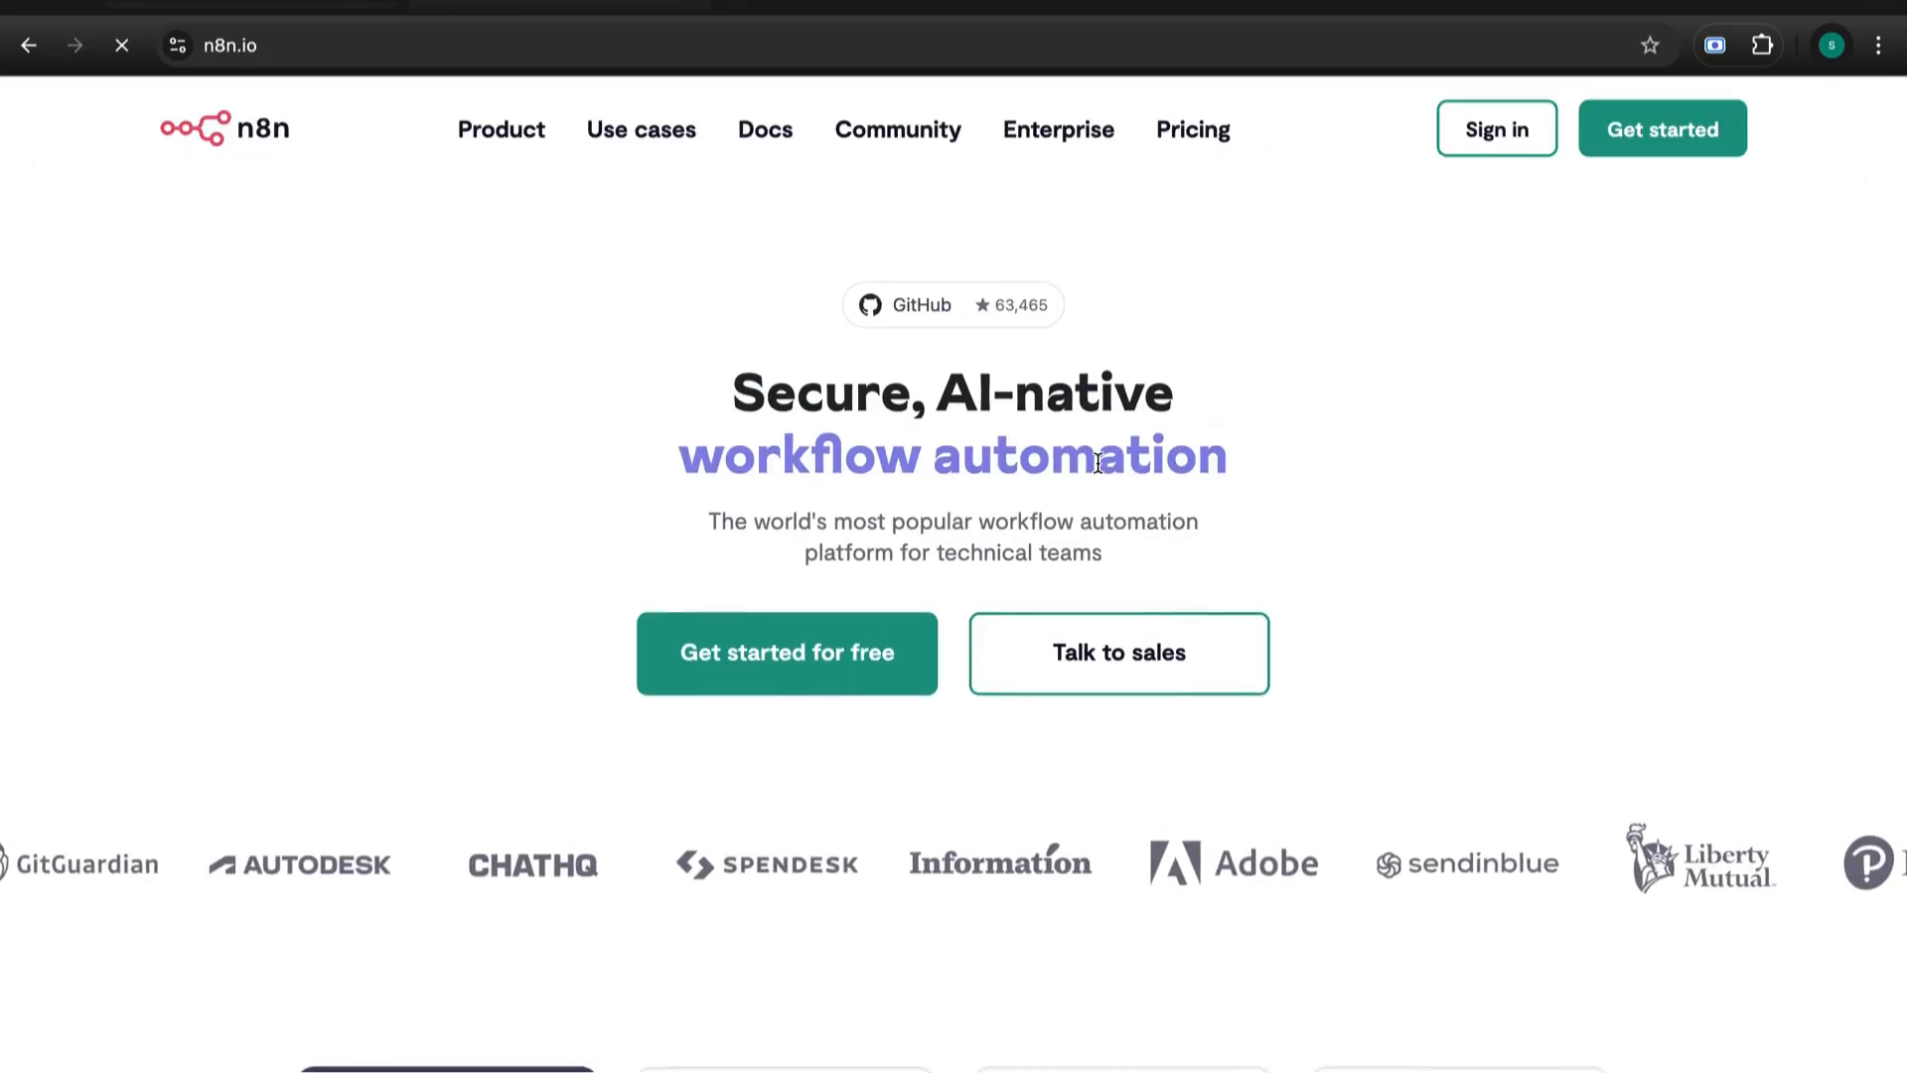
scroll(1350, 759, "down", 2)
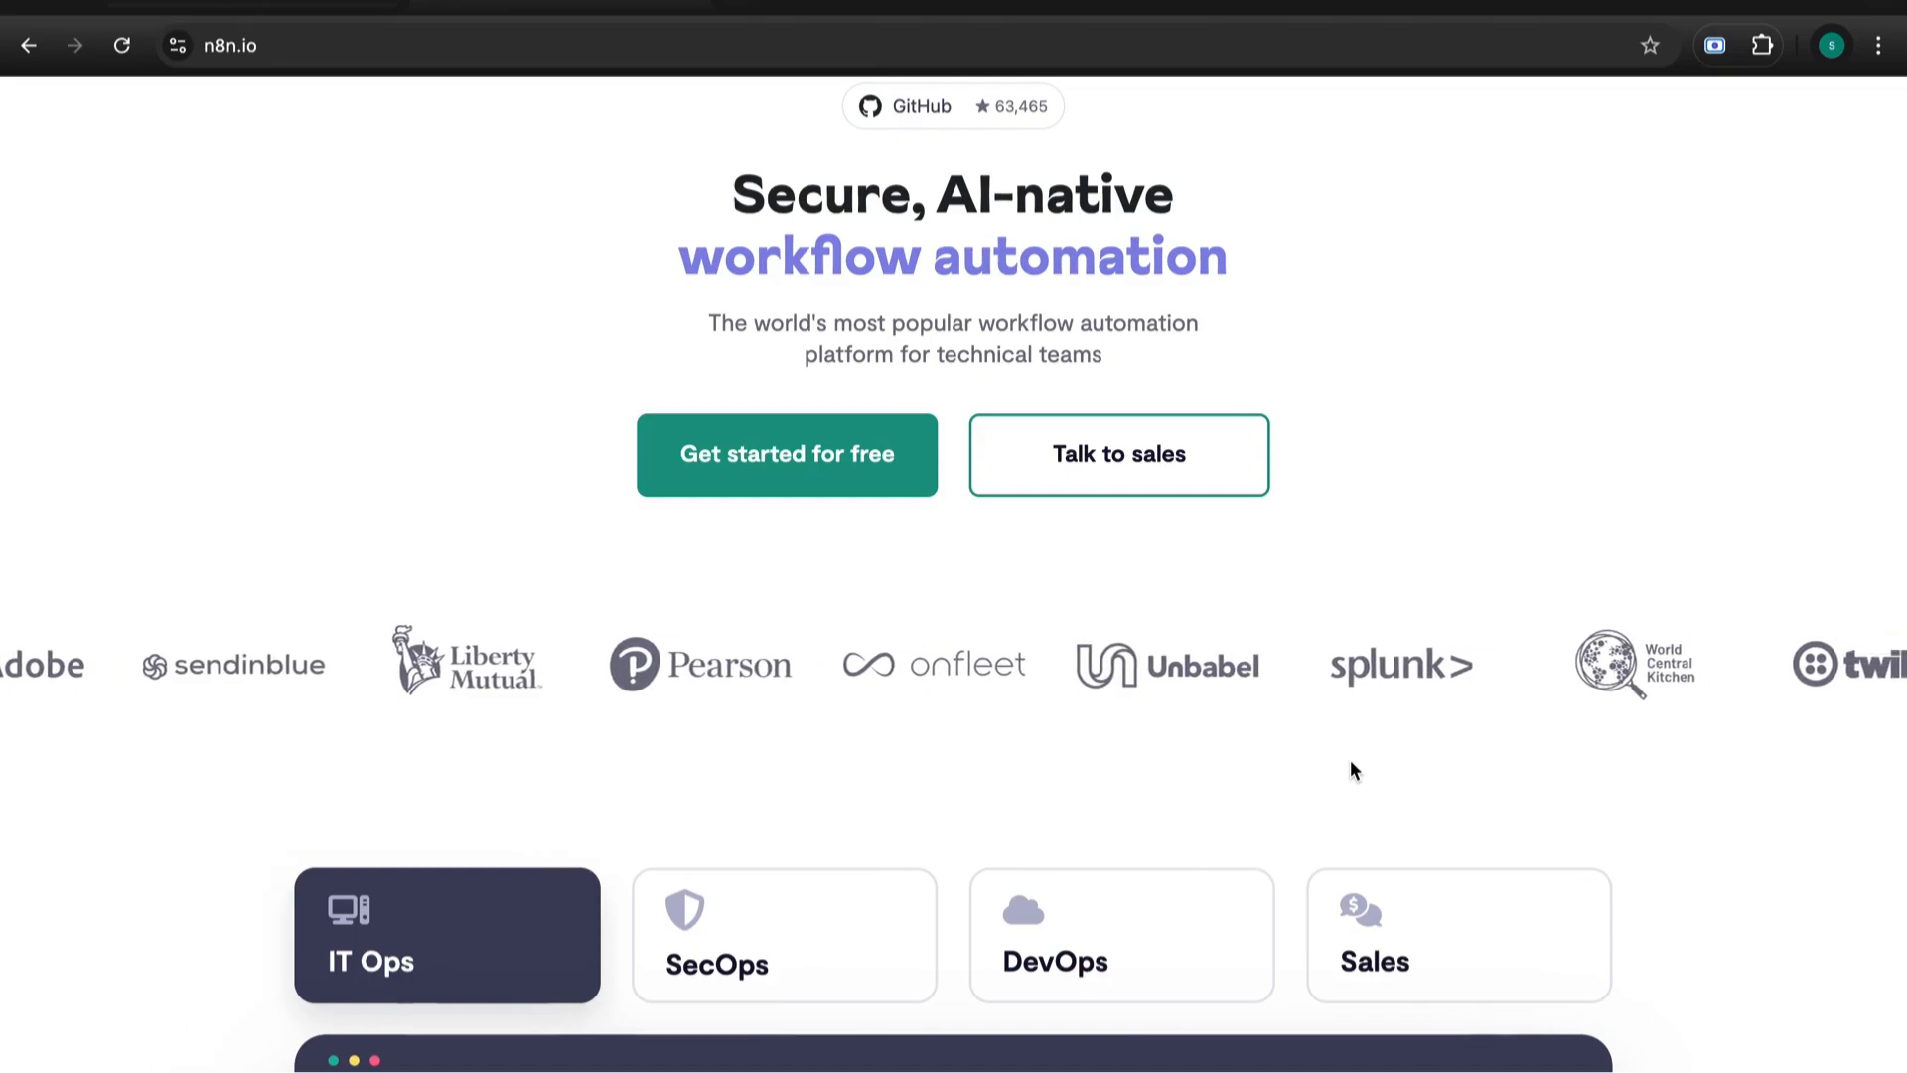
scroll(1448, 915, "down", 4)
scroll(1448, 913, "up", 6)
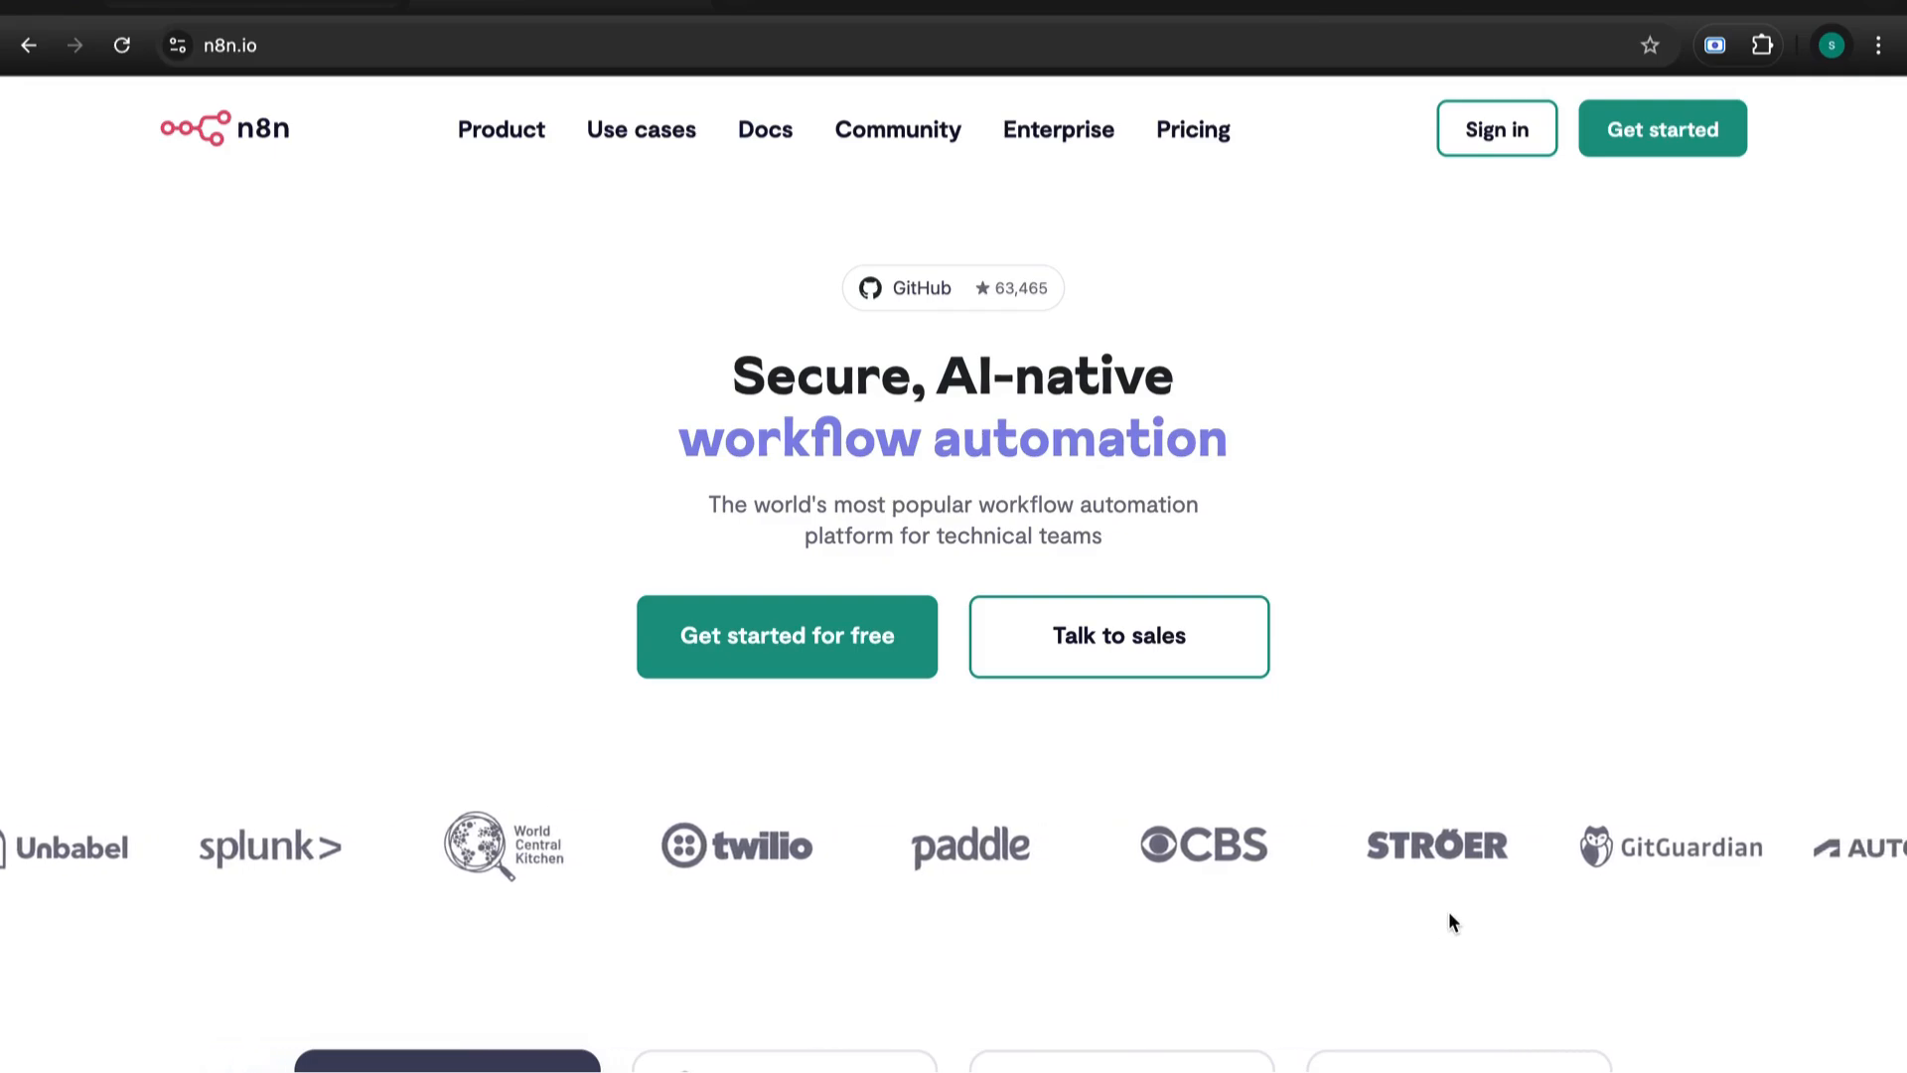
scroll(1576, 653, "up", 2)
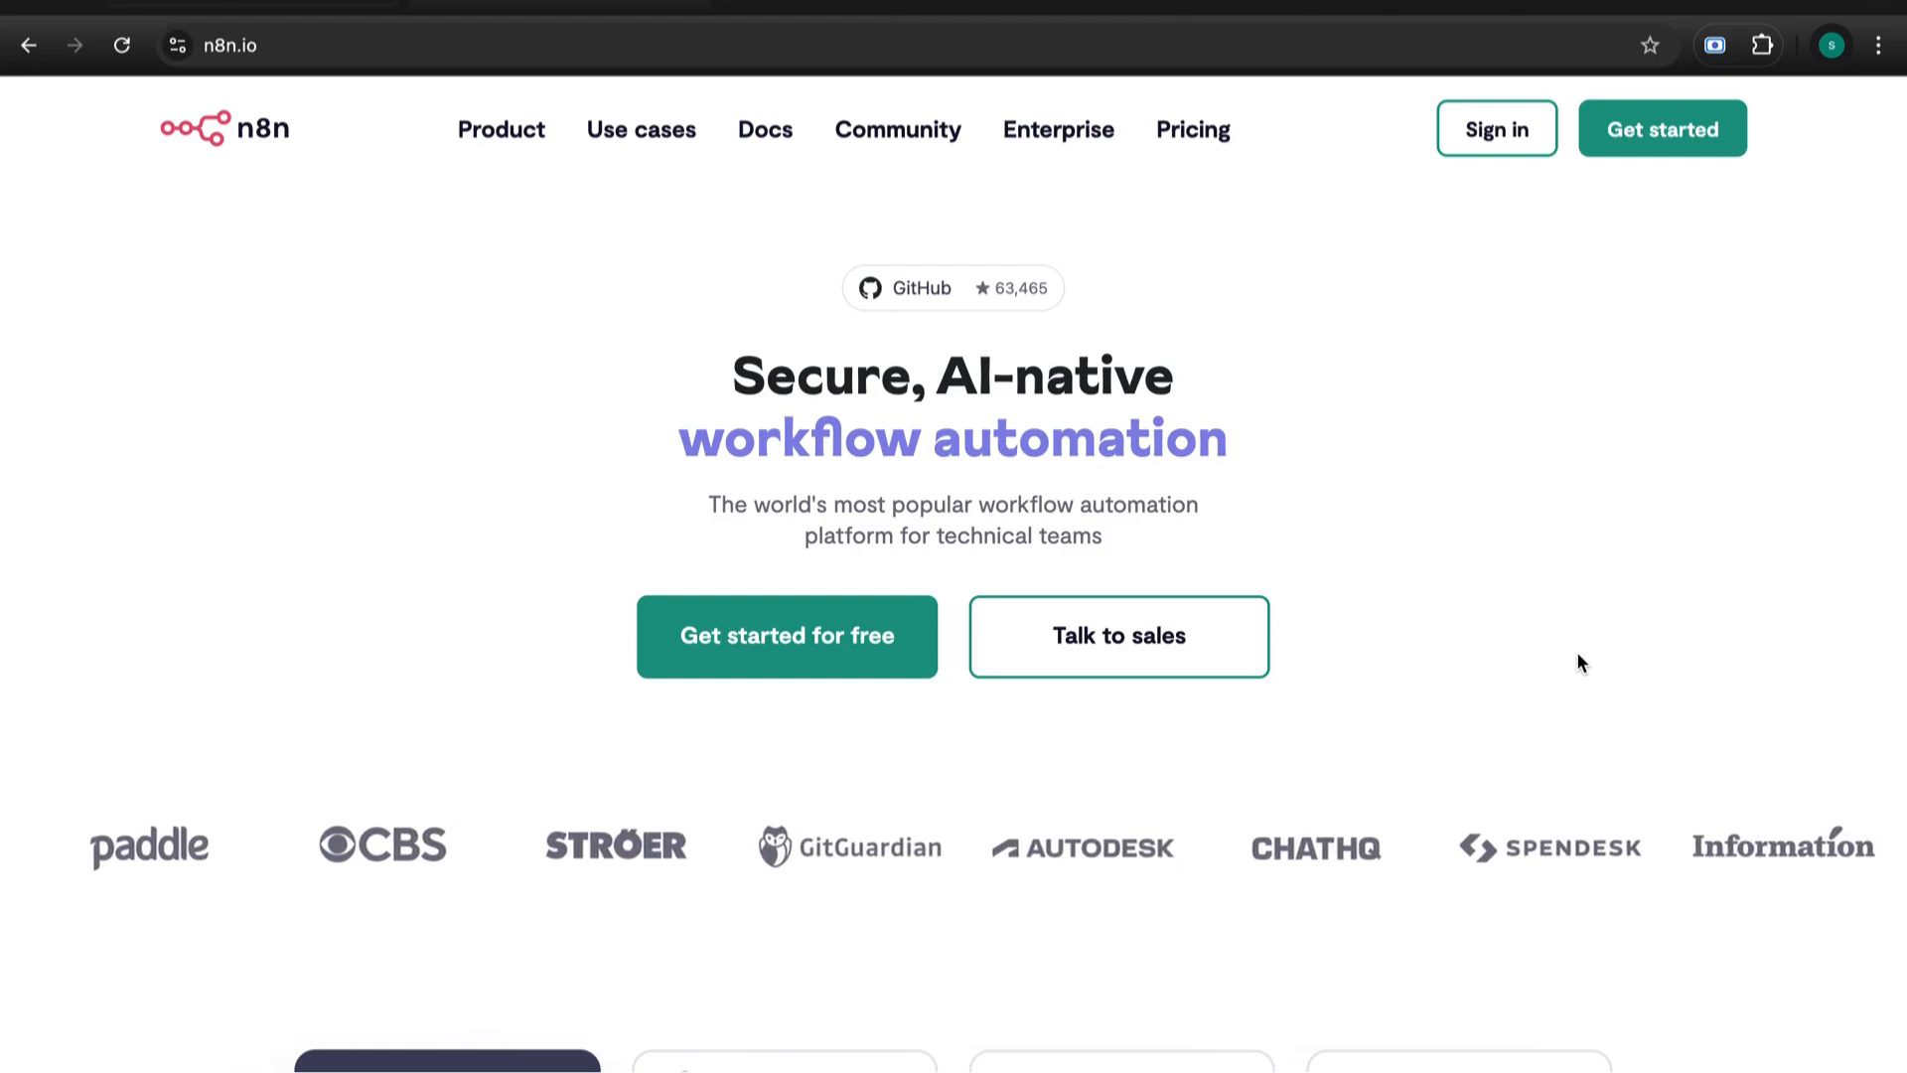
scroll(1434, 481, "up", 1)
scroll(1140, 415, "up", 2)
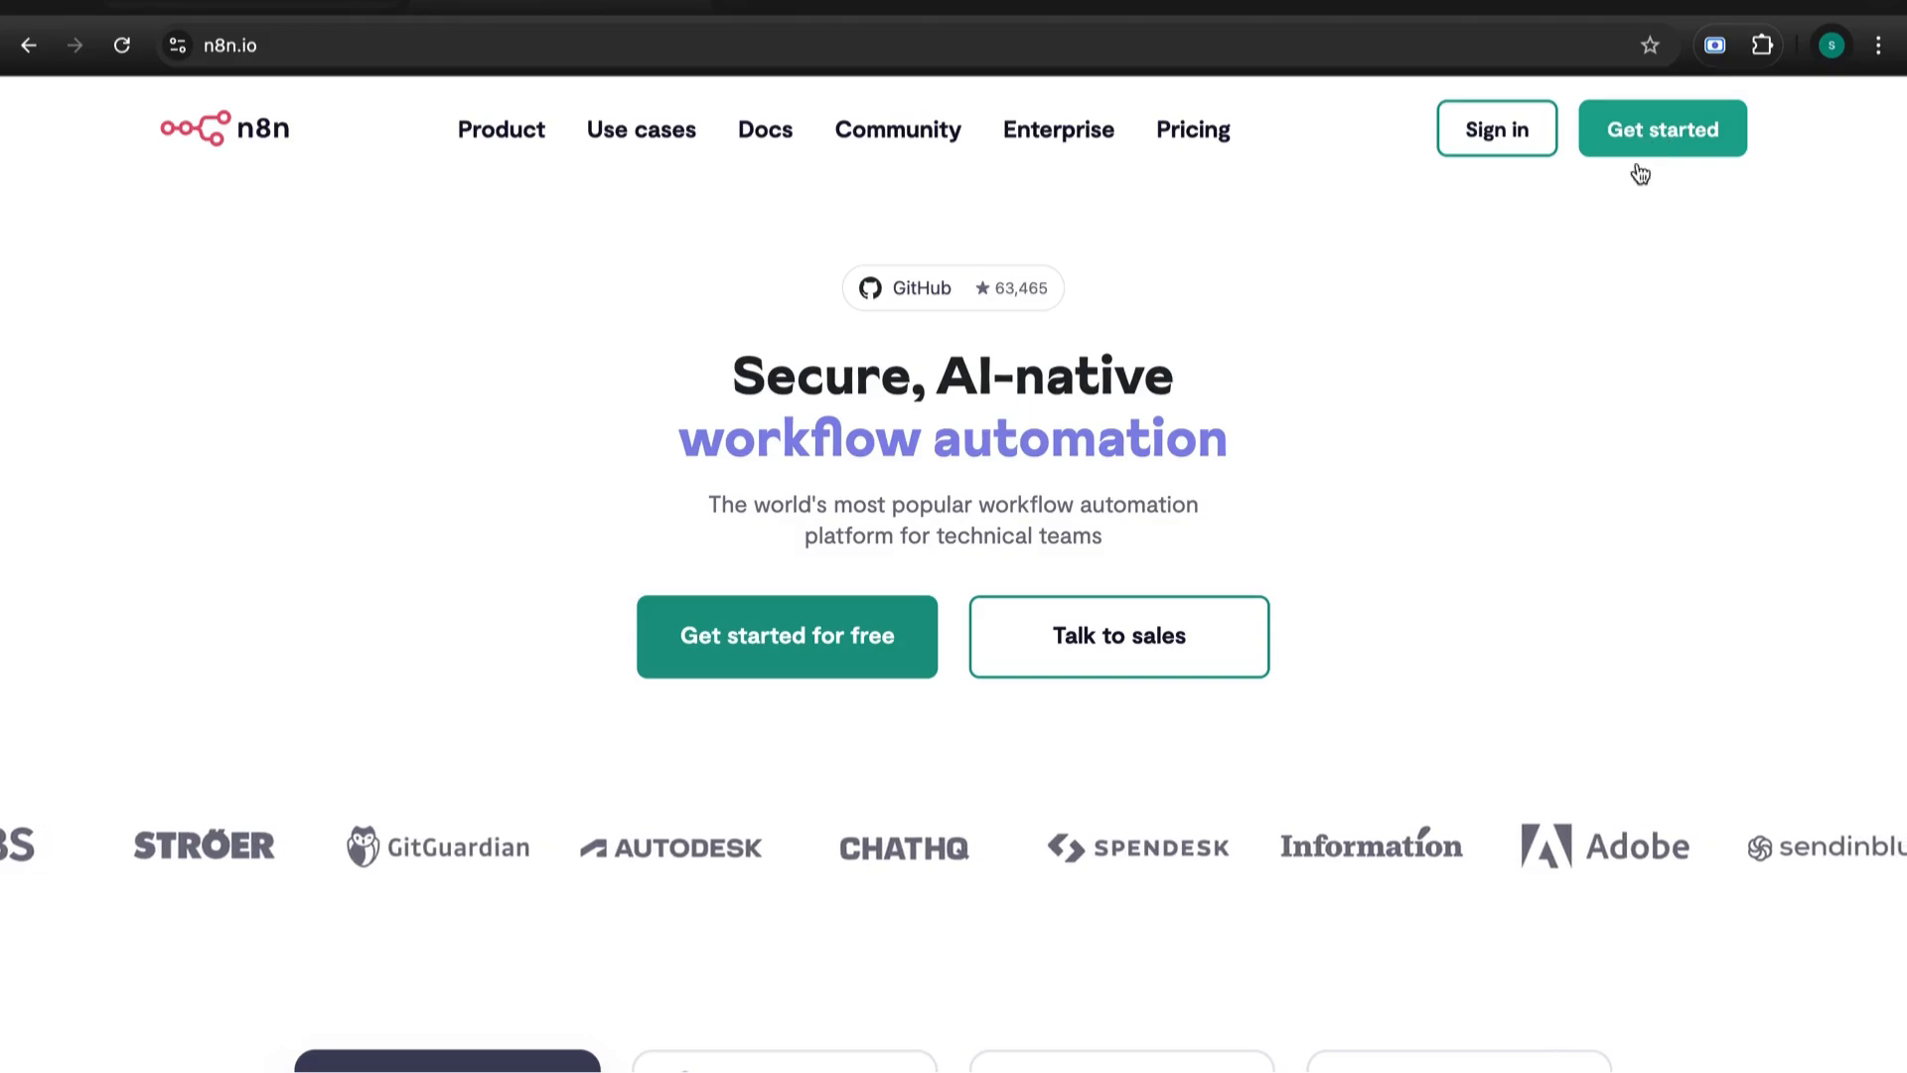
scroll(1516, 271, "up", 1)
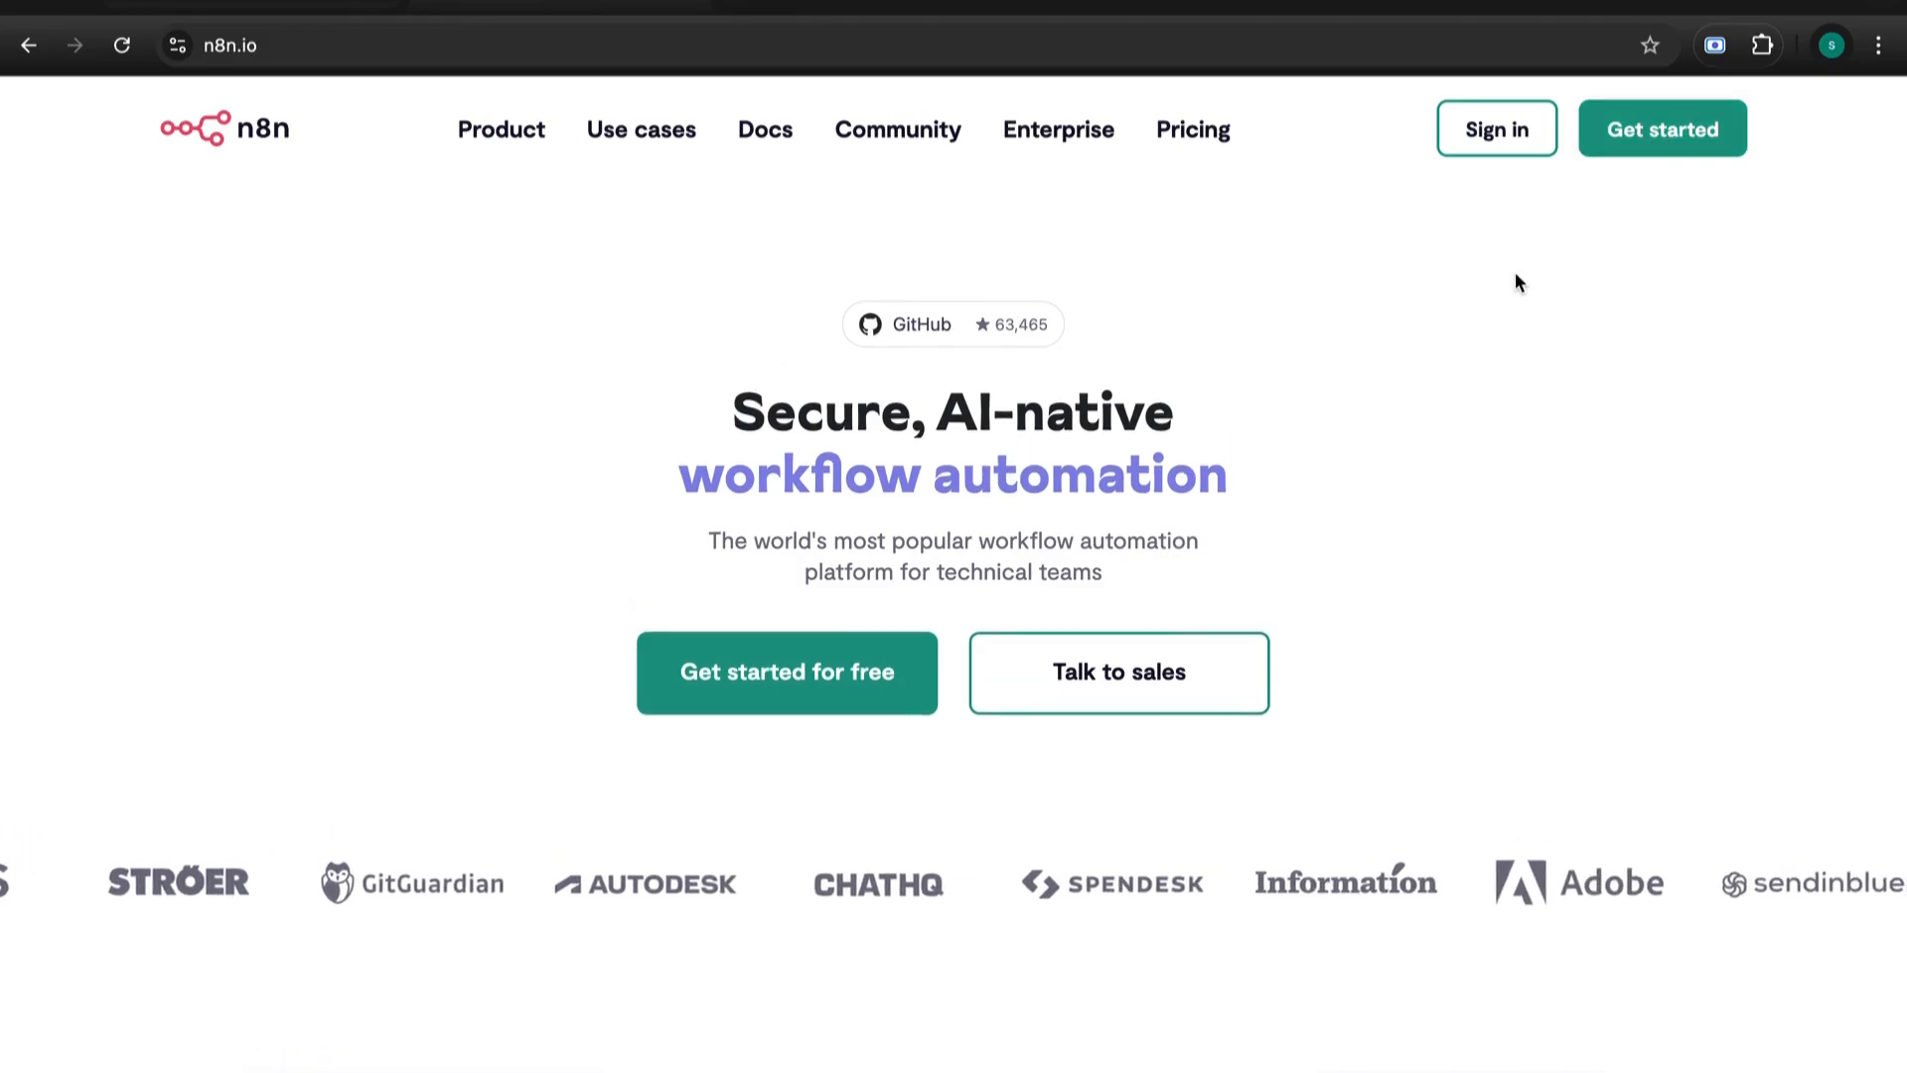
- Sign in and open My workspace's Overview, which lists the active 'My workflow'
left_click(1520, 134)
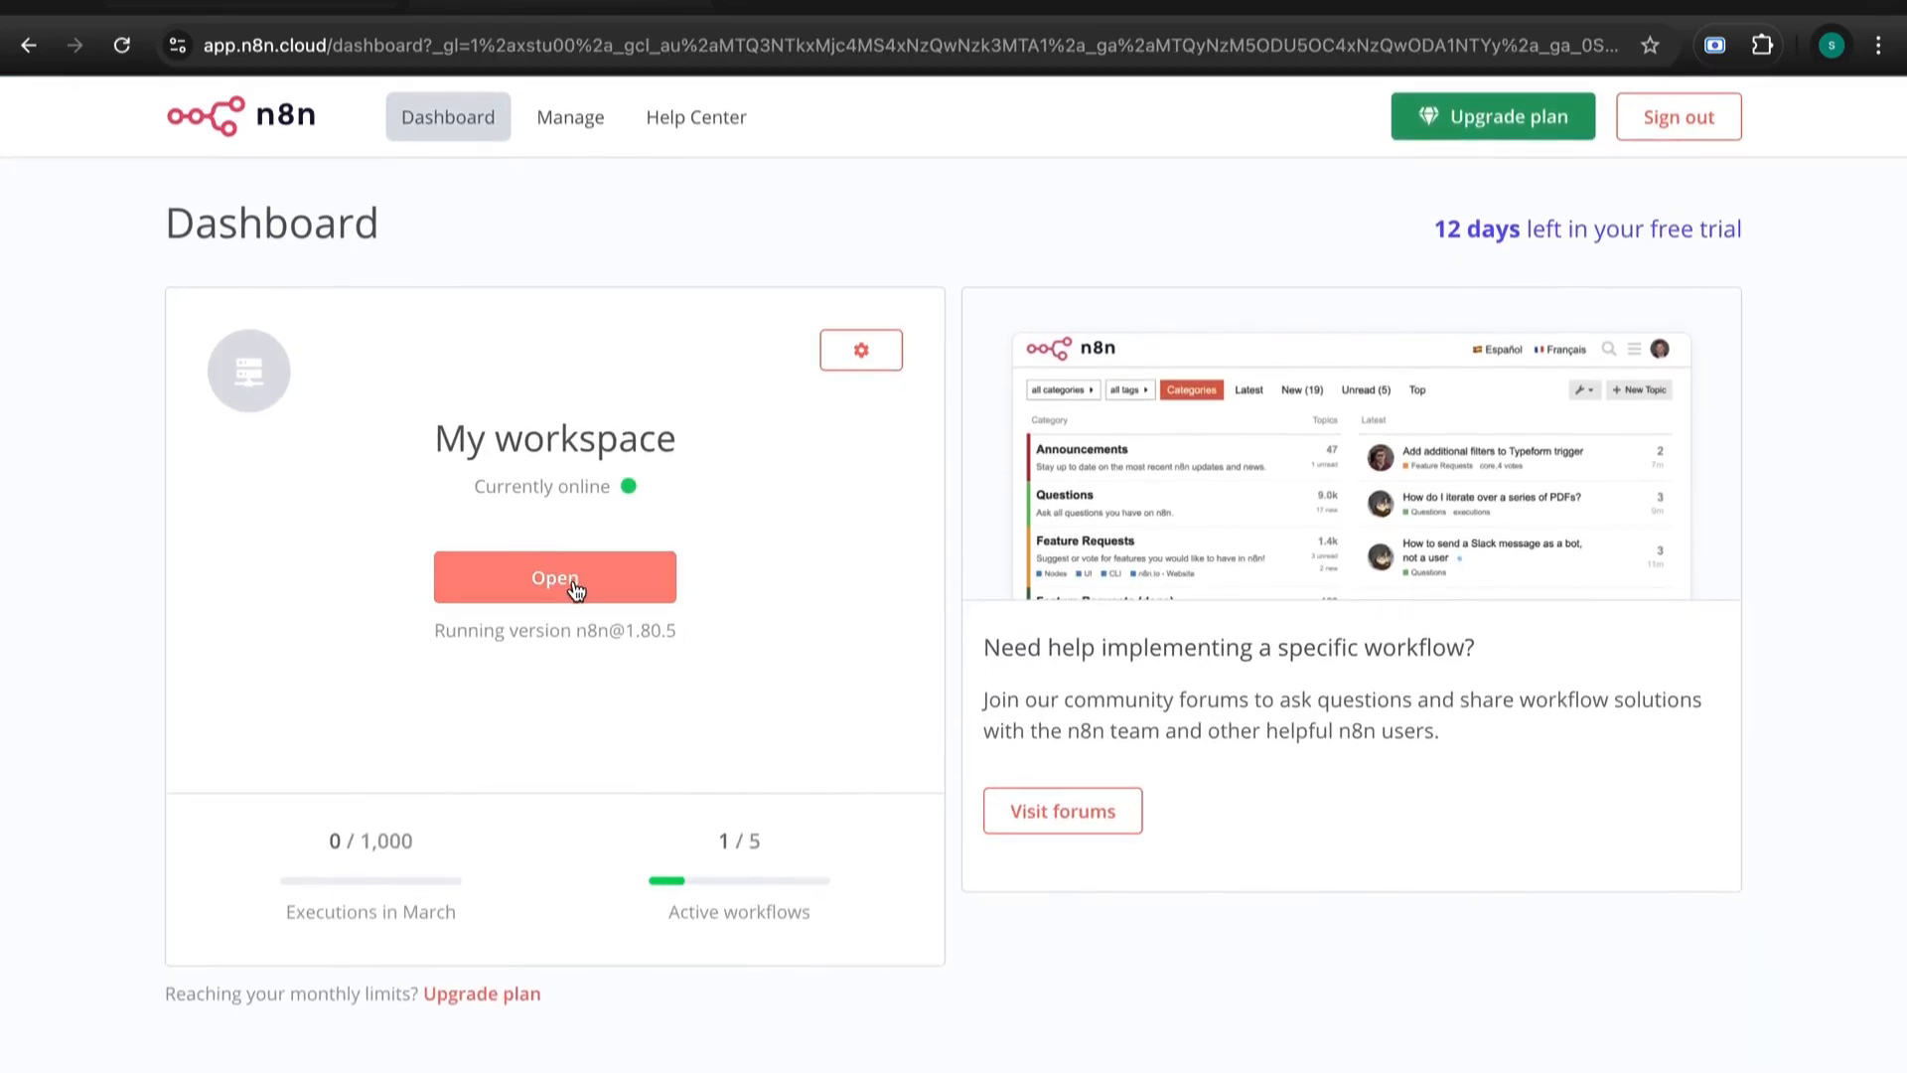
left_click(574, 588)
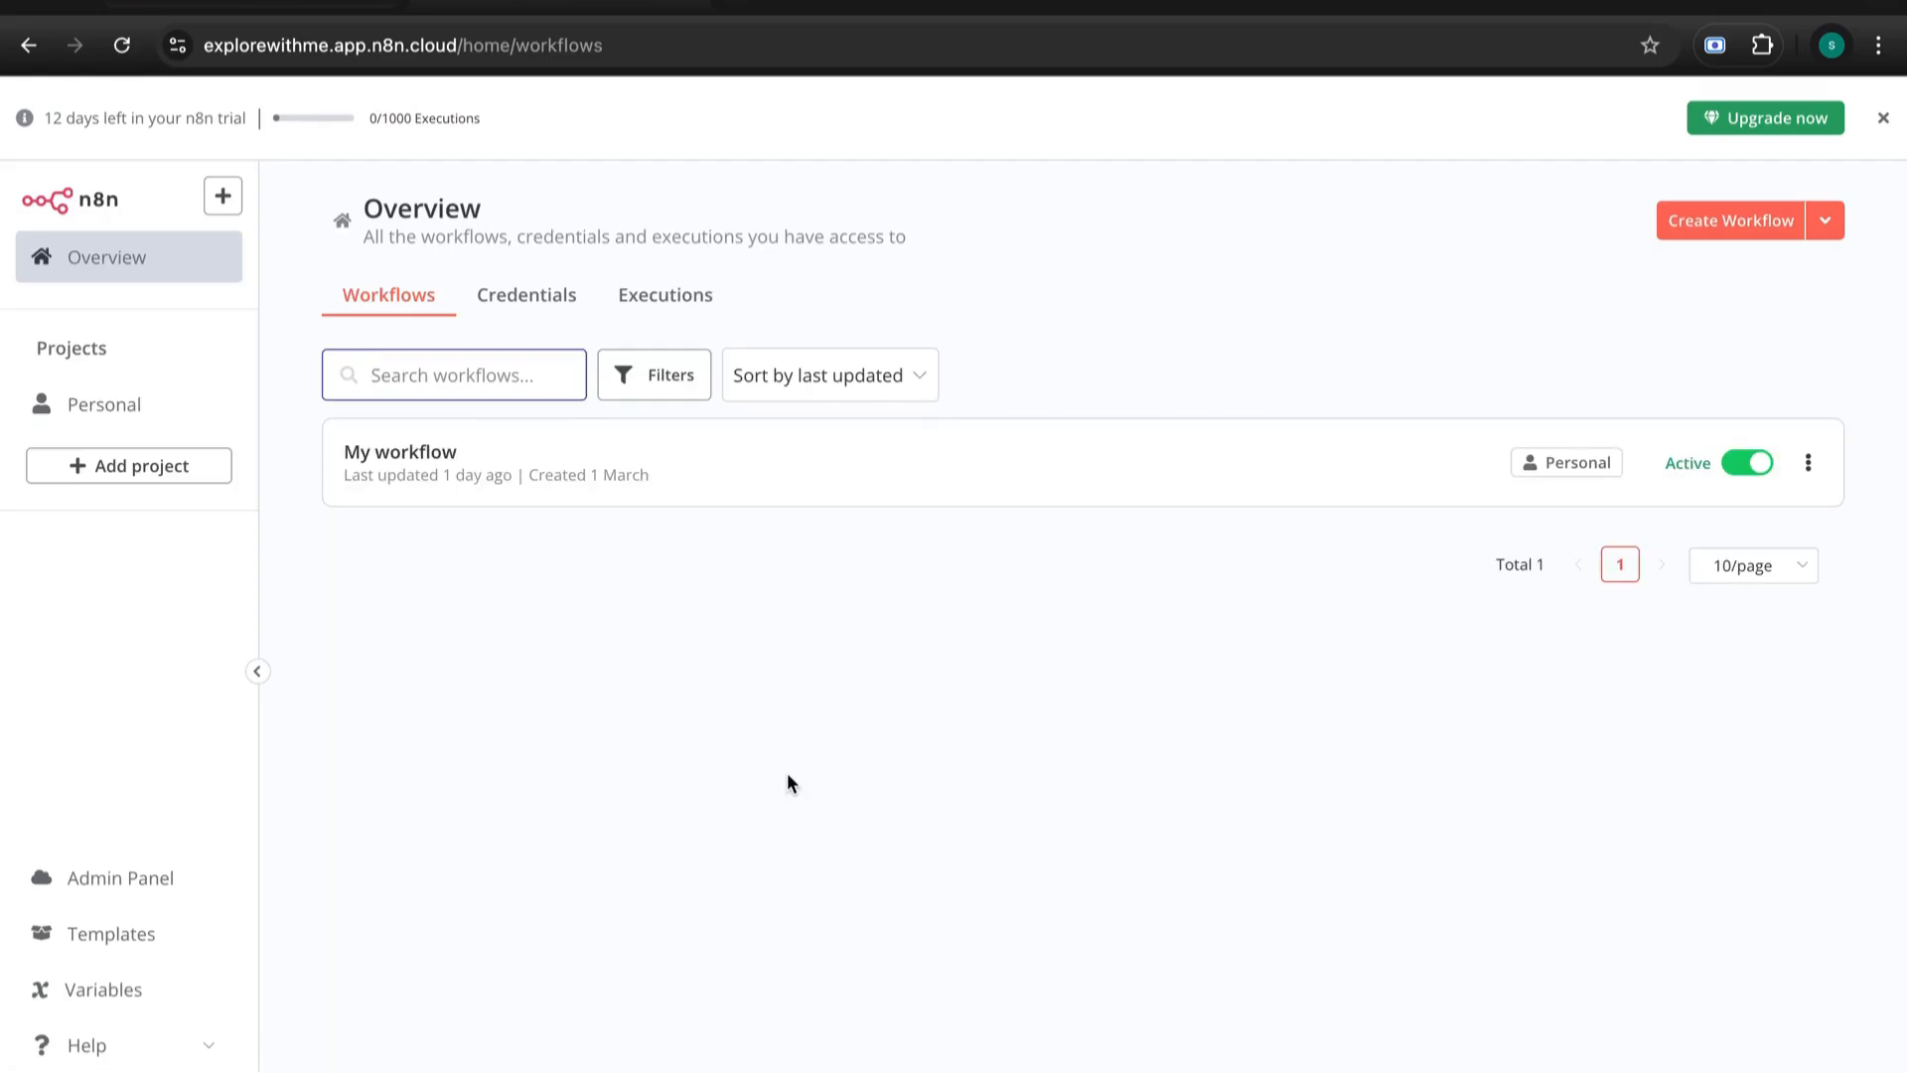
left_click(894, 786)
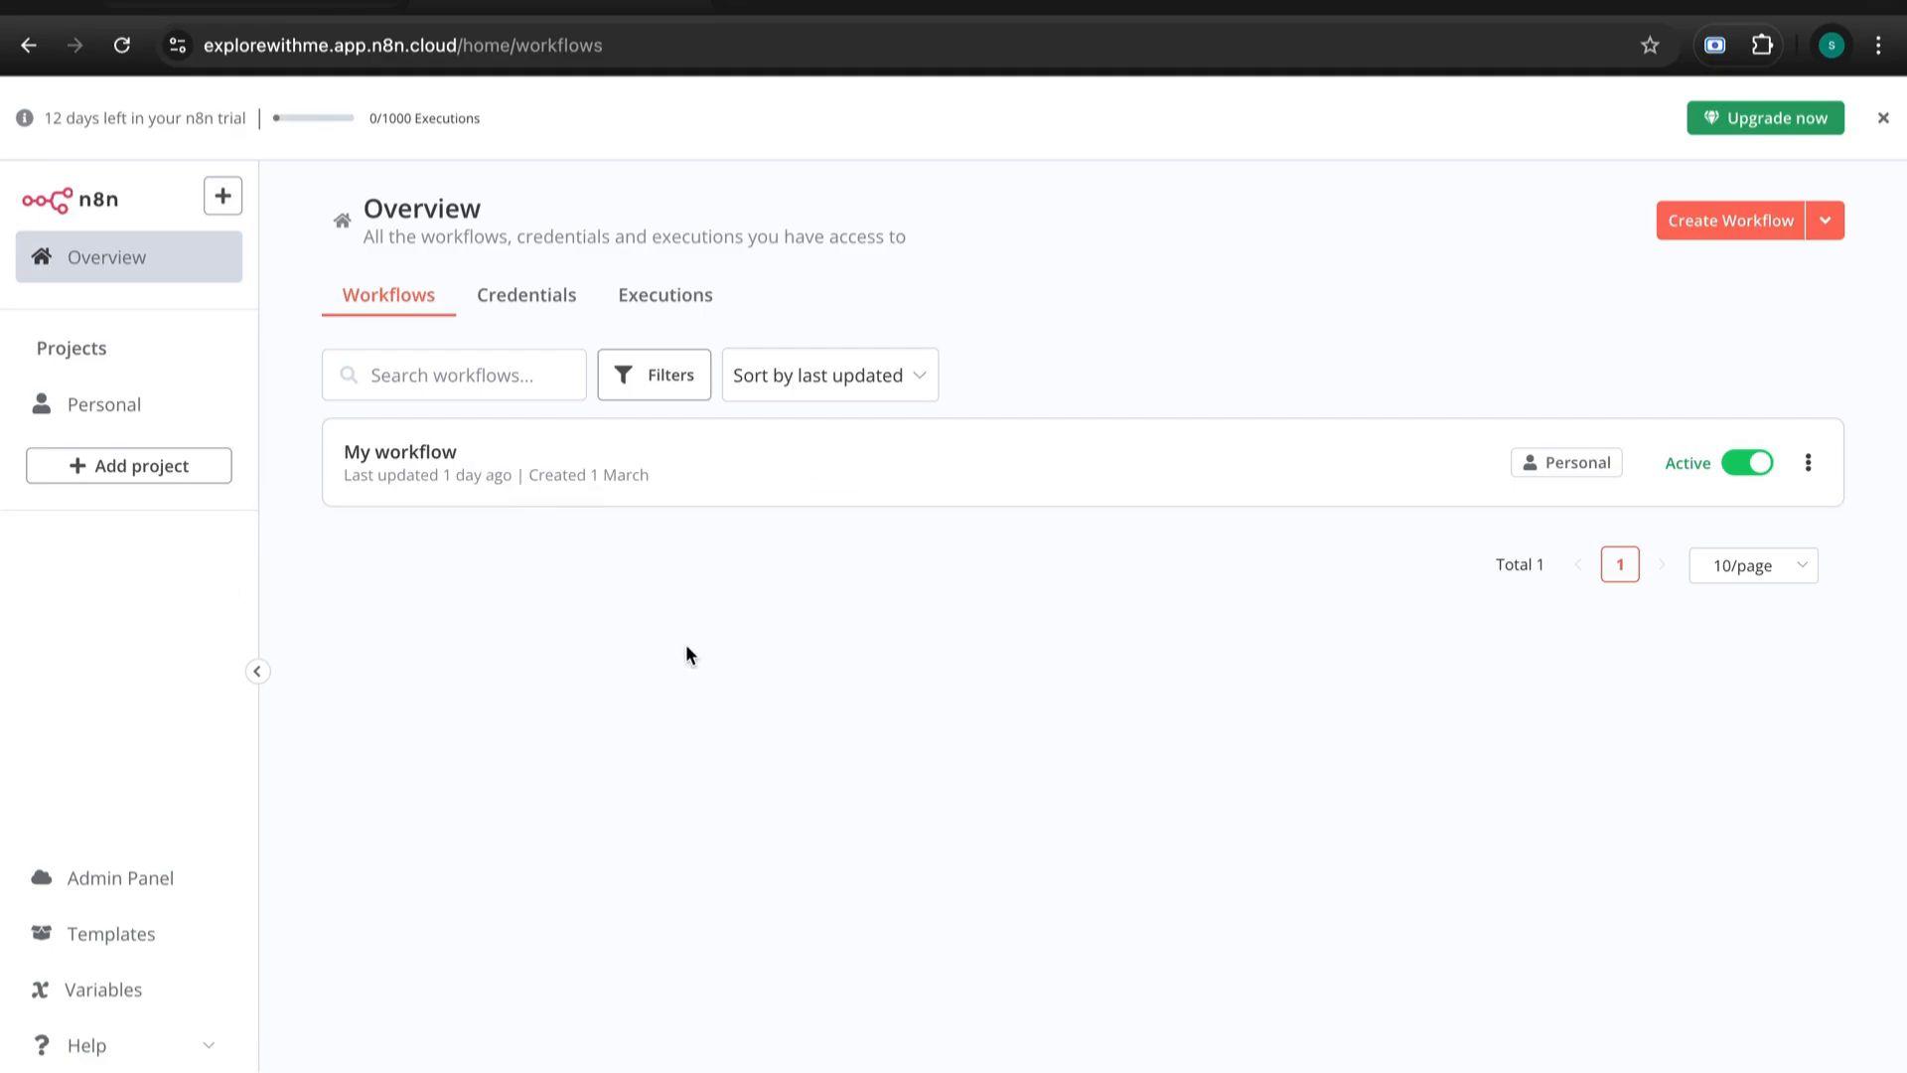
- Create a blank workflow named 'My workflow 2' and look around its empty canvas
left_click(1715, 226)
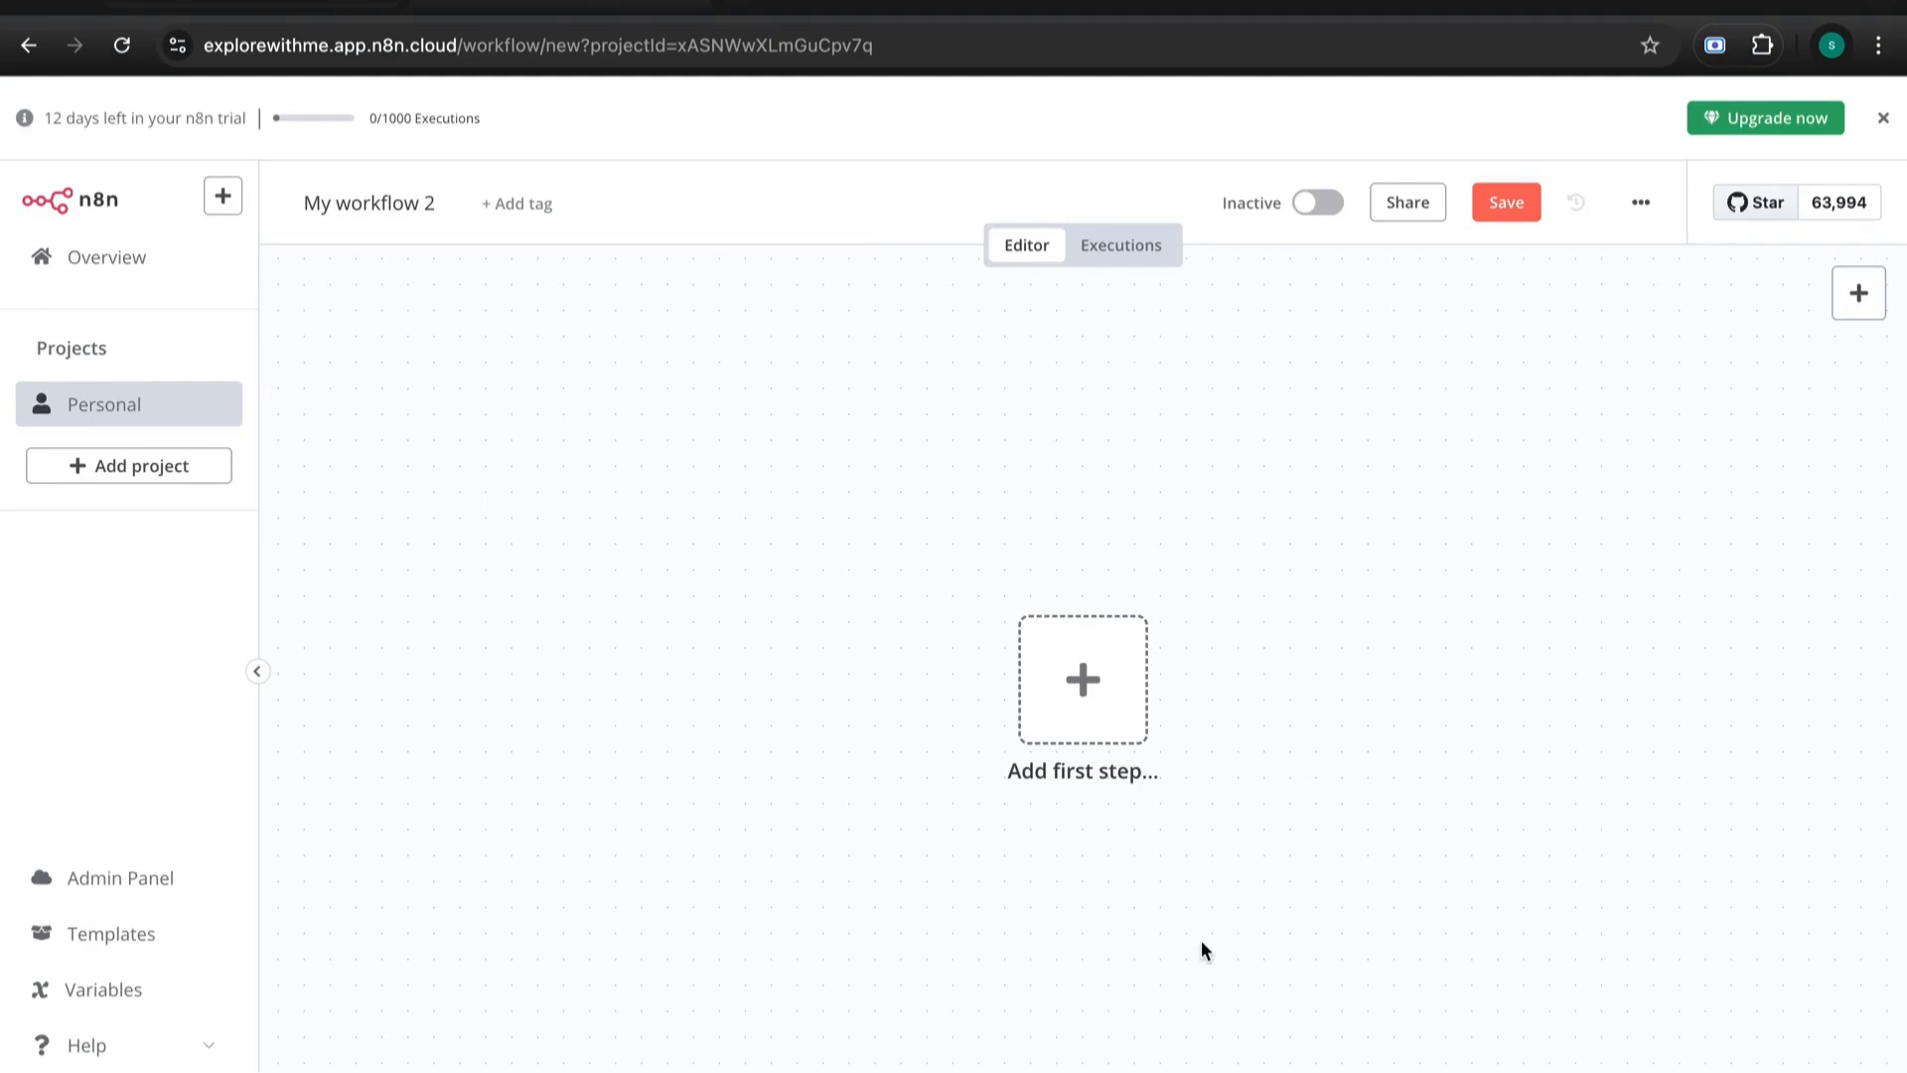
scroll(1201, 940, "up", 2)
scroll(1321, 659, "down", 1)
scroll(1321, 660, "down", 3)
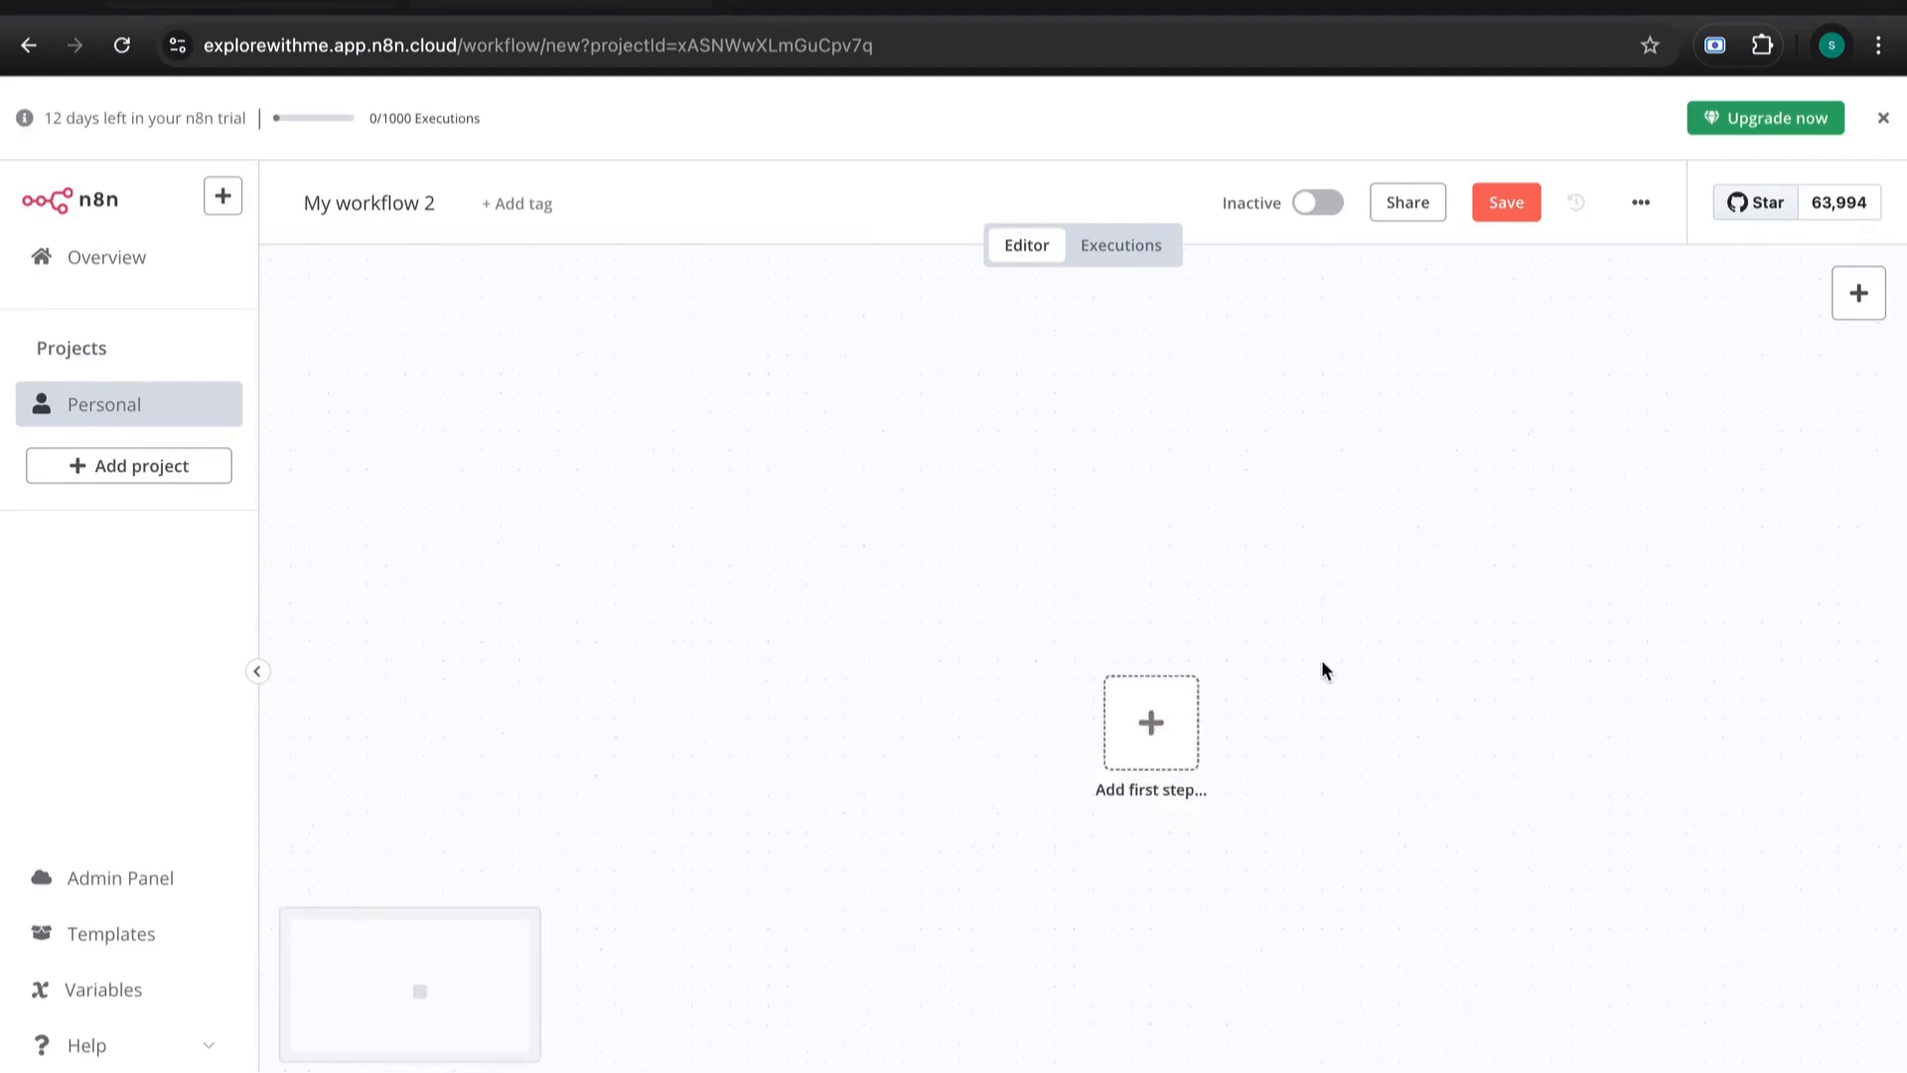
scroll(1361, 632, "right", 2)
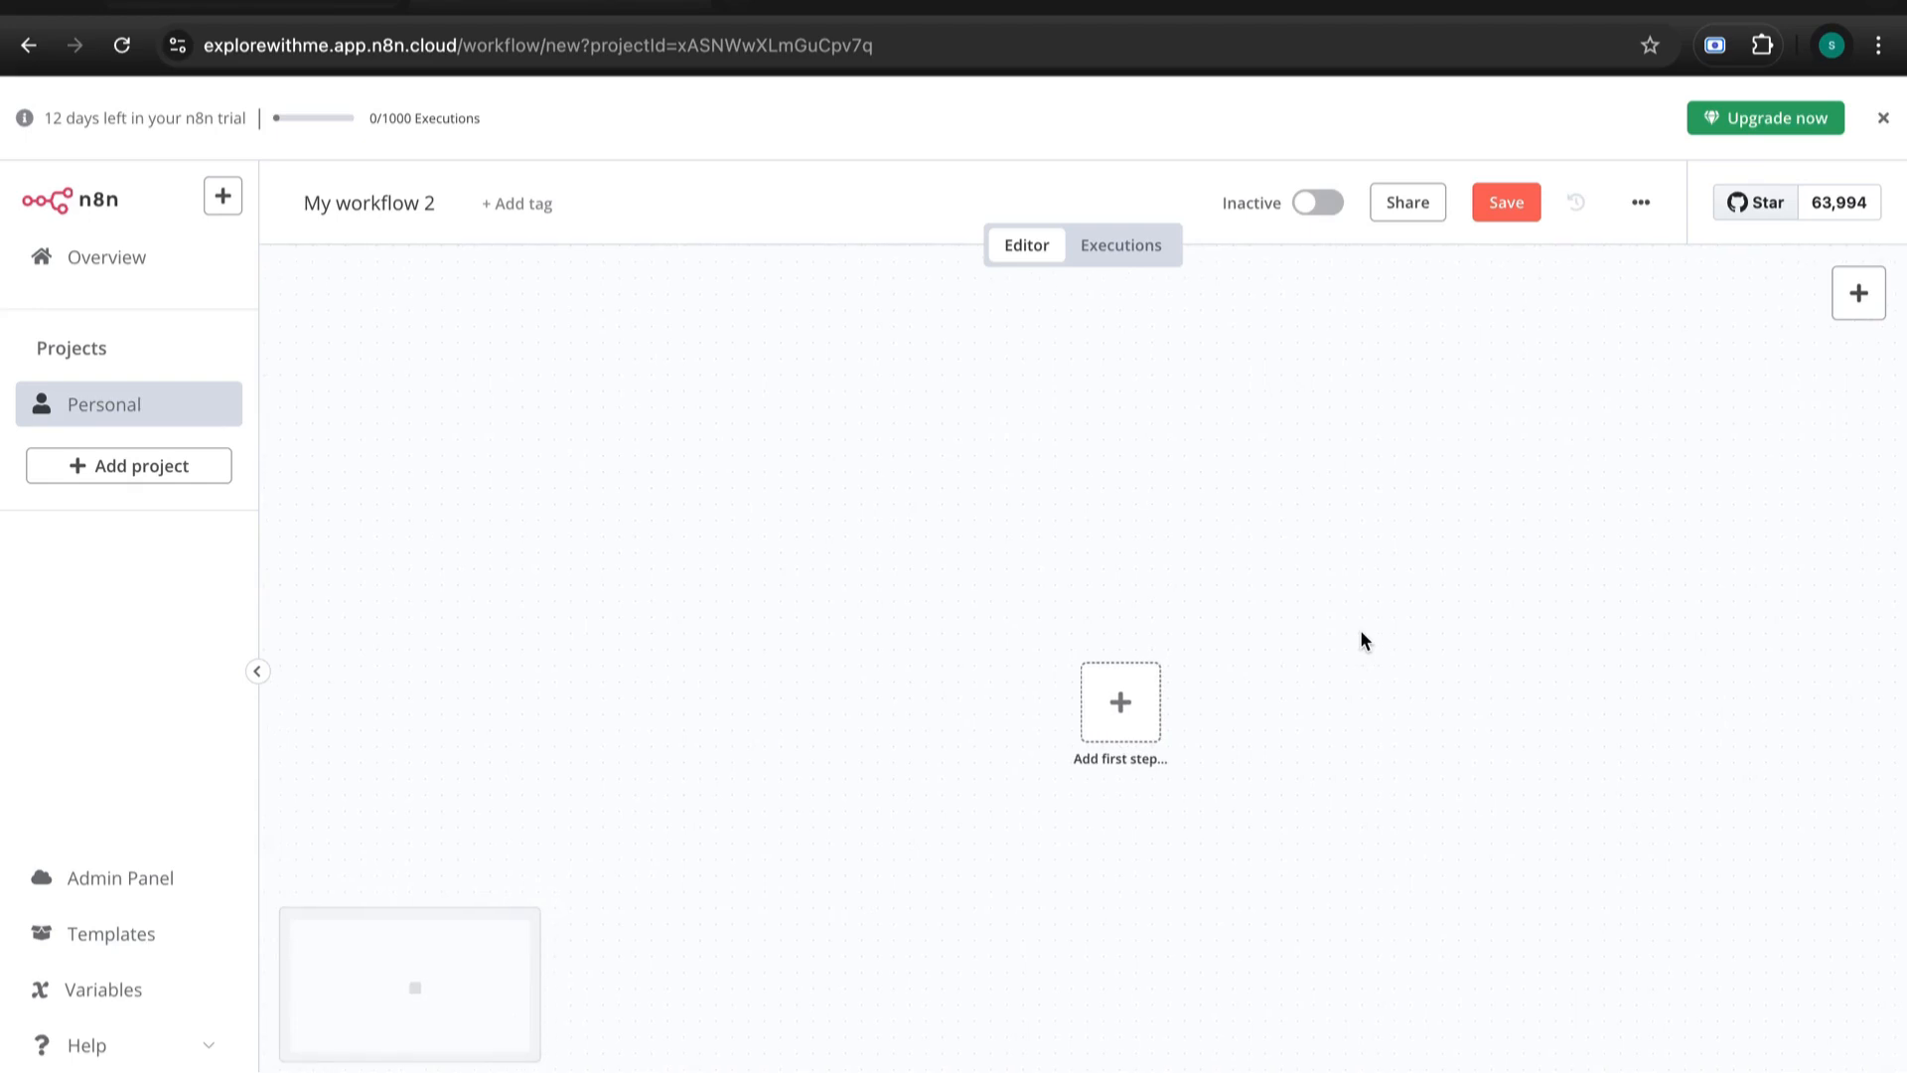
scroll(1341, 635, "up", 3)
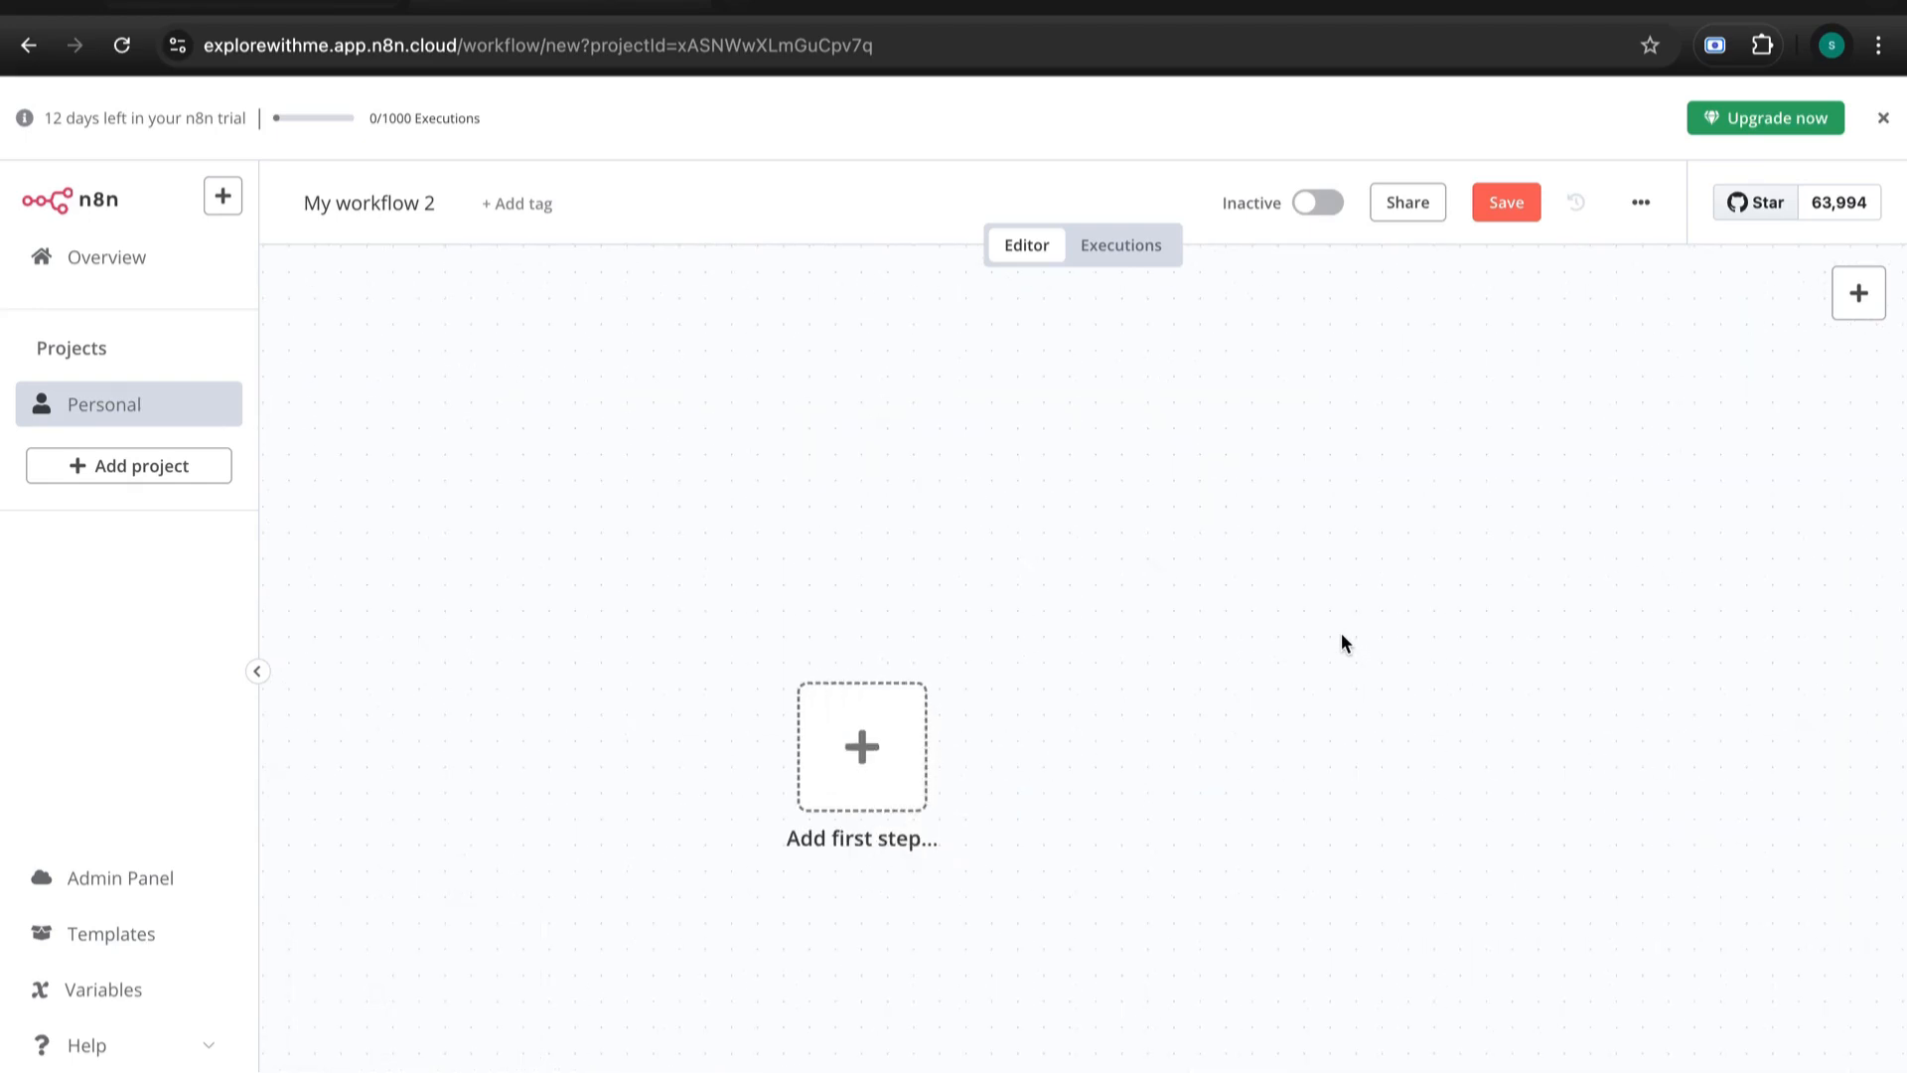
scroll(1341, 644, "down", 2)
scroll(1340, 643, "up", 1)
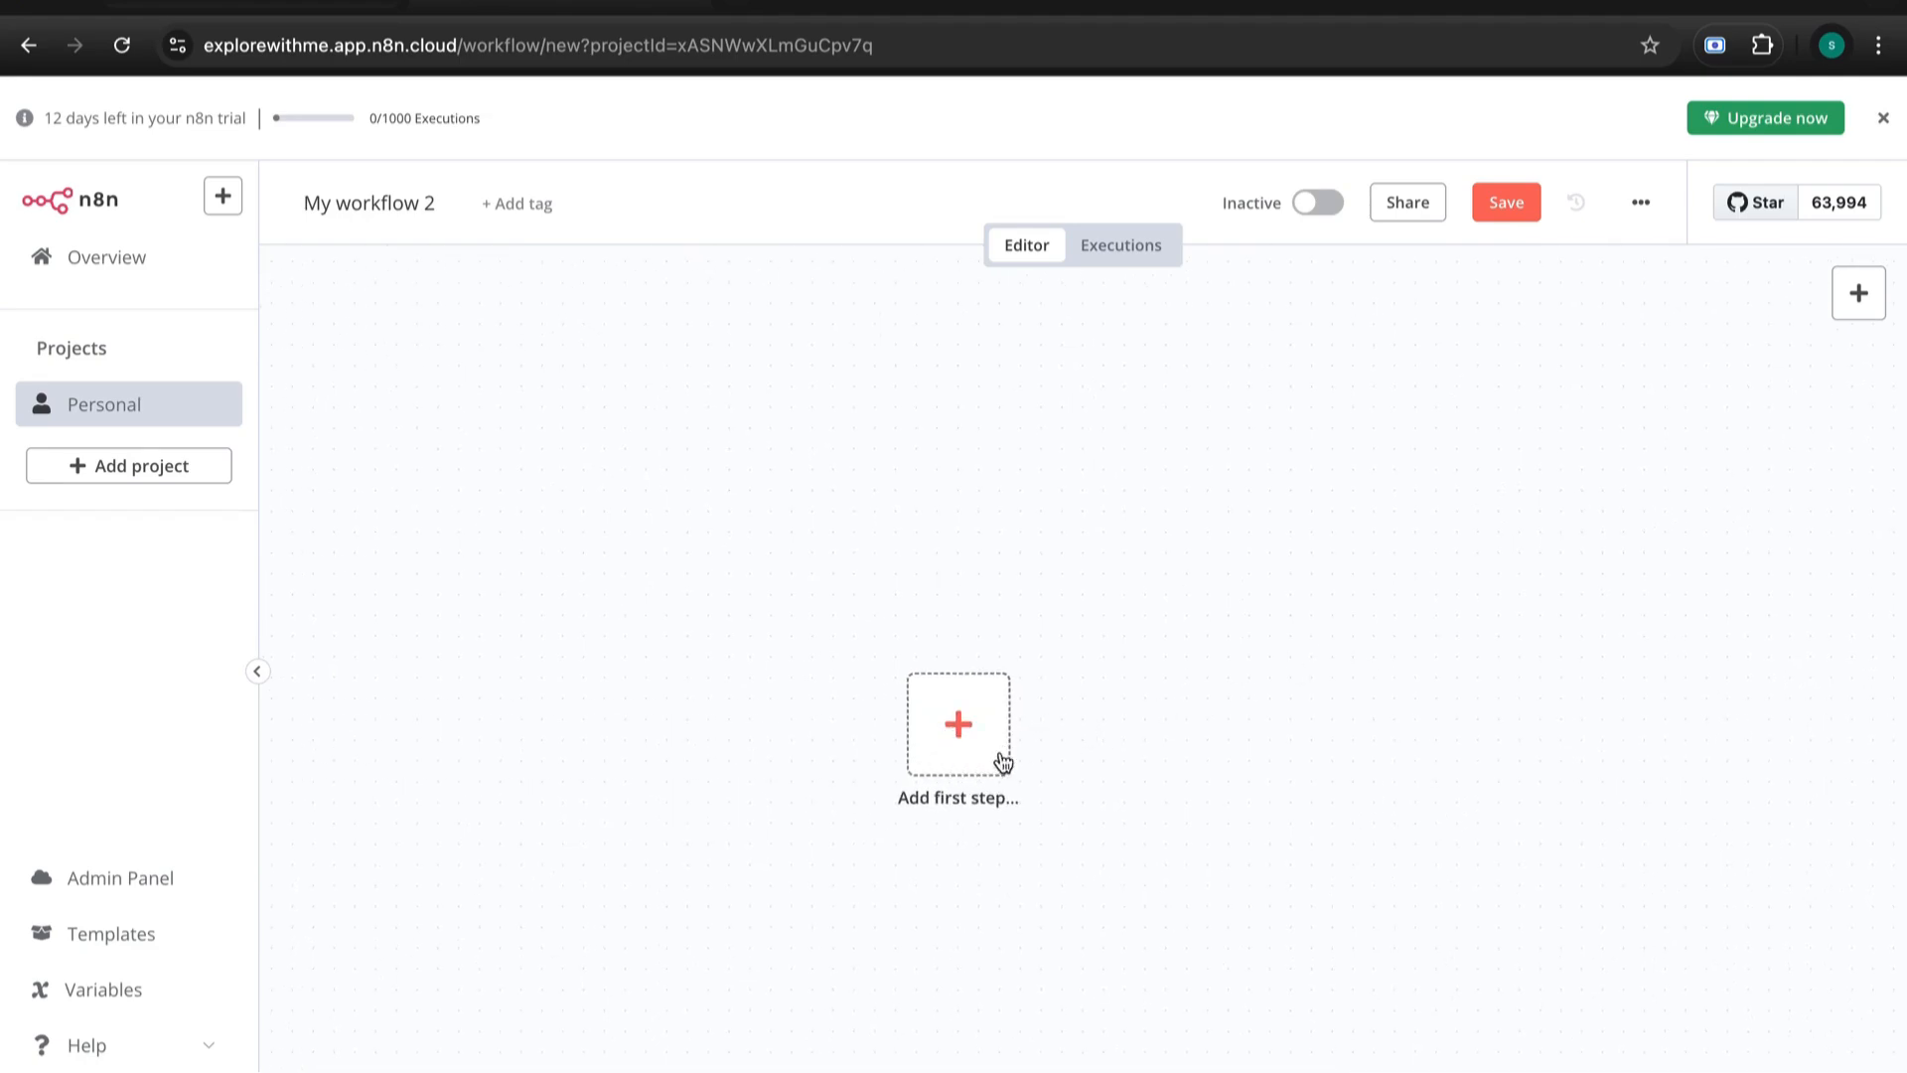
scroll(1160, 725, "down", 1)
scroll(1160, 732, "right", 4)
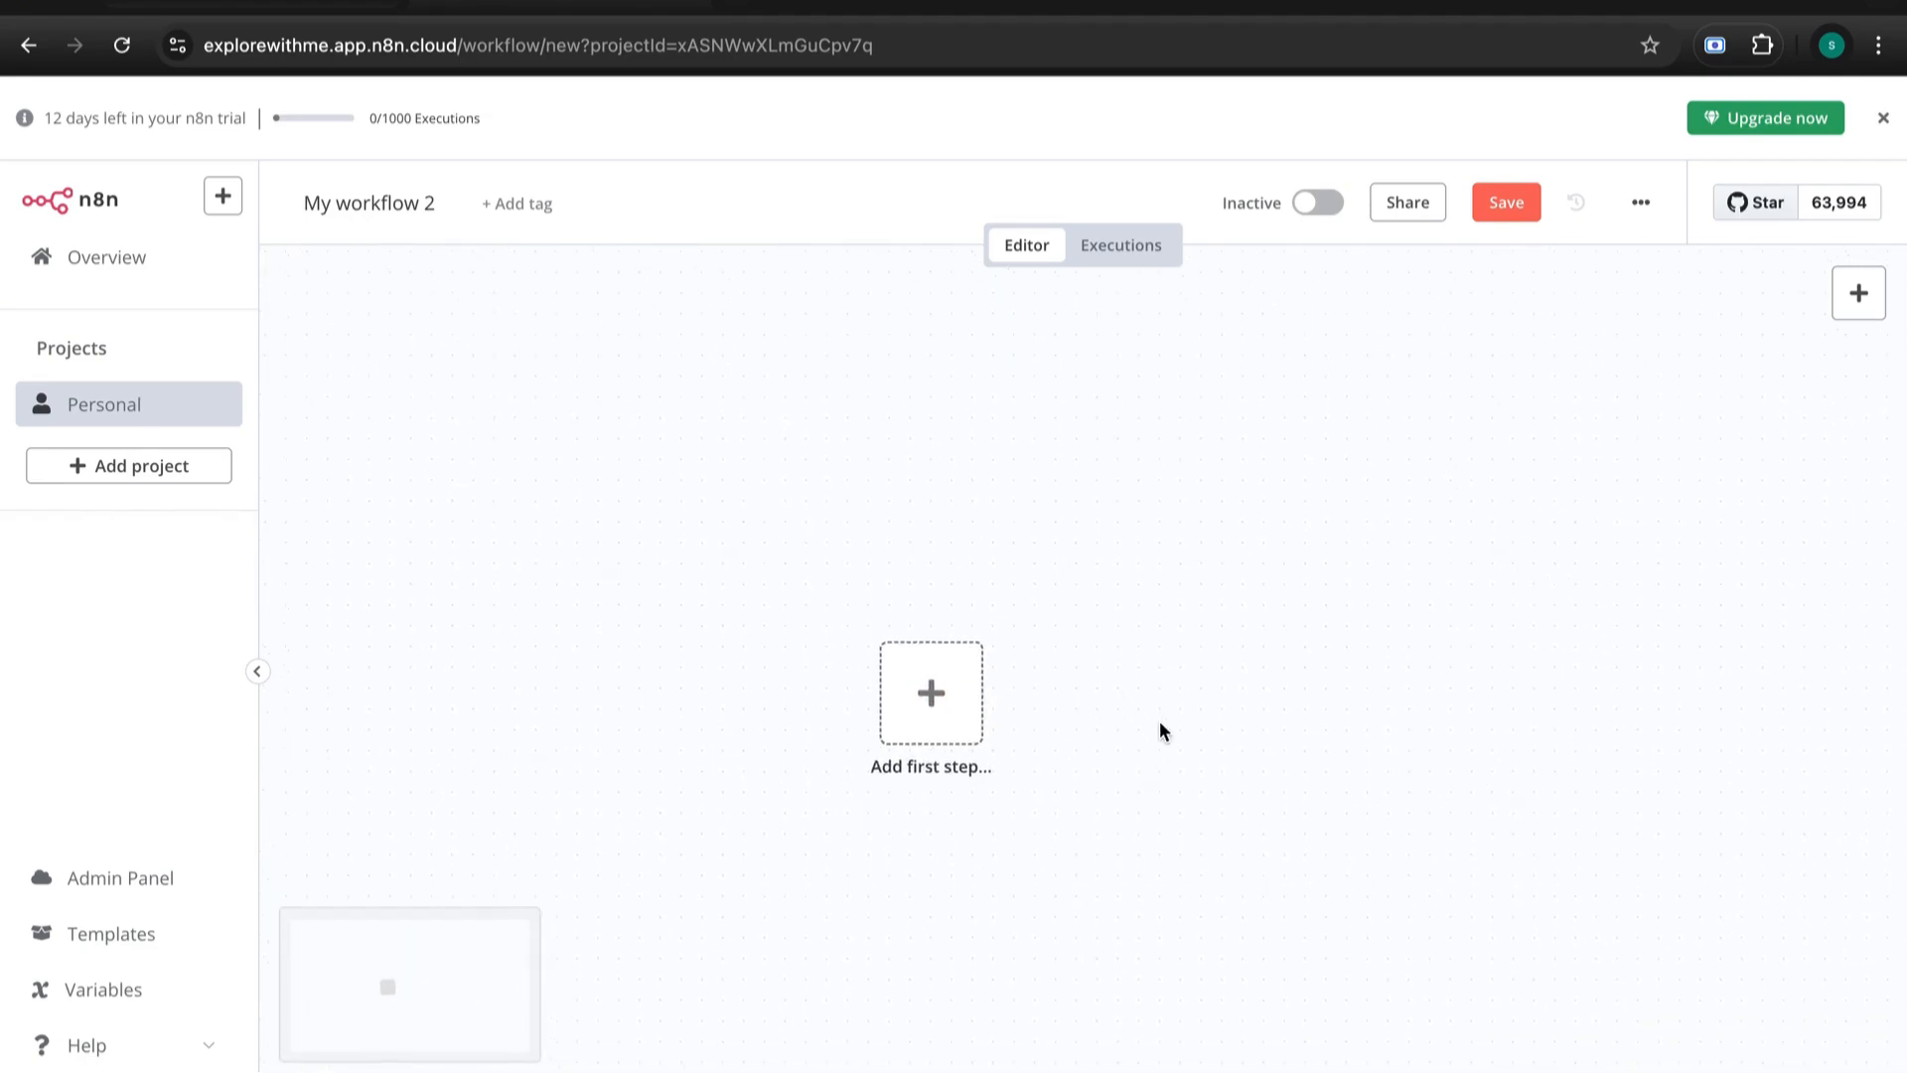
scroll(1159, 730, "right", 2)
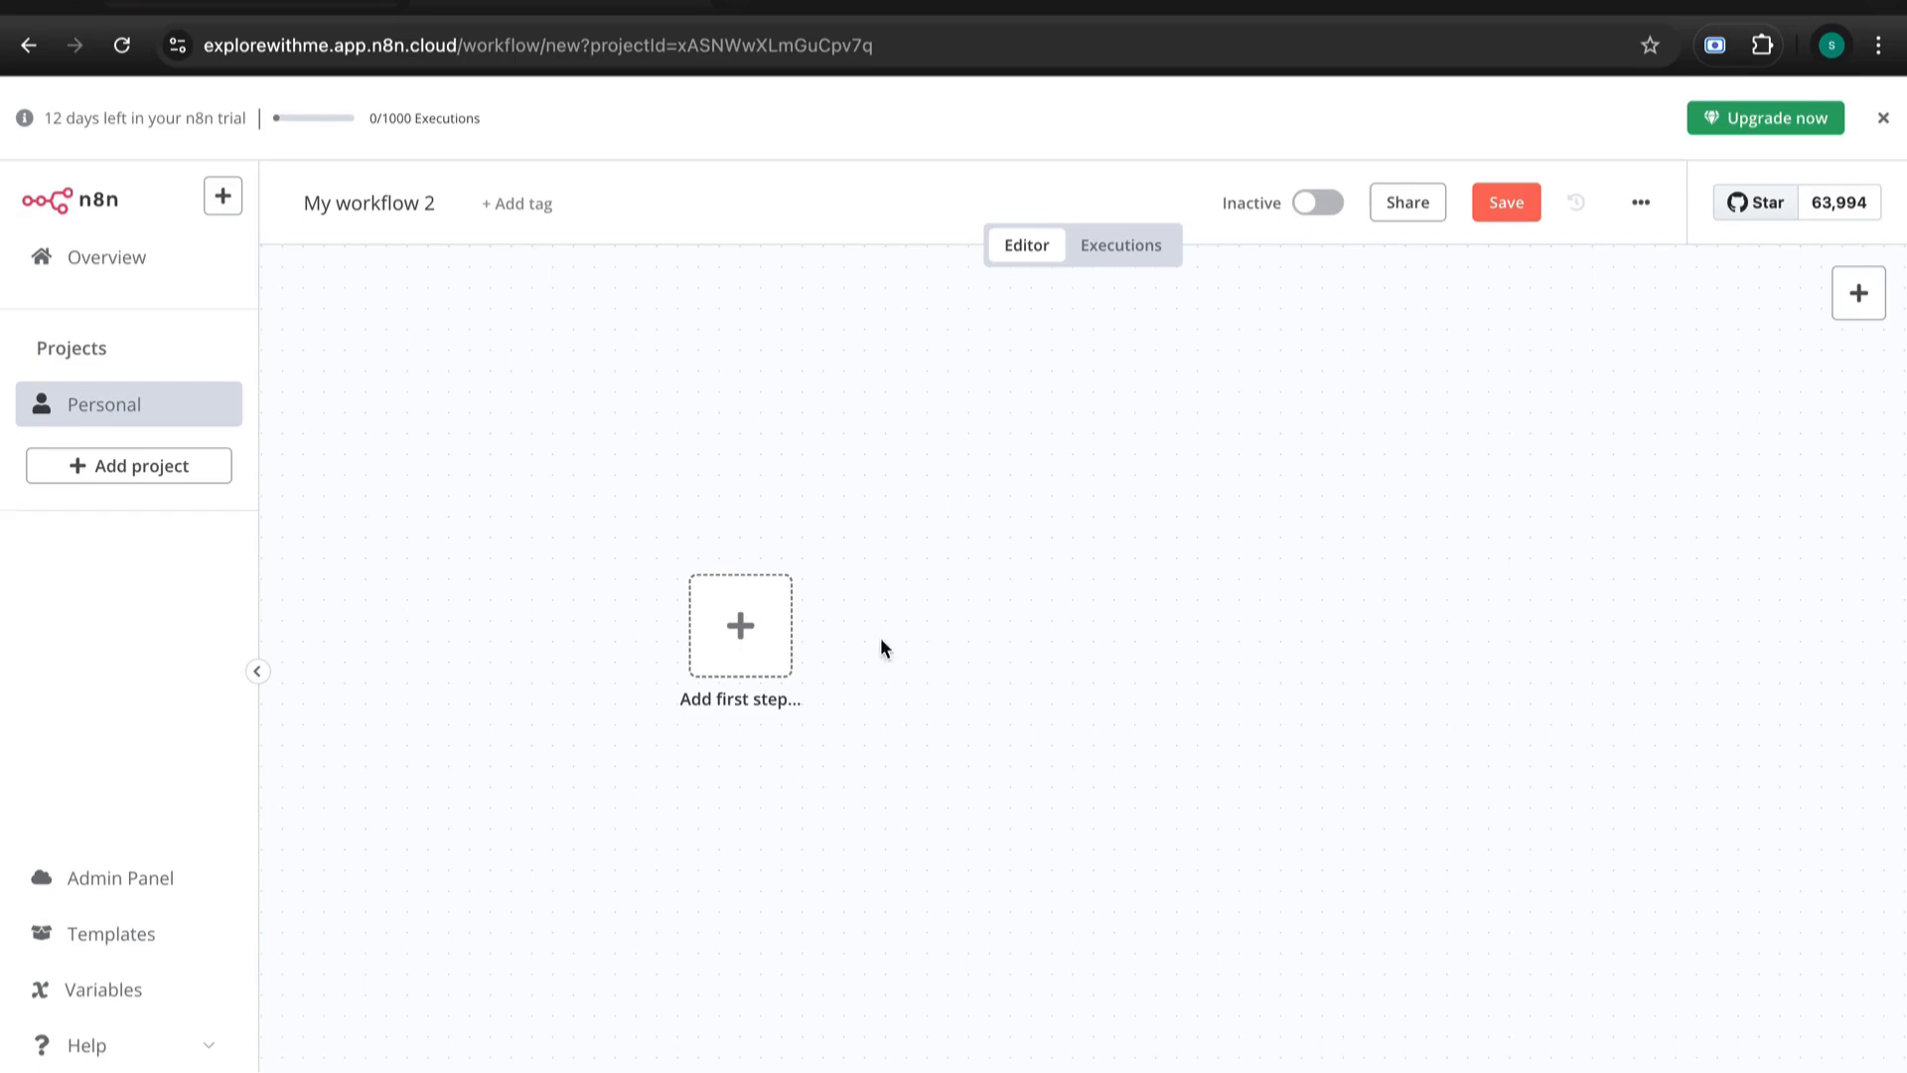
- Search 'what' and add WhatsApp Business Cloud's On messages trigger as the first step
left_click(730, 621)
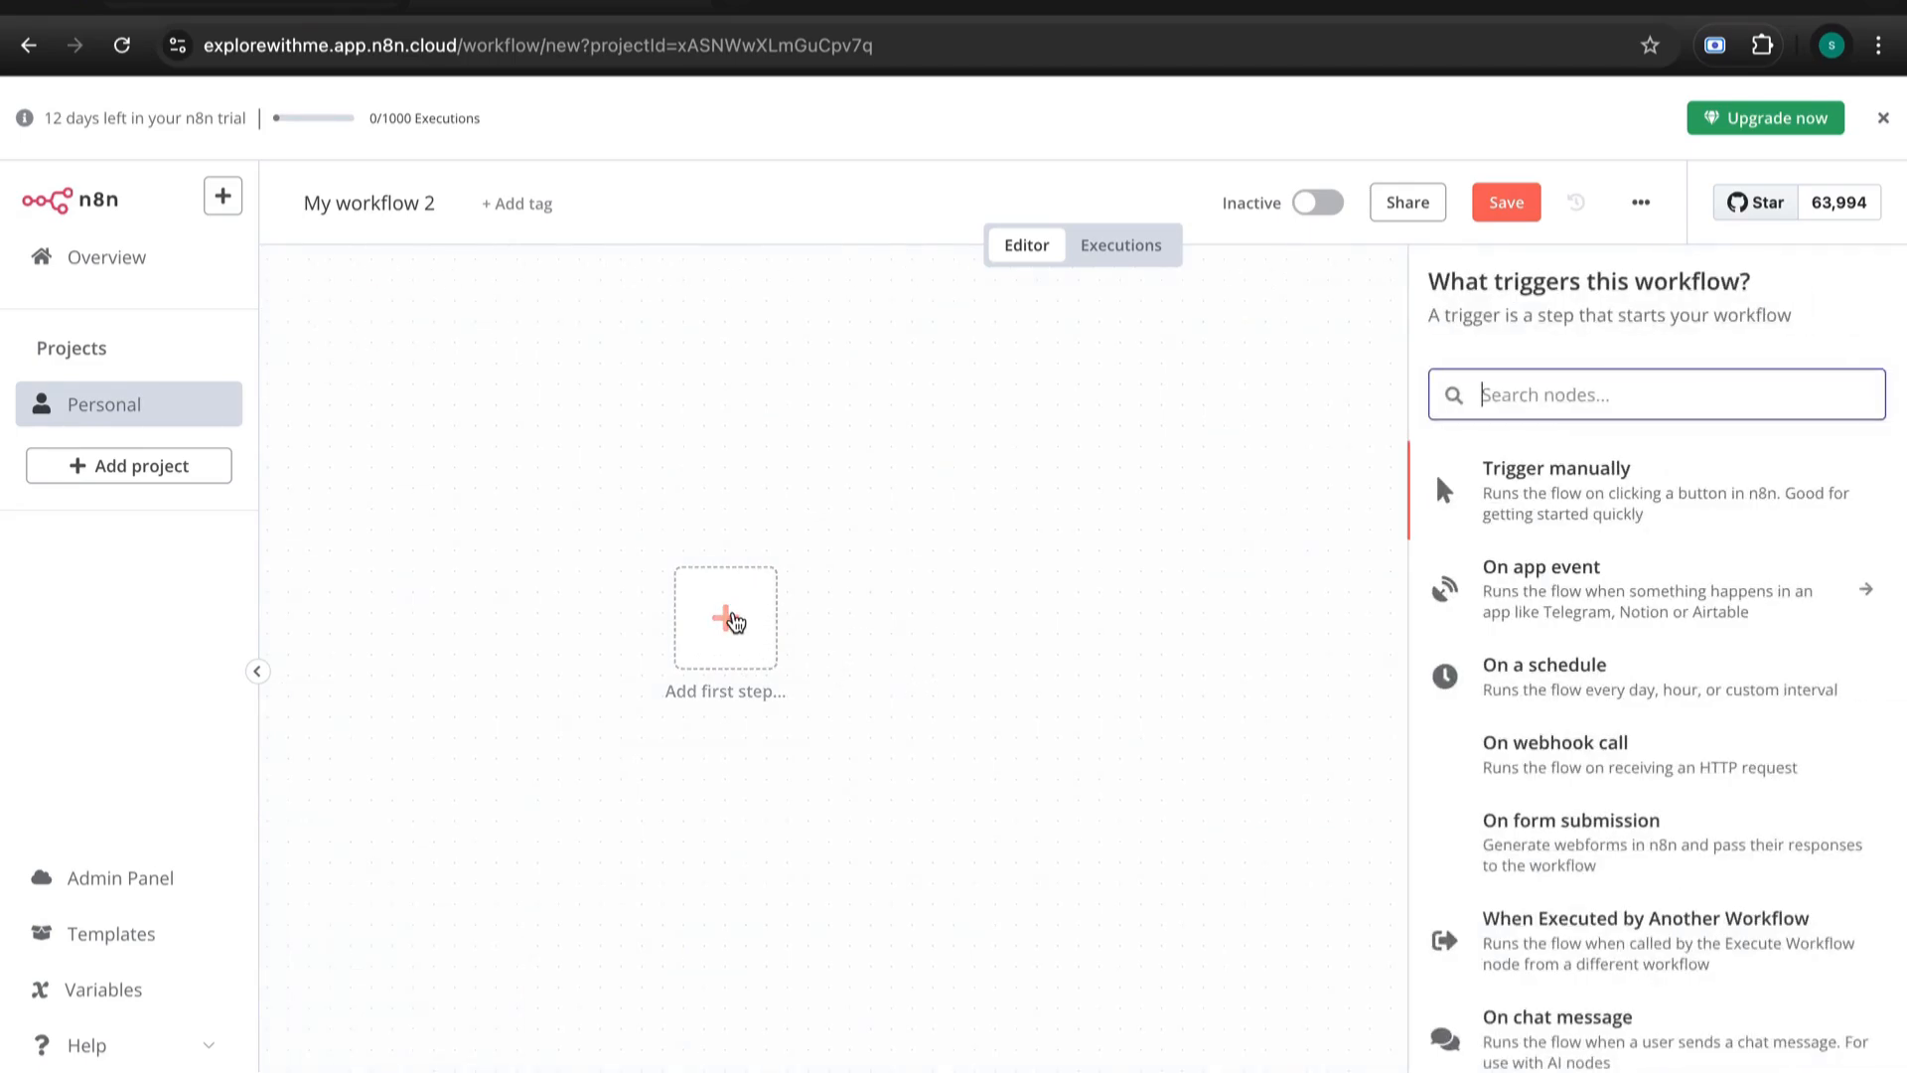
scroll(1651, 495, "down", 1)
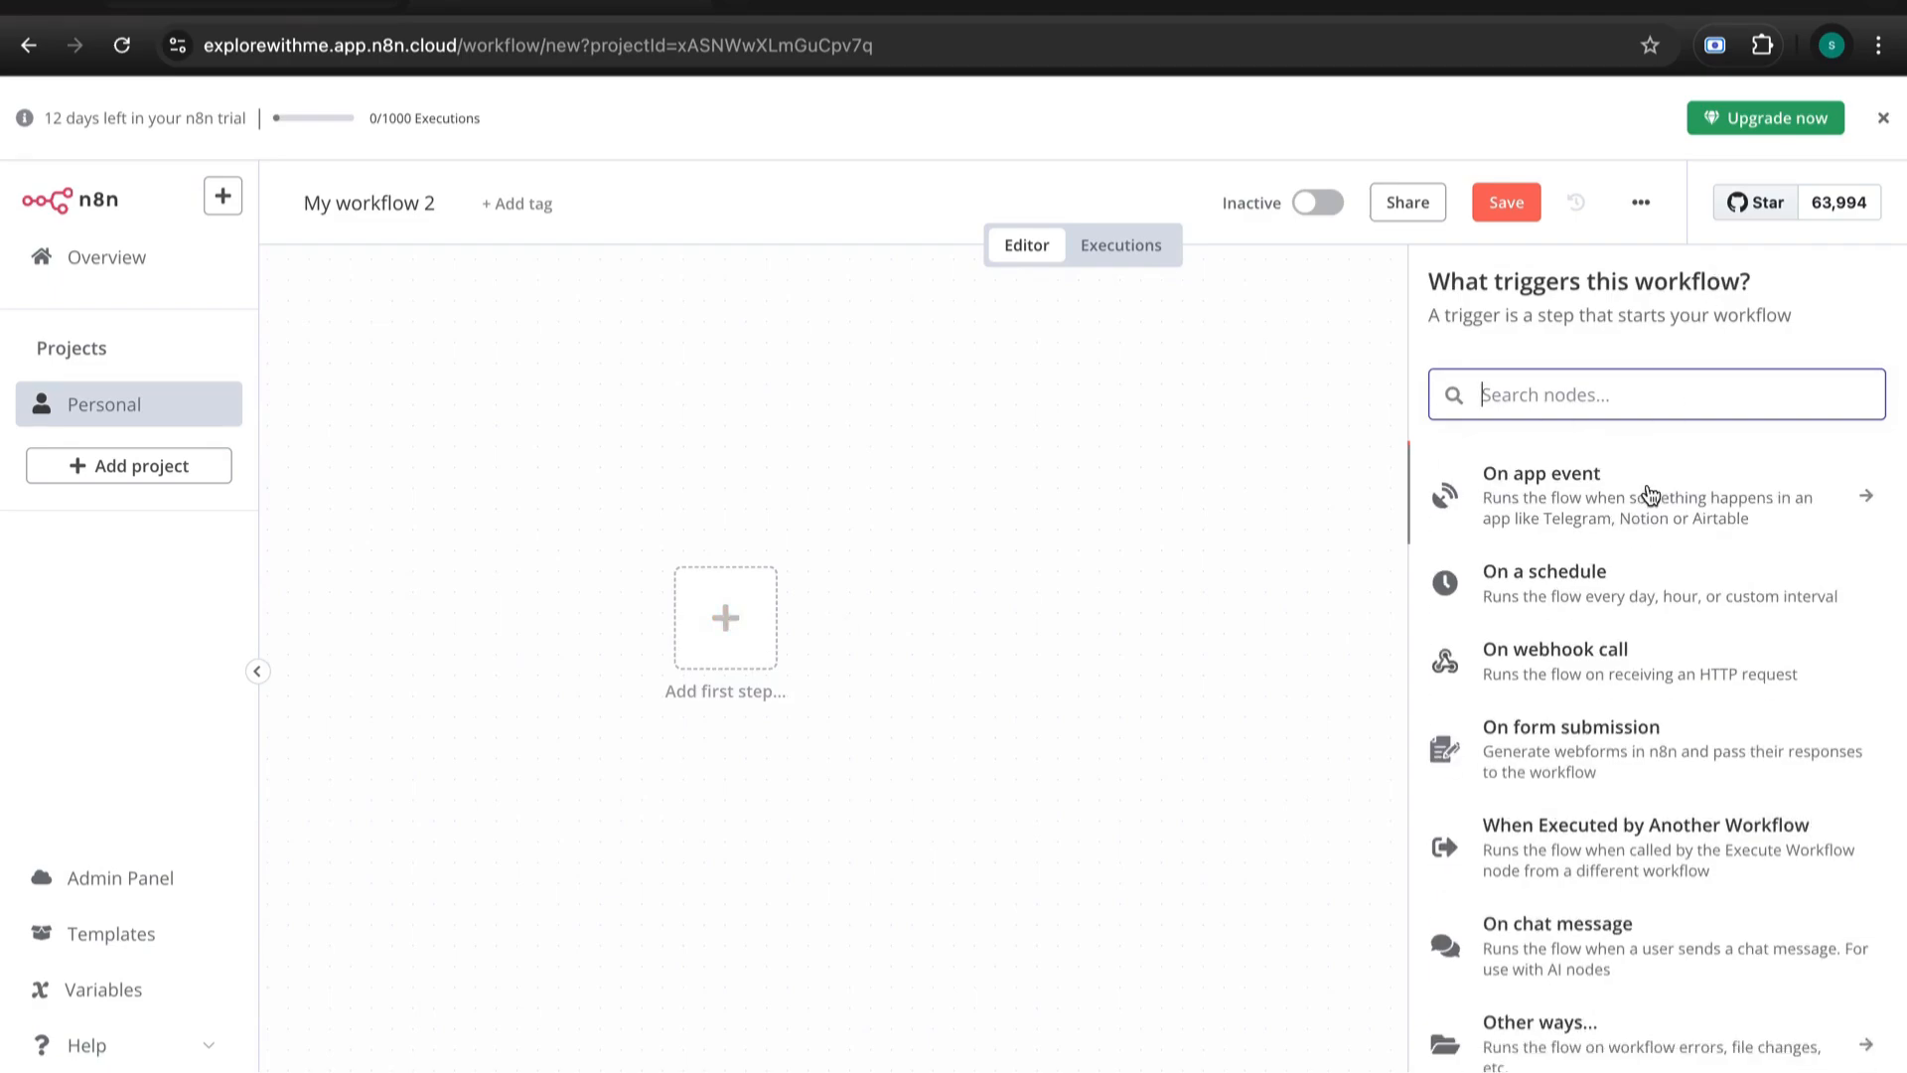
scroll(1652, 626, "up", 1)
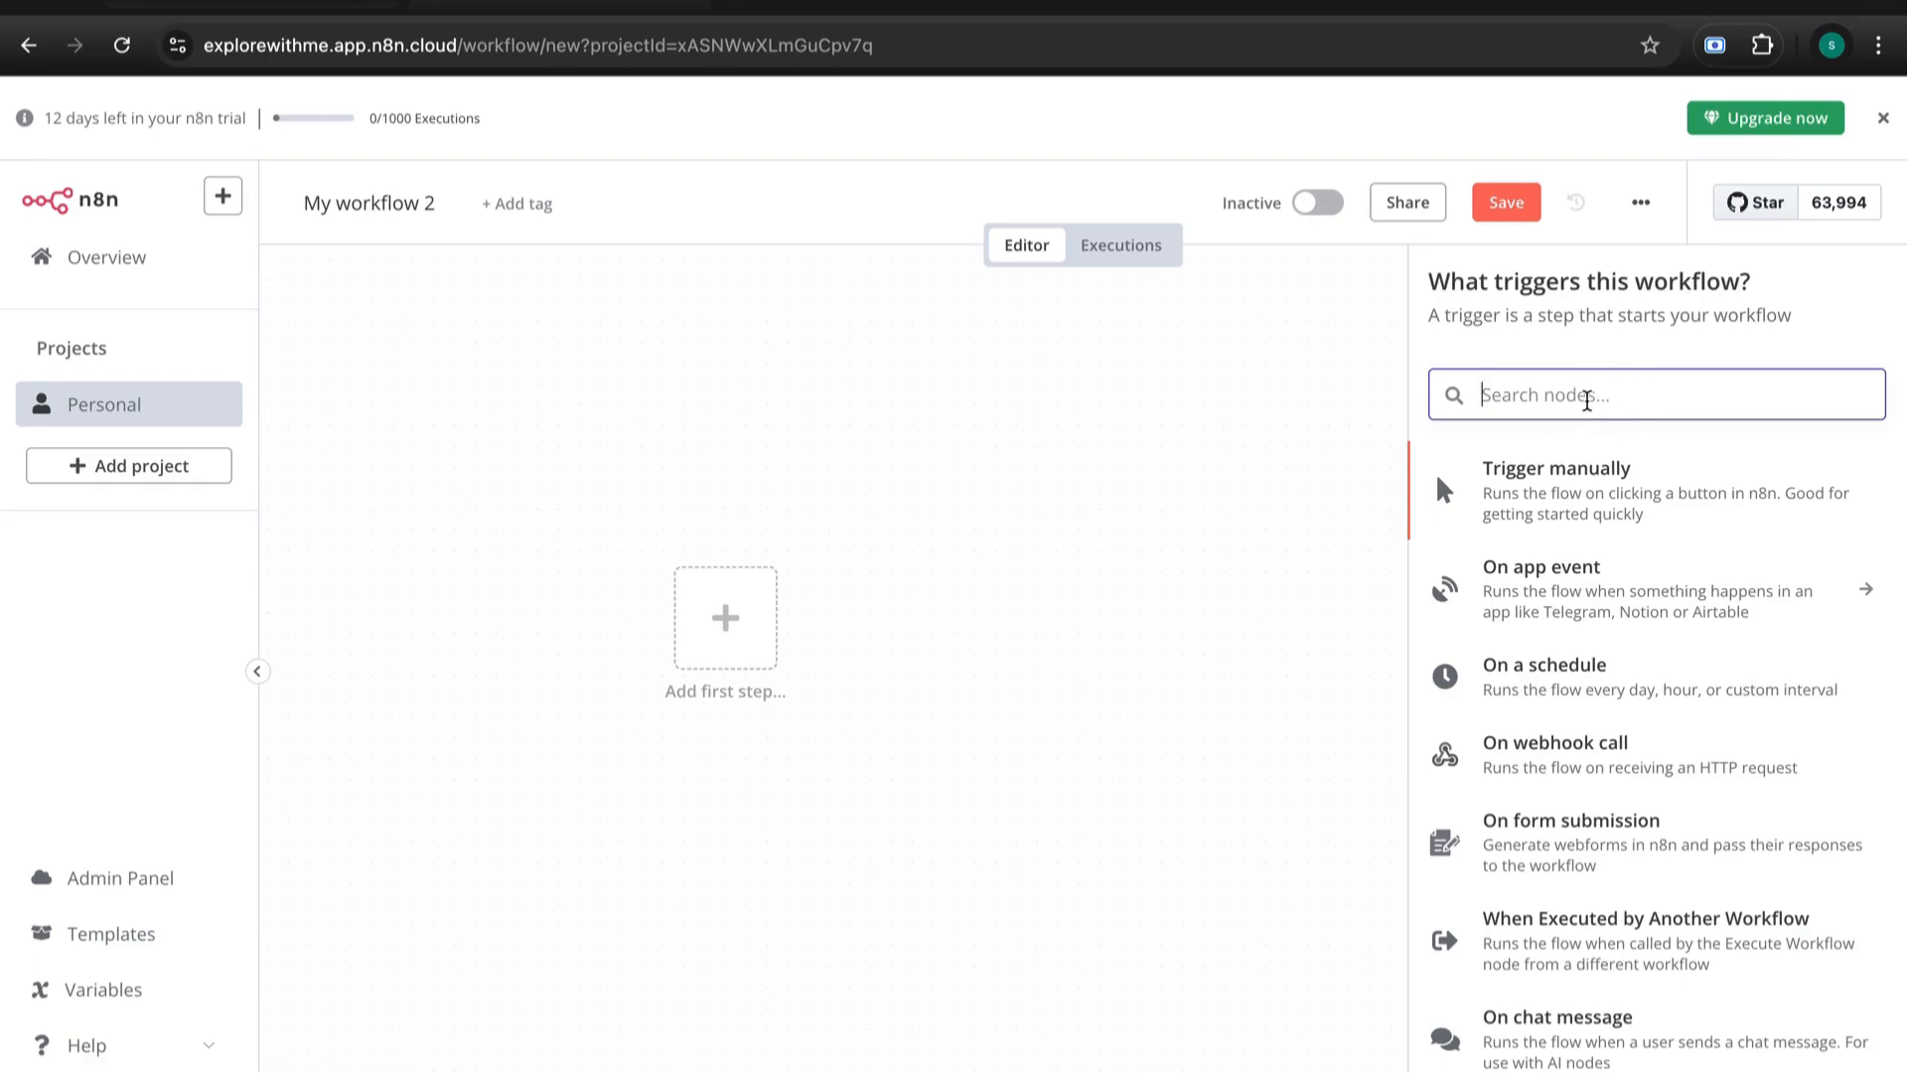
type("whatd")
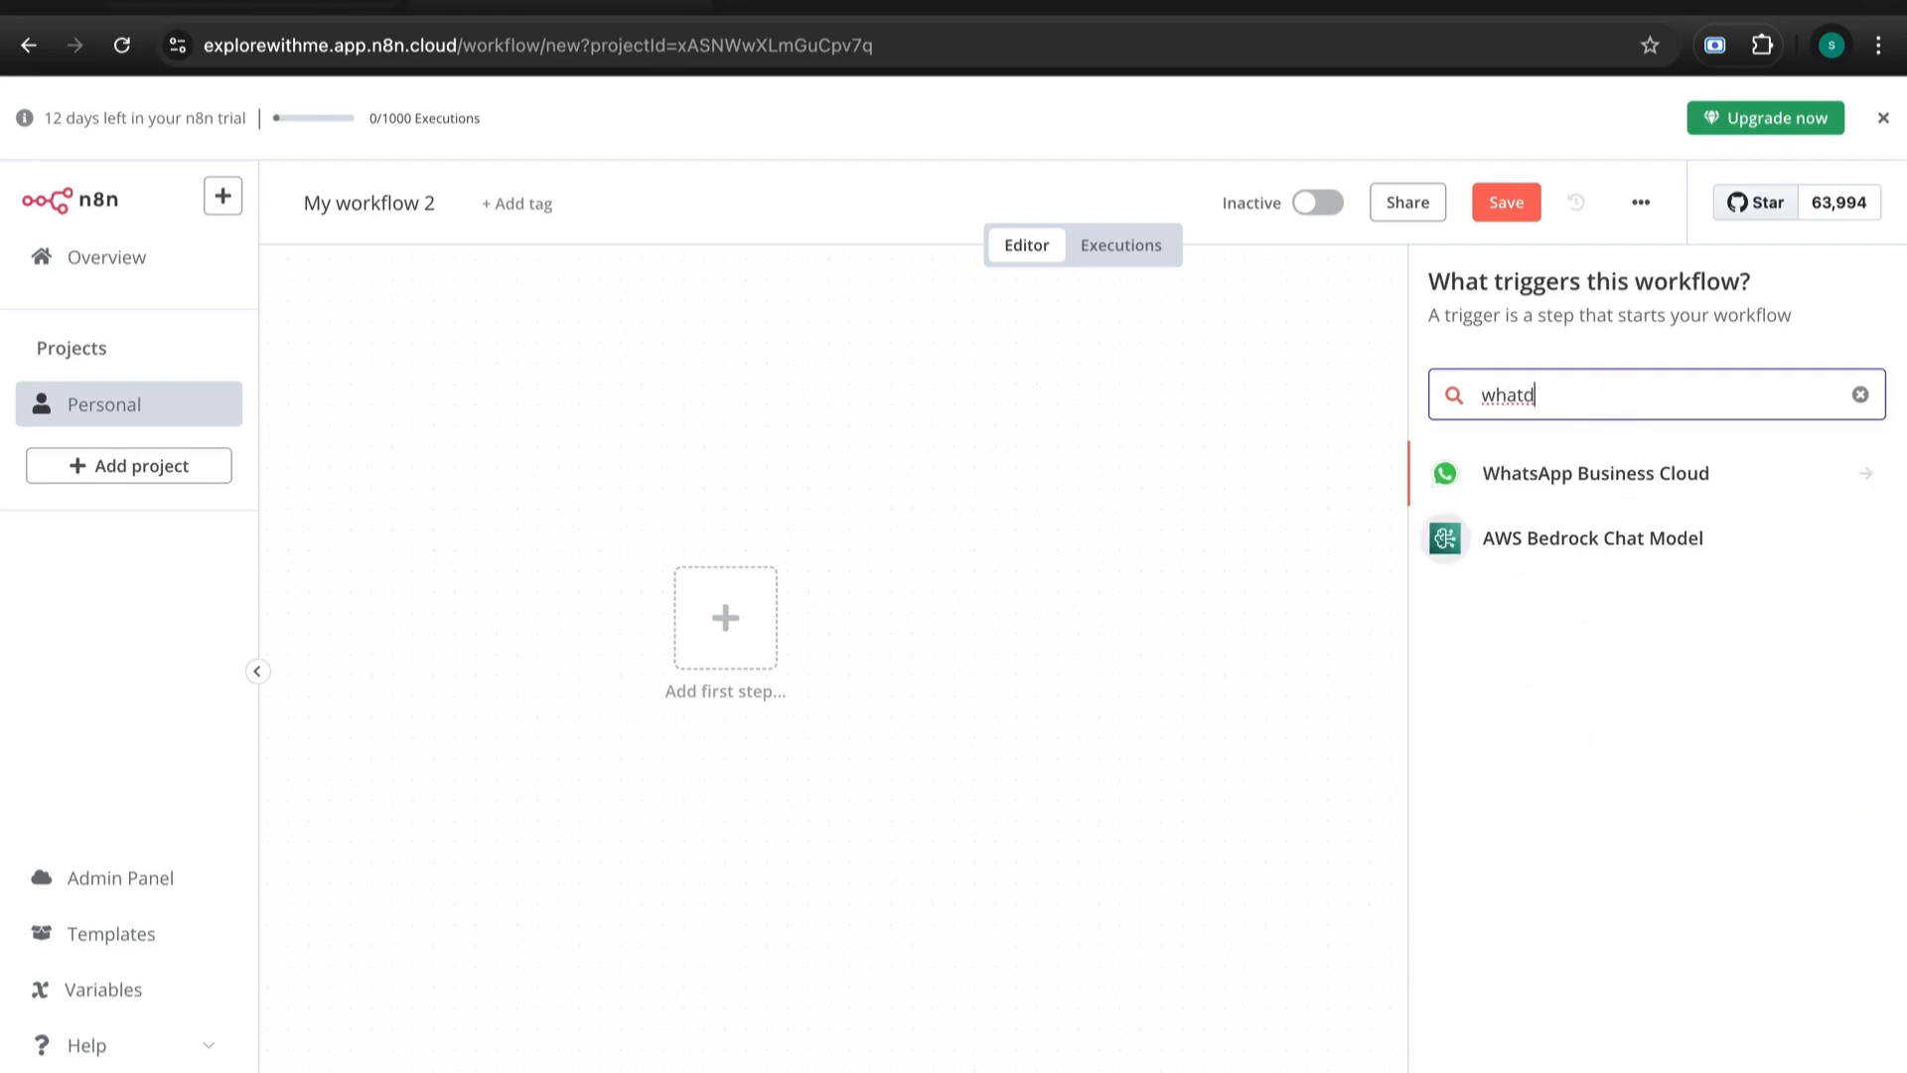
key("BackSpace")
left_click(1600, 482)
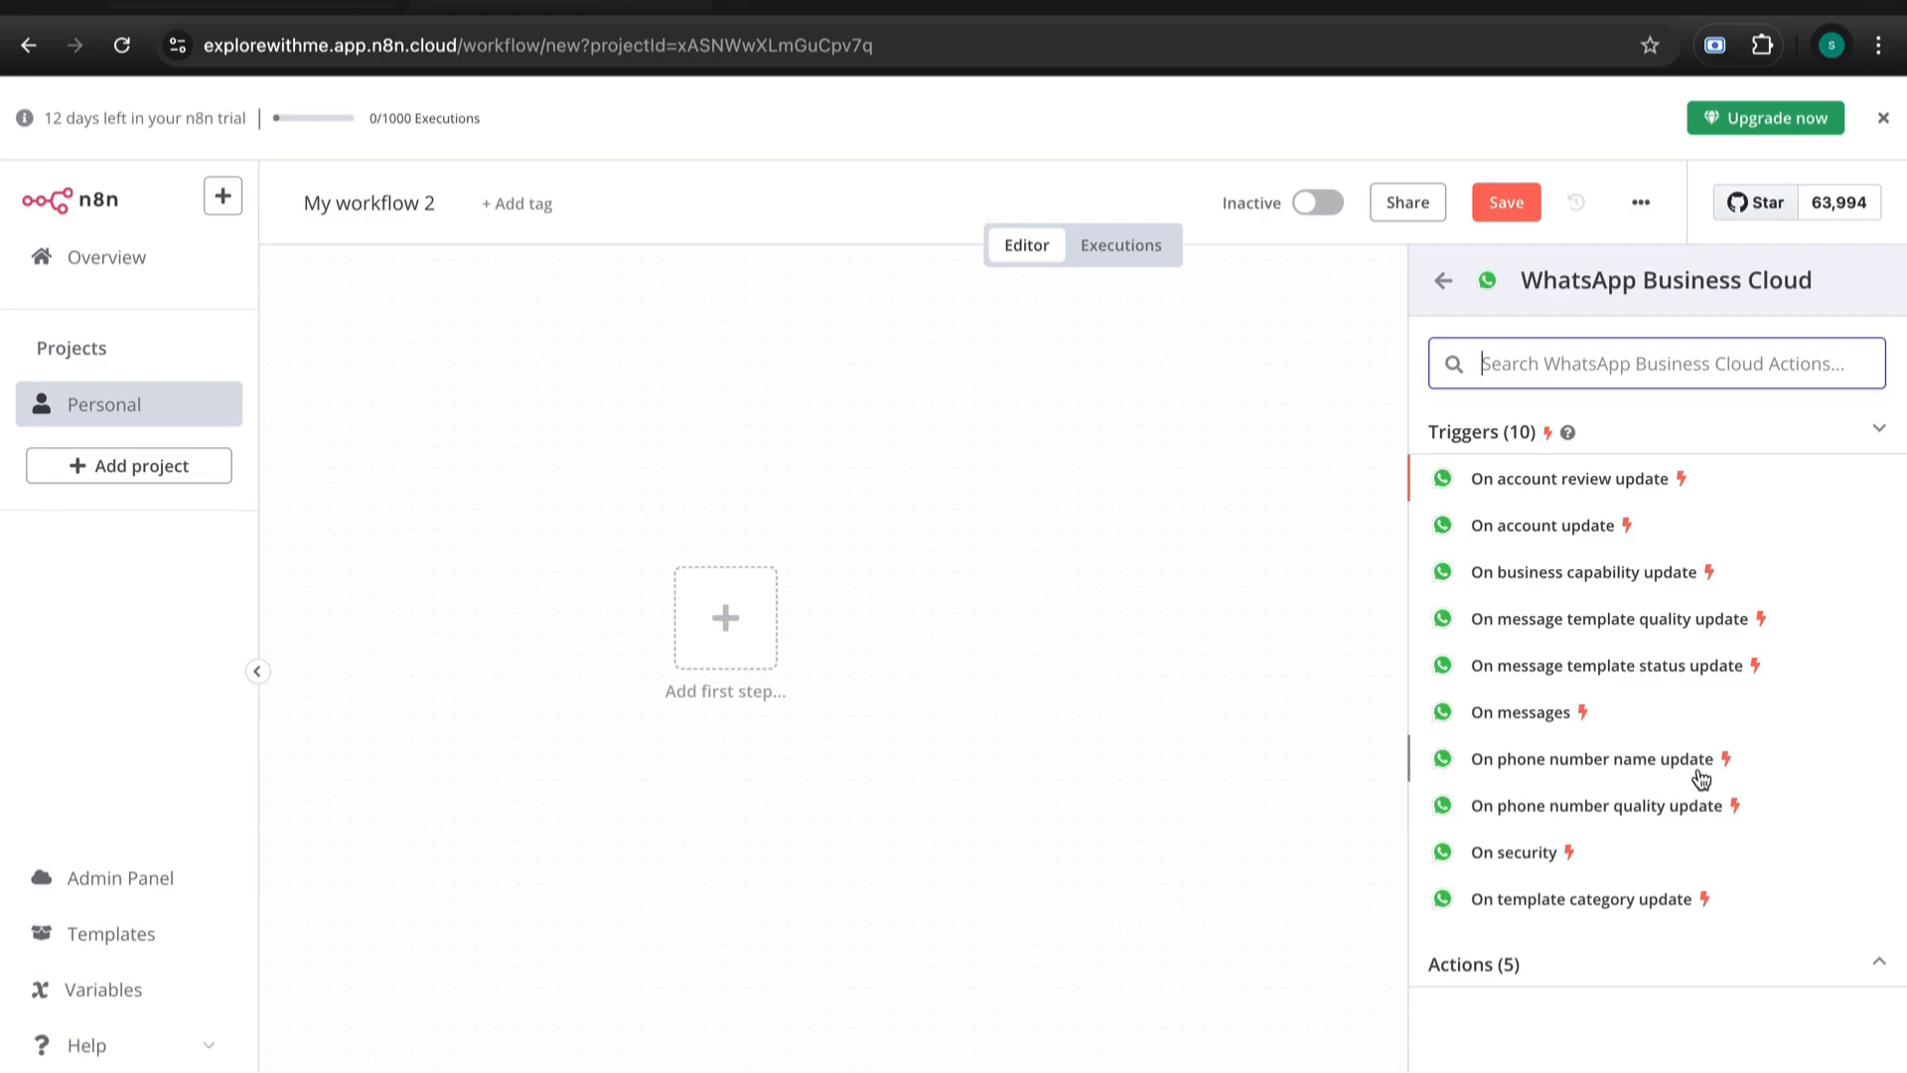
left_click(1521, 717)
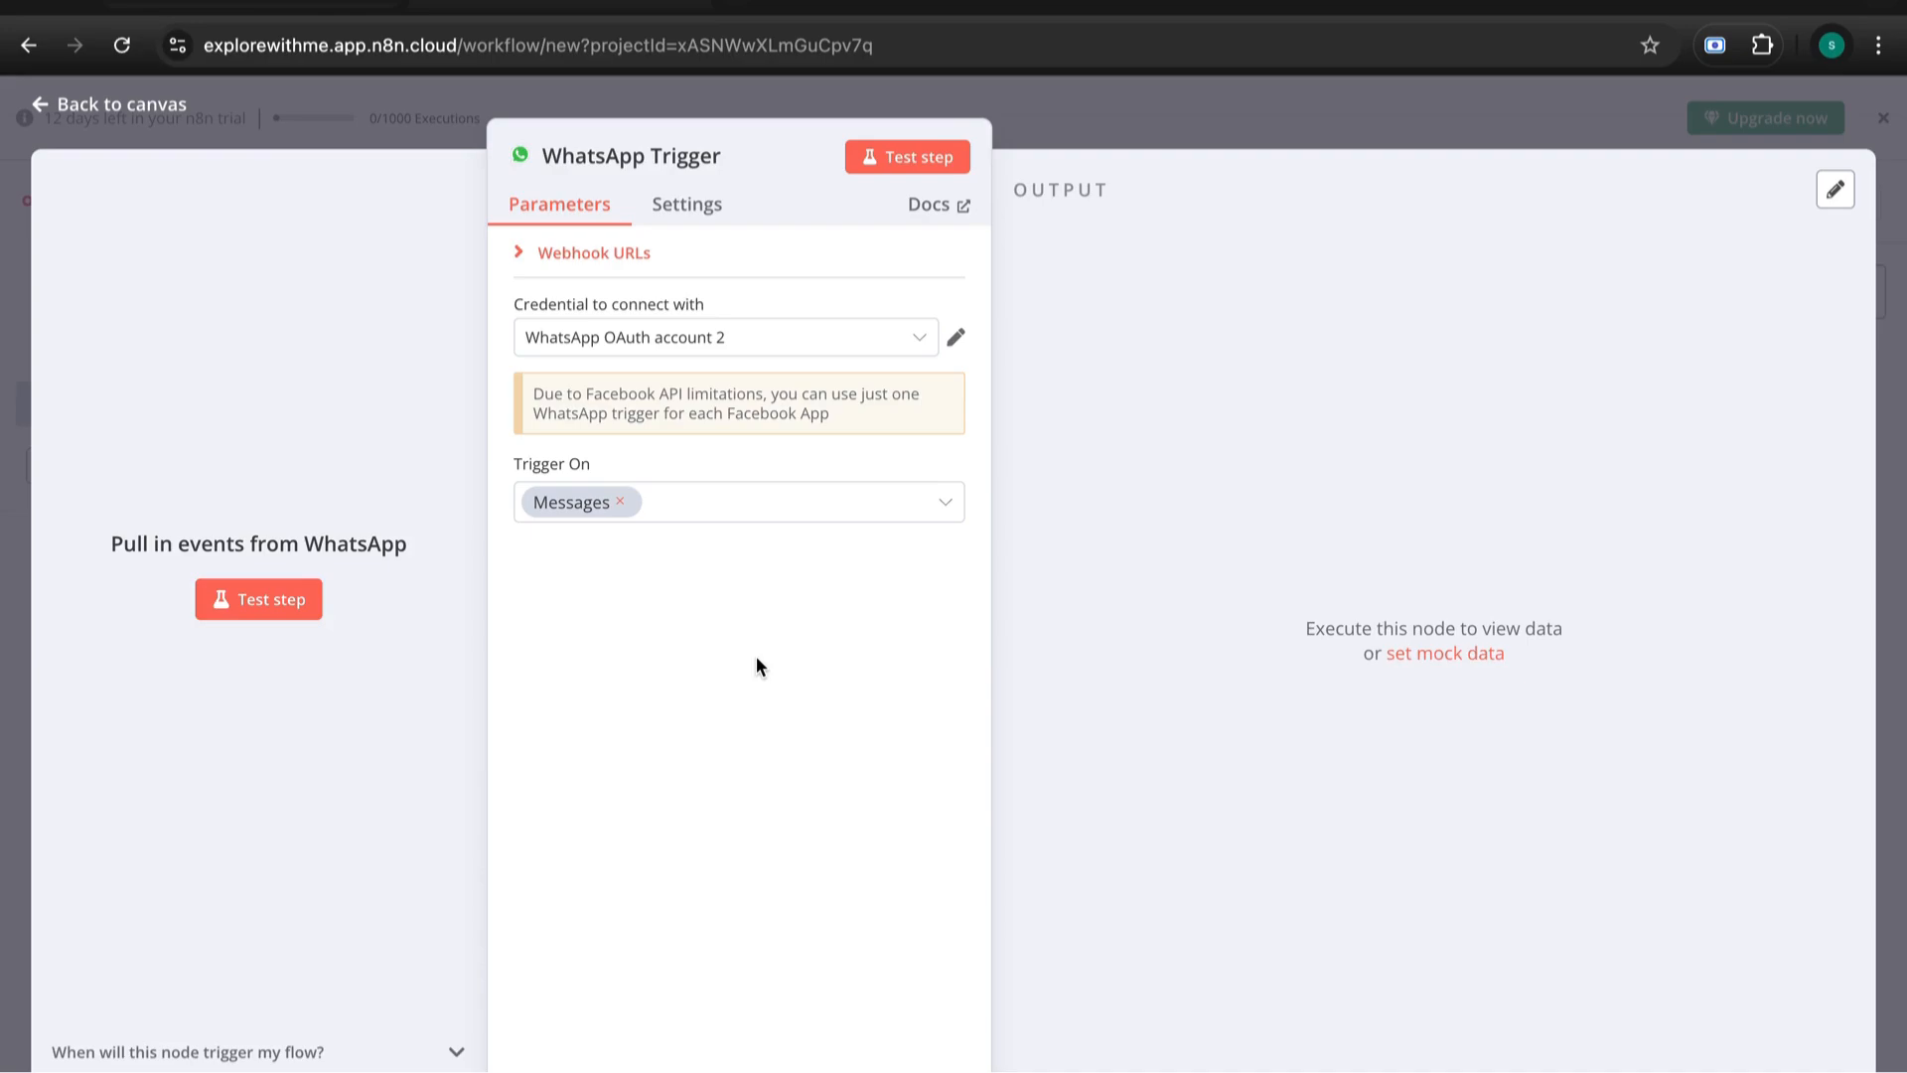
- Start a new WhatsApp OAuth account 3 credential with empty Client ID and Secret, then open a blank tab
left_click(796, 350)
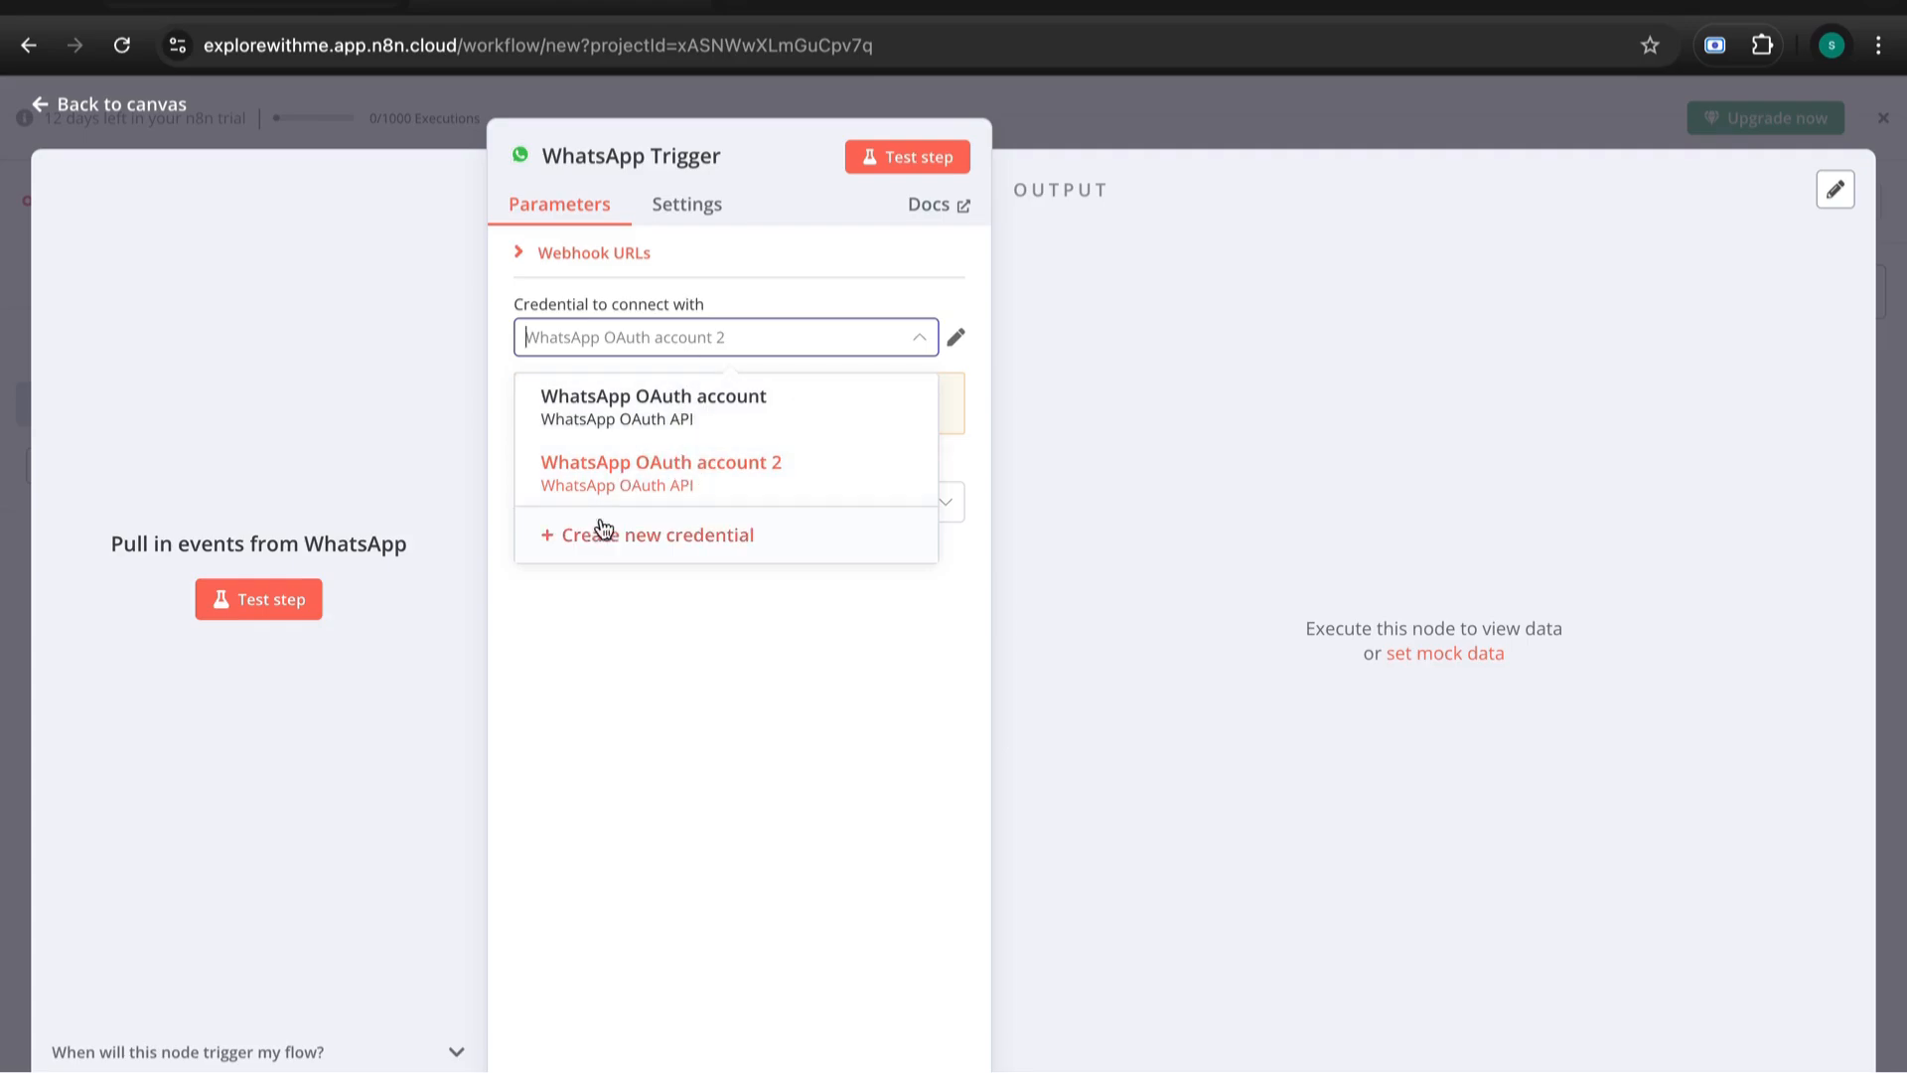
left_click(556, 555)
left_click(757, 513)
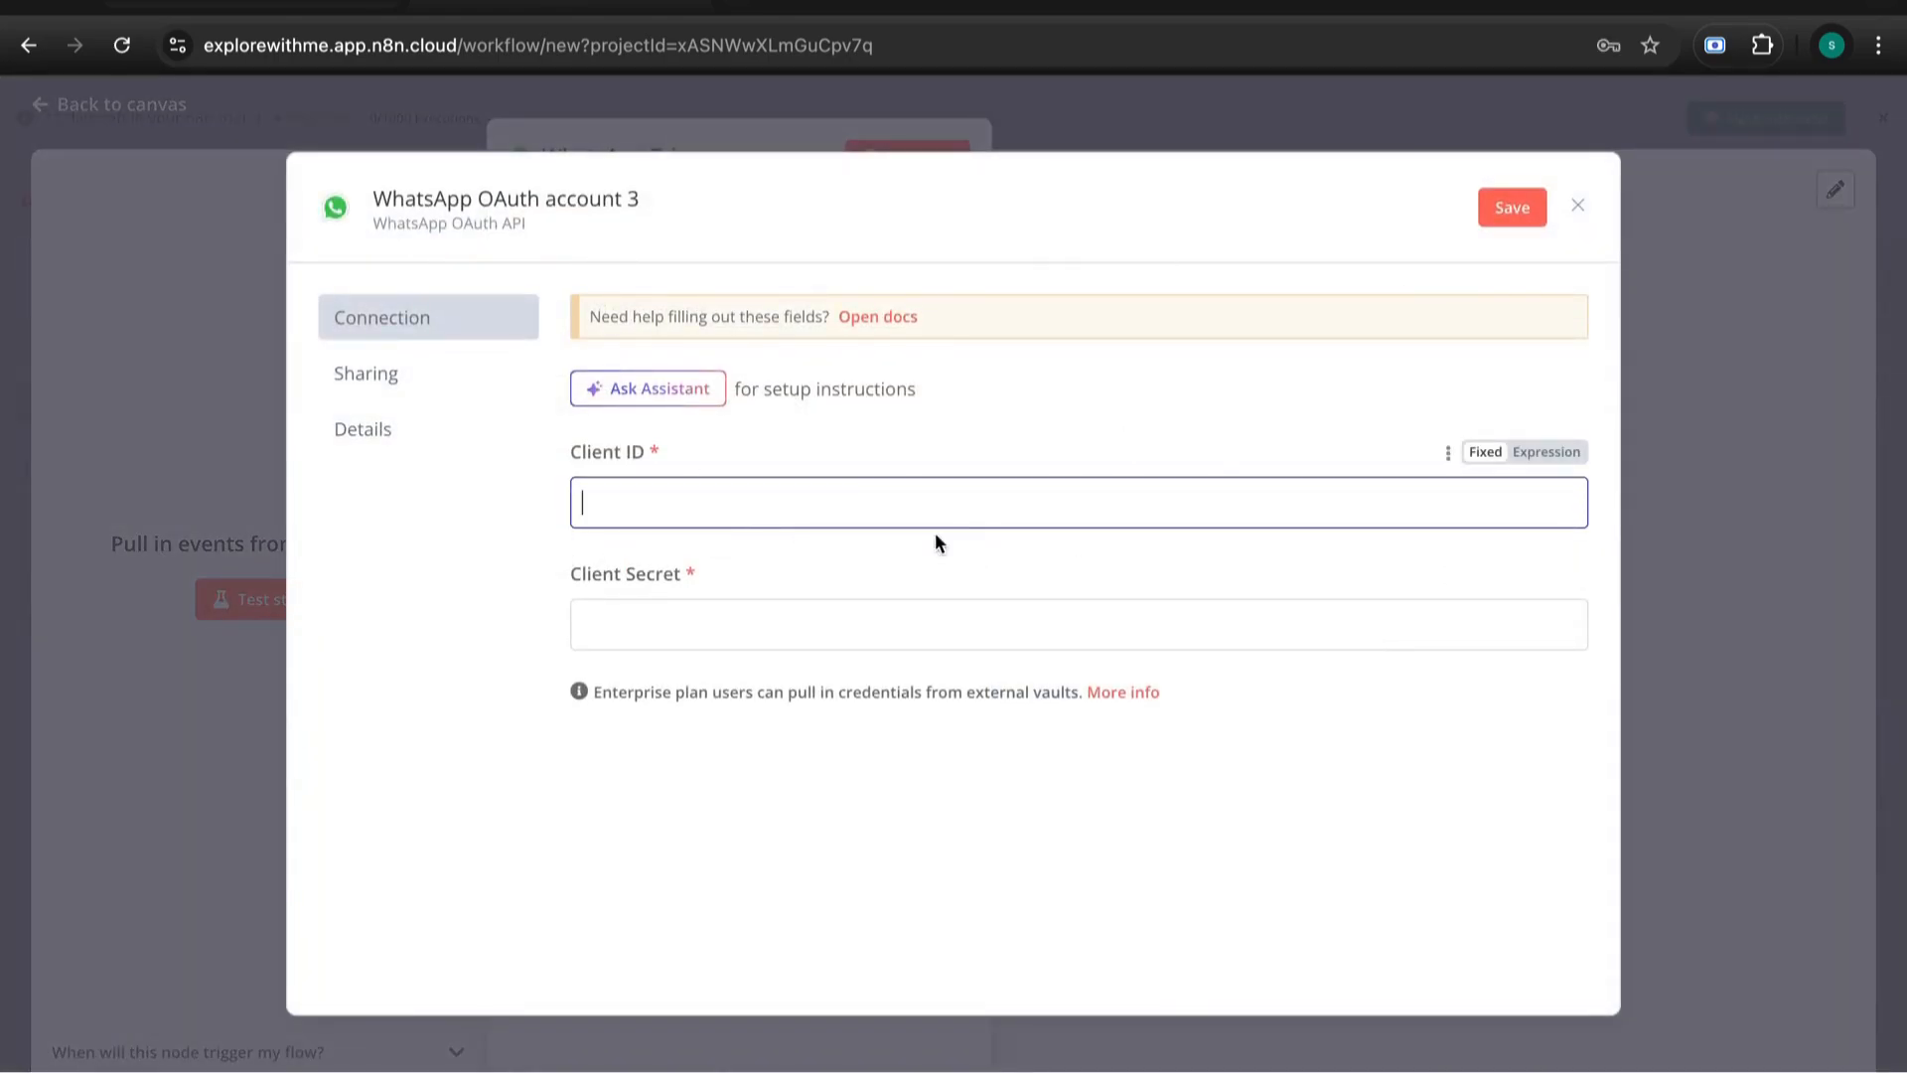
left_click(646, 630)
left_click(639, 503)
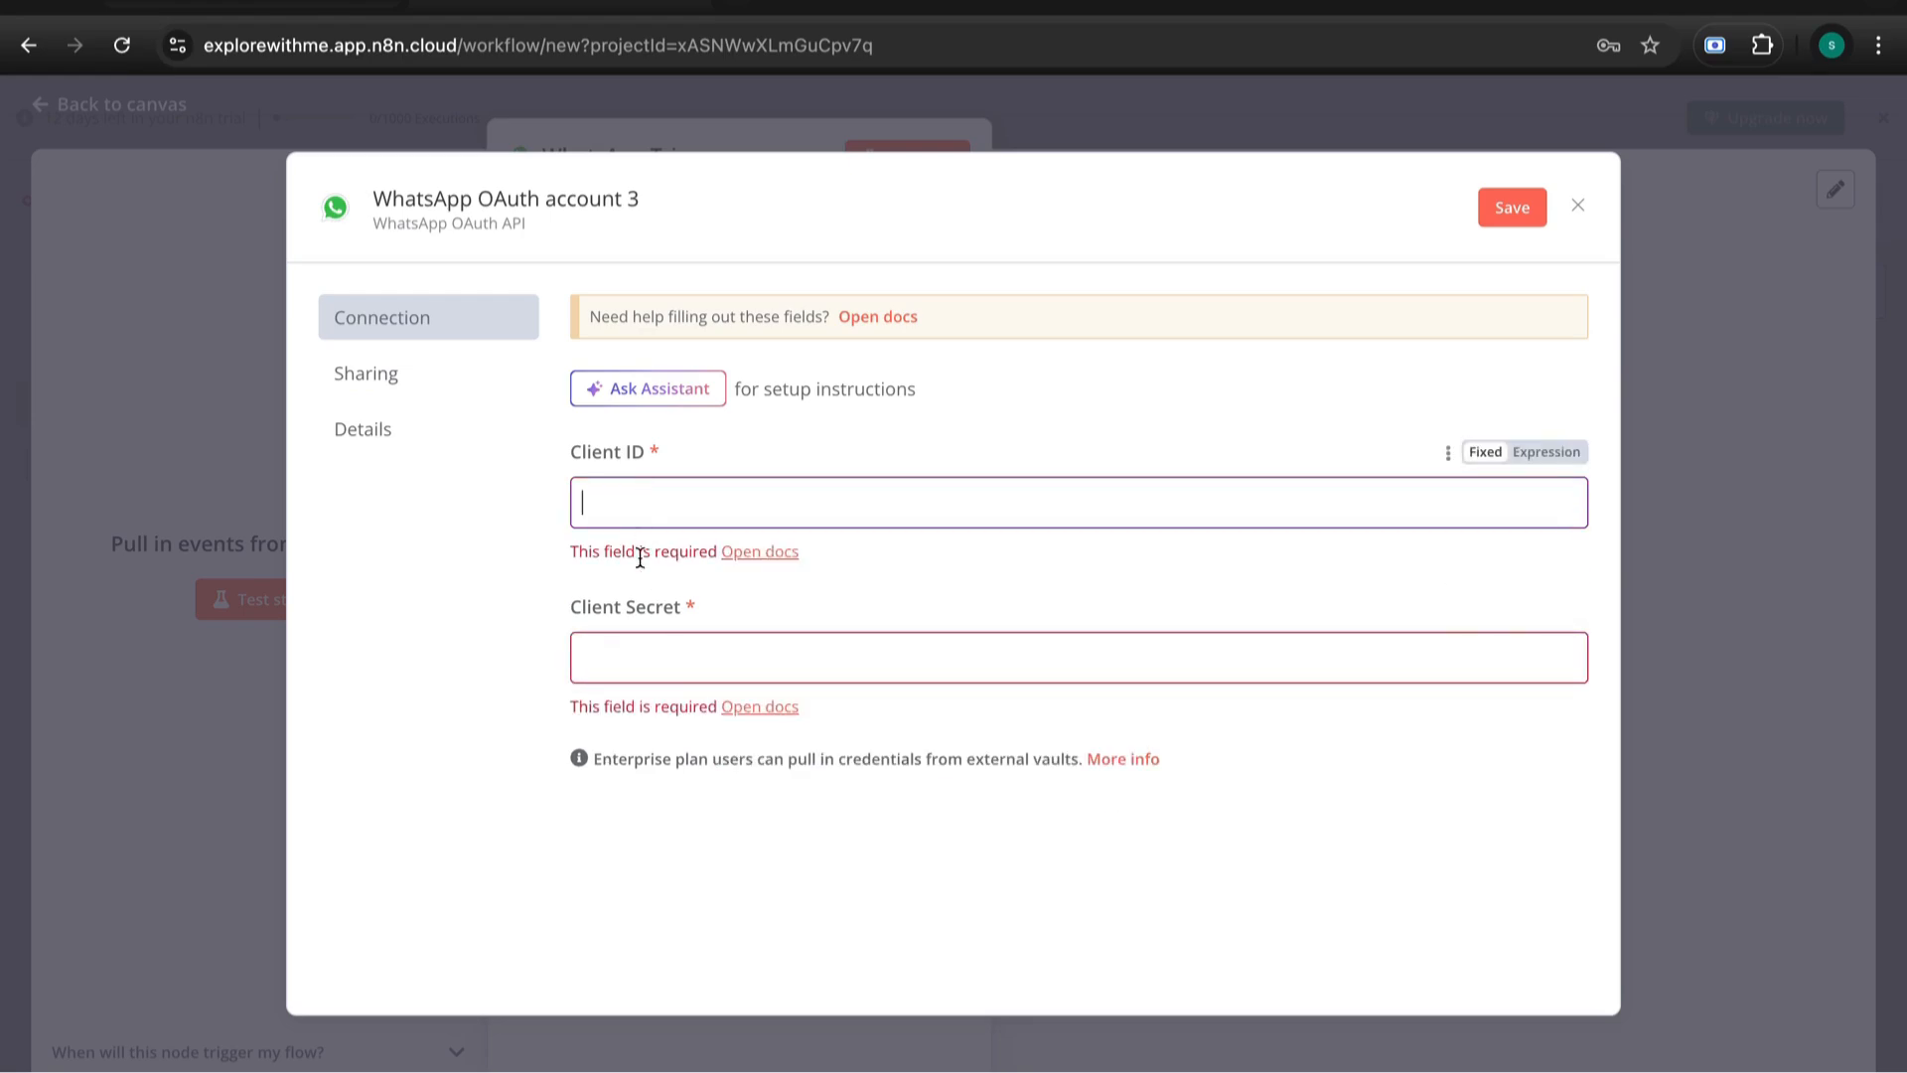
left_click(644, 663)
left_click(404, 670)
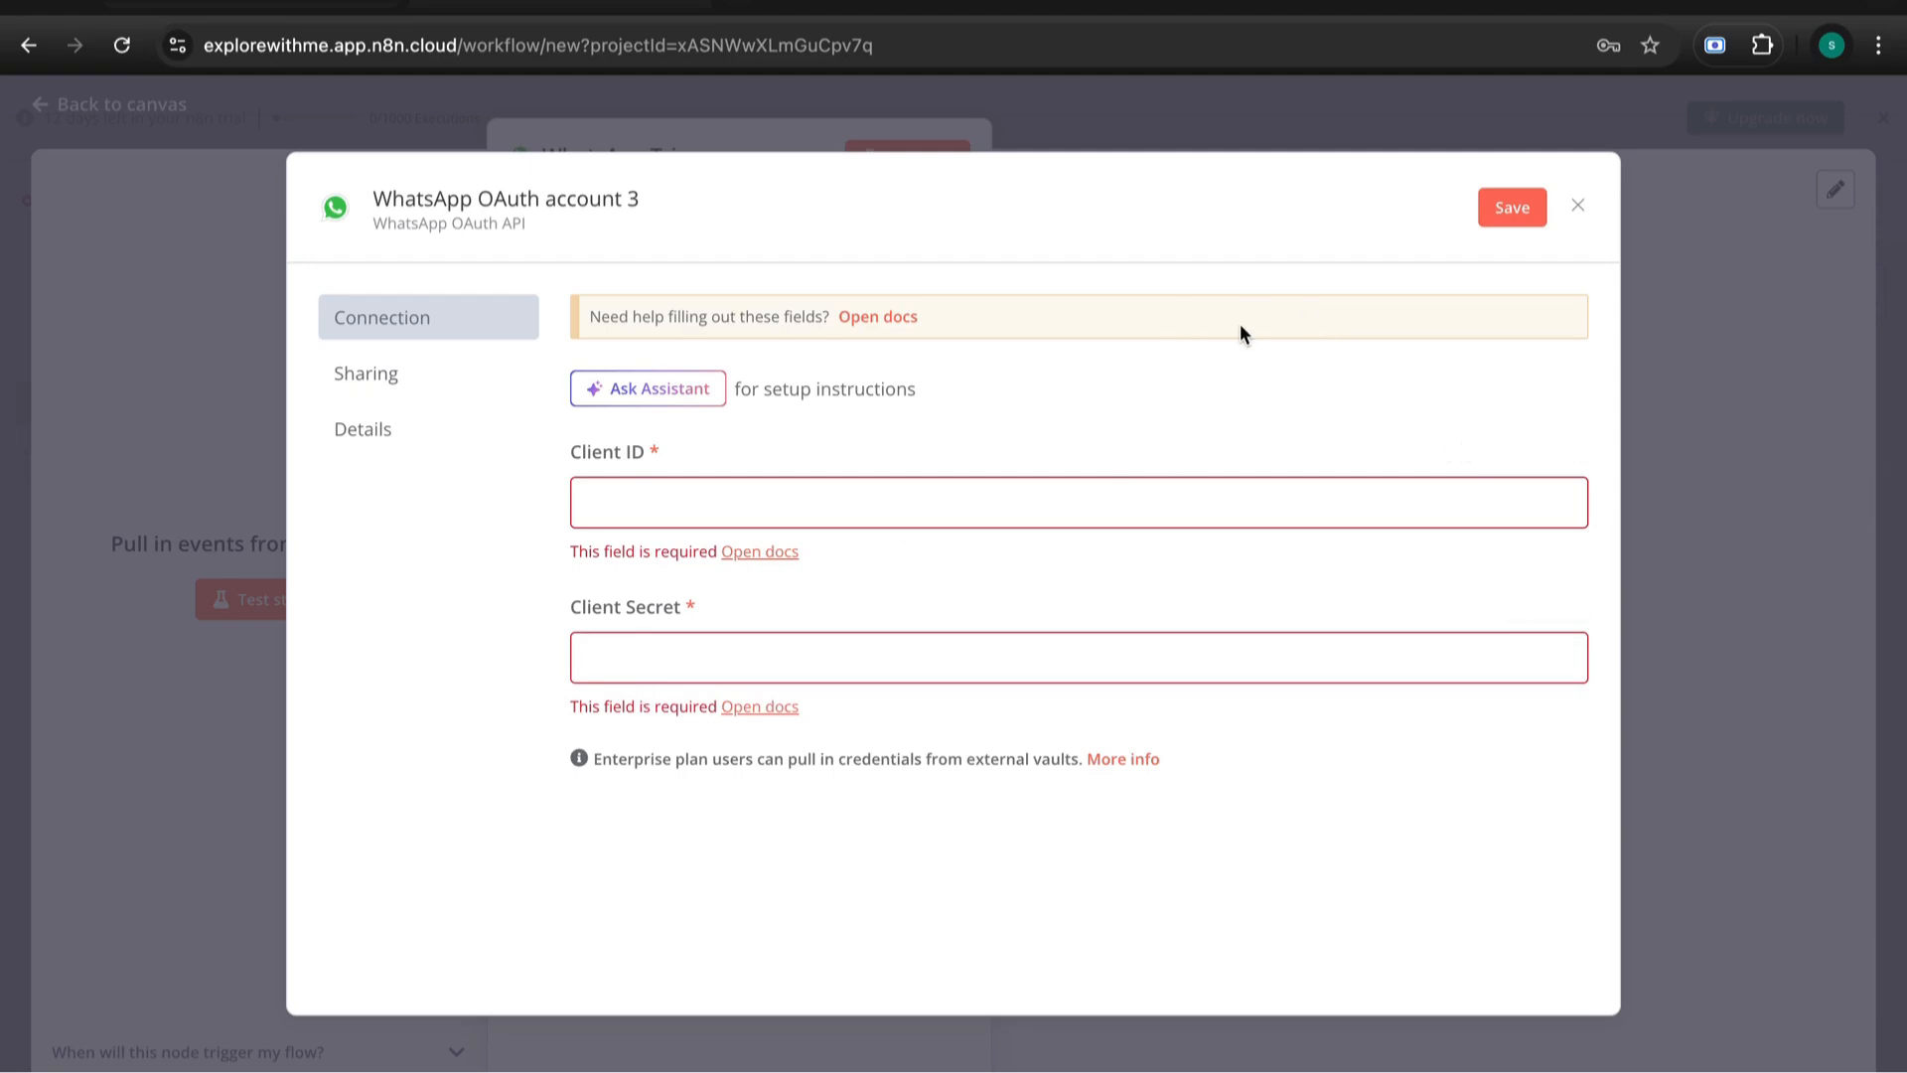
left_click(741, 2)
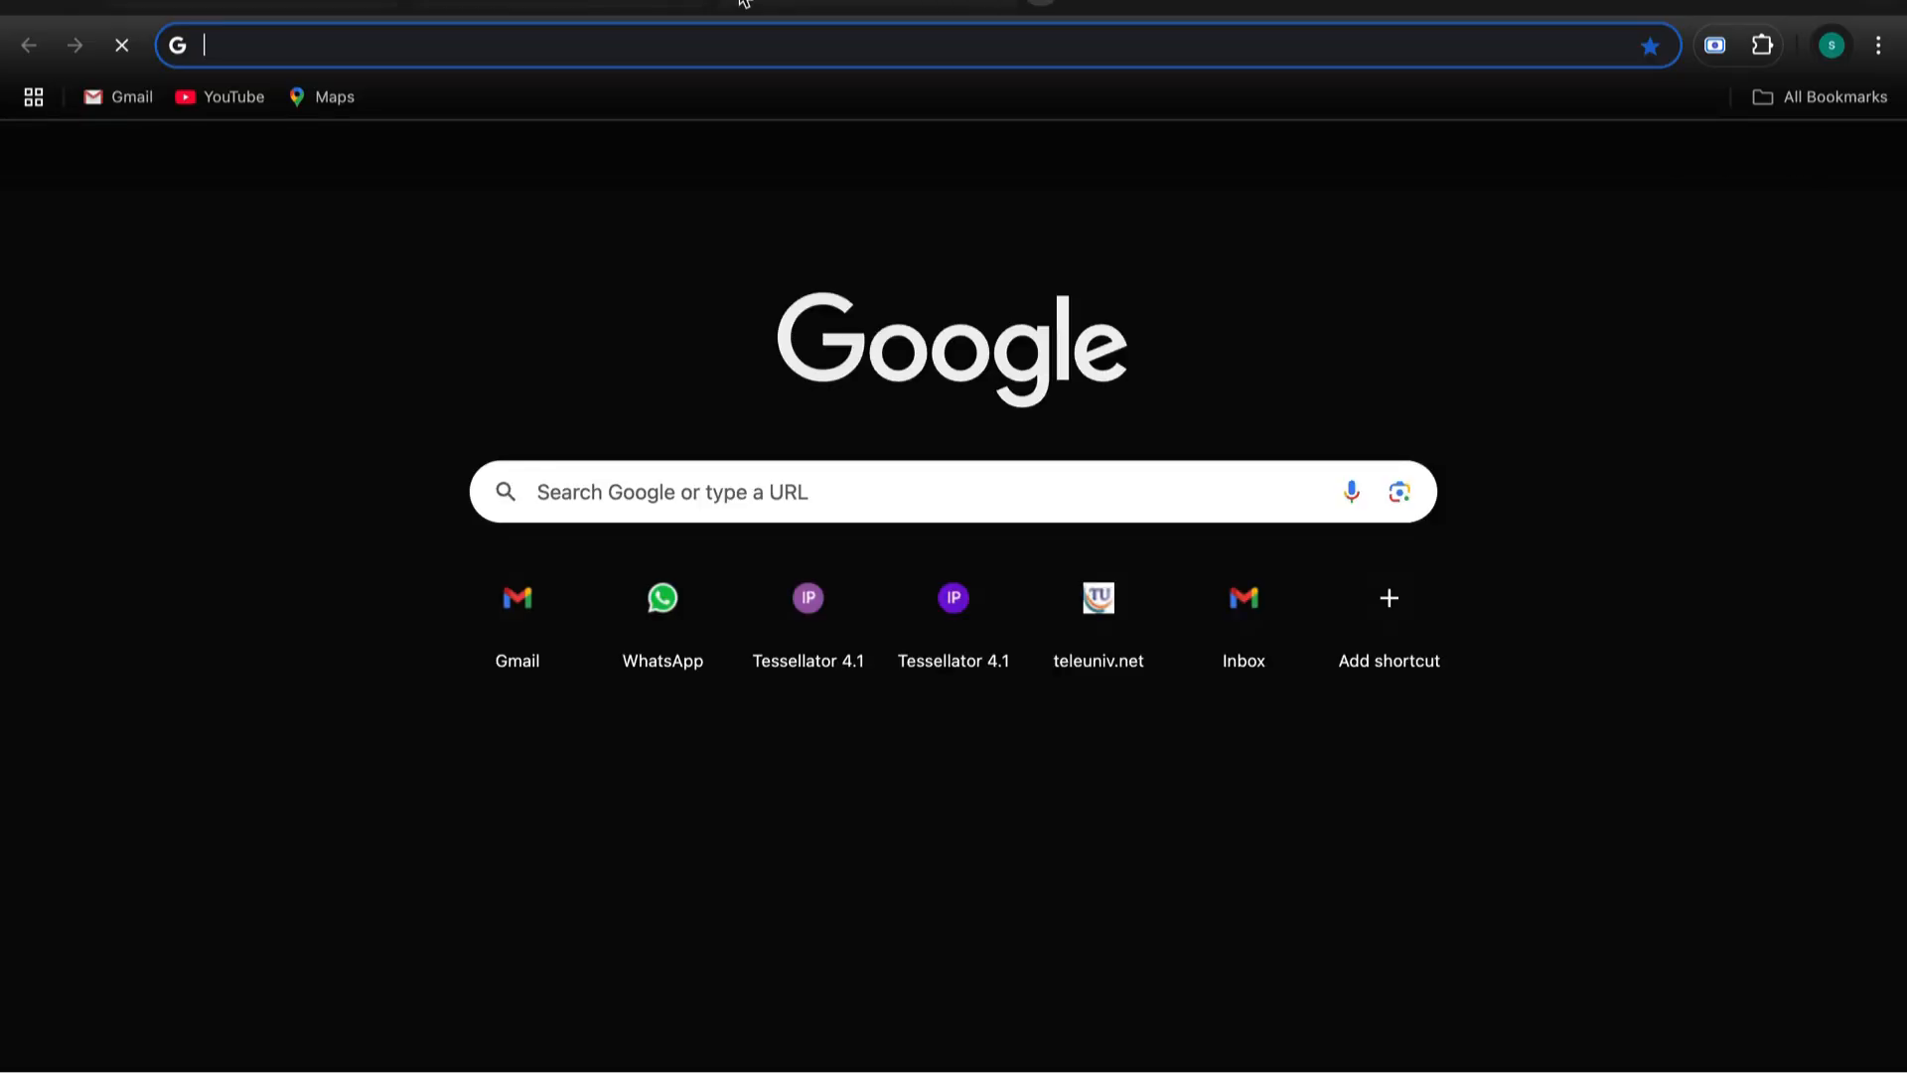
- Go to developers.facebook.com in the new tab
type("deve")
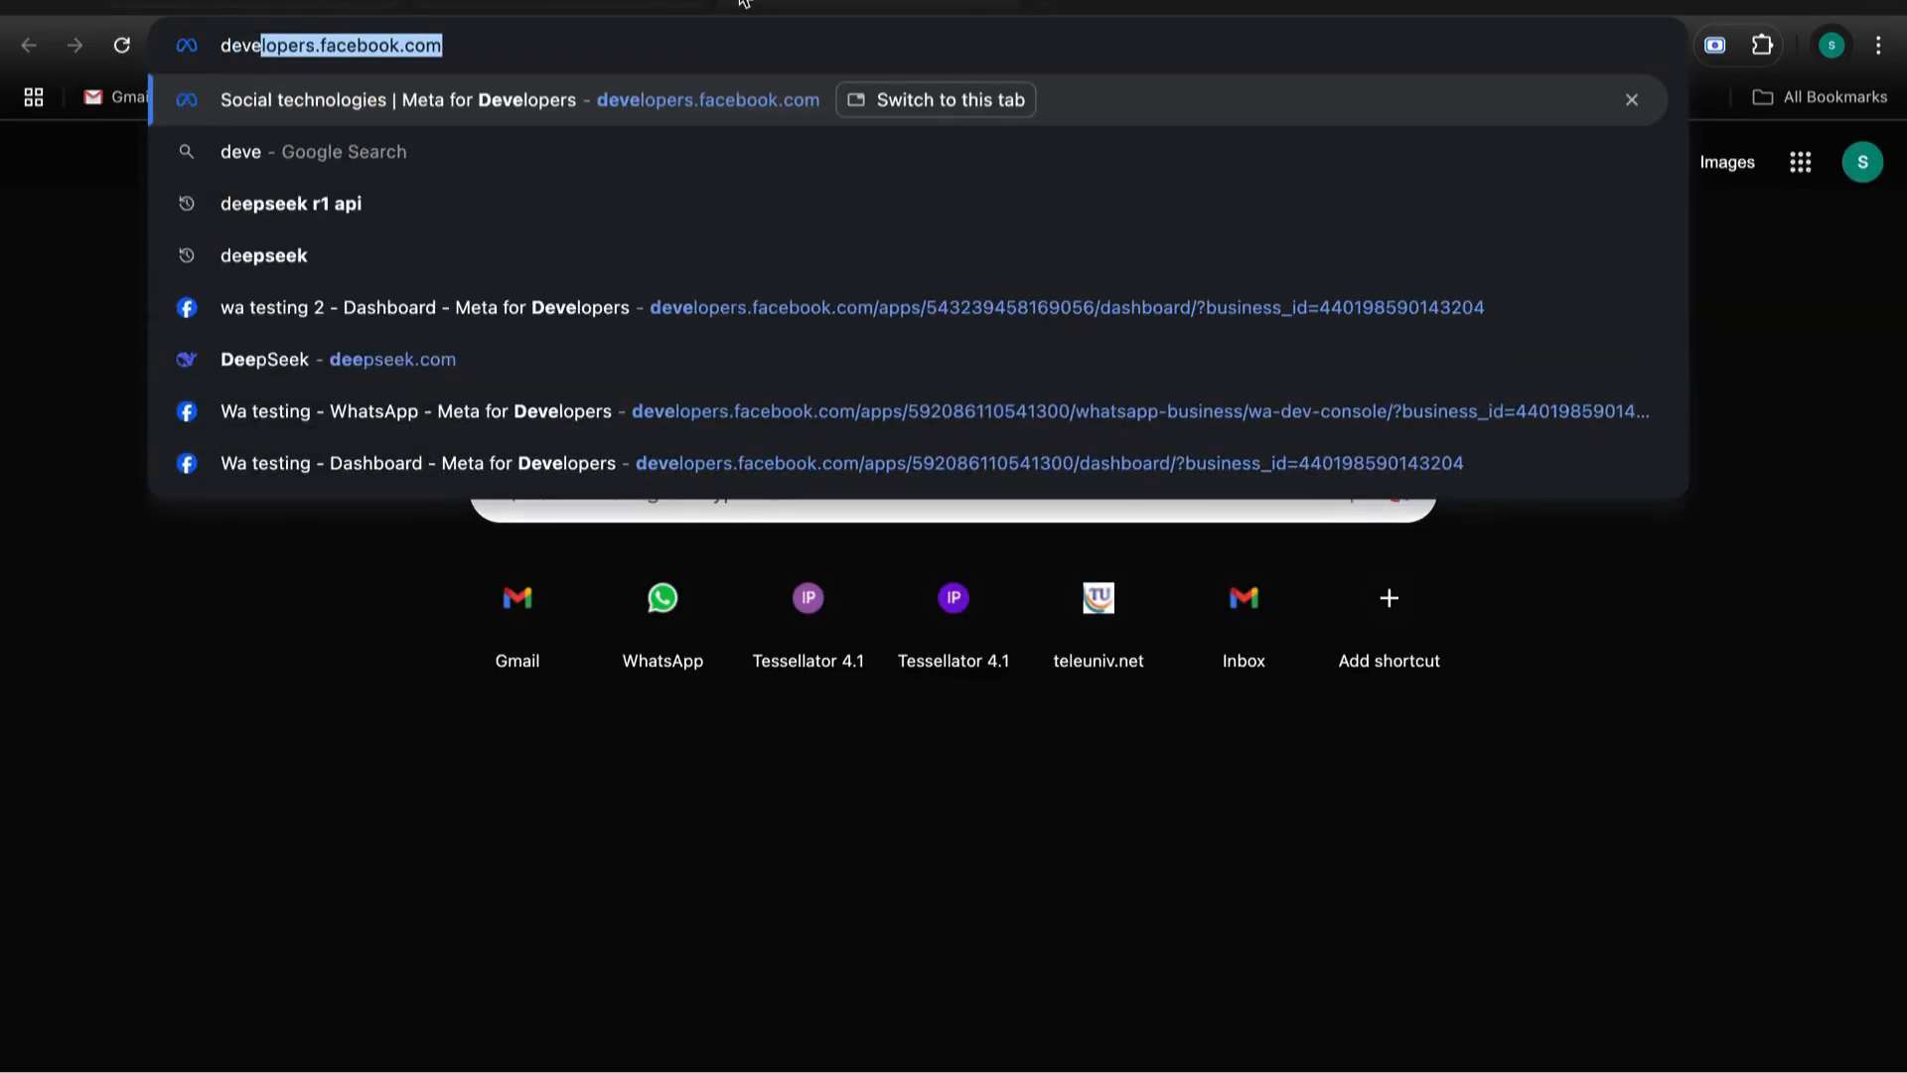
type("lopers")
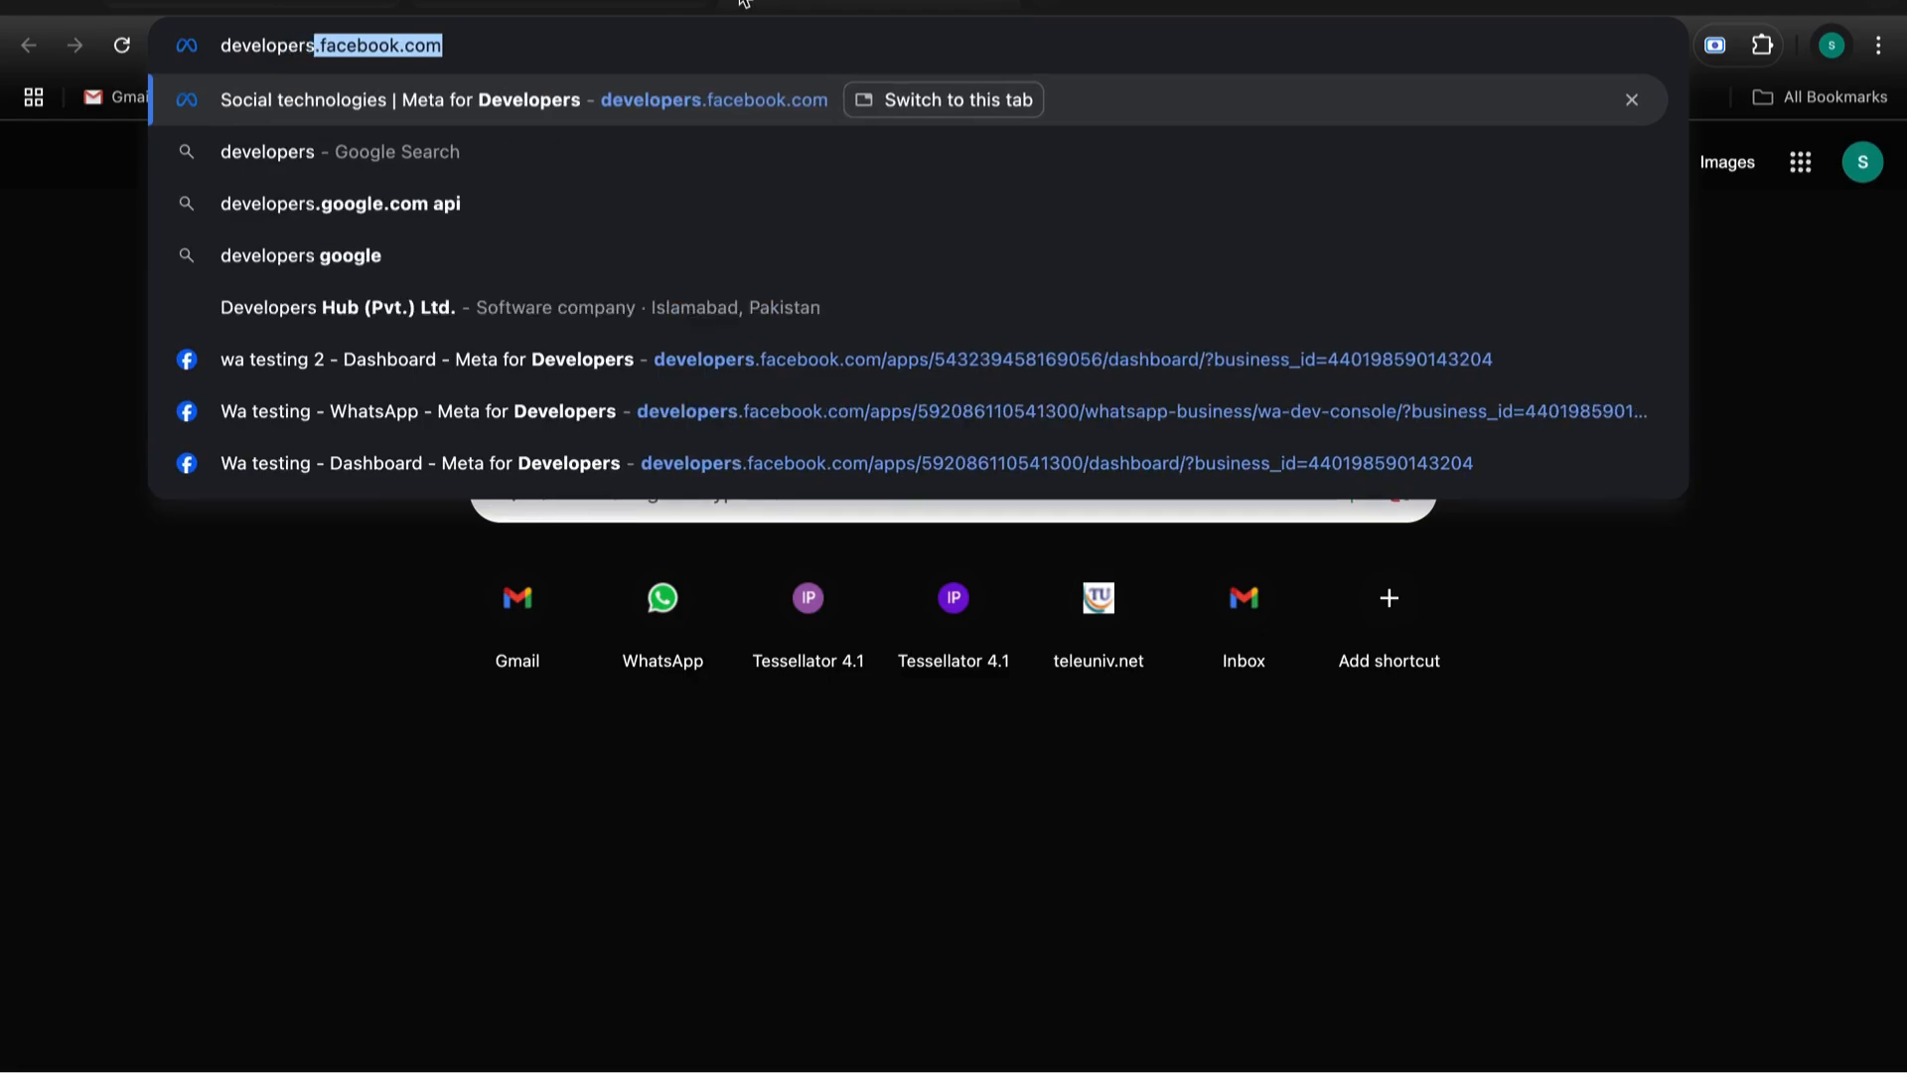
type(".faceb")
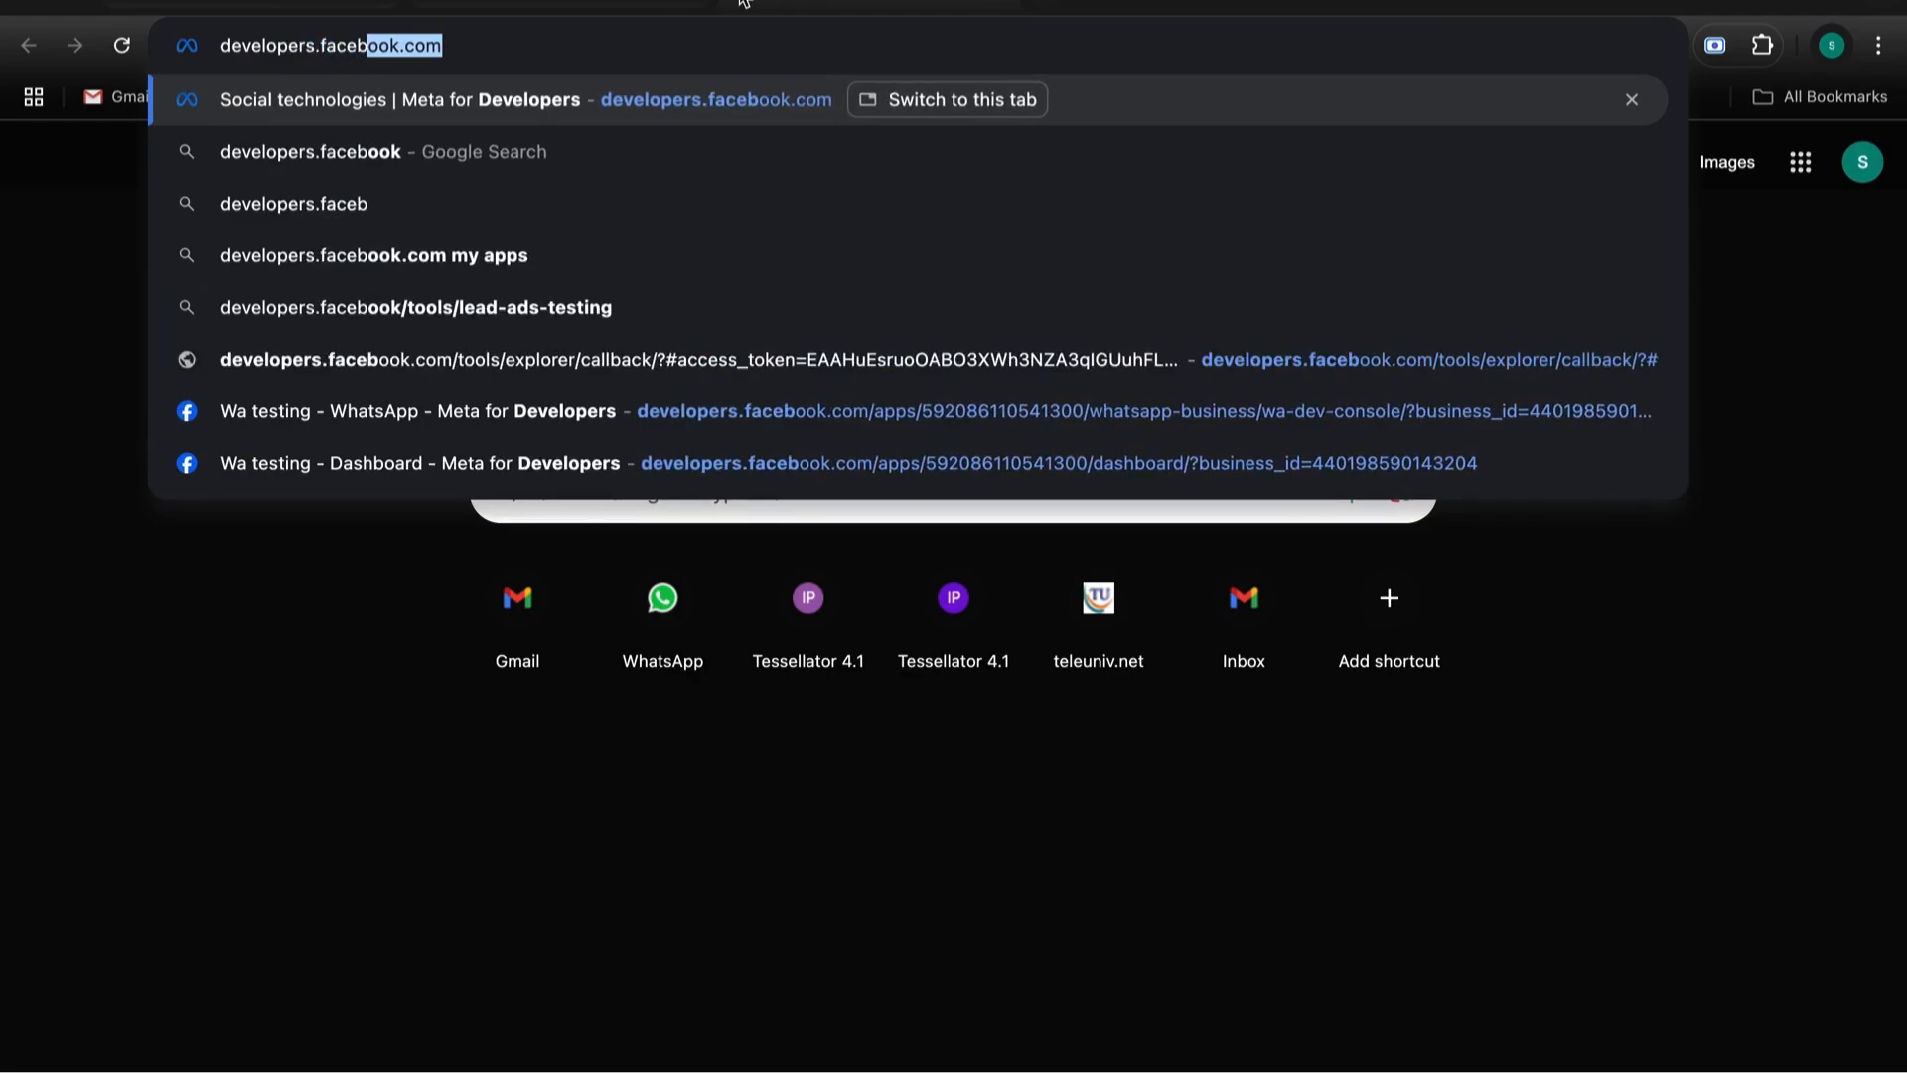
type("ook.com")
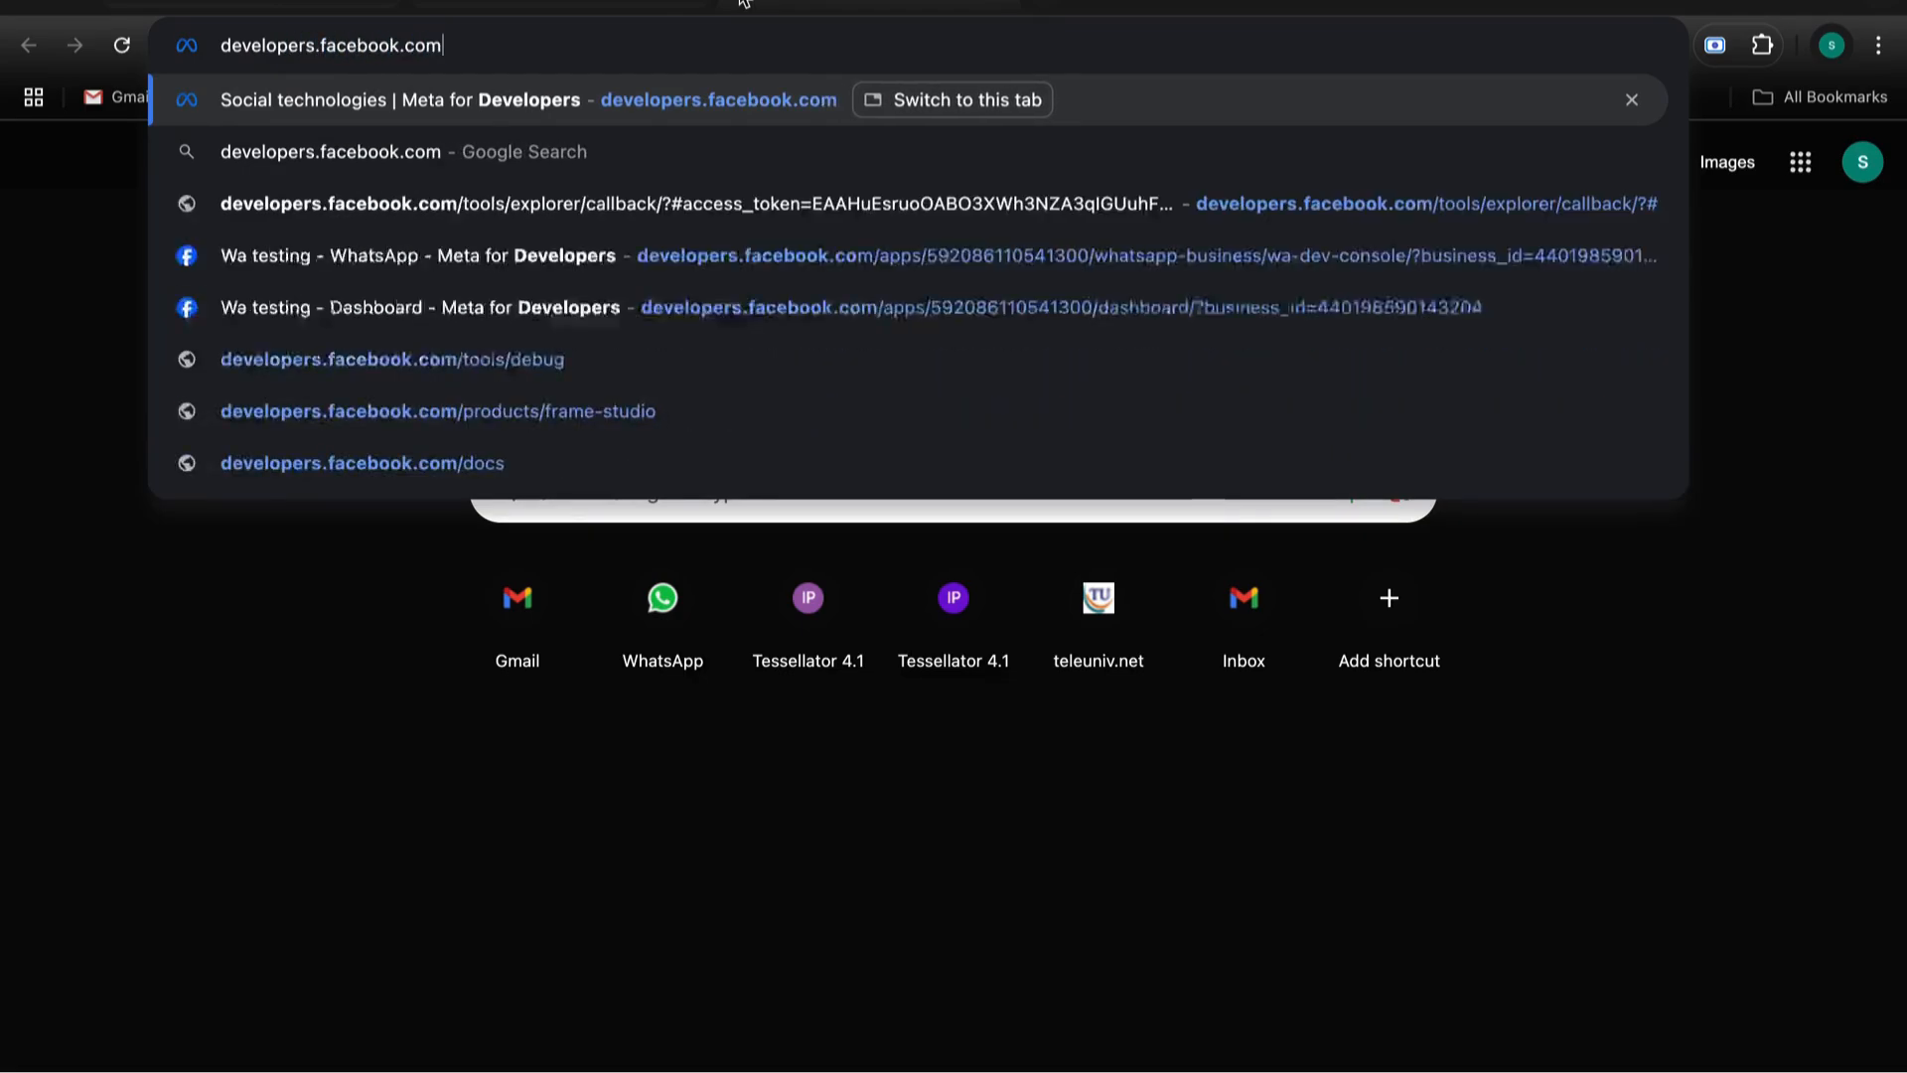
key("Return")
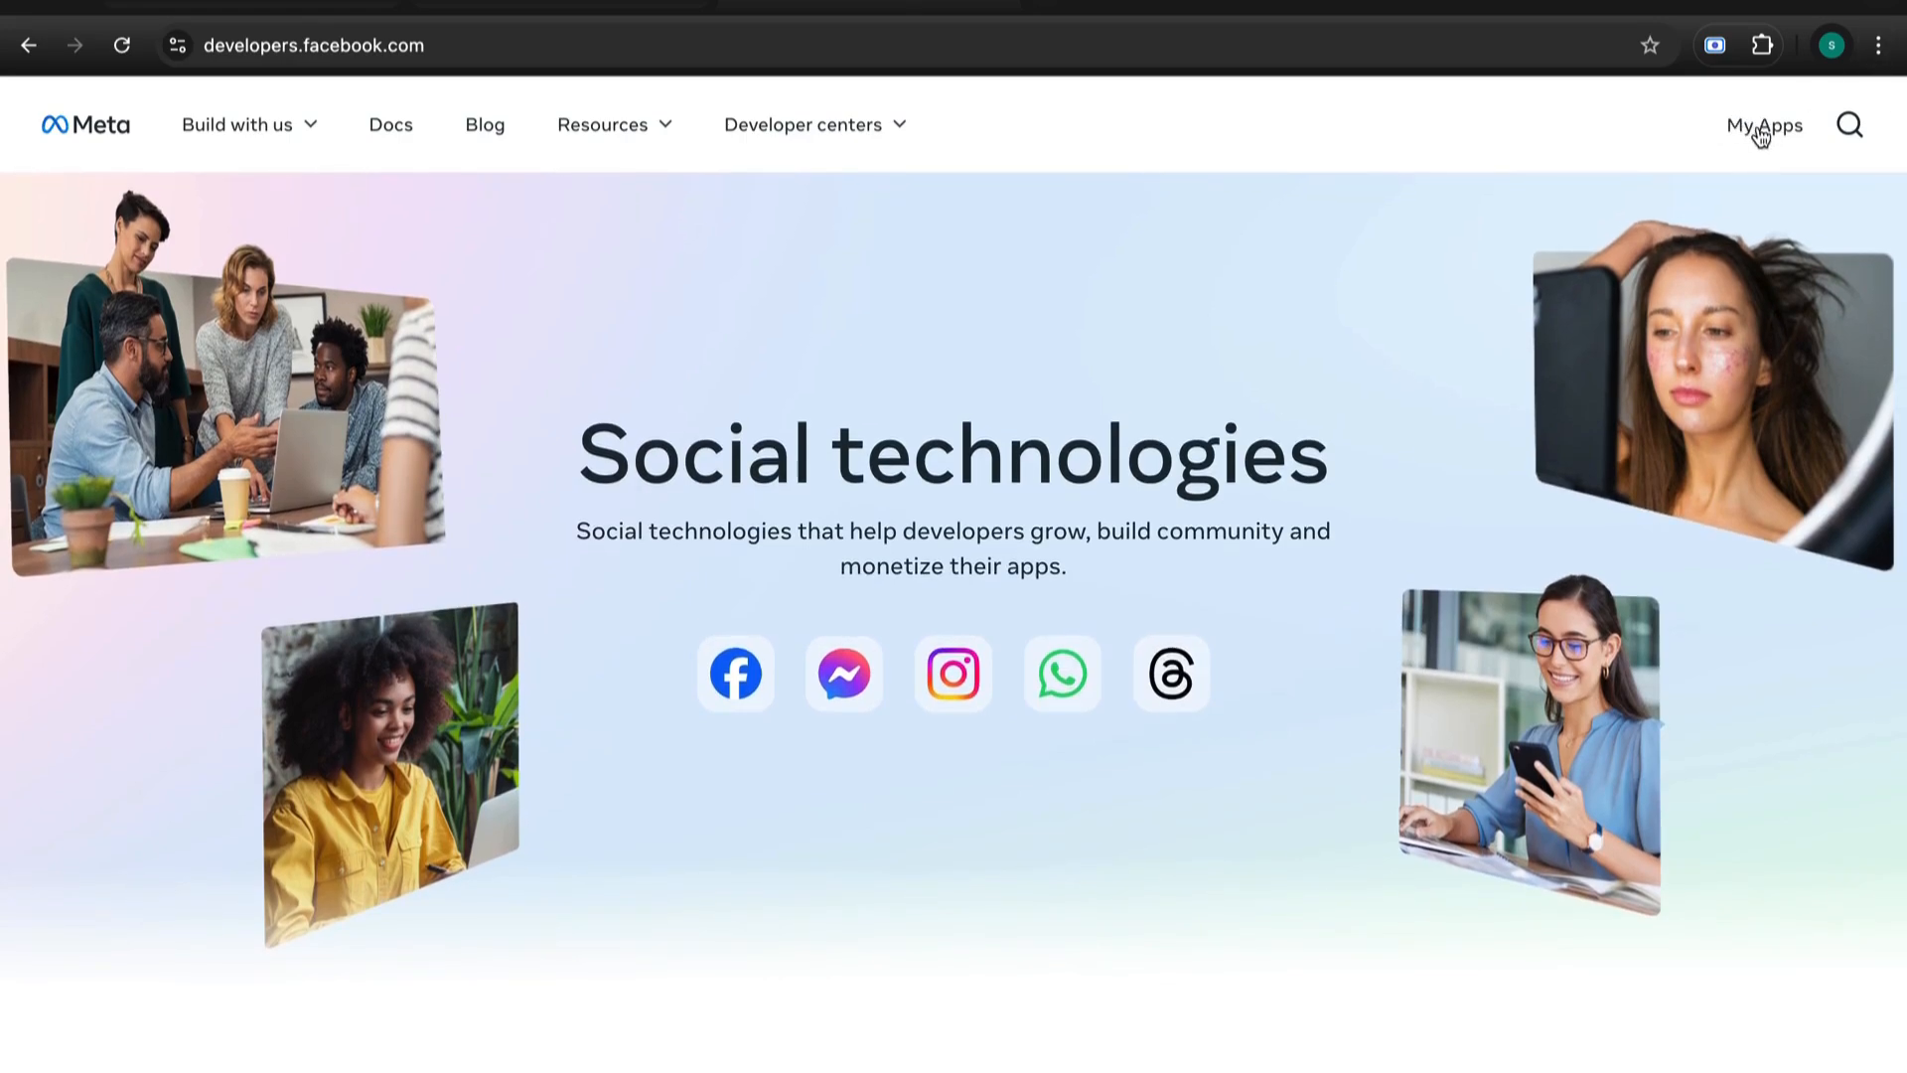
- From My Apps, begin a new app named 'wa testing 3', leaving the contact email blank
left_click(1759, 130)
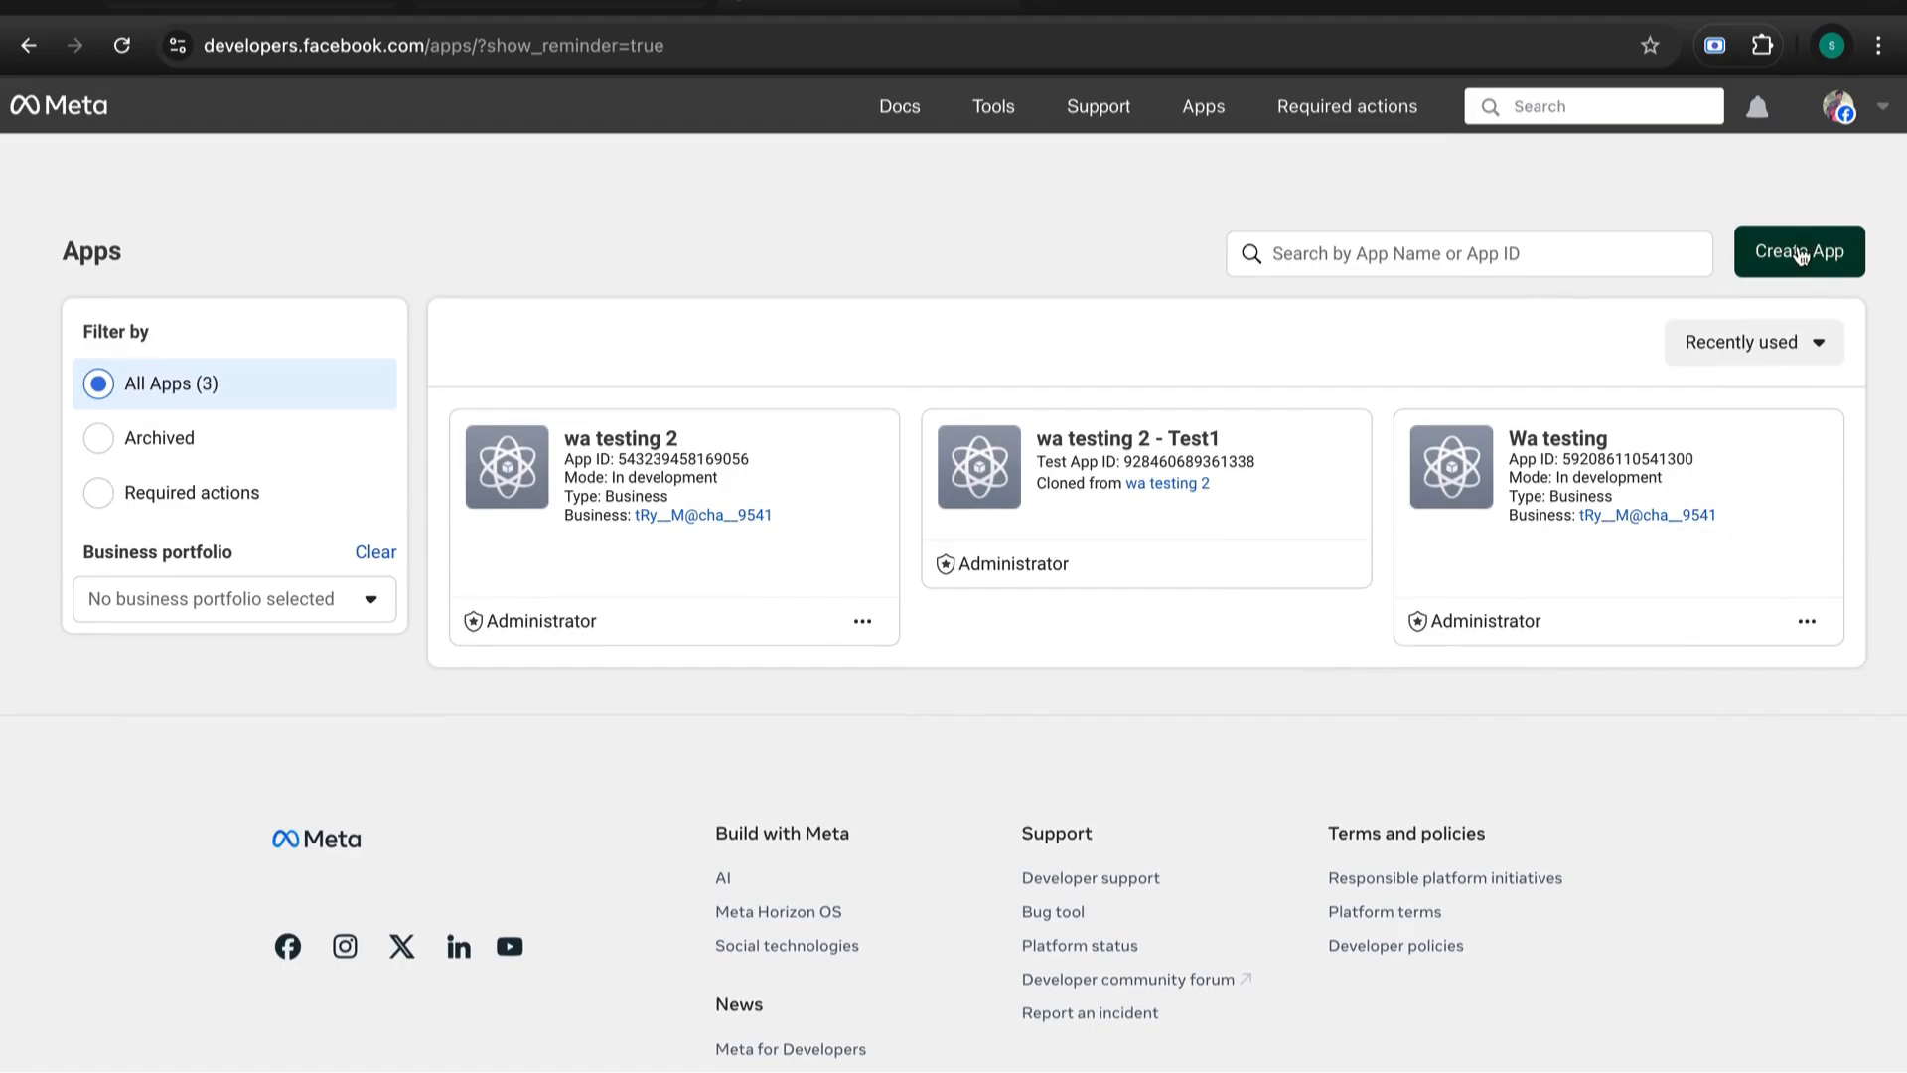
left_click(1801, 256)
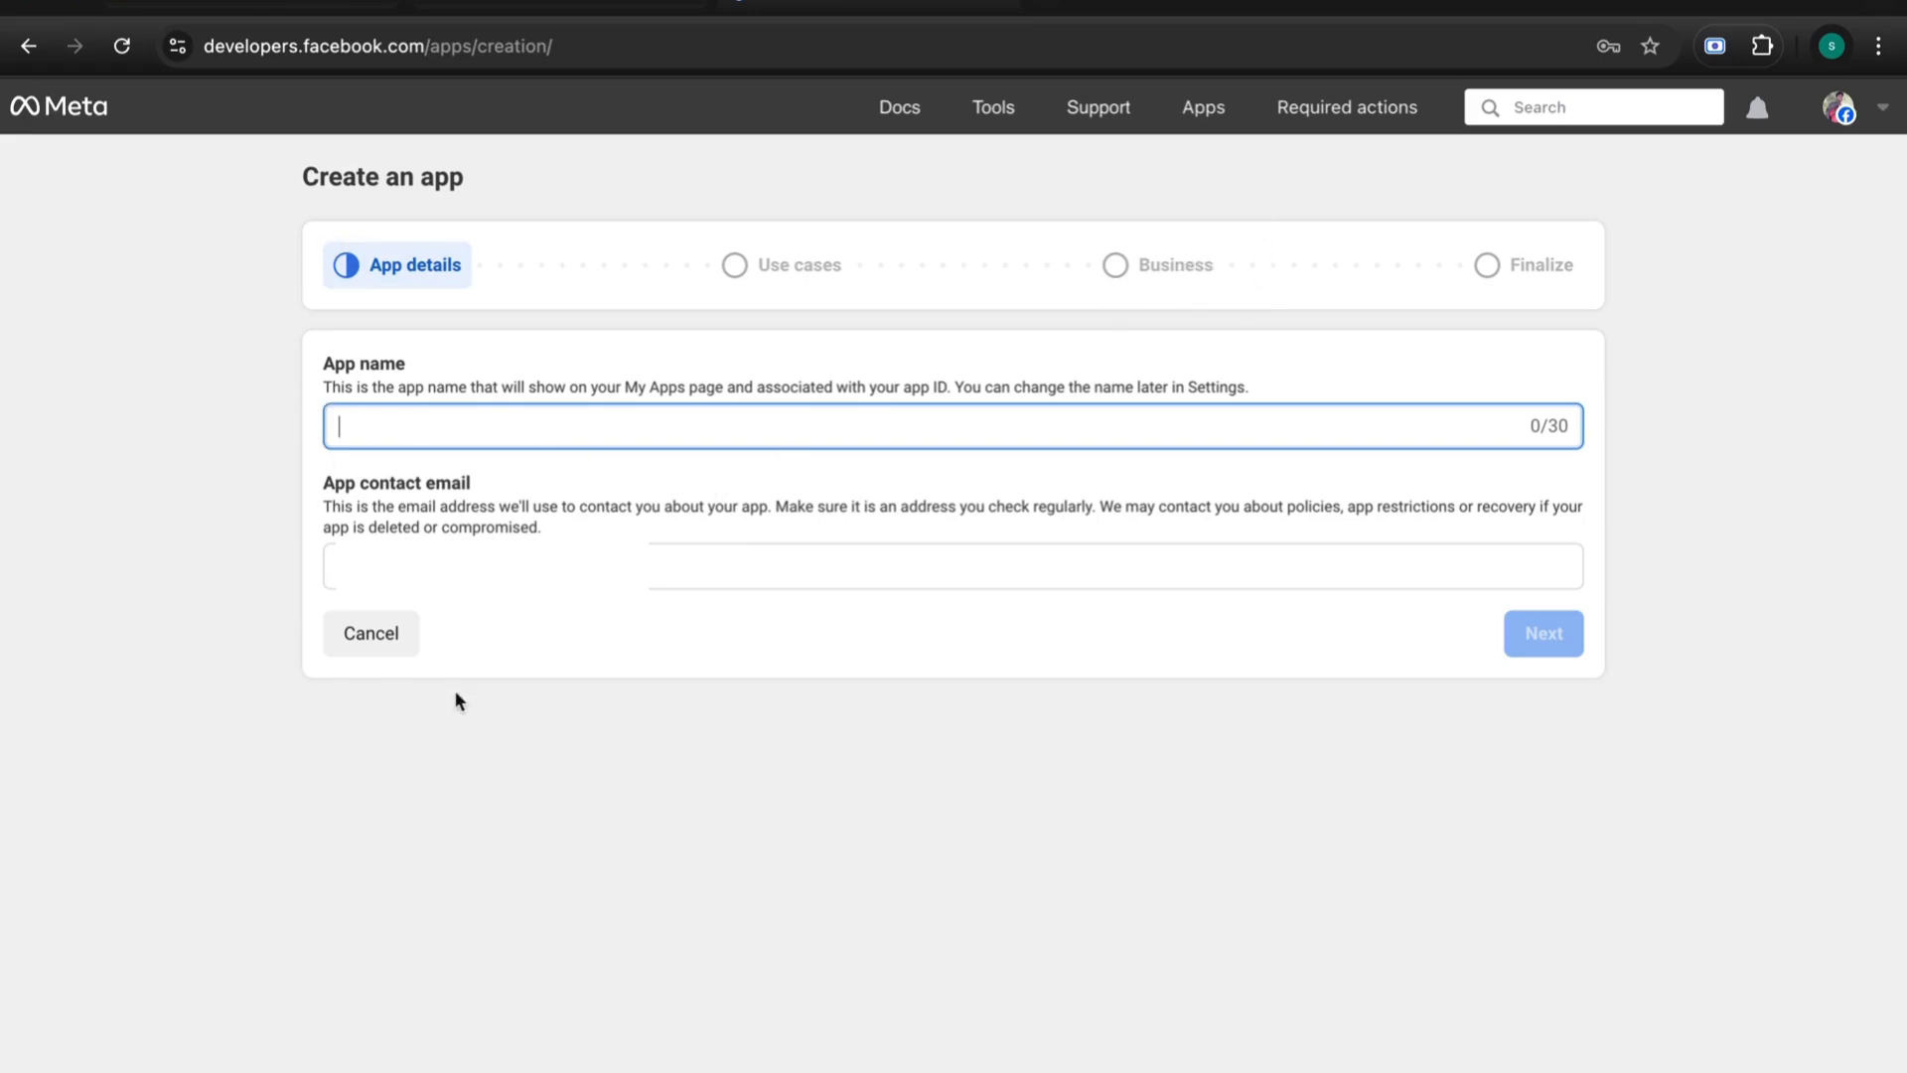
left_click(463, 416)
type("wa")
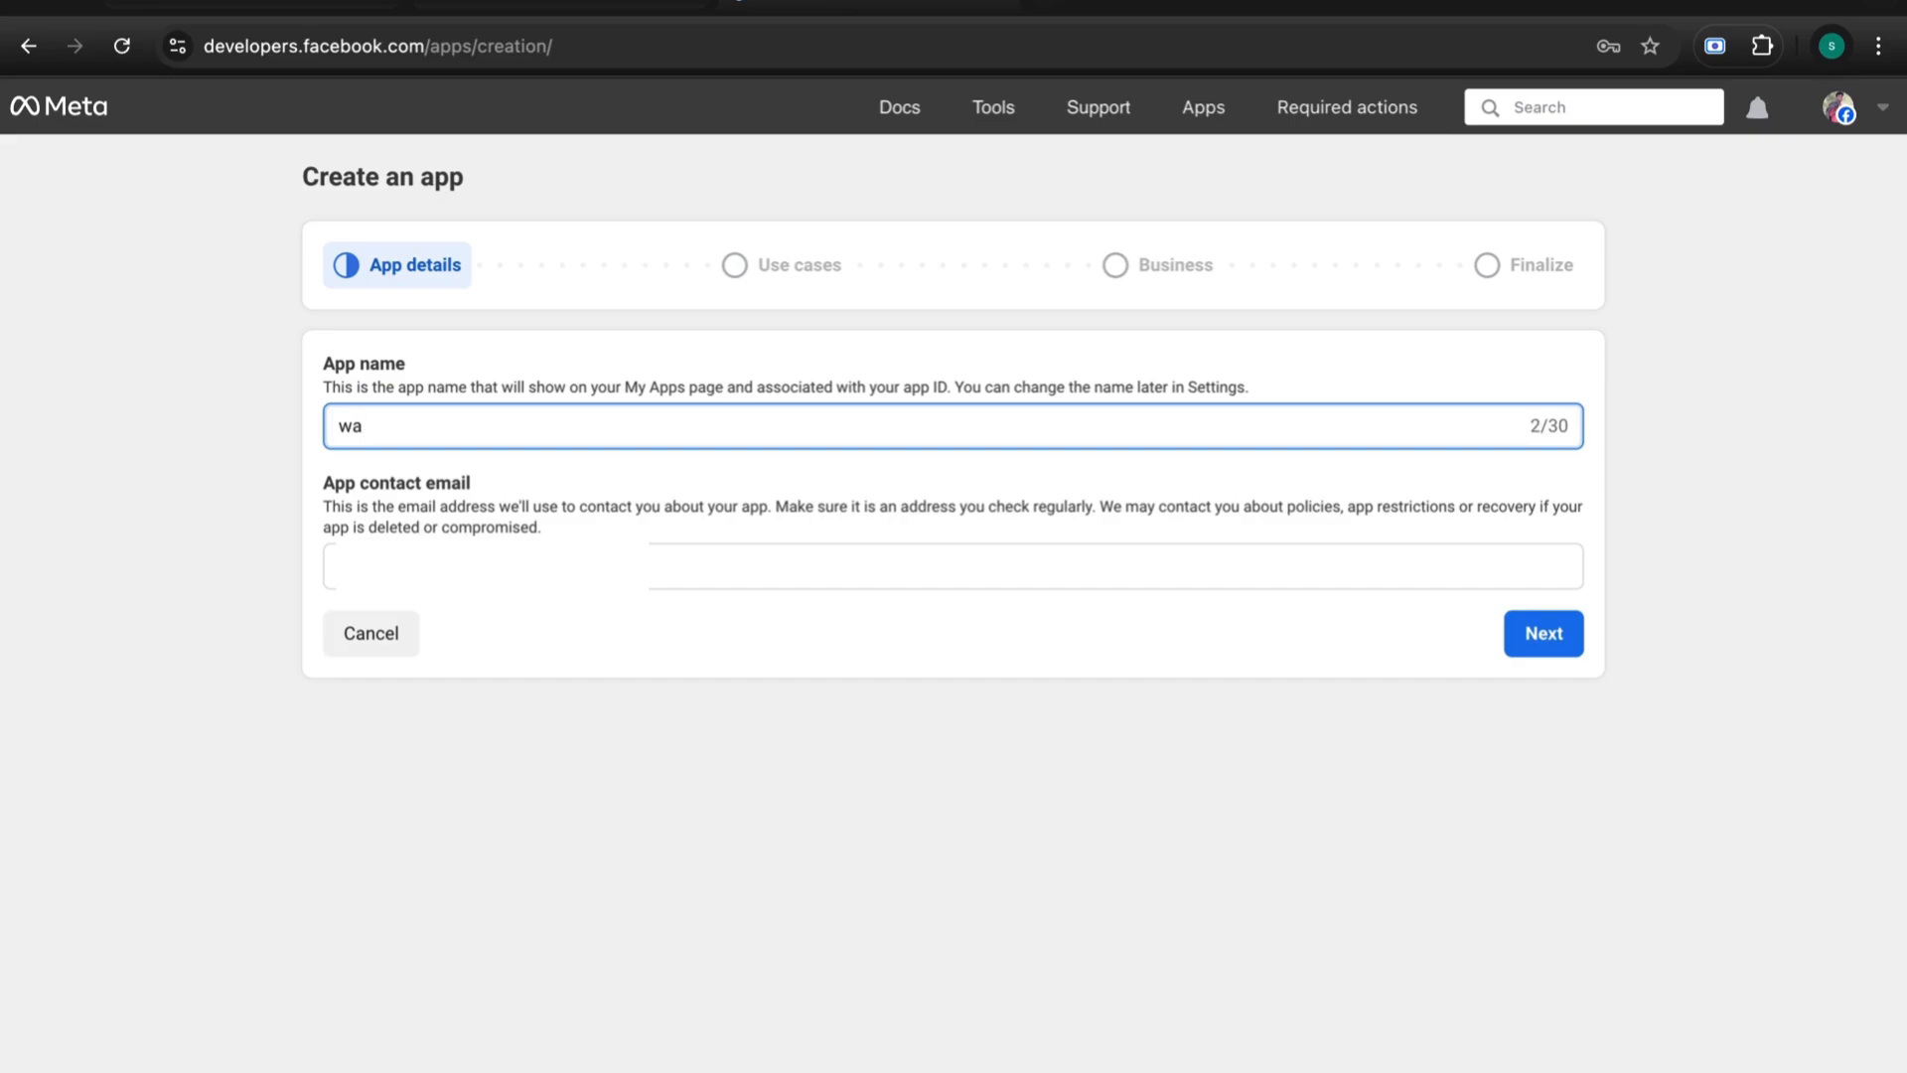
type(" testing")
key("BackSpace")
key("BackSpace")
type("ng 3")
left_click(693, 777)
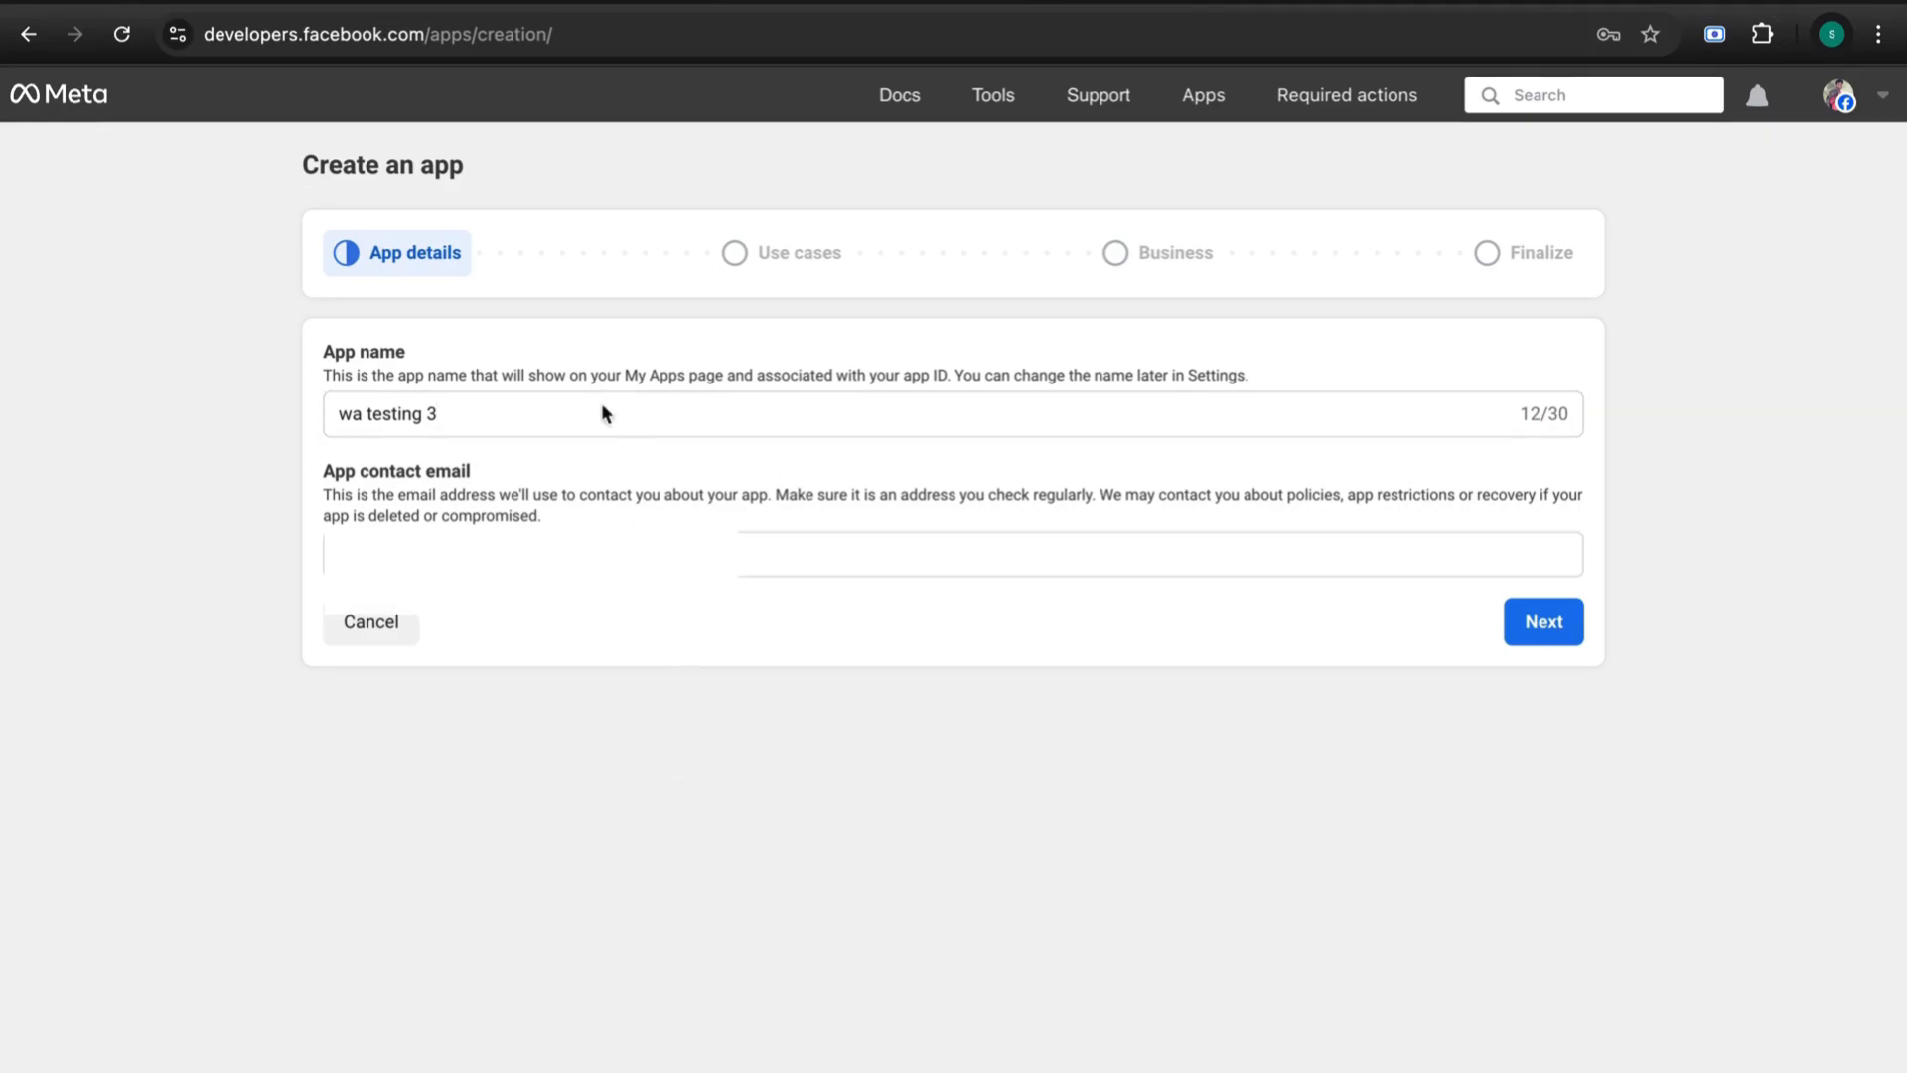
left_click(526, 556)
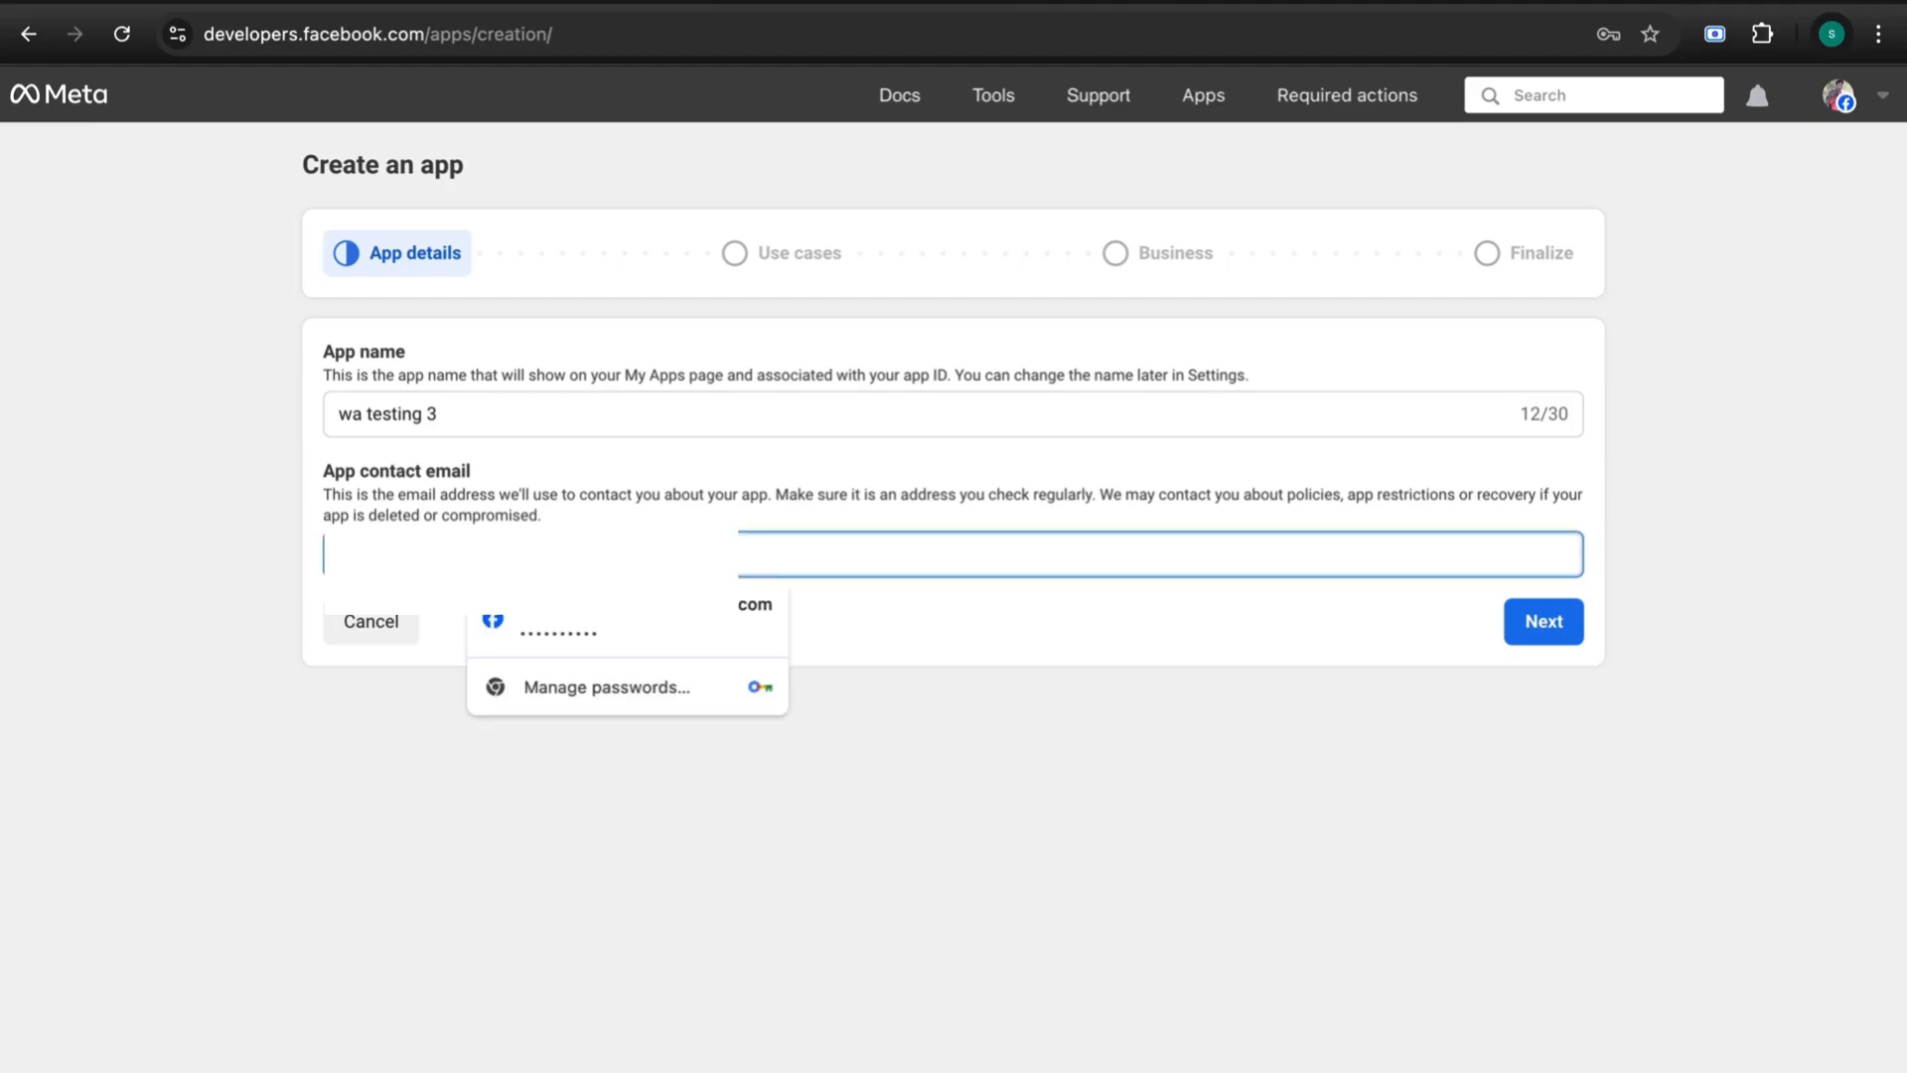
left_click(394, 757)
scroll(1357, 632, "up", 1)
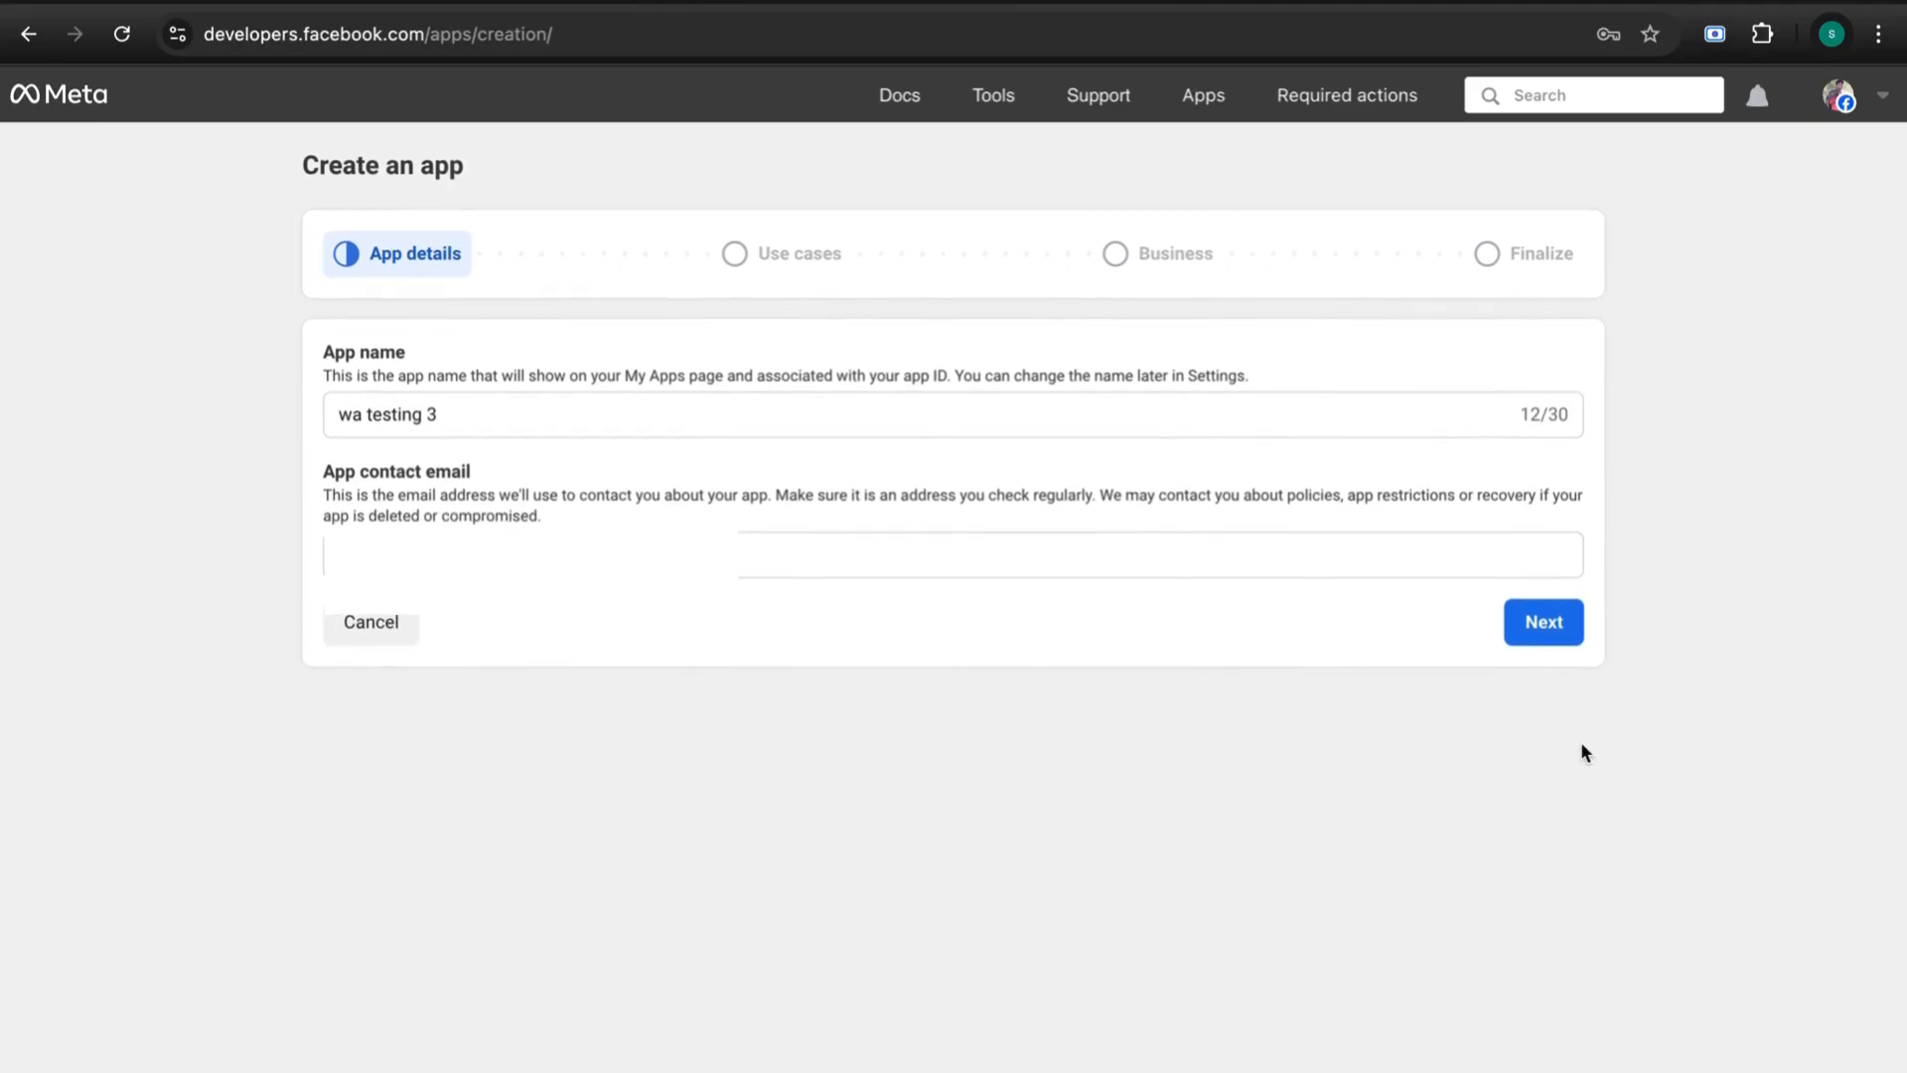
- Choose the Other use case for the new app
left_click(1543, 622)
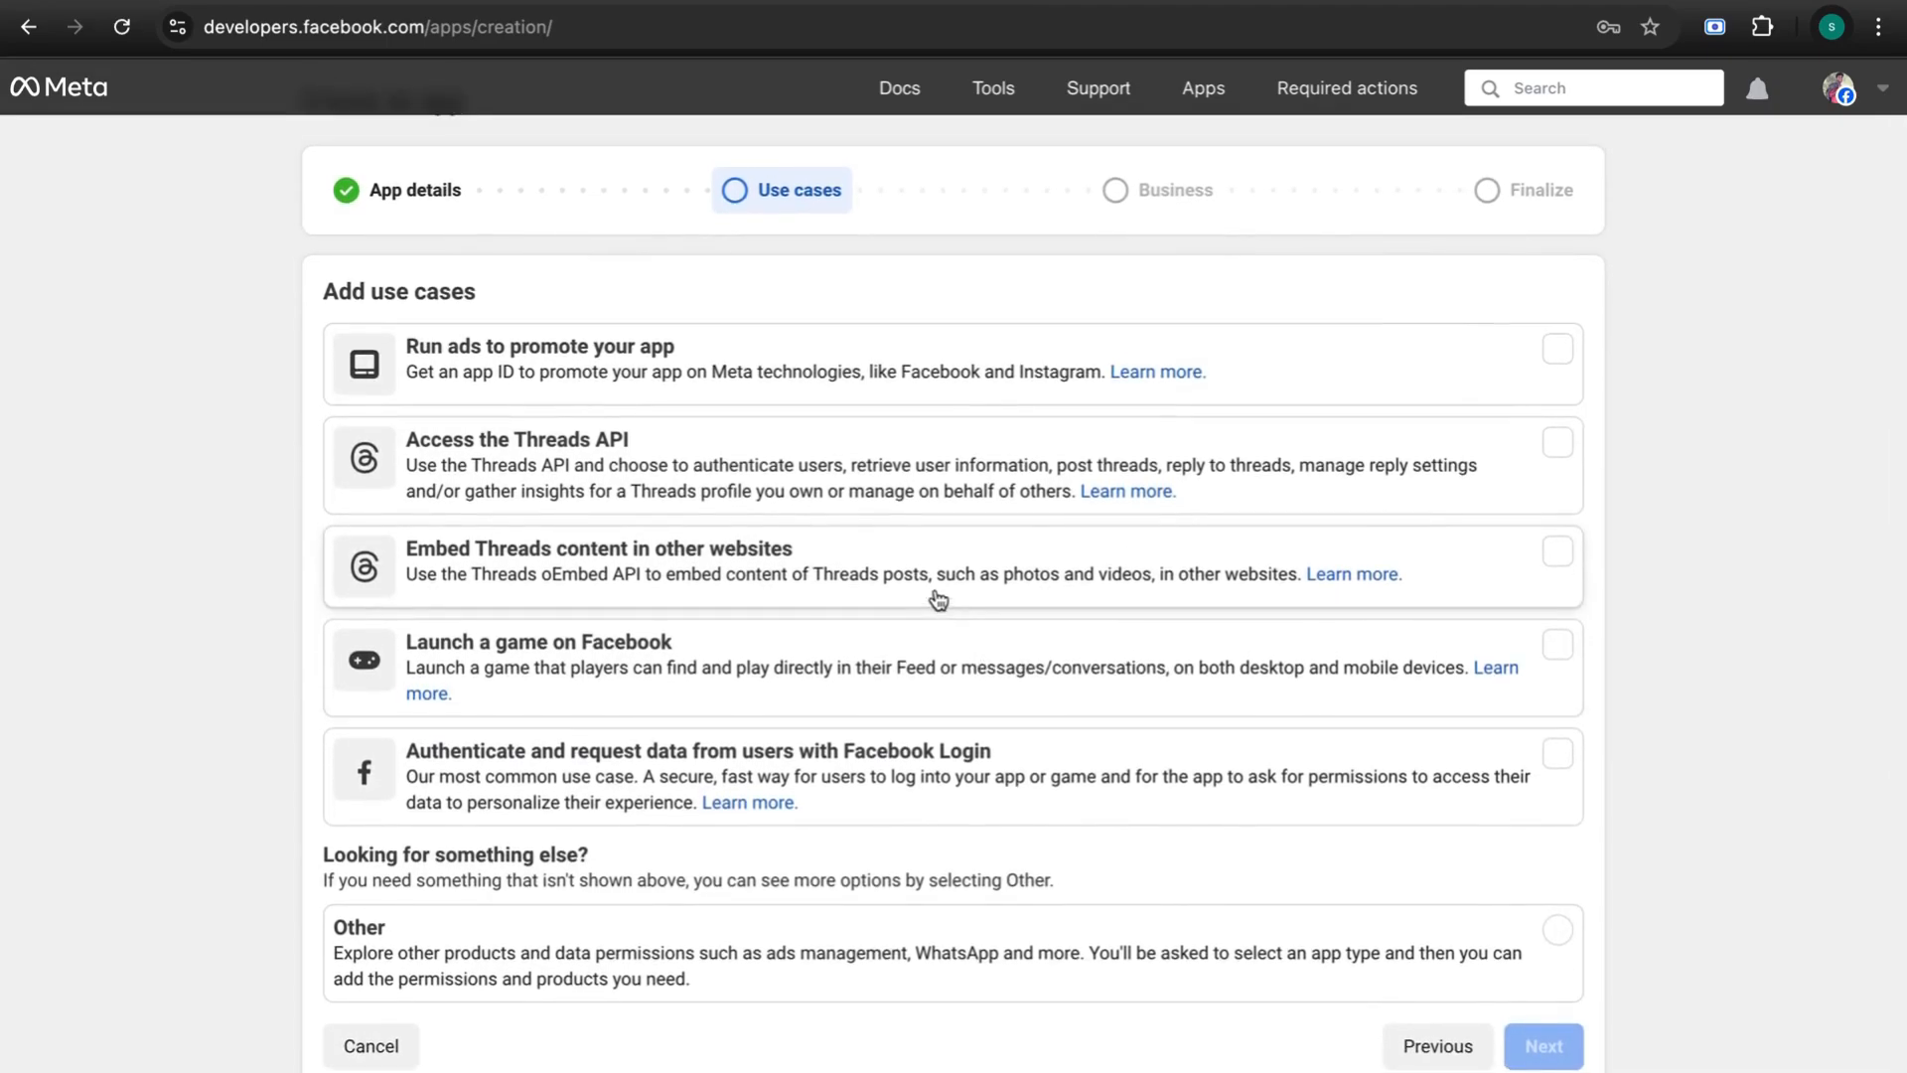
left_click_drag(483, 290, 307, 284)
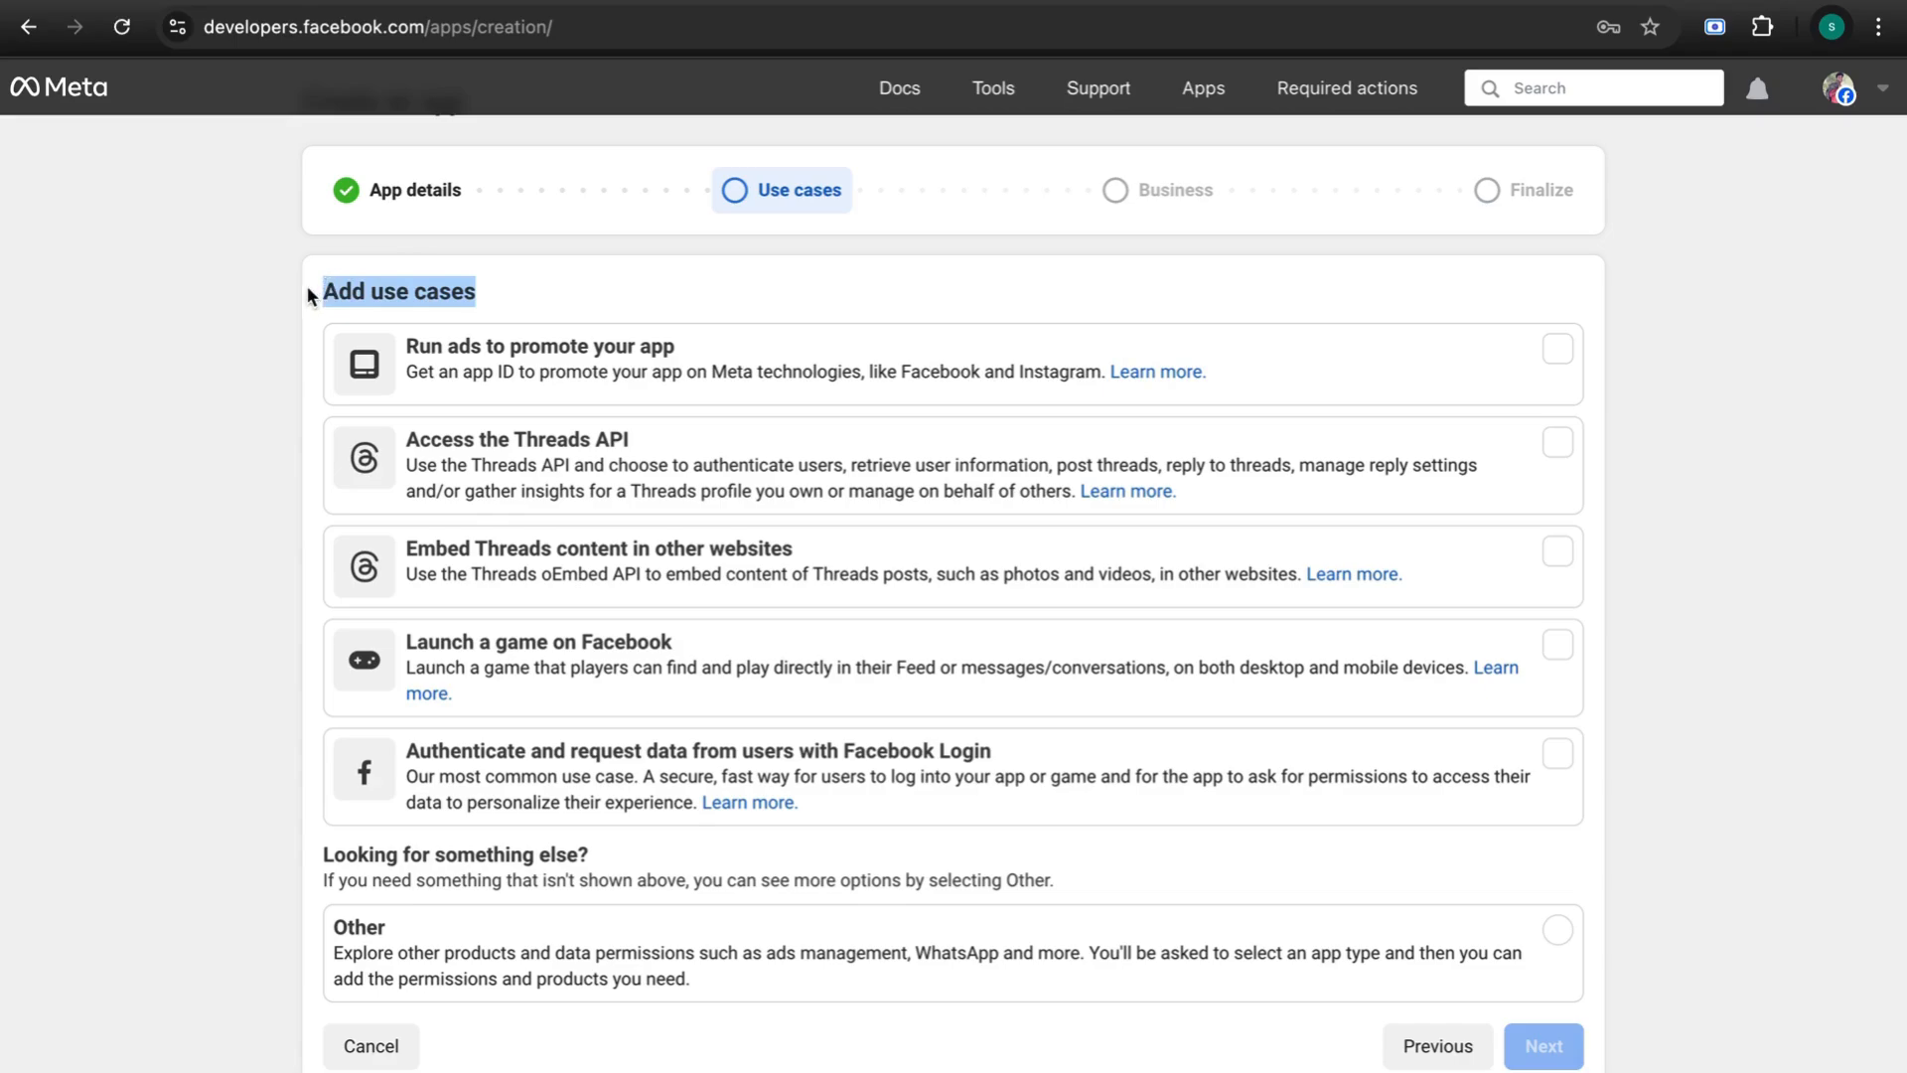
left_click(628, 282)
scroll(628, 282, "up", 1)
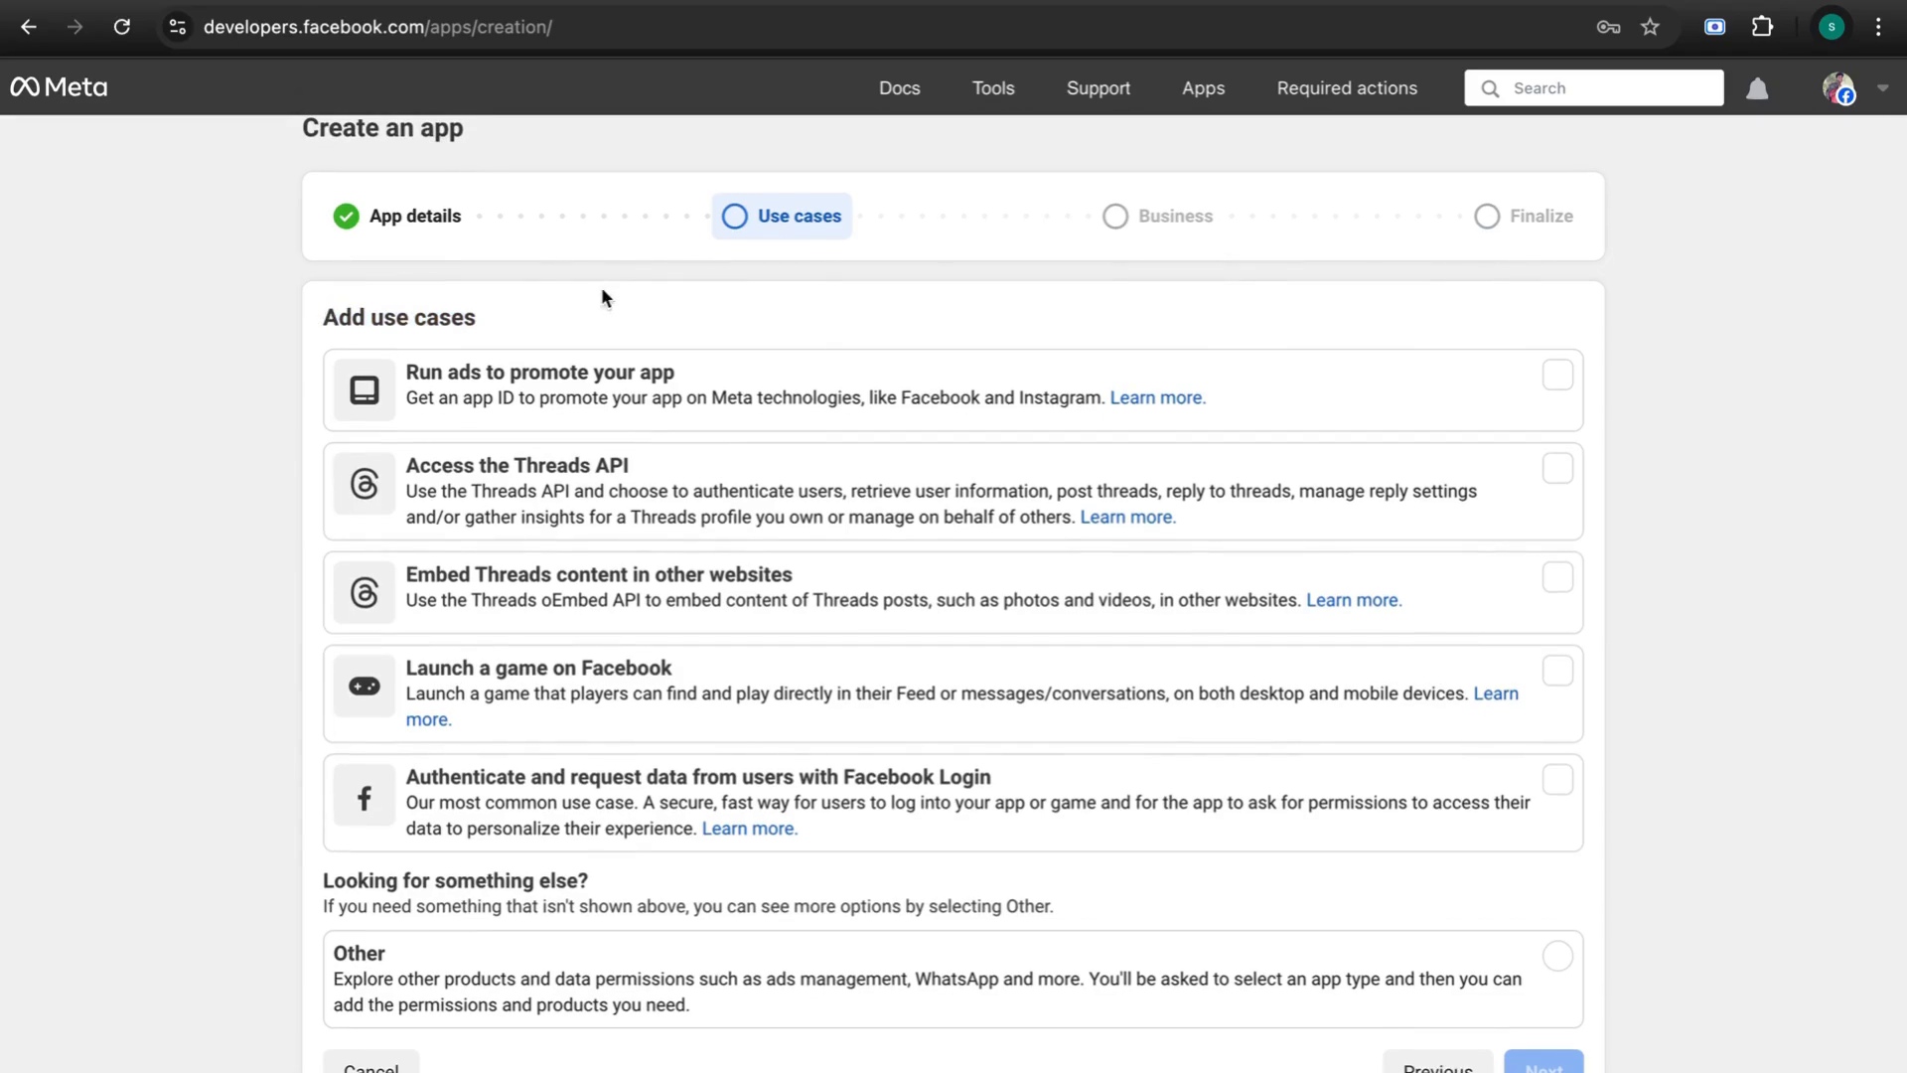
scroll(990, 695, "down", 1)
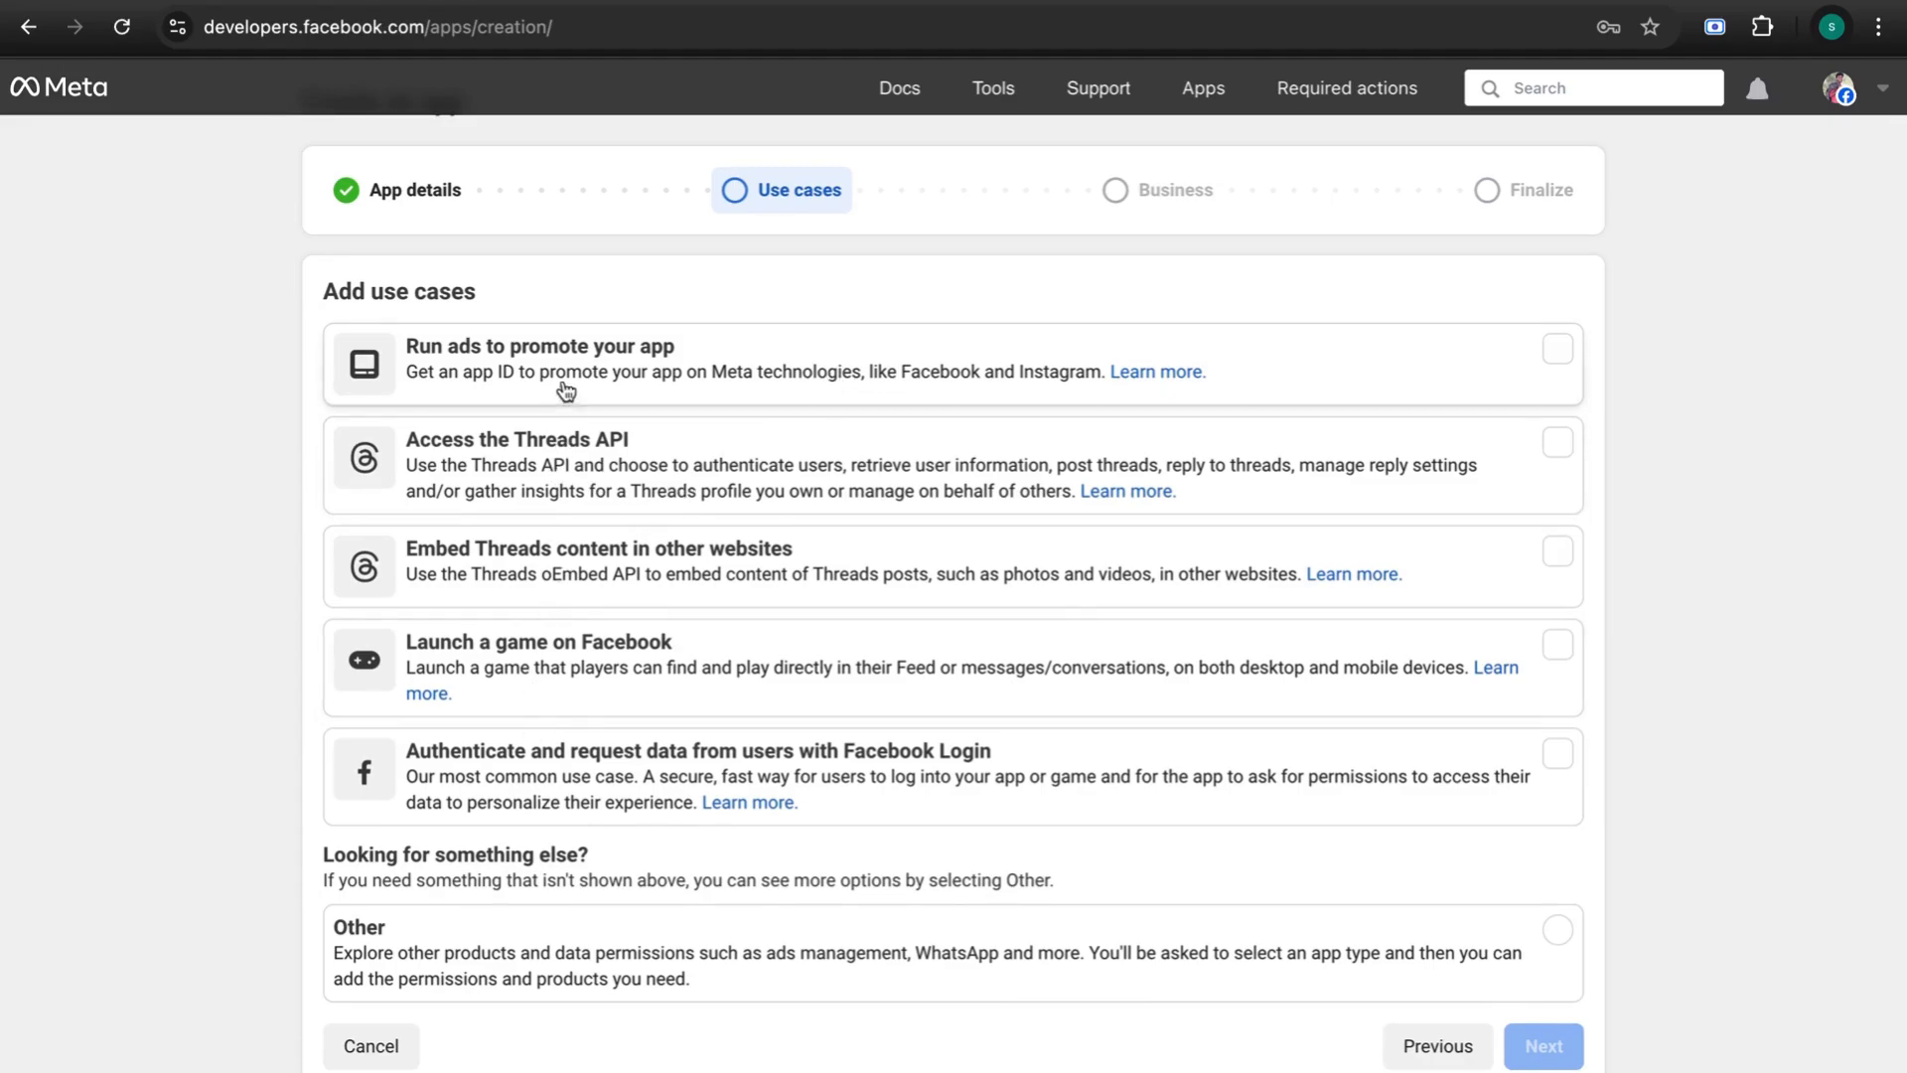
left_click(346, 954)
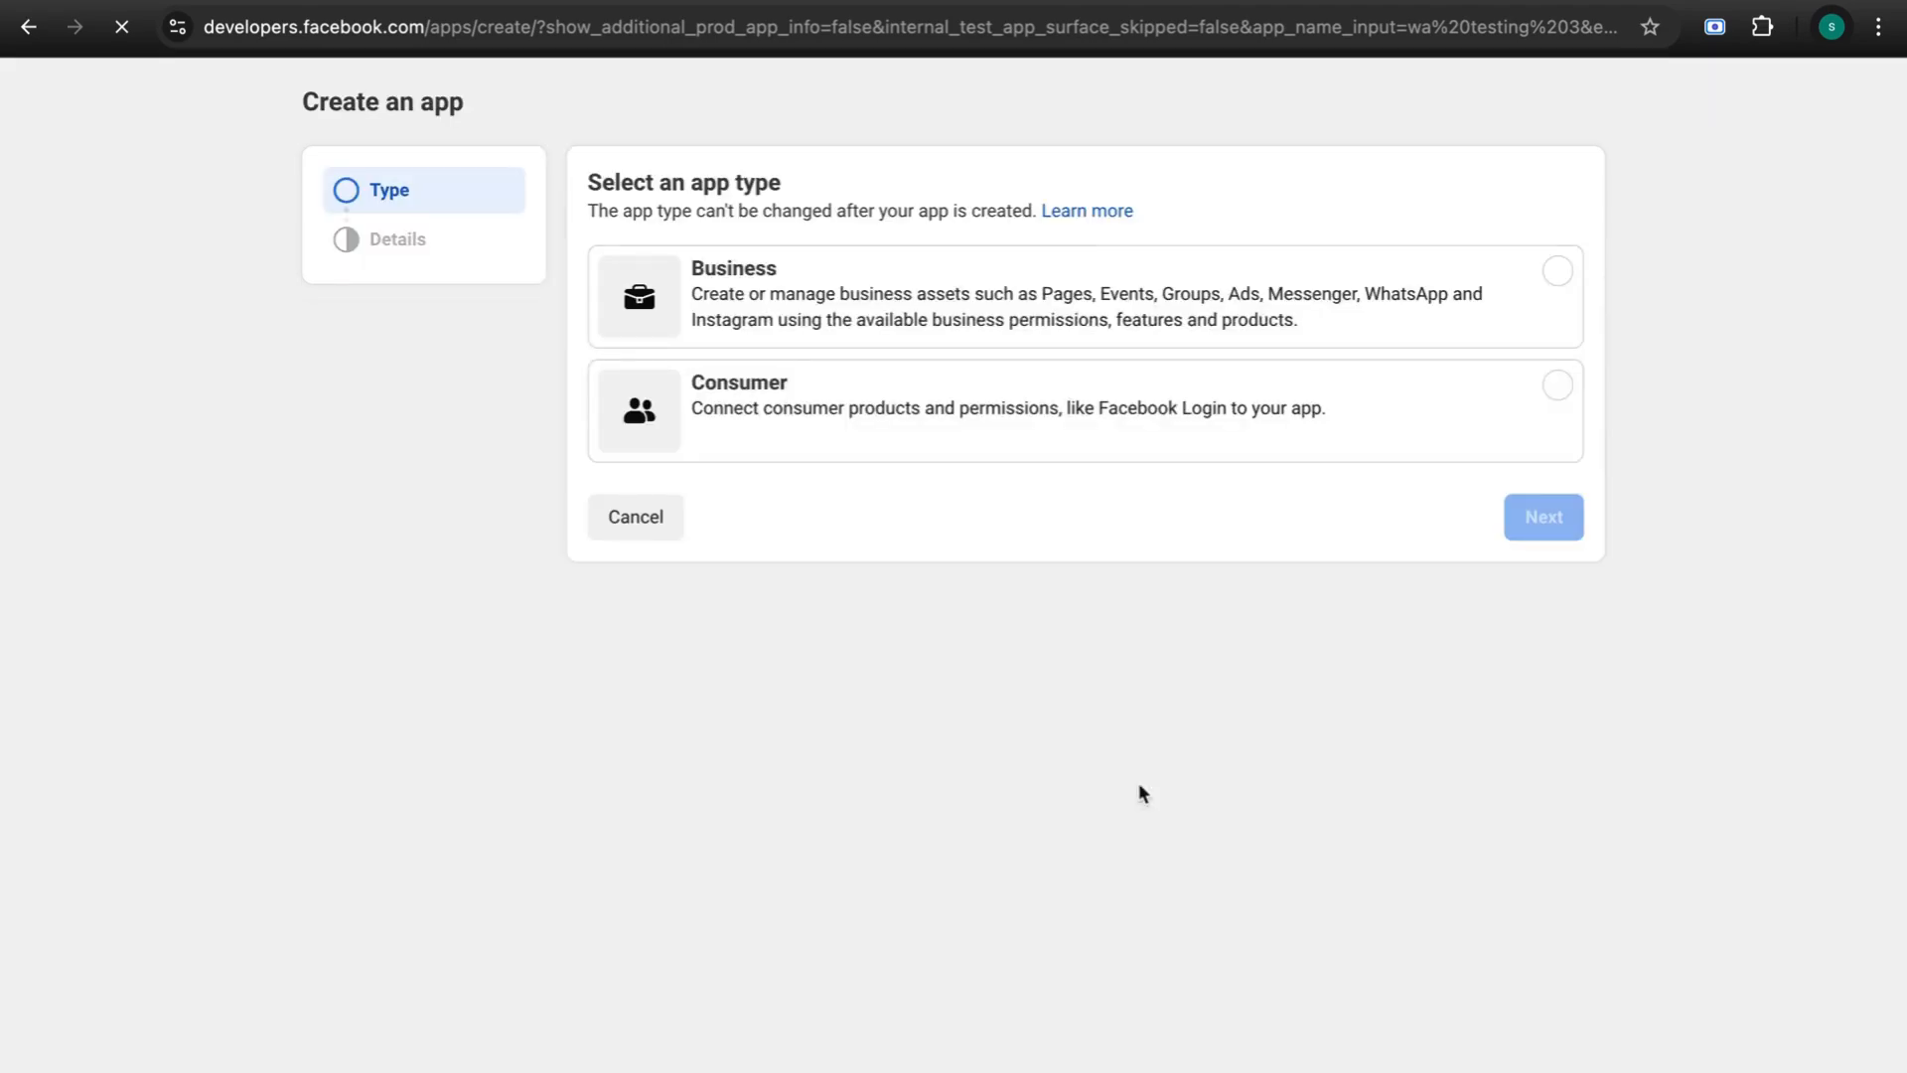
- Pick the Business app type and create the wa testing 3 app
left_click_drag(589, 182, 732, 179)
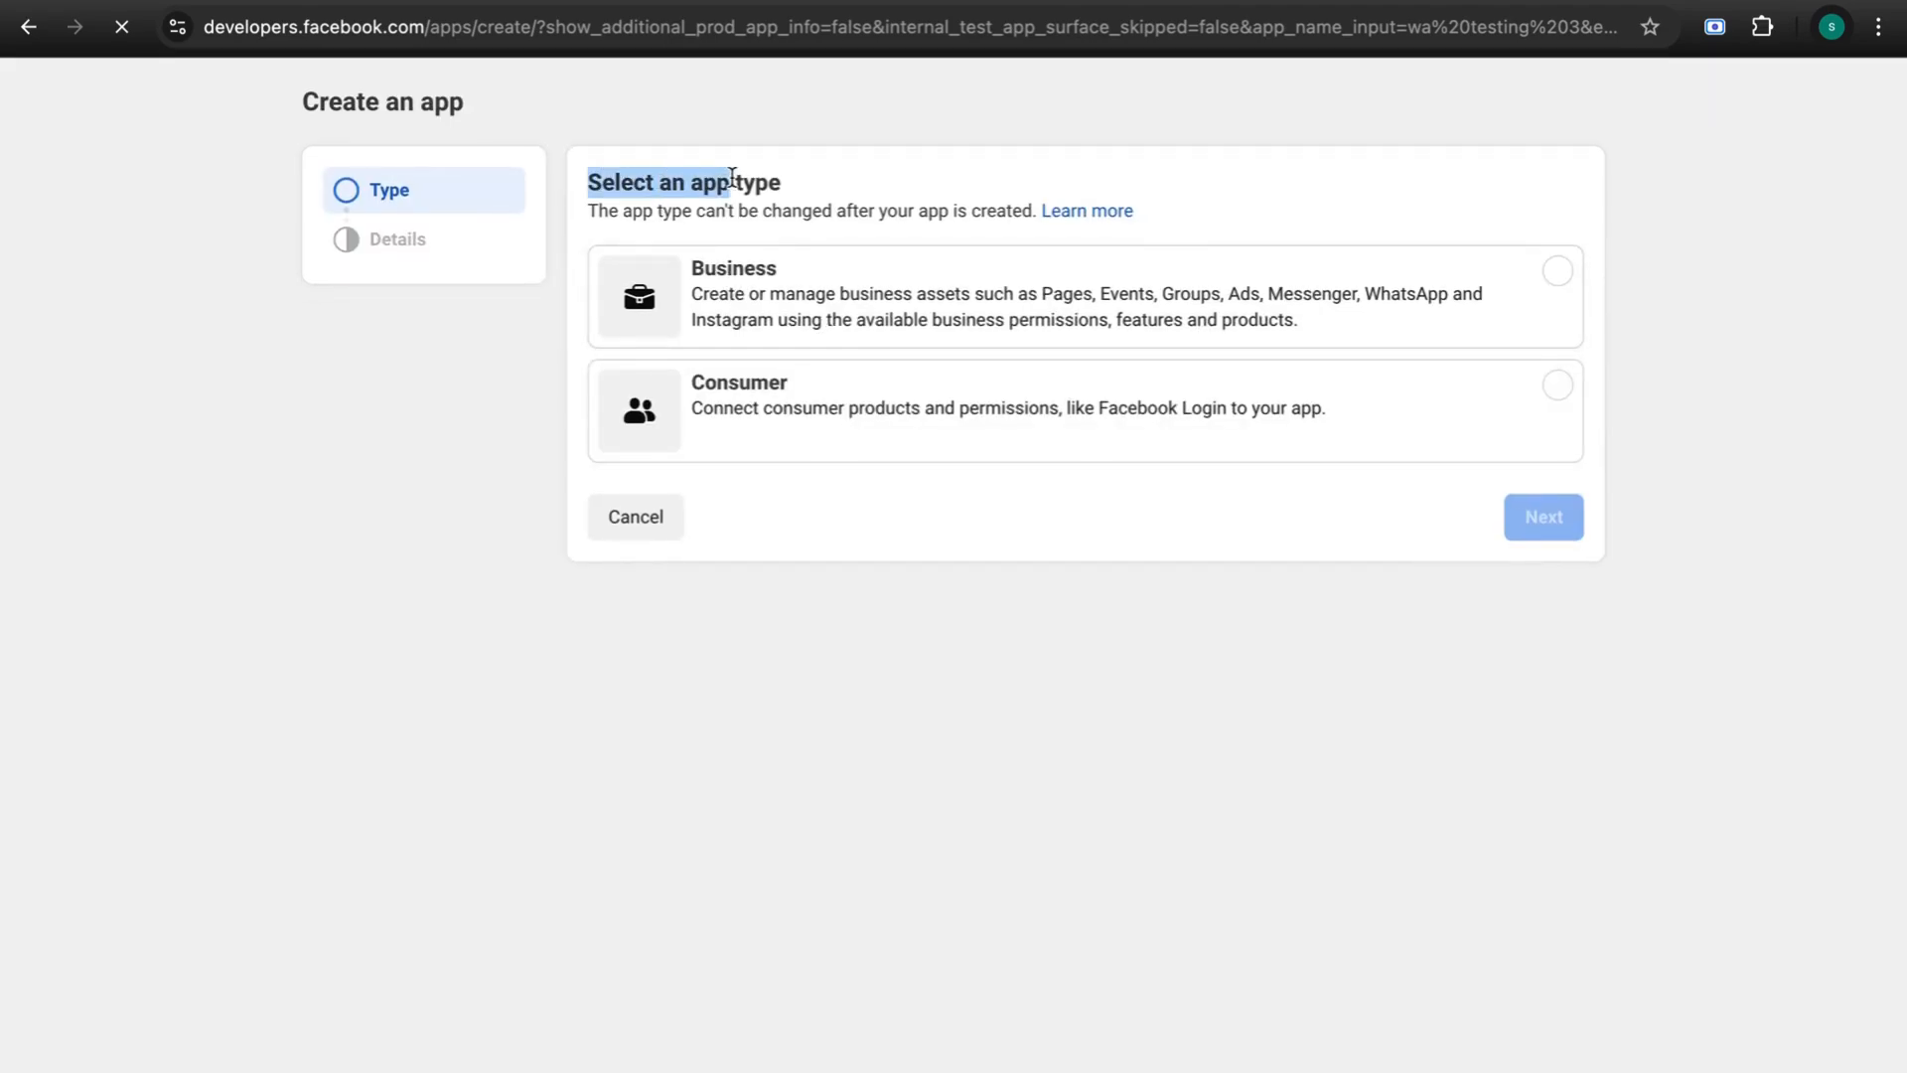
left_click(850, 181)
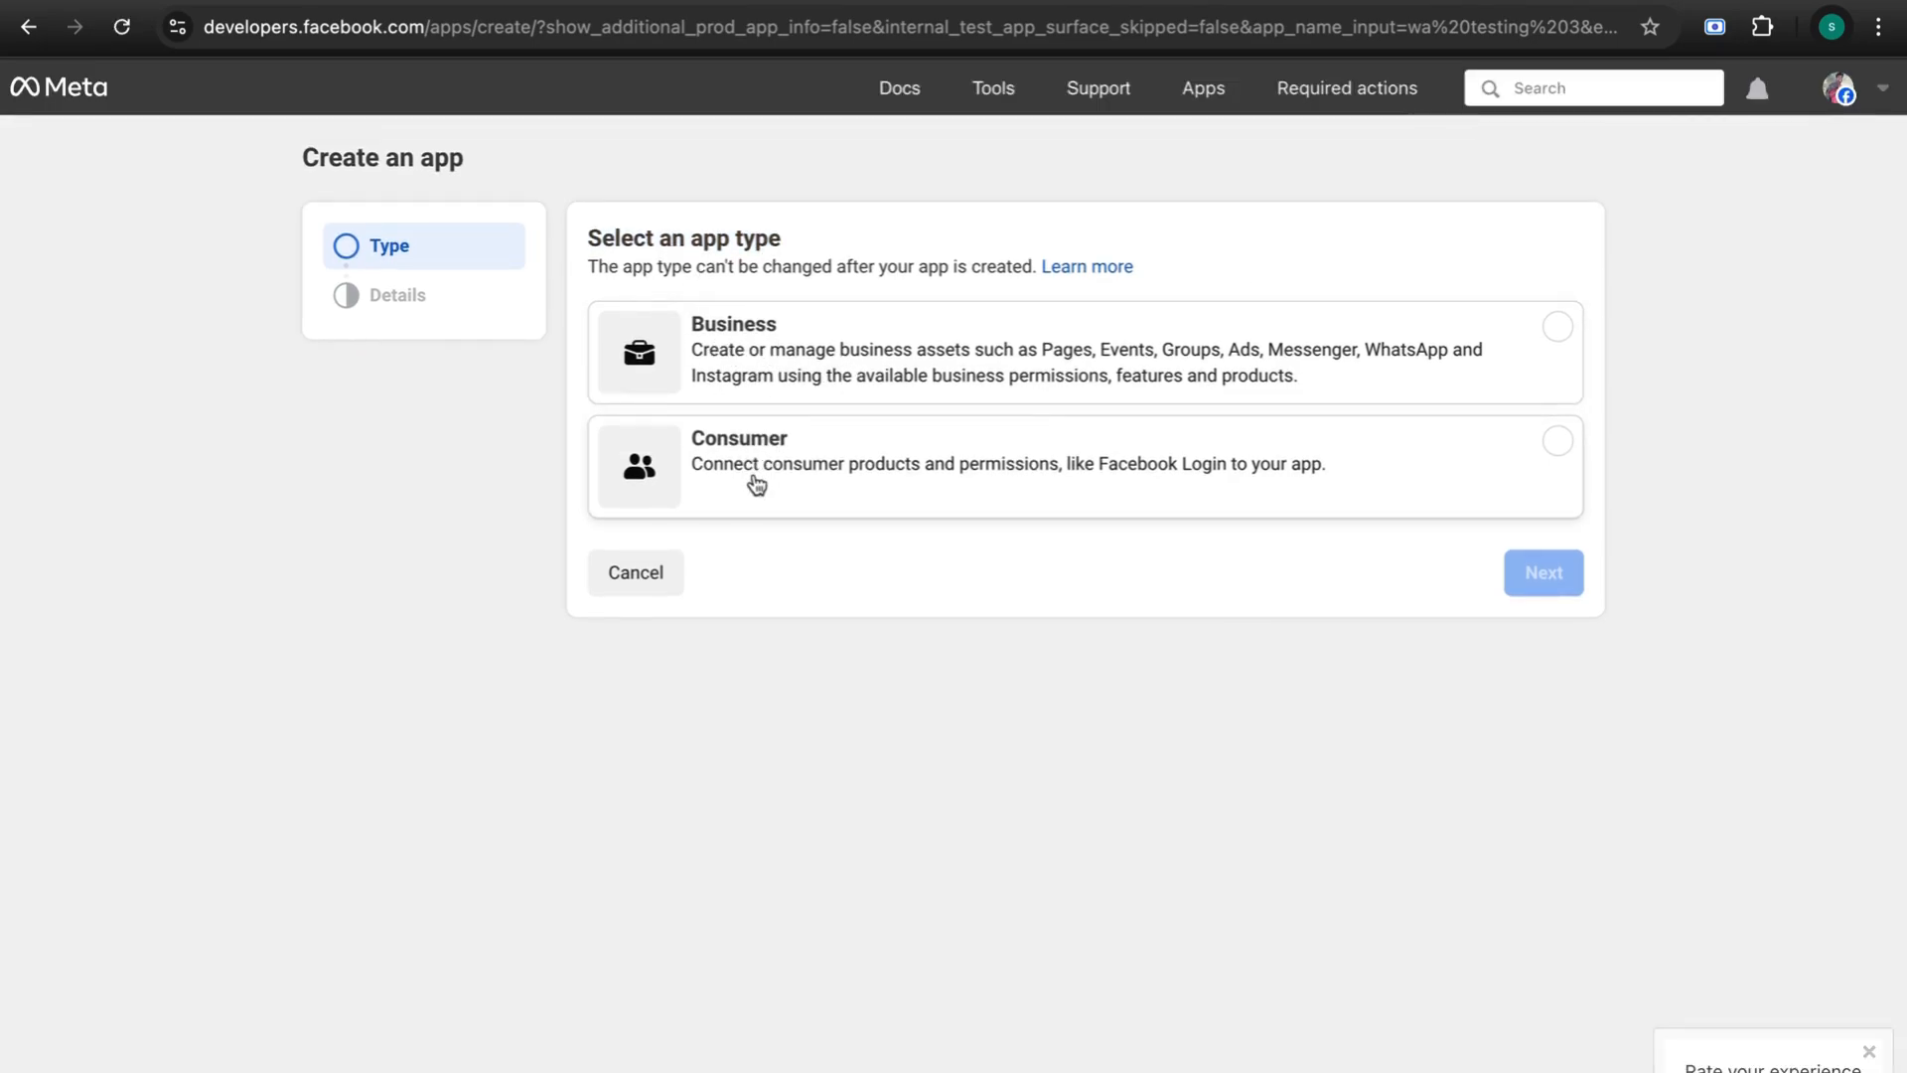
left_click(886, 363)
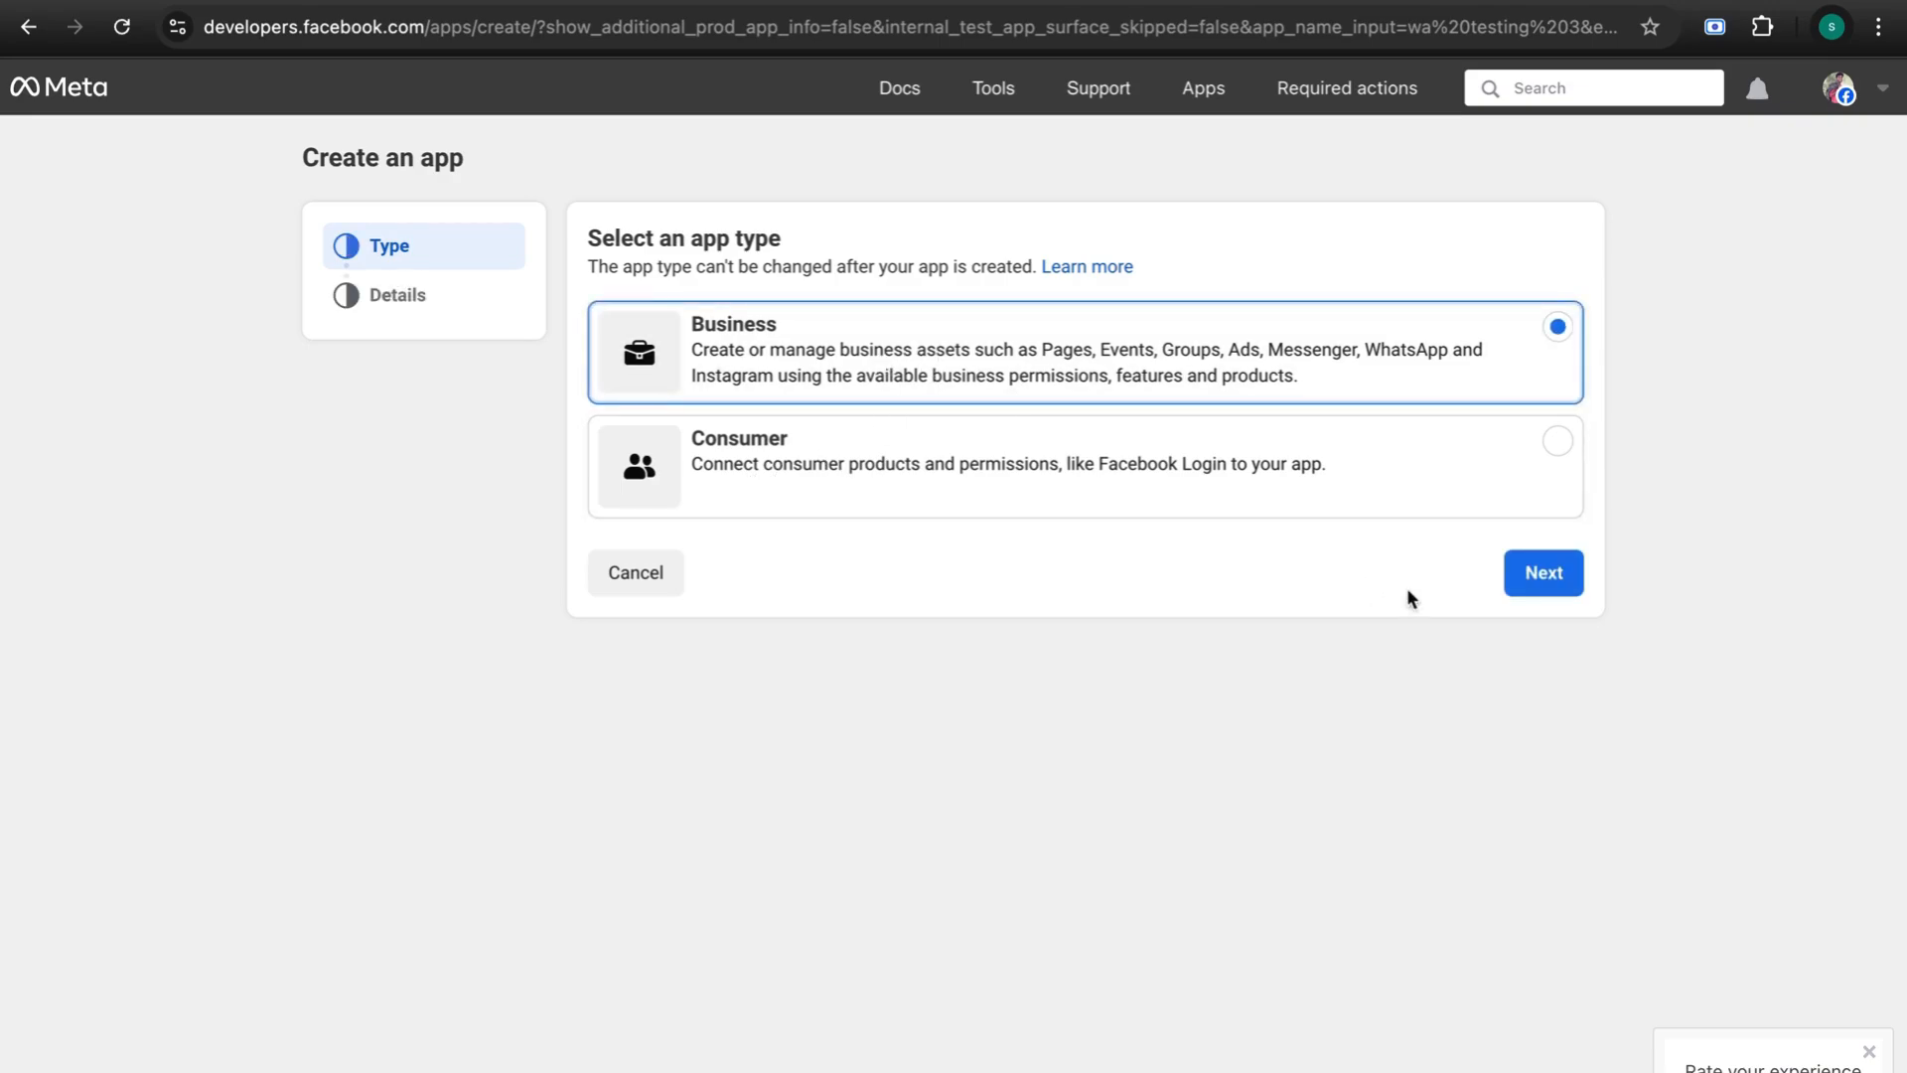
left_click(1535, 581)
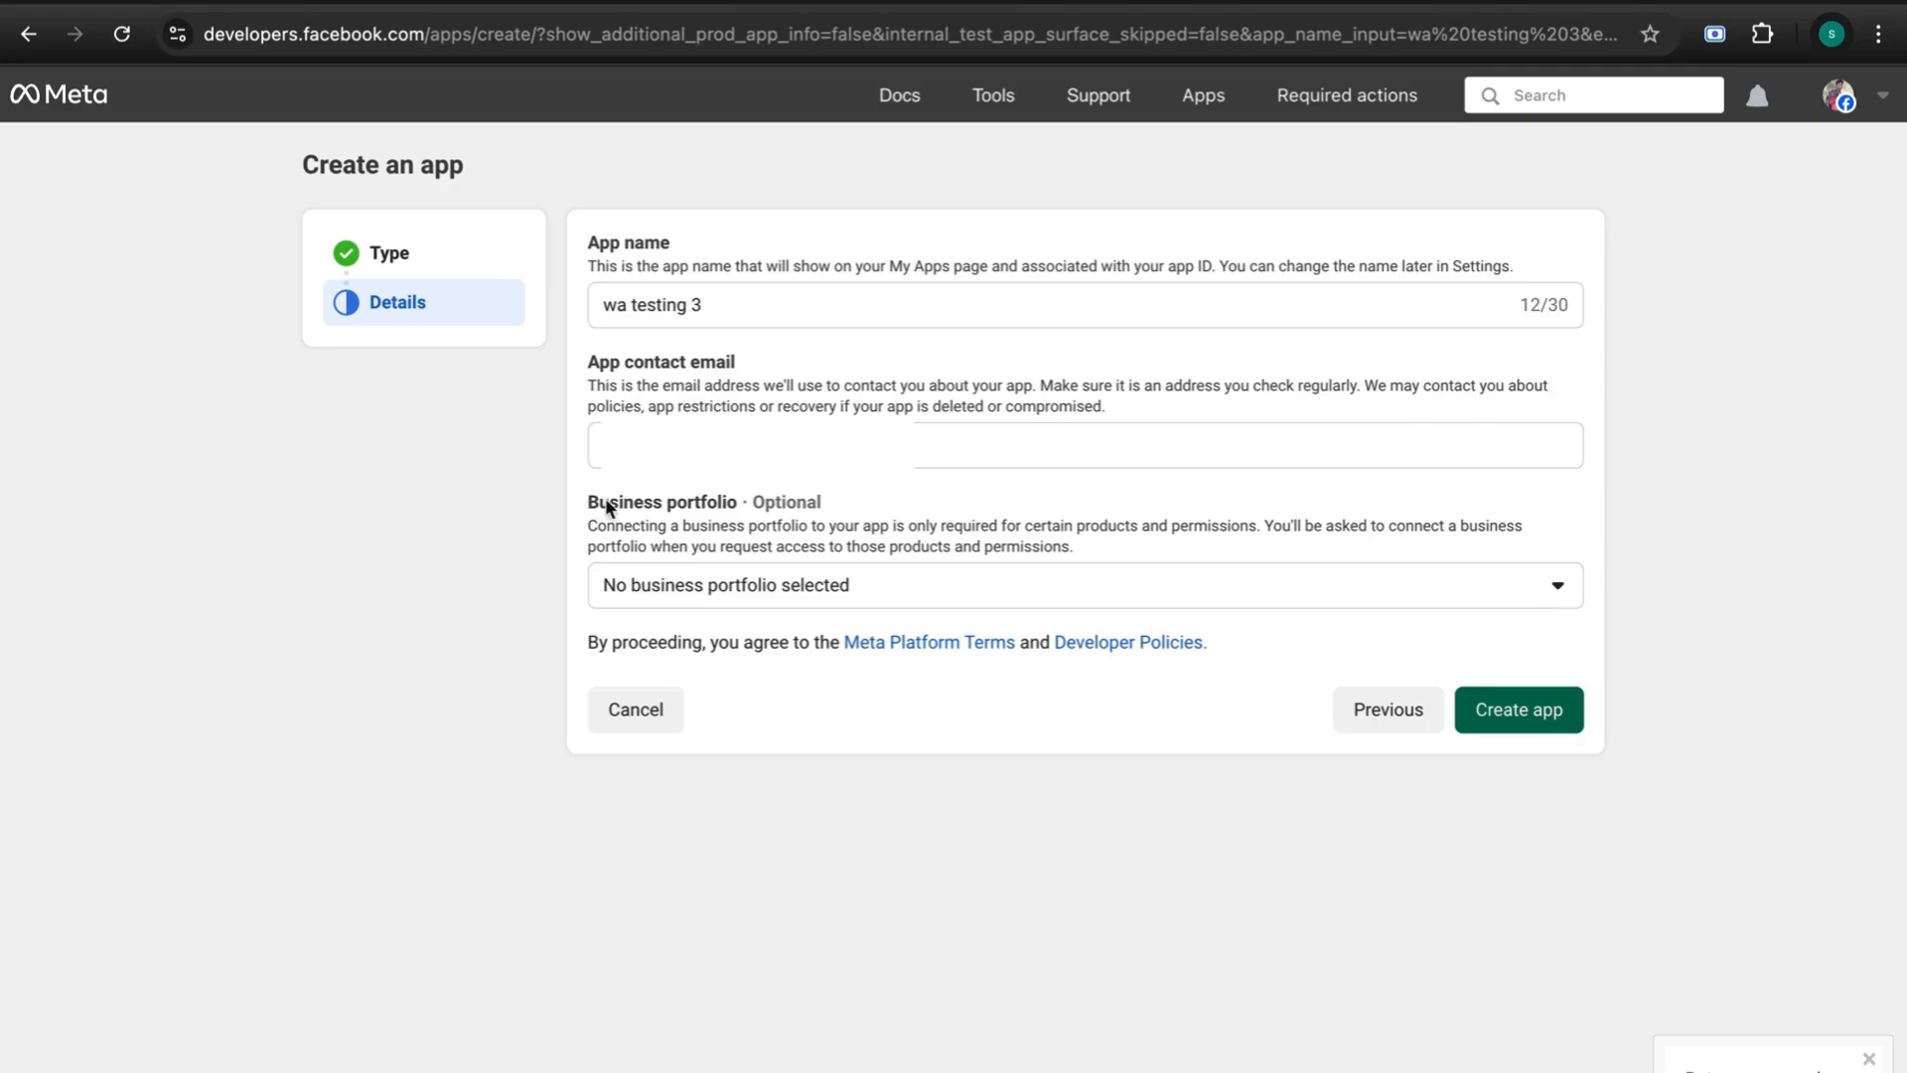
left_click_drag(607, 505, 831, 497)
left_click(861, 497)
left_click(1518, 711)
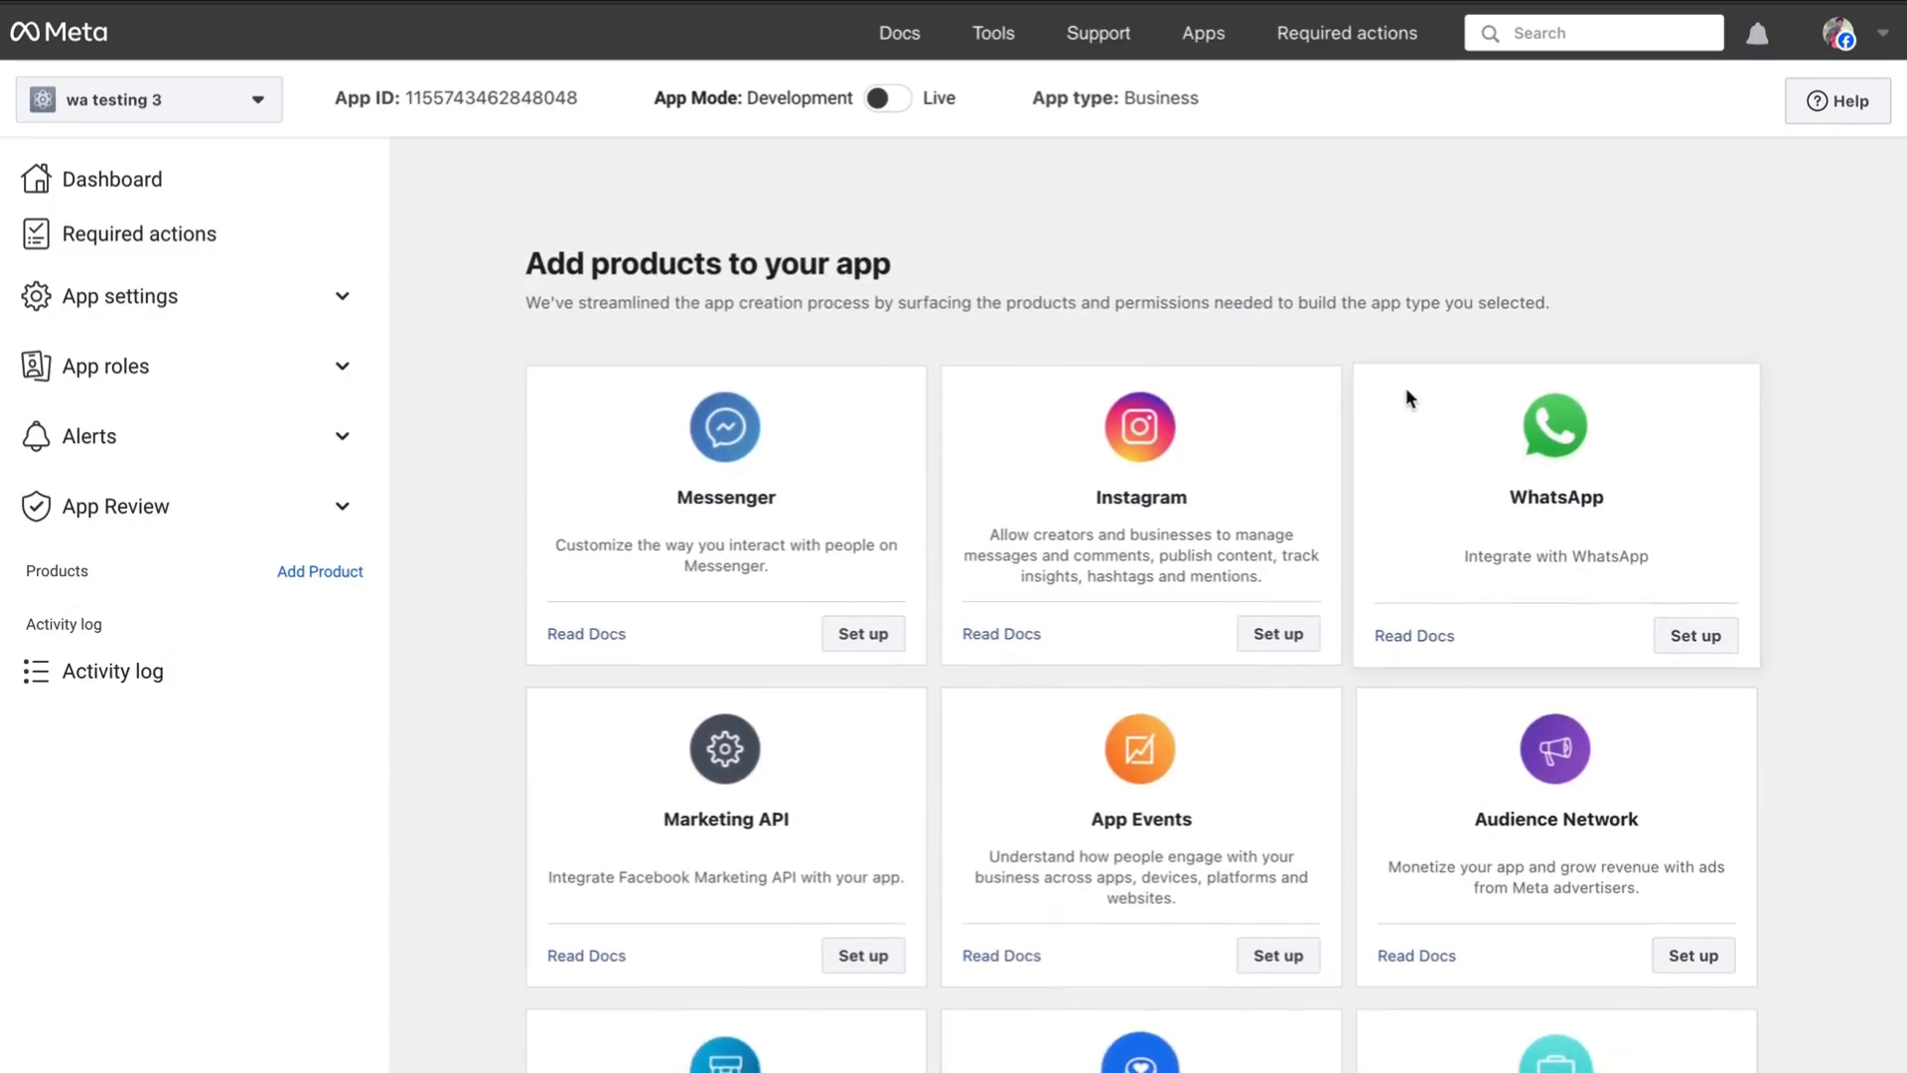
- Choose Set up on the WhatsApp card on the app's Add products page
scroll(1405, 397, "down", 2)
scroll(1407, 389, "up", 2)
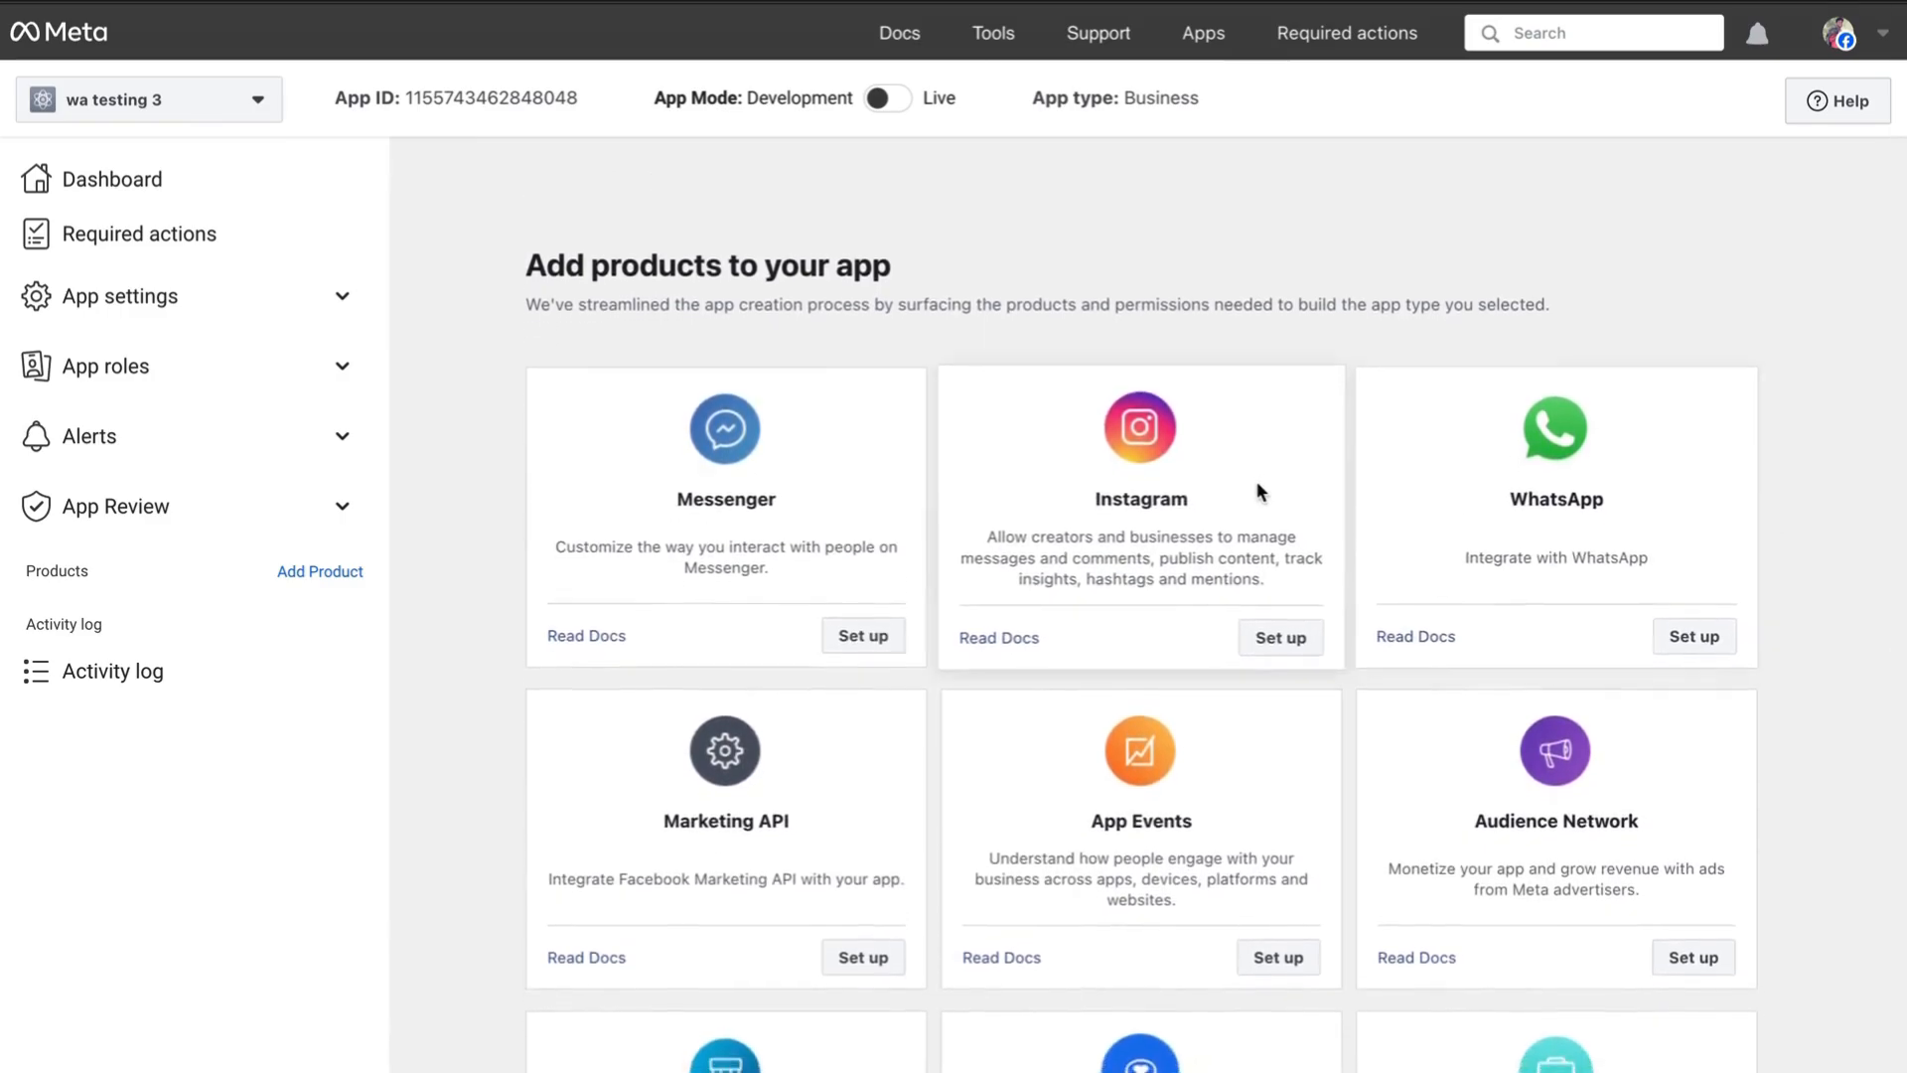
left_click_drag(510, 253, 894, 266)
scroll(1122, 270, "down", 10)
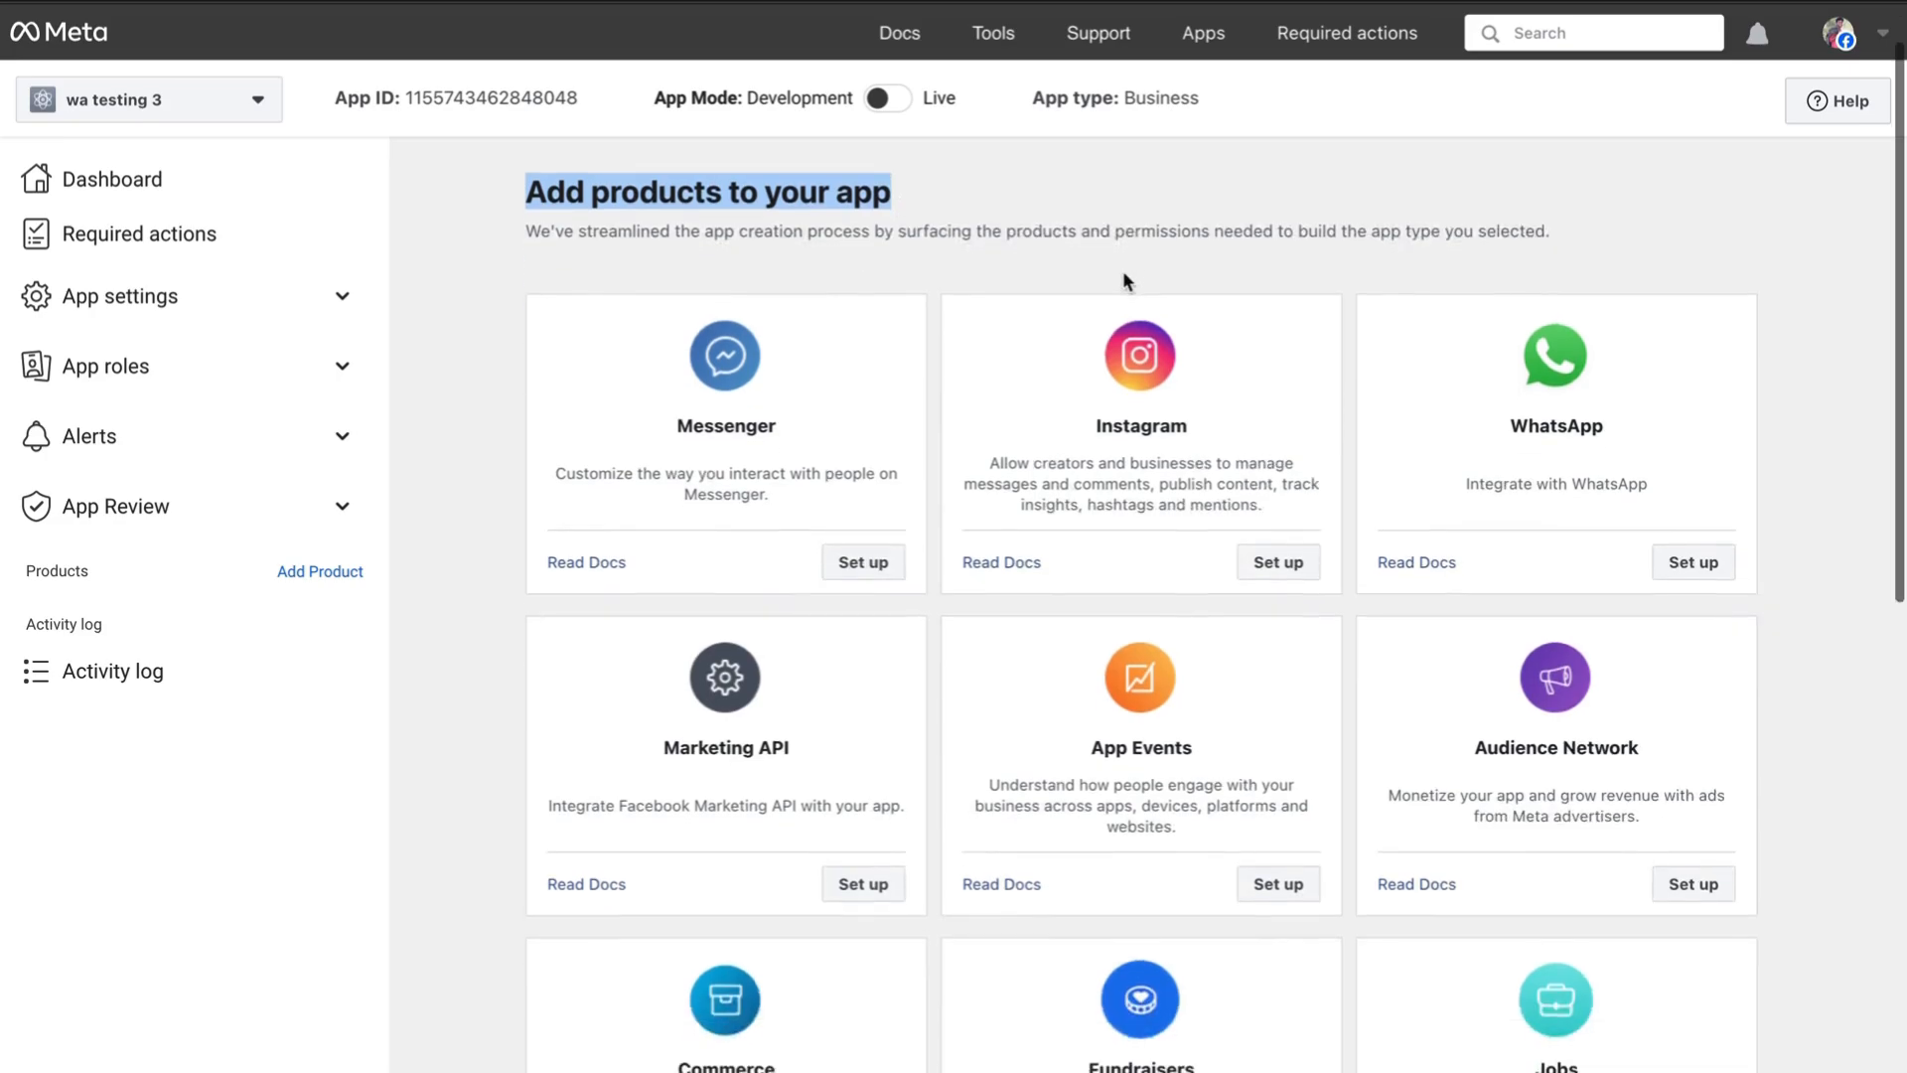
scroll(1290, 497, "up", 10)
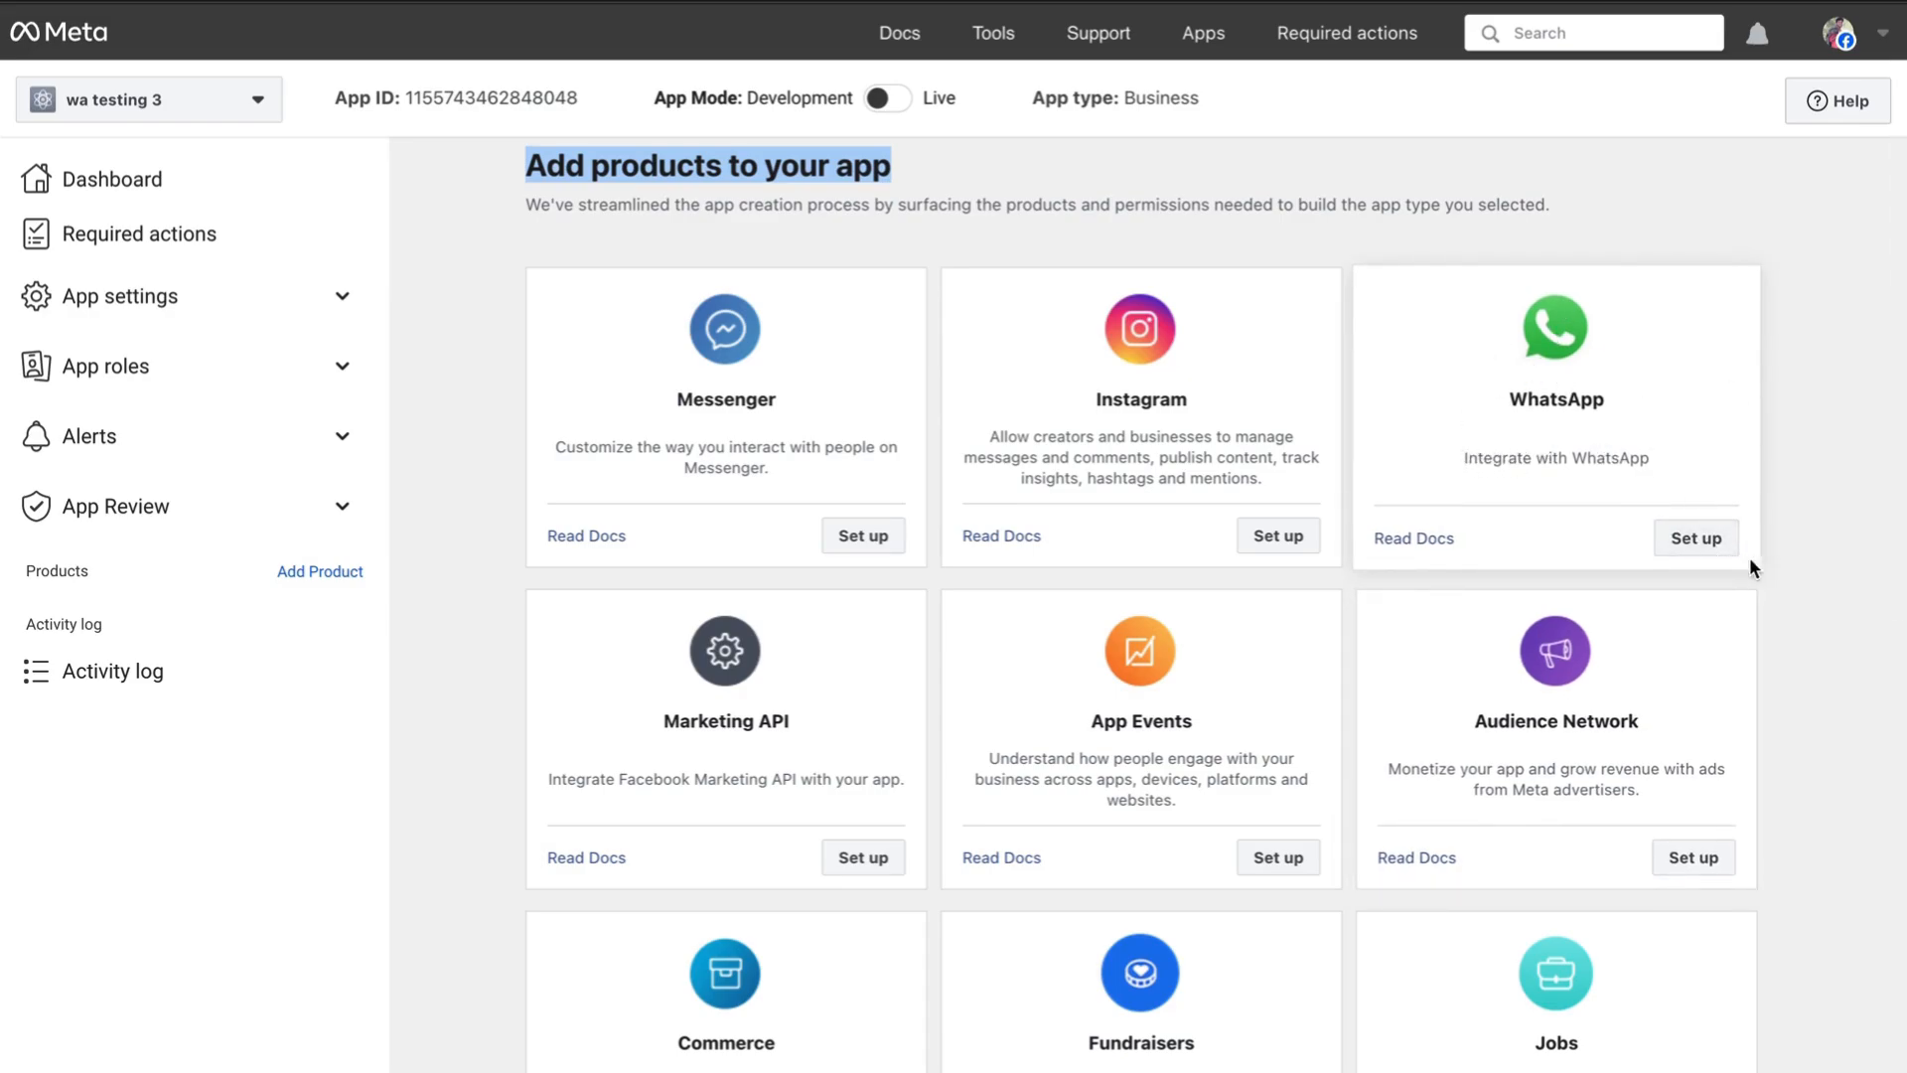
left_click(1693, 549)
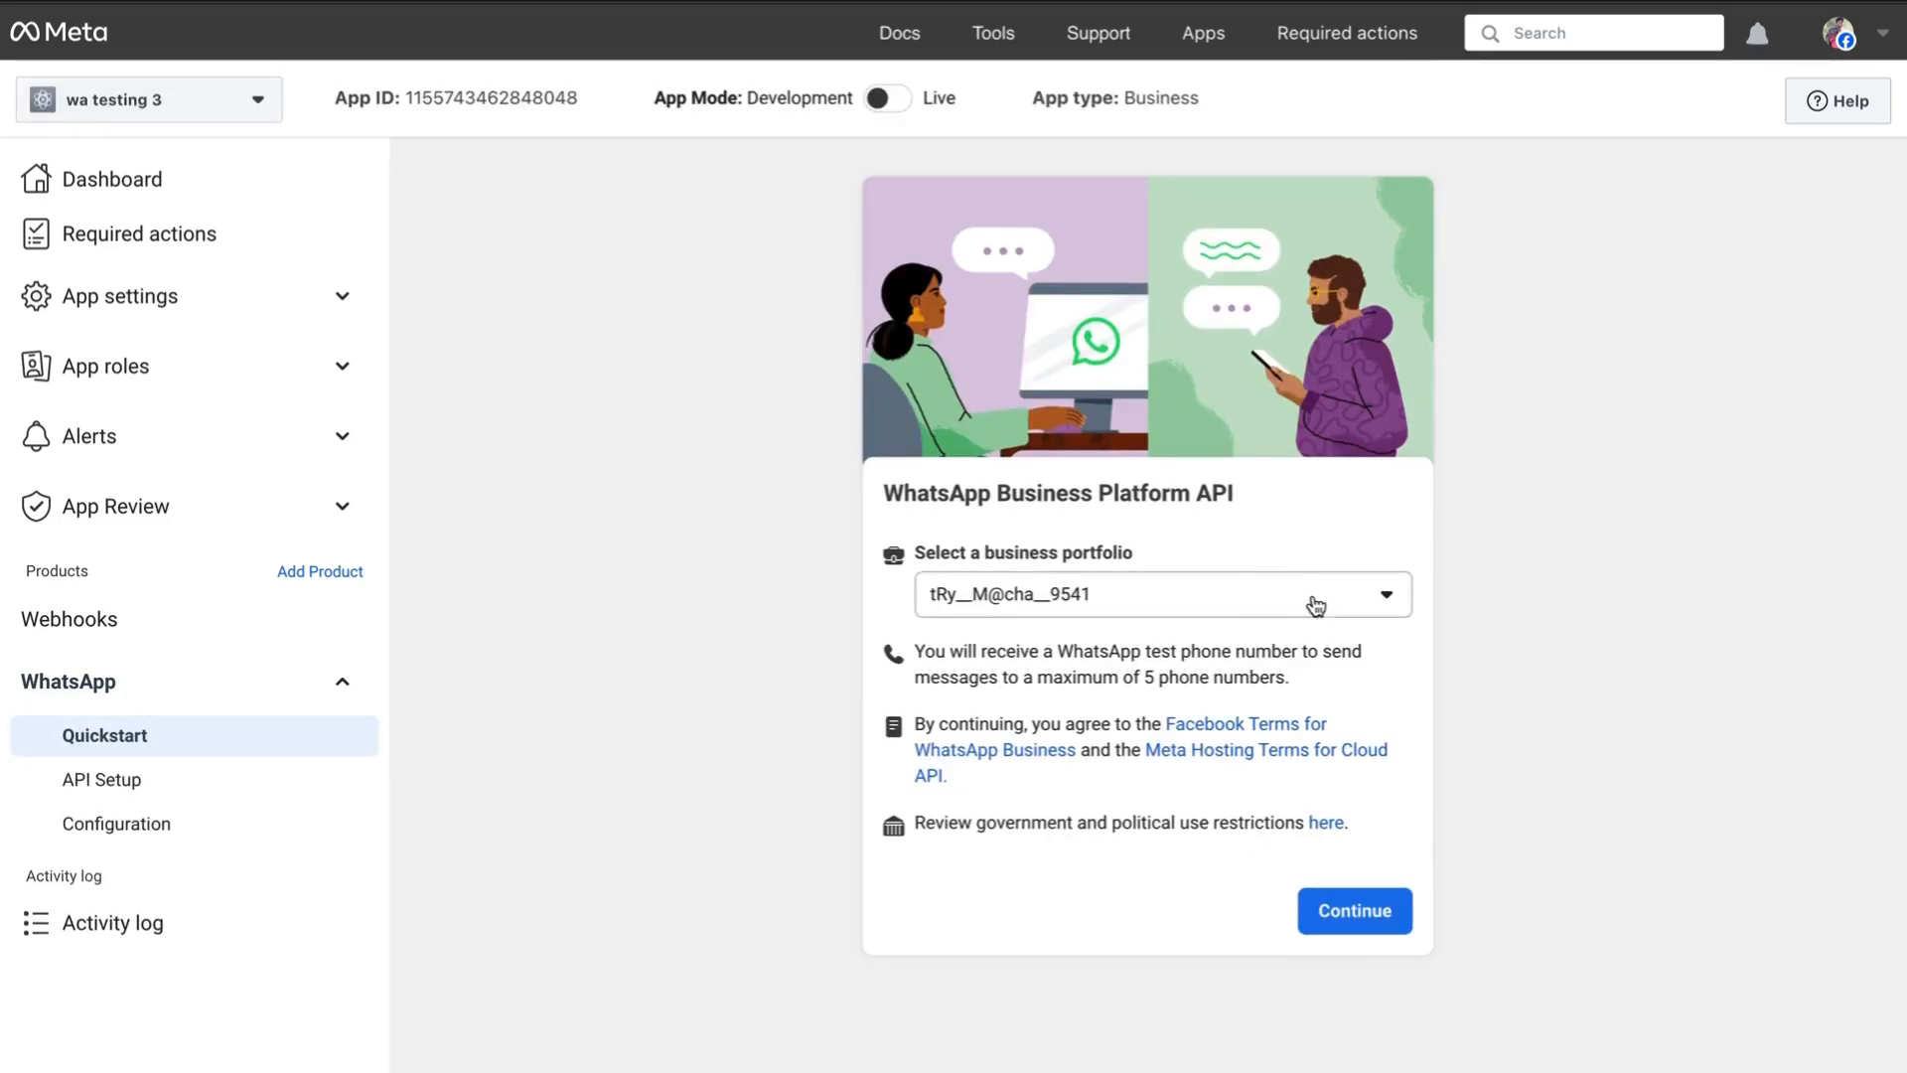
- Keep the existing business portfolio and continue through to the WhatsApp Quickstart page
left_click_drag(916, 567, 878, 557)
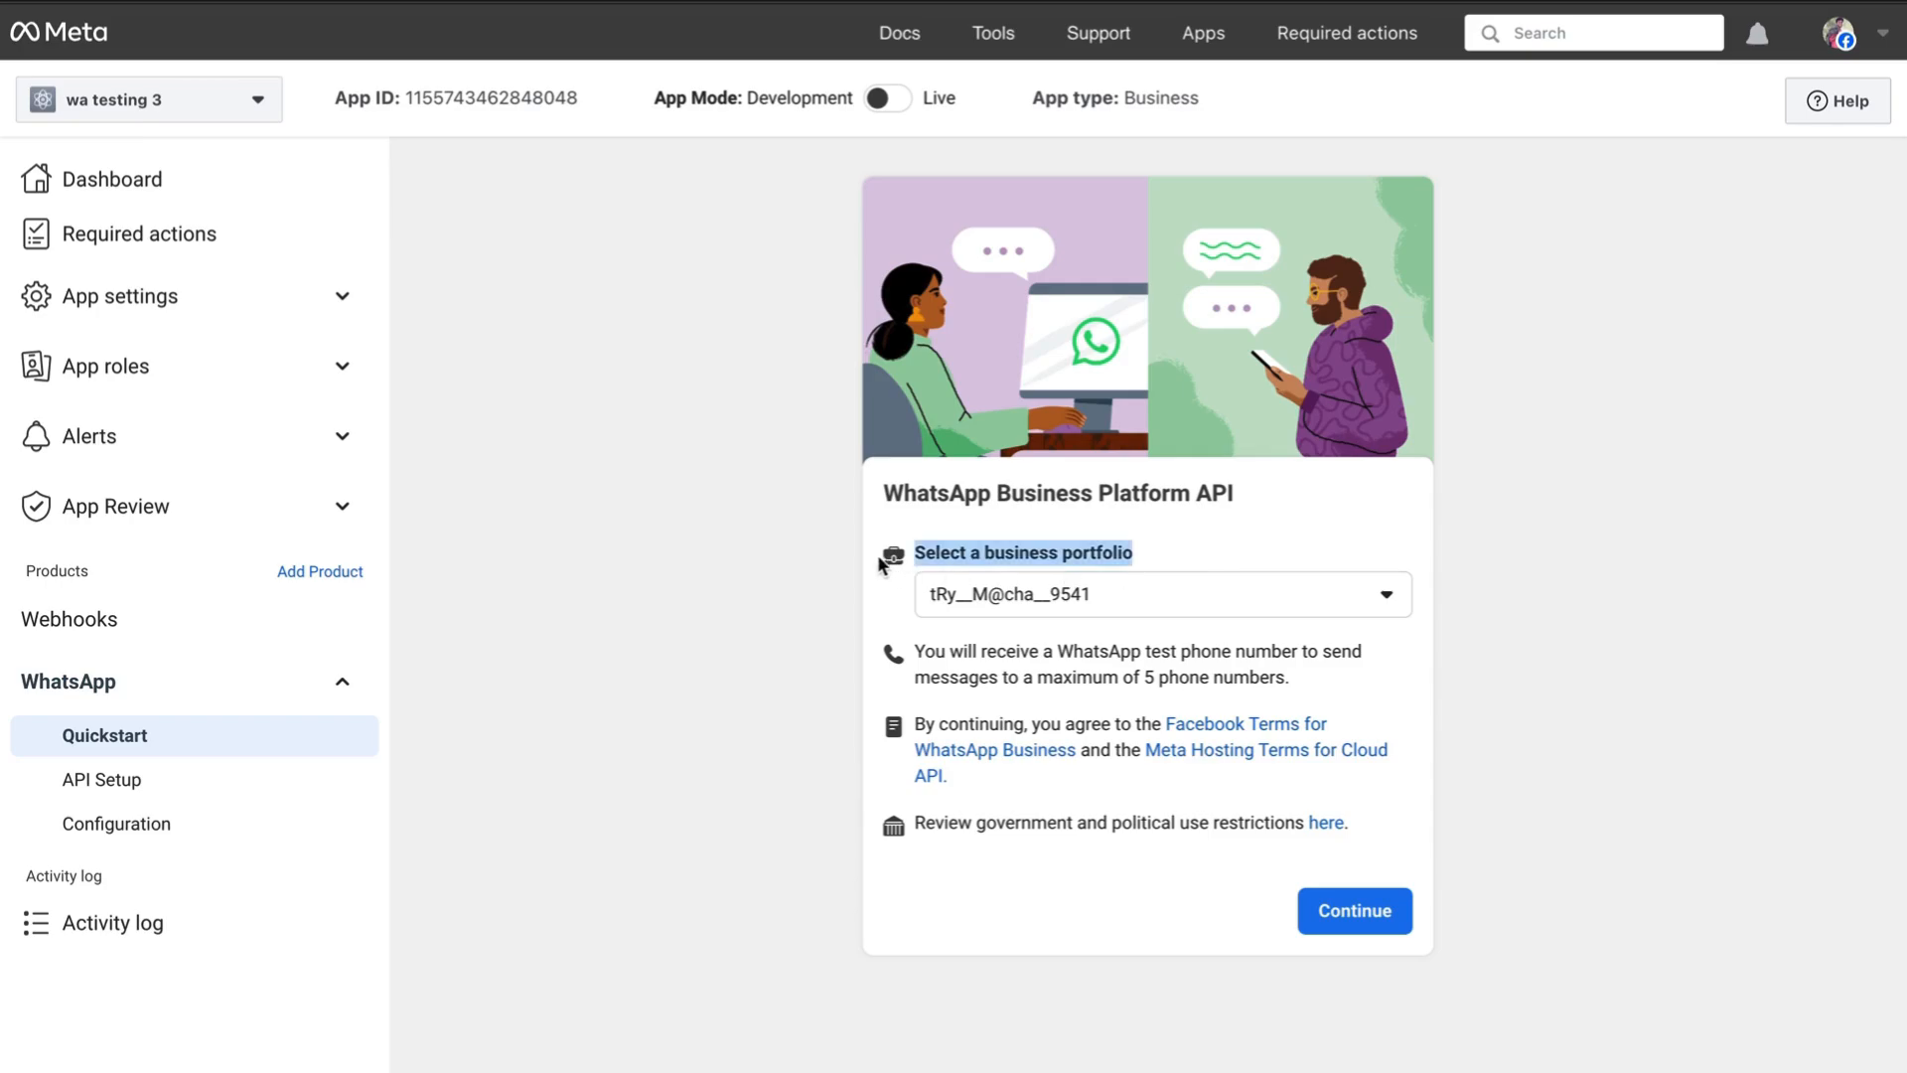
left_click(1219, 602)
left_click(1250, 610)
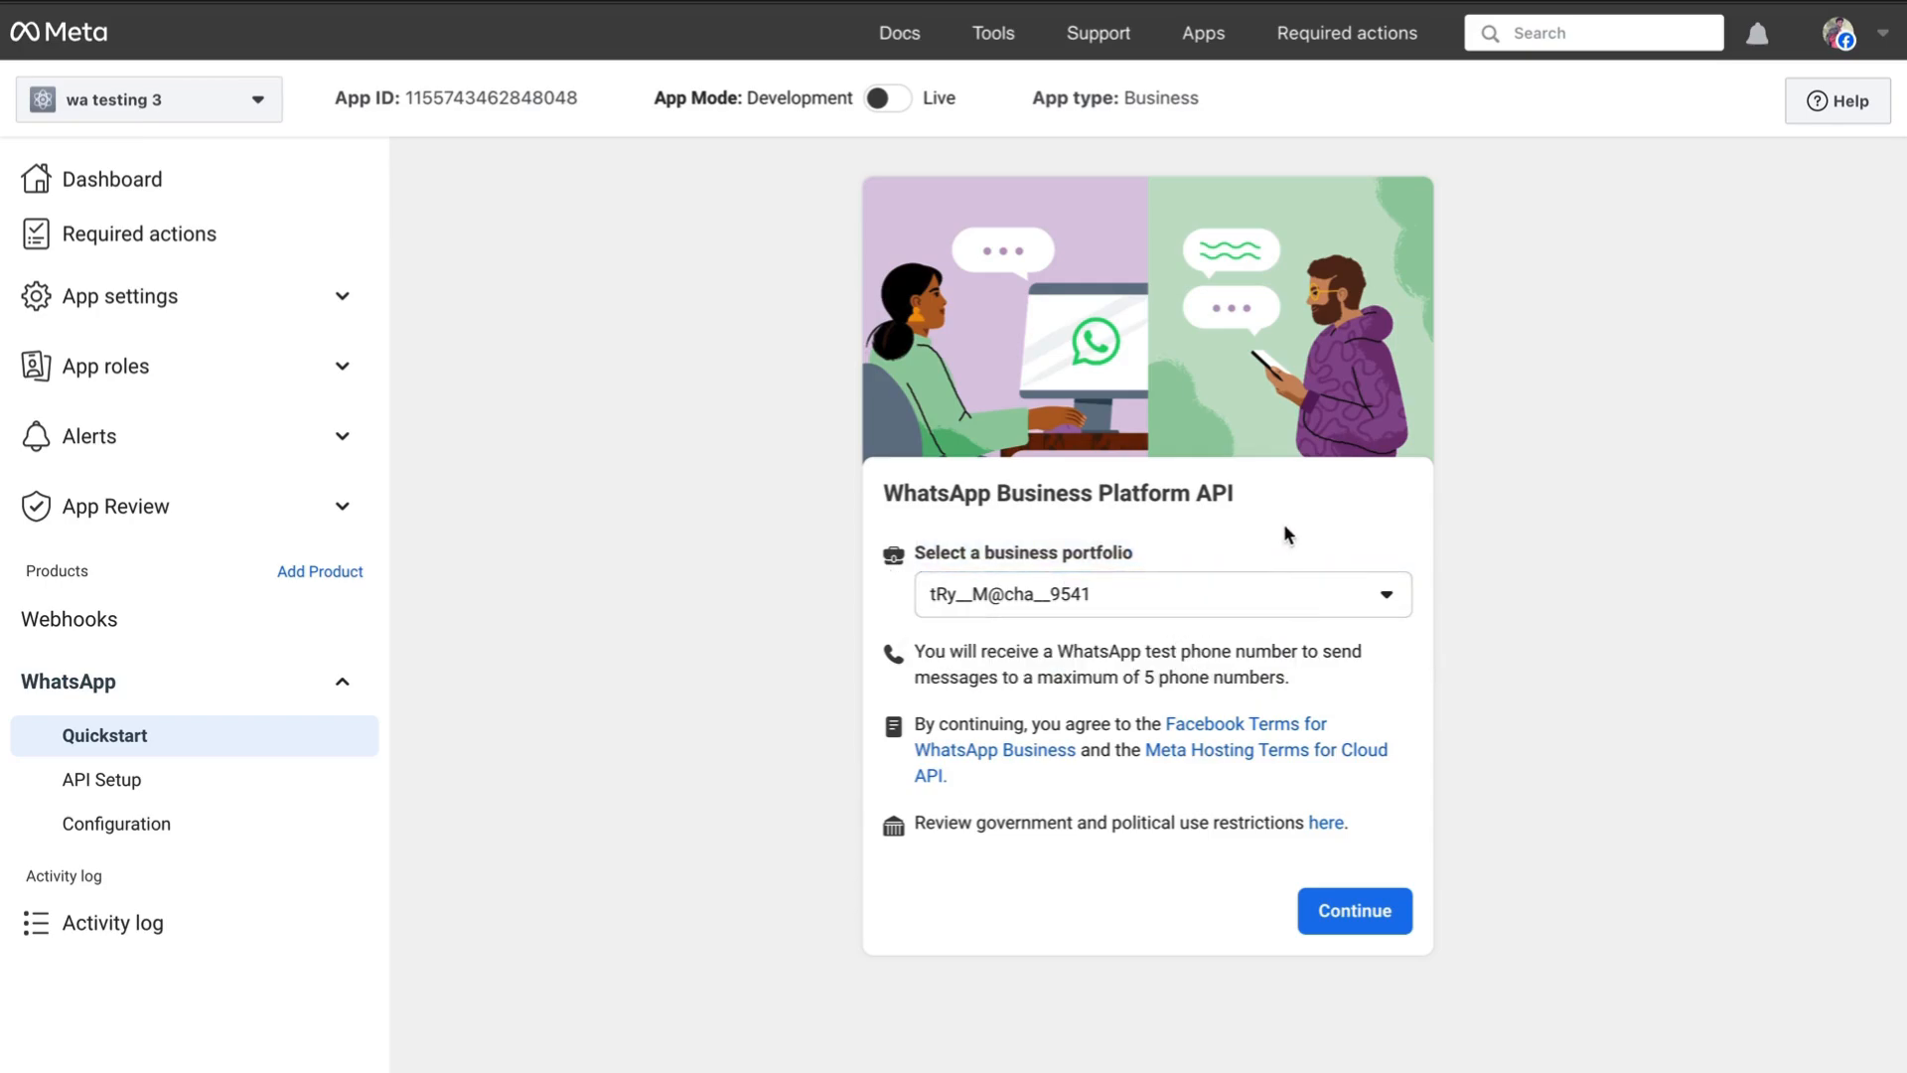
left_click(1078, 601)
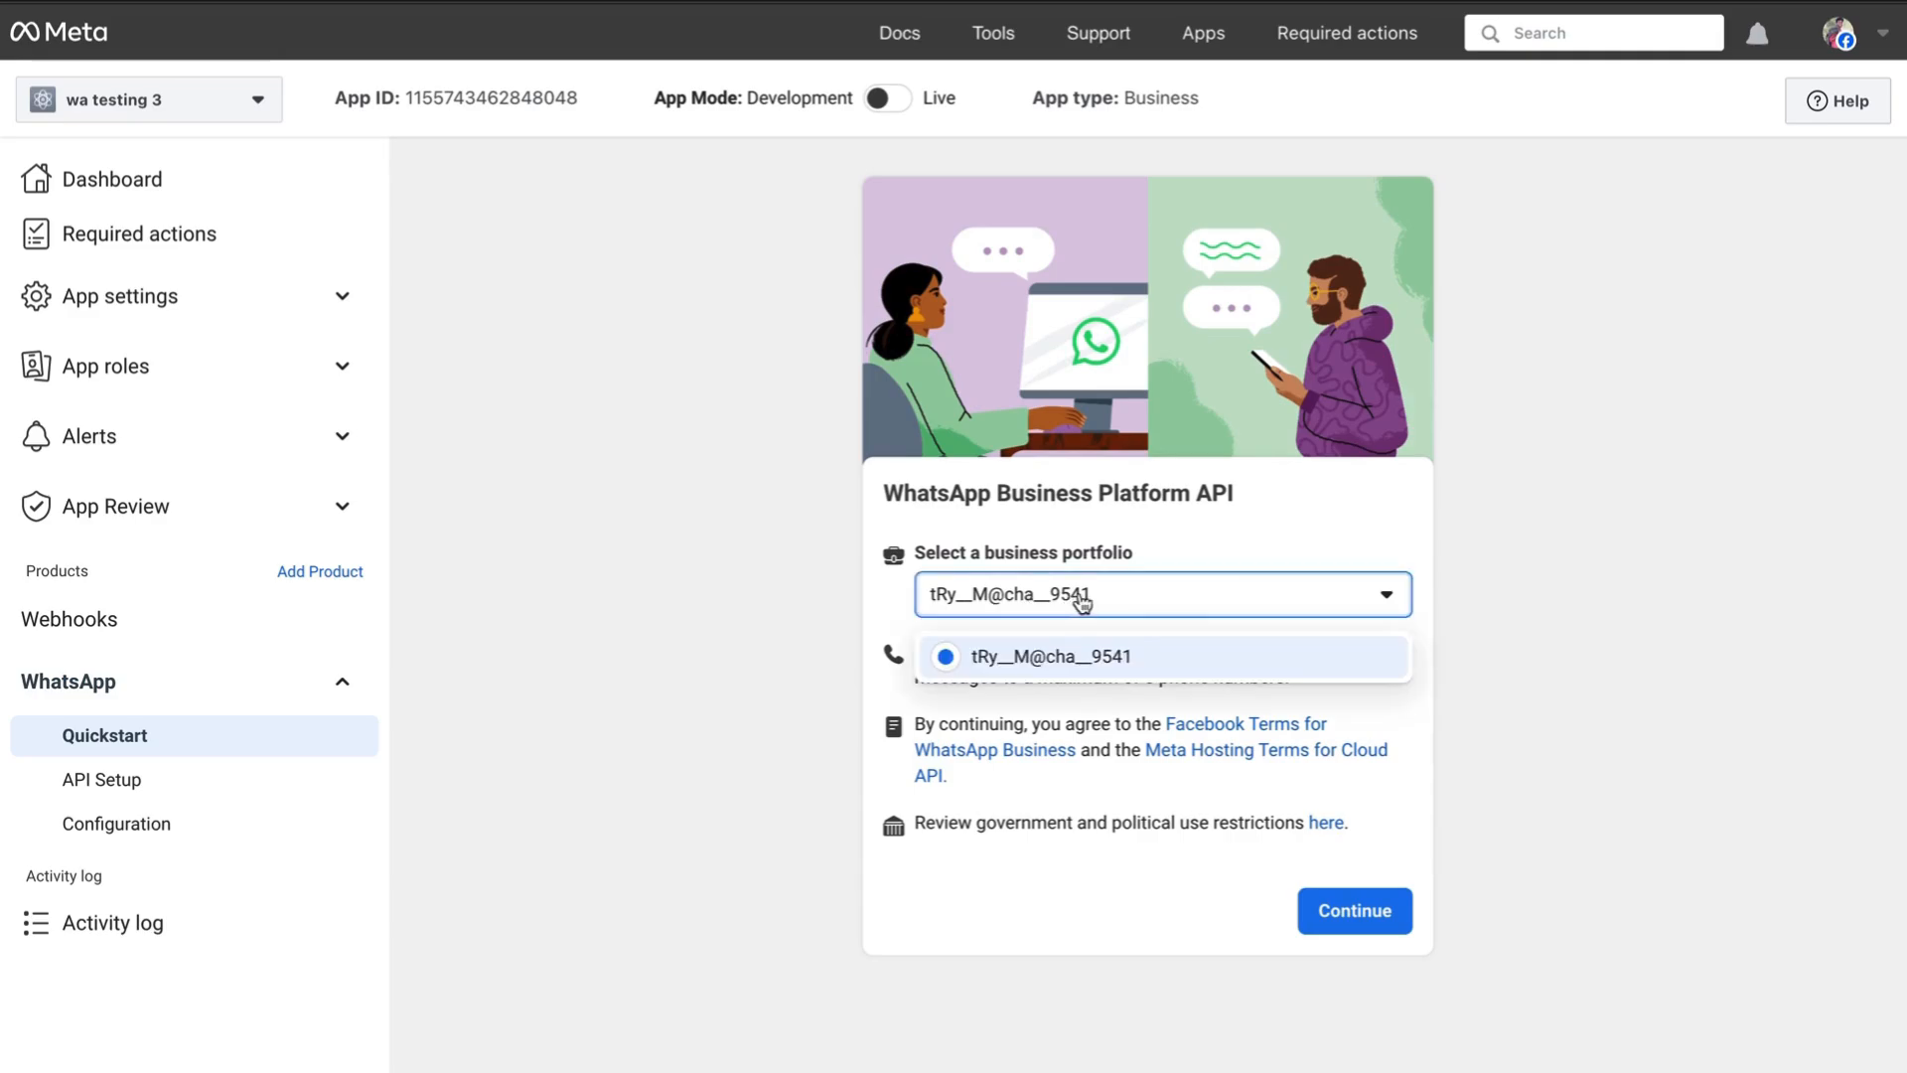
left_click(1237, 590)
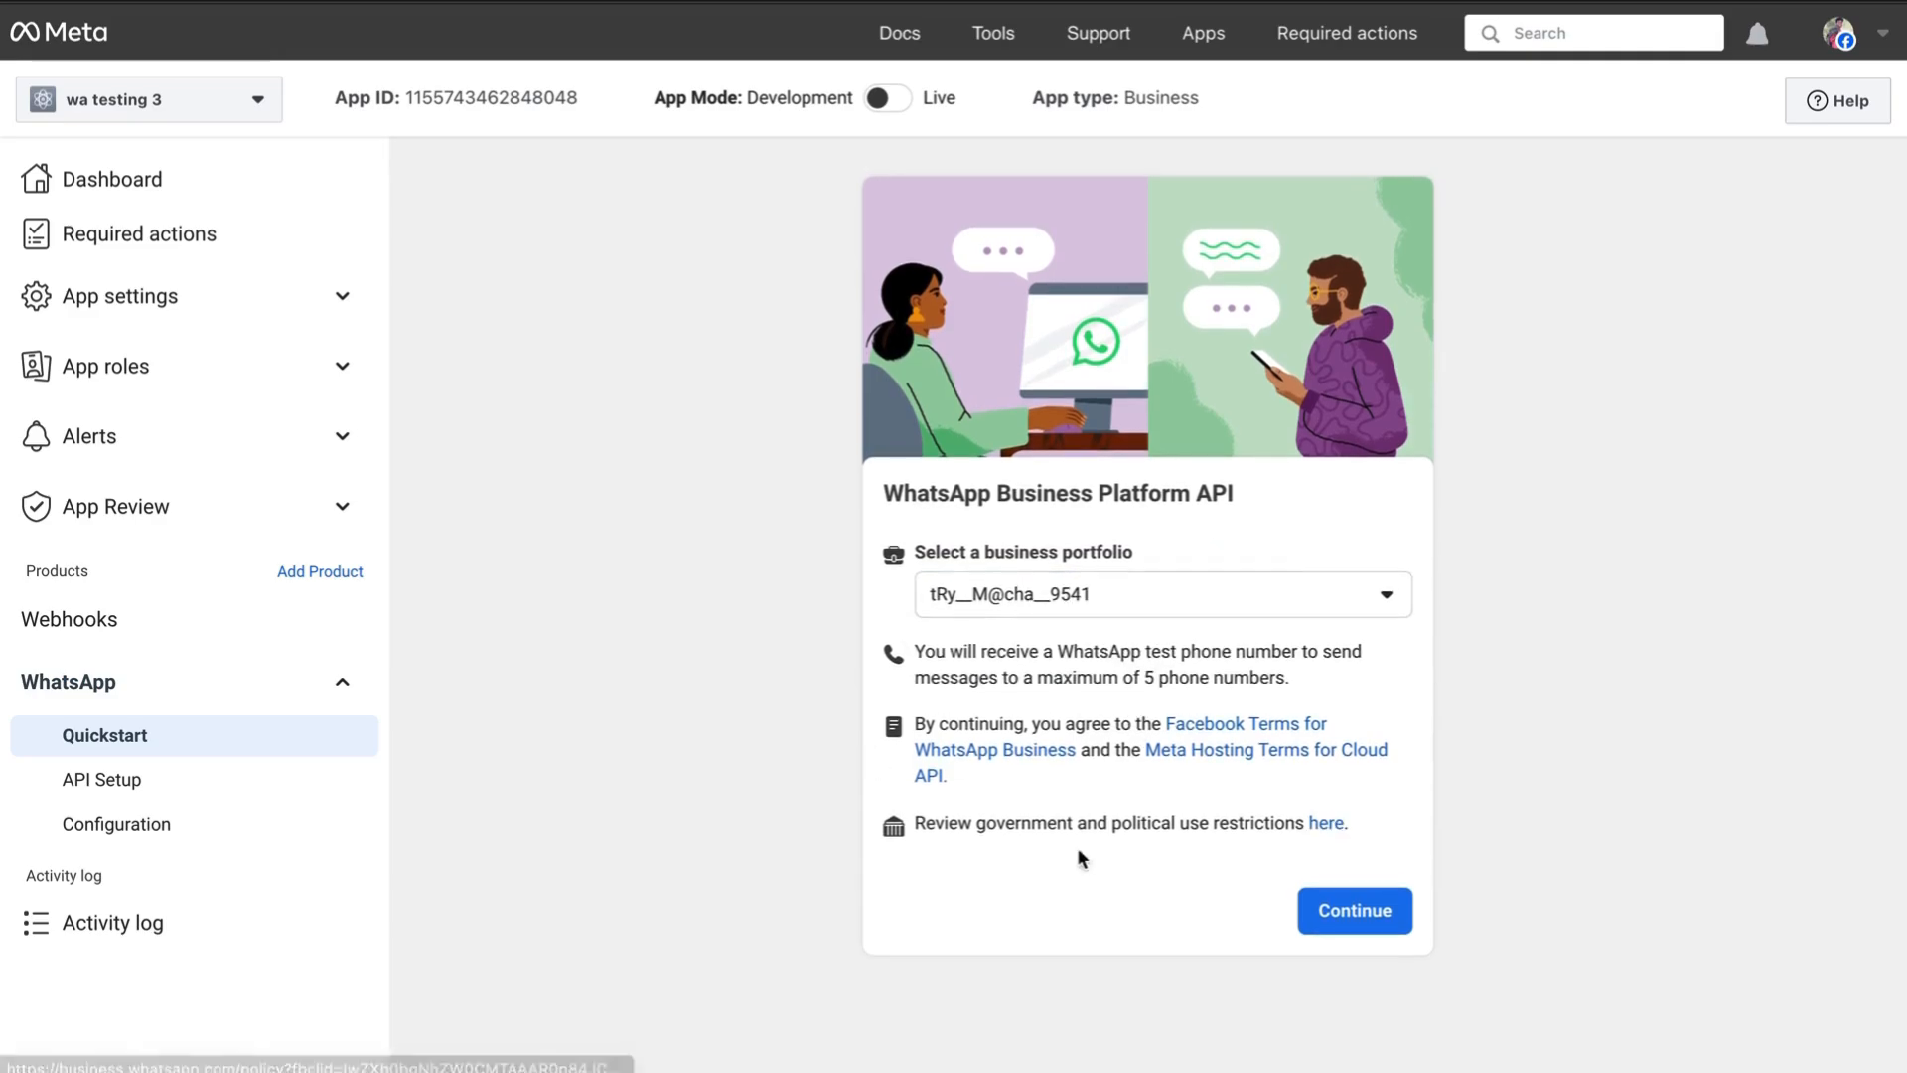
left_click(1340, 915)
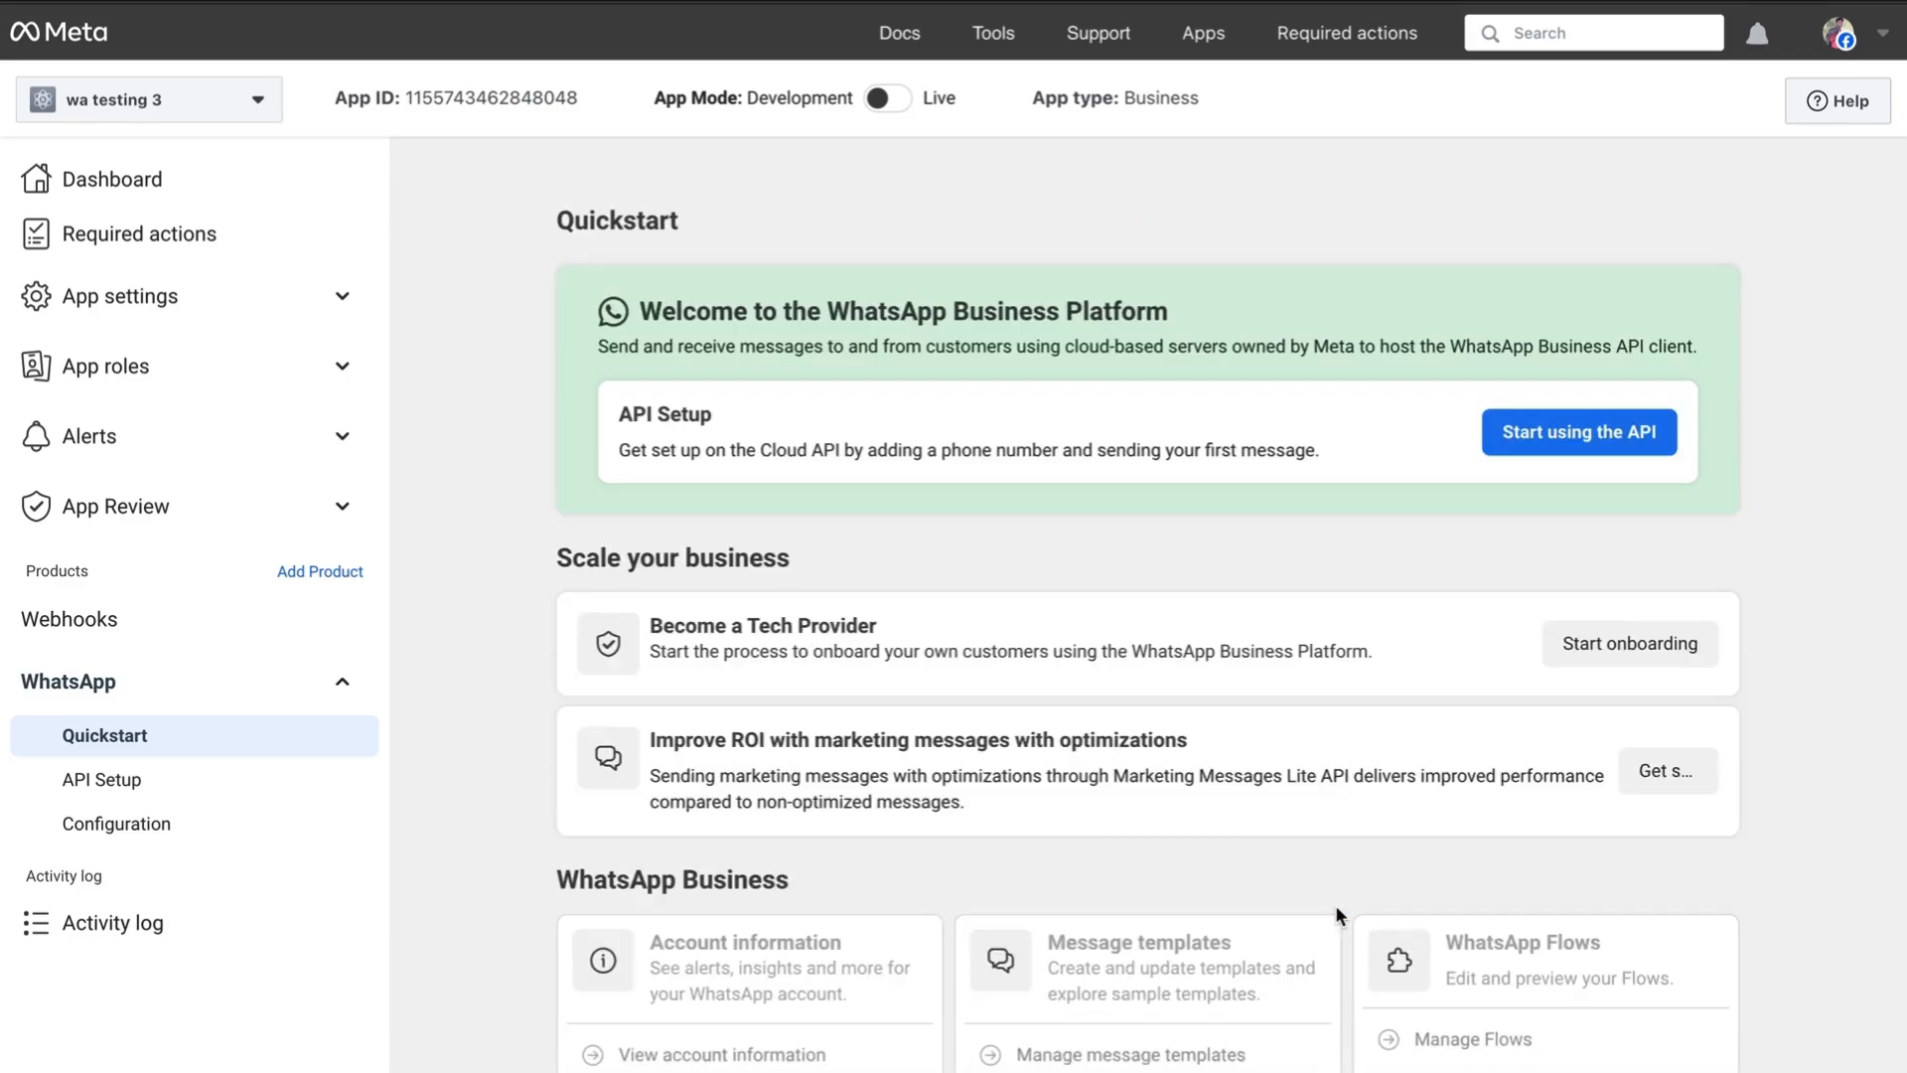
scroll(1190, 738, "down", 1)
scroll(1164, 767, "up", 1)
scroll(939, 536, "down", 2)
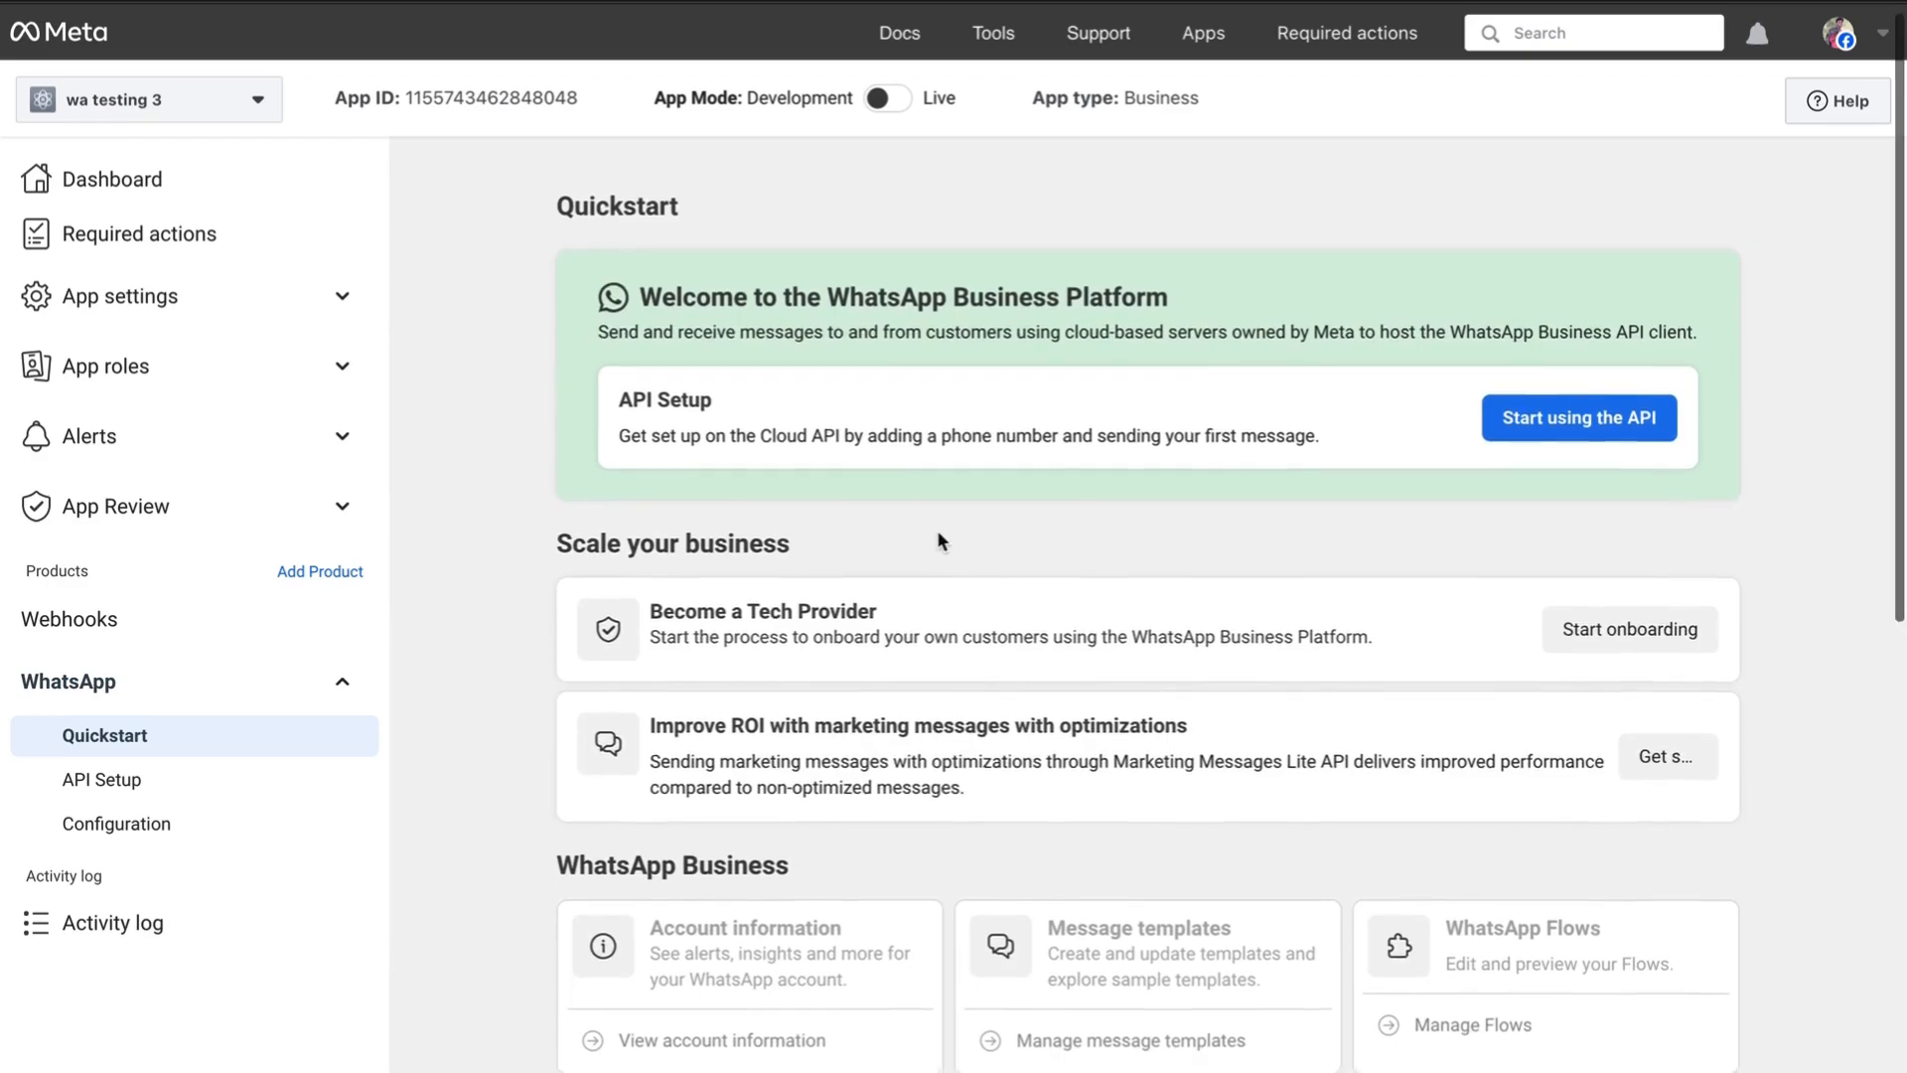
scroll(939, 537, "up", 2)
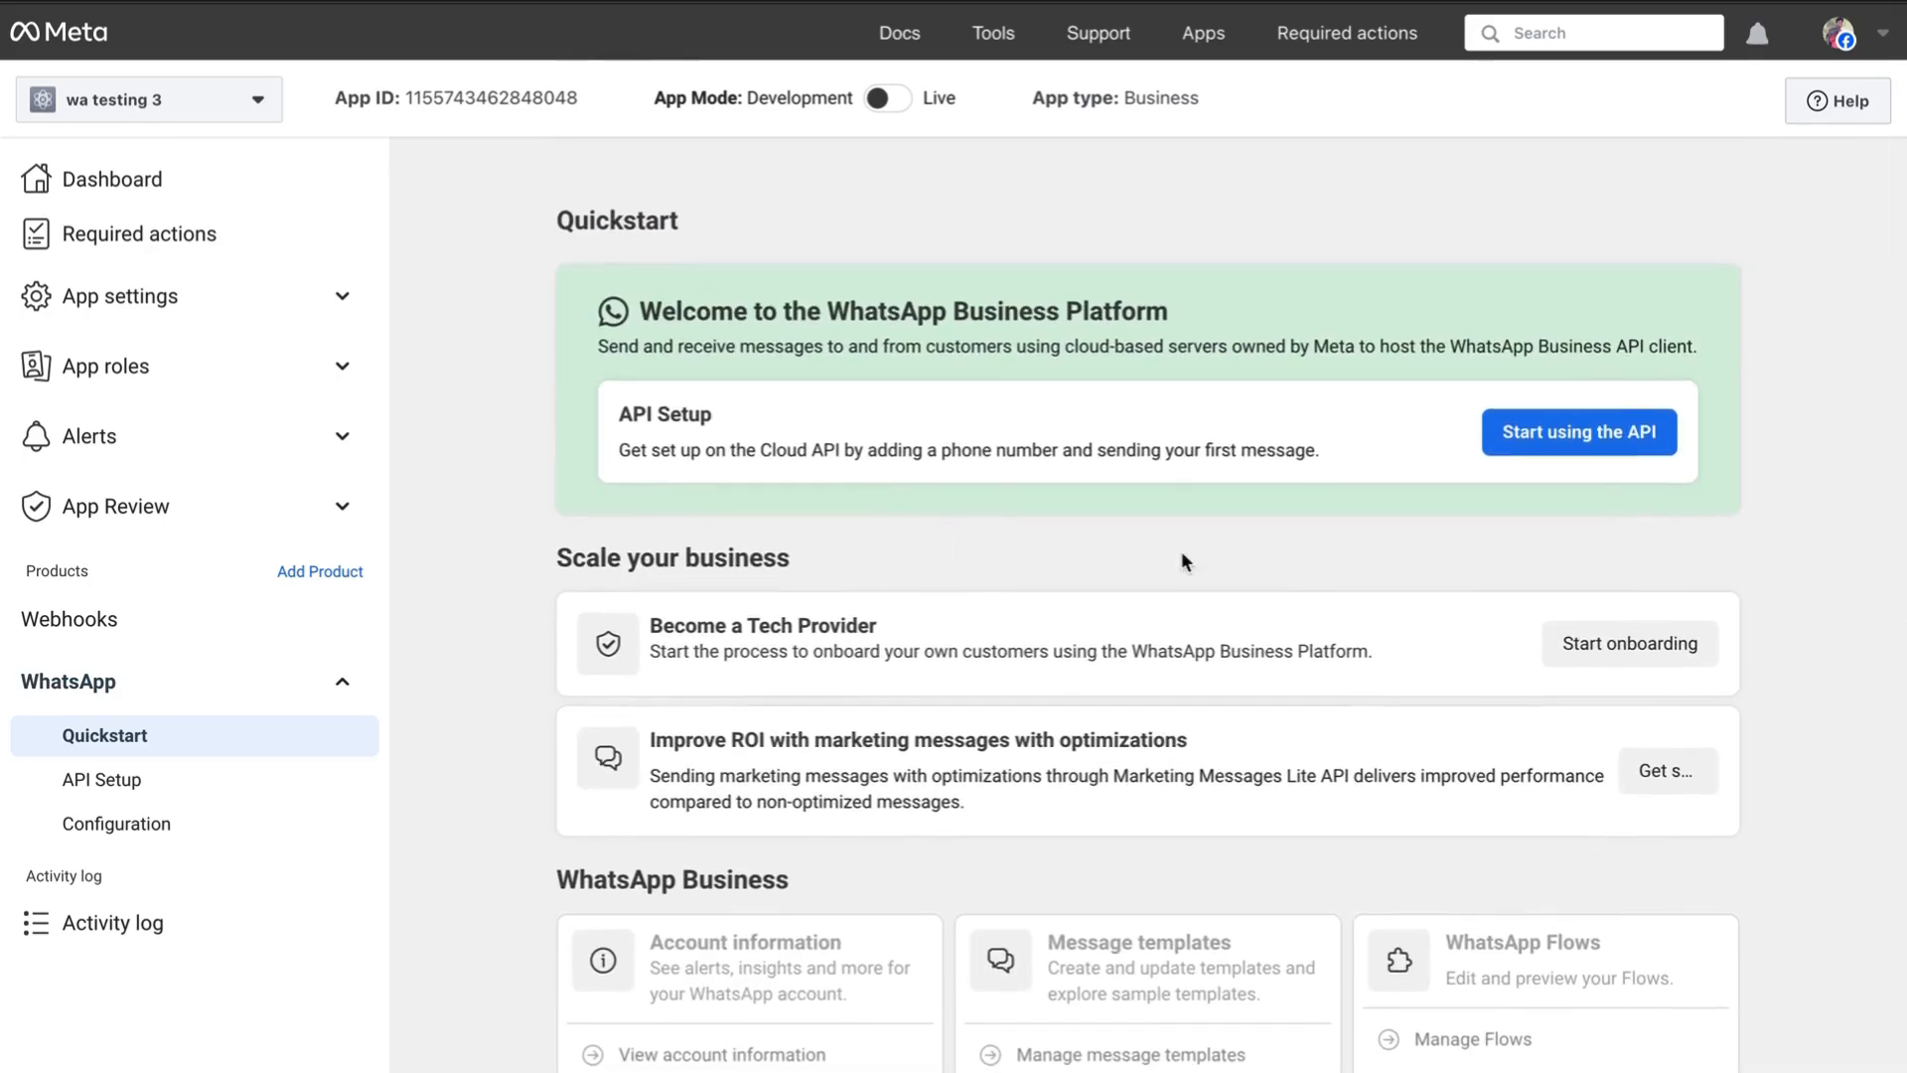
scroll(1243, 559, "up", 1)
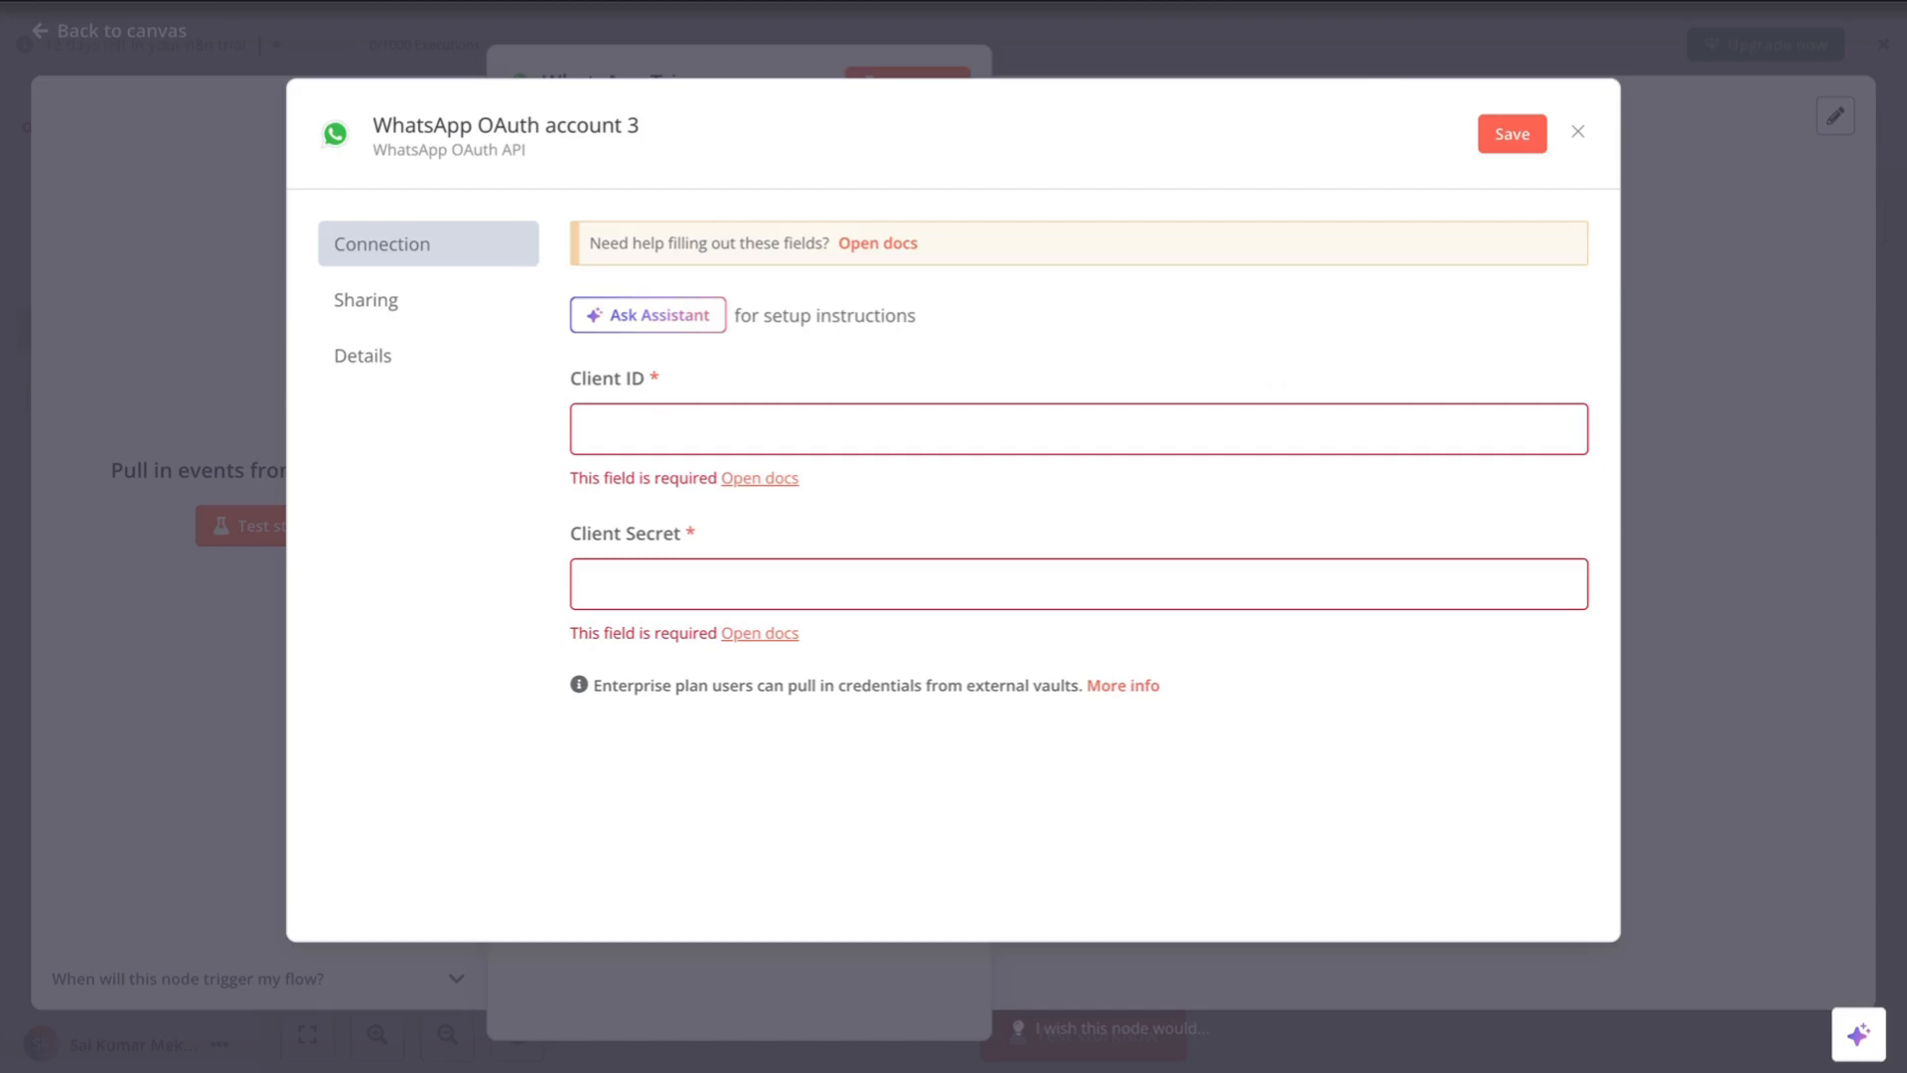
left_click(641, 417)
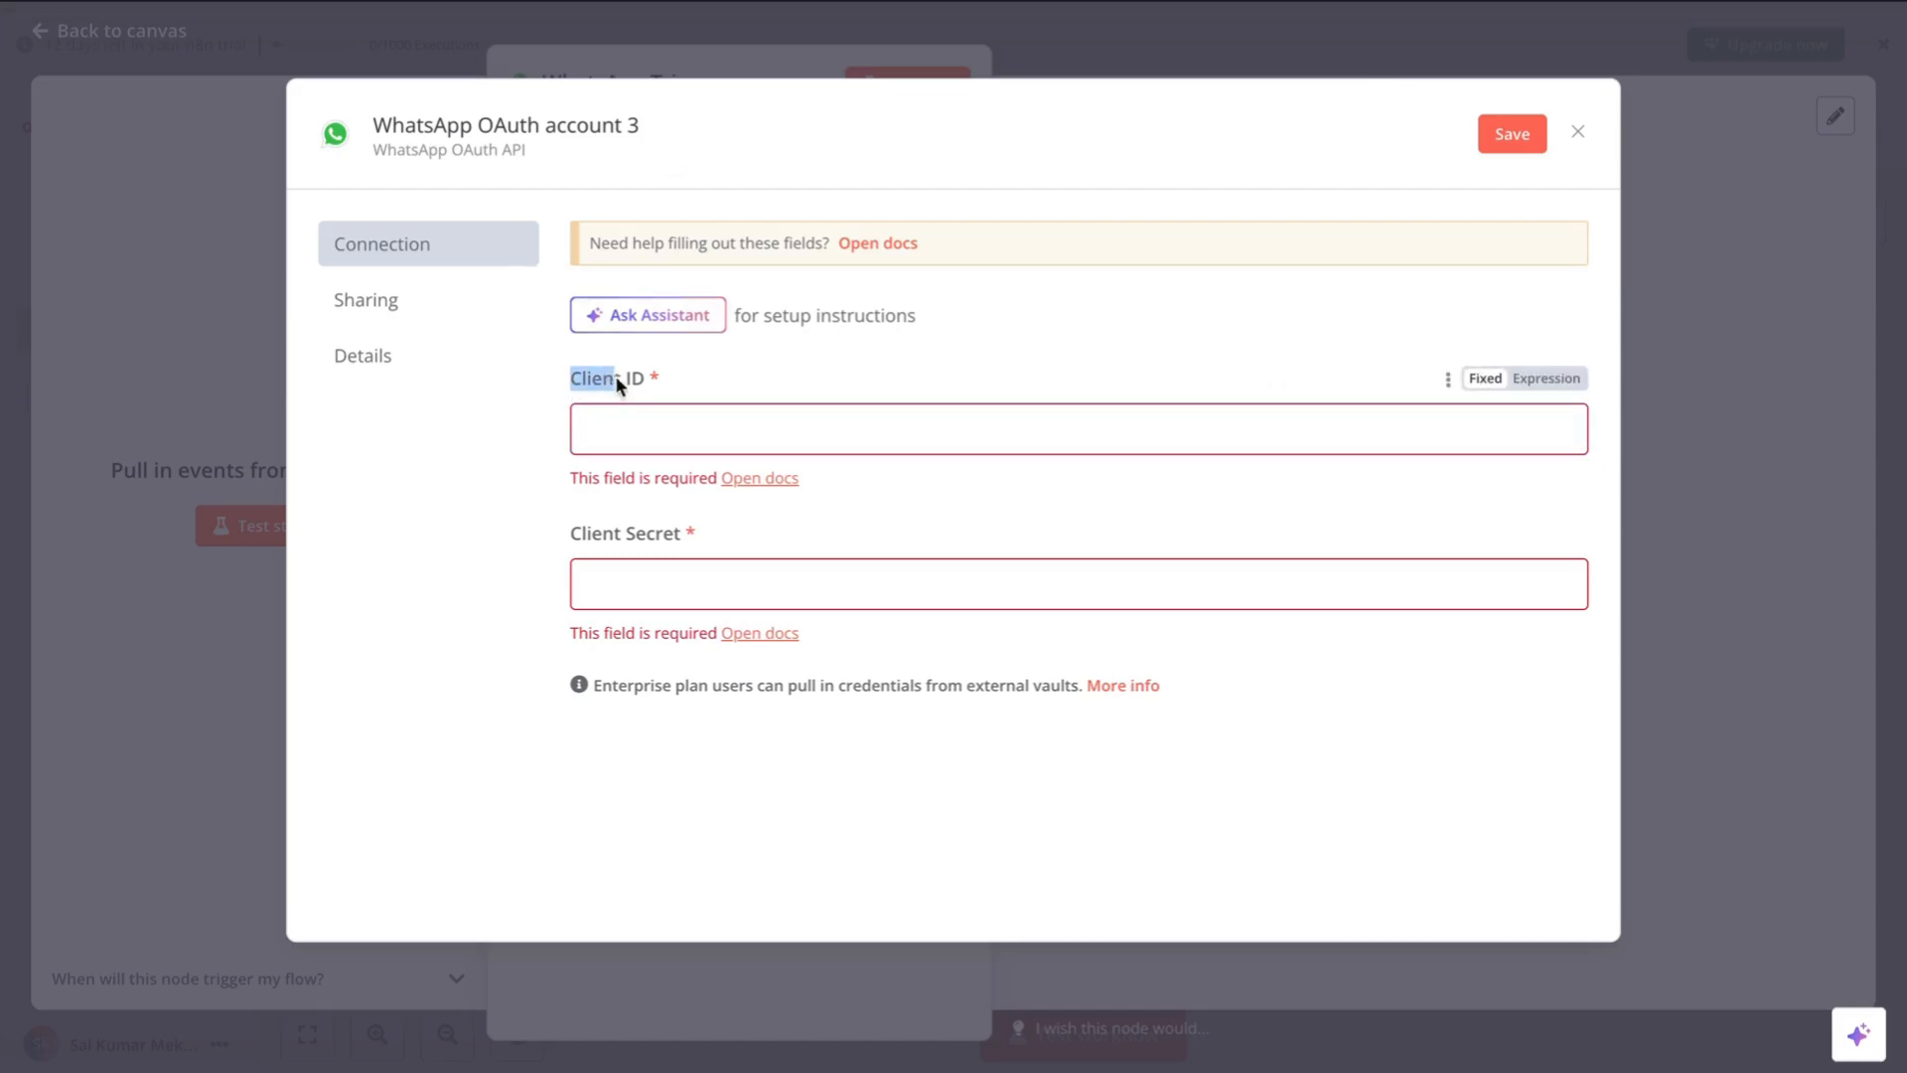
left_click_drag(681, 535, 572, 534)
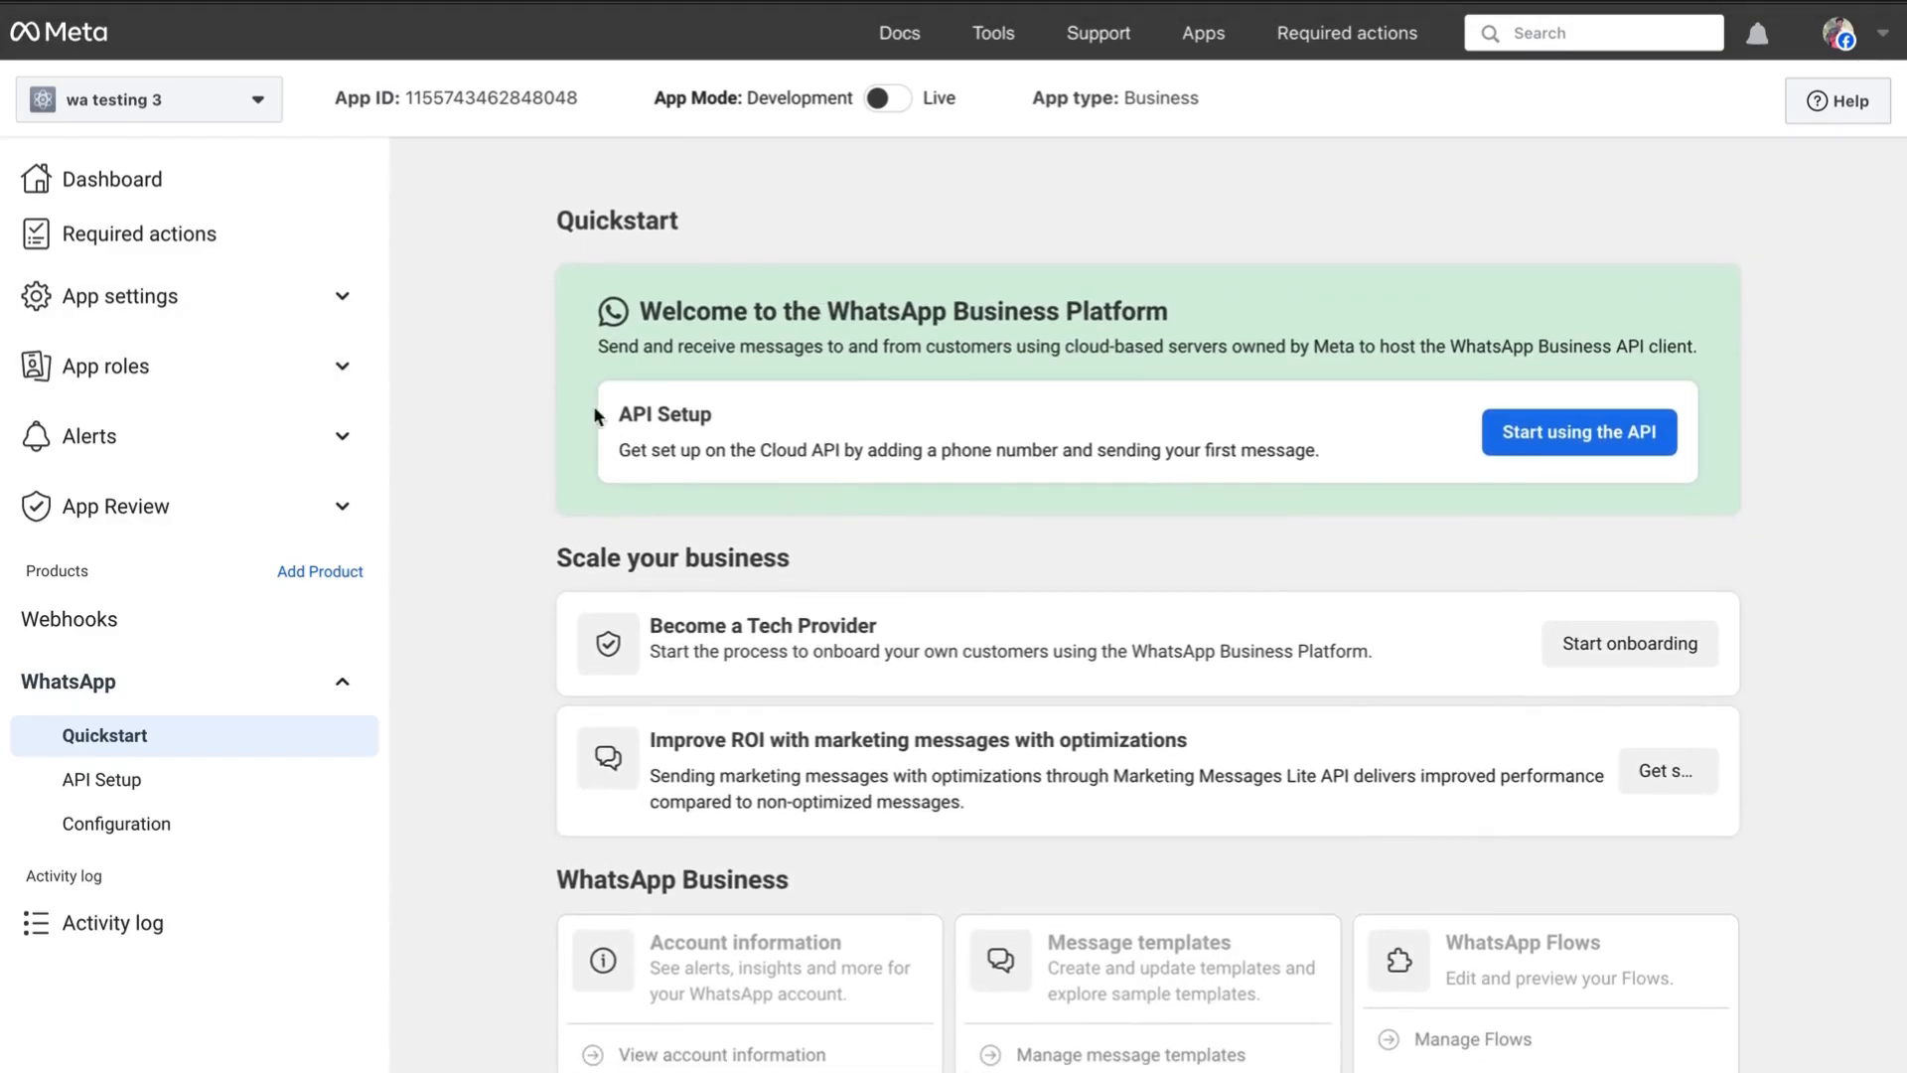
- Copy the app's App ID from Basic app settings in Meta for Developers
left_click(336, 296)
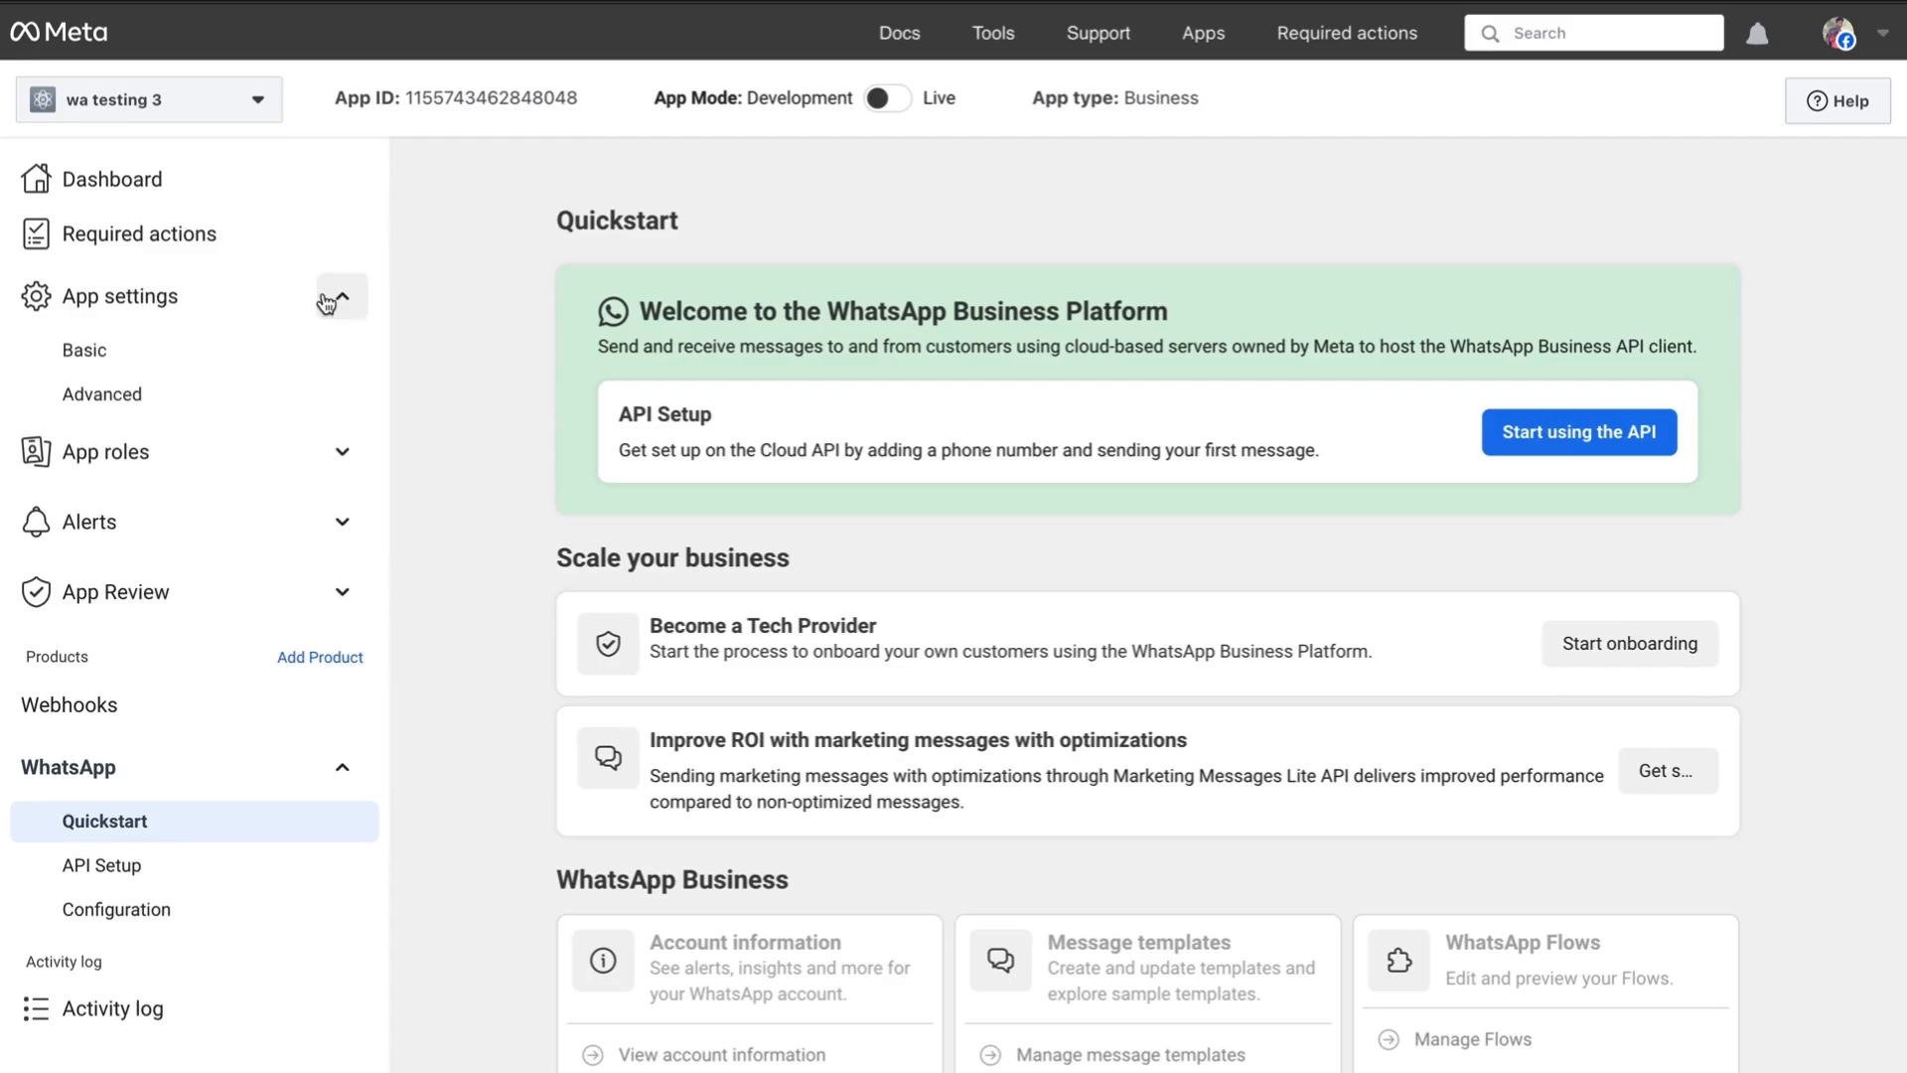
left_click(103, 365)
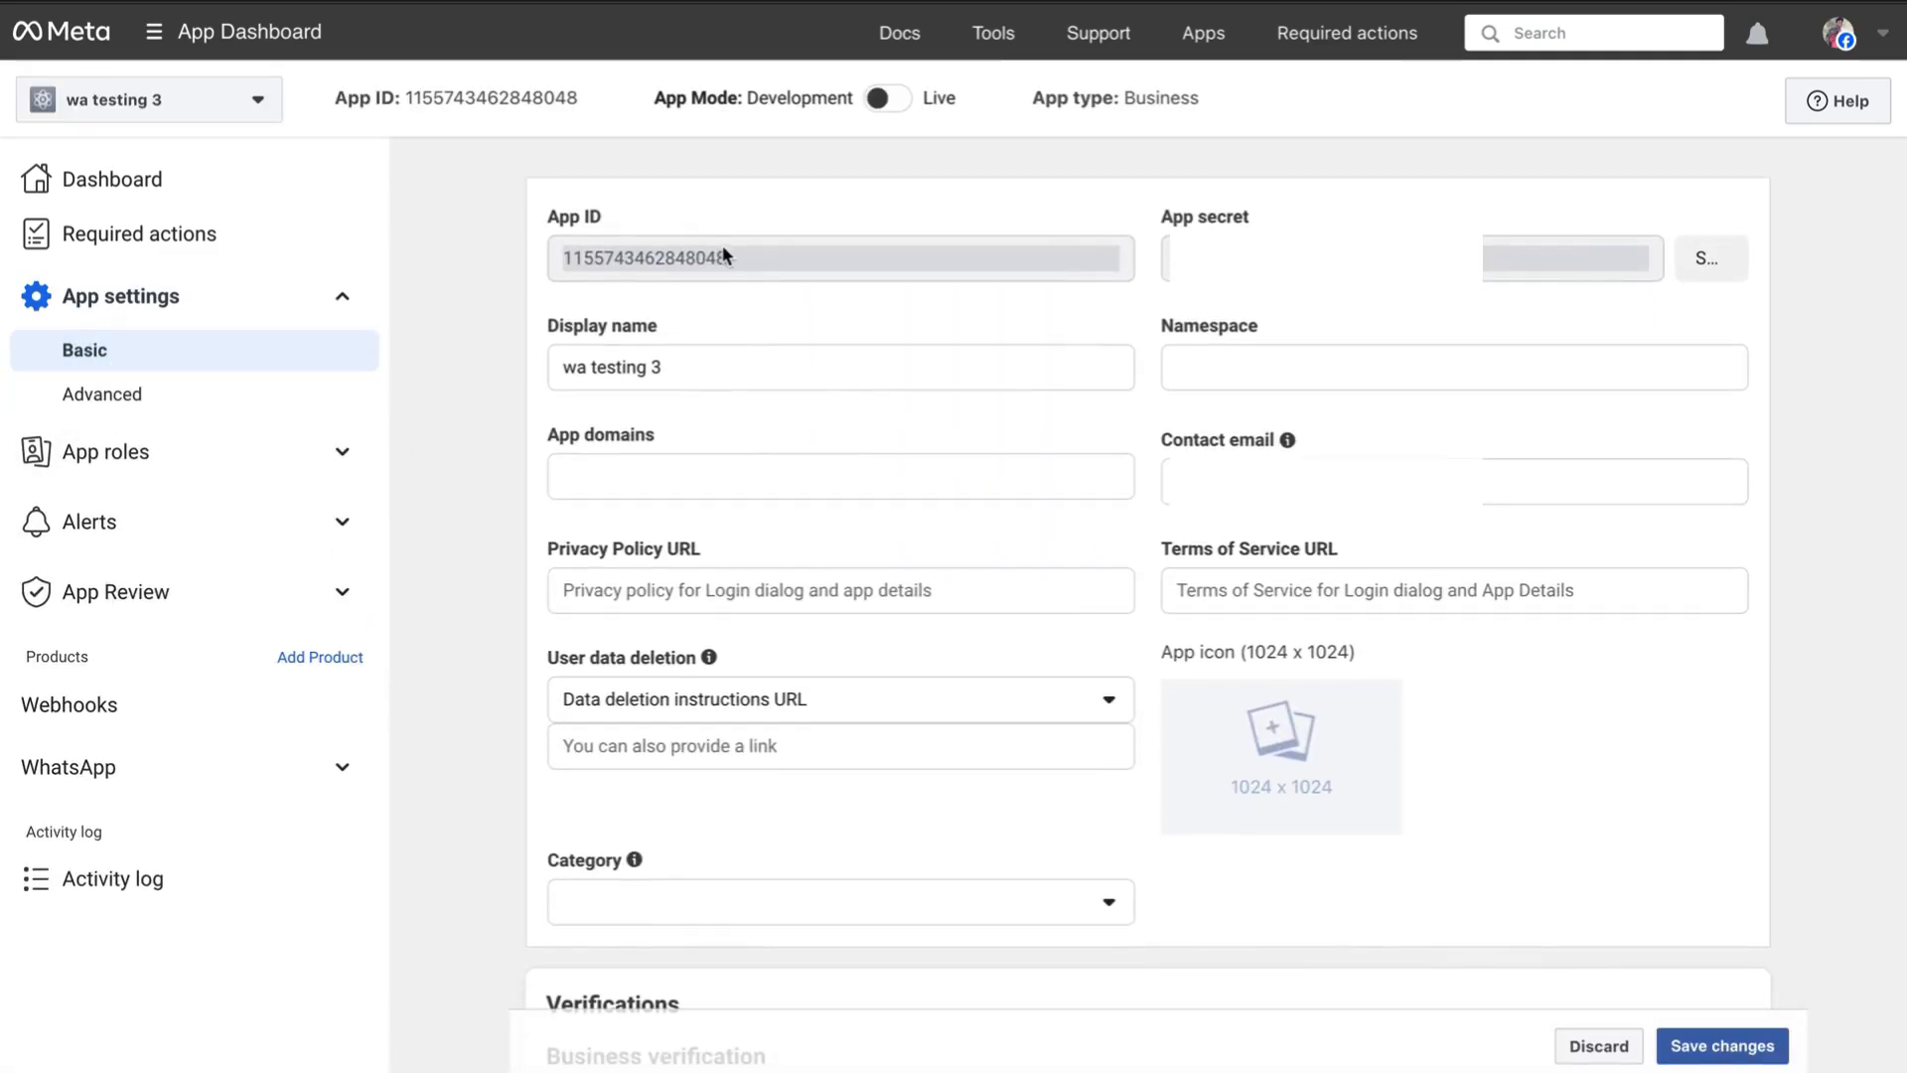
left_click_drag(727, 257, 554, 260)
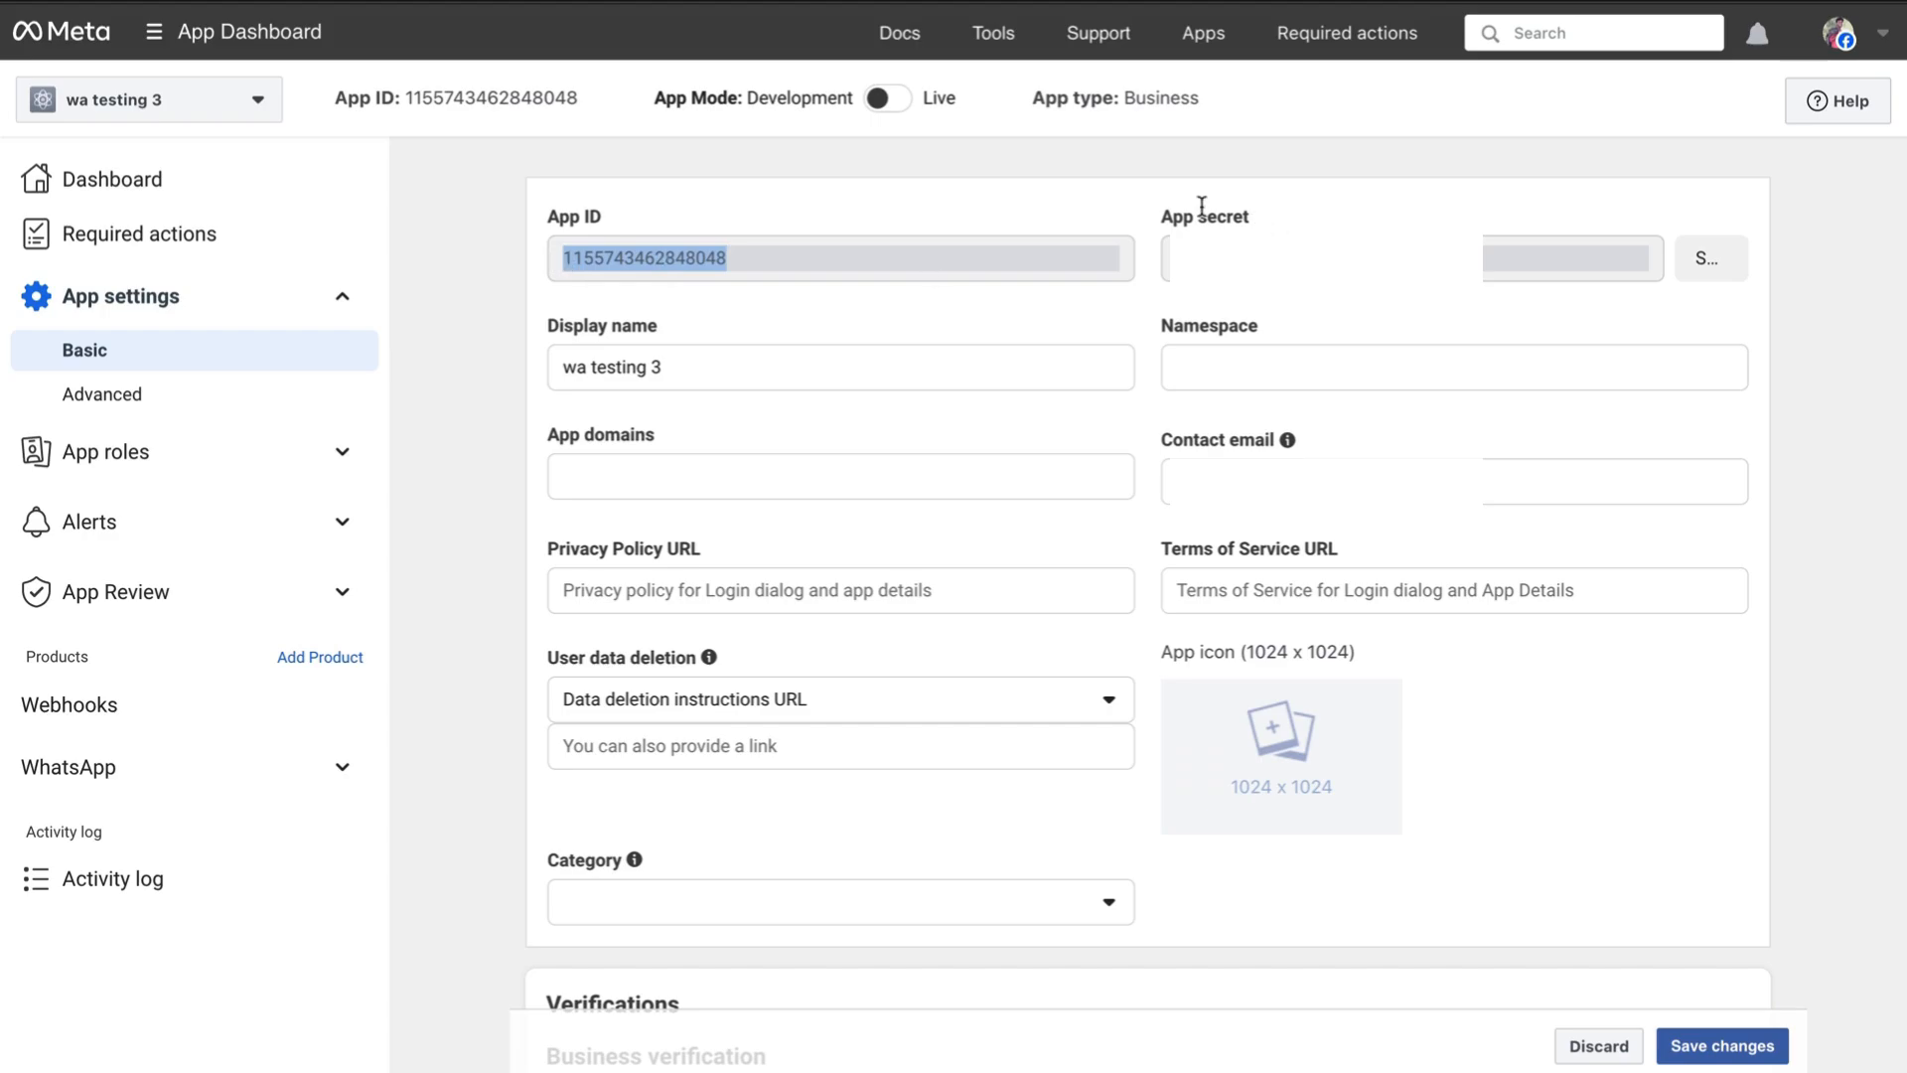
left_click_drag(1158, 220, 1250, 219)
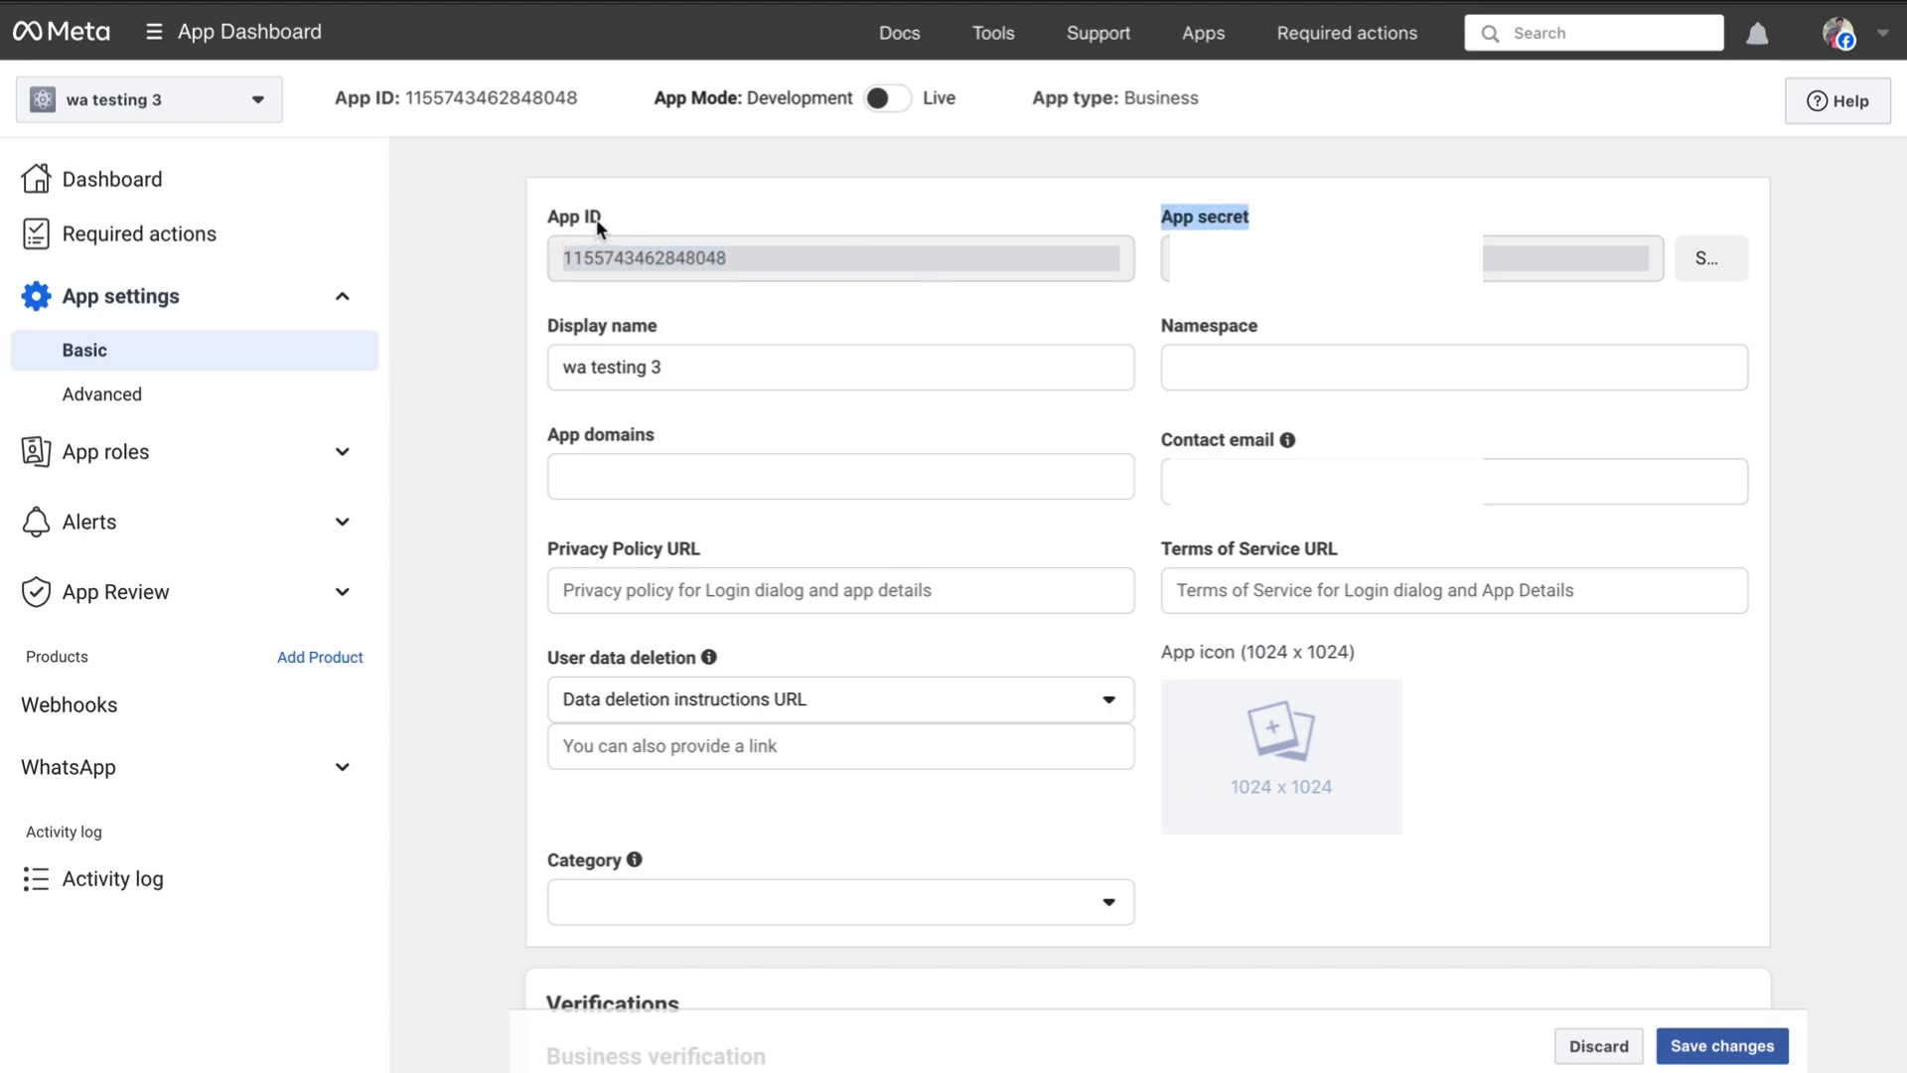
left_click_drag(602, 223, 548, 222)
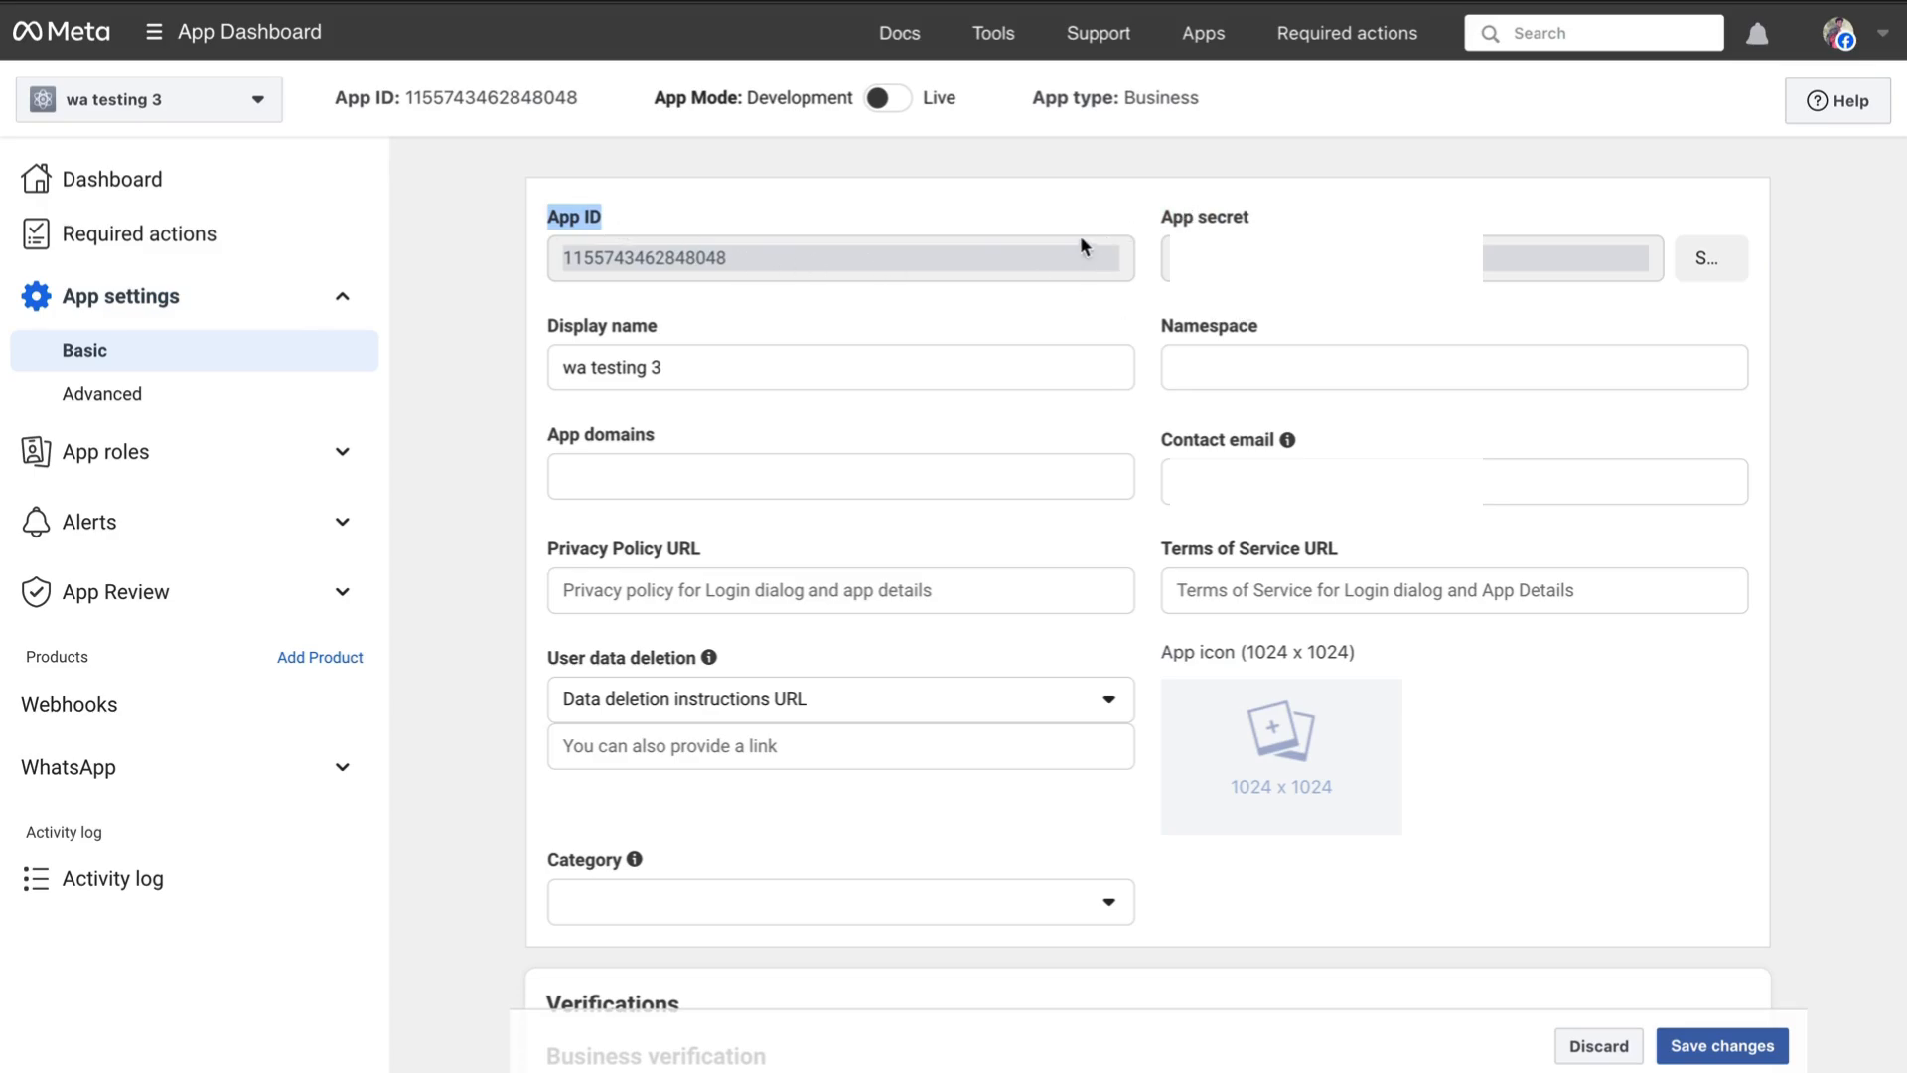
double_click(724, 260)
key("ctrl+c")
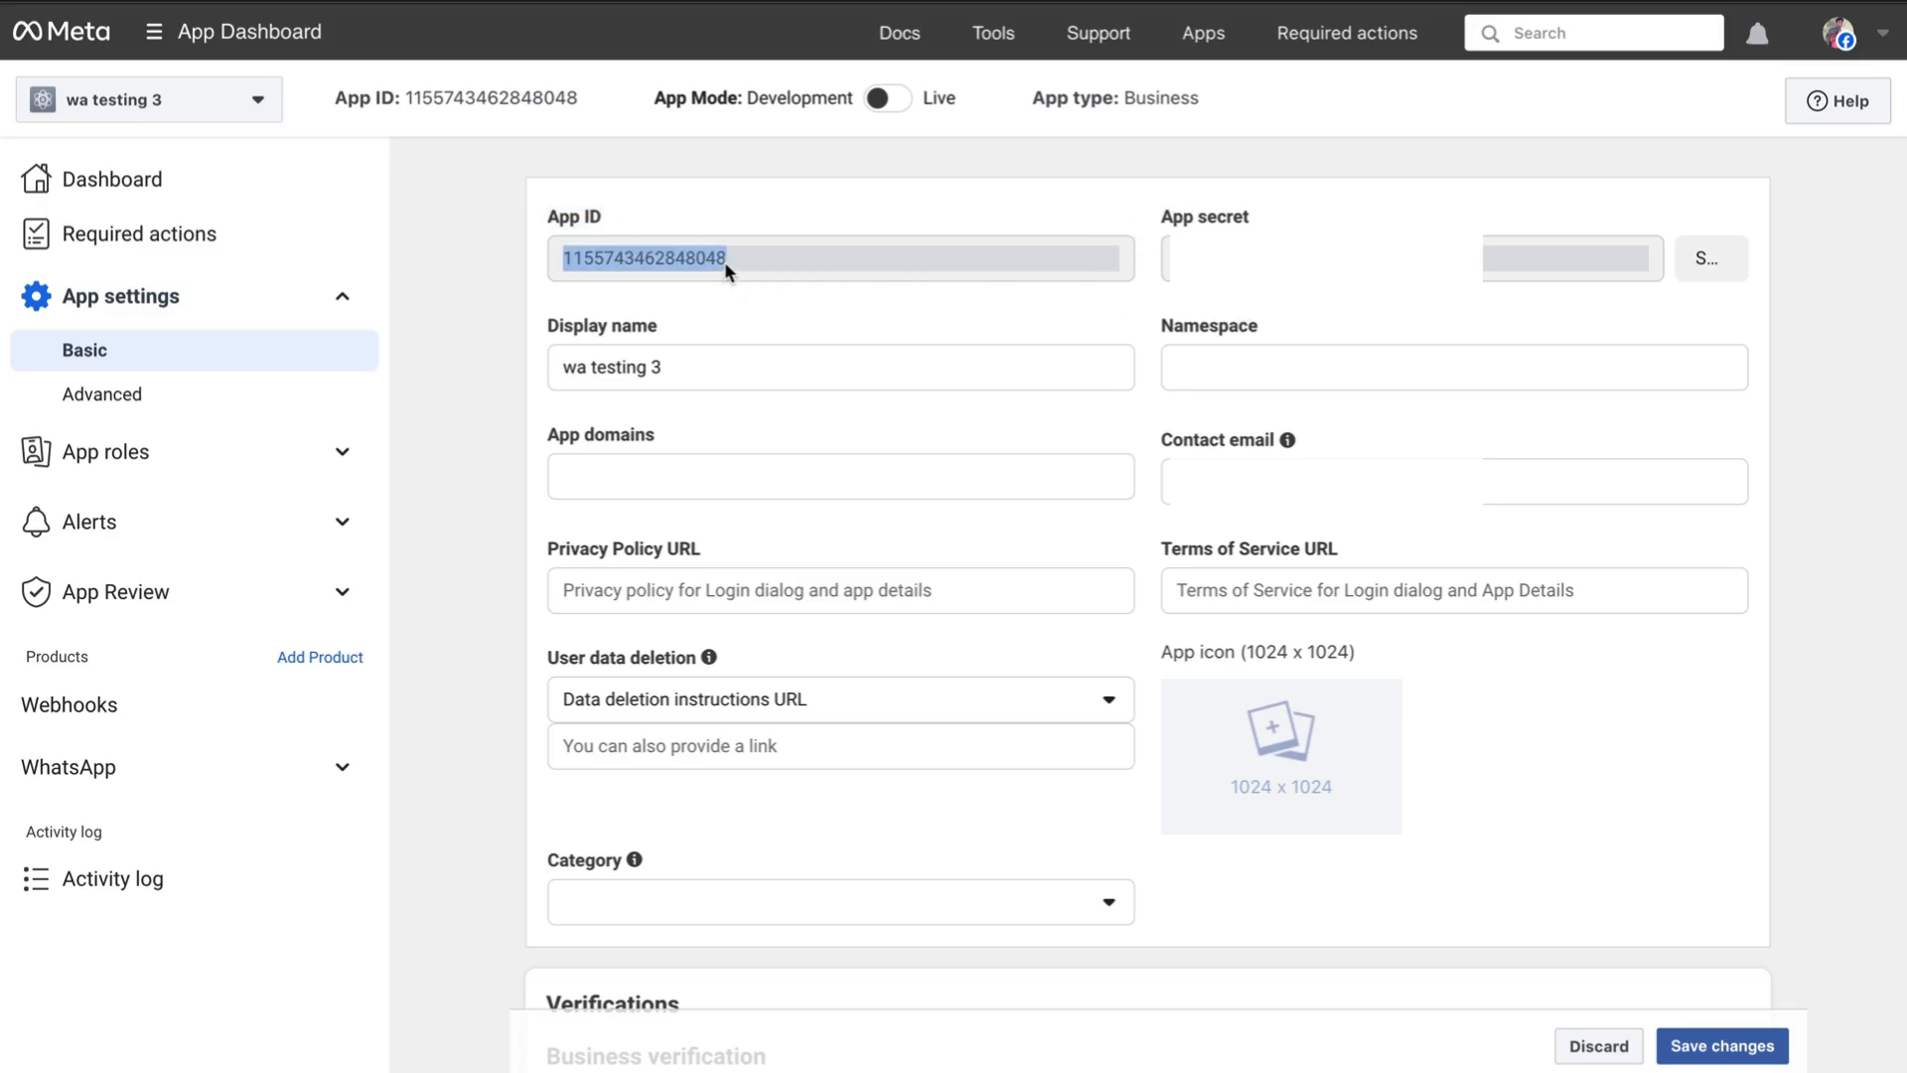
key("alt+Tab")
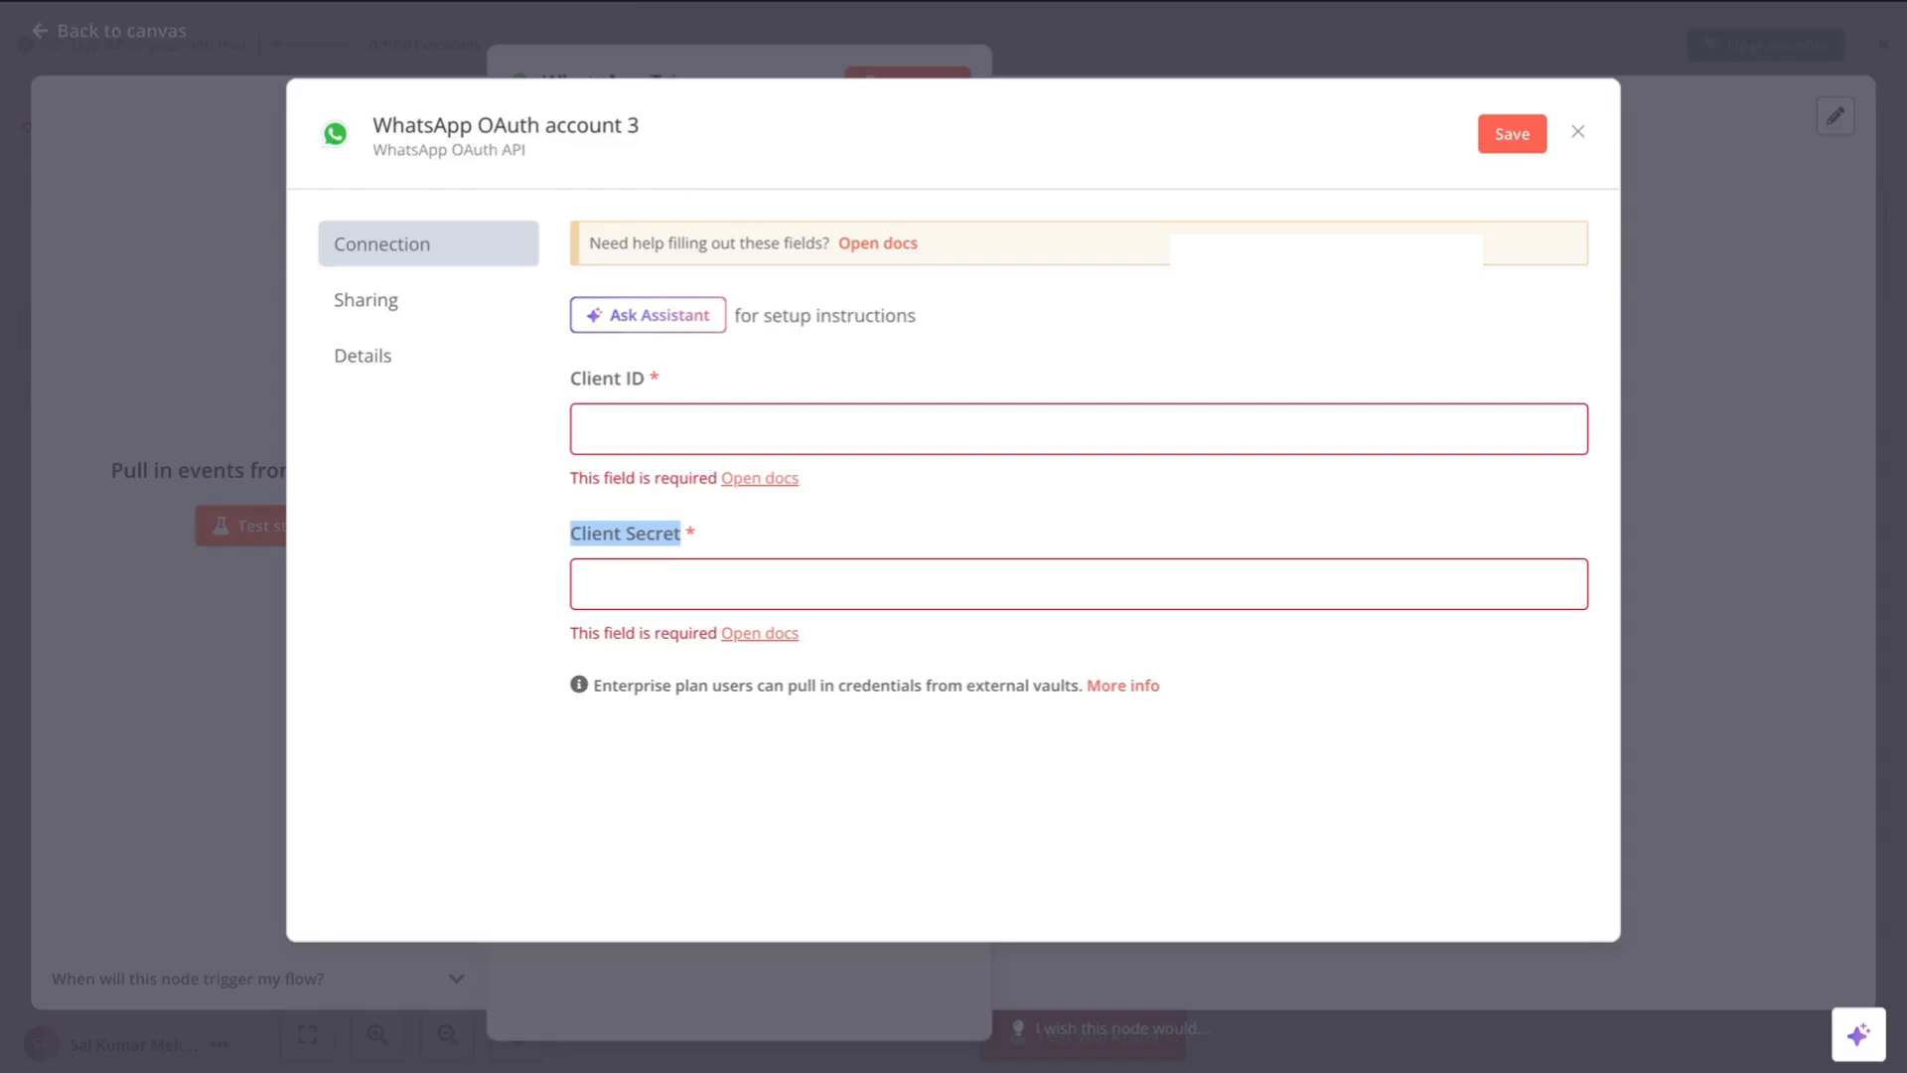
- Paste the App ID into Client ID and reveal the Meta App secret for copying
left_click(652, 430)
key("ctrl+v")
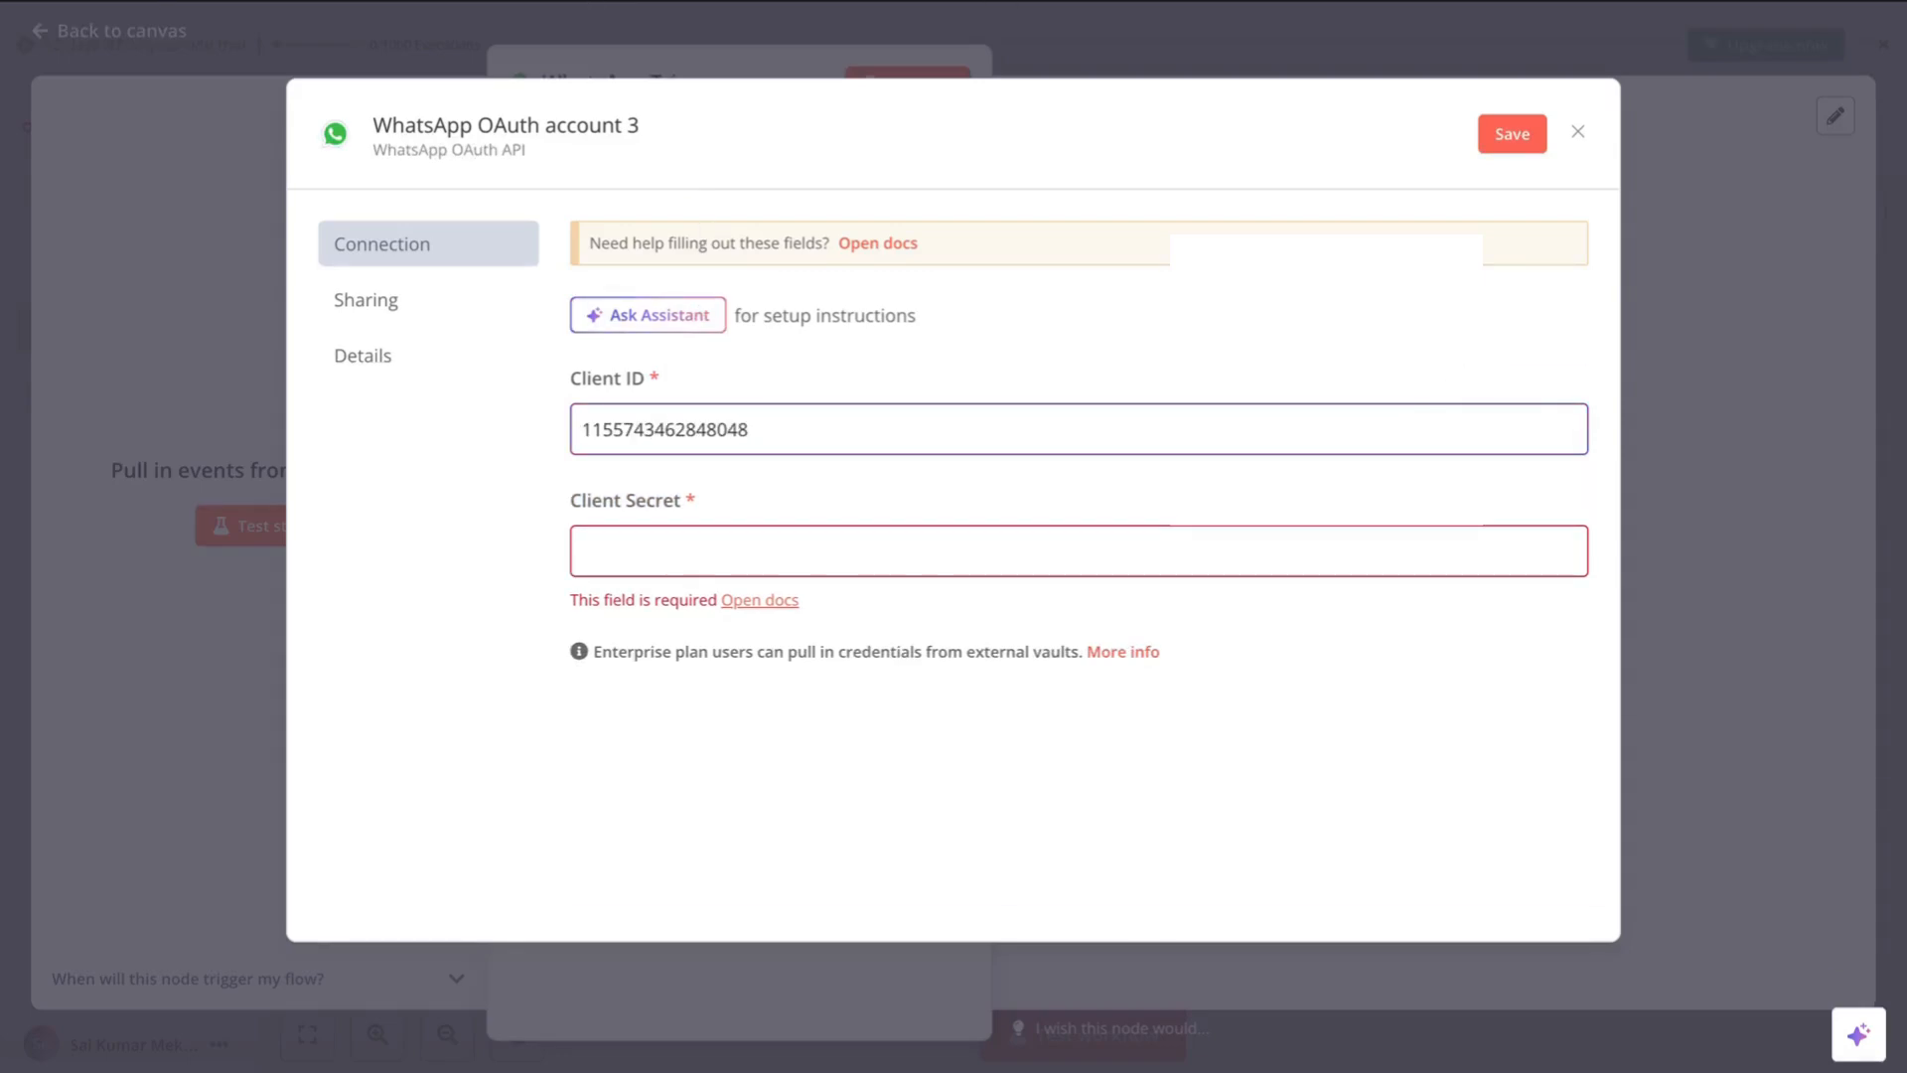
key("alt+Tab")
left_click(1700, 258)
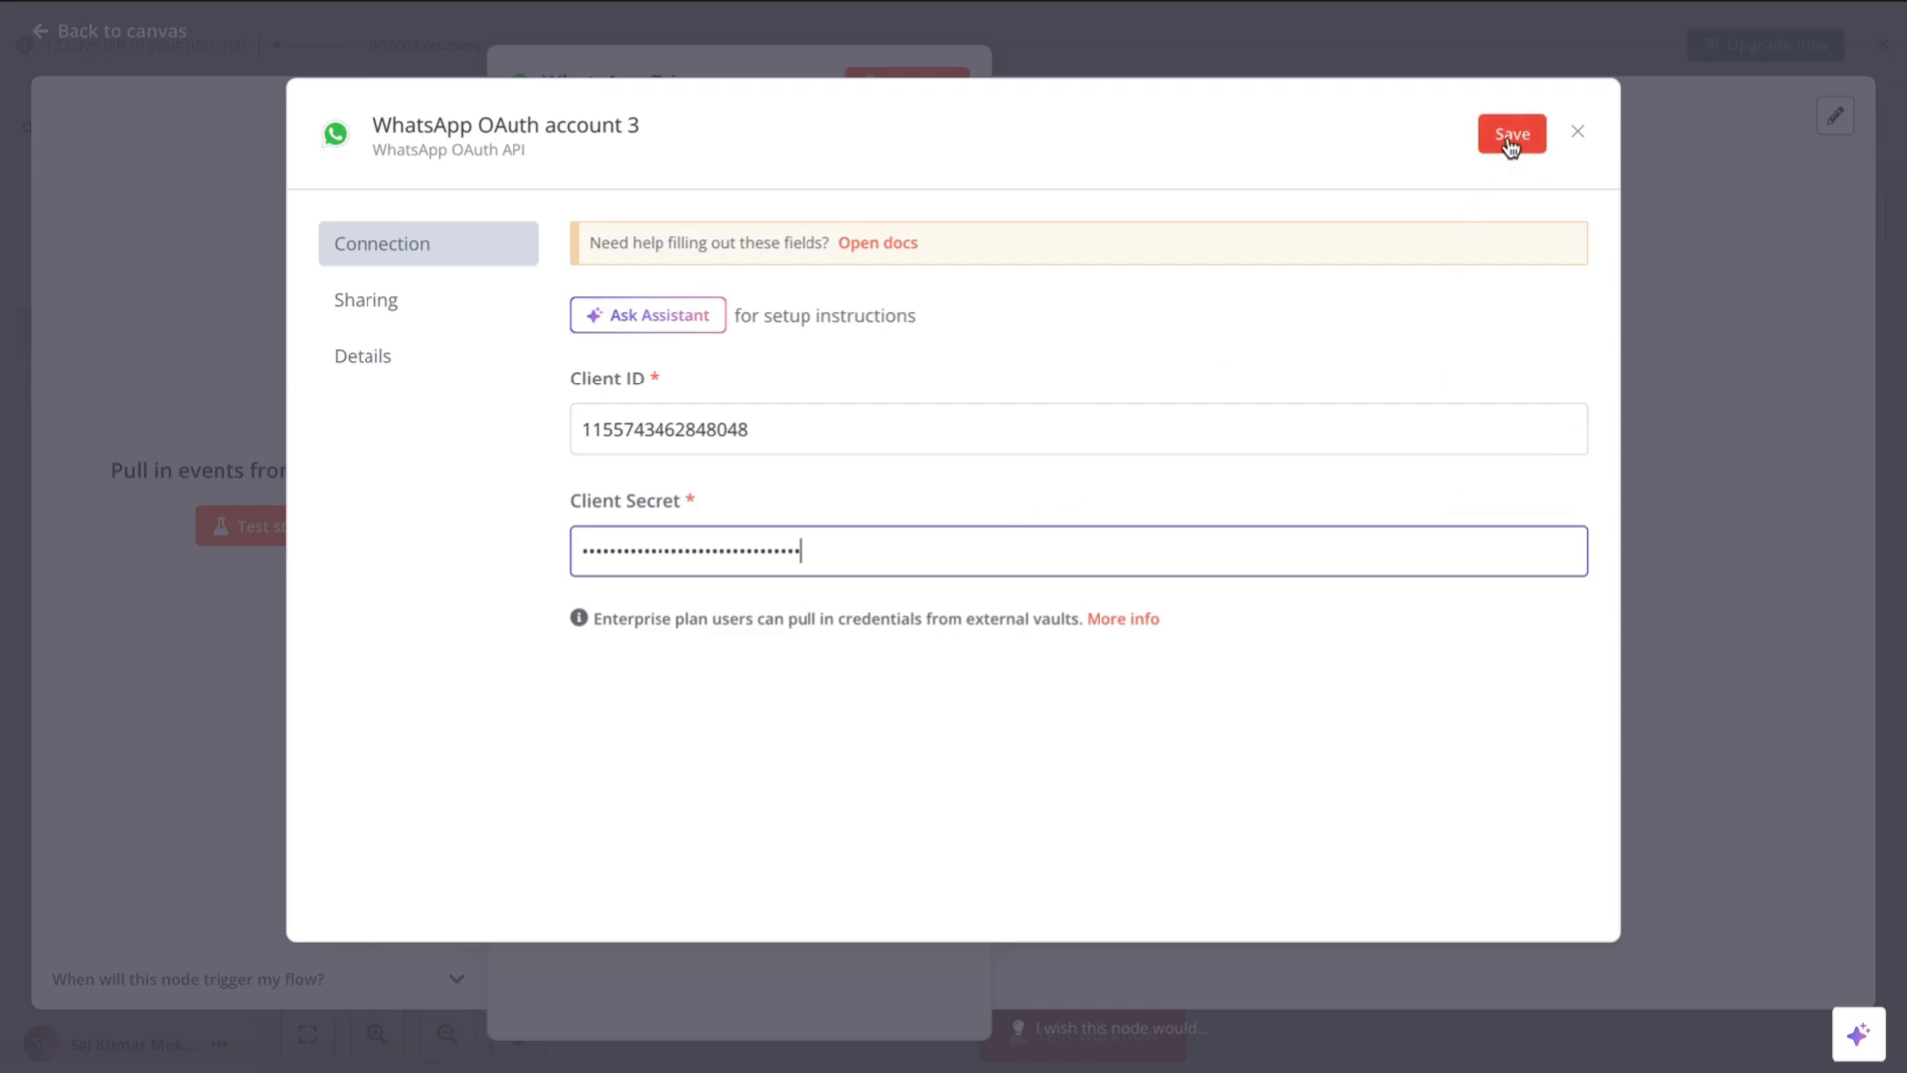
- Save the WhatsApp OAuth account 3 credential and close its form
left_click(1511, 139)
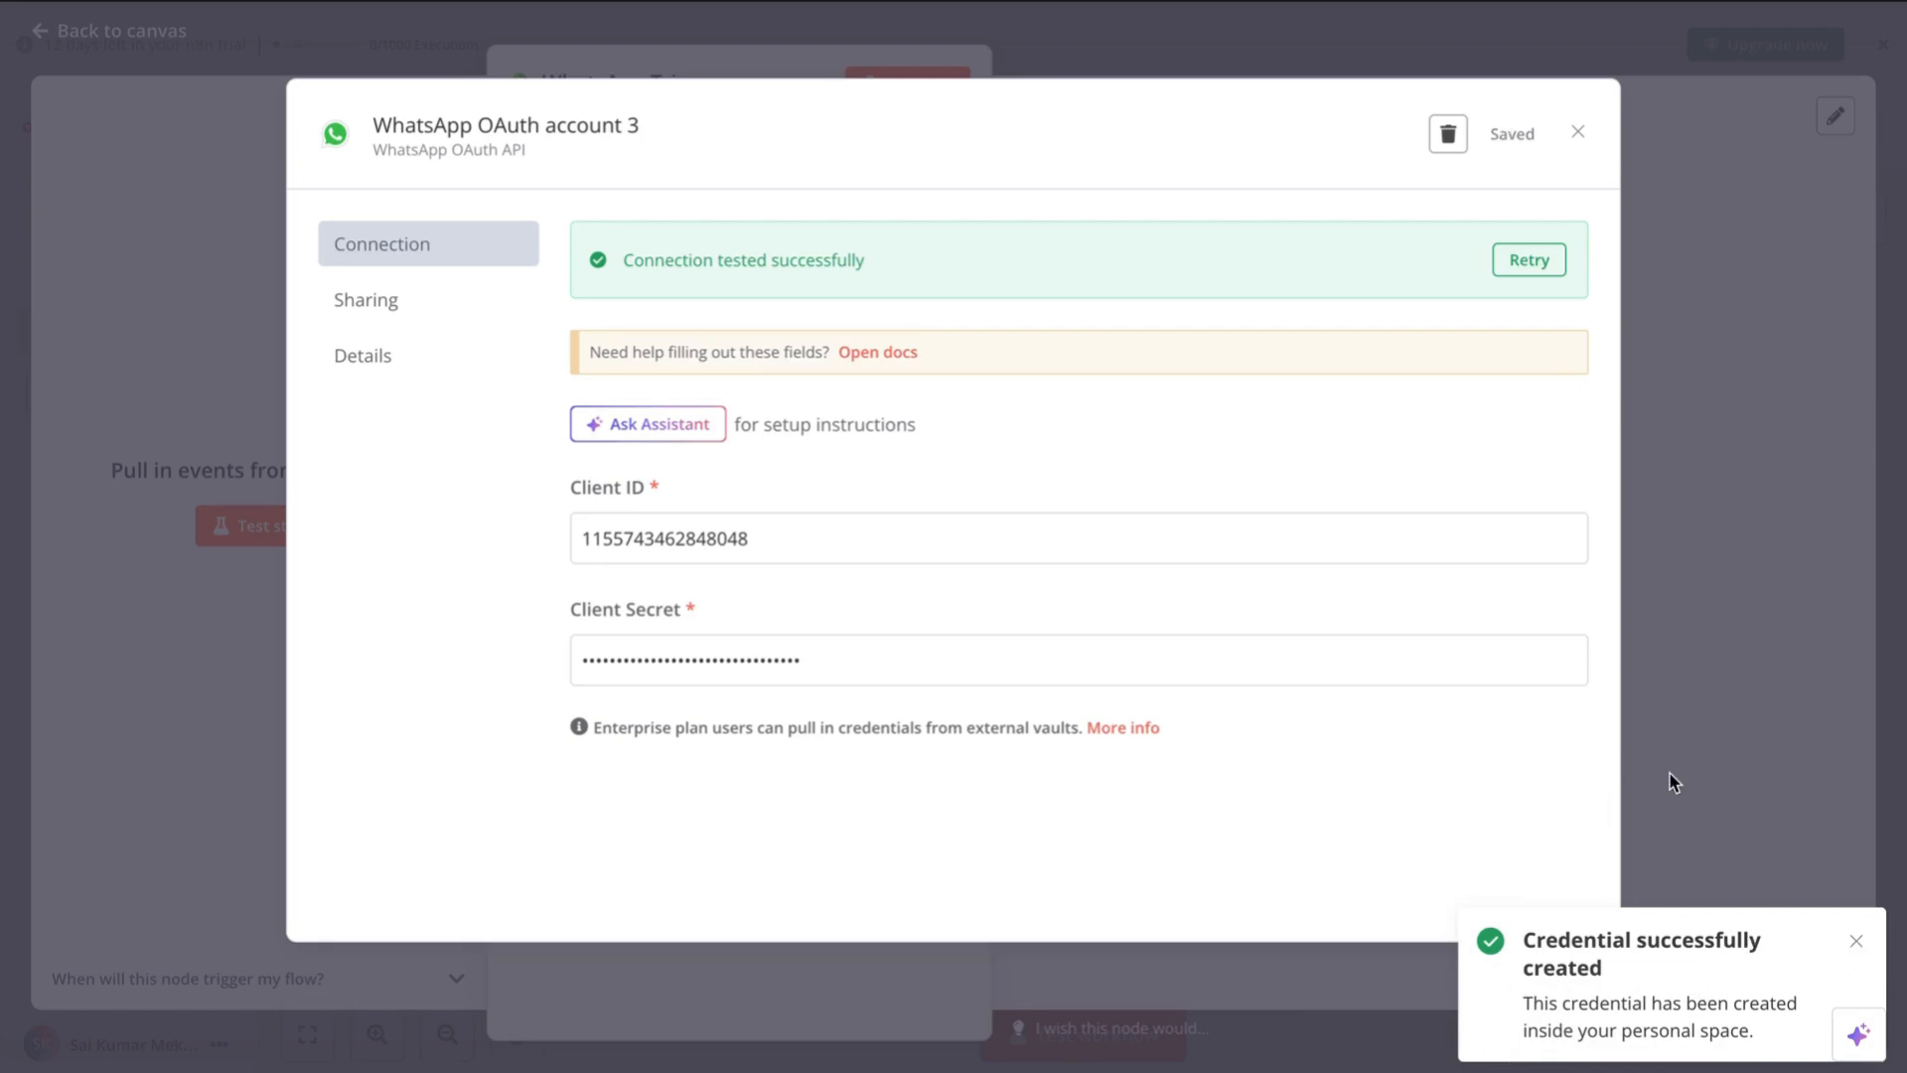
left_click(1856, 941)
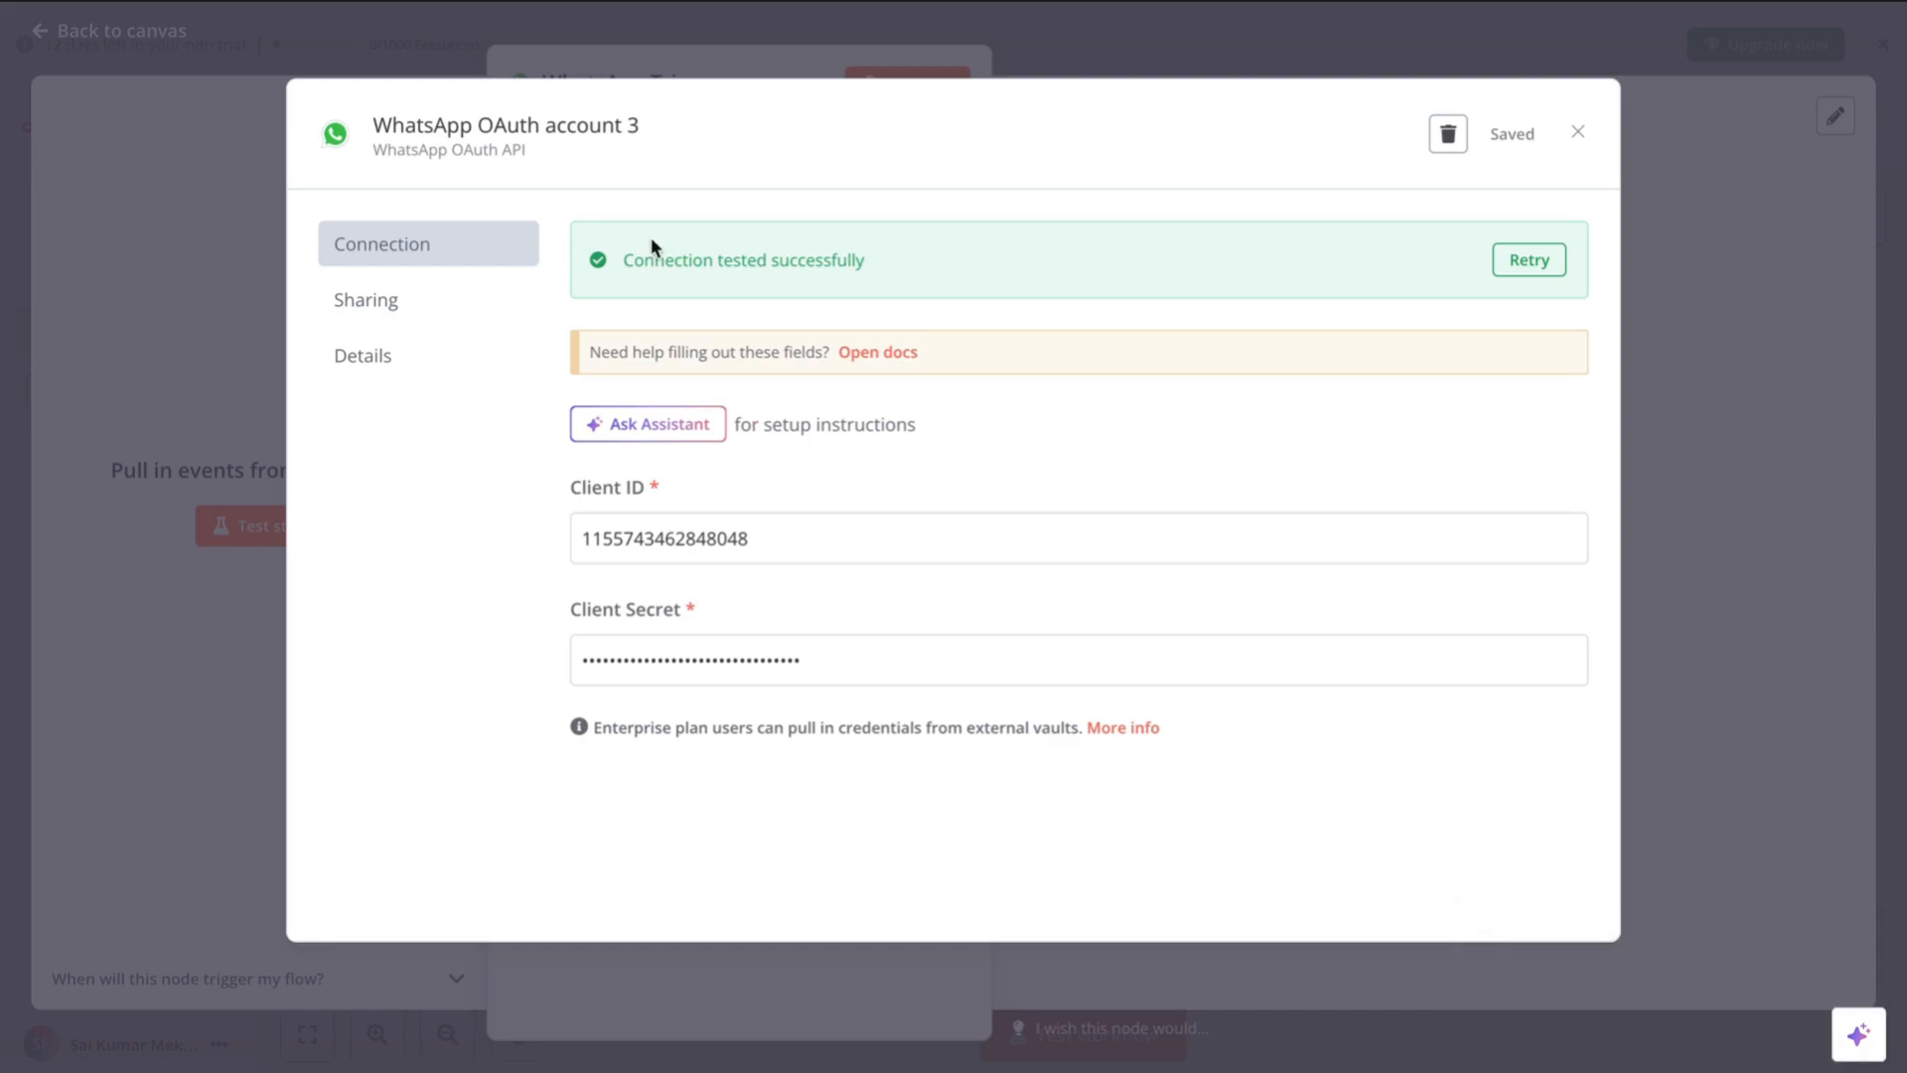
left_click(1575, 135)
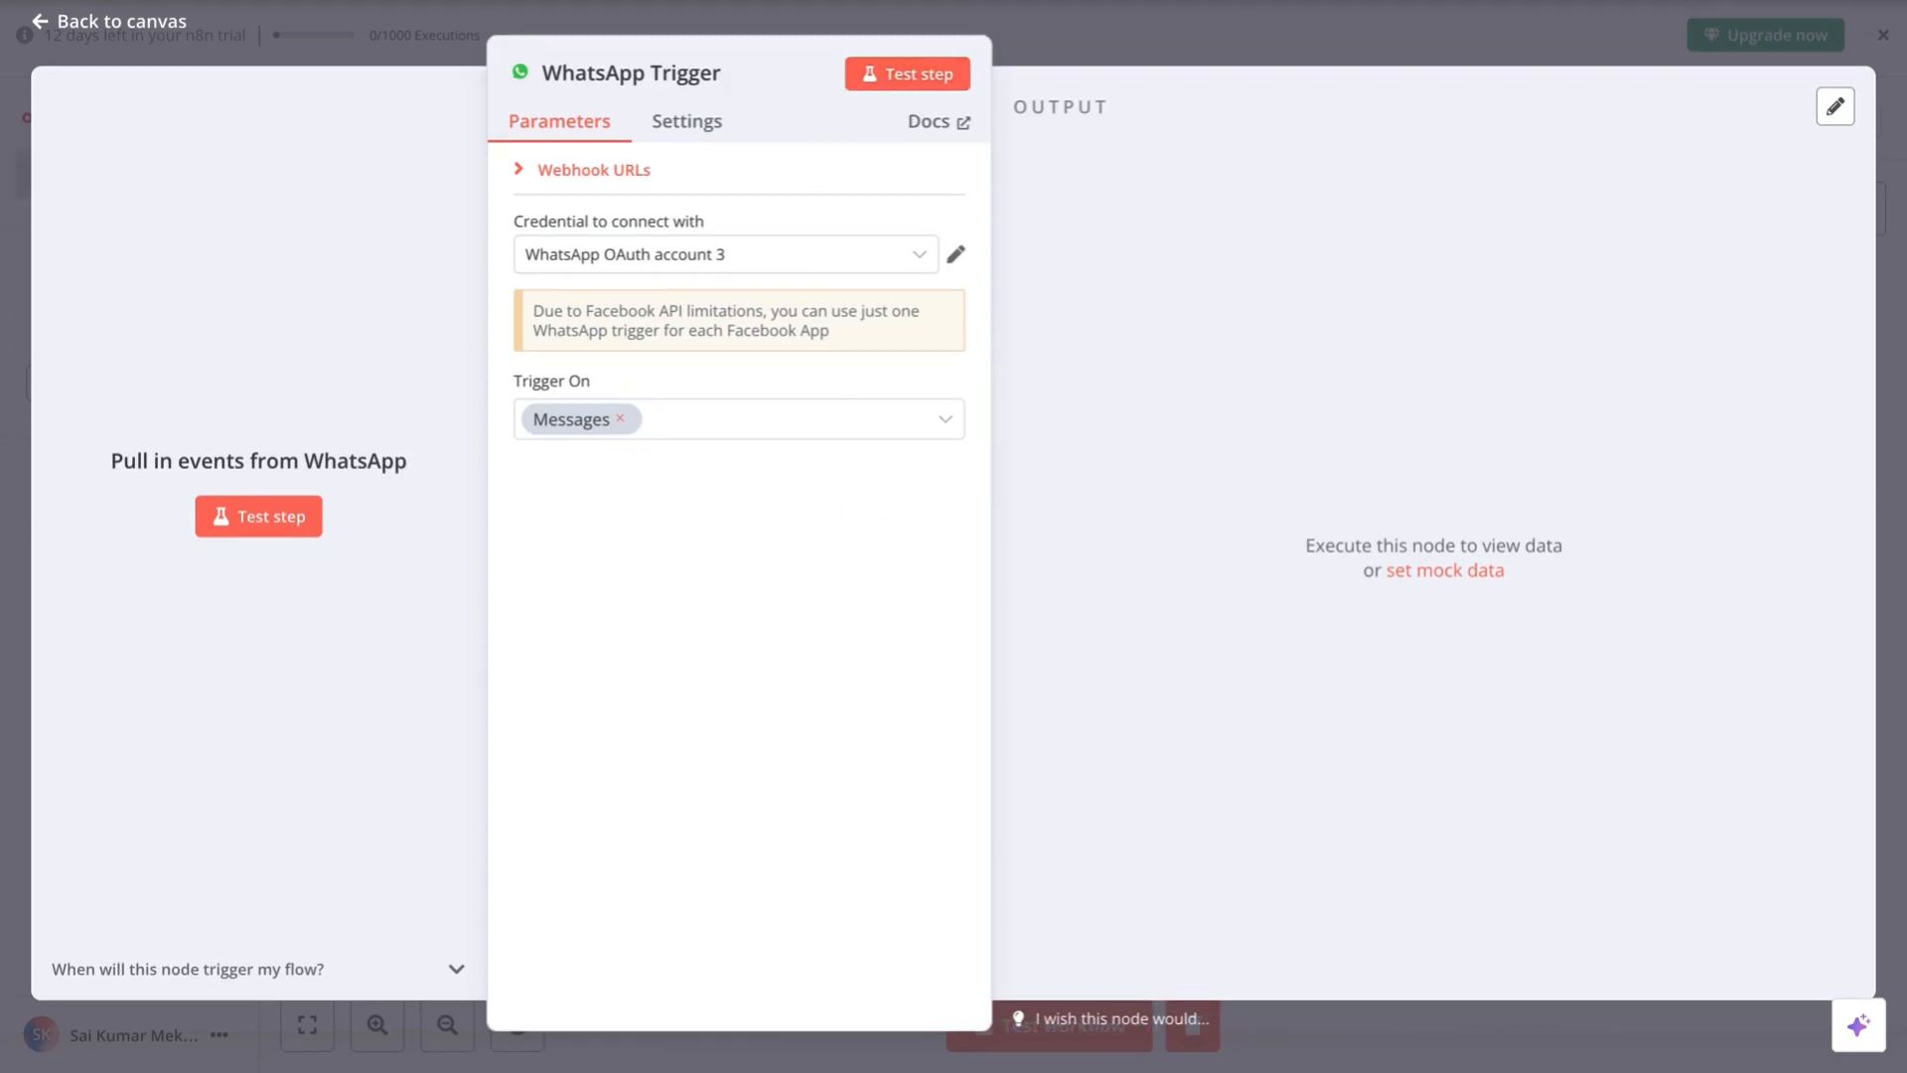
- Open the WhatsApp API Setup page from the app dashboard
left_click(775, 1)
scroll(761, 296, "up", 3)
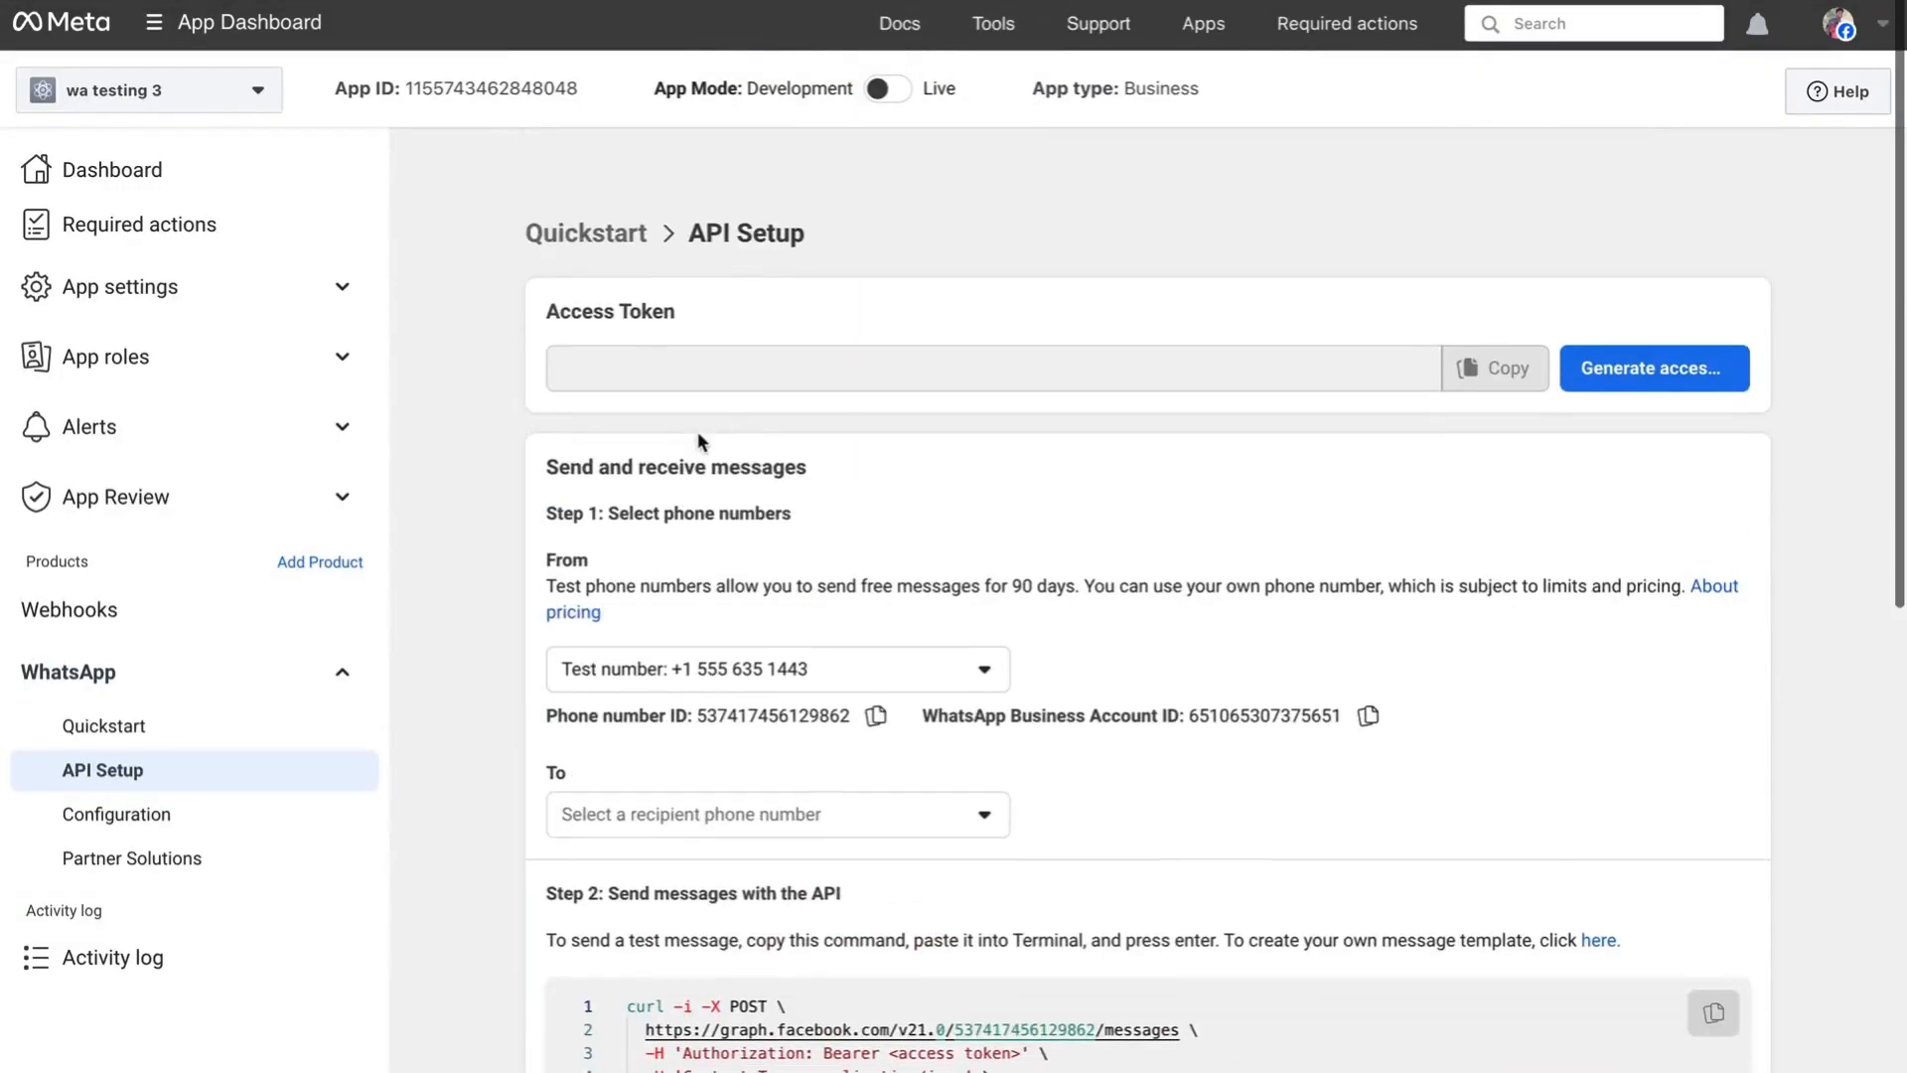
left_click(226, 193)
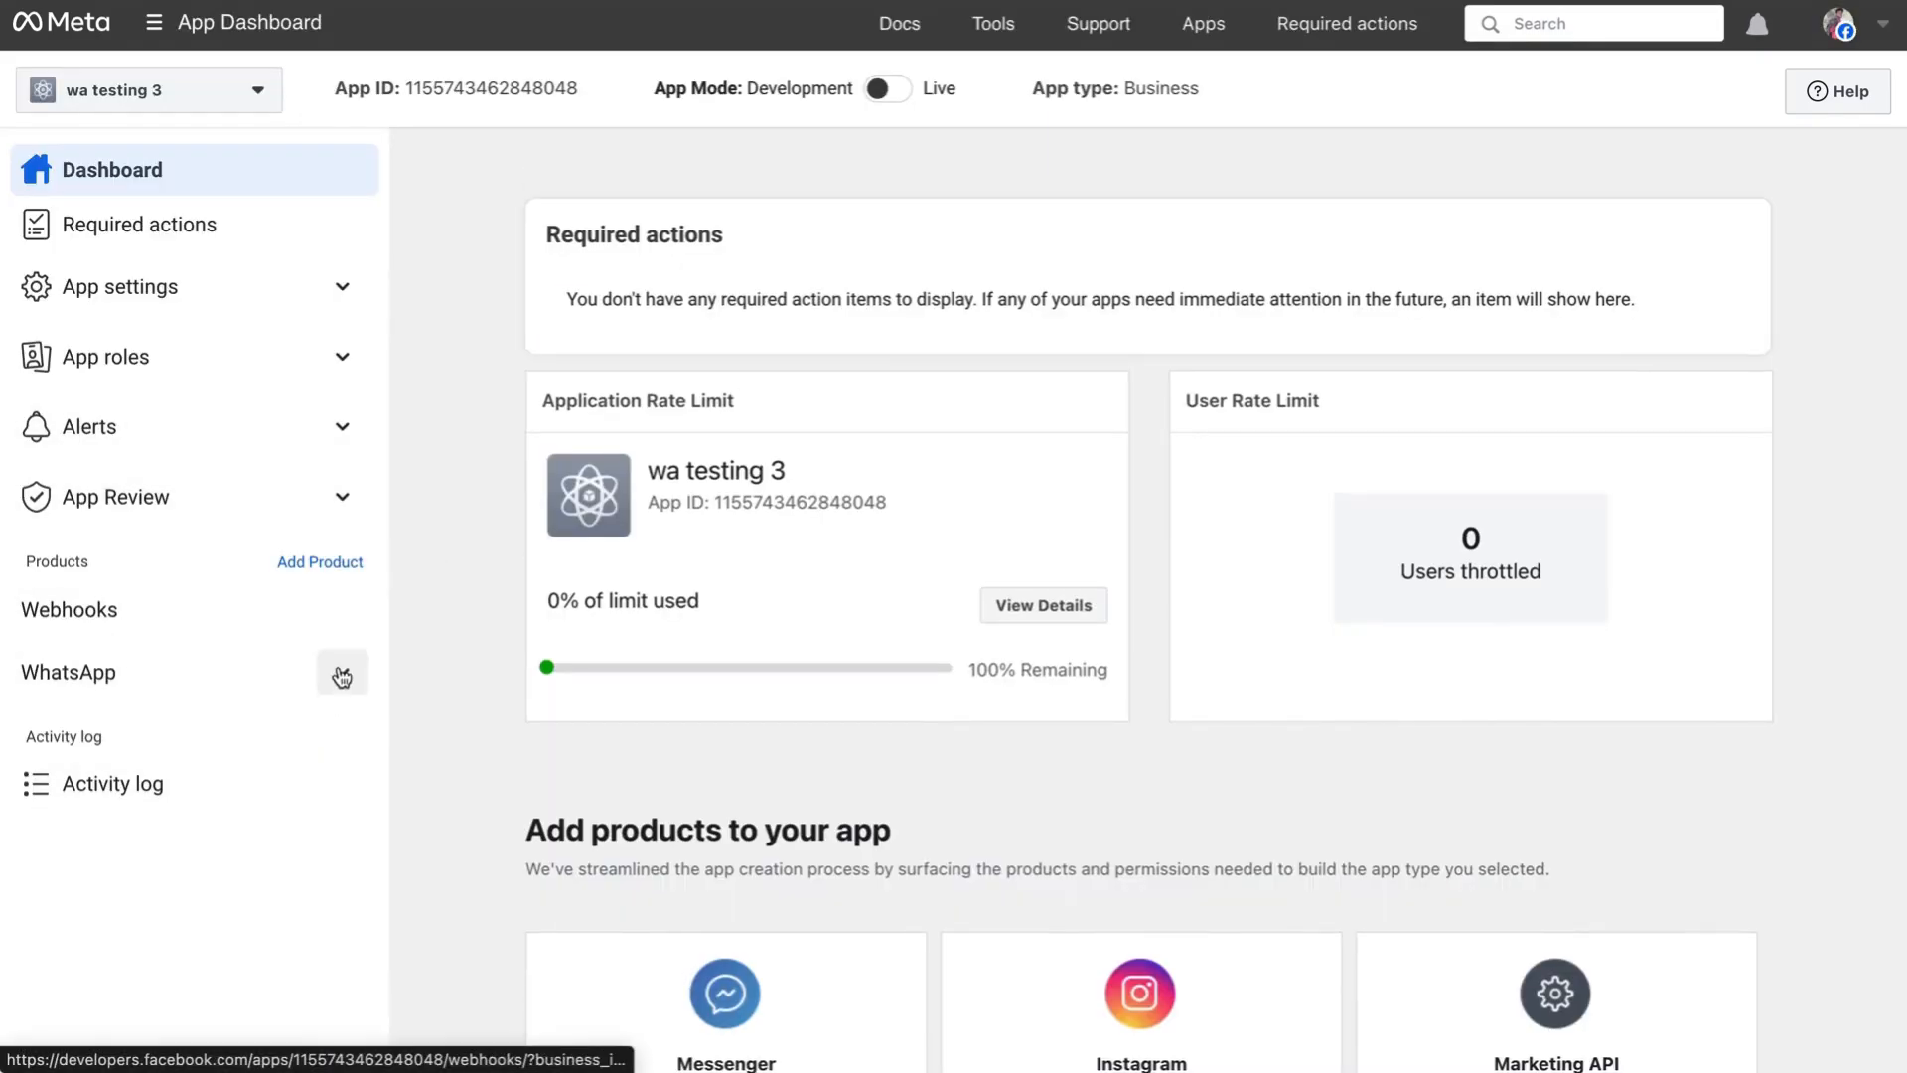
left_click(347, 675)
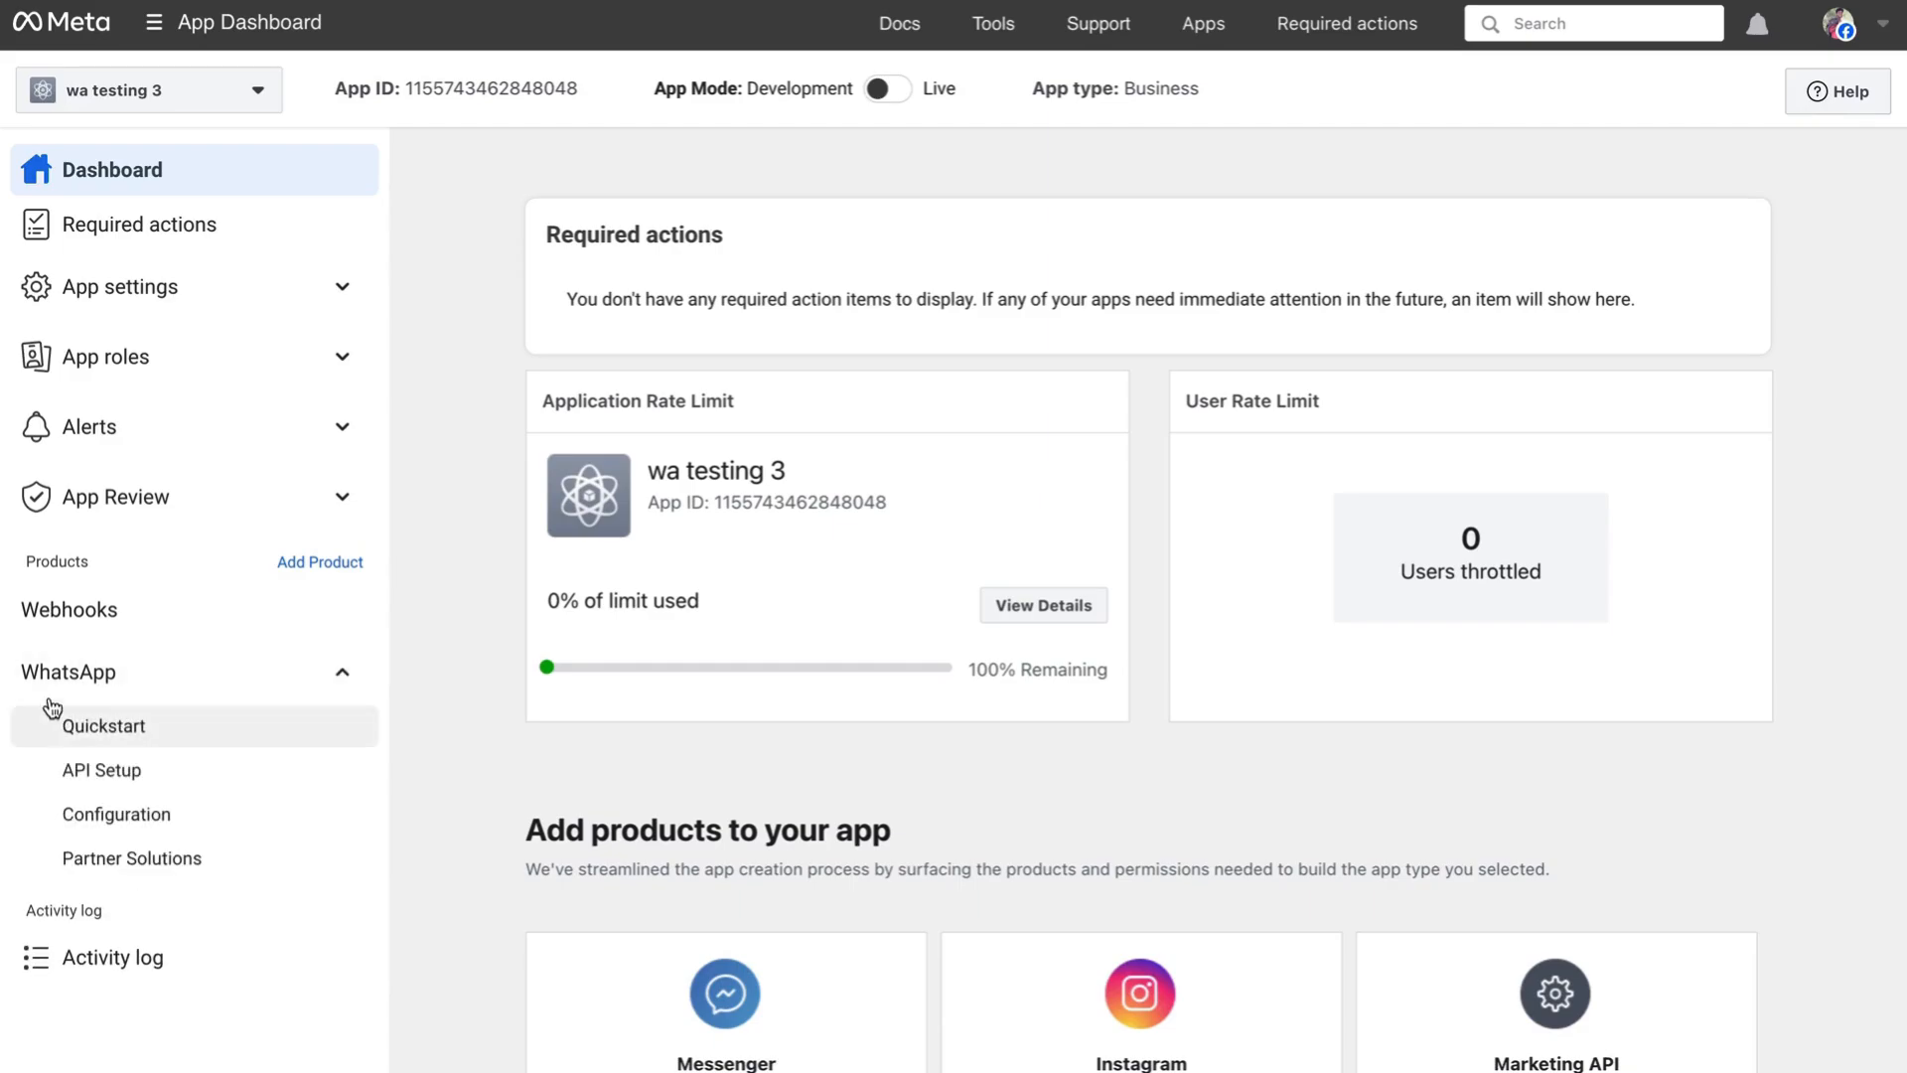
left_click(134, 776)
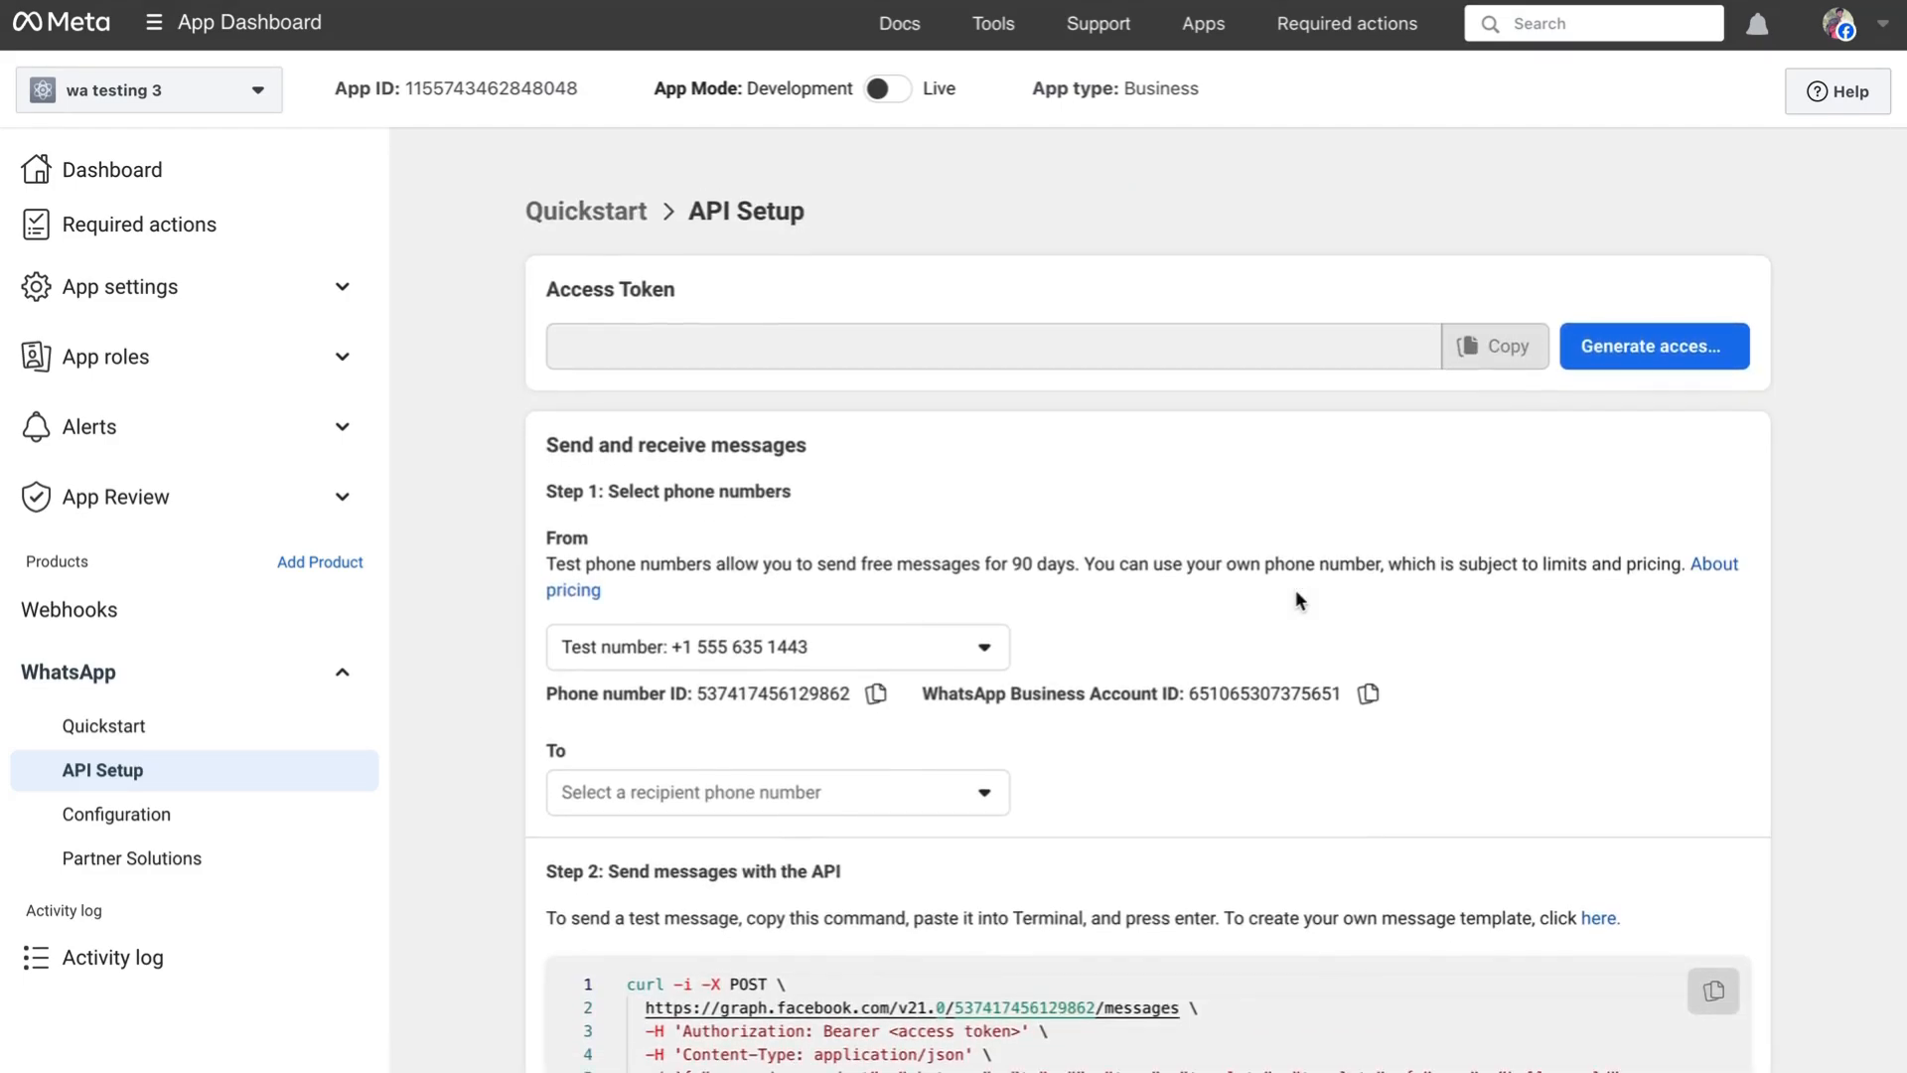
- Review the API Setup page and start generating a WhatsApp access token
scroll(1295, 588, "down", 2)
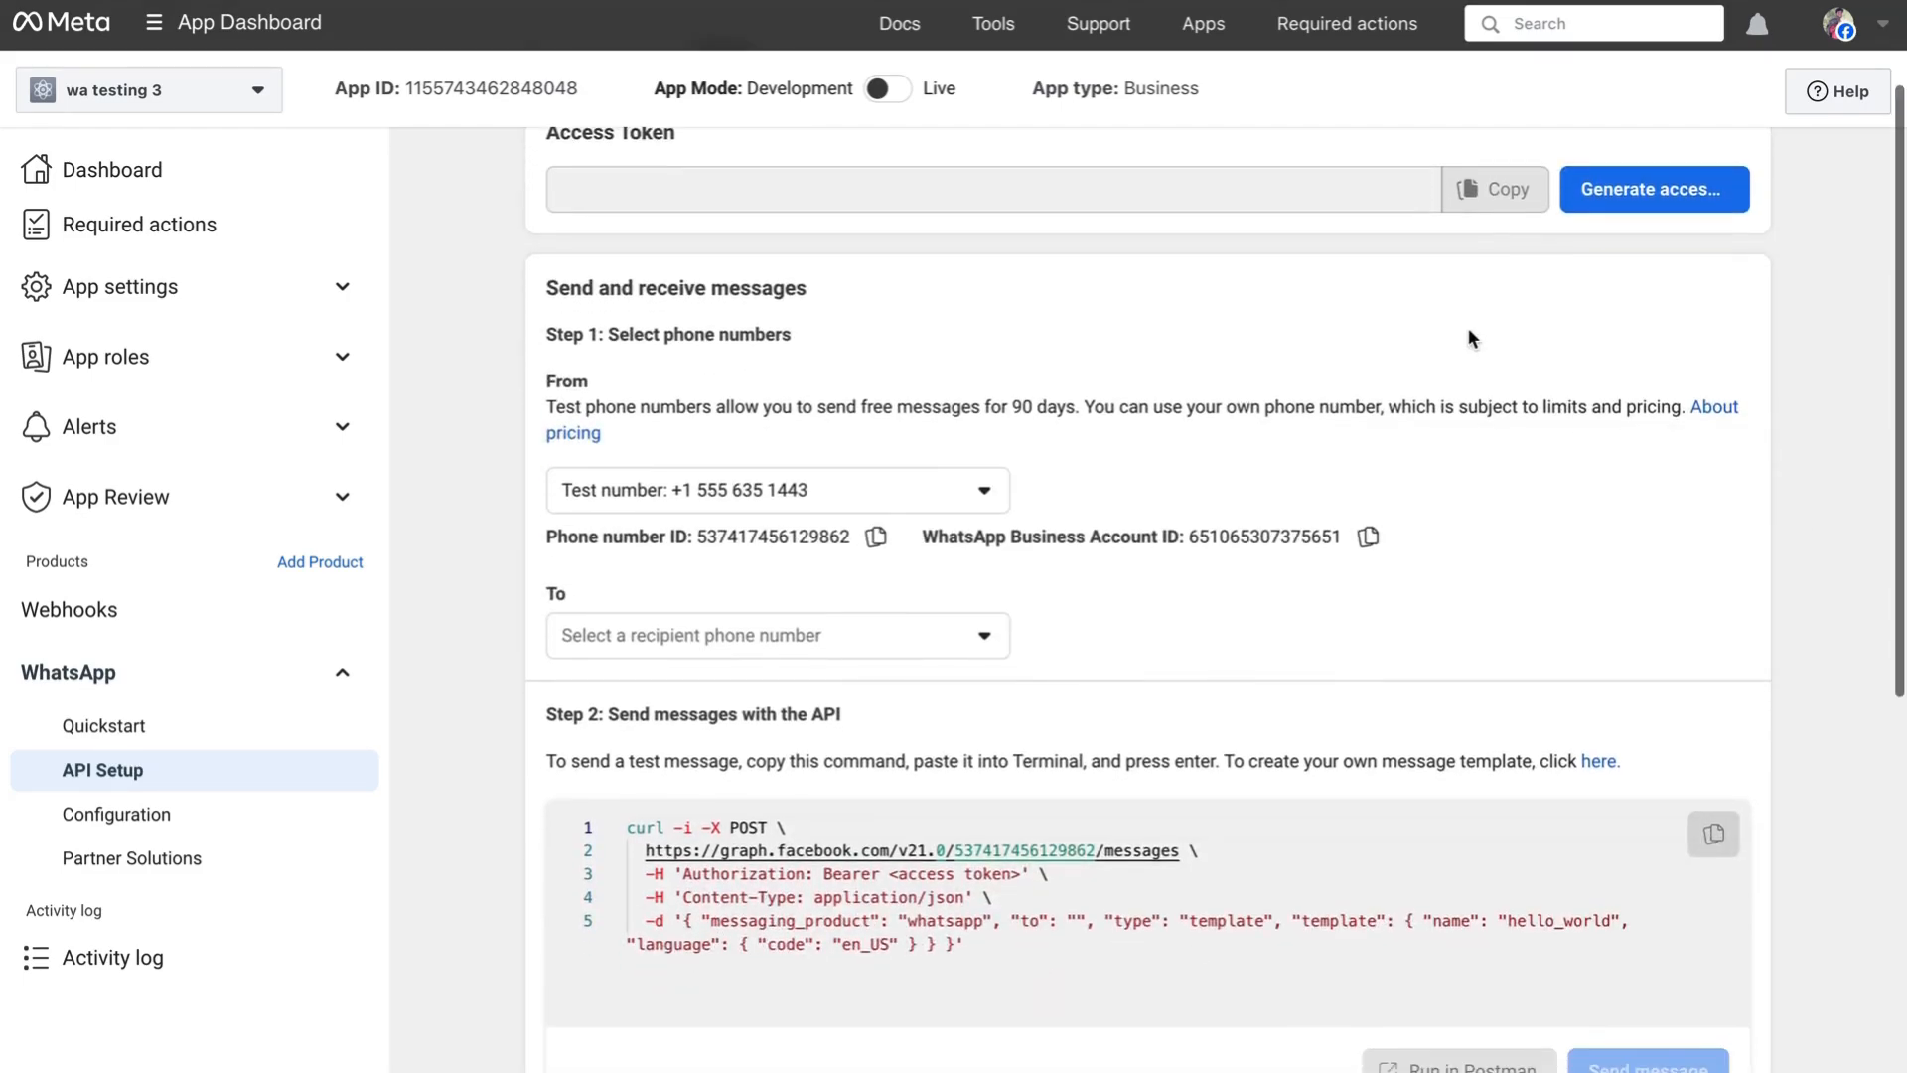
scroll(1469, 330, "down", 1)
scroll(1469, 331, "up", 1)
scroll(1092, 293, "up", 1)
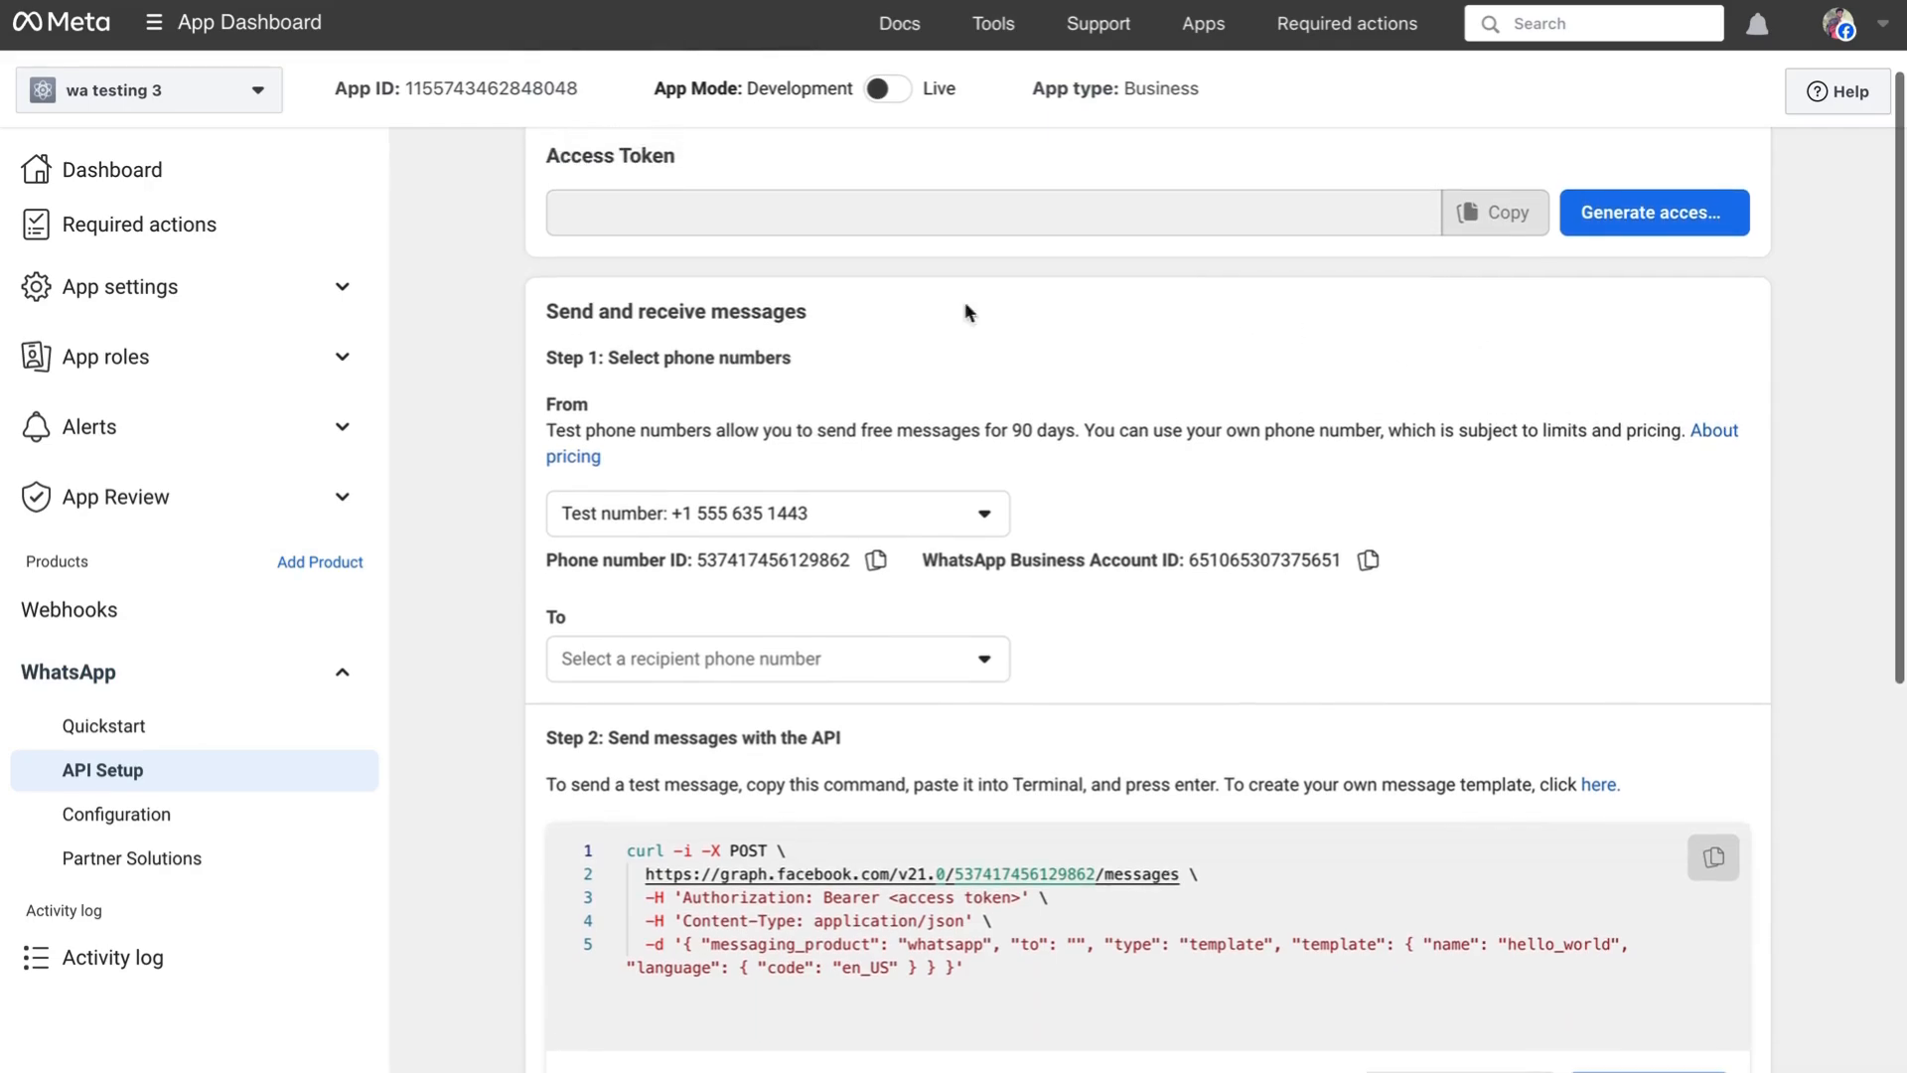
scroll(894, 328, "down", 2)
scroll(1672, 415, "up", 4)
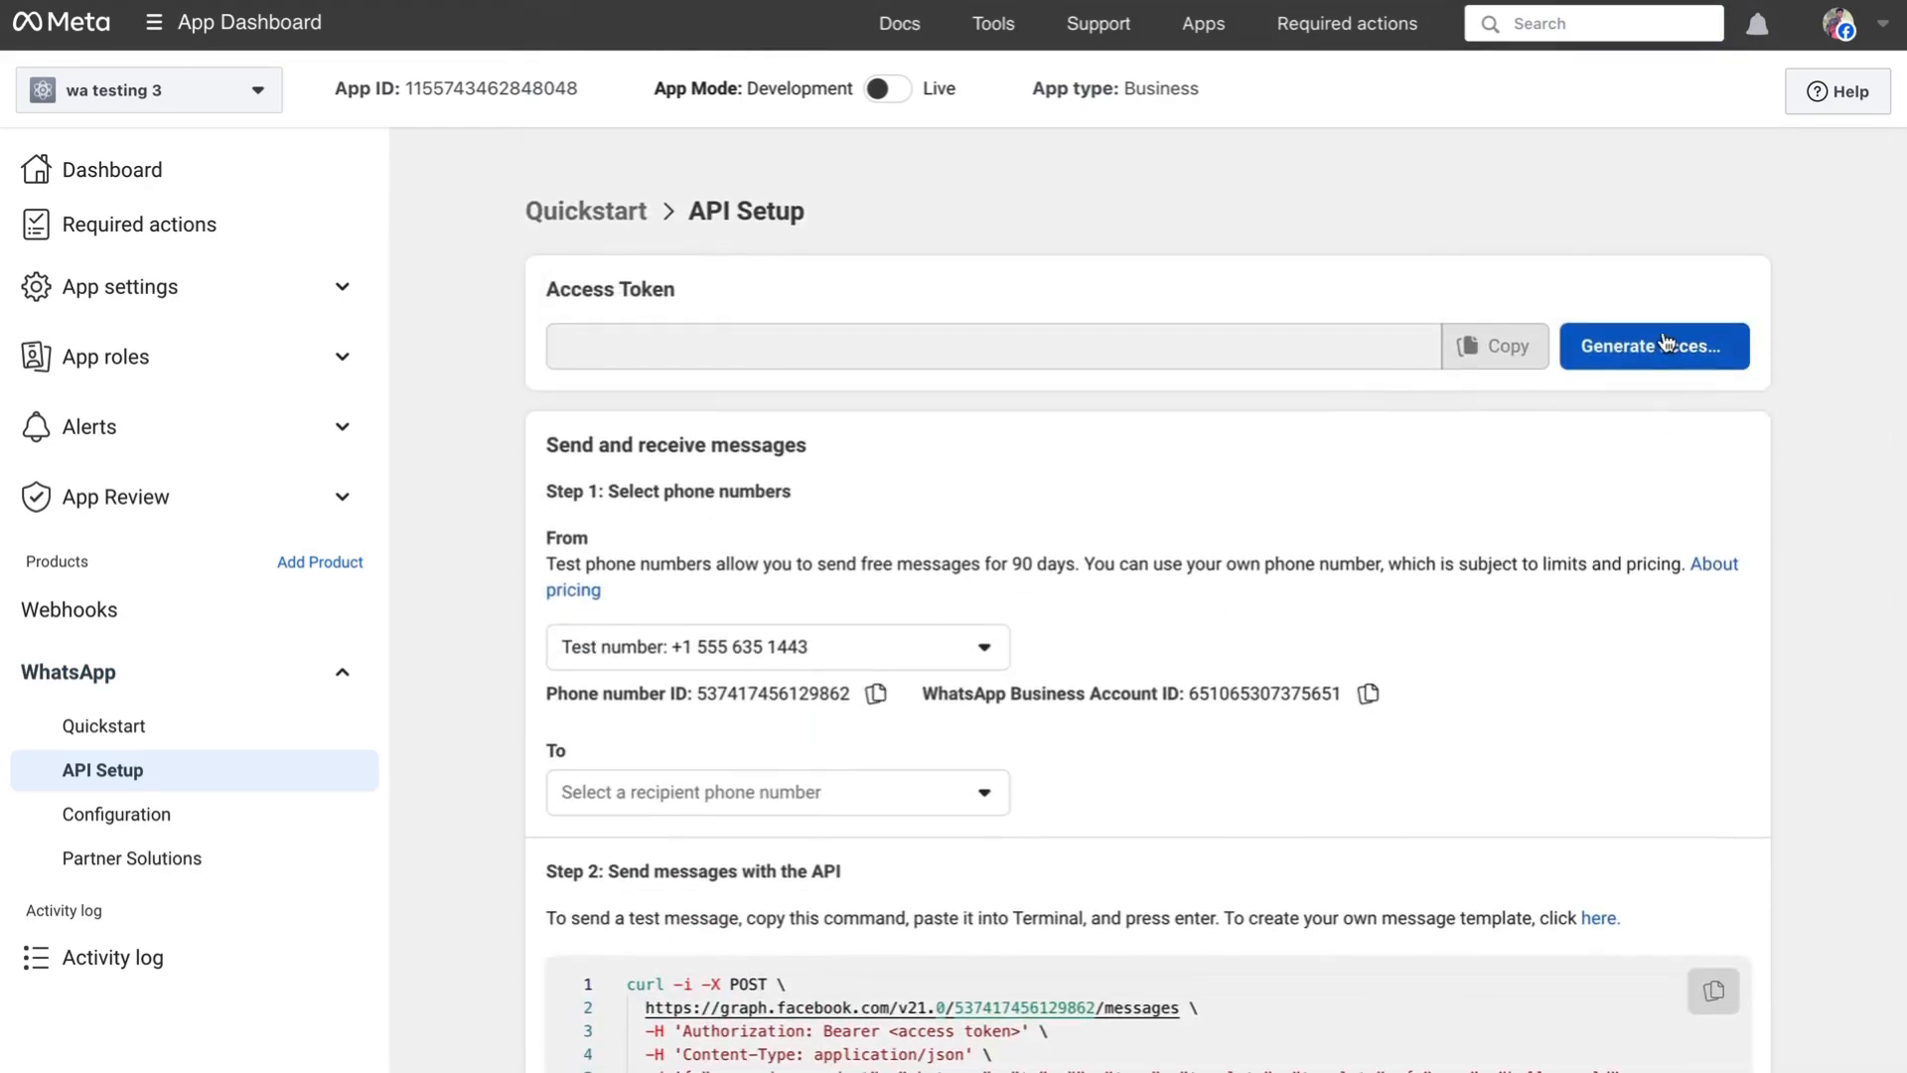
scroll(1415, 413, "down", 1)
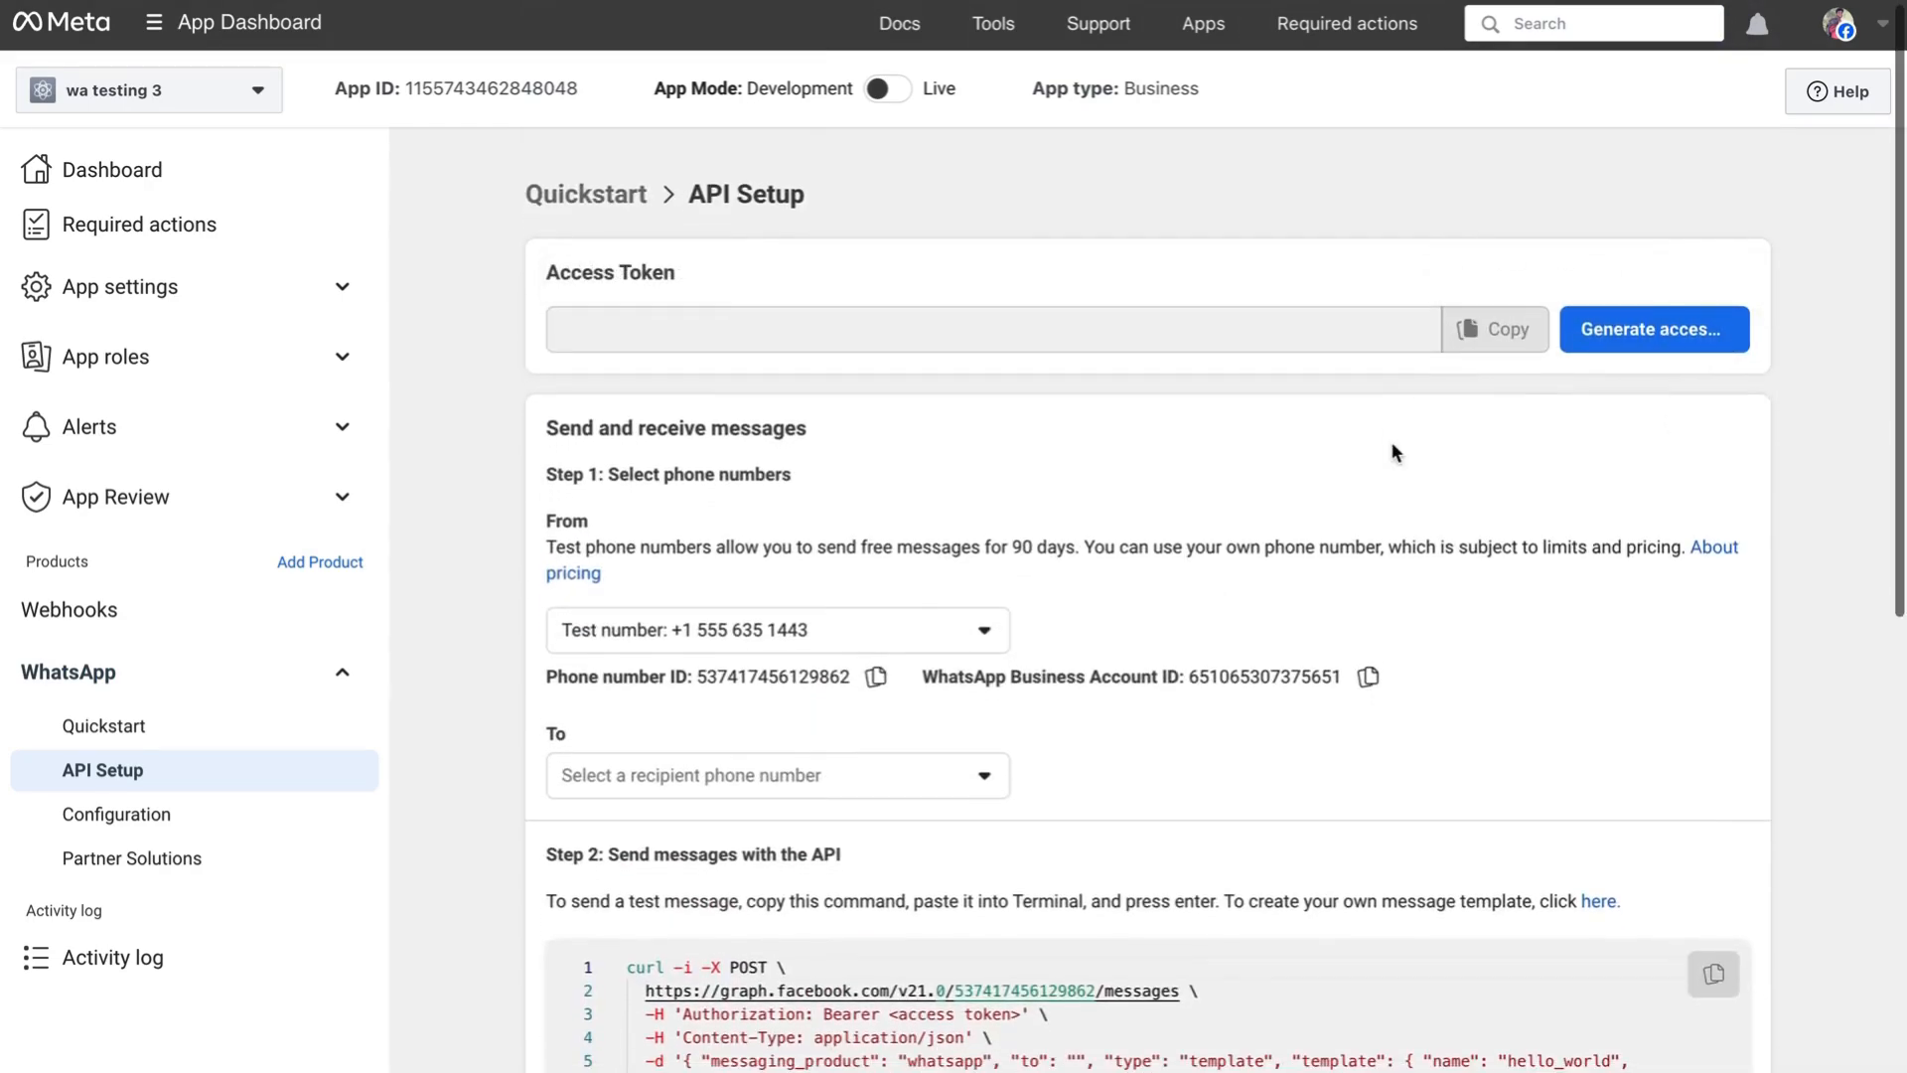
left_click(1614, 328)
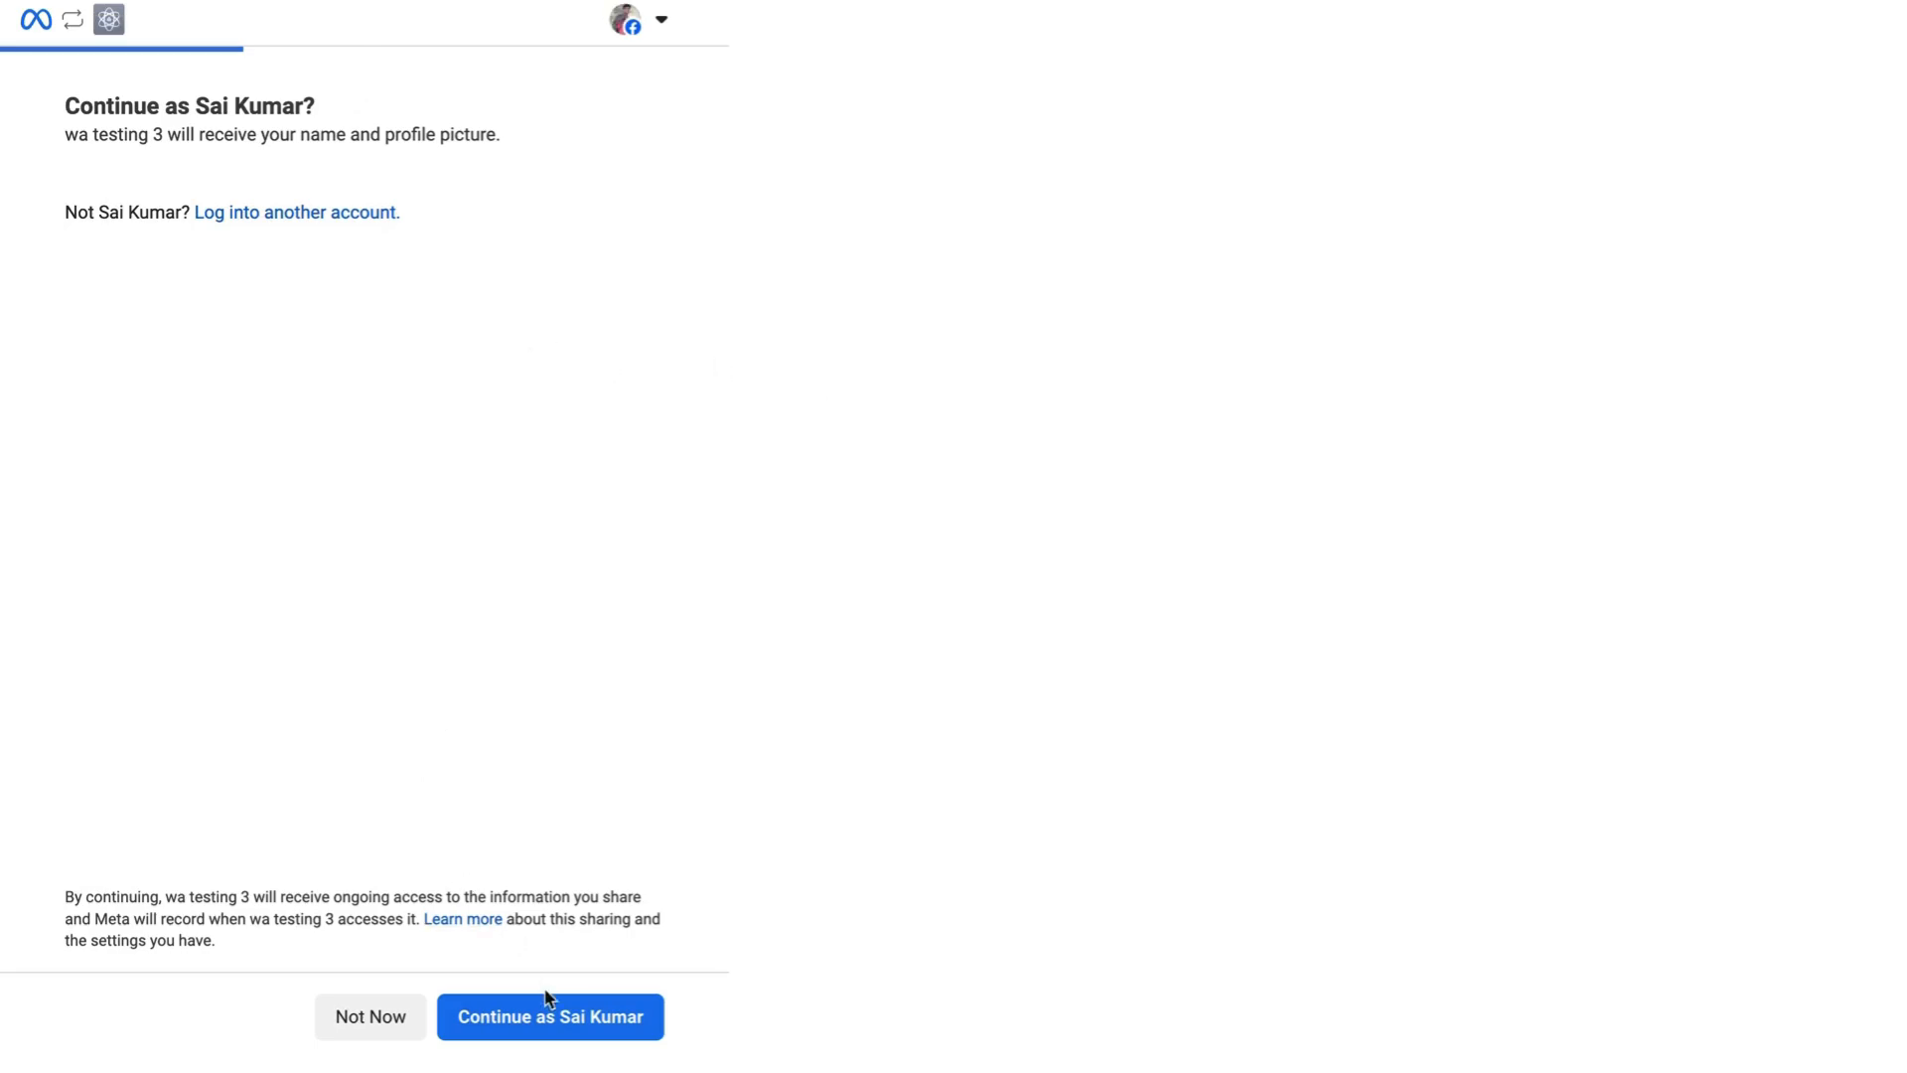
- Grant wa testing 3 access to the Test WhatsApp Business Account
left_click(545, 1027)
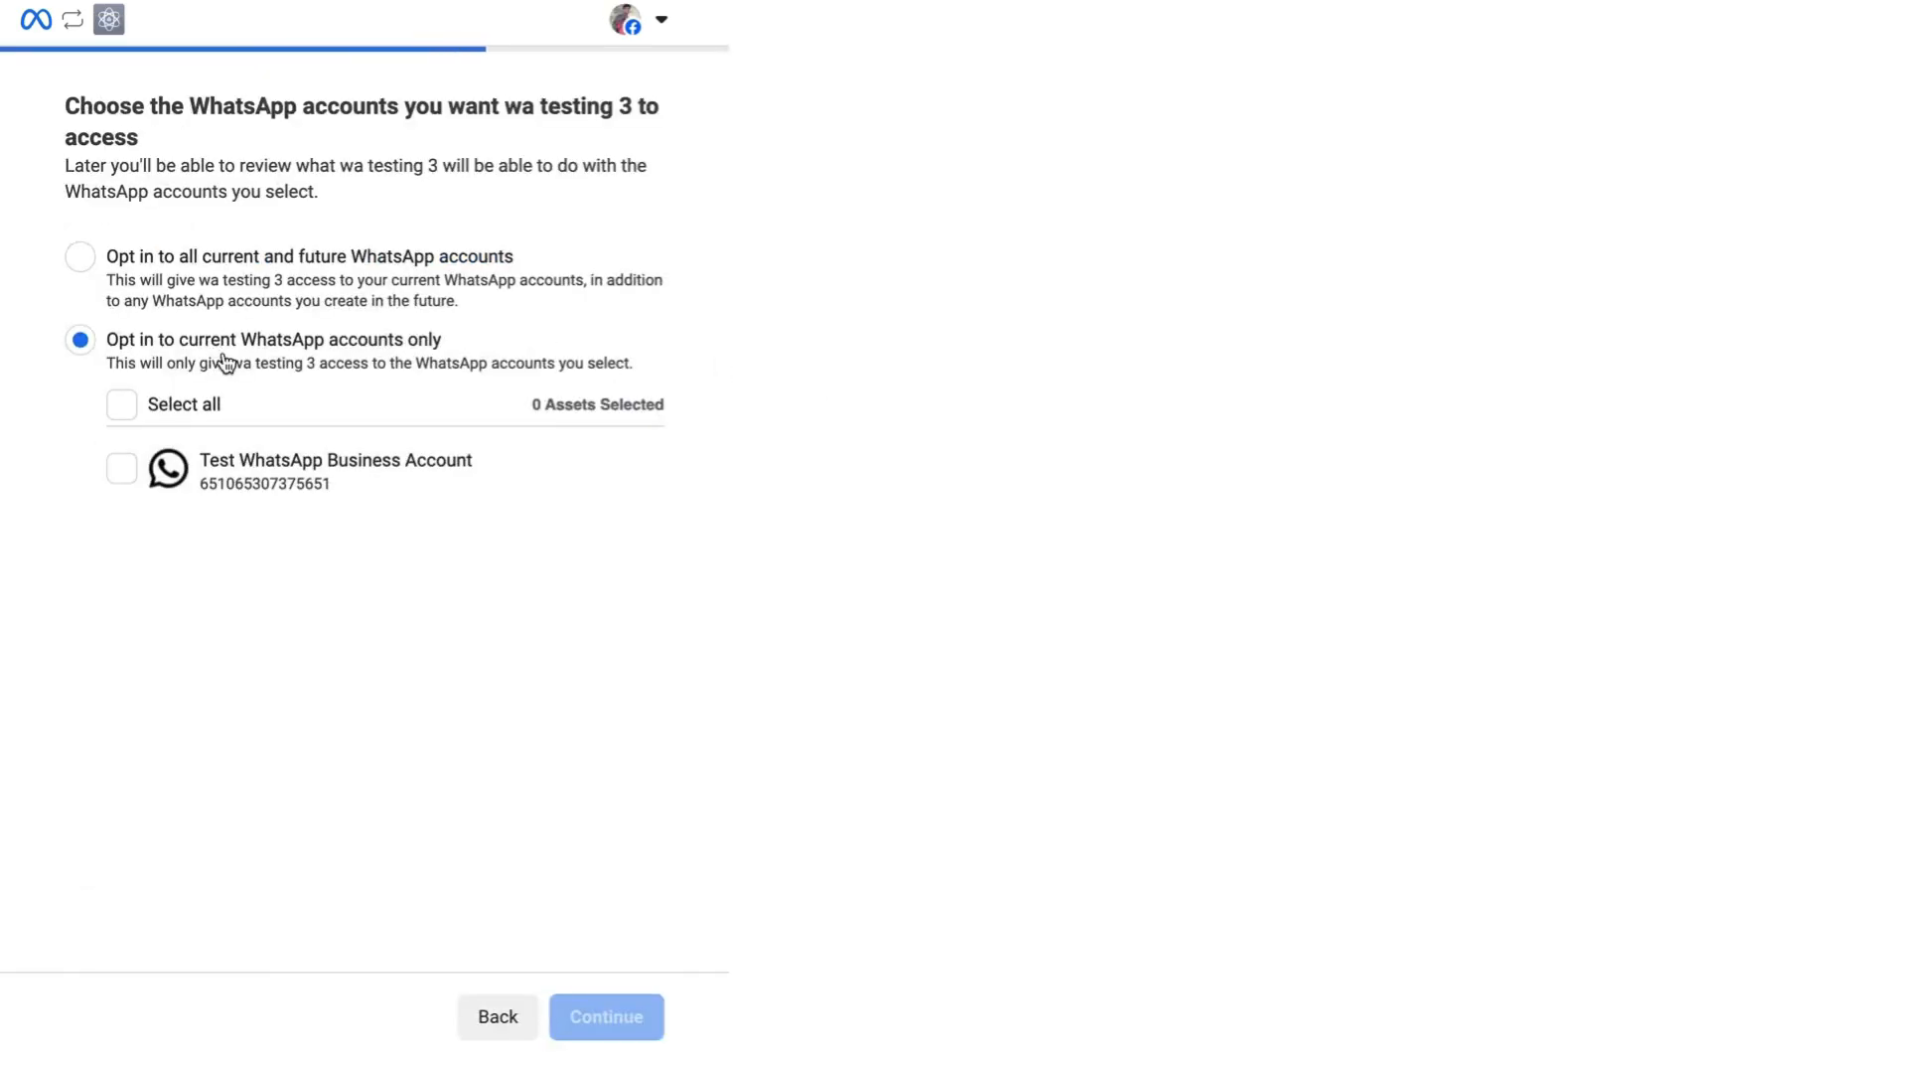
left_click(122, 468)
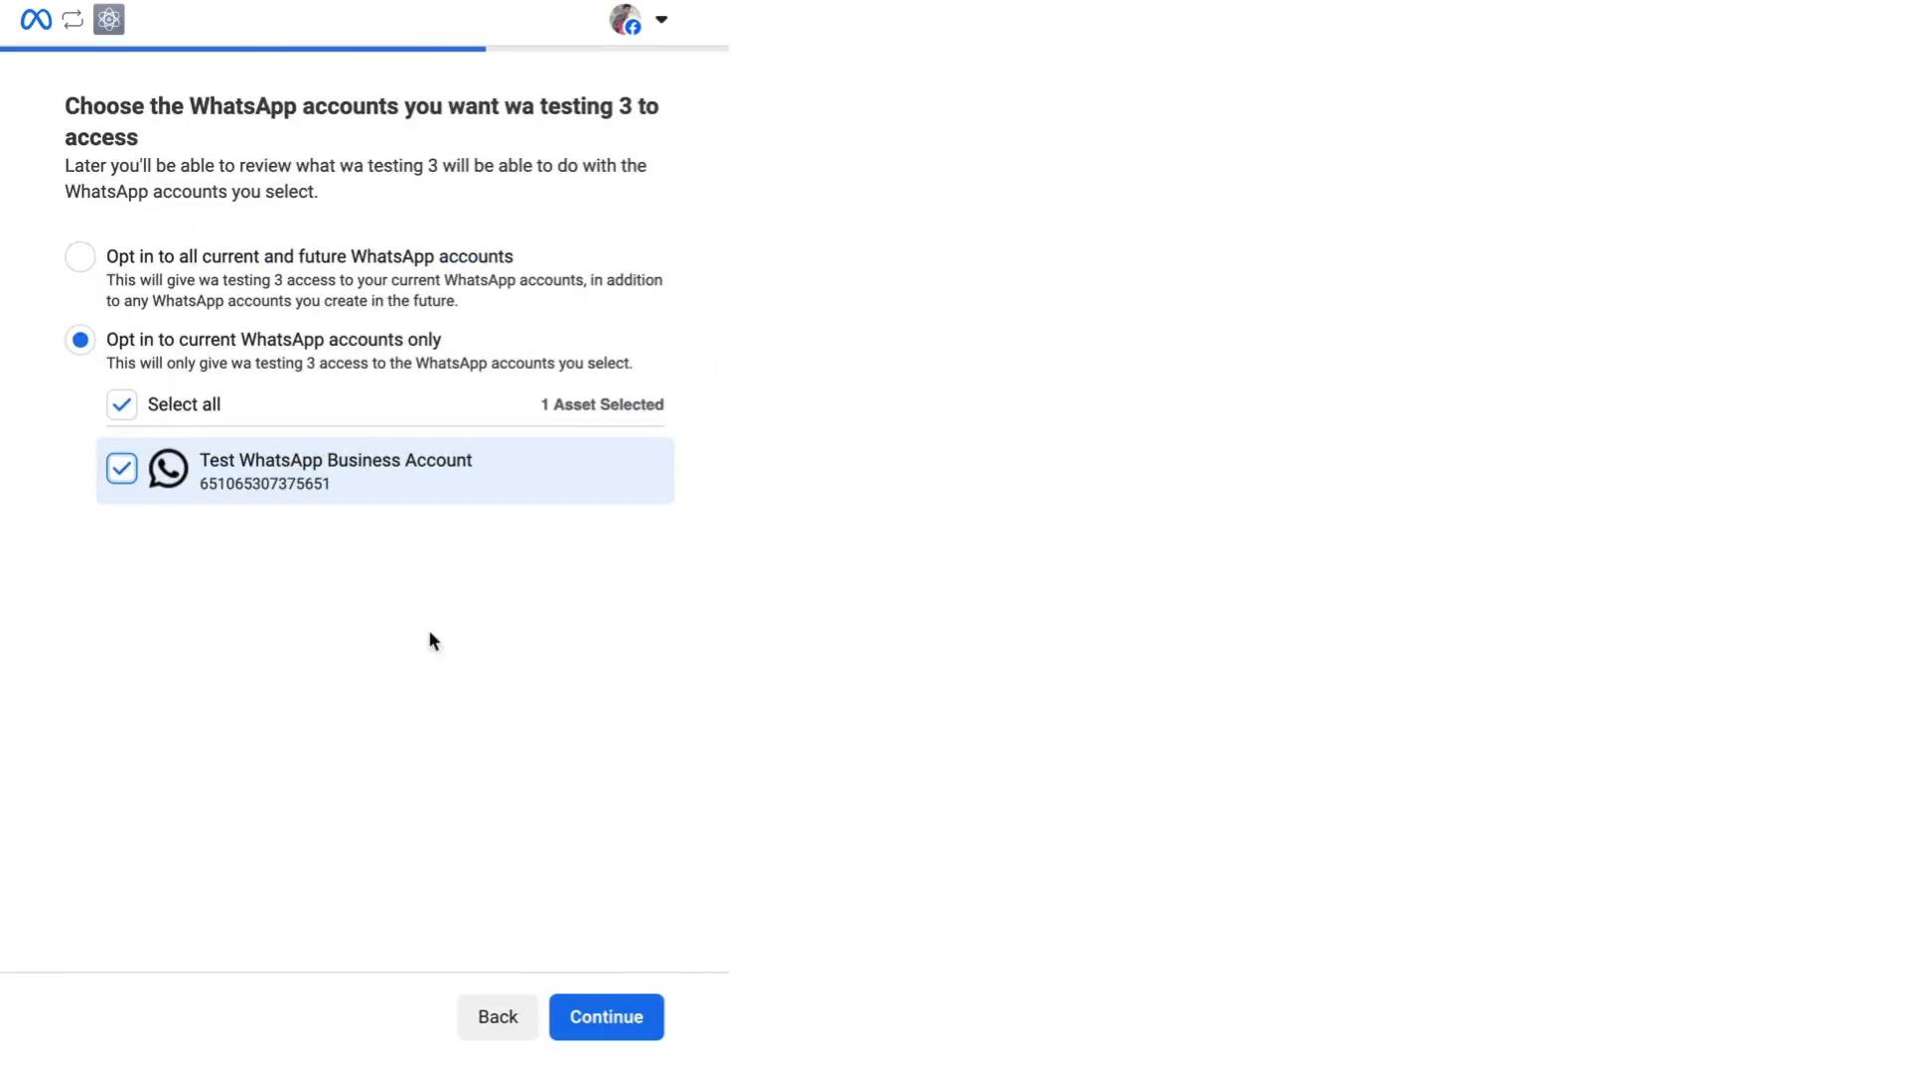
left_click(603, 1023)
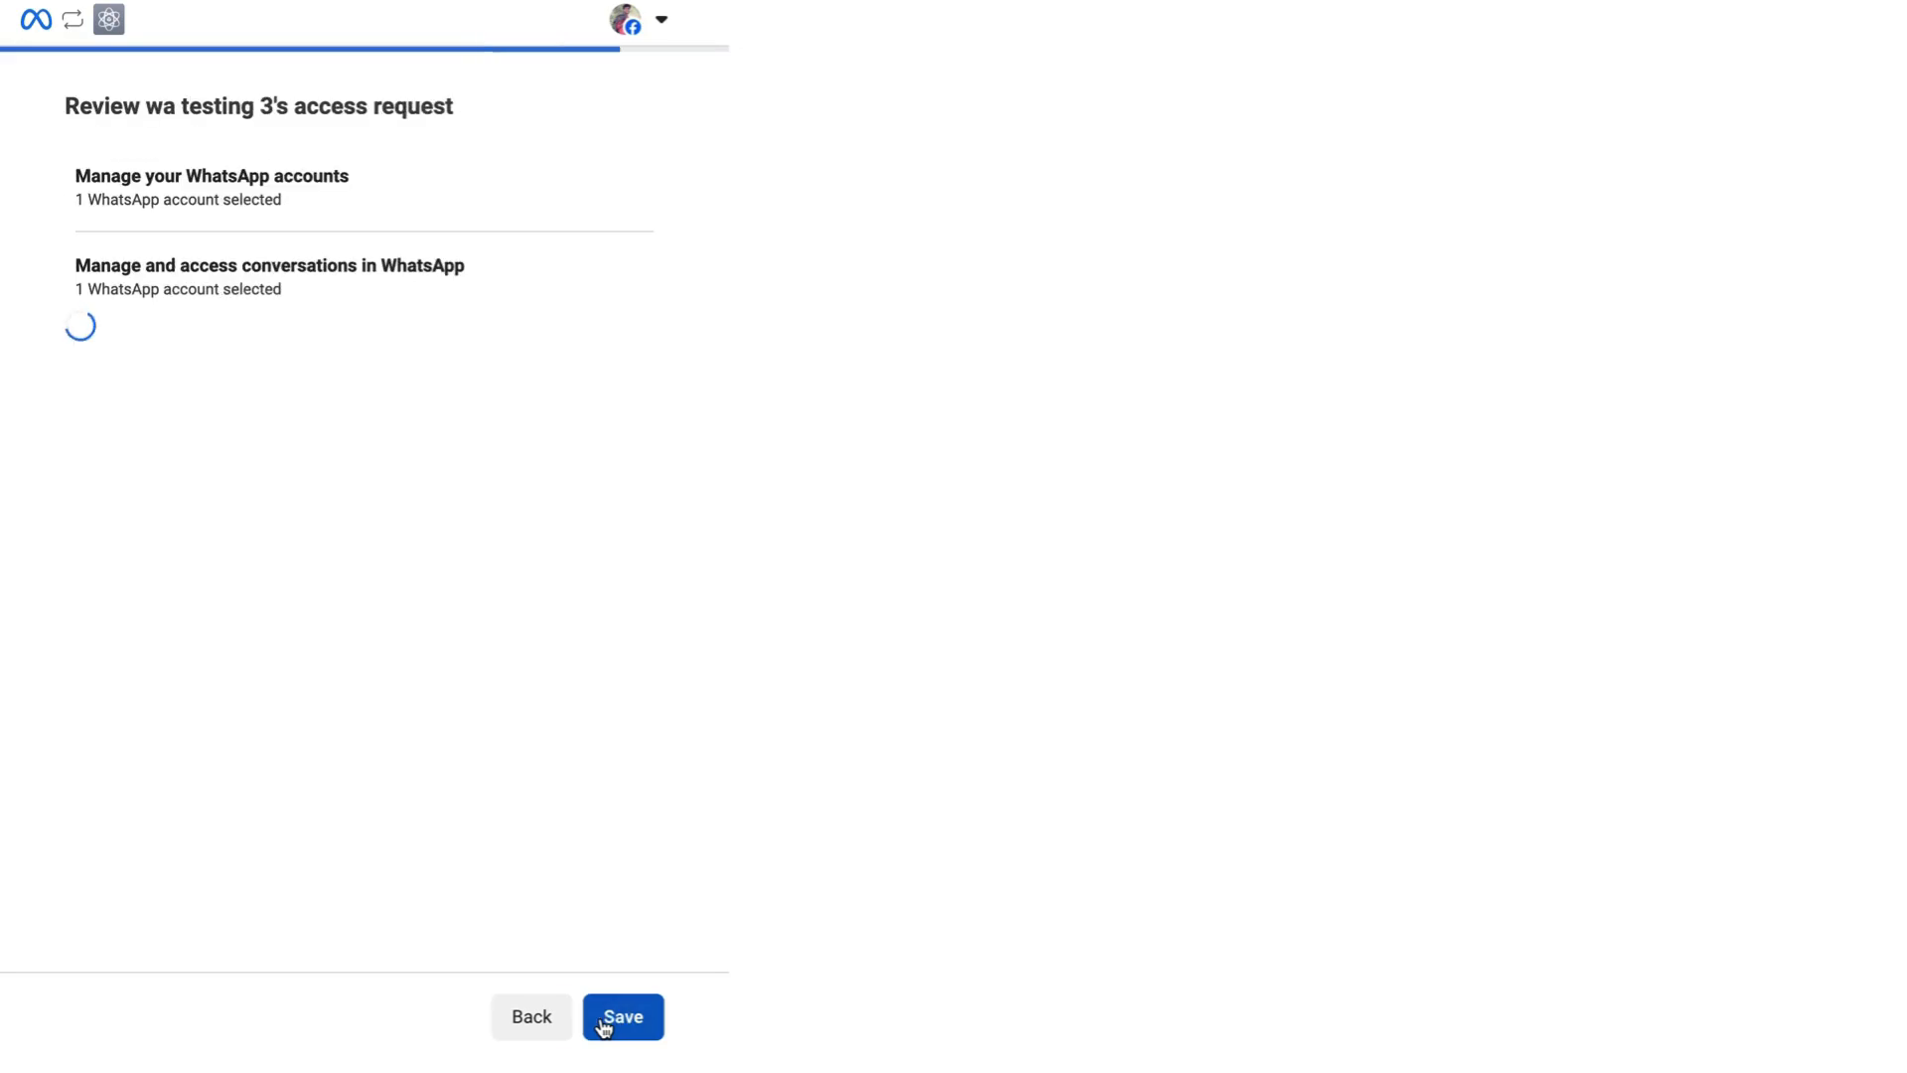
left_click(623, 1023)
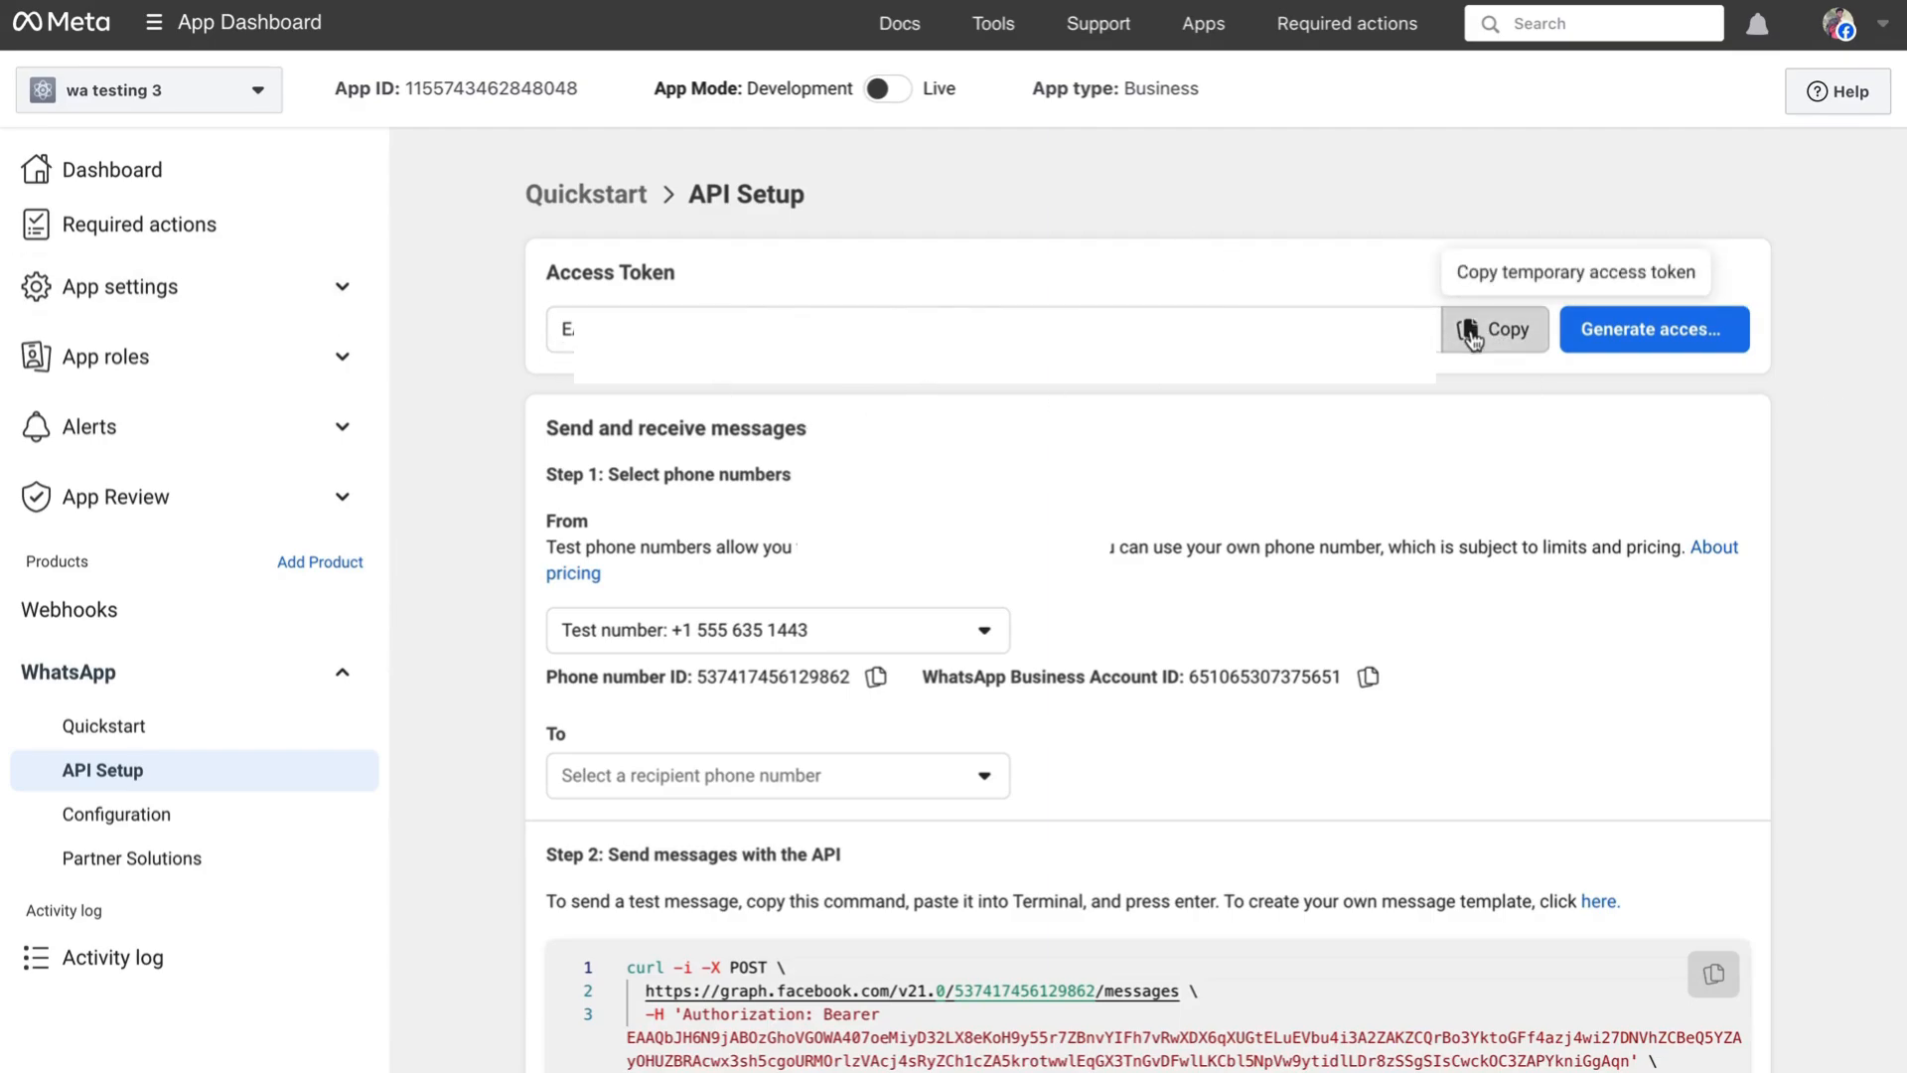
- Copy the temporary access token from the API Setup page
left_click(1477, 329)
scroll(1214, 248, "down", 1)
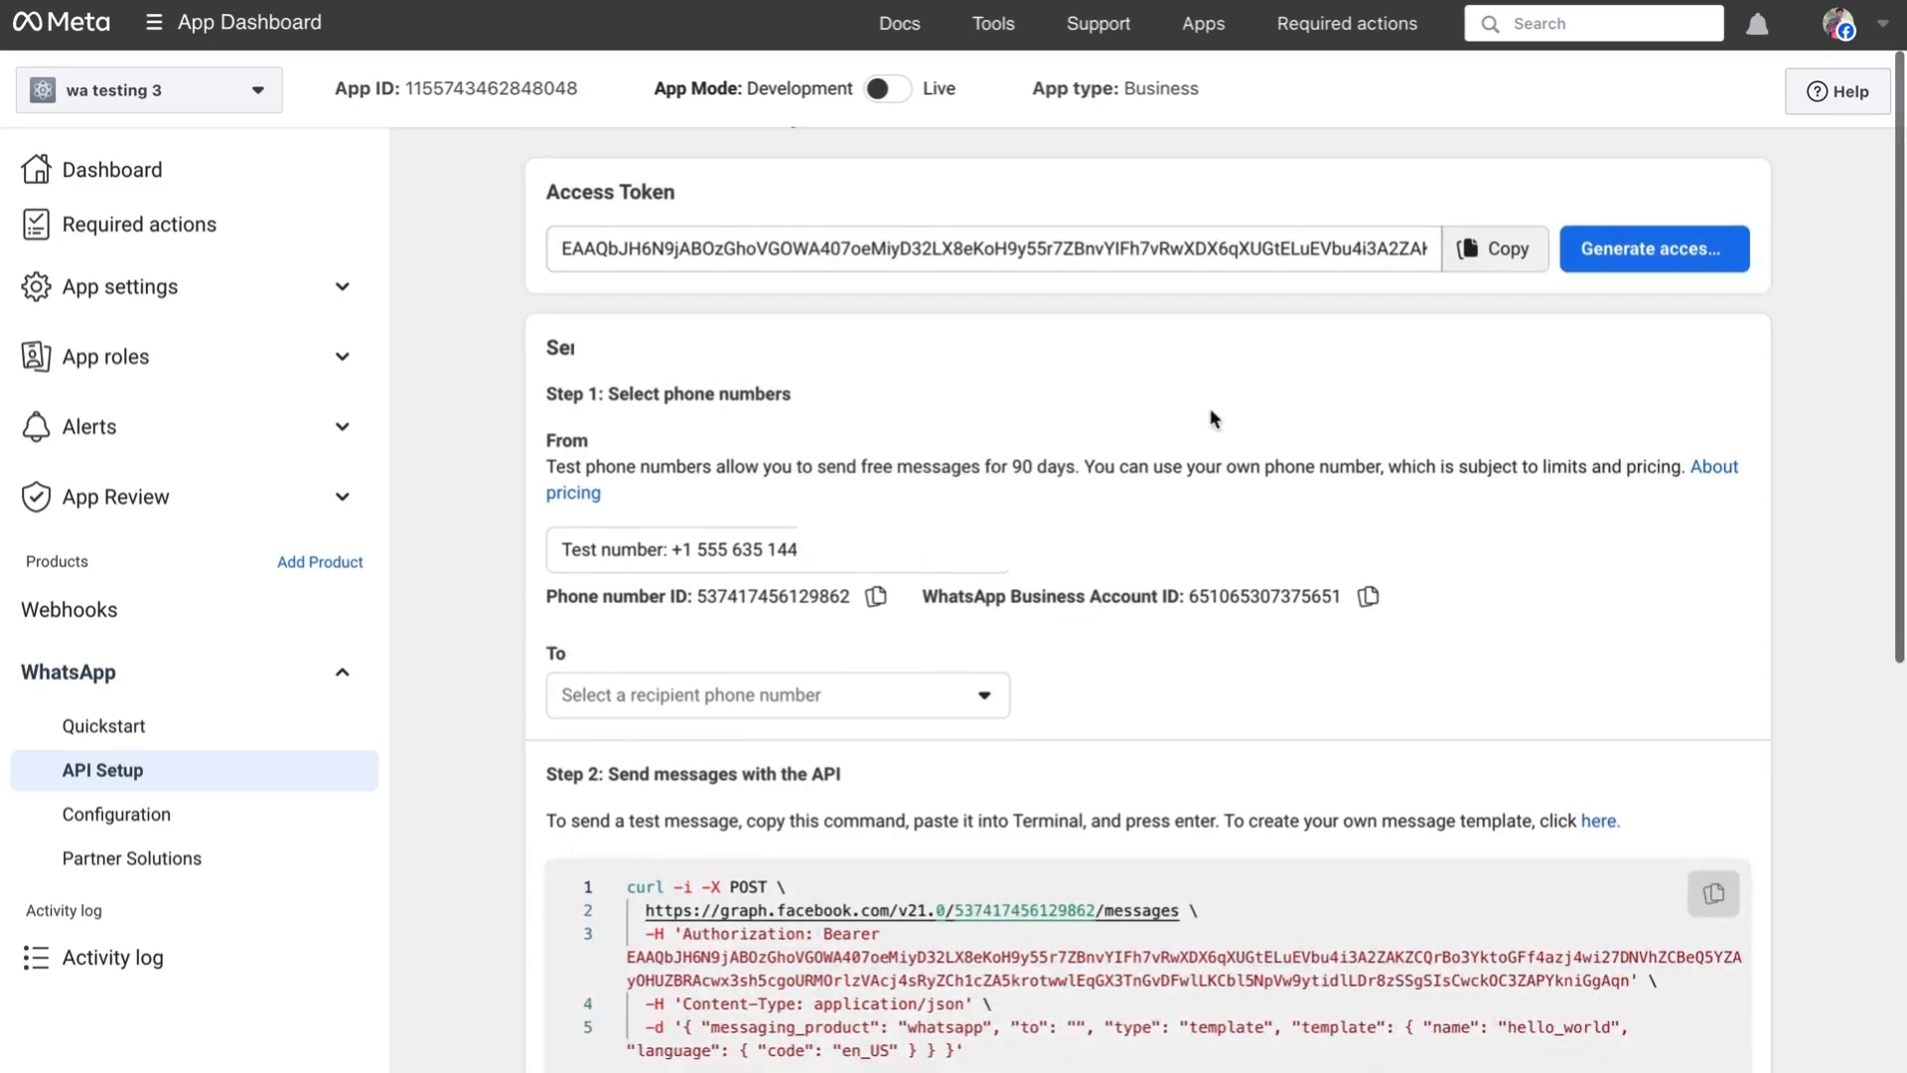
scroll(1202, 358, "down", 2)
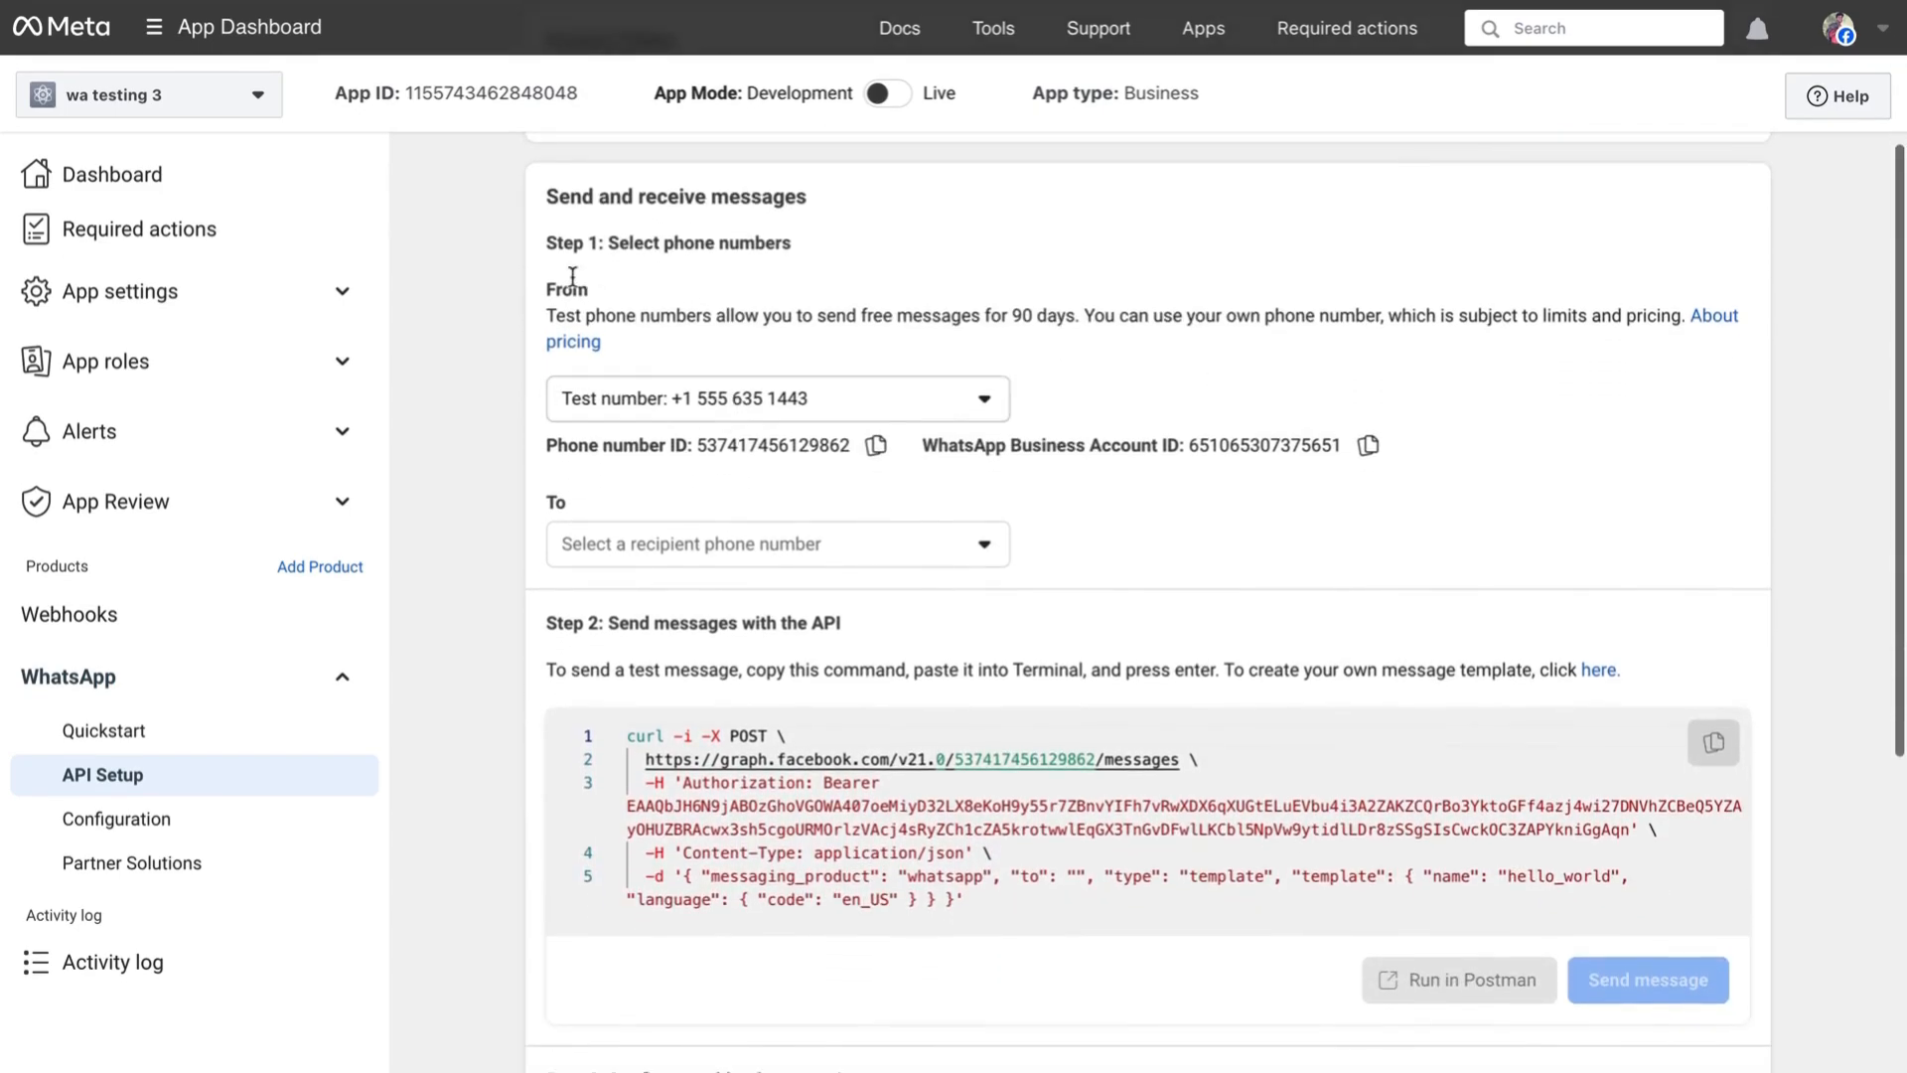
mouse_move(608, 244)
left_mouse_down()
mouse_move(801, 247)
mouse_move(599, 245)
left_mouse_up()
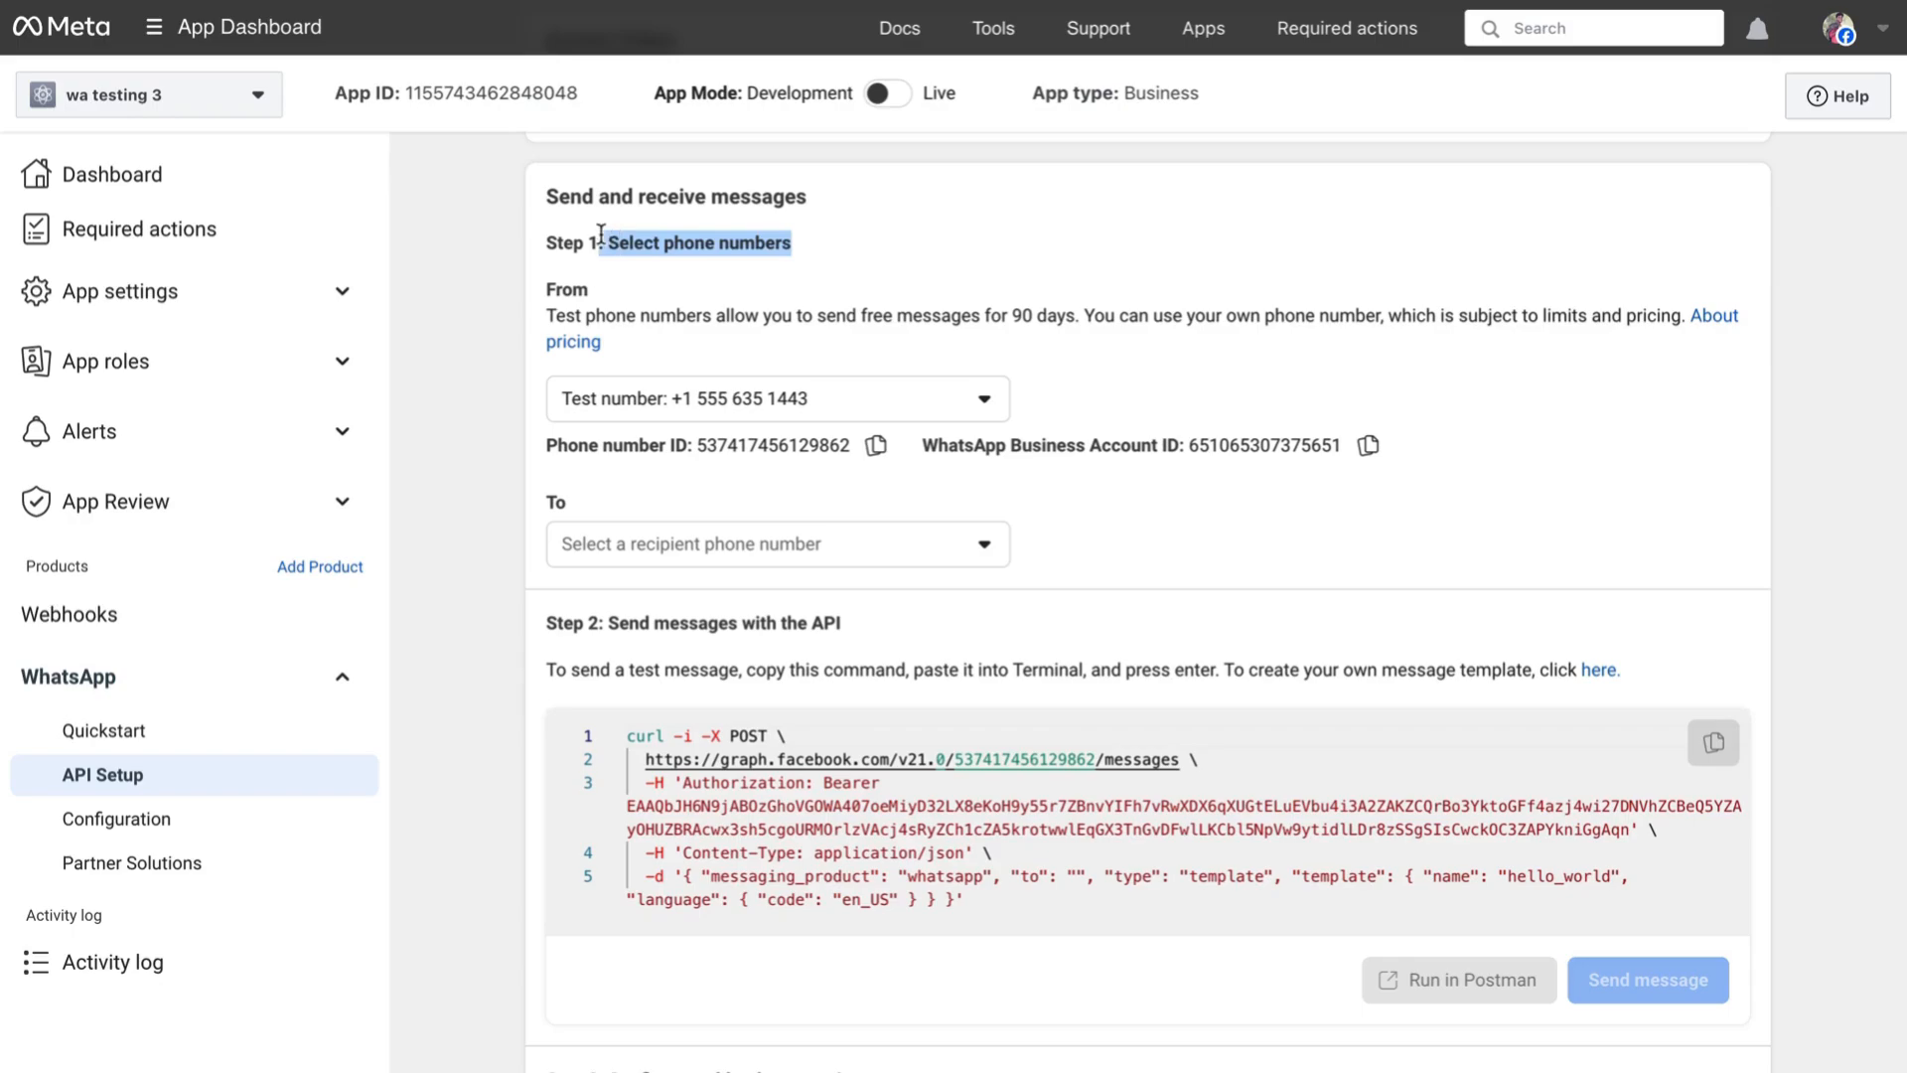
- Select the personal phone number as the To recipient
left_click(741, 241)
left_click_drag(799, 255, 603, 243)
scroll(829, 260, "down", 1)
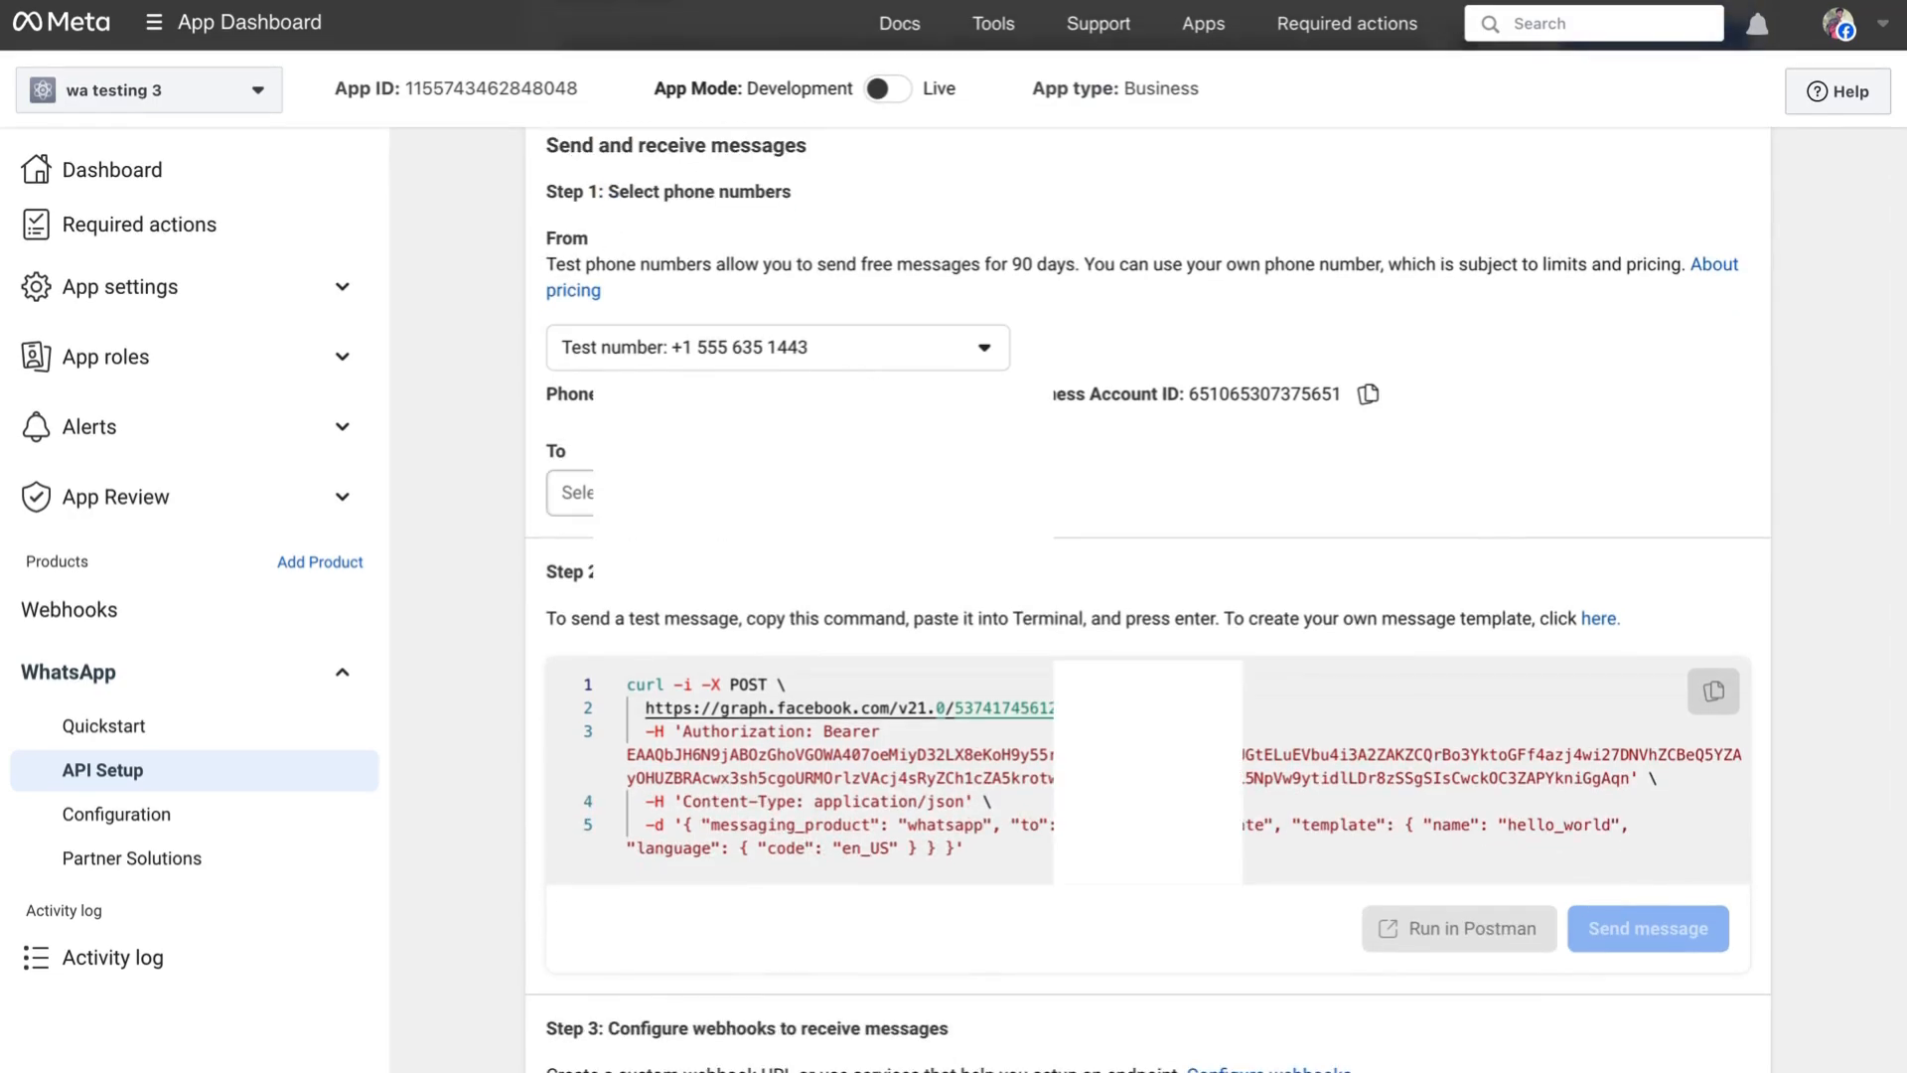
left_click(778, 492)
left_click(777, 555)
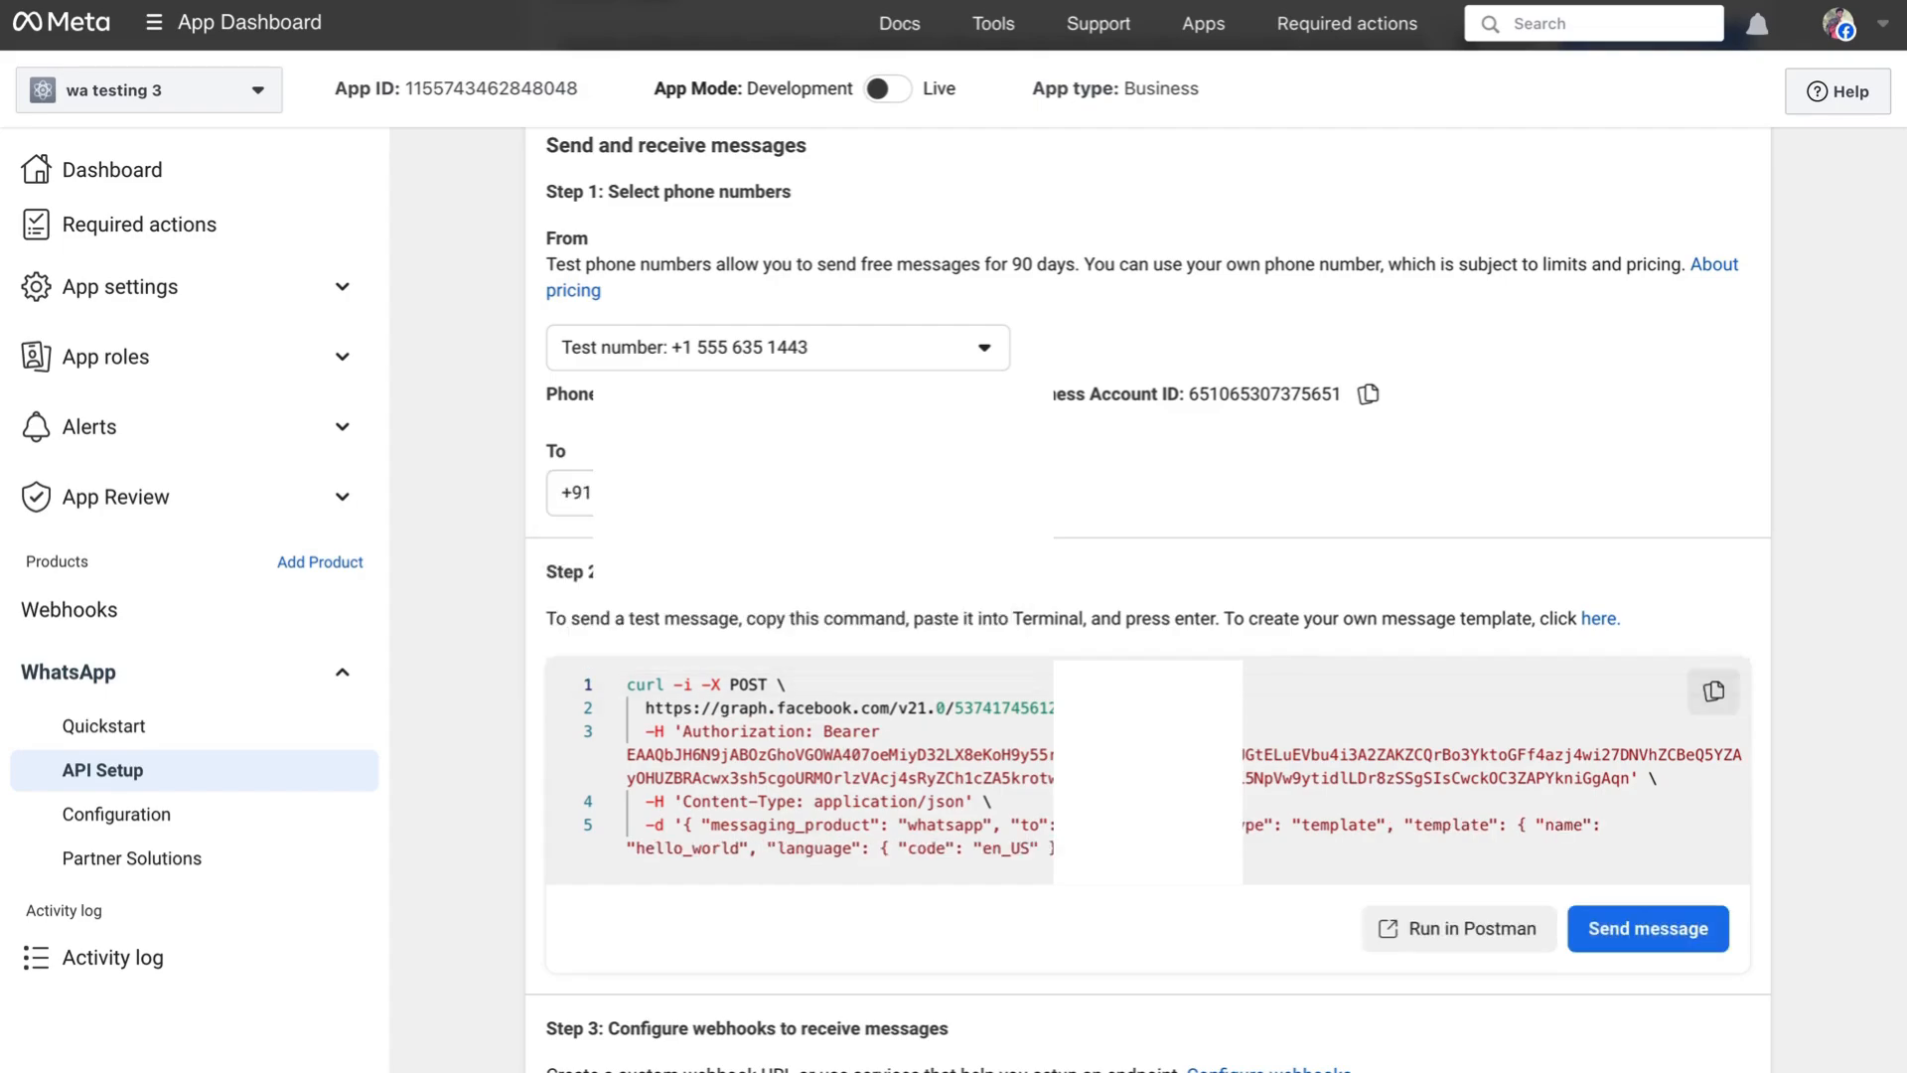
- Send the hello_world template message from the test number
scroll(1207, 477, "up", 1)
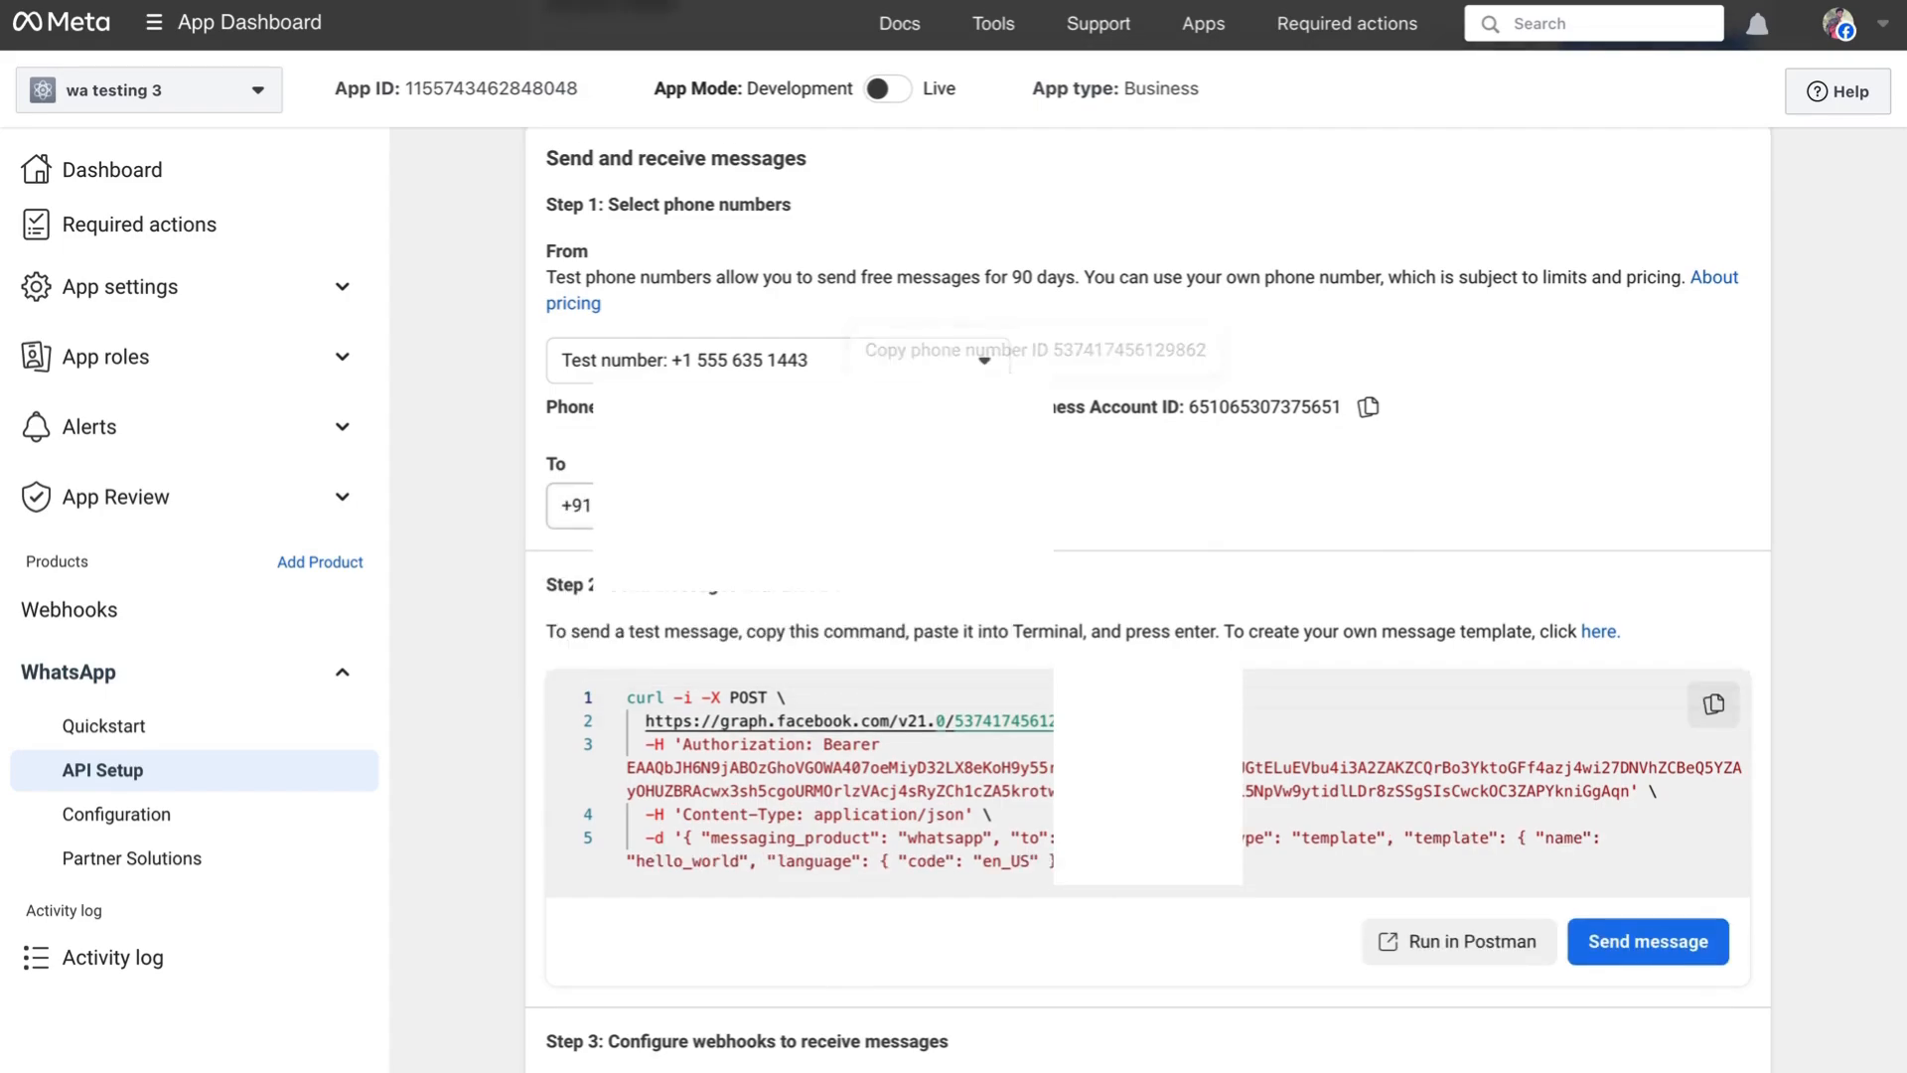
scroll(1116, 518, "down", 1)
scroll(1117, 518, "down", 1)
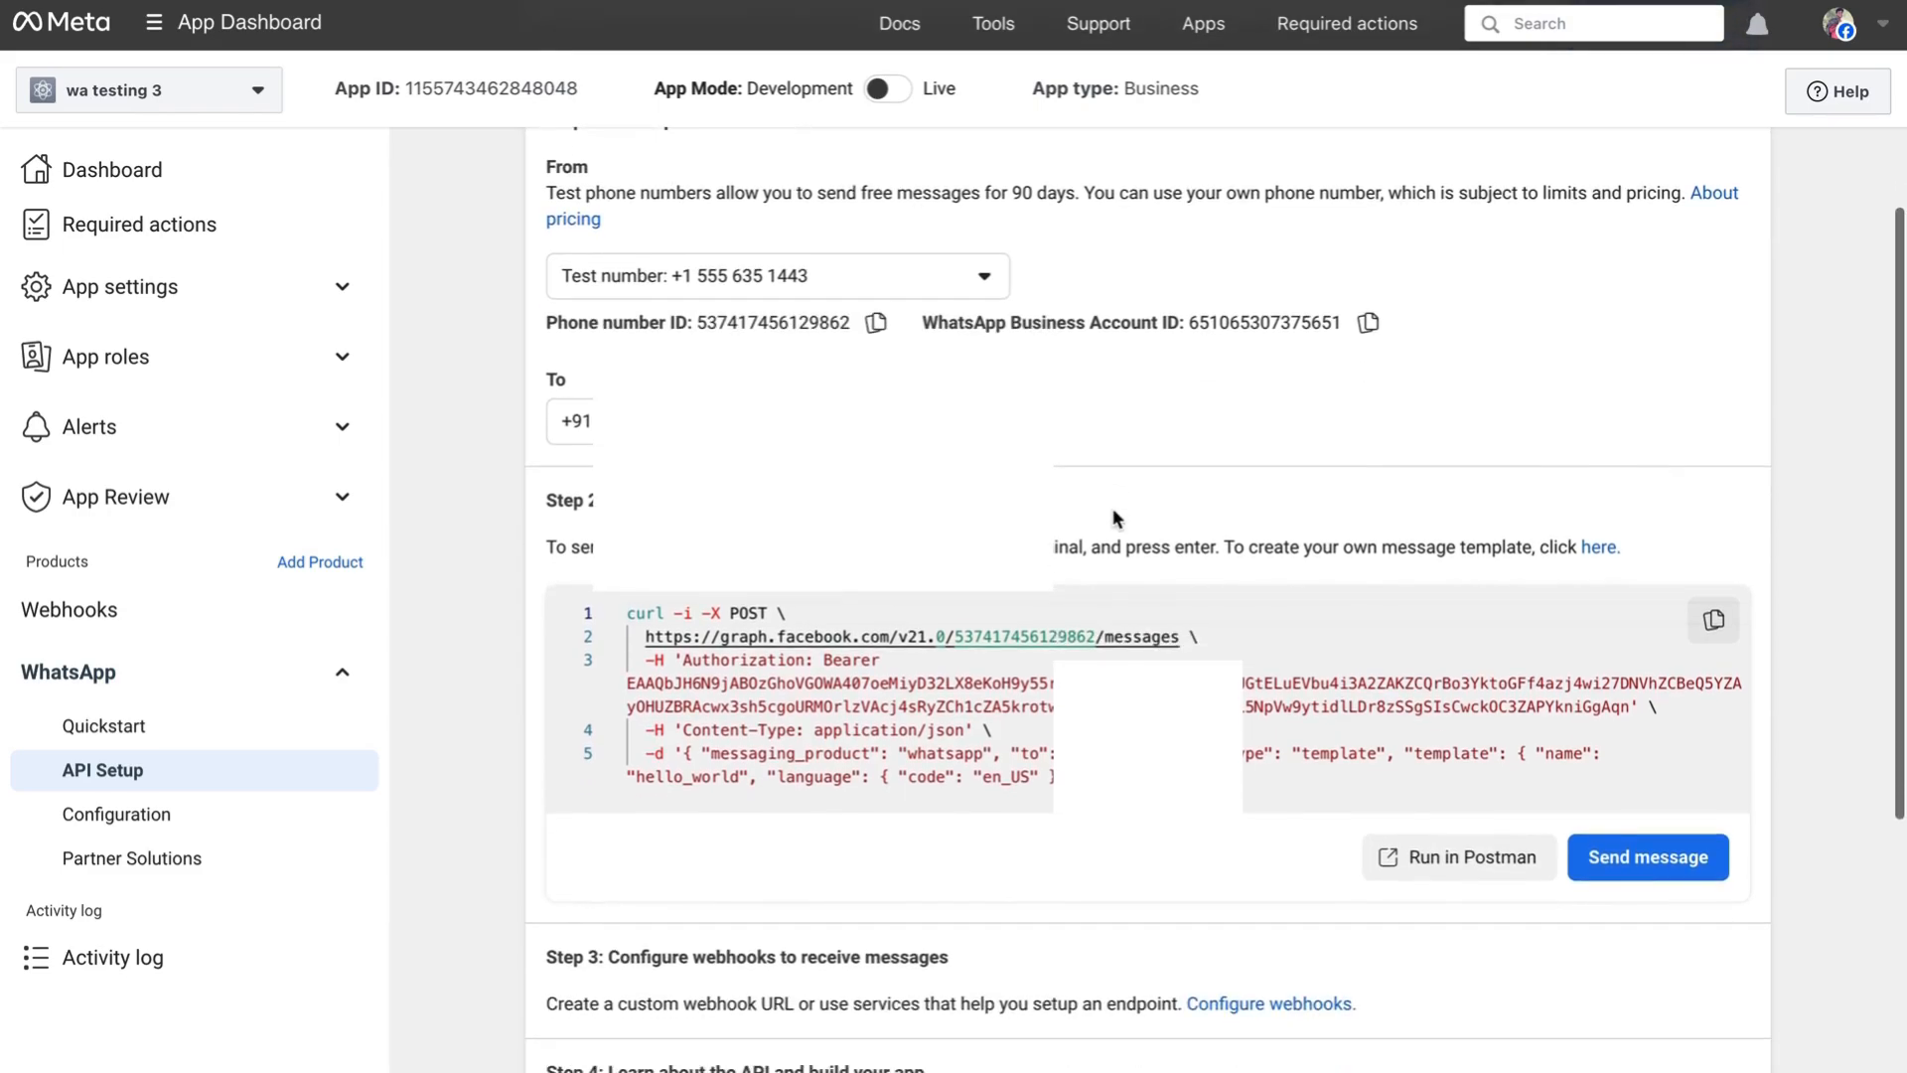
scroll(1117, 518, "up", 1)
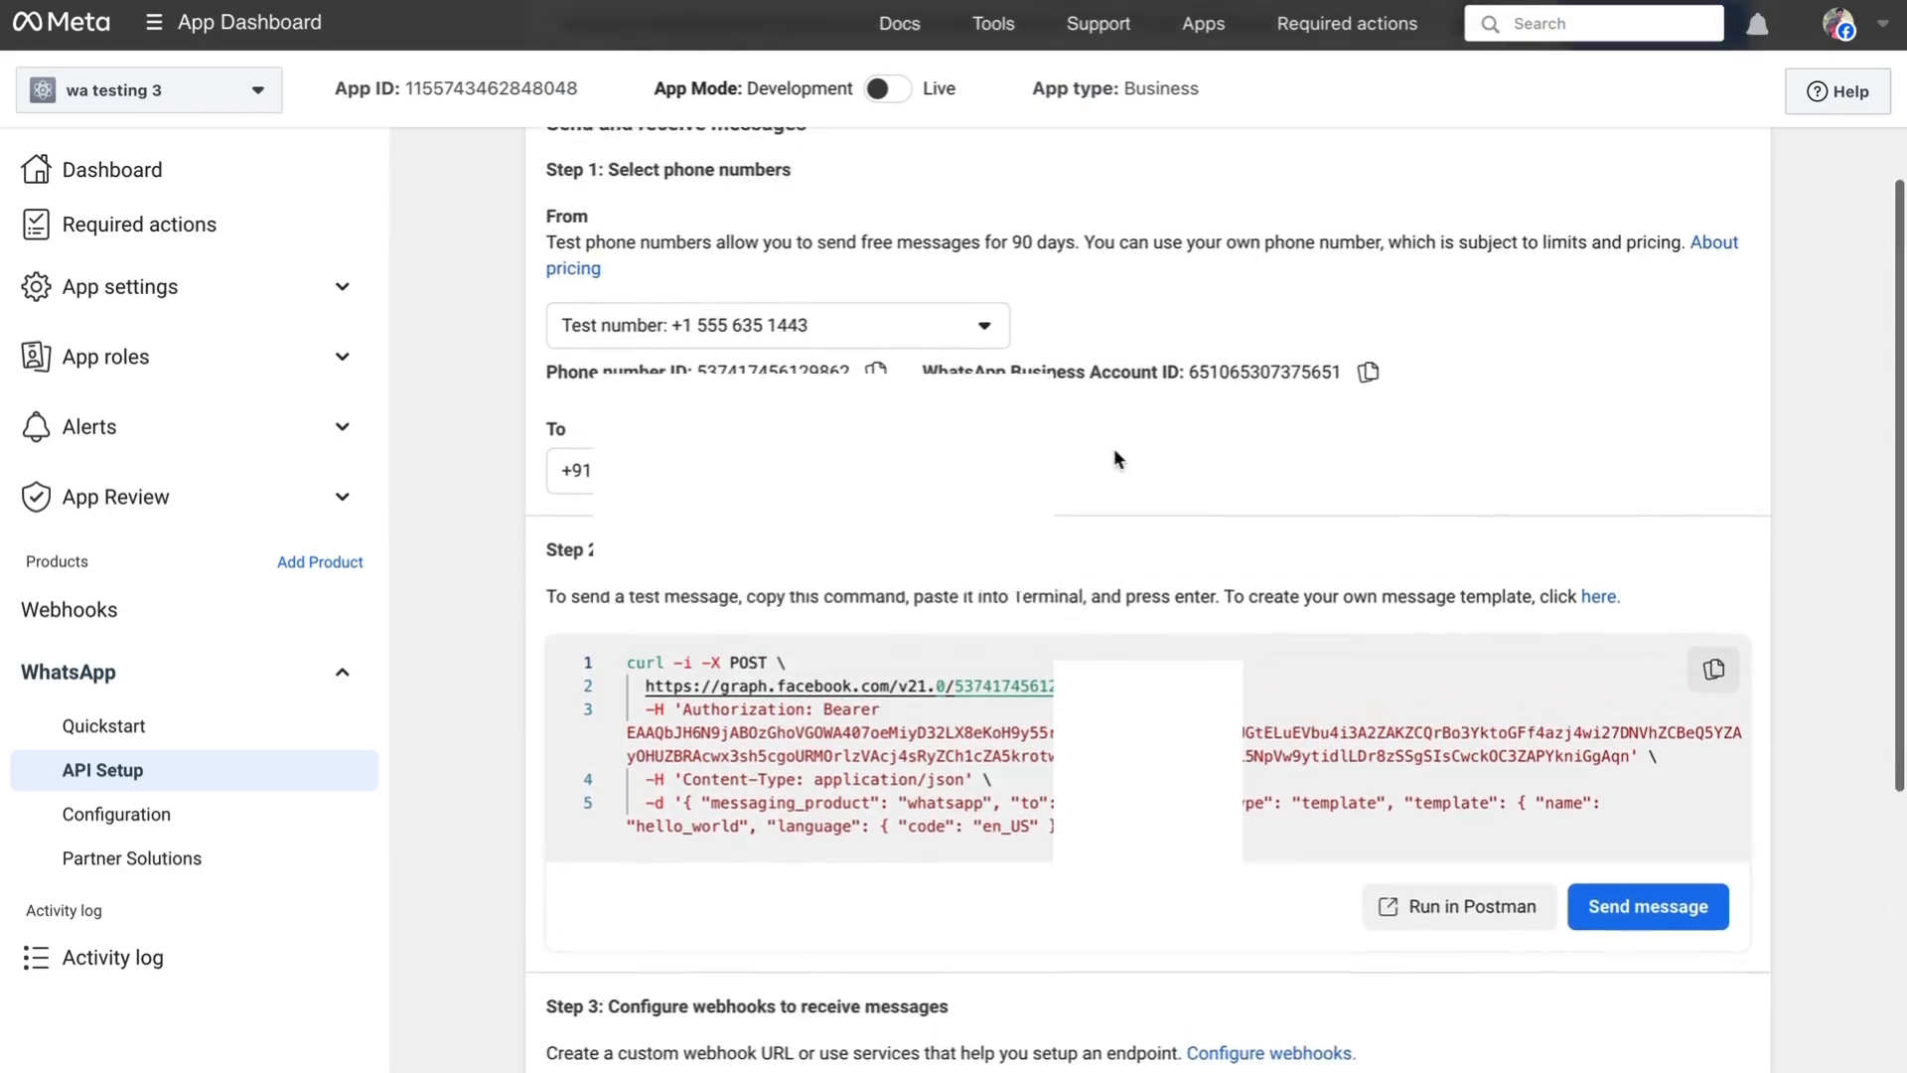
scroll(1091, 643, "down", 1)
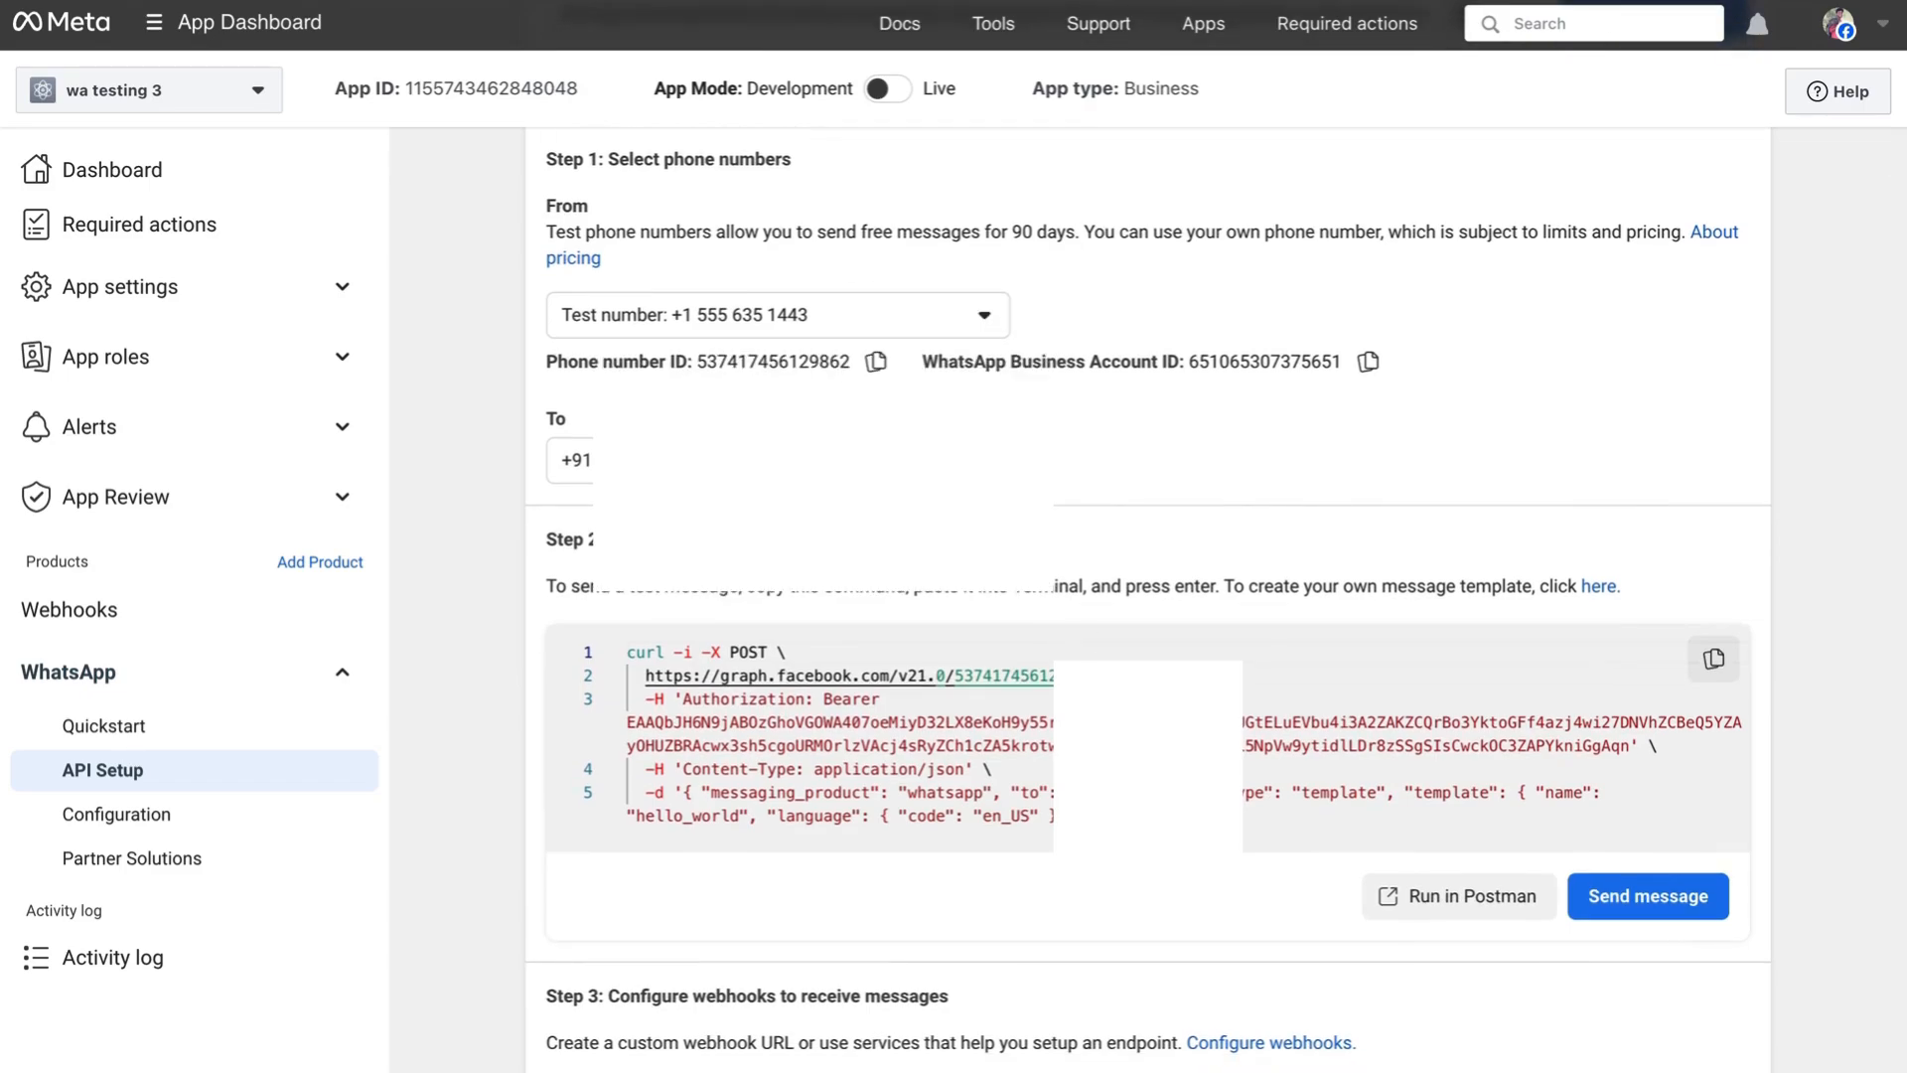
left_click(1650, 899)
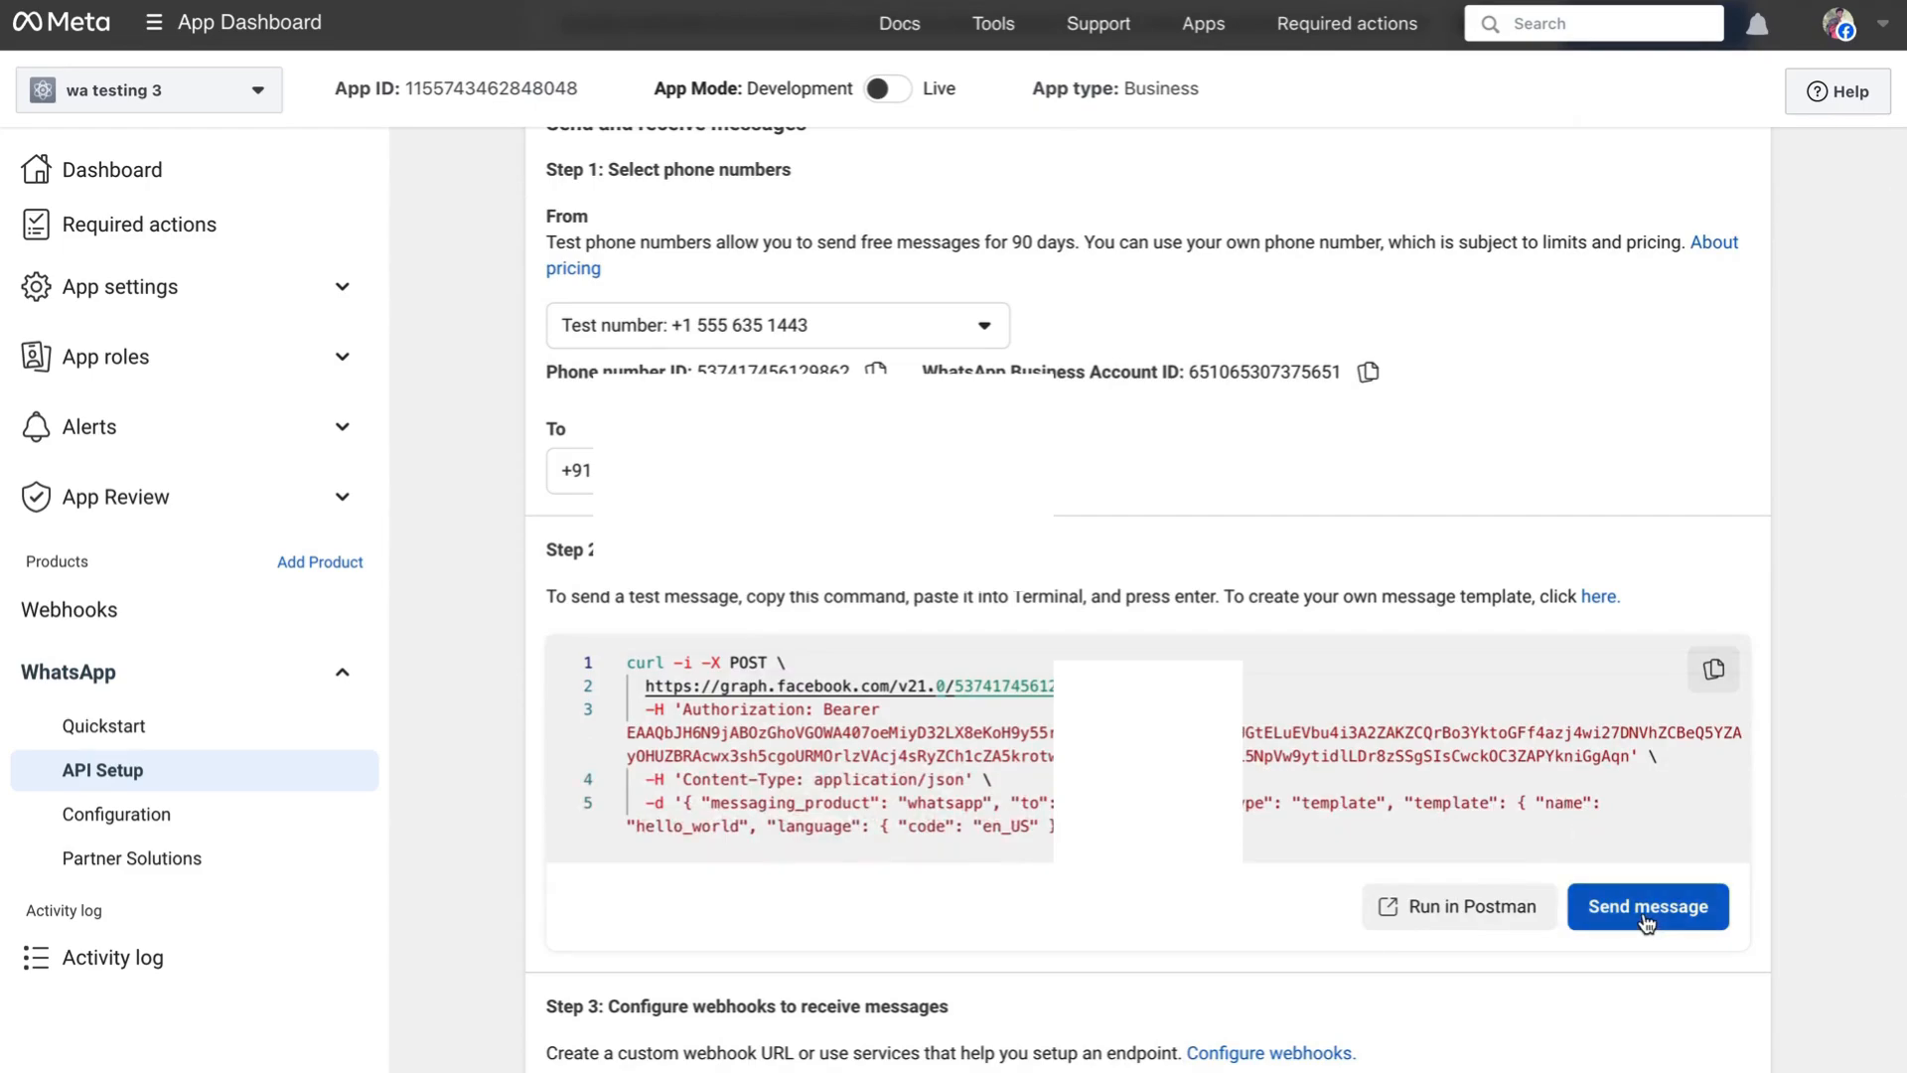
left_click(1645, 920)
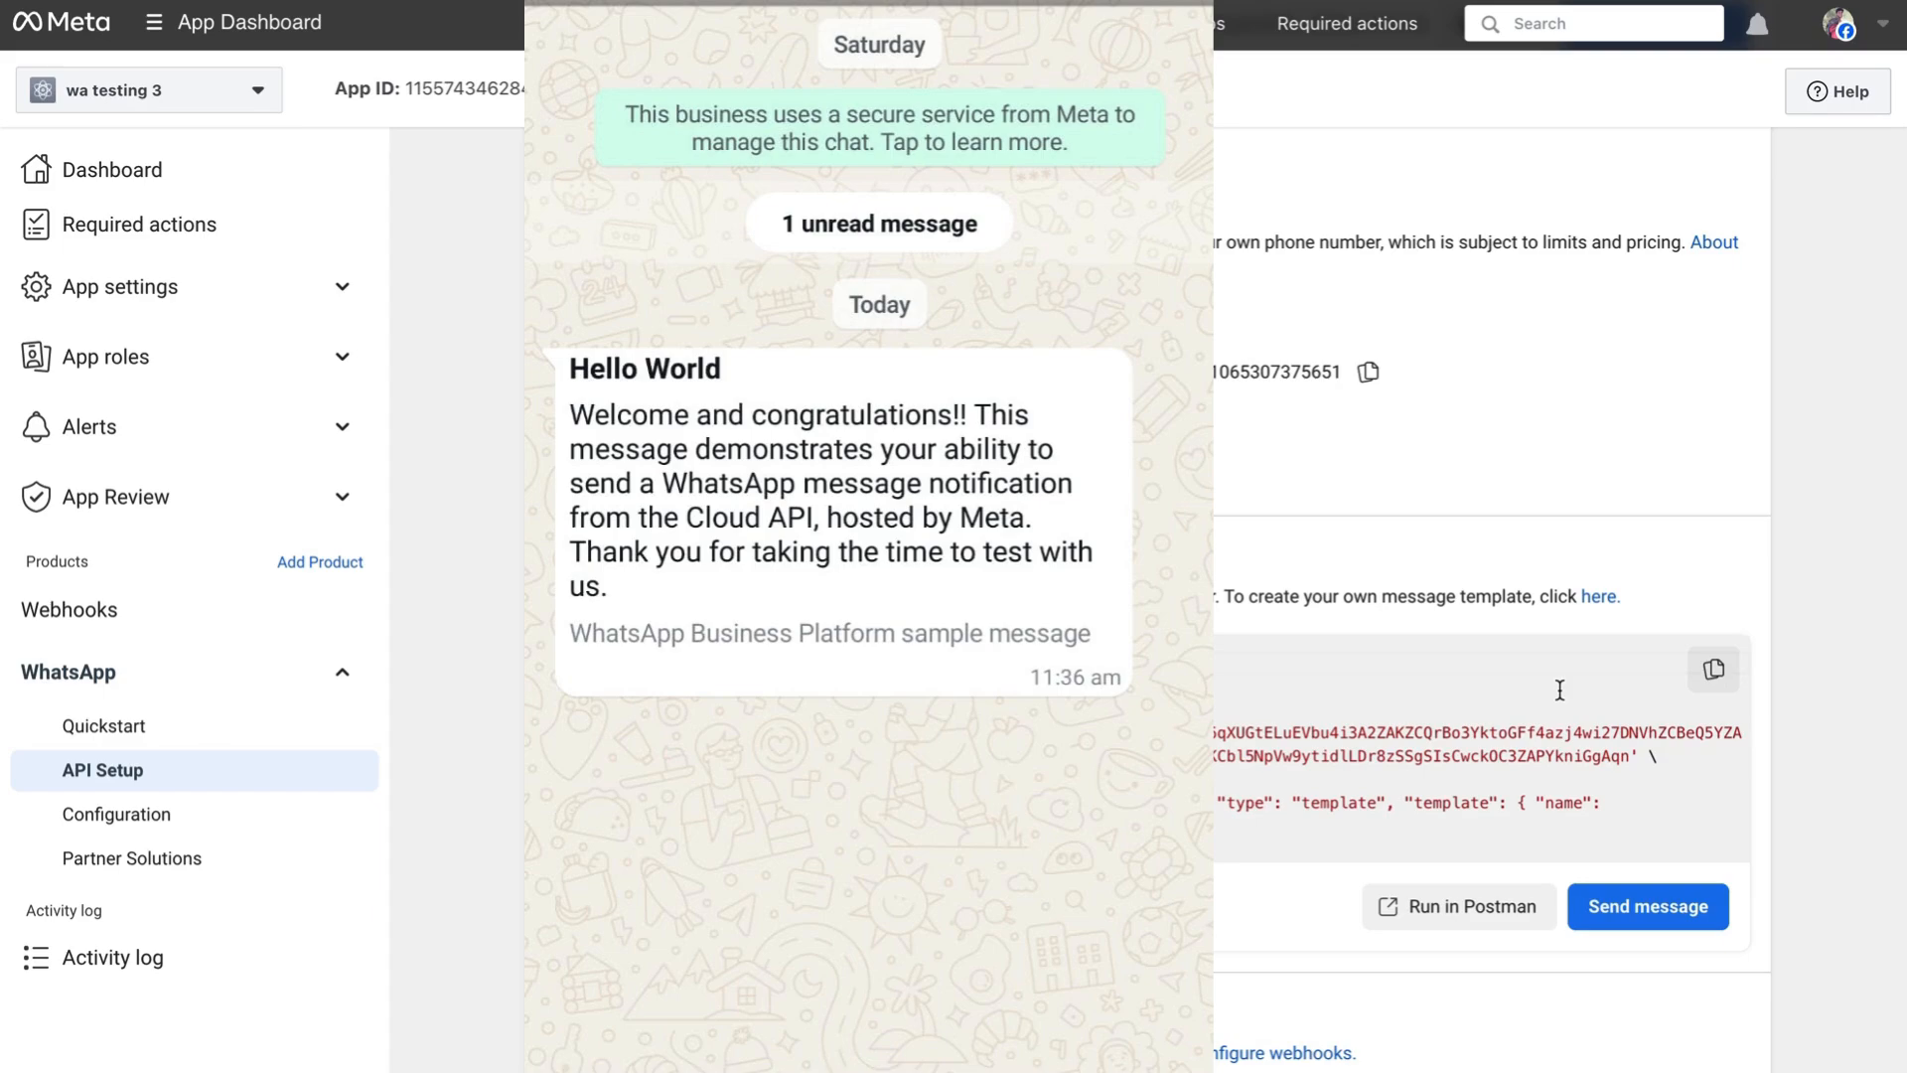
- Check the WhatsApp chat for the Hello World message sent through the Cloud API
scroll(1504, 536, "down", 1)
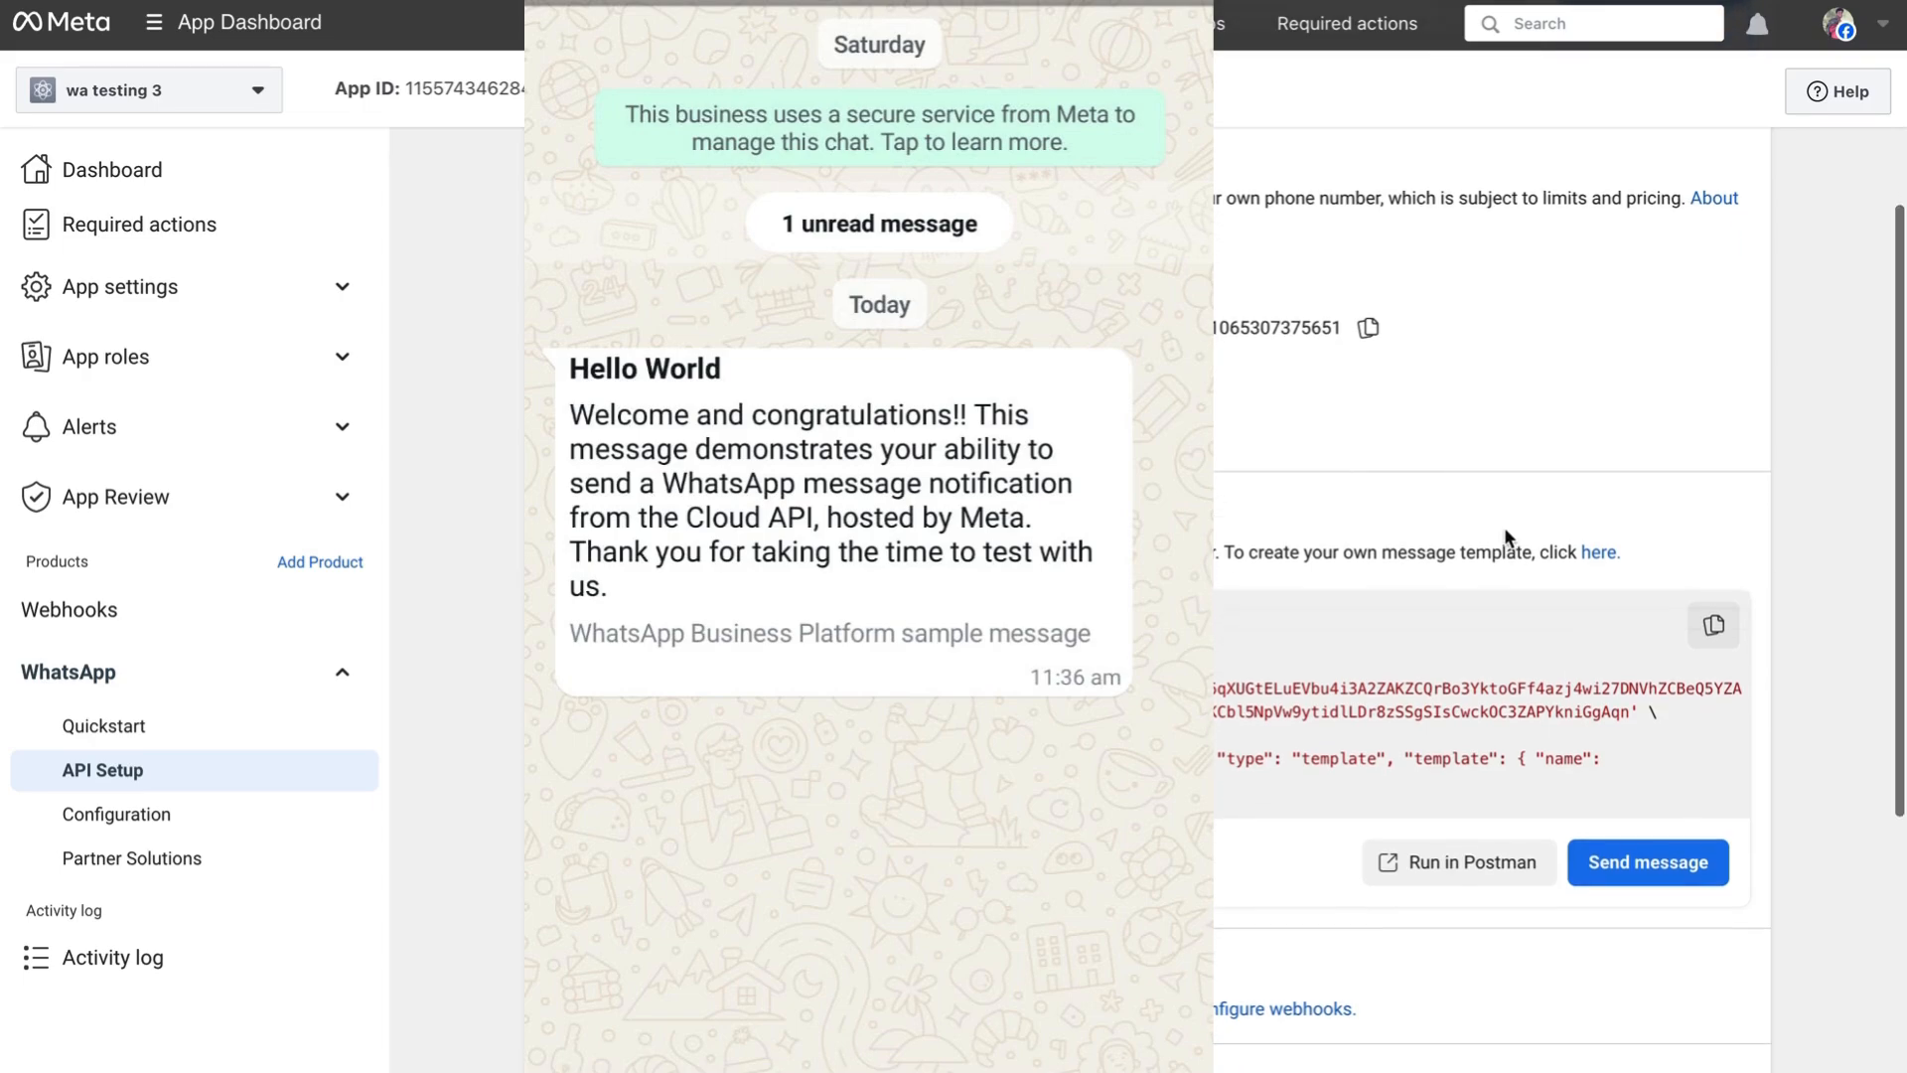
scroll(1331, 413, "up", 1)
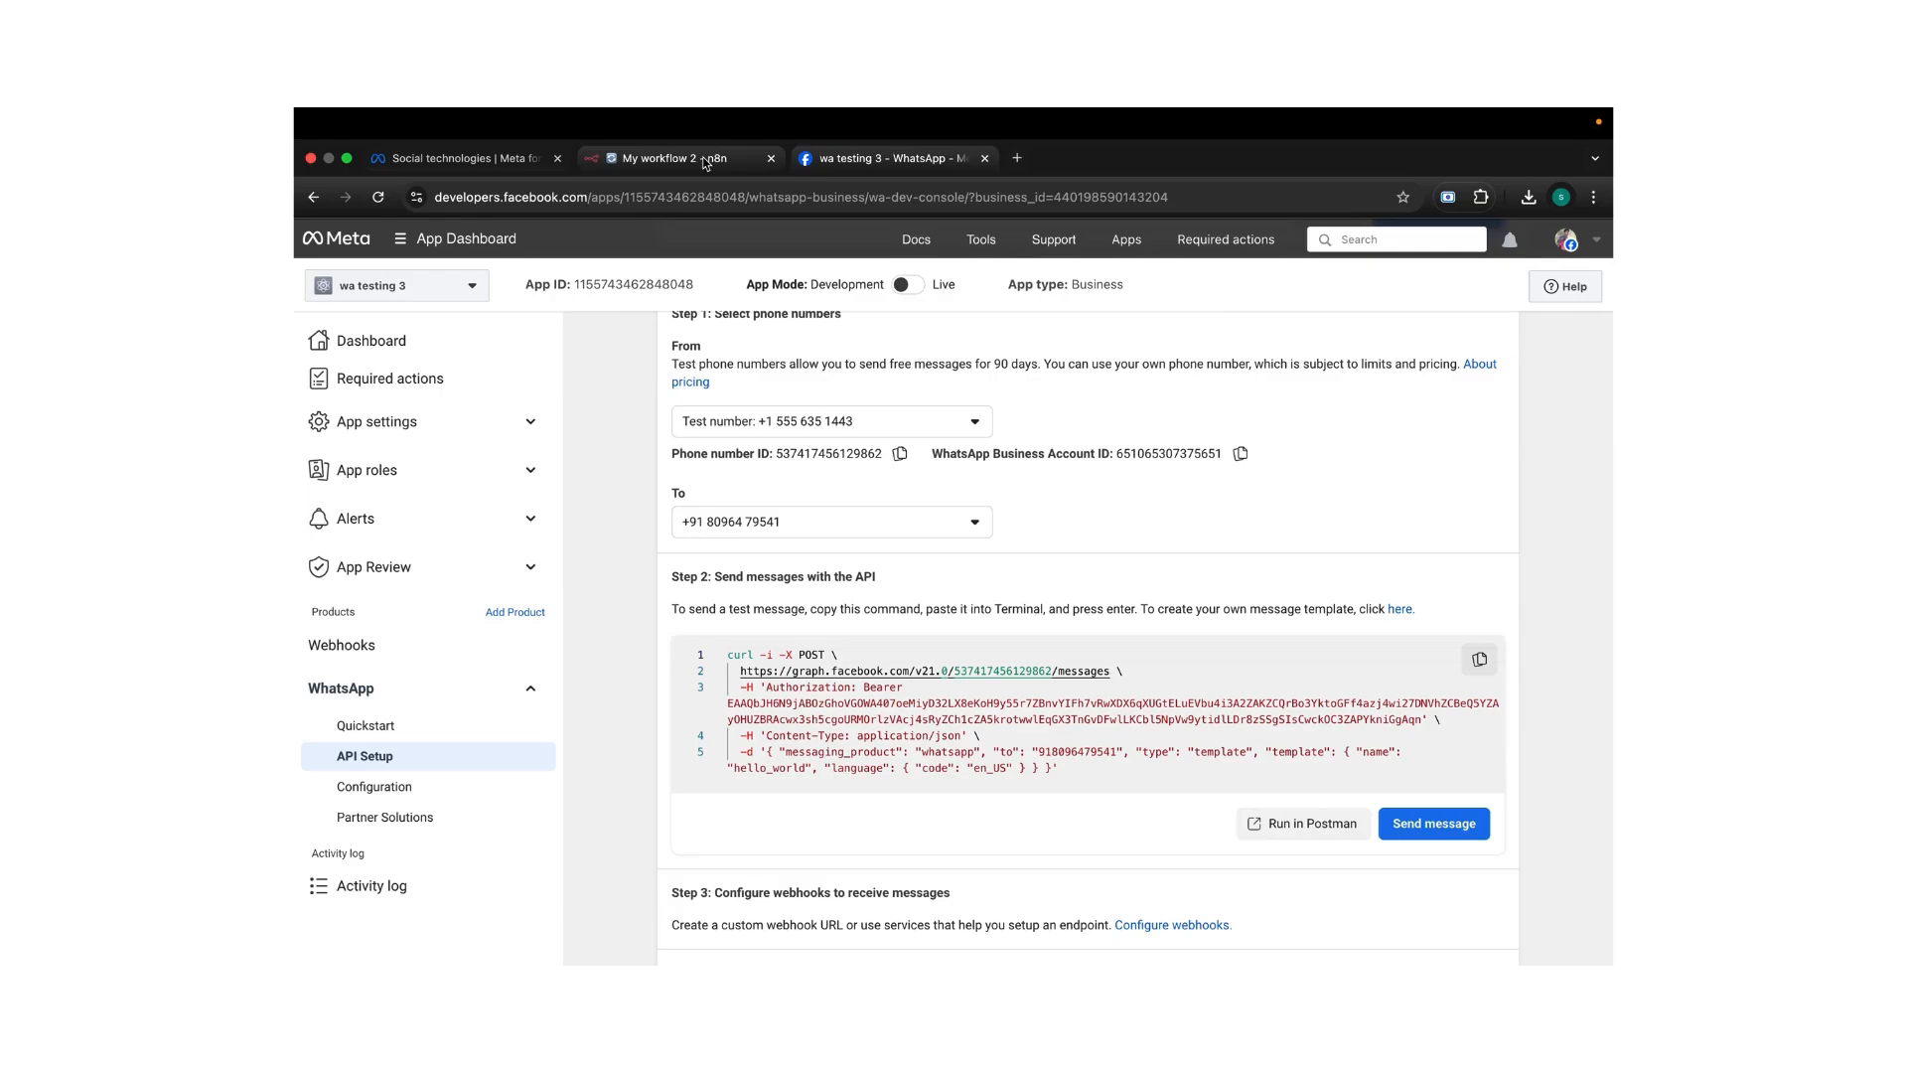
- Test the WhatsApp Trigger in My workflow 2 so it captures an incoming 'Hi' message
left_click(706, 161)
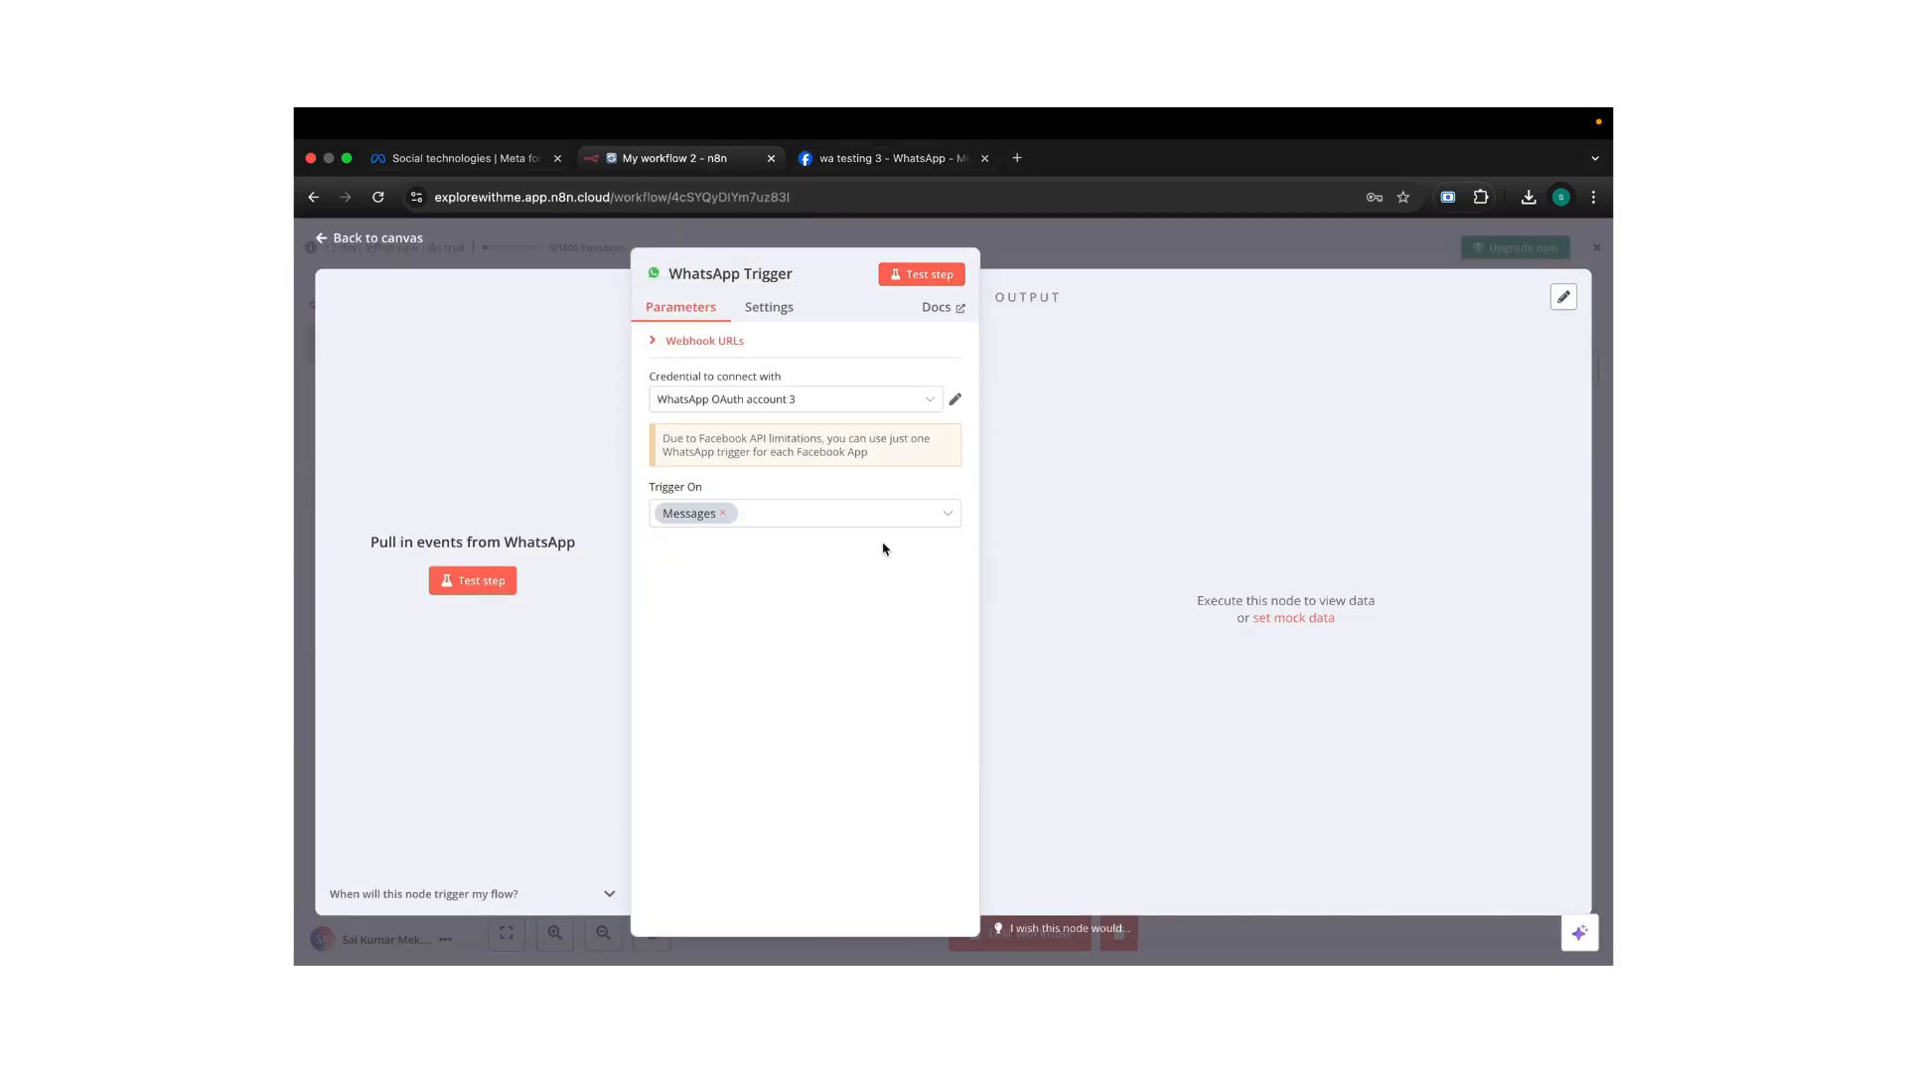
left_click(920, 276)
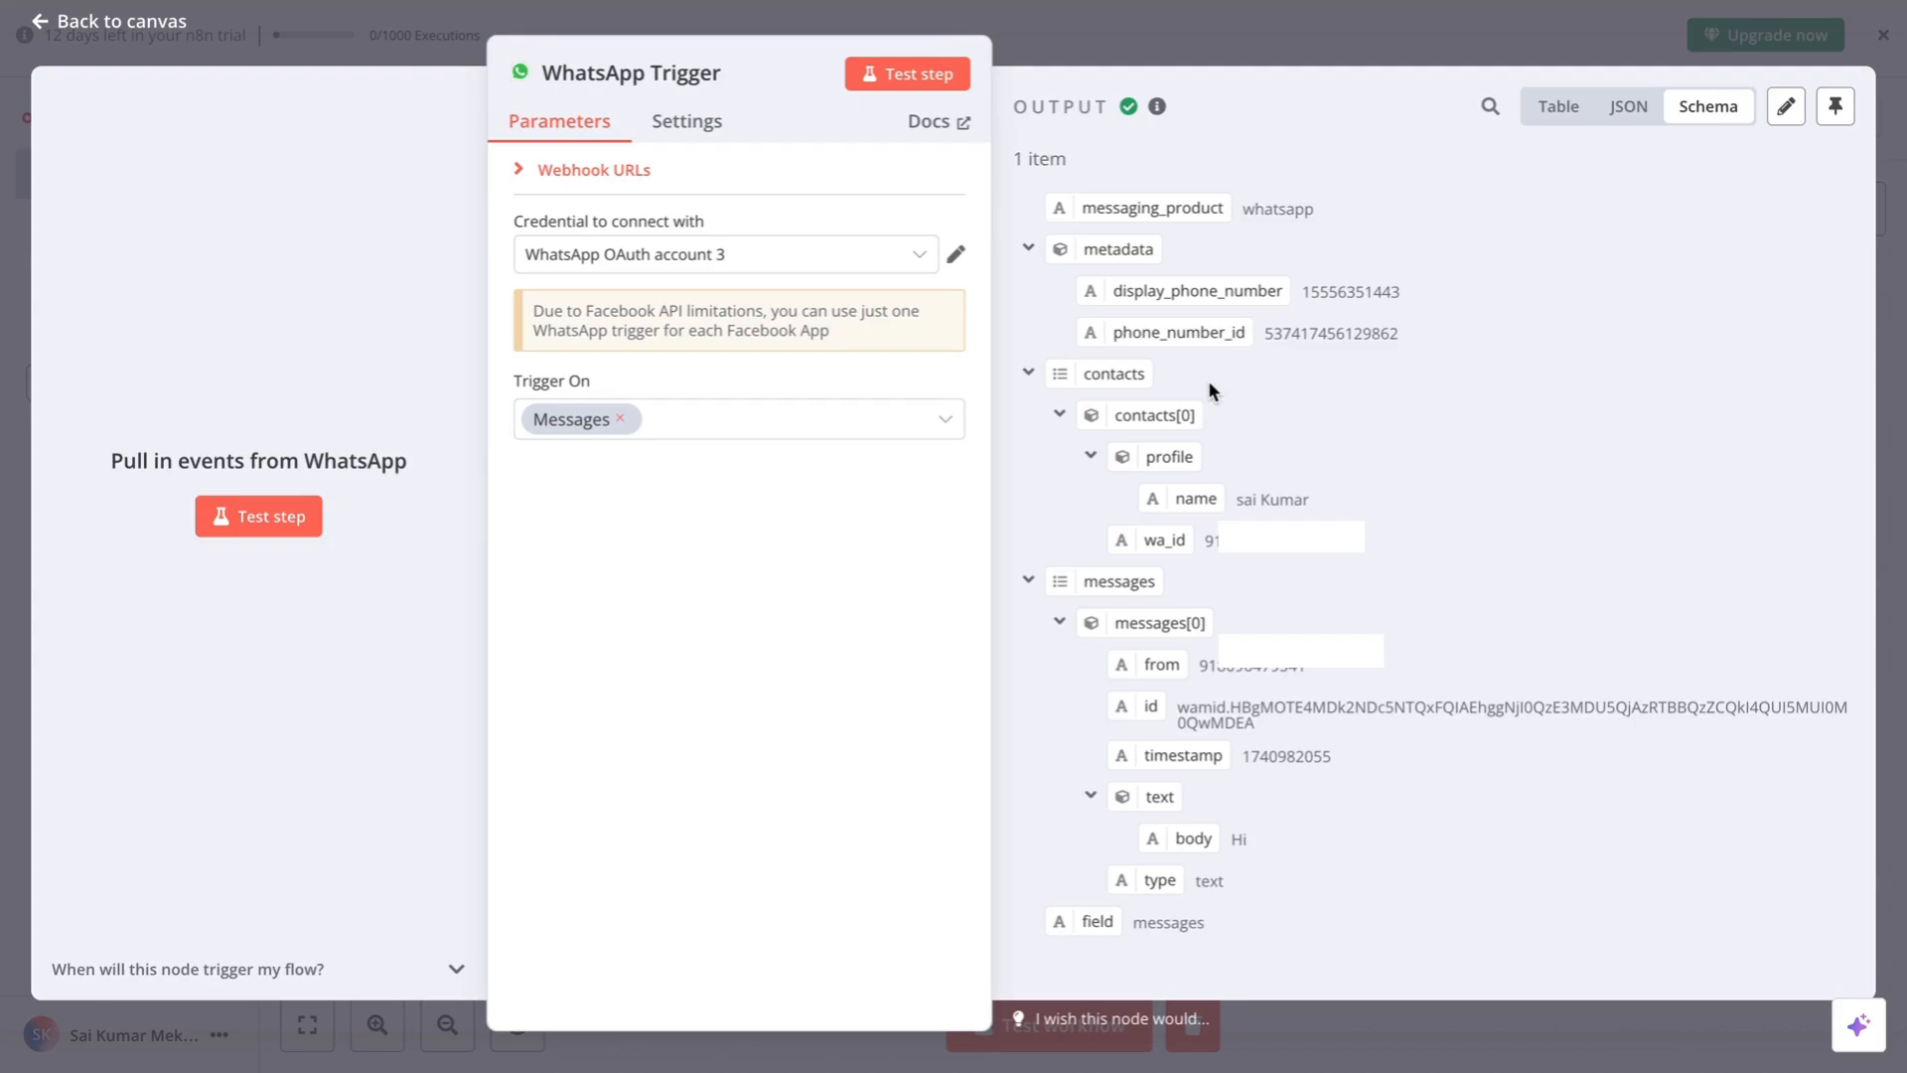
- Review the captured 'Hi' message output and return to the My workflow 2 canvas
scroll(1208, 389, "down", 1)
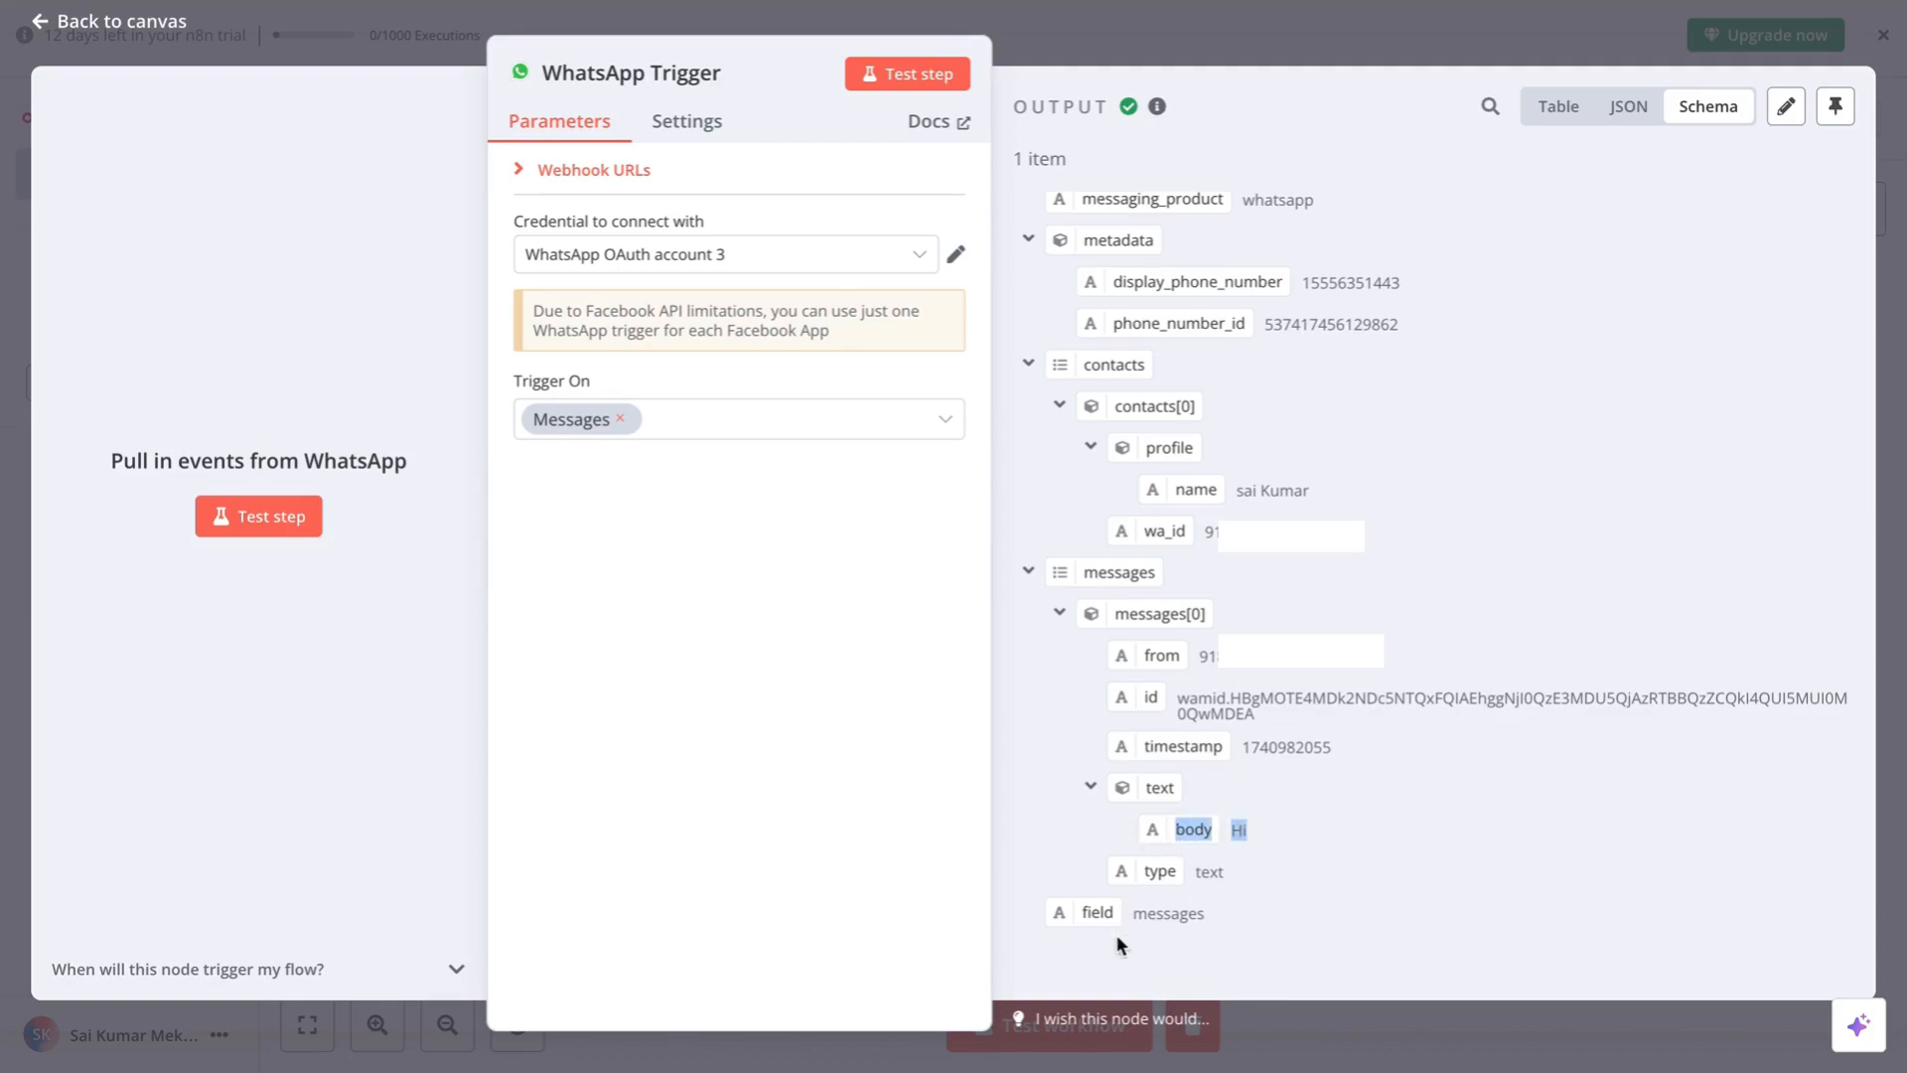
scroll(1476, 580, "up", 2)
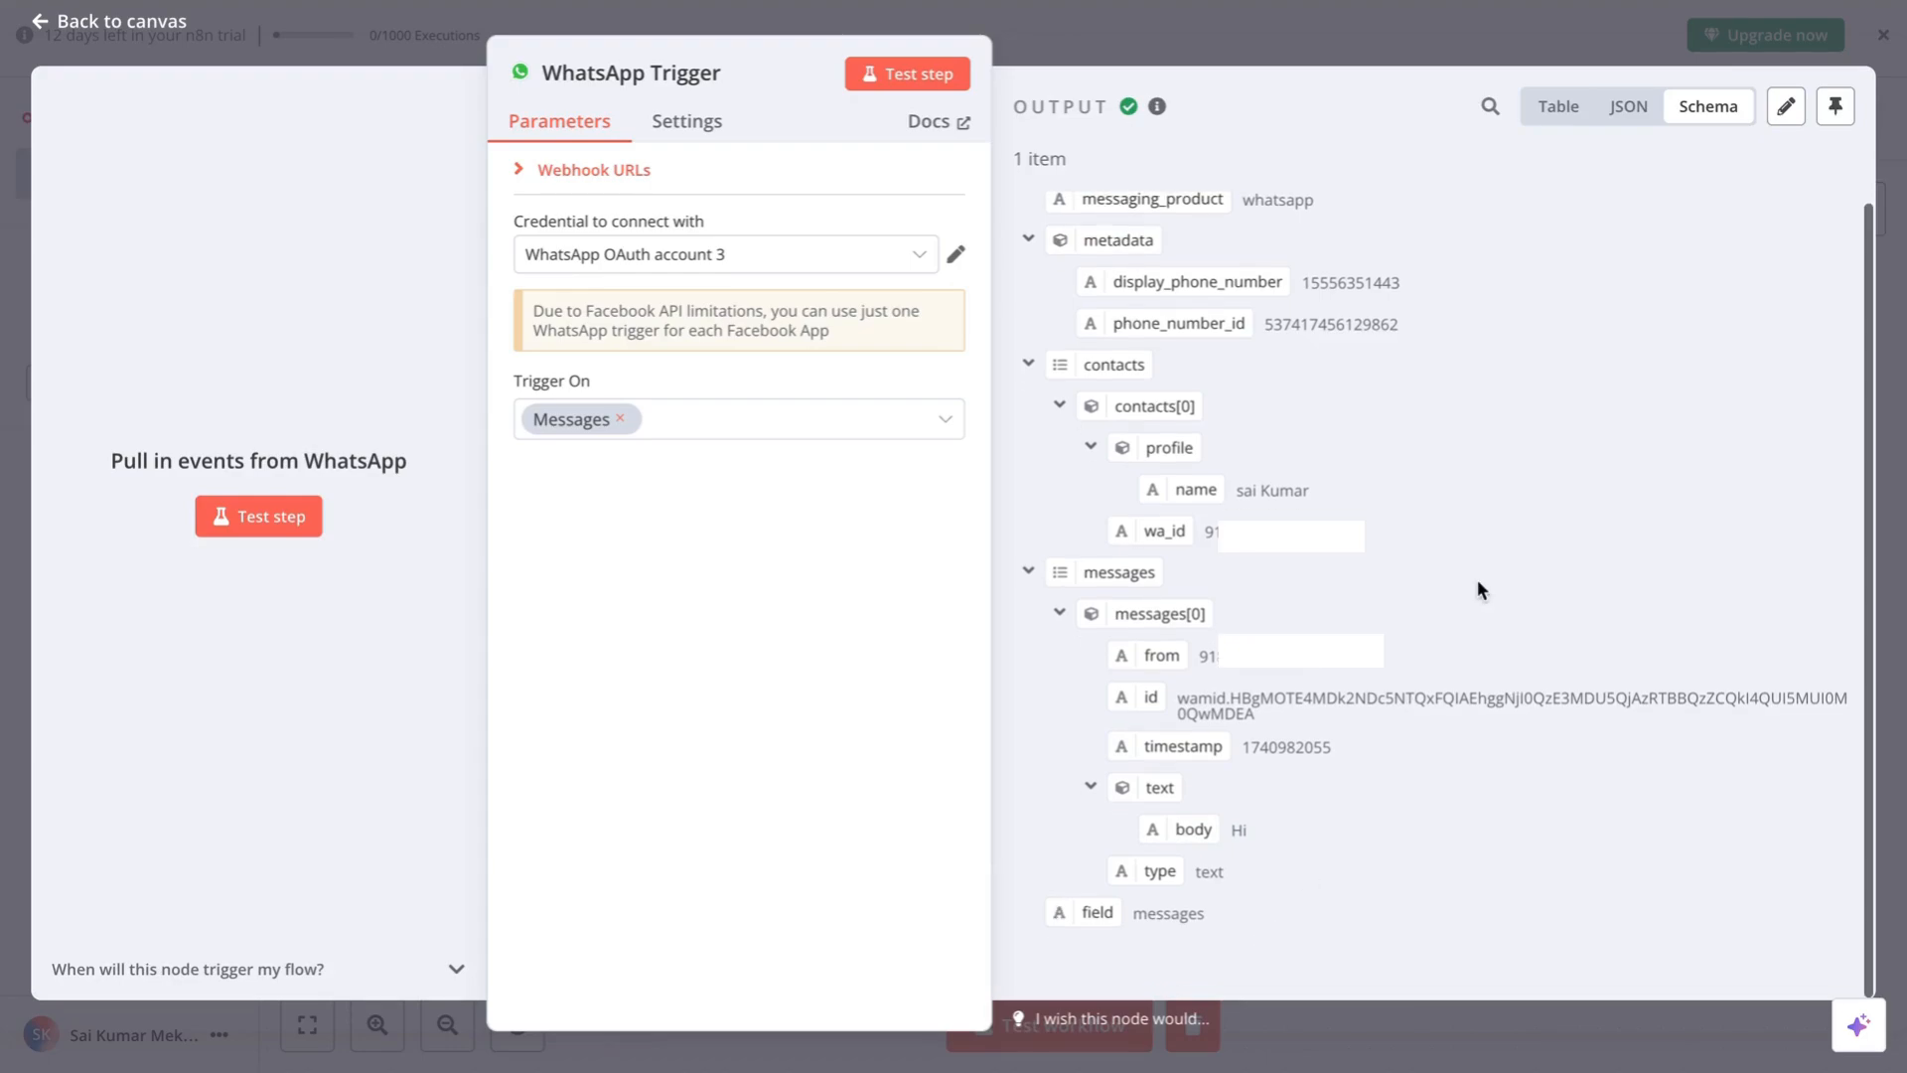
left_click(115, 18)
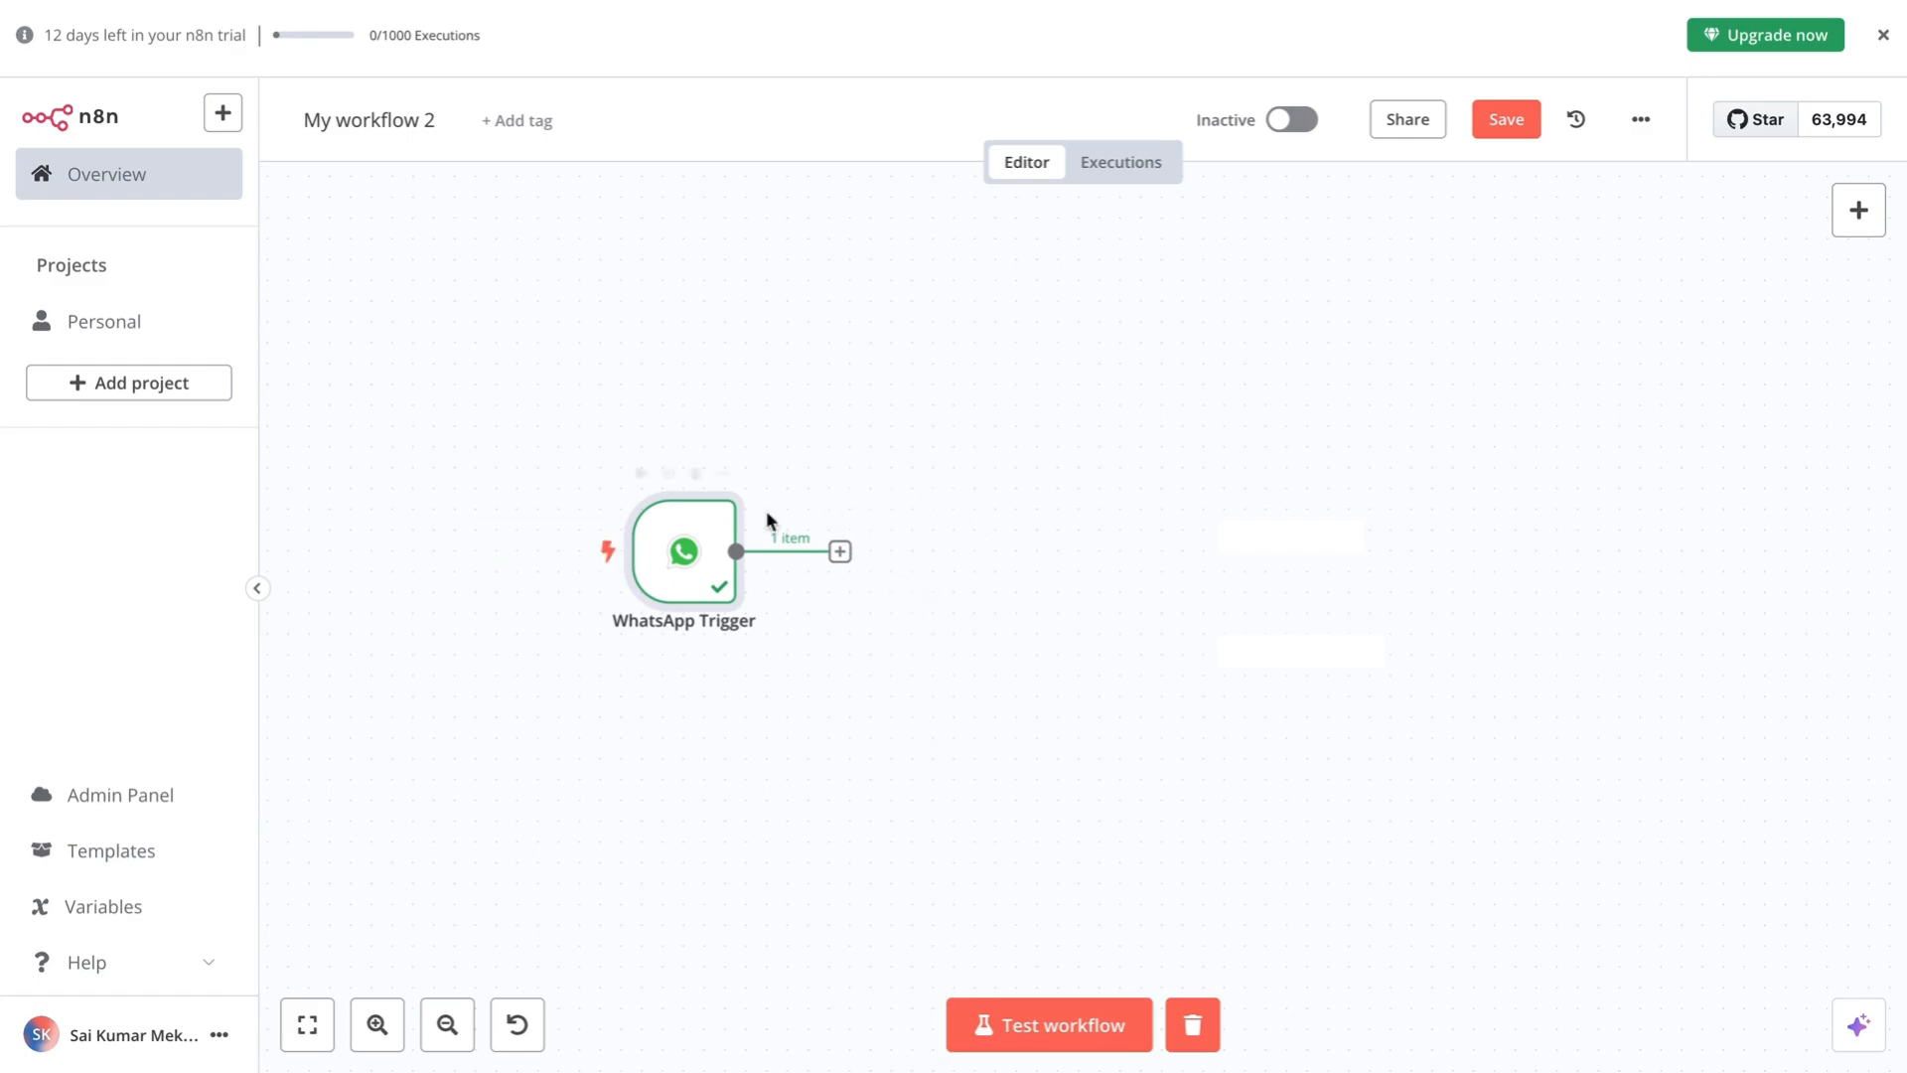
- Add an If node after the WhatsApp Trigger by searching 'if'
left_click(840, 553)
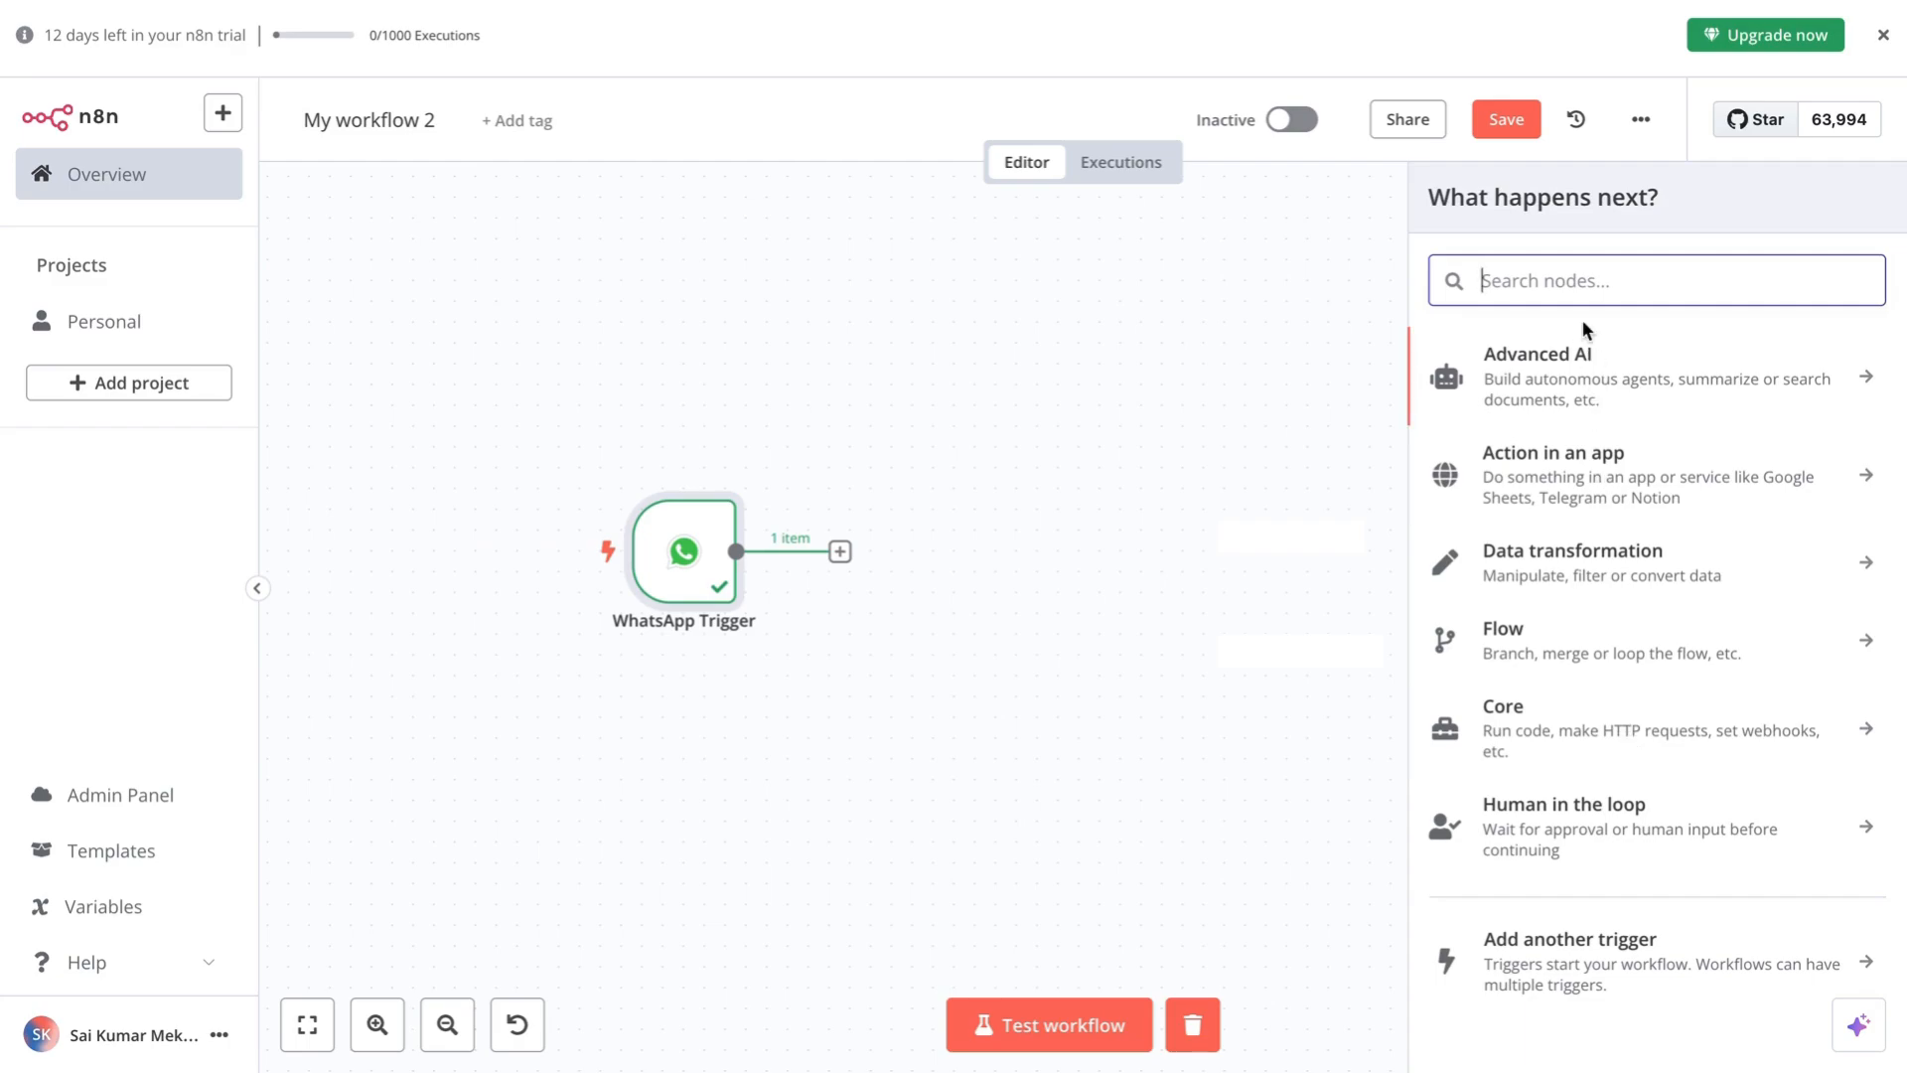
type("if")
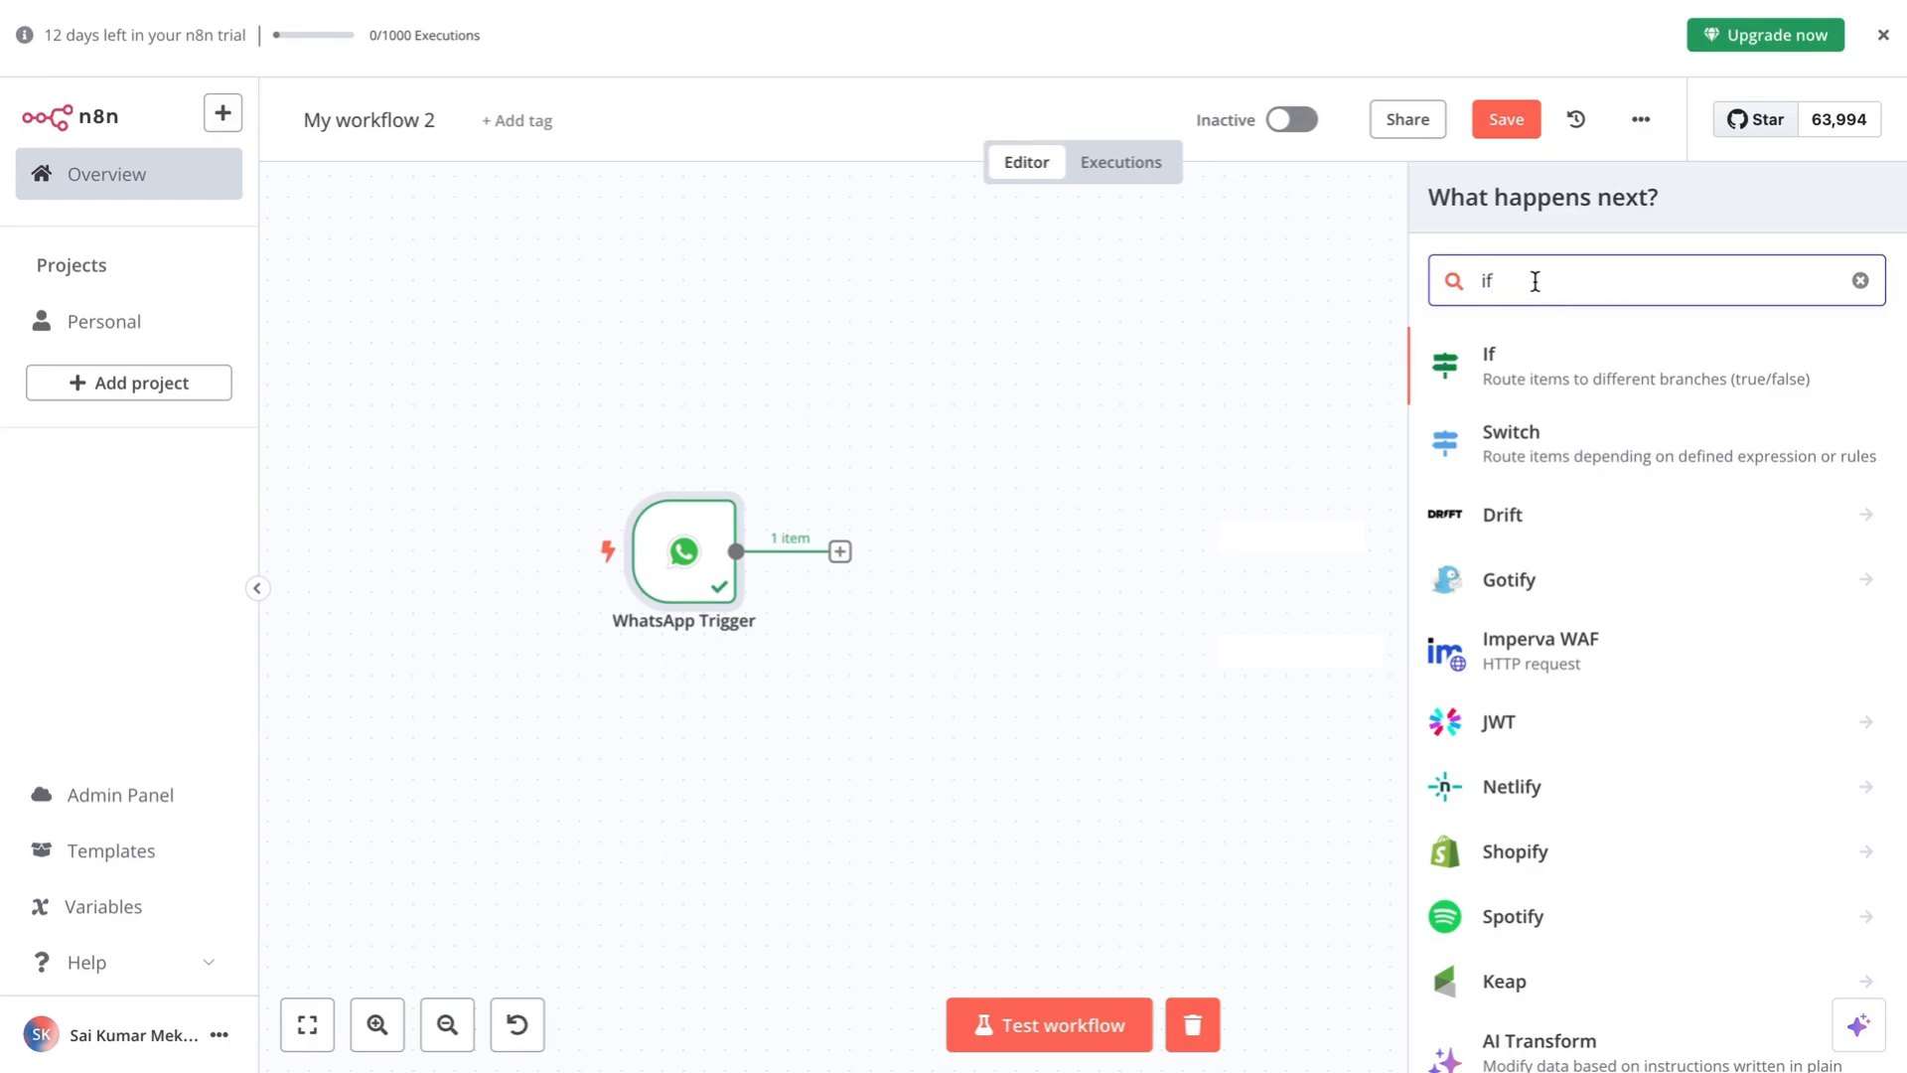
left_click(1511, 365)
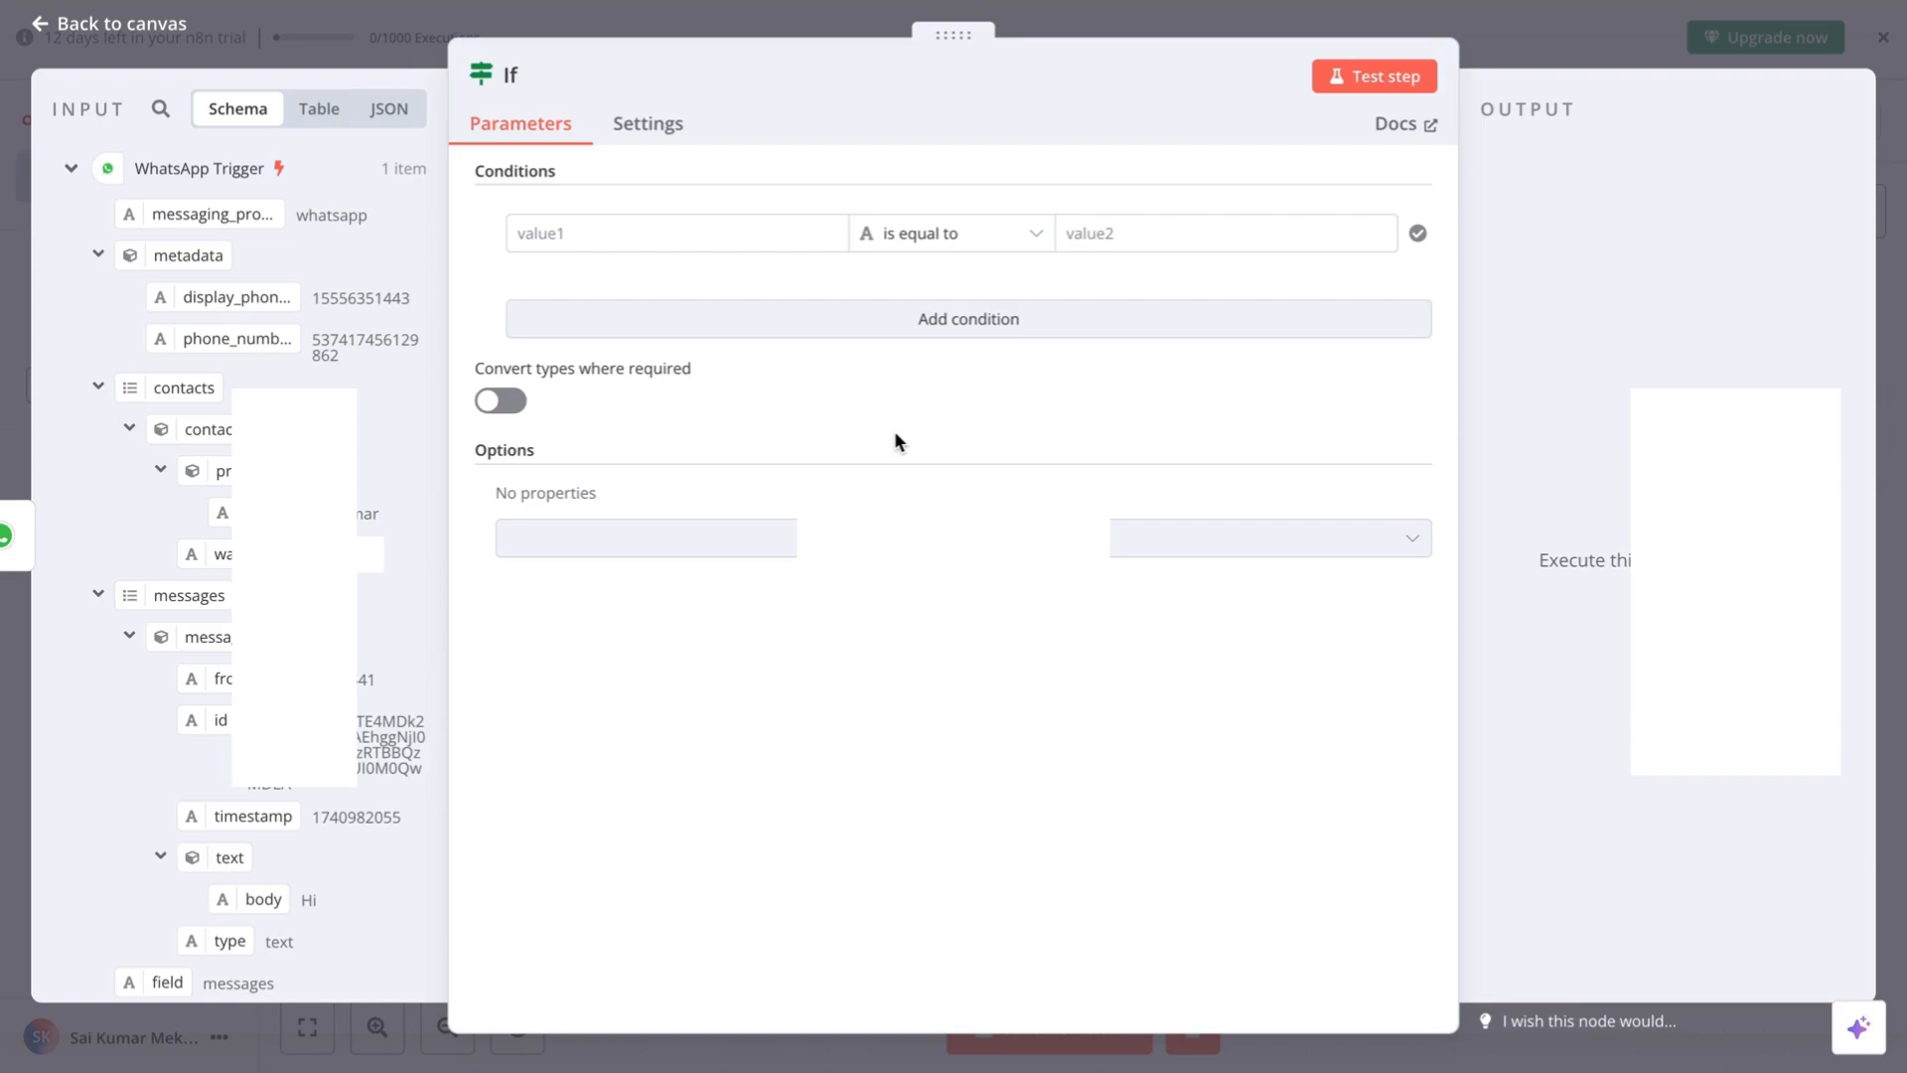
- Set the If condition to check that {{ $json.messages }} exists
scroll(239, 298, "down", 1)
scroll(214, 437, "up", 1)
scroll(310, 794, "down", 1)
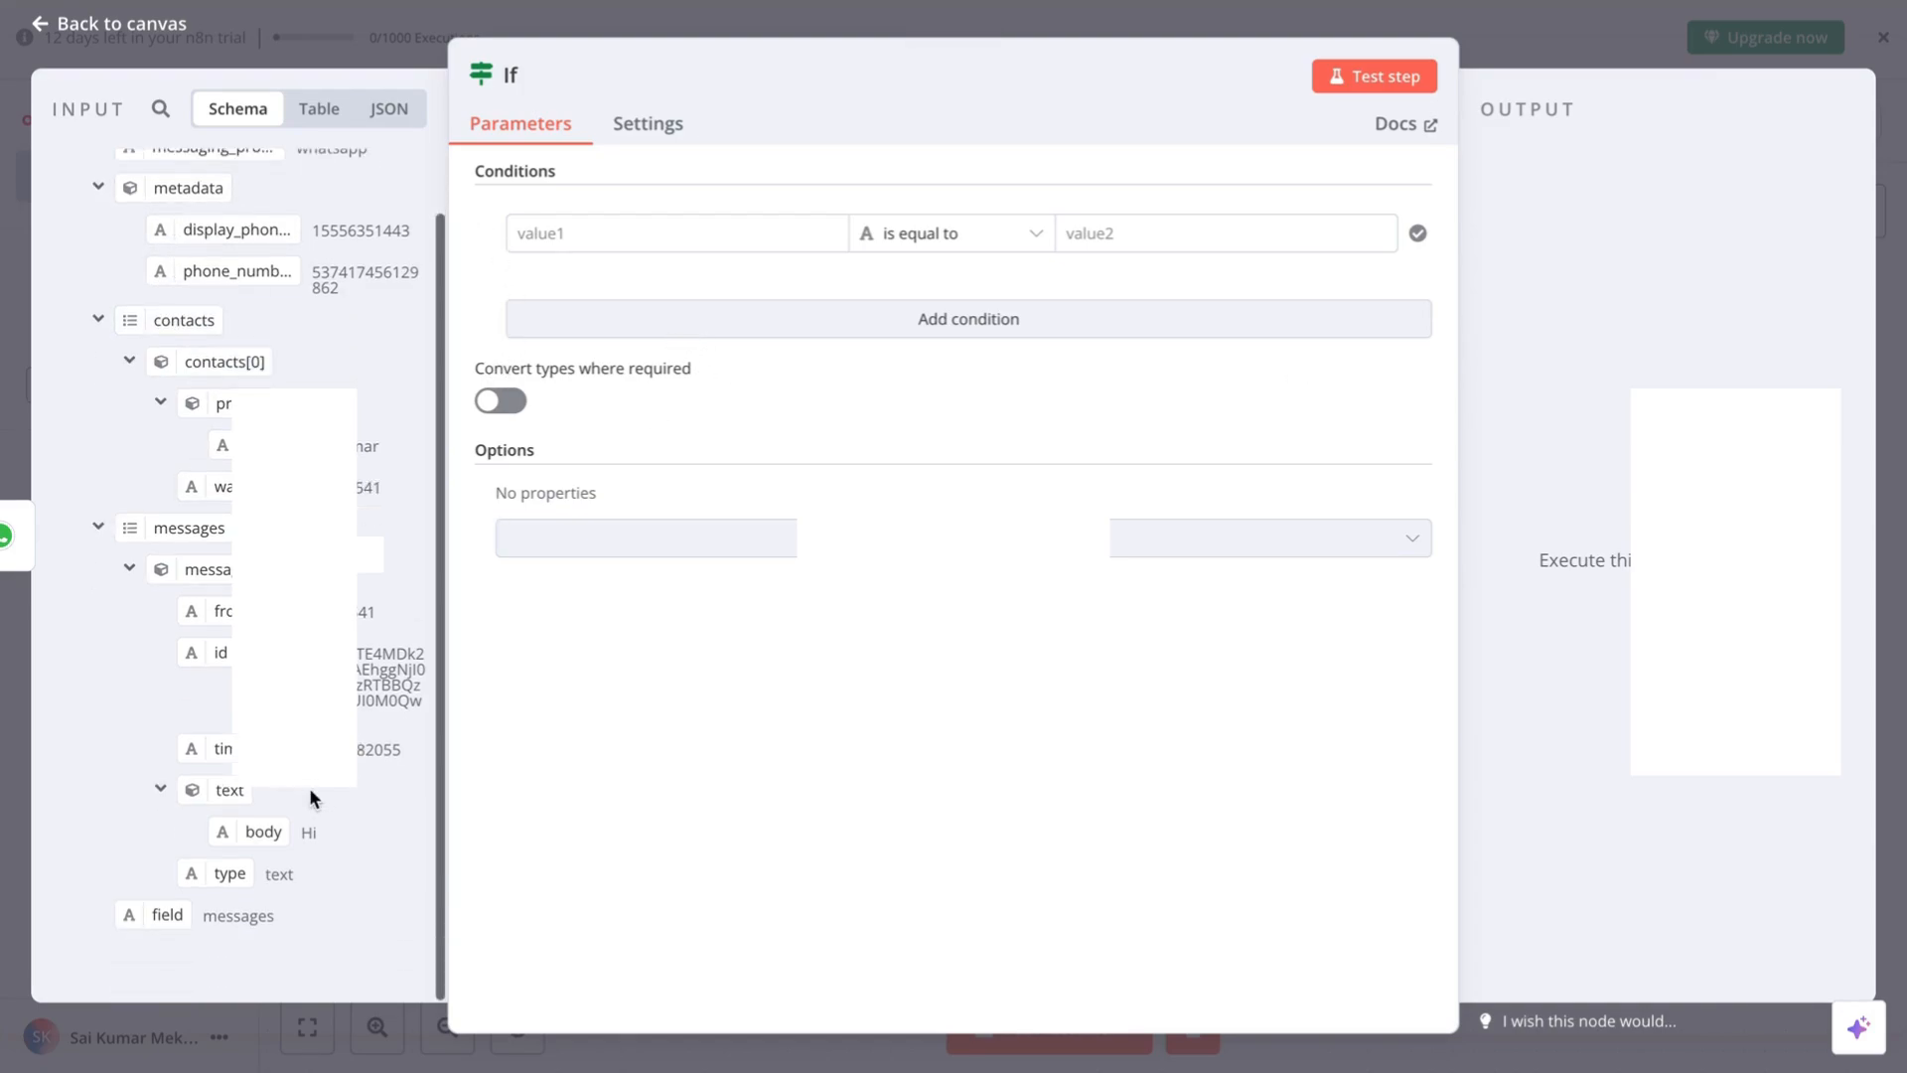
scroll(308, 788, "up", 1)
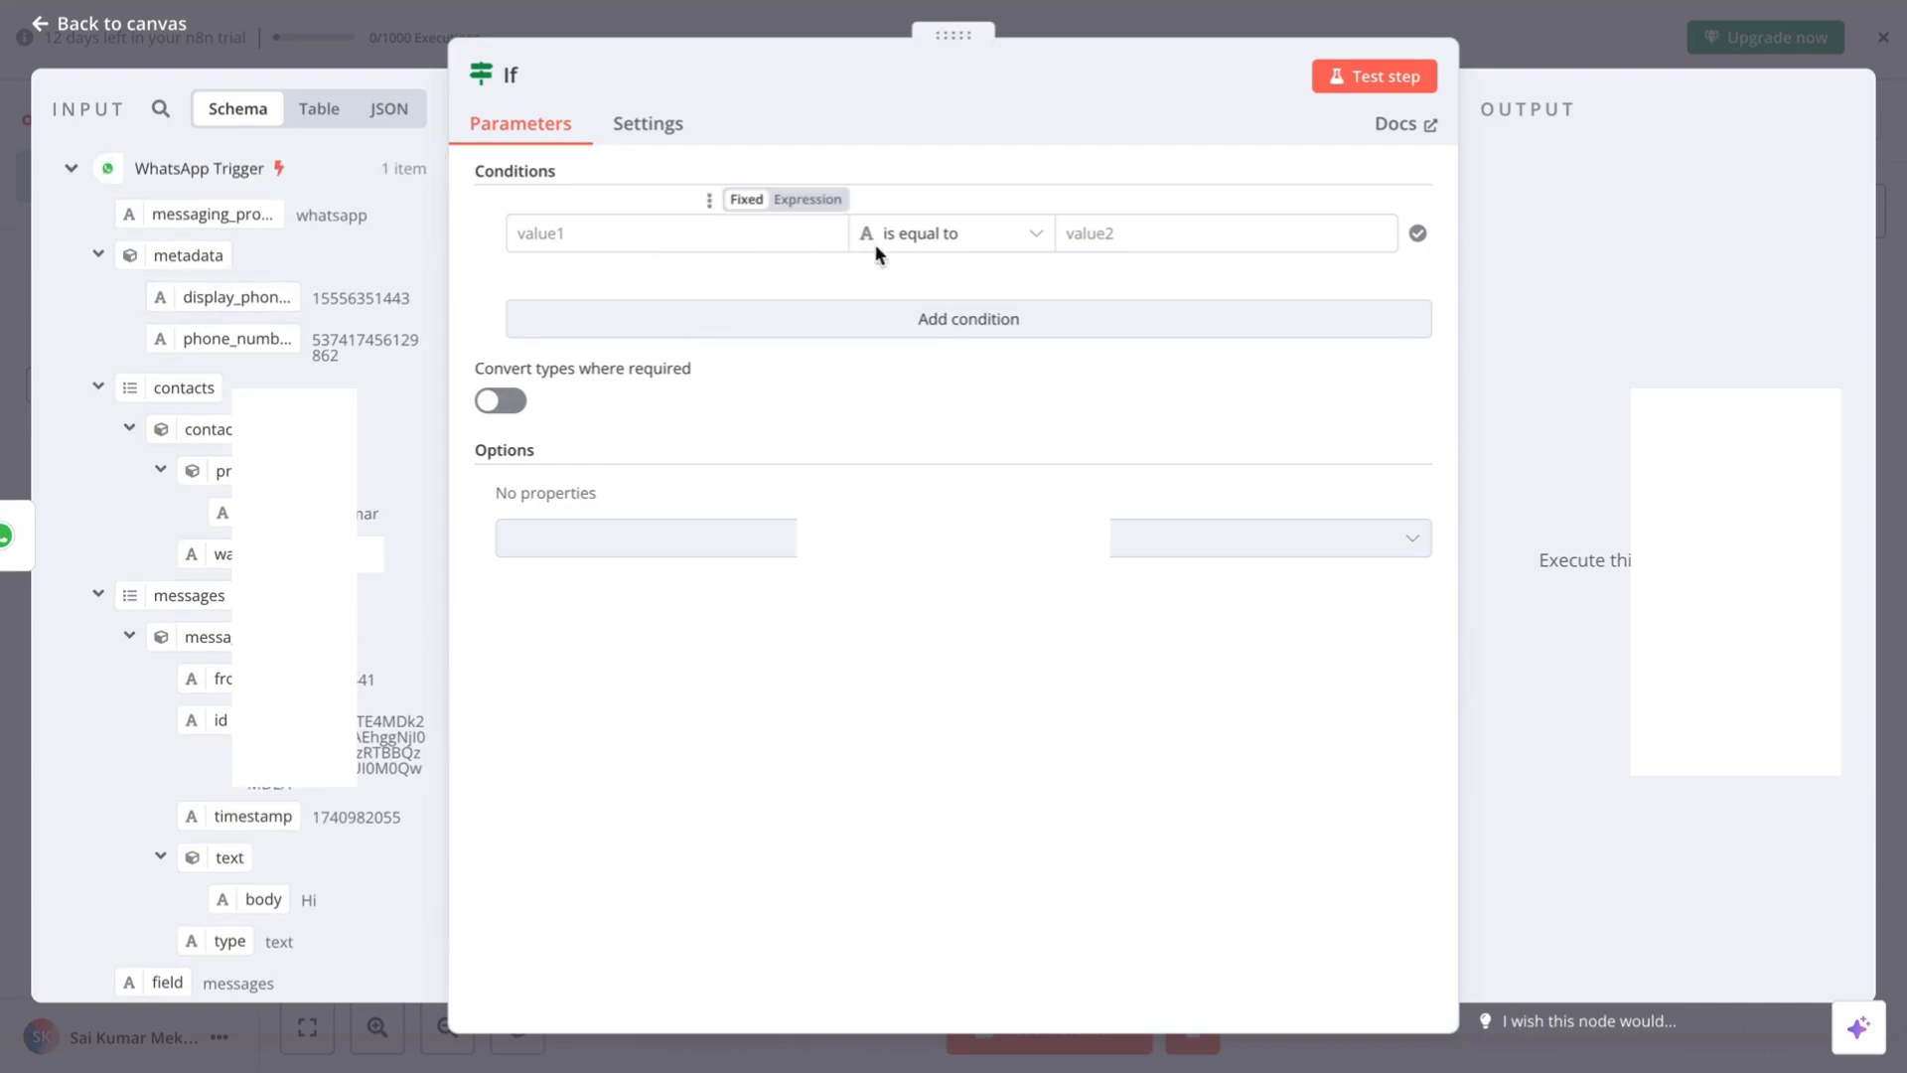
left_click(1015, 236)
mouse_move(978, 480)
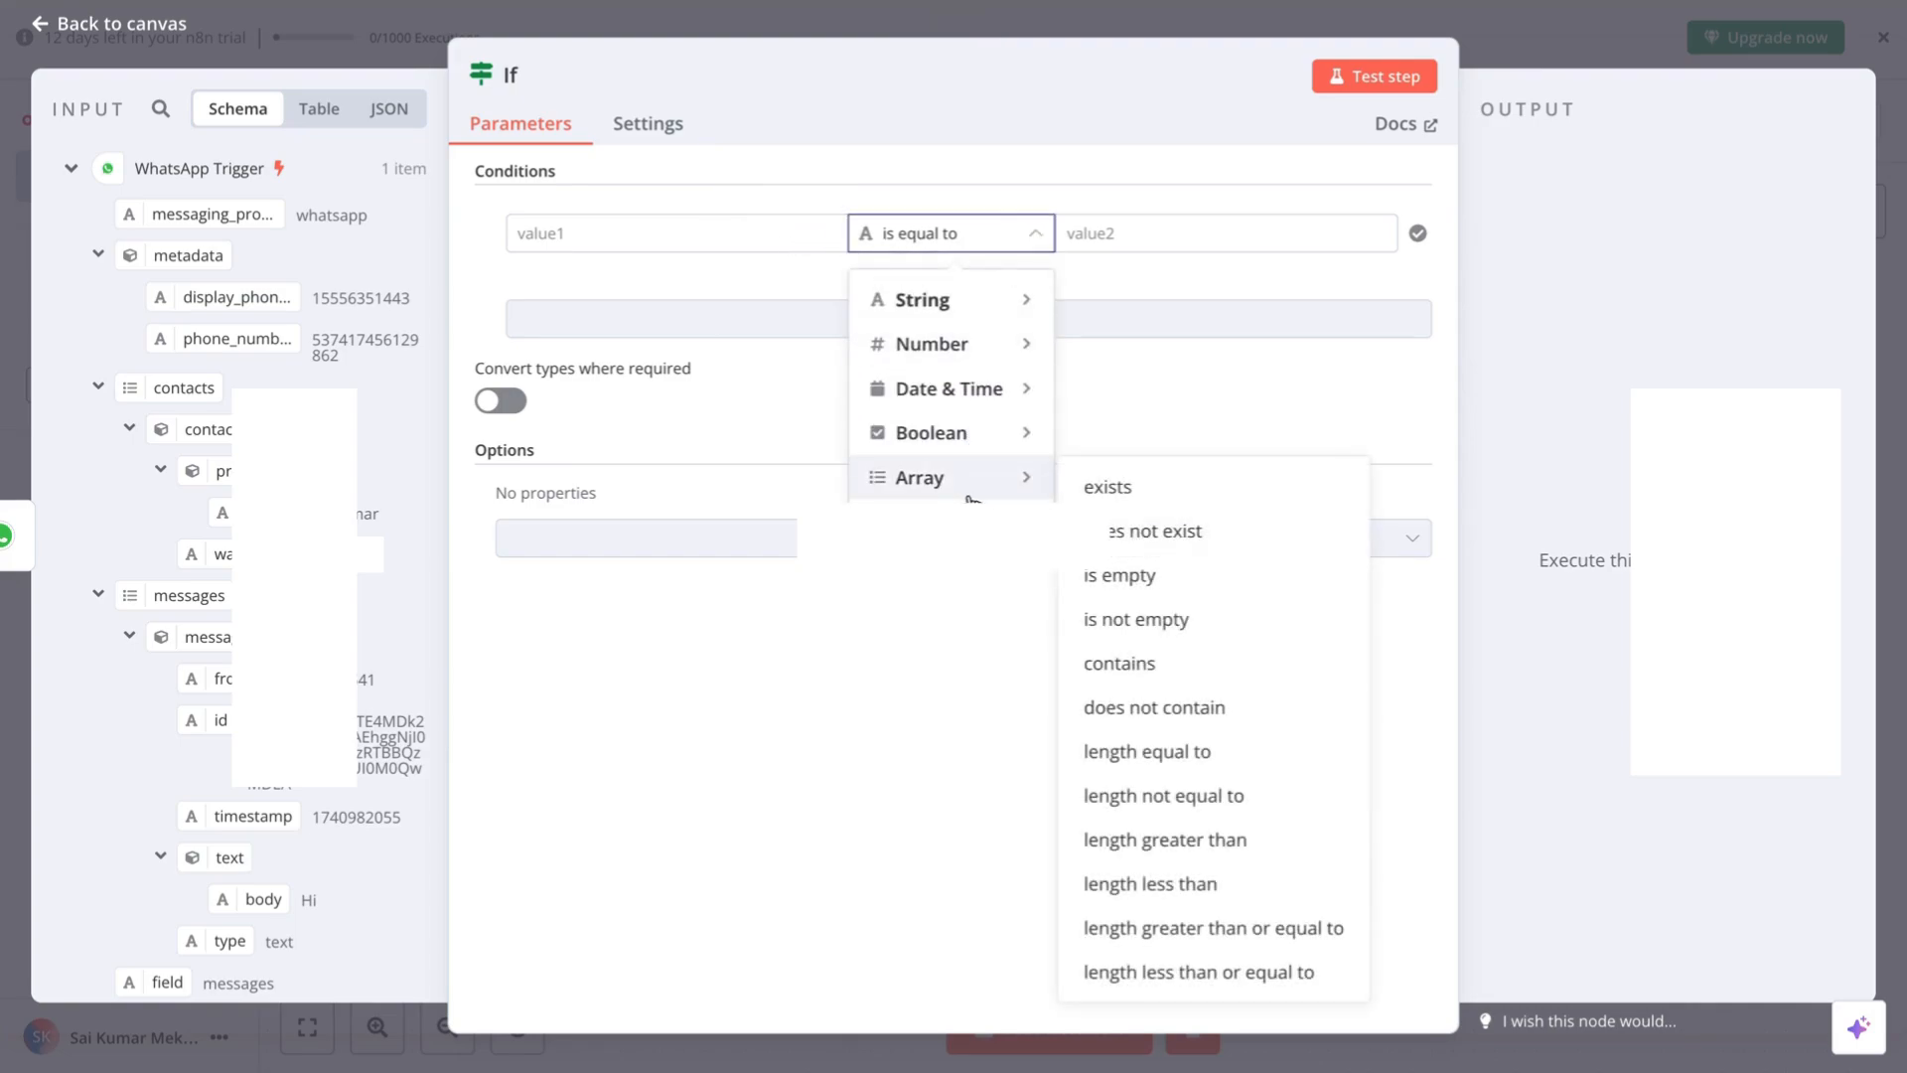
left_click(1131, 502)
left_click(842, 236)
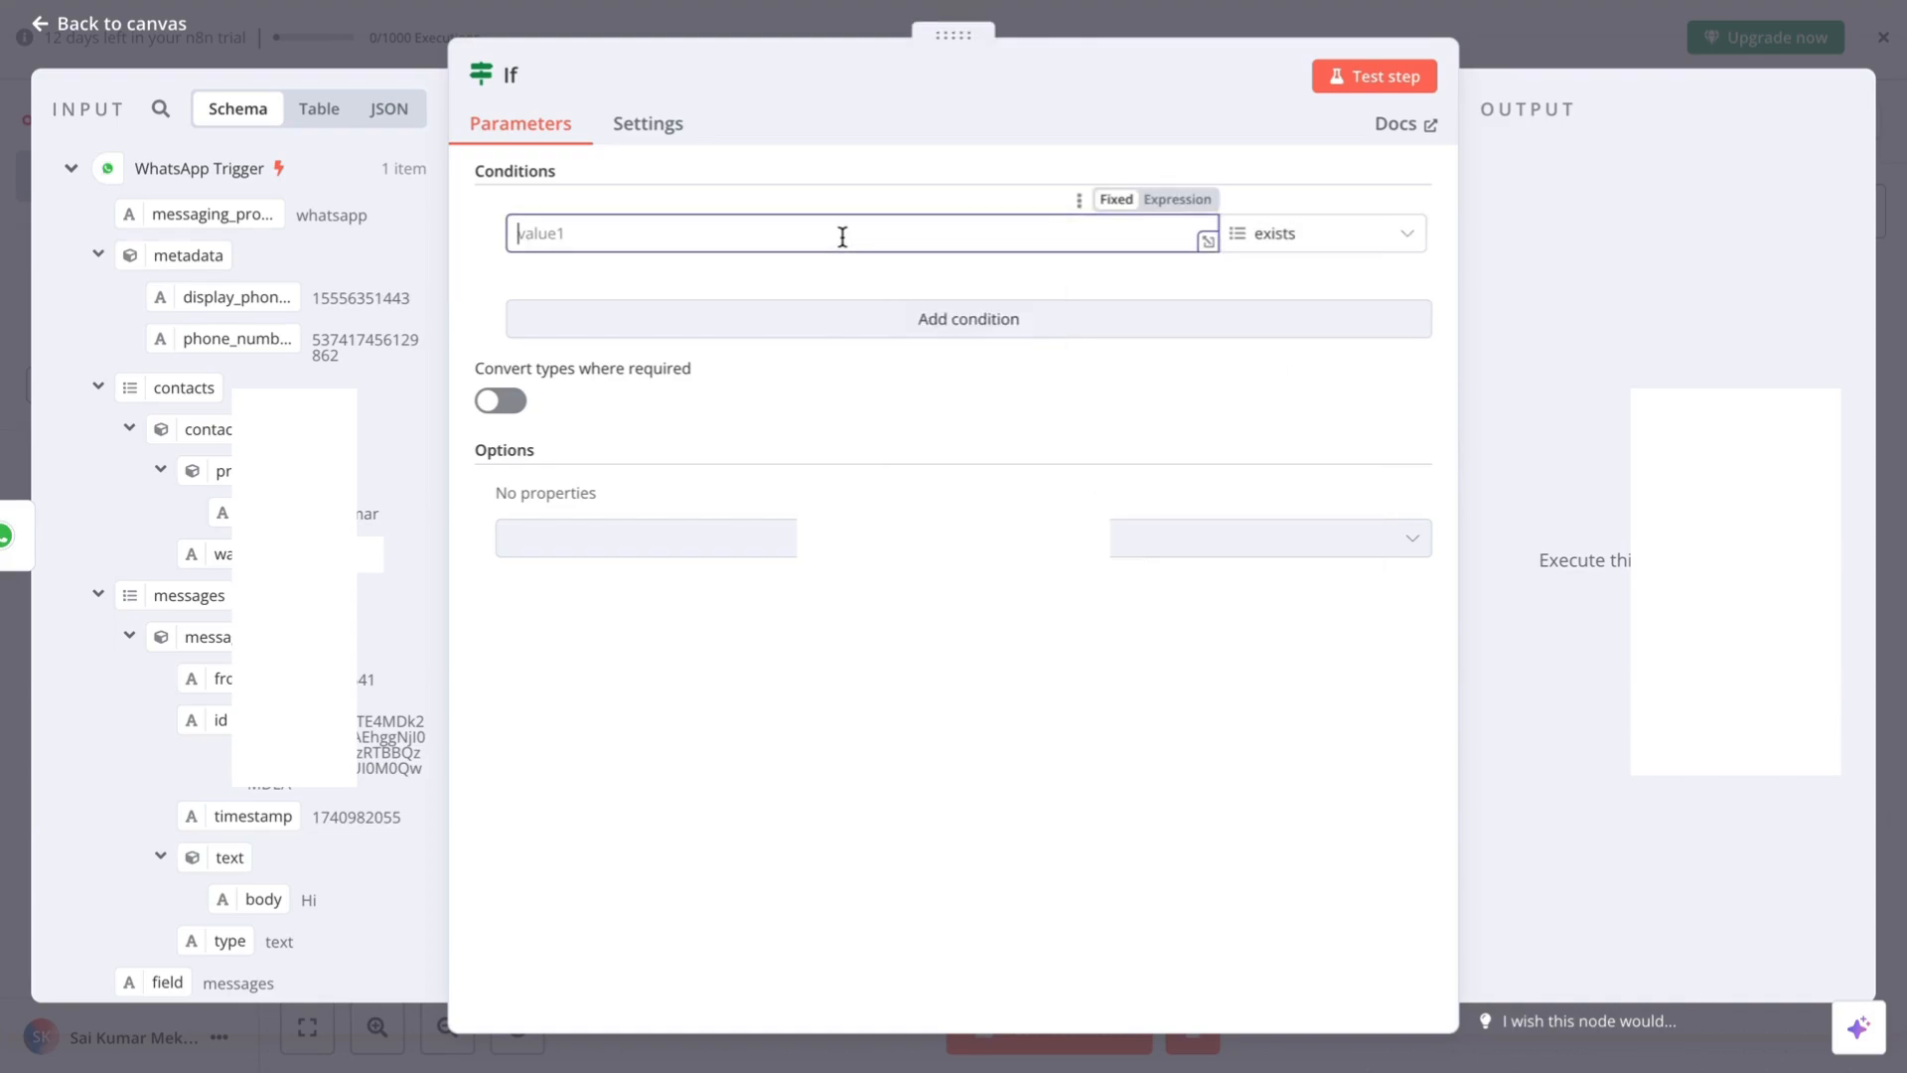
left_click(802, 186)
scroll(315, 374, "down", 1)
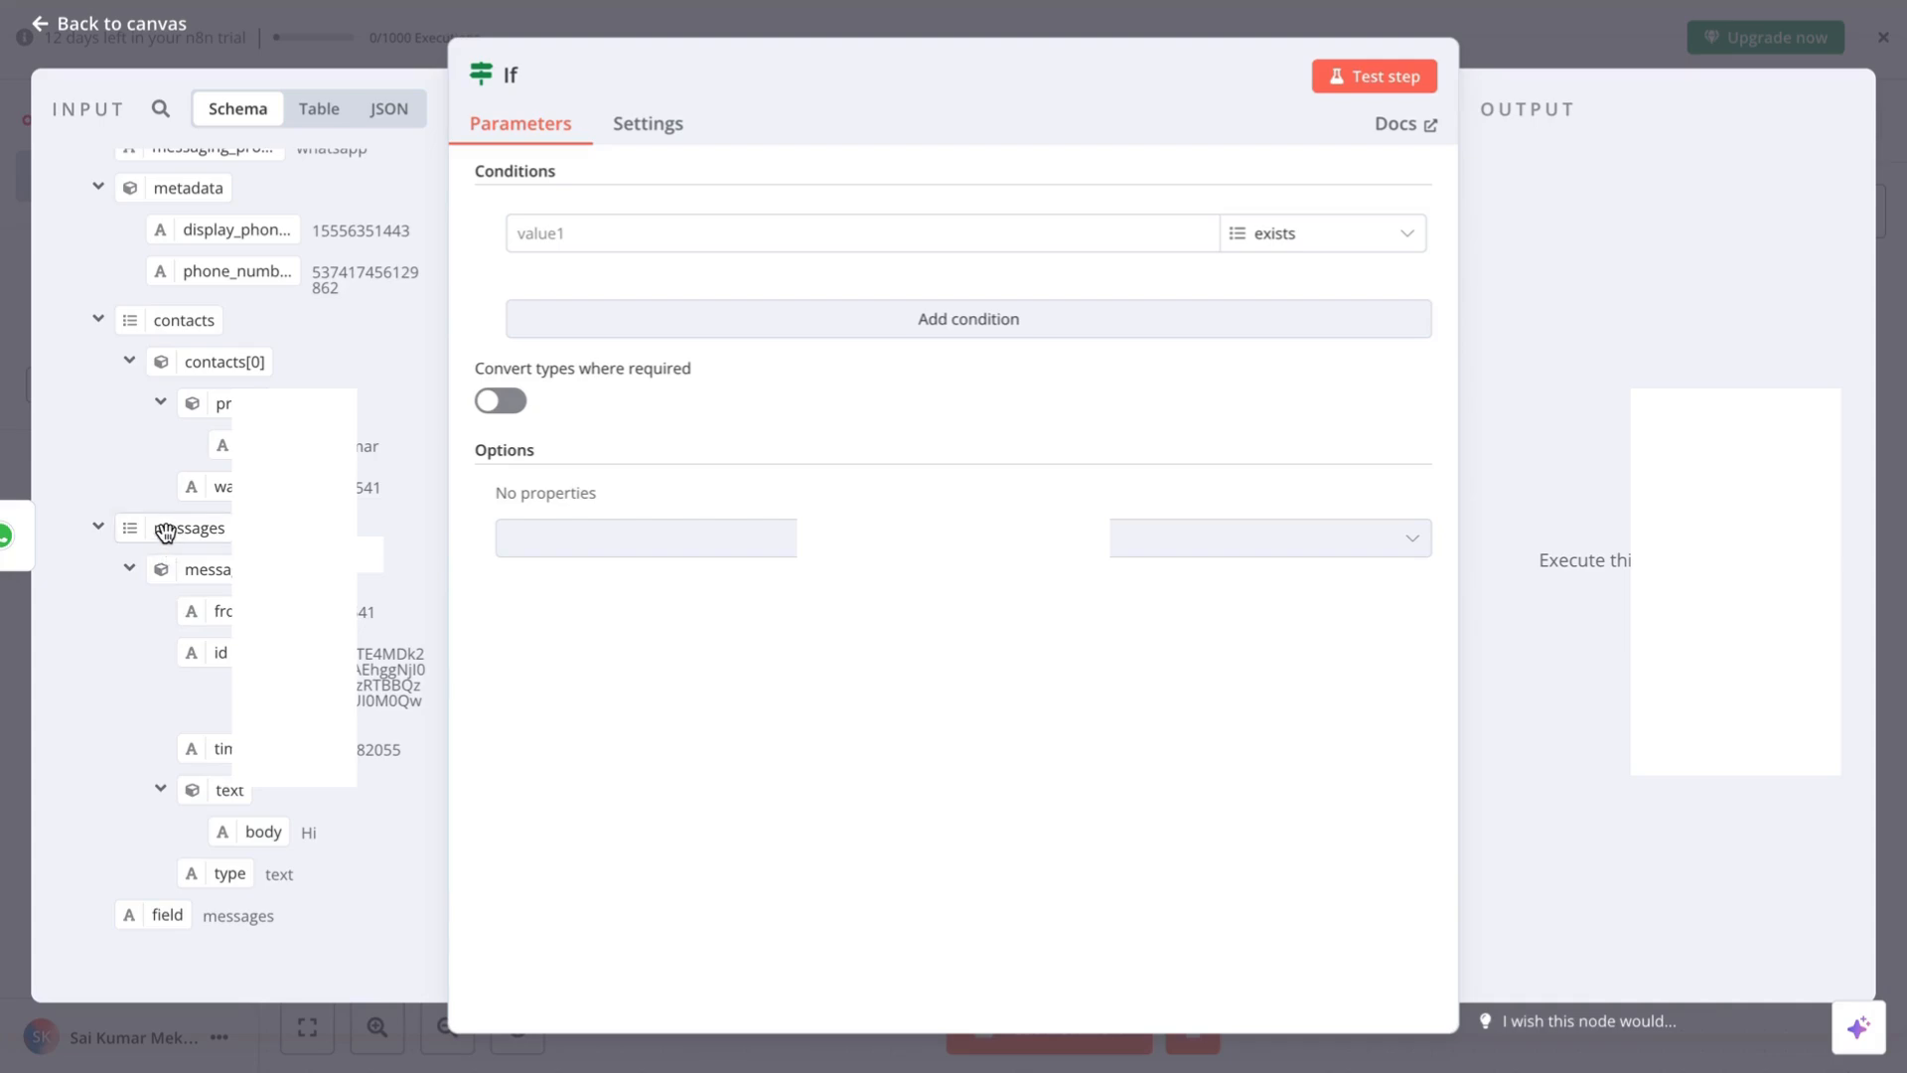
left_click_drag(166, 533, 623, 244)
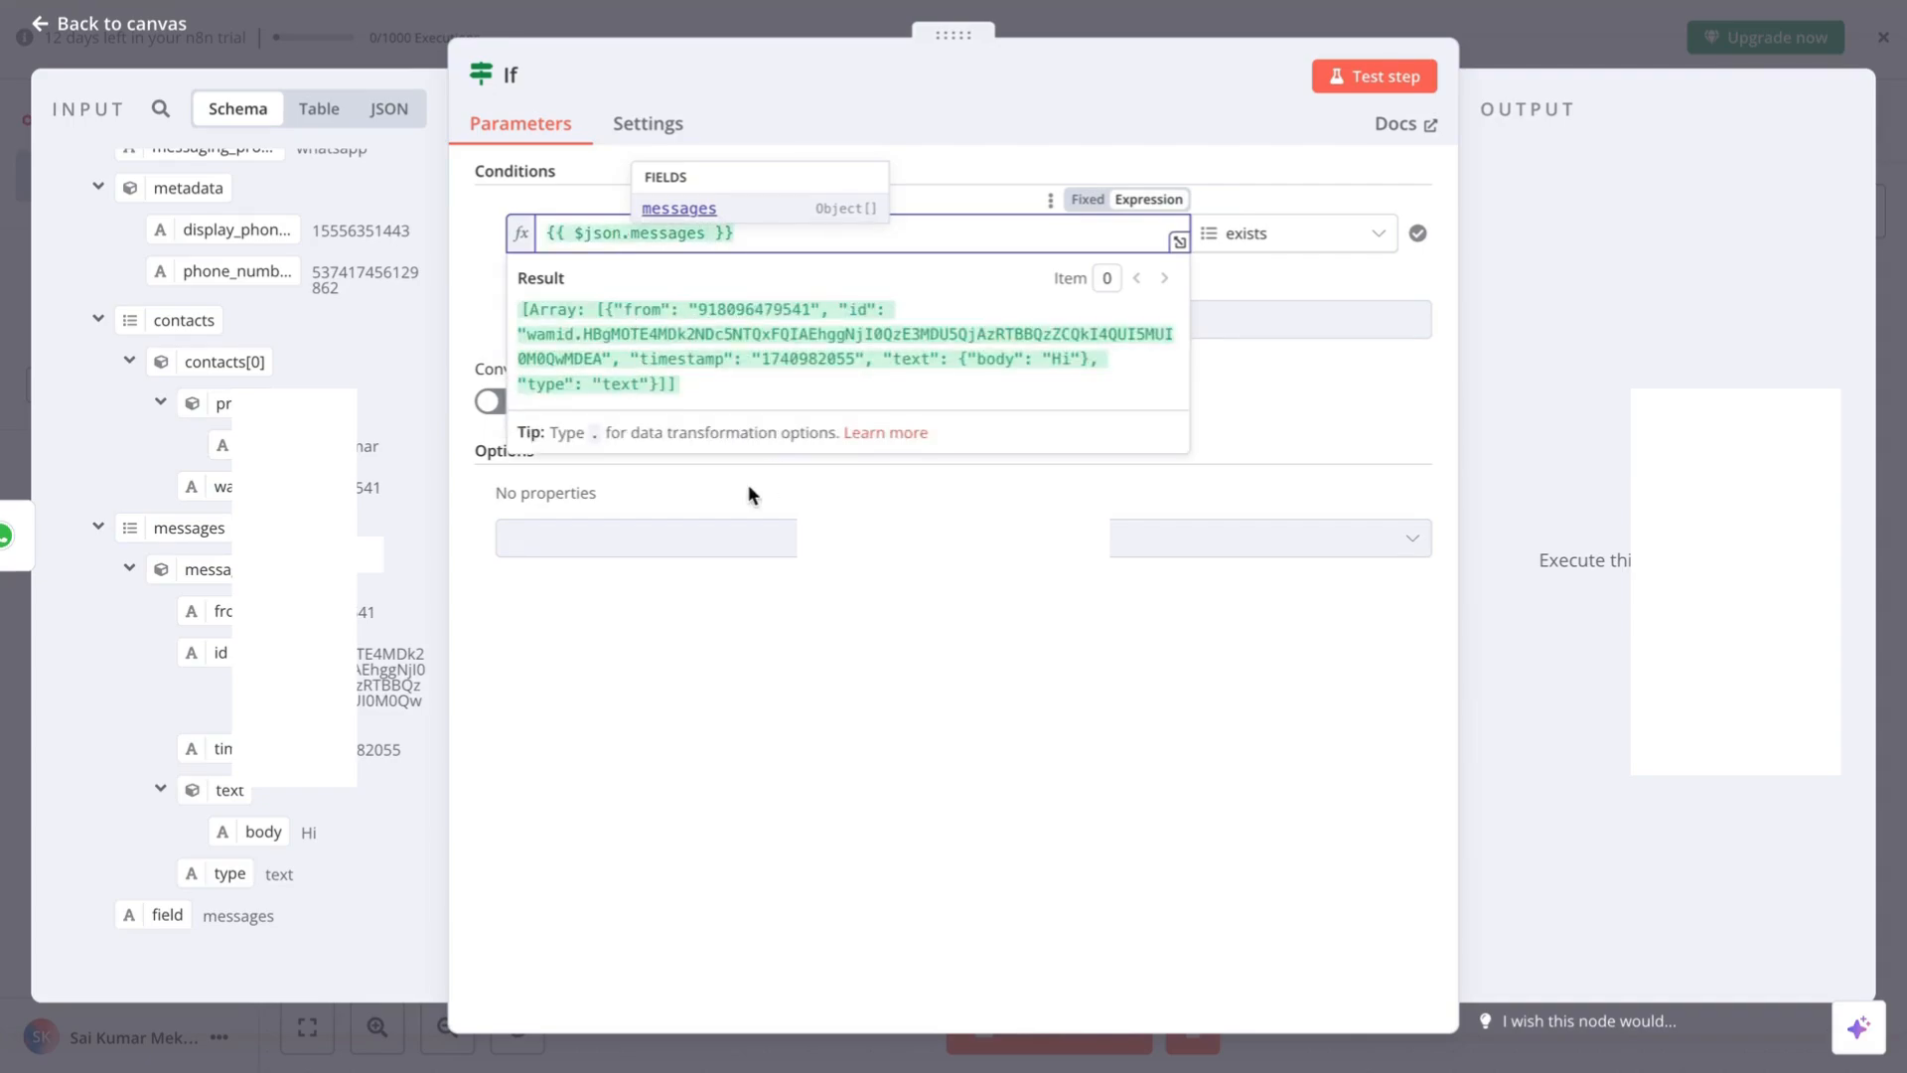
left_click(671, 695)
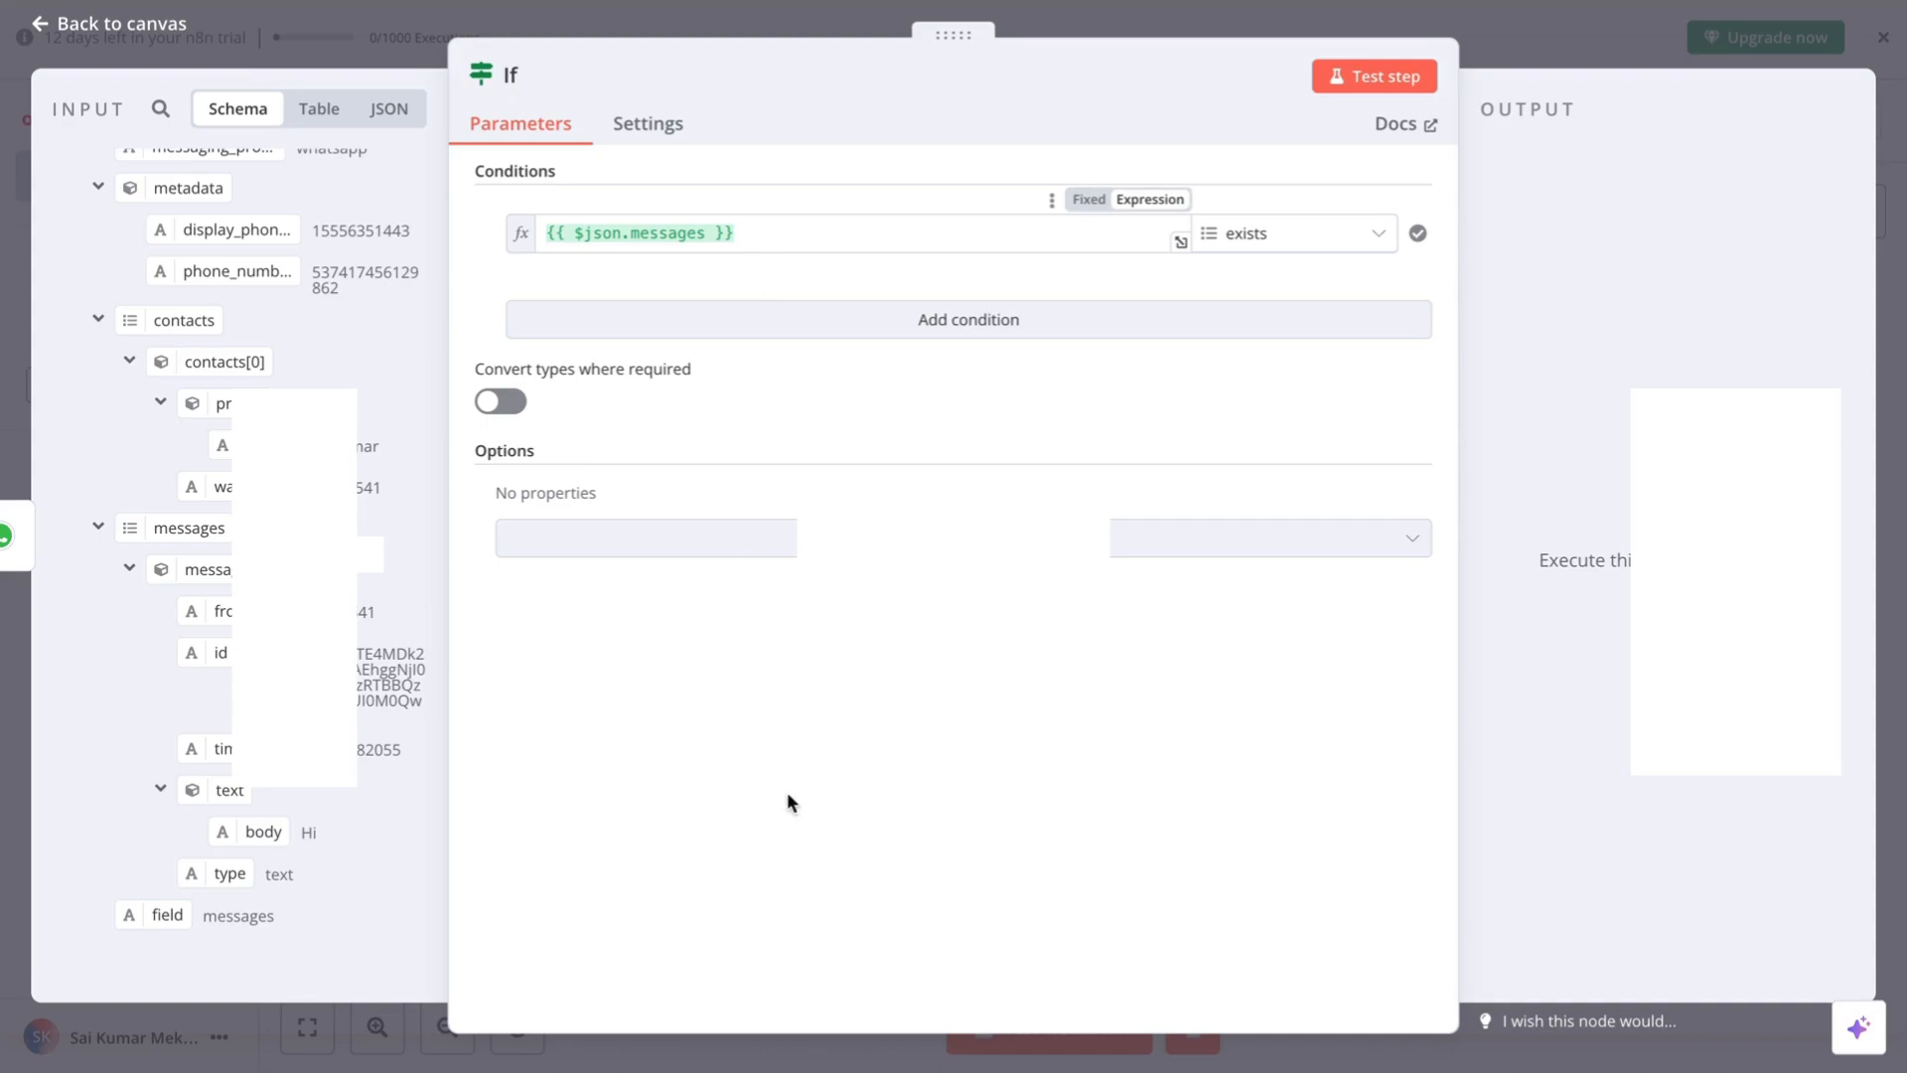
- Test the If node so 1 item passes the true branch, then return to canvas
left_click(1368, 87)
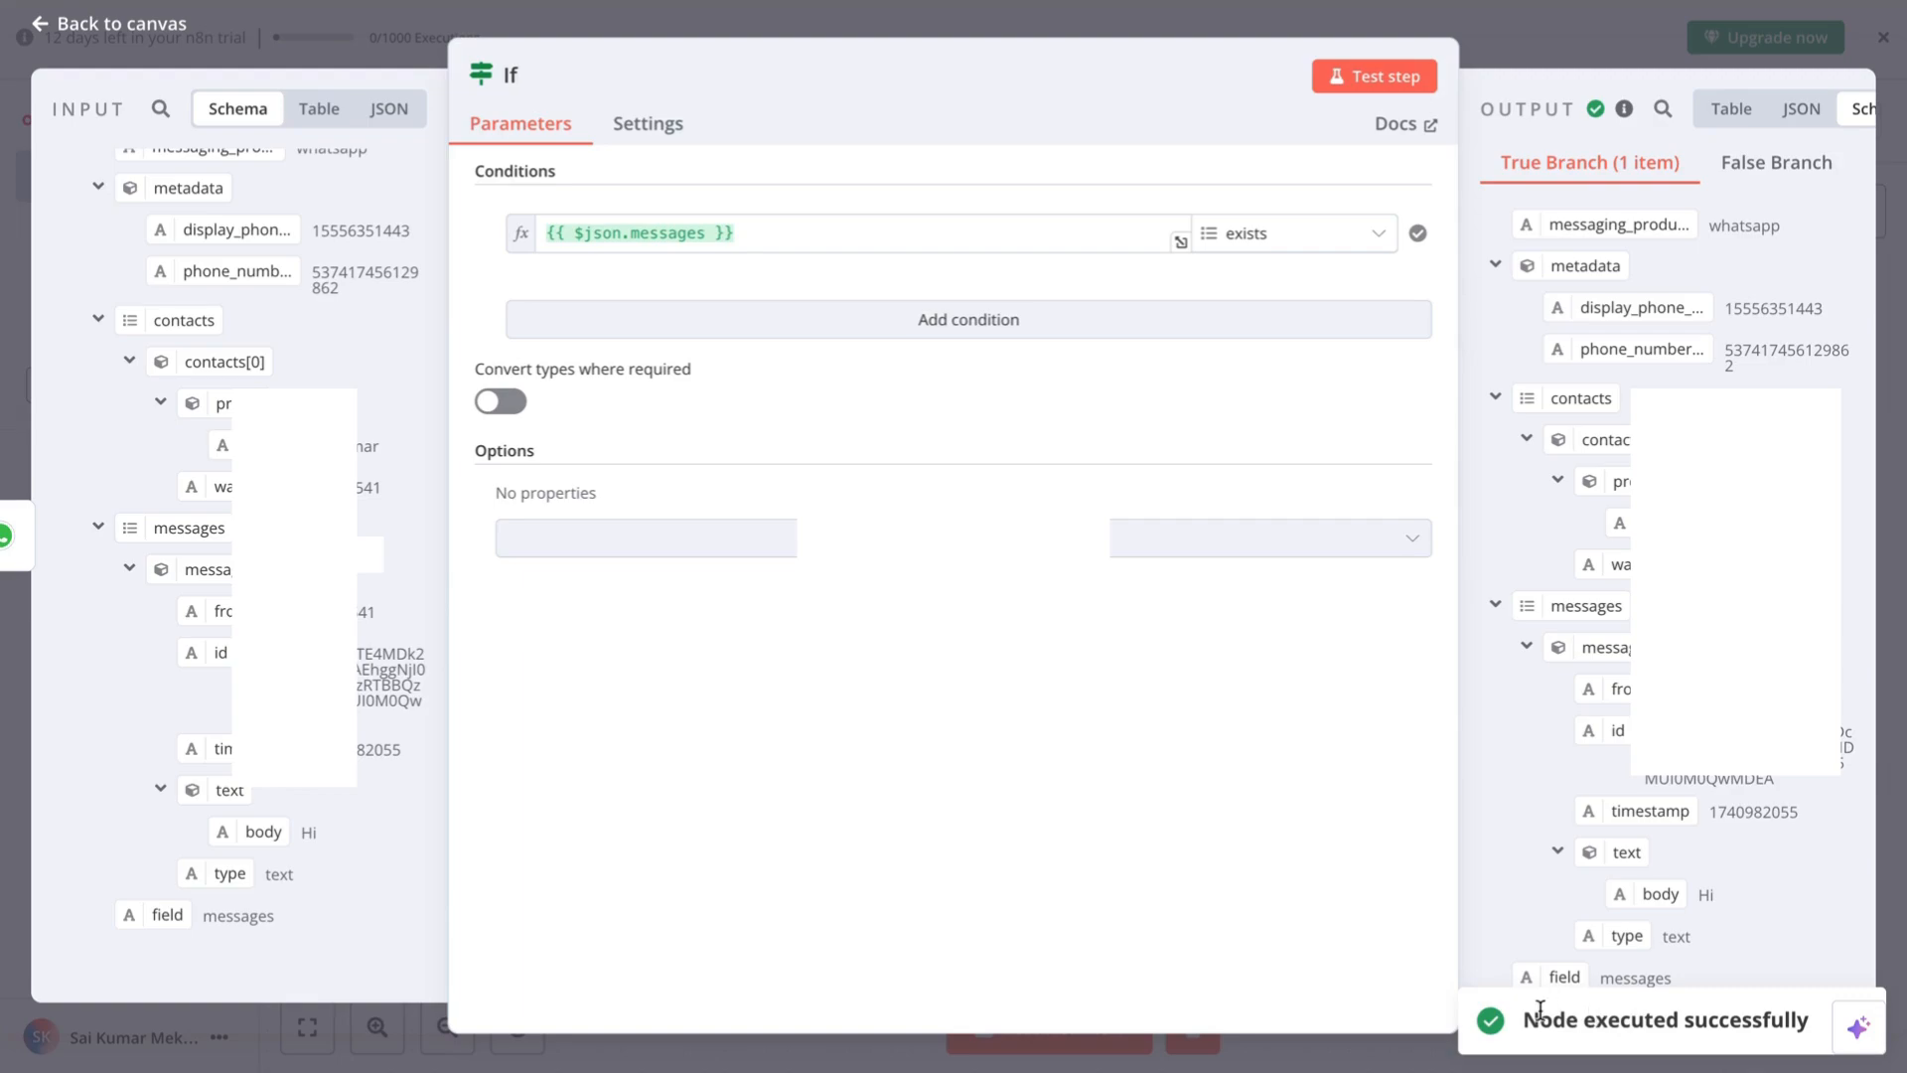
scroll(1677, 789, "down", 1)
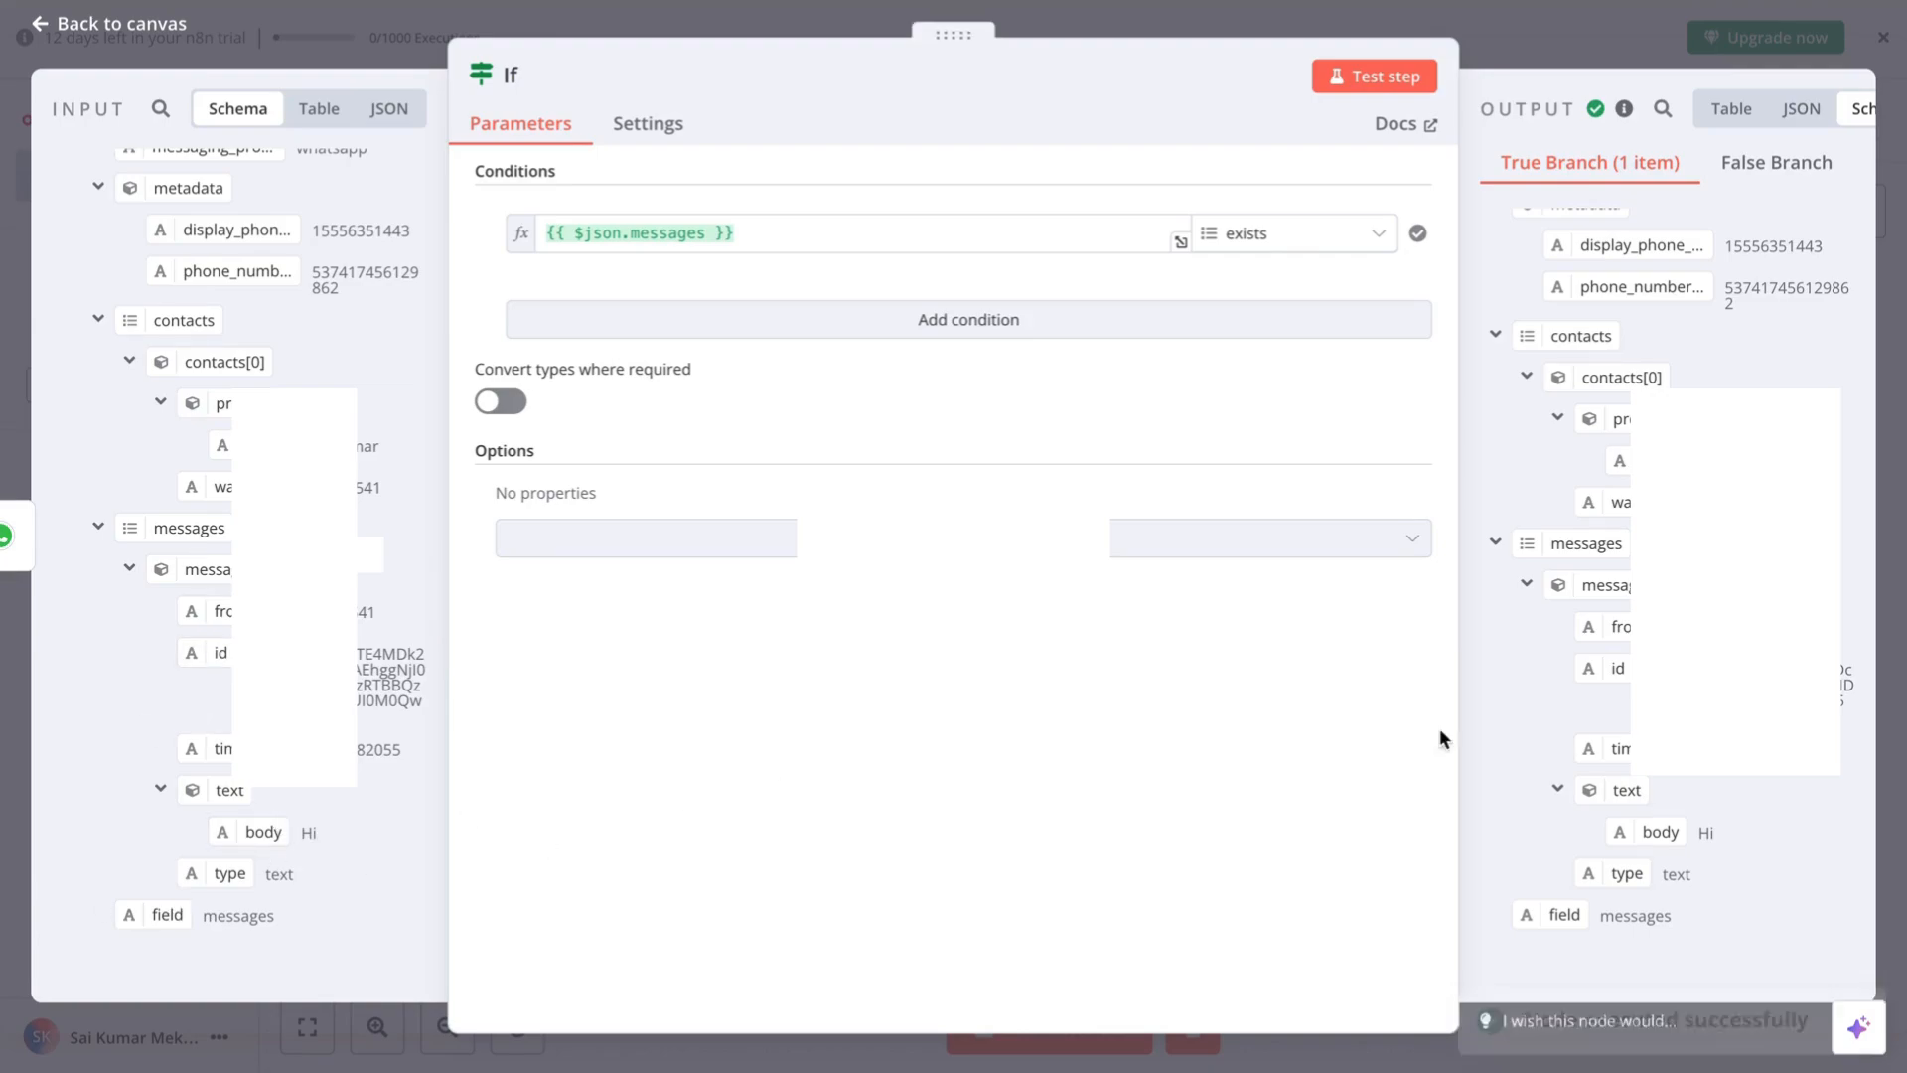
scroll(1706, 795, "up", 1)
key("Escape")
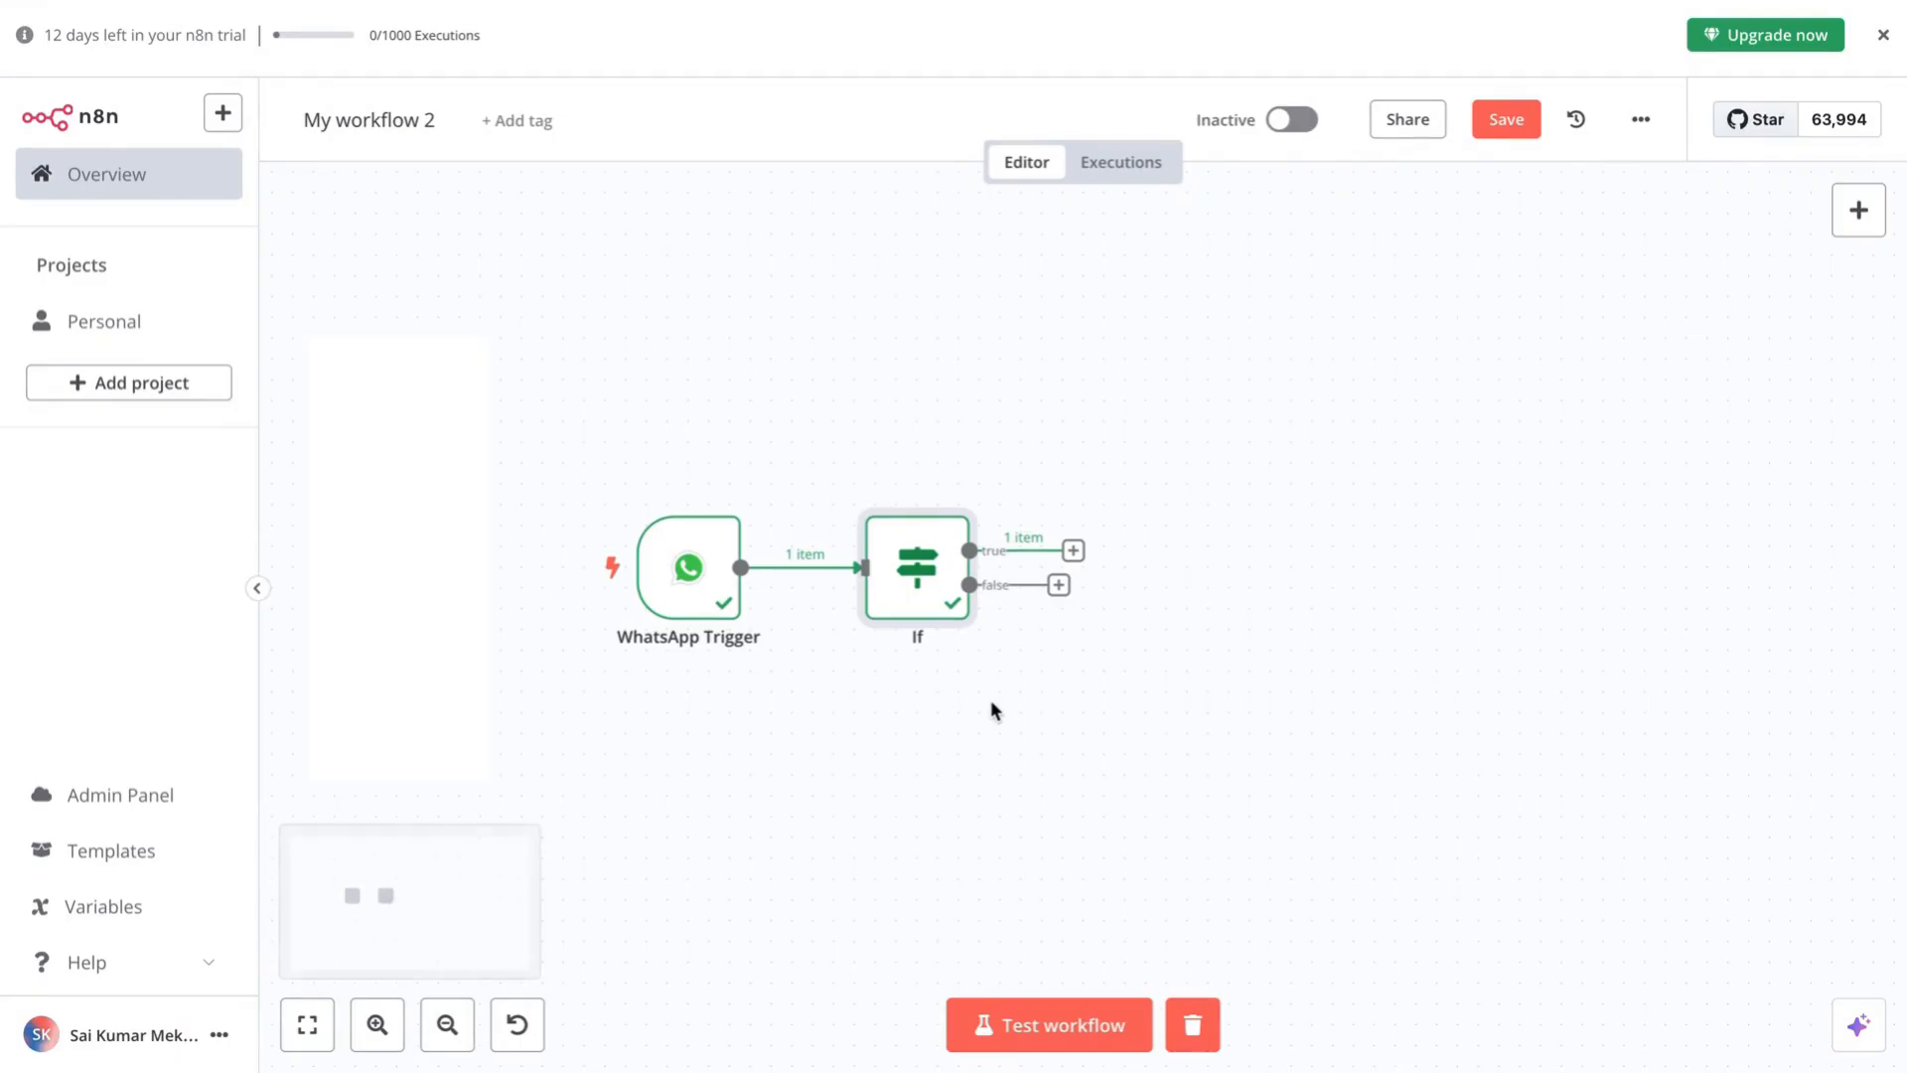
- Add an AI Agent node from the Advanced AI options on the If node's true branch
mouse_move(954, 596)
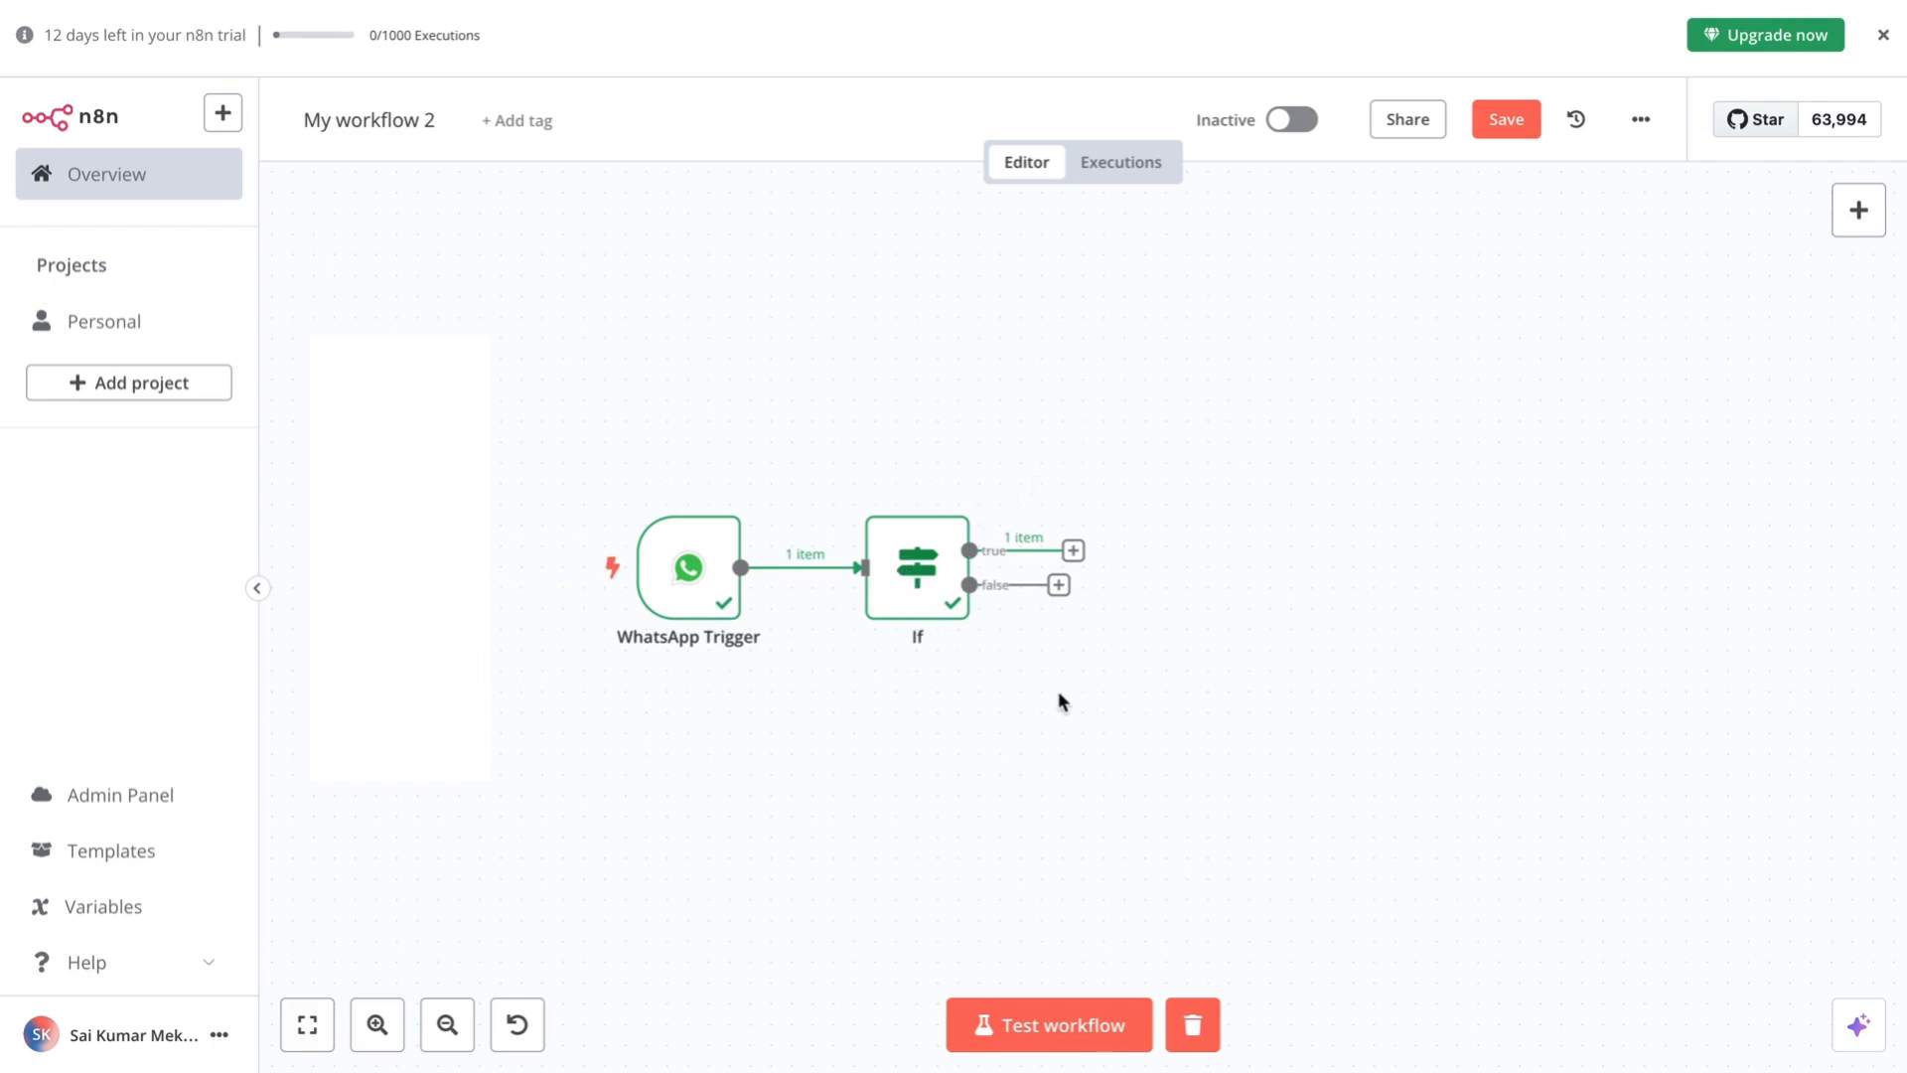
scroll(926, 720, "right", 2)
scroll(926, 725, "right", 2)
scroll(926, 725, "down", 1)
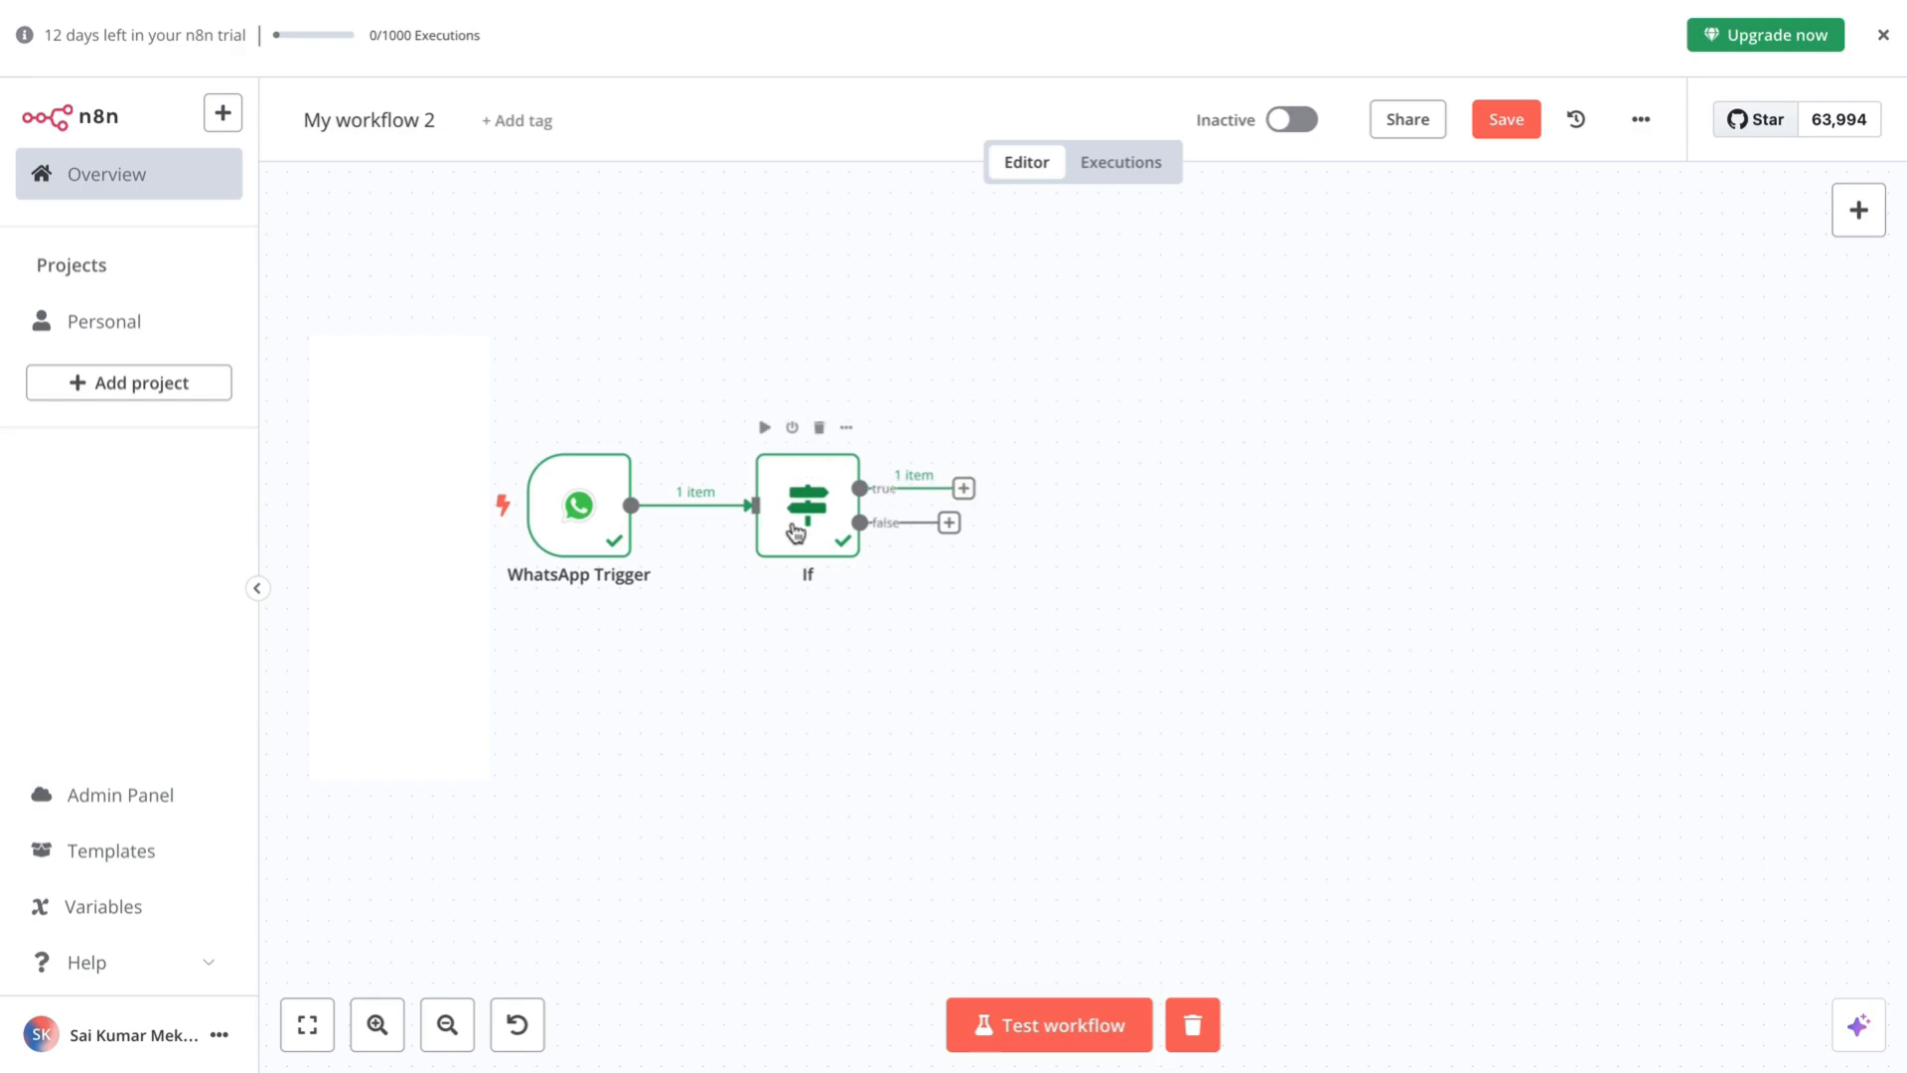
left_click(964, 488)
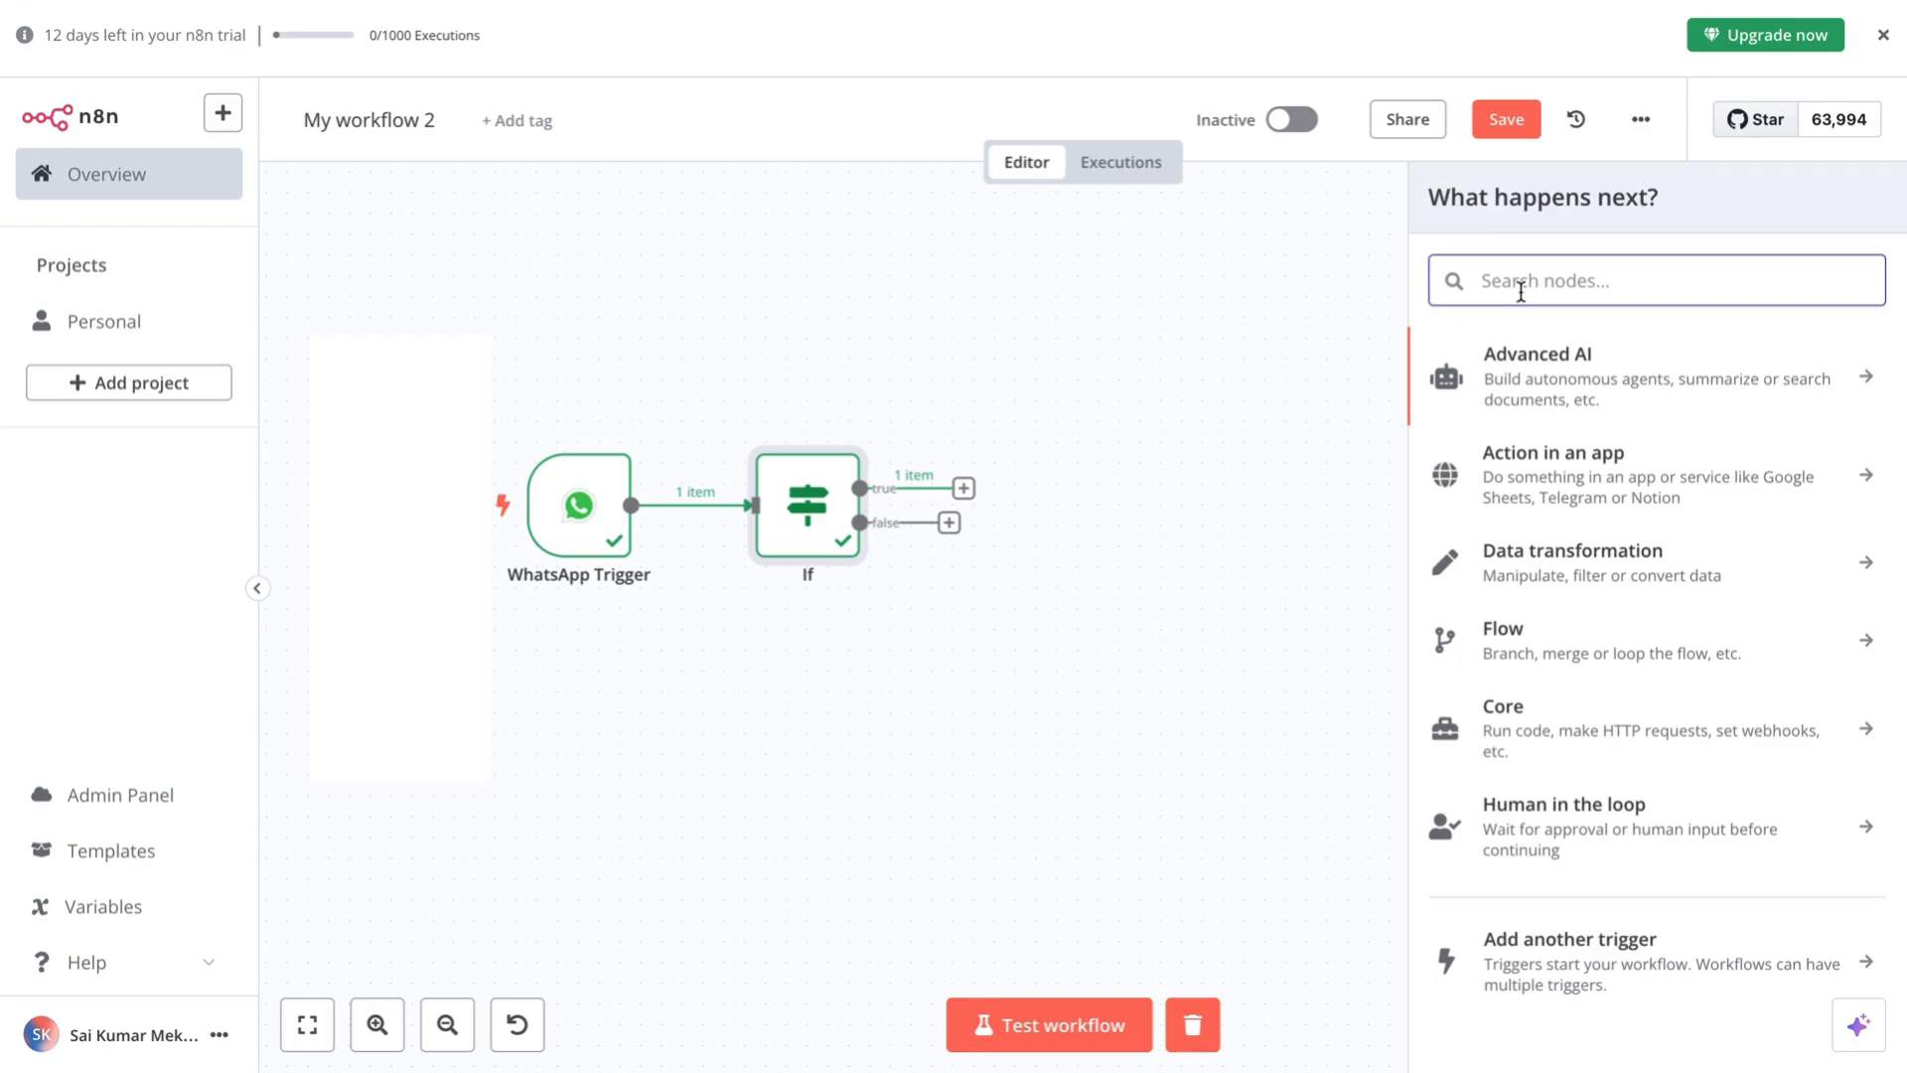
left_click(1564, 371)
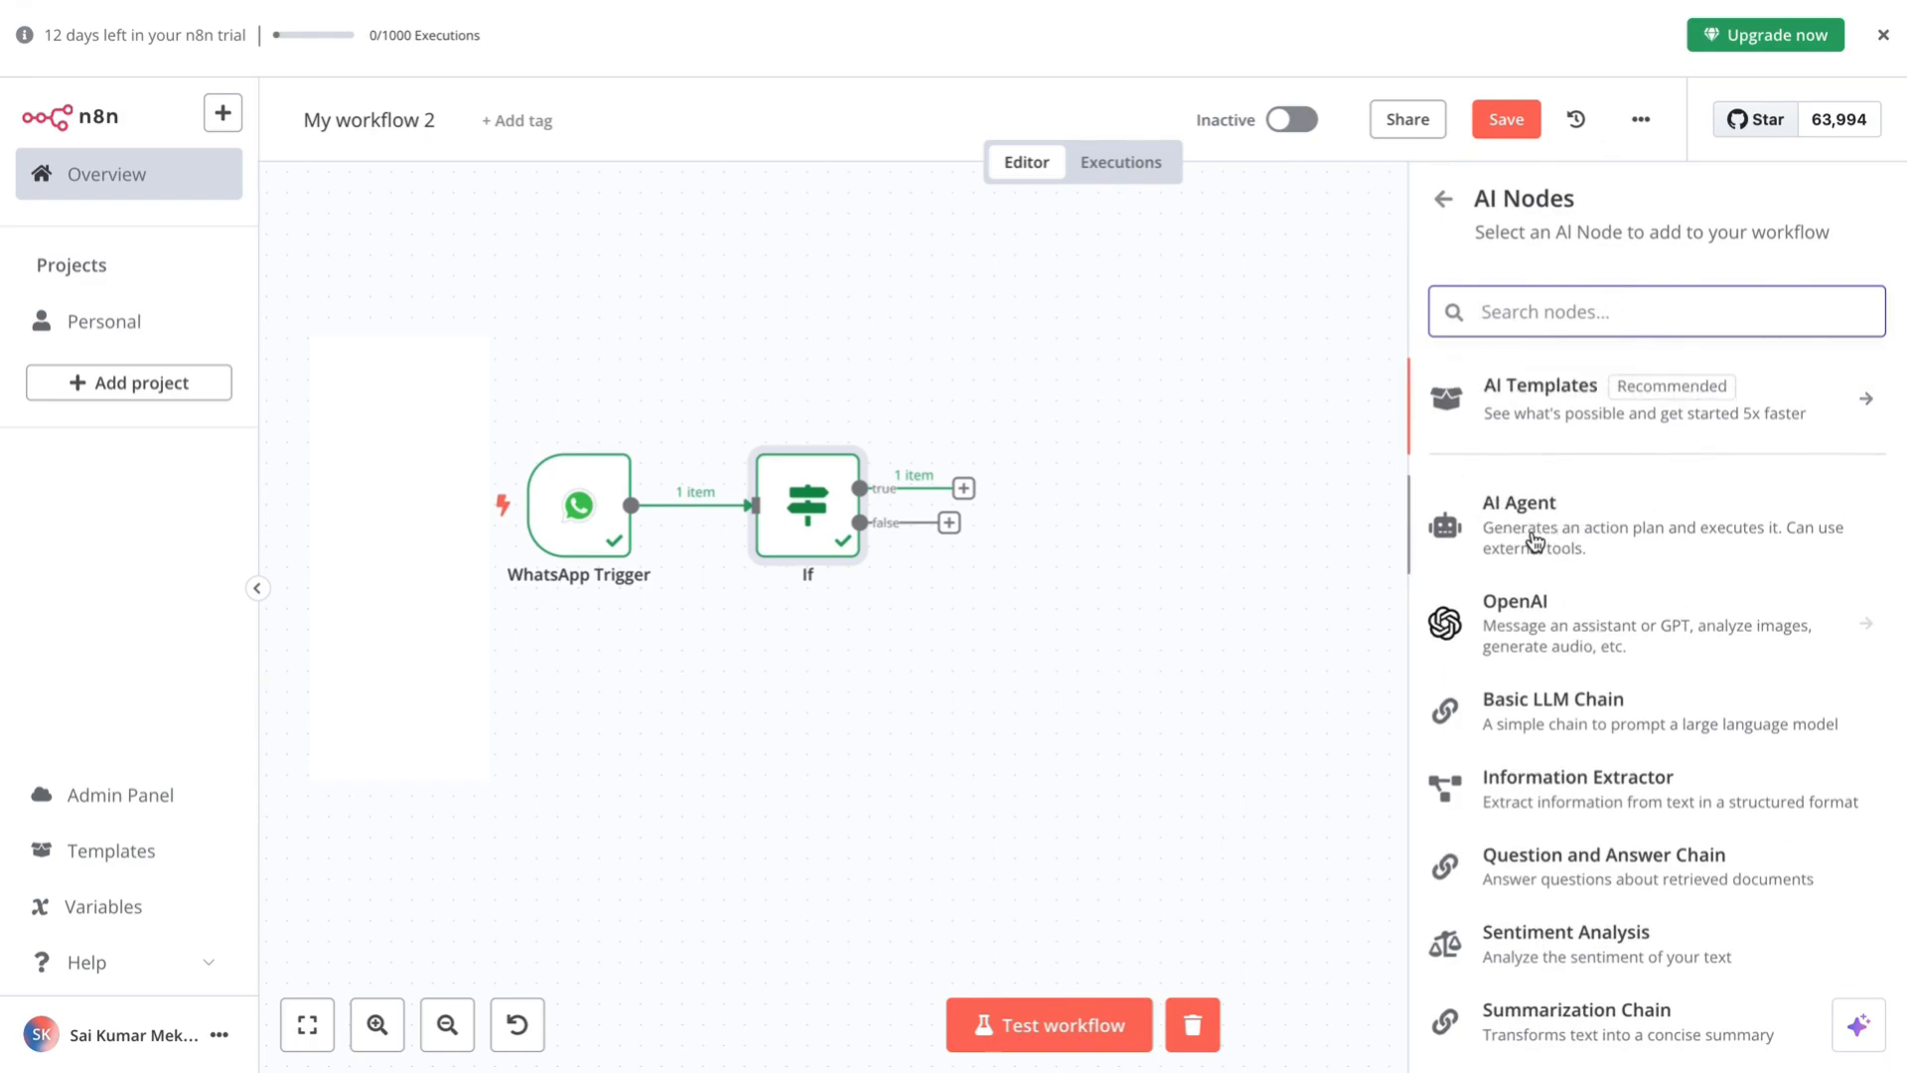
left_click(1535, 540)
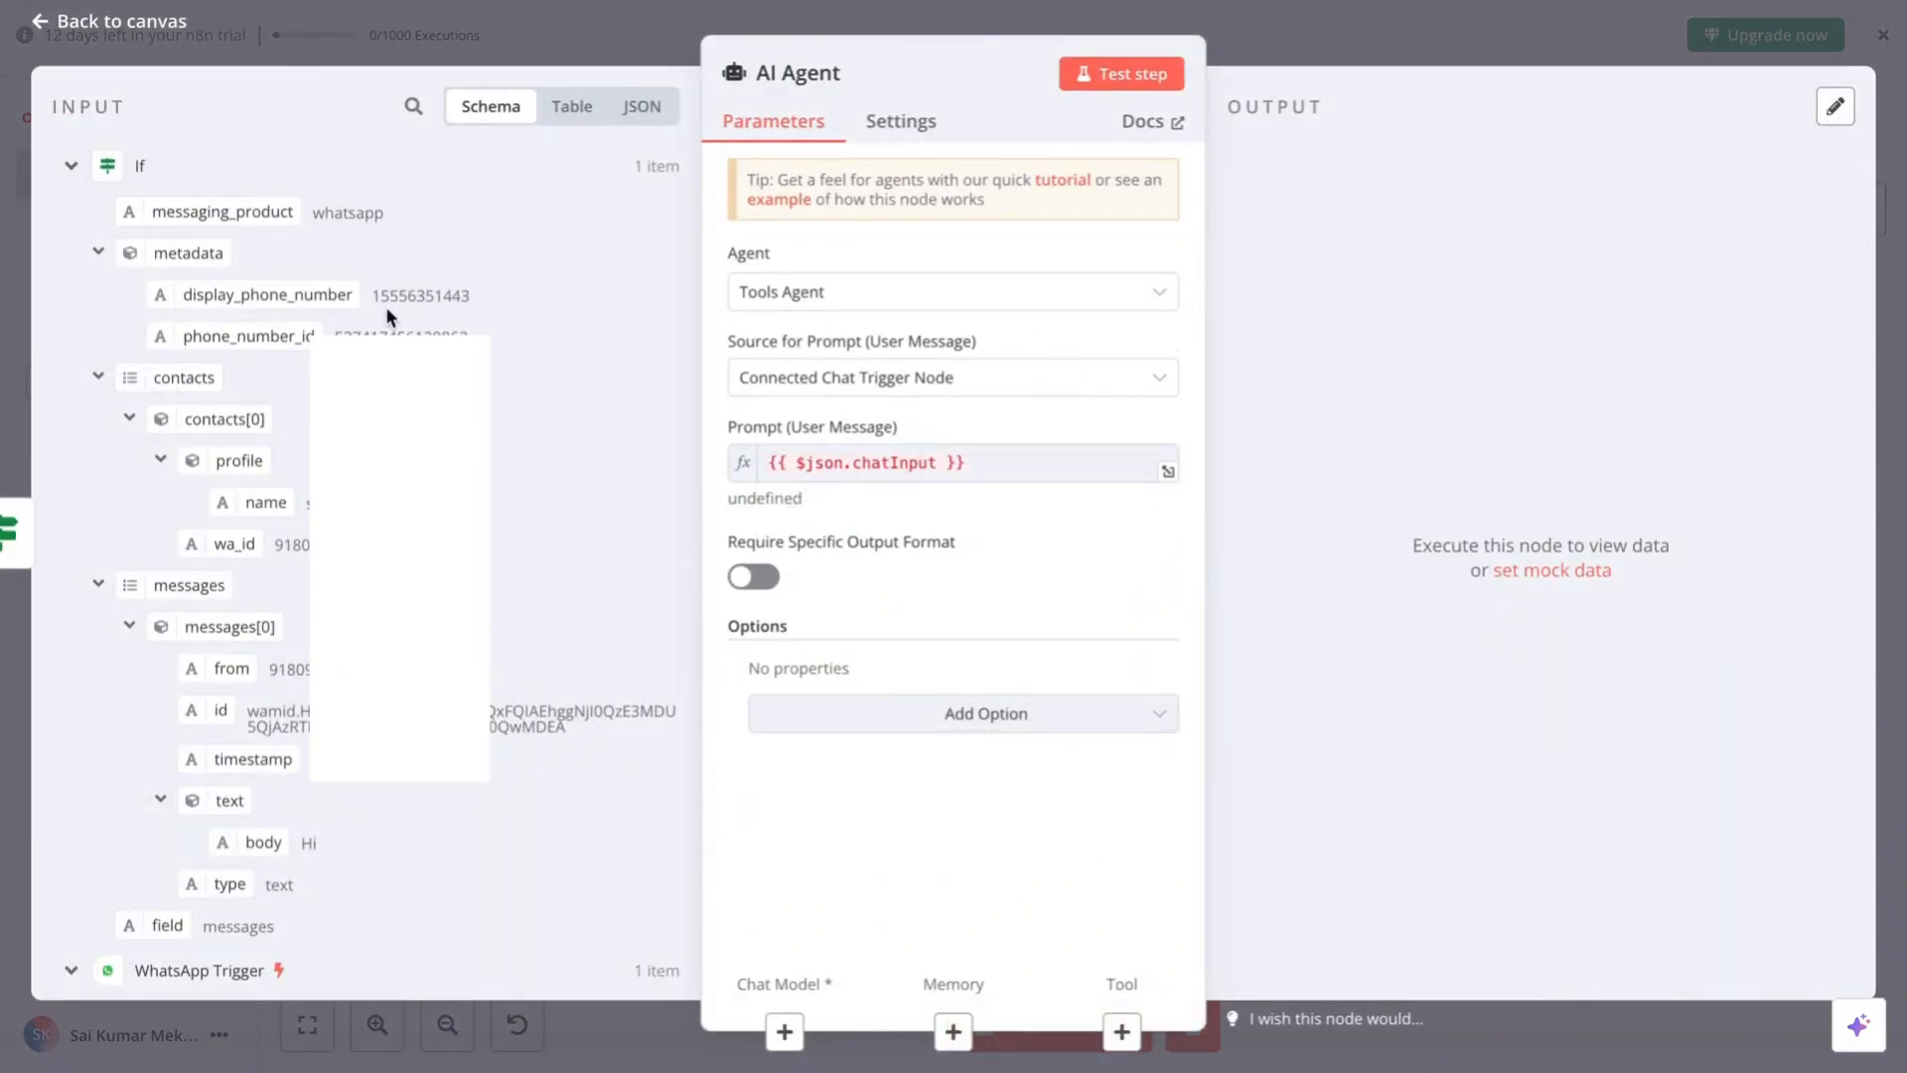
- Keep the agent type as Tools Agent, with the prompt sourced from the Connected Chat Trigger Node
scroll(385, 306, "down", 1)
scroll(386, 306, "up", 1)
scroll(253, 589, "down", 3)
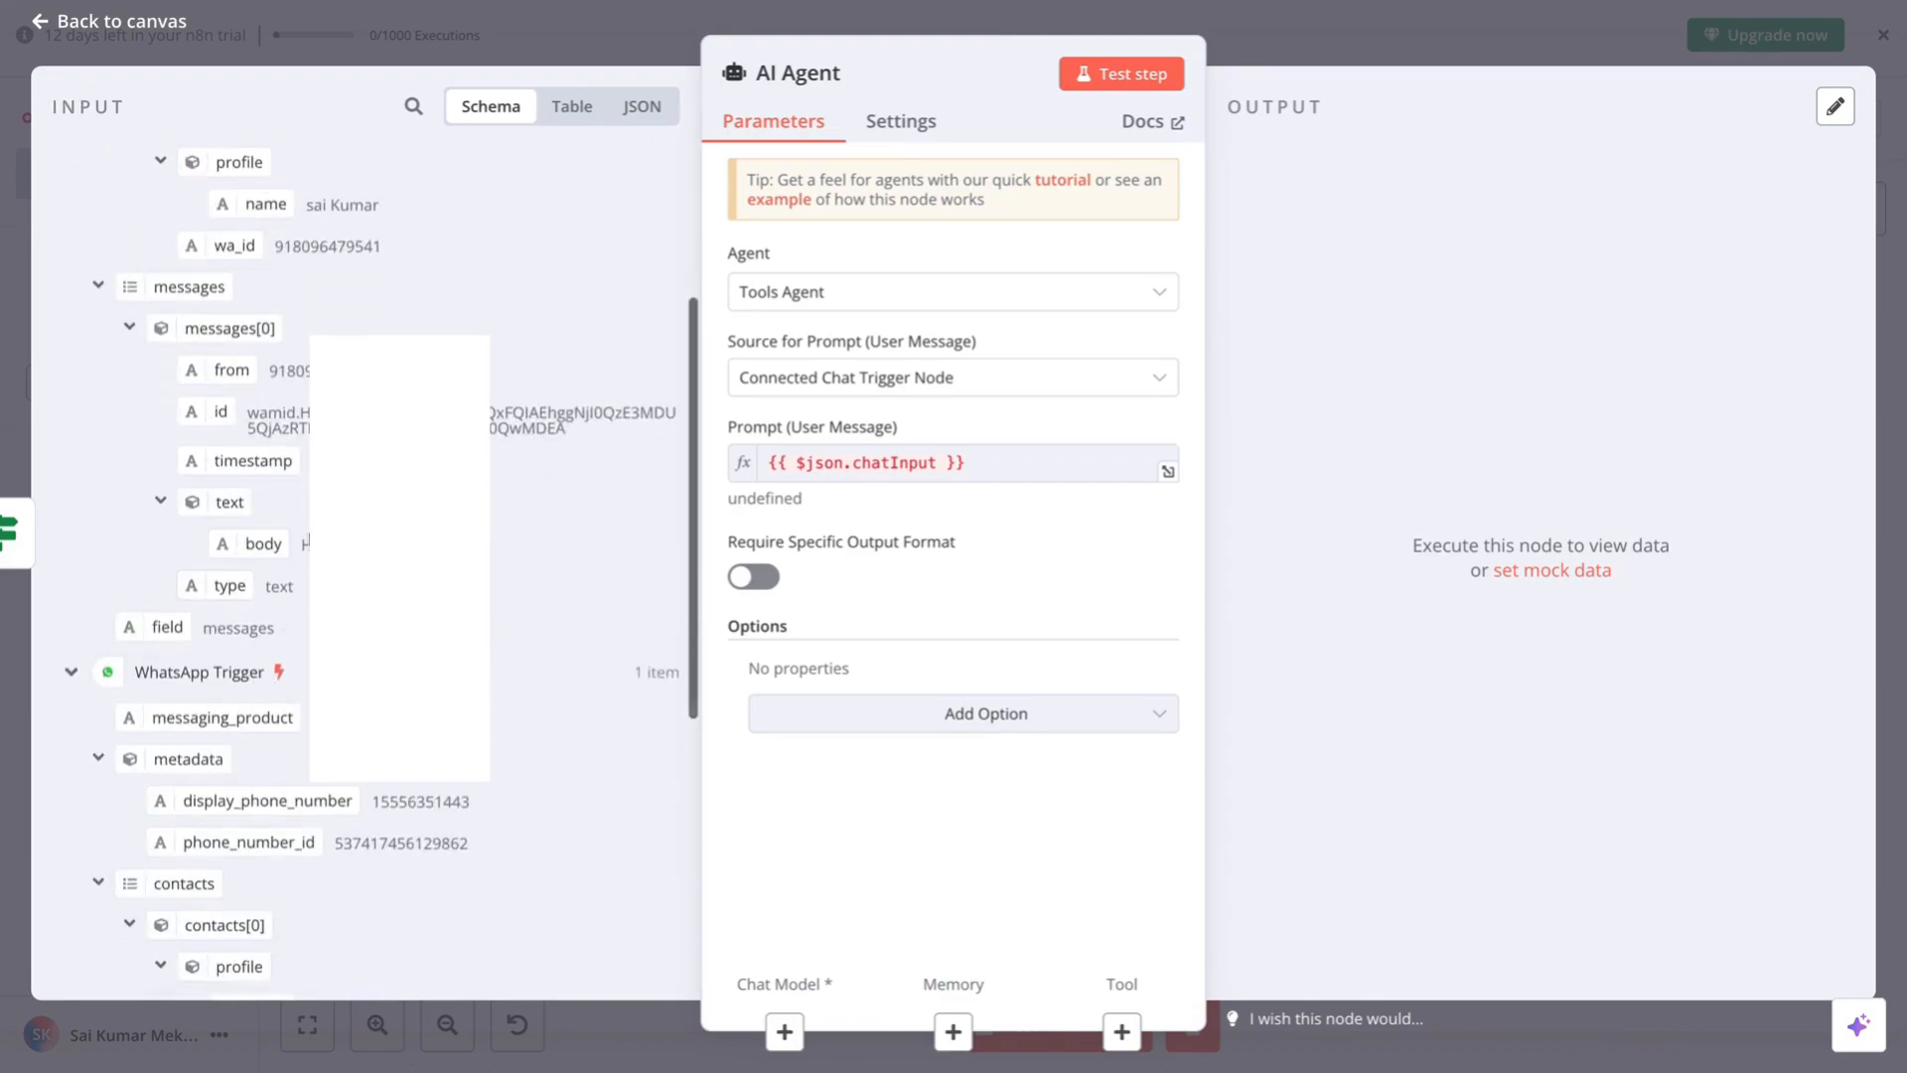
scroll(254, 589, "up", 3)
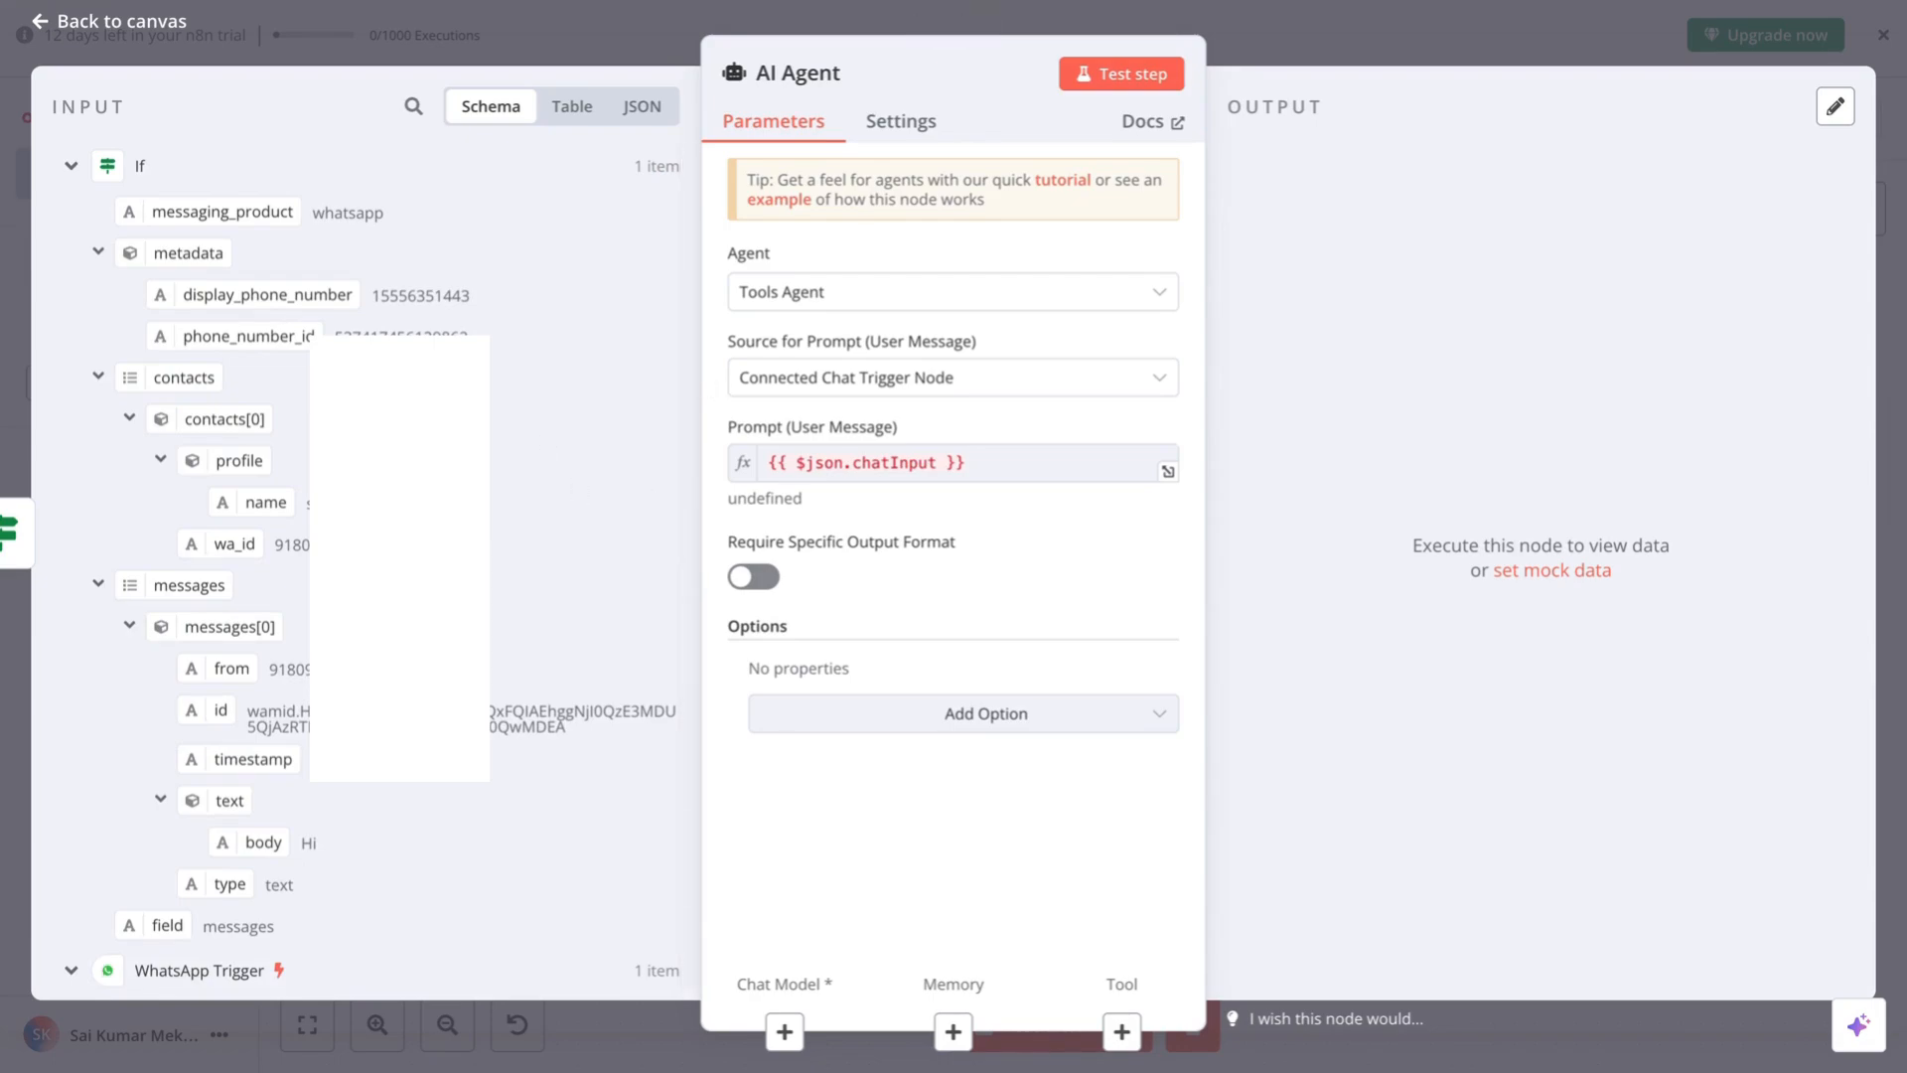
left_click(966, 301)
left_click(945, 370)
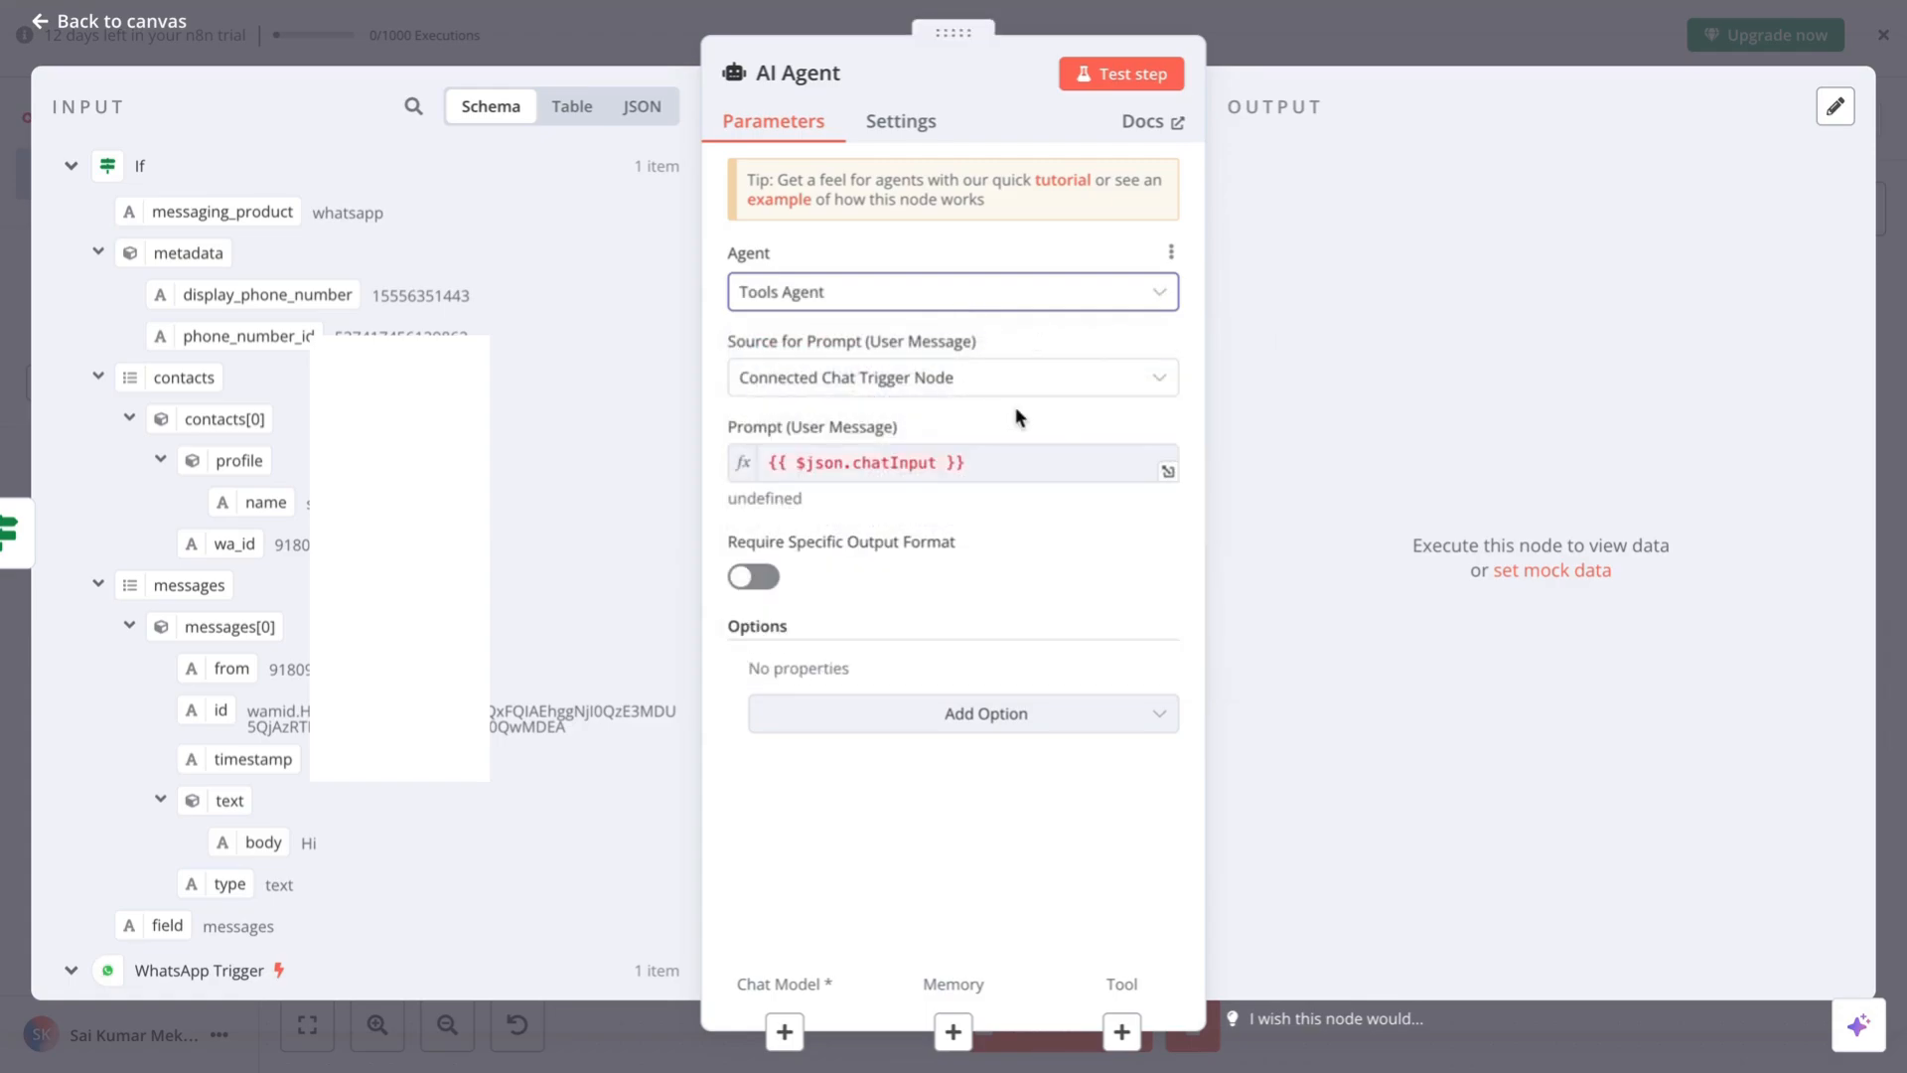
left_click(1085, 386)
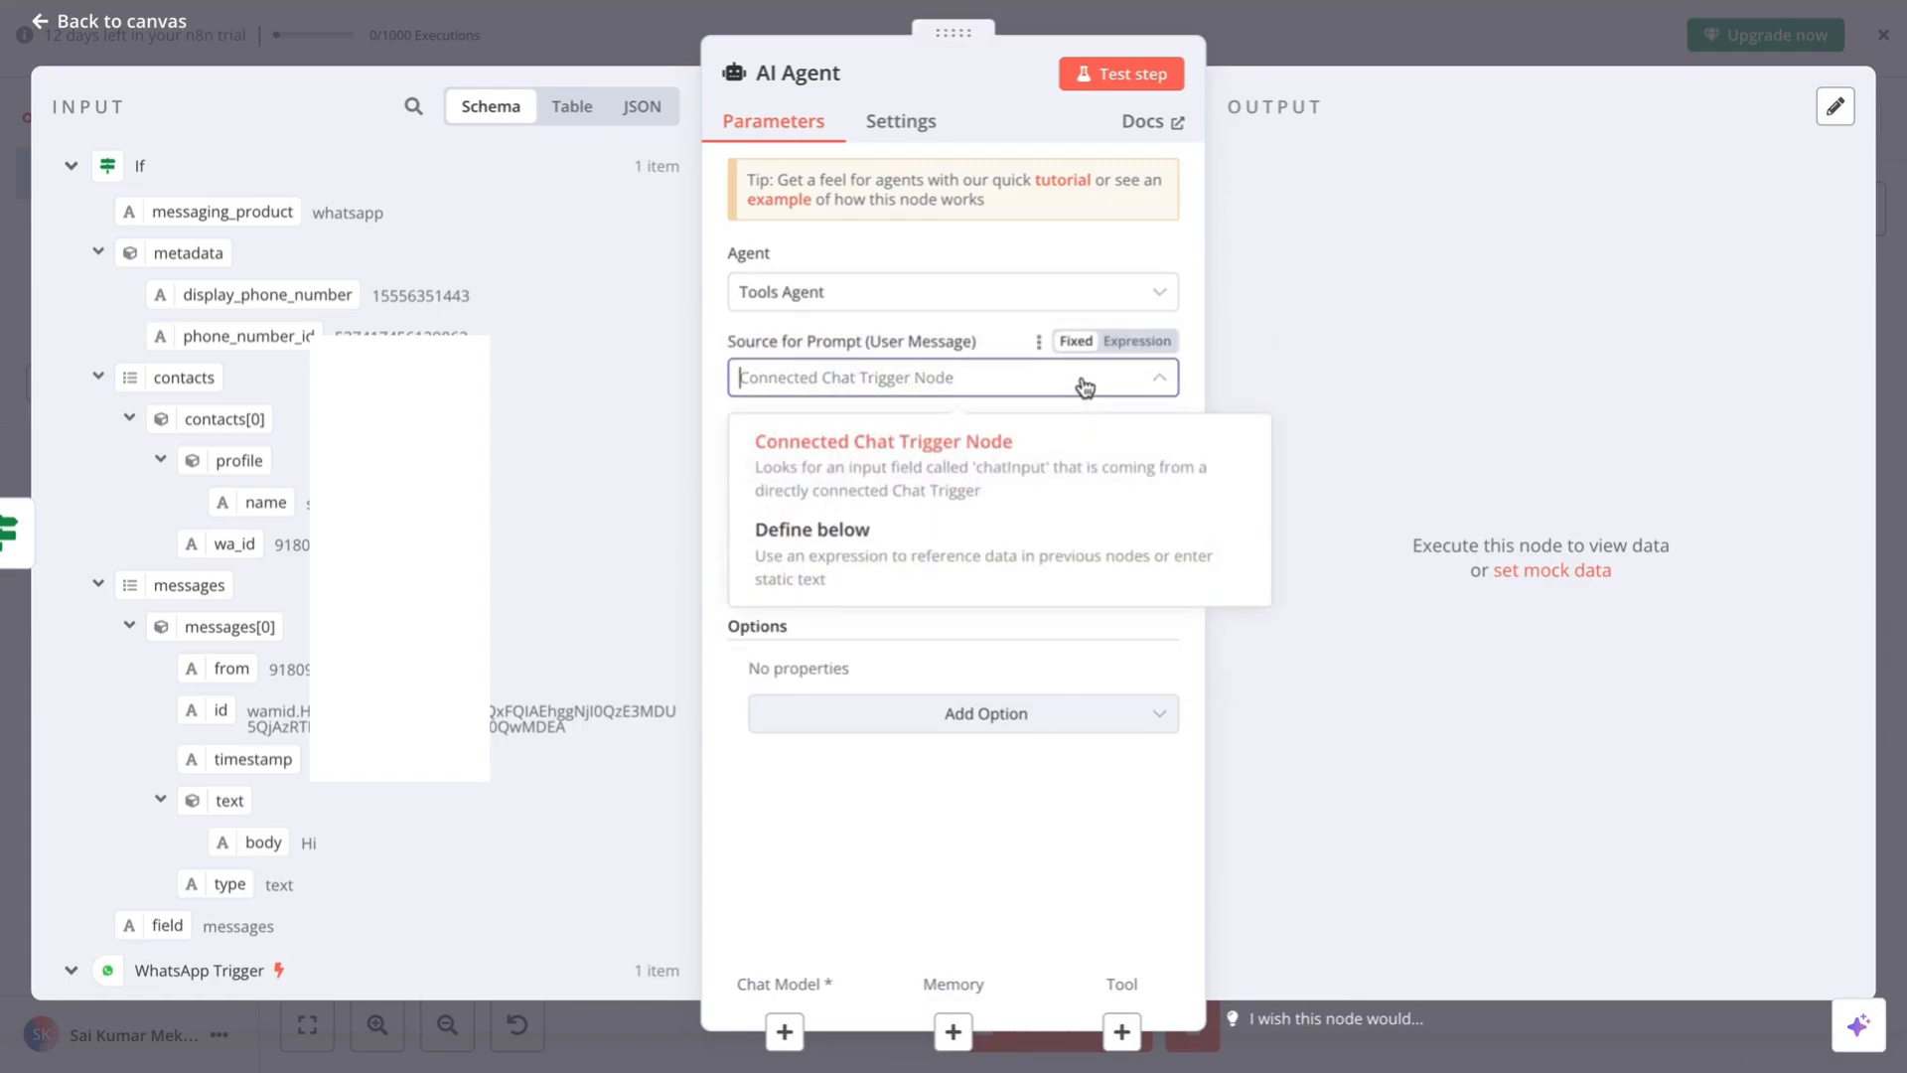
left_click(1084, 386)
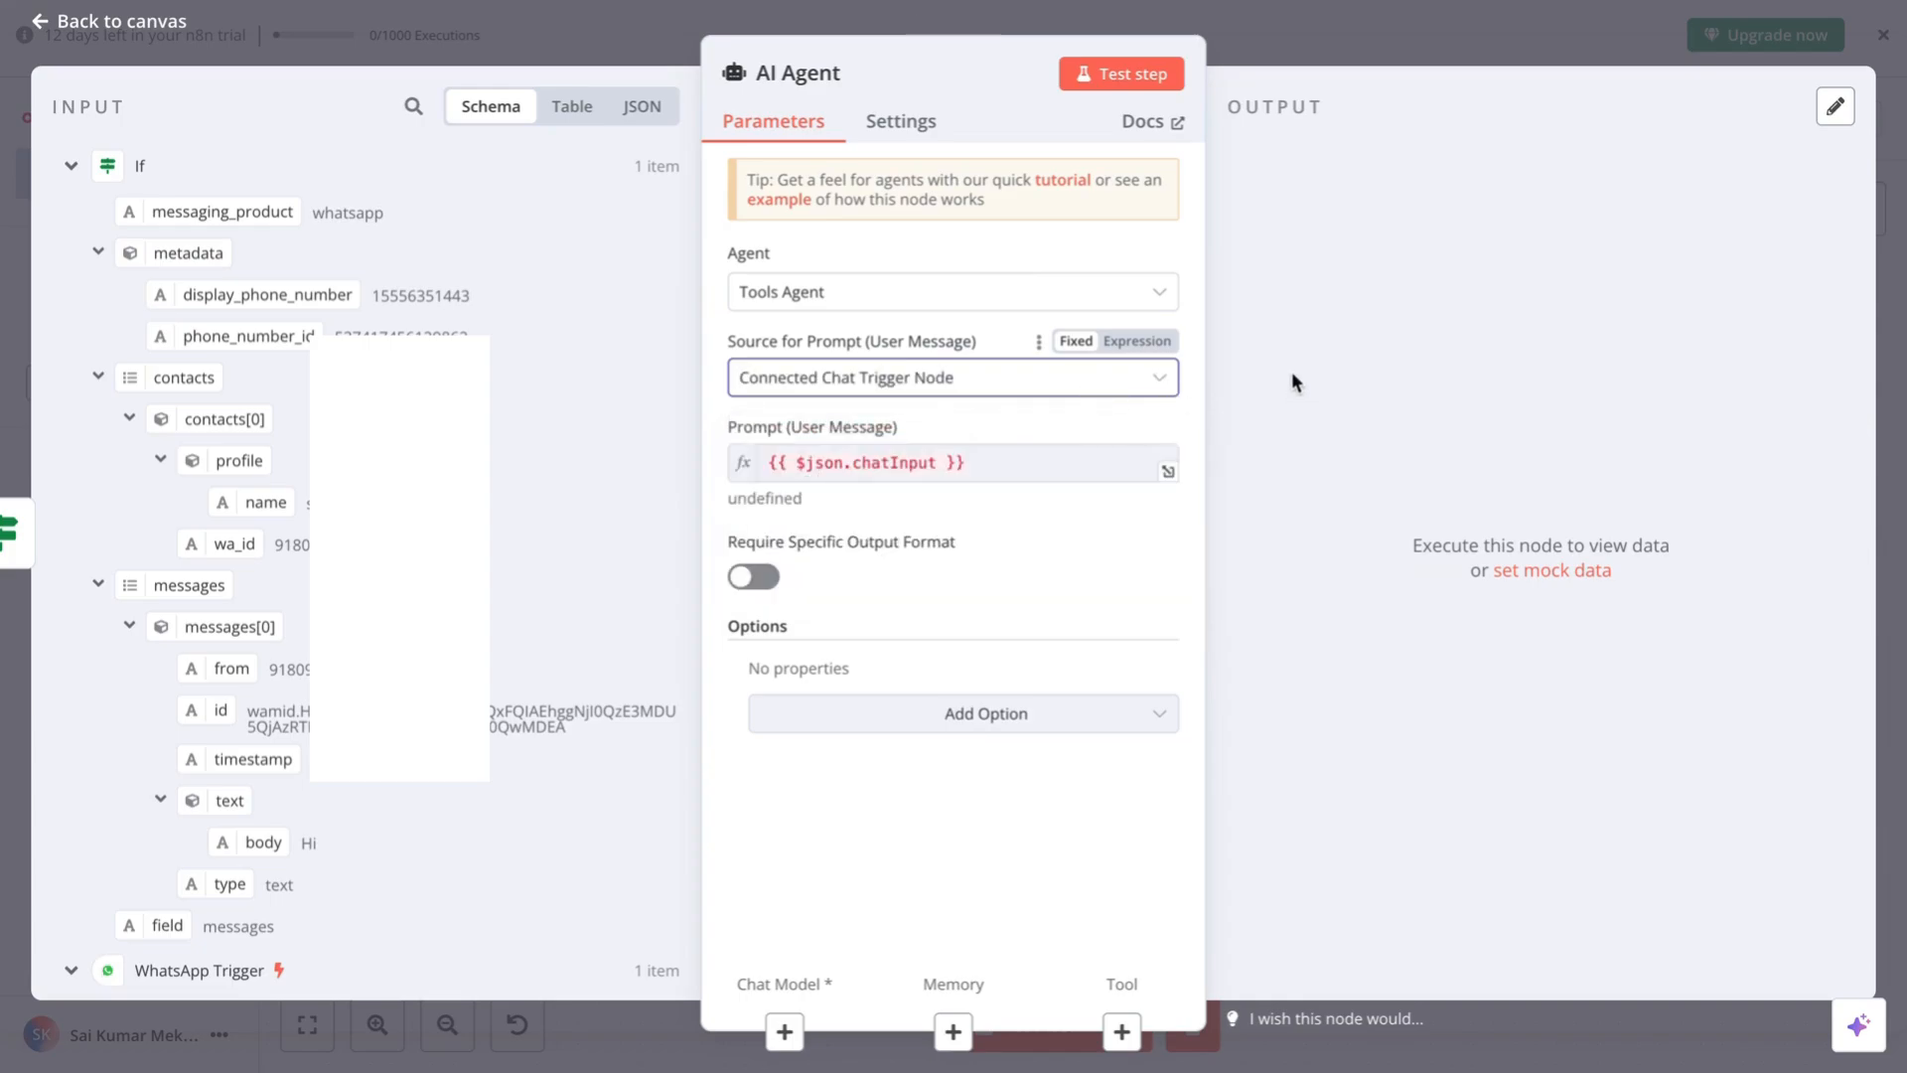
- Preview the prompt expression, drag the incoming message body into the prompt, and close the node
left_click(1005, 465)
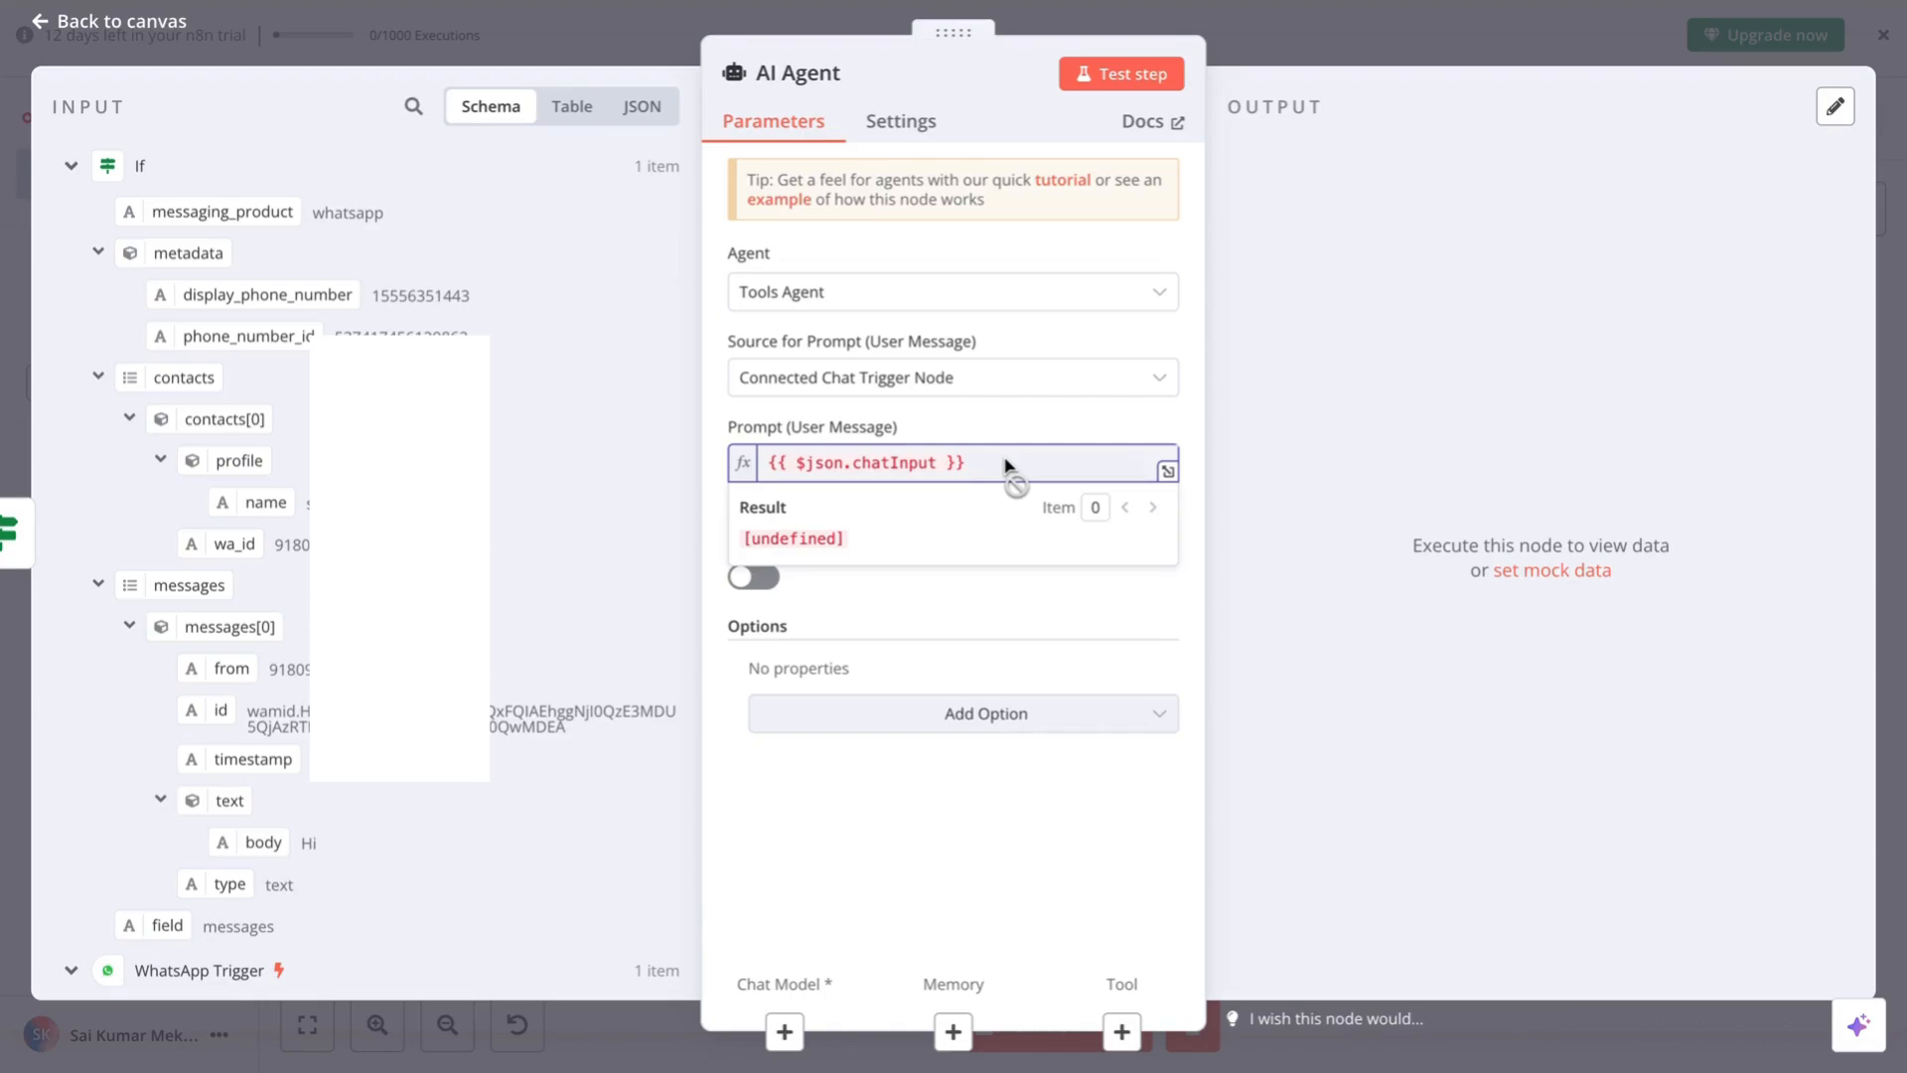
left_click(1327, 462)
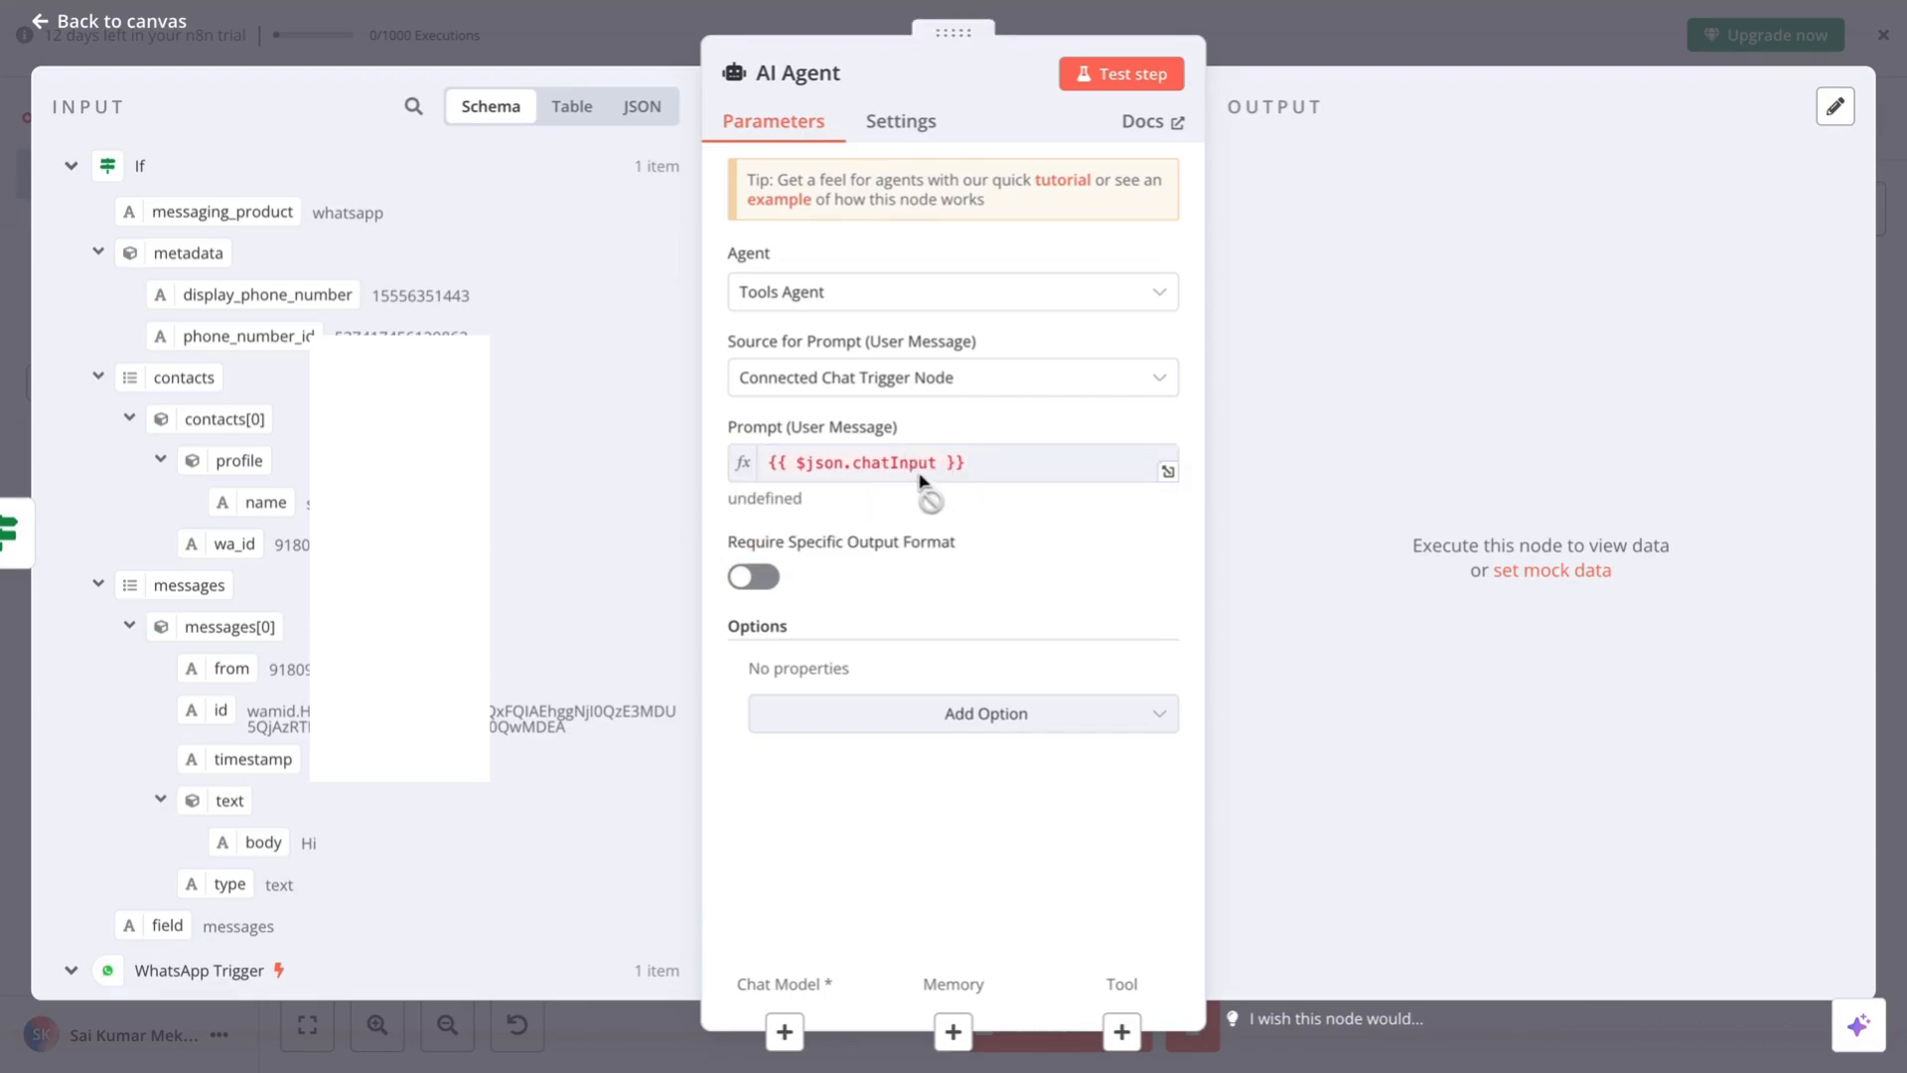
scroll(367, 566, "down", 4)
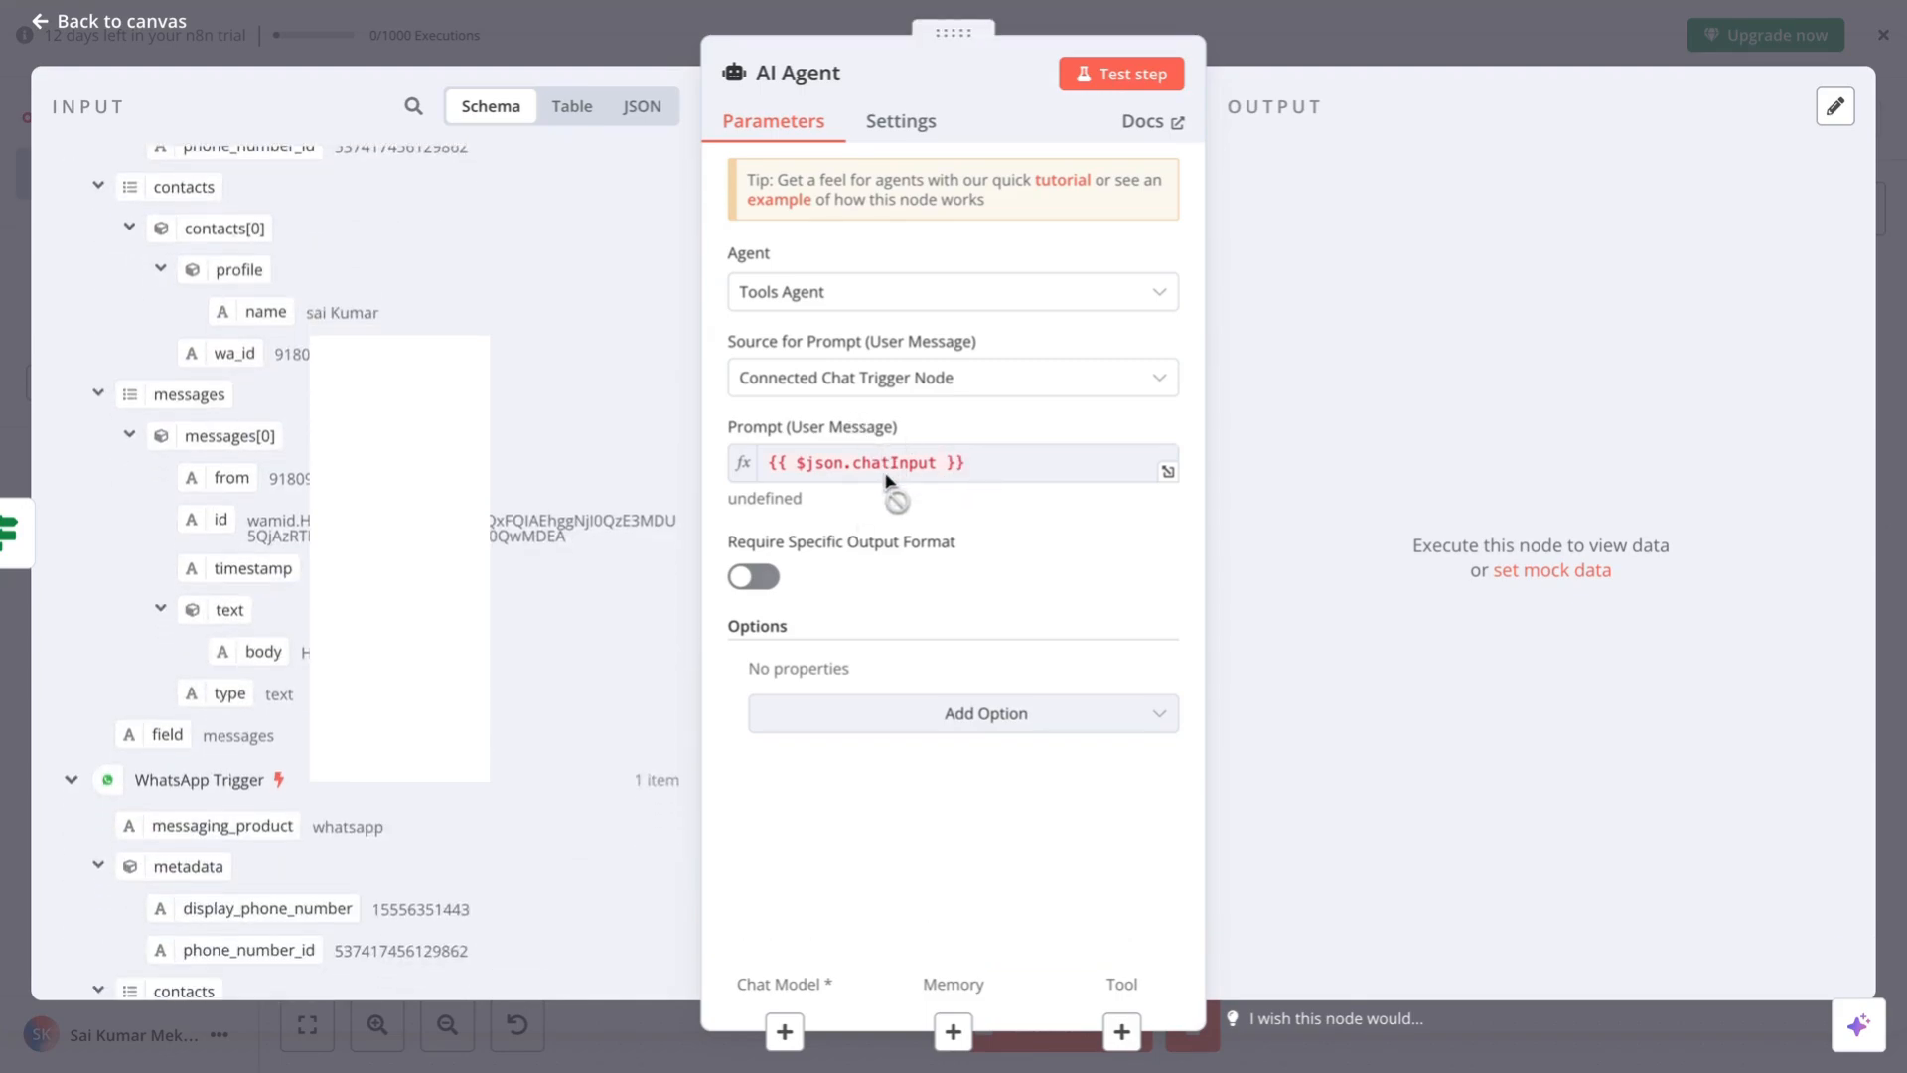
scroll(369, 851, "down", 6)
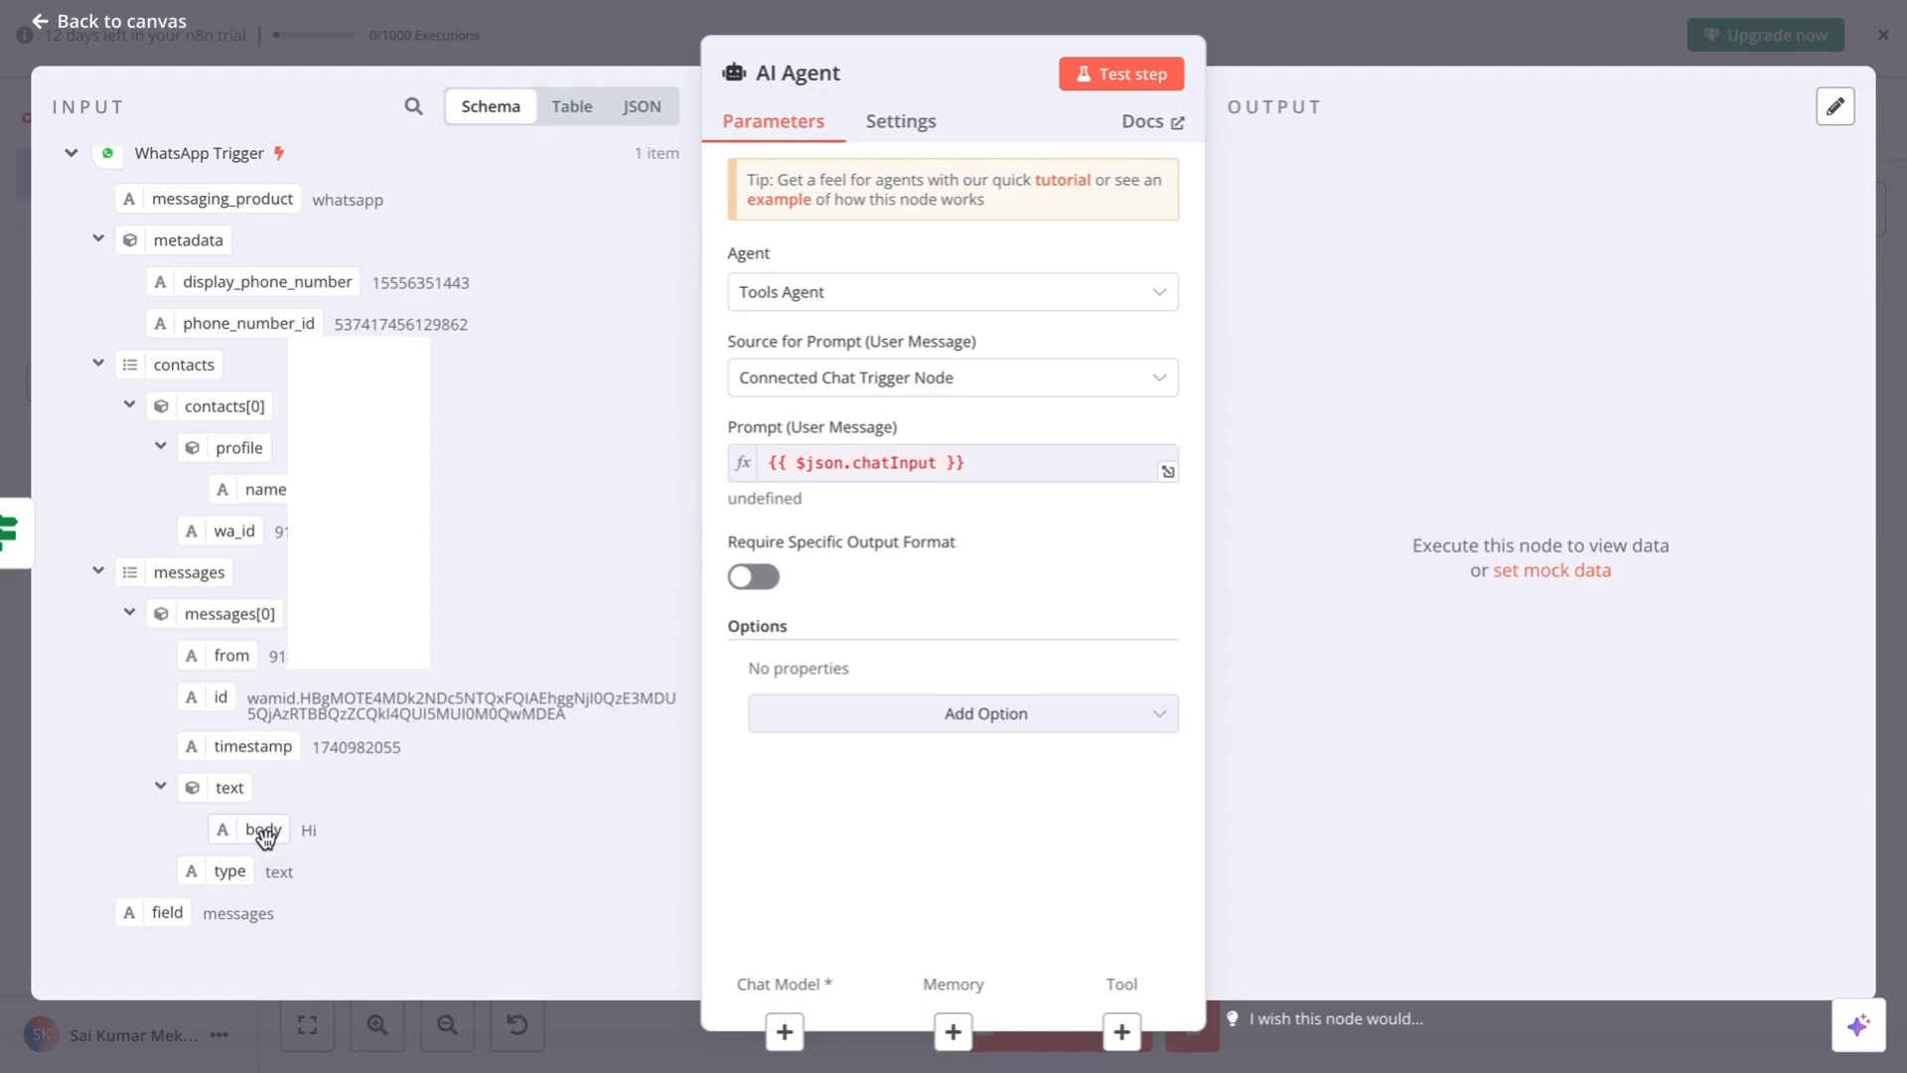
left_click_drag(263, 835, 931, 838)
key("Escape")
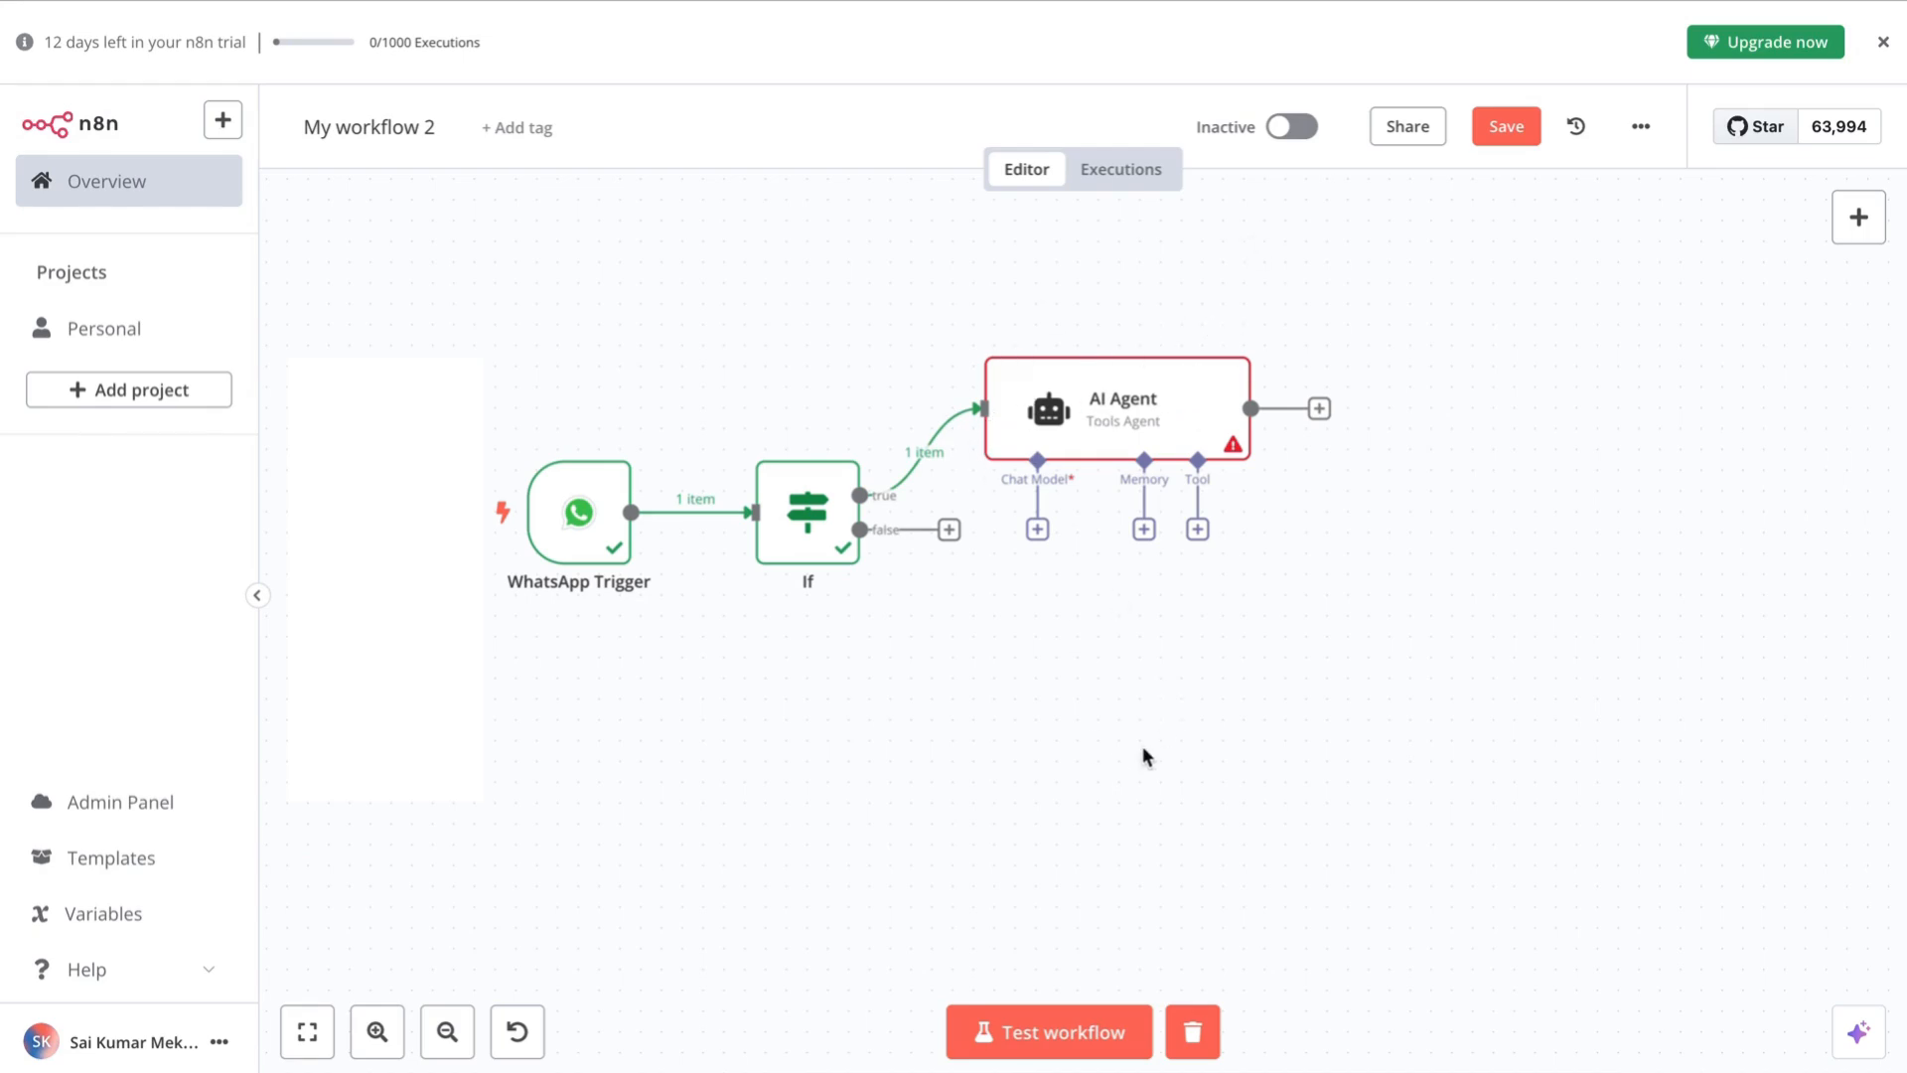
scroll(1142, 747, "up", 1)
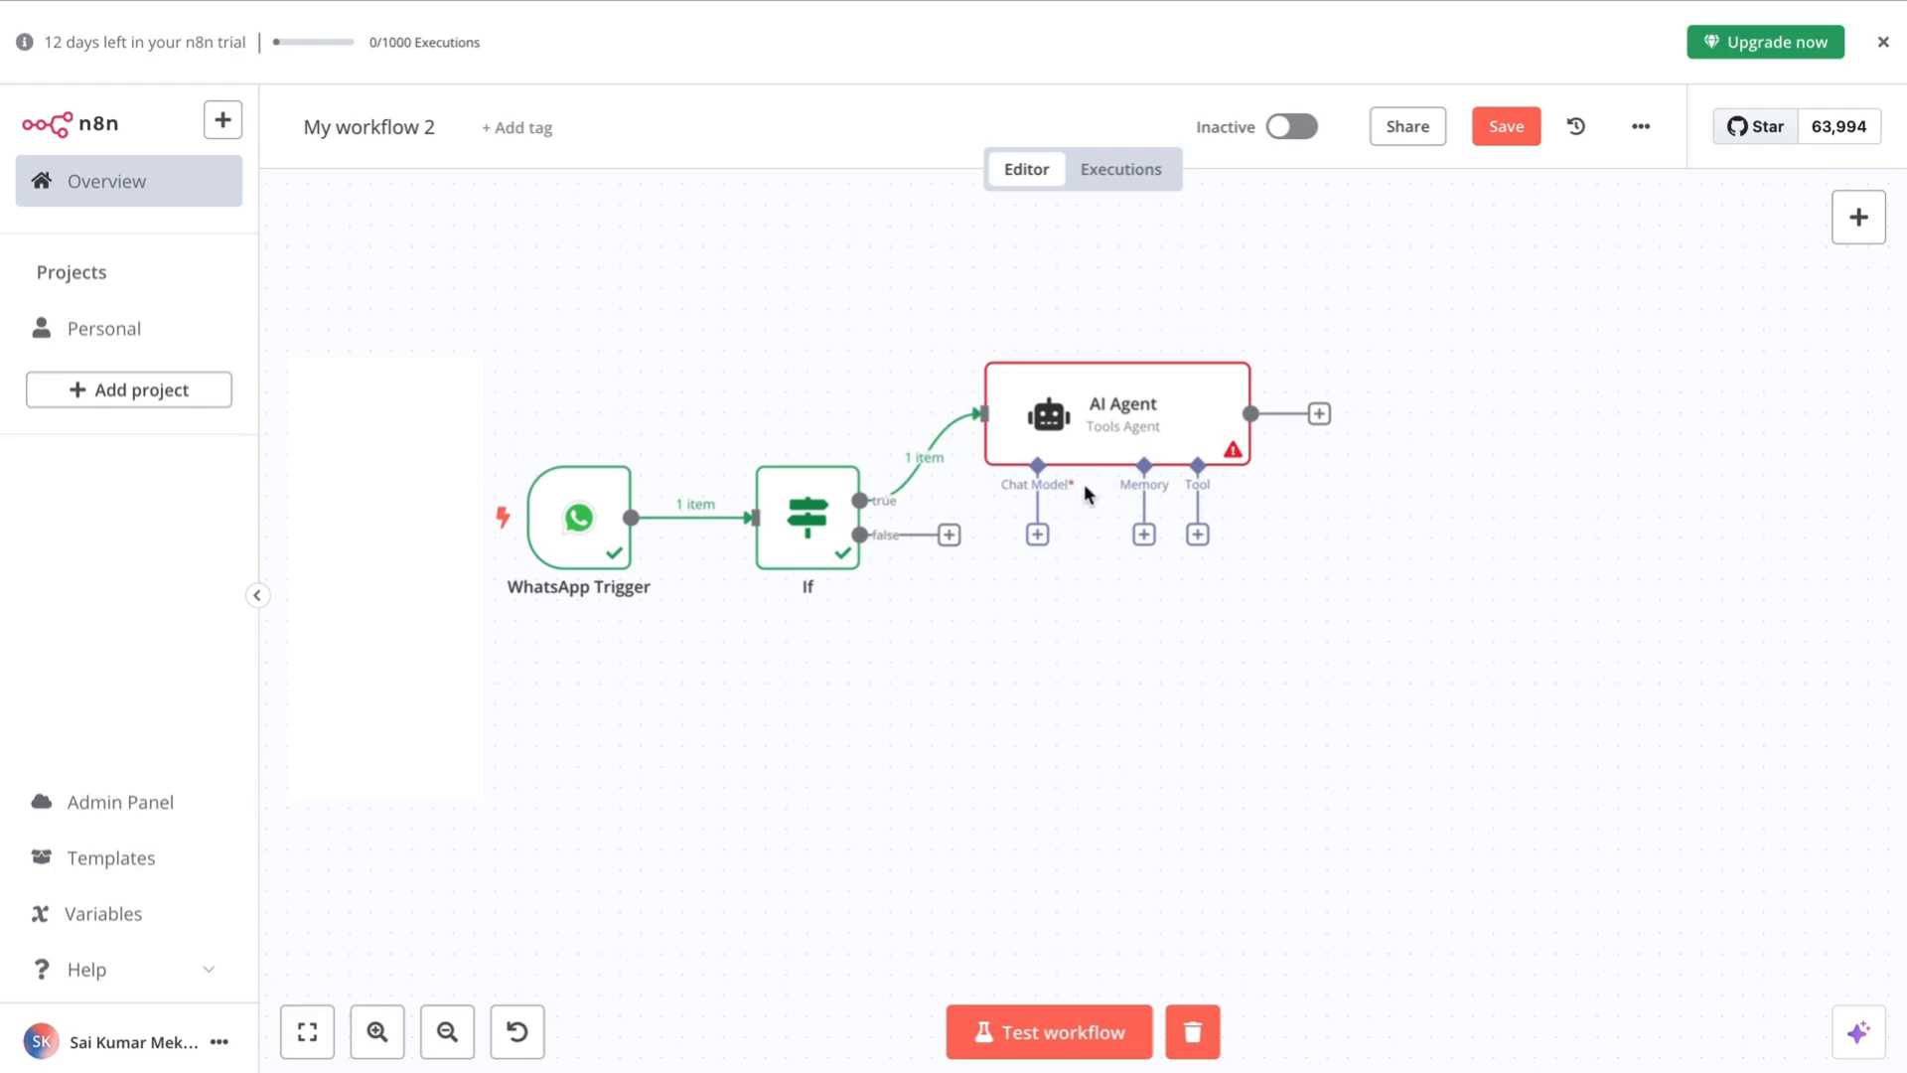
- Attach a Google Gemini Chat Model as the AI Agent's chat model
left_click(1038, 536)
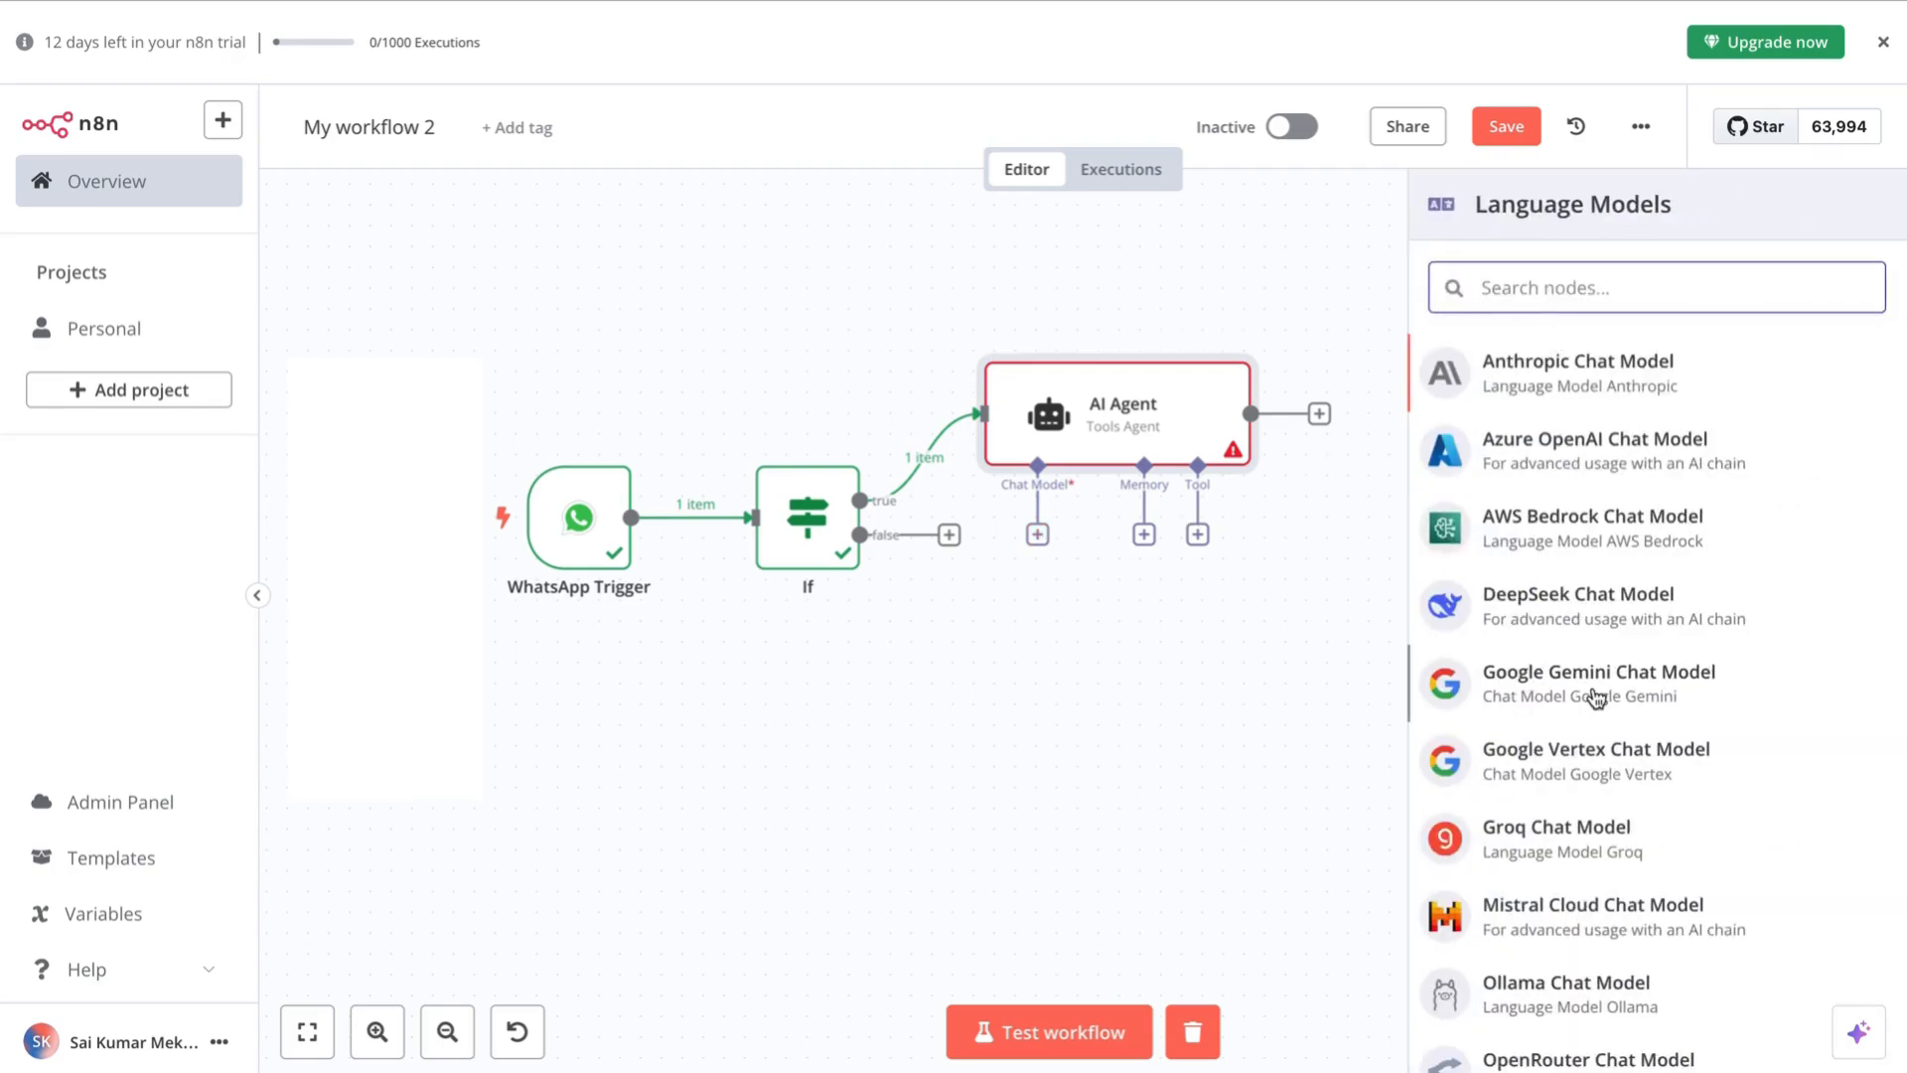
scroll(1596, 698, "down", 2)
scroll(1599, 706, "up", 2)
scroll(1625, 752, "down", 1)
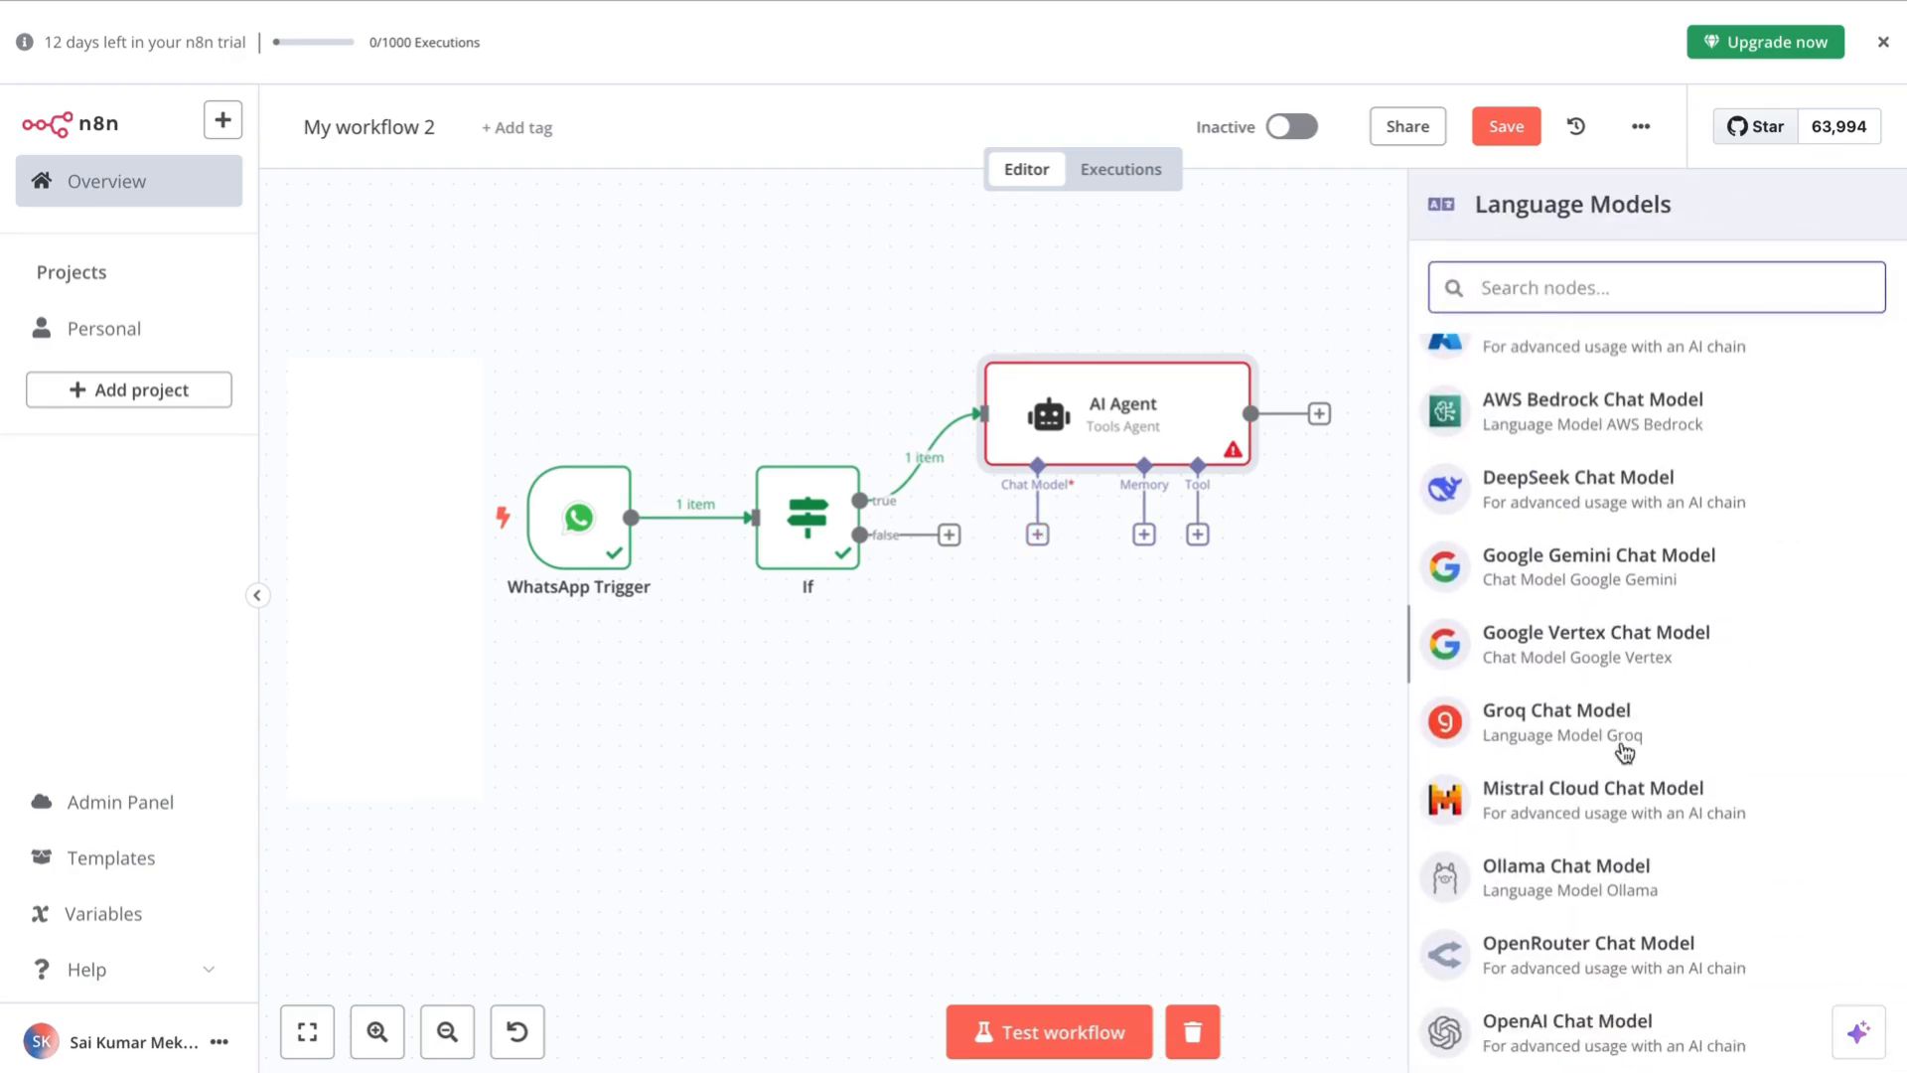
scroll(1589, 752, "up", 2)
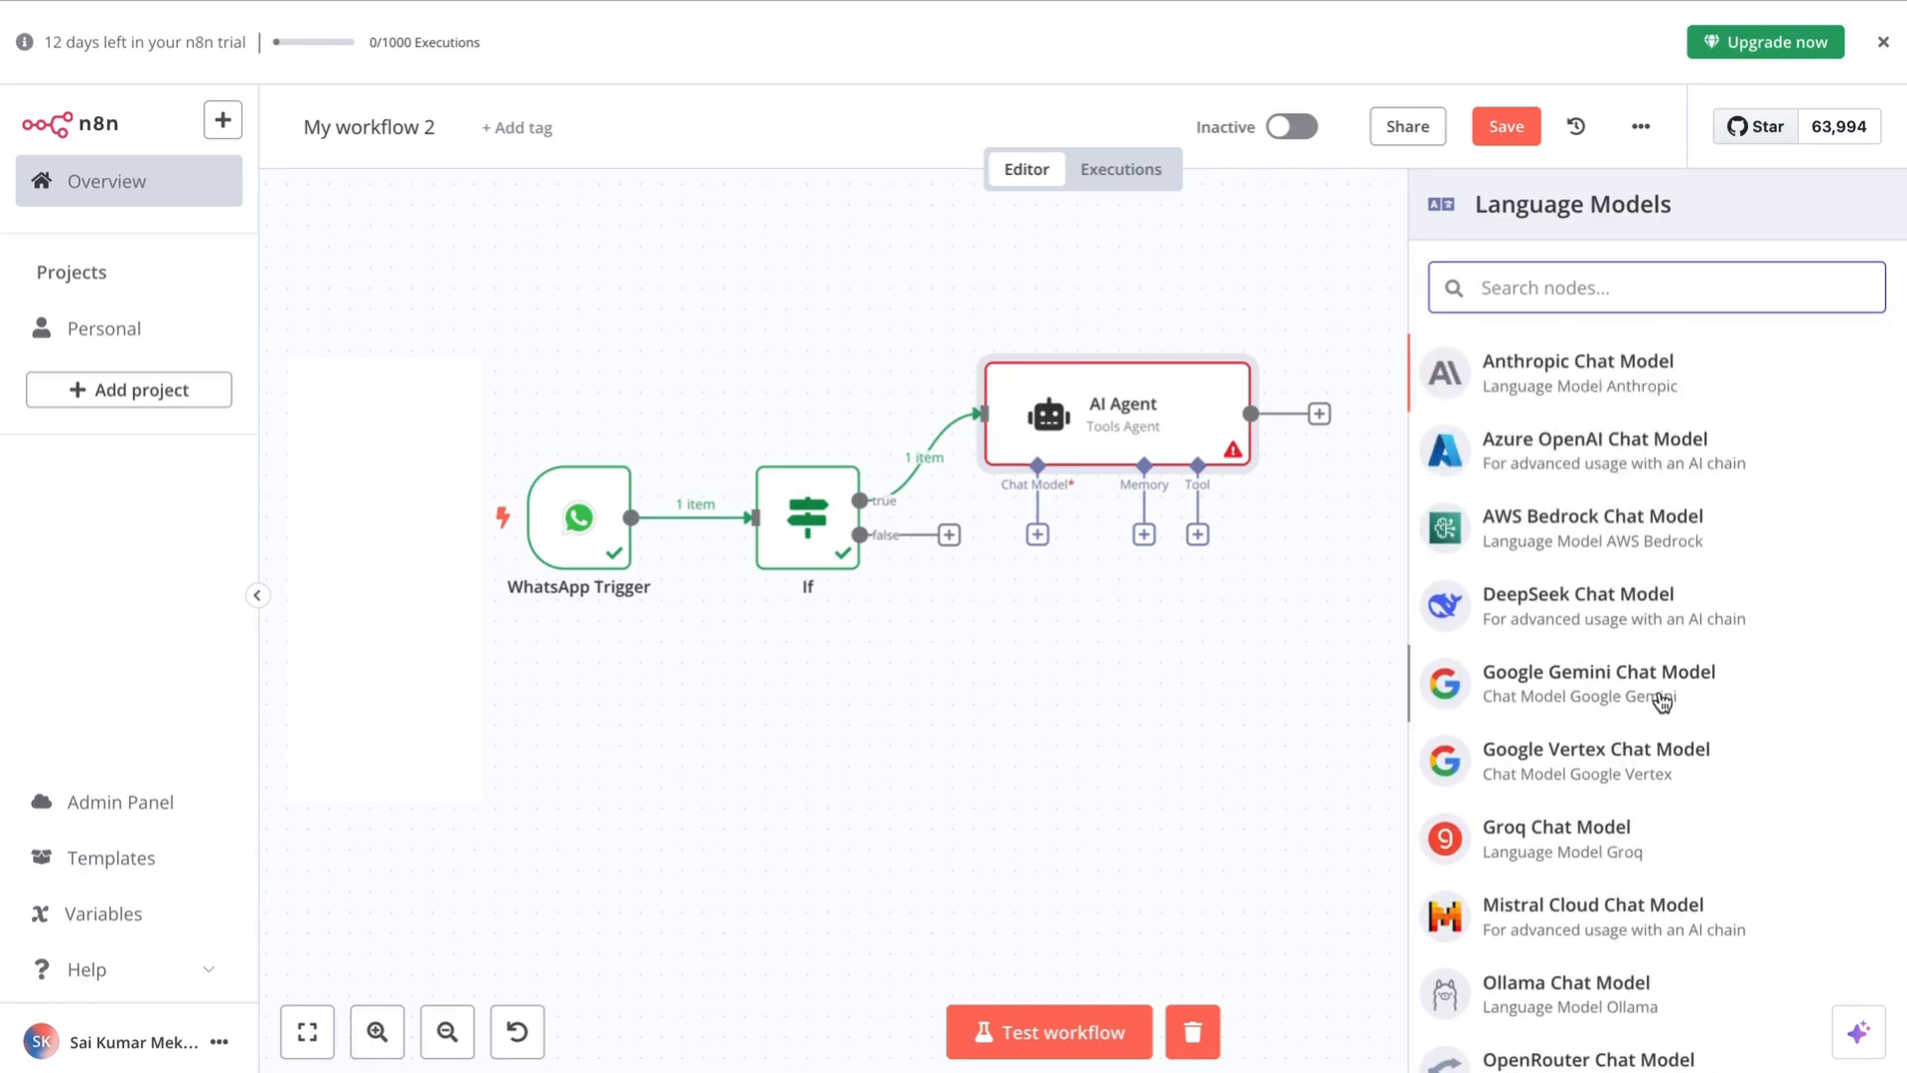
left_click(1609, 681)
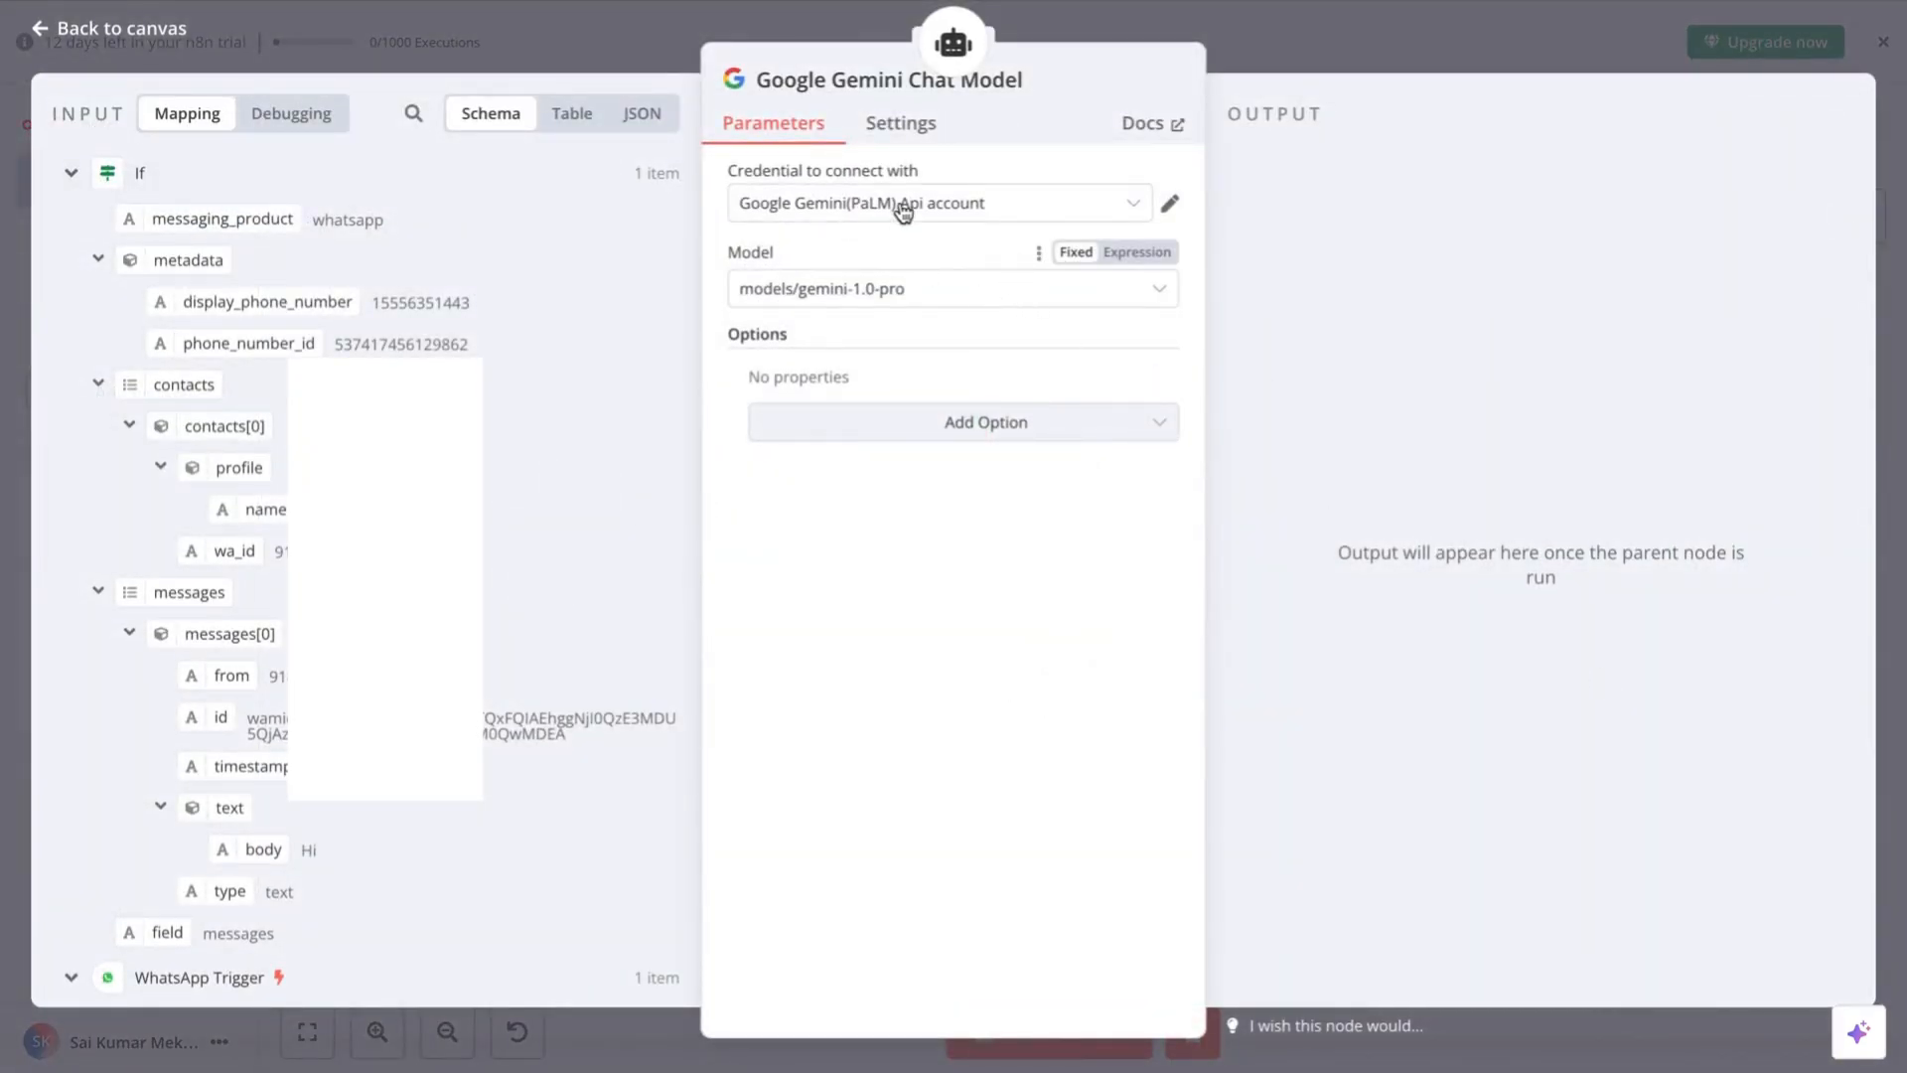
- Choose the Google Gemini(PaLM) Api account credential for the model, then reopen the credential list
left_click(981, 214)
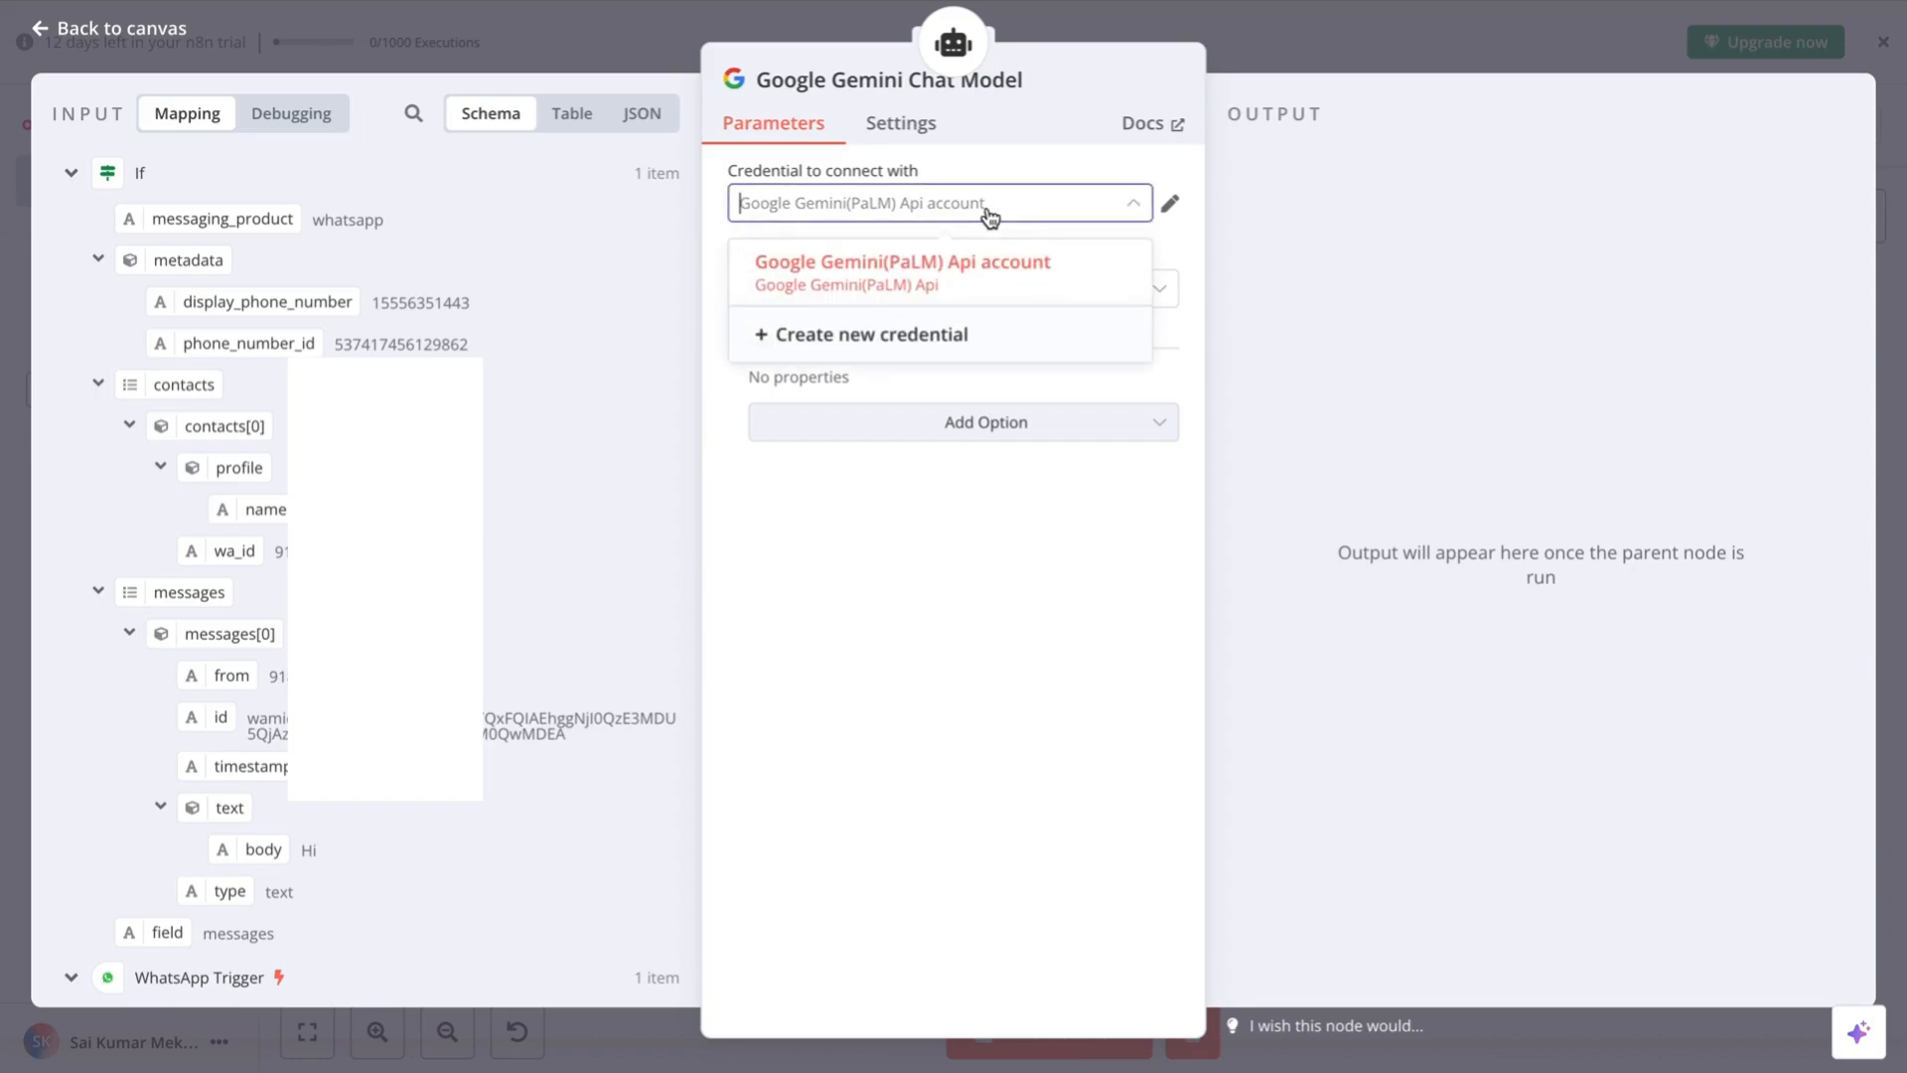
left_click(847, 218)
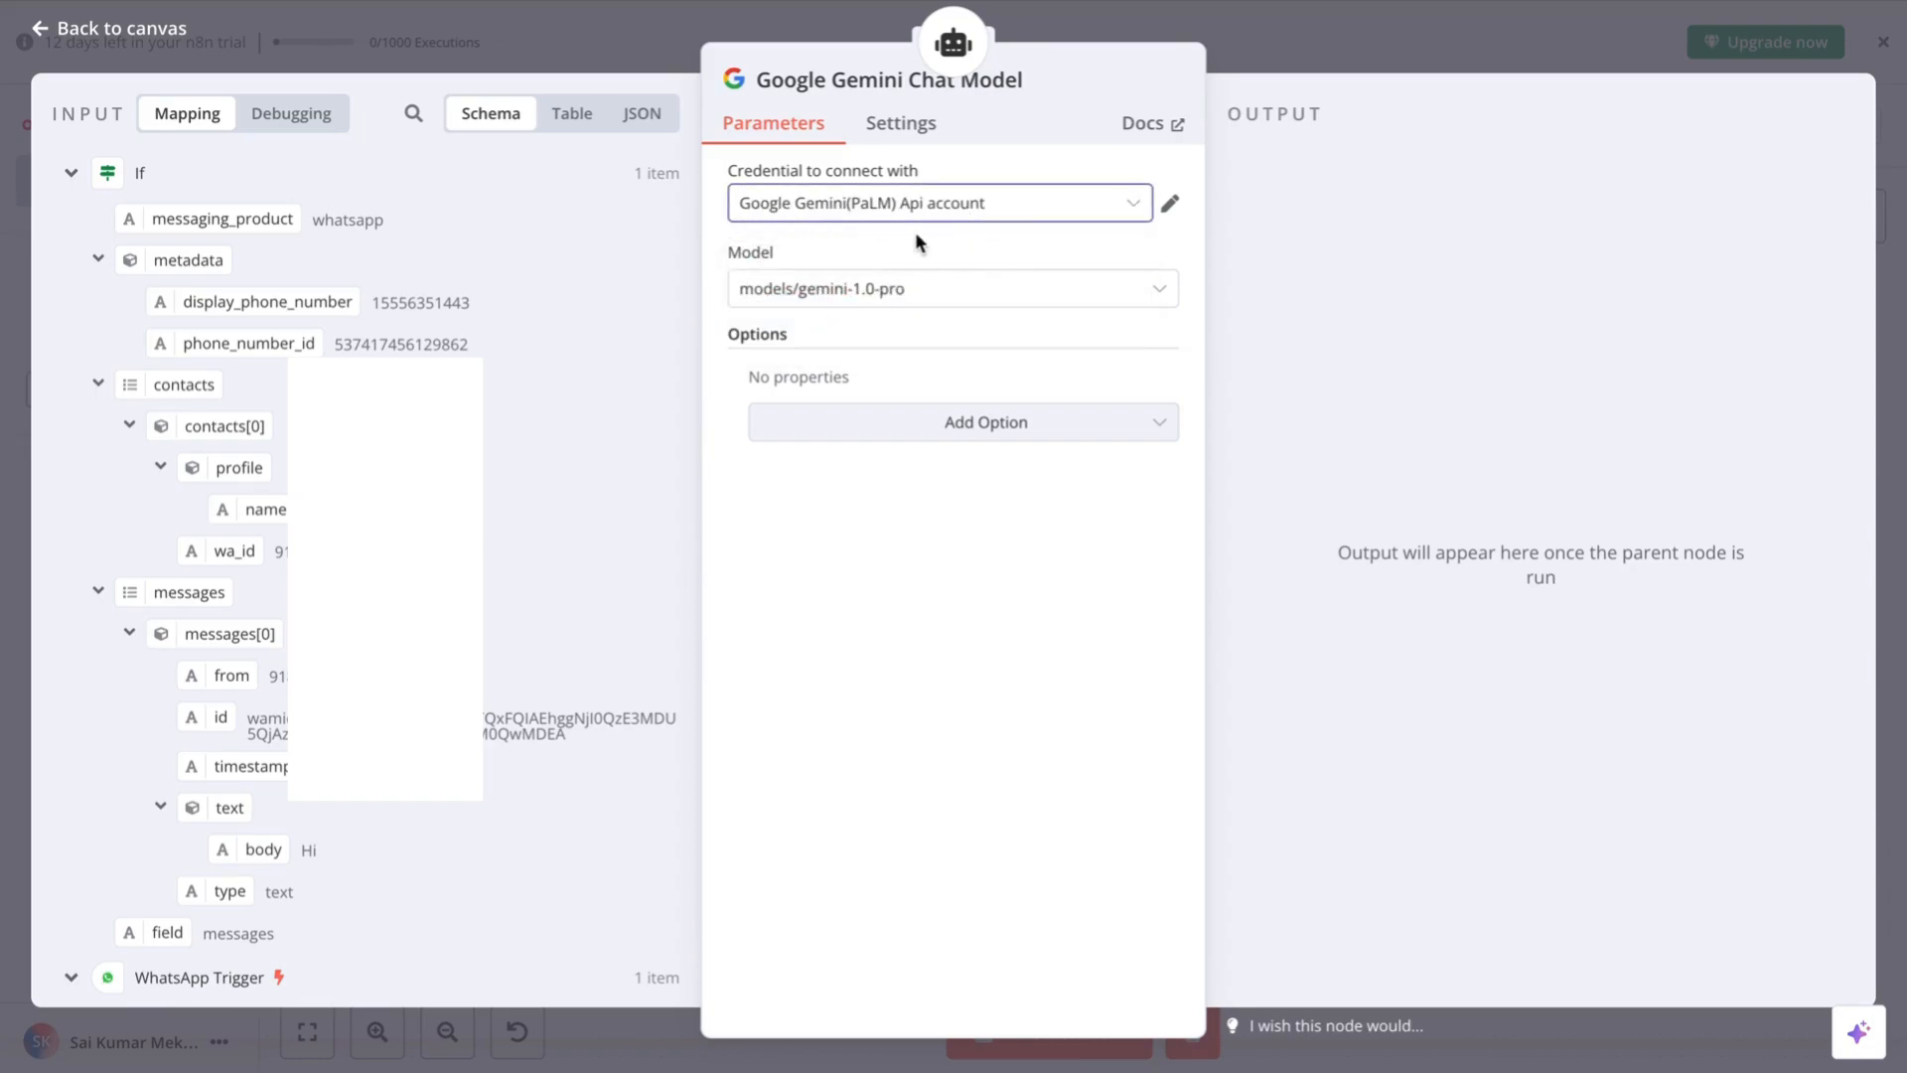
scroll(531, 646, "down", 2)
scroll(568, 491, "up", 2)
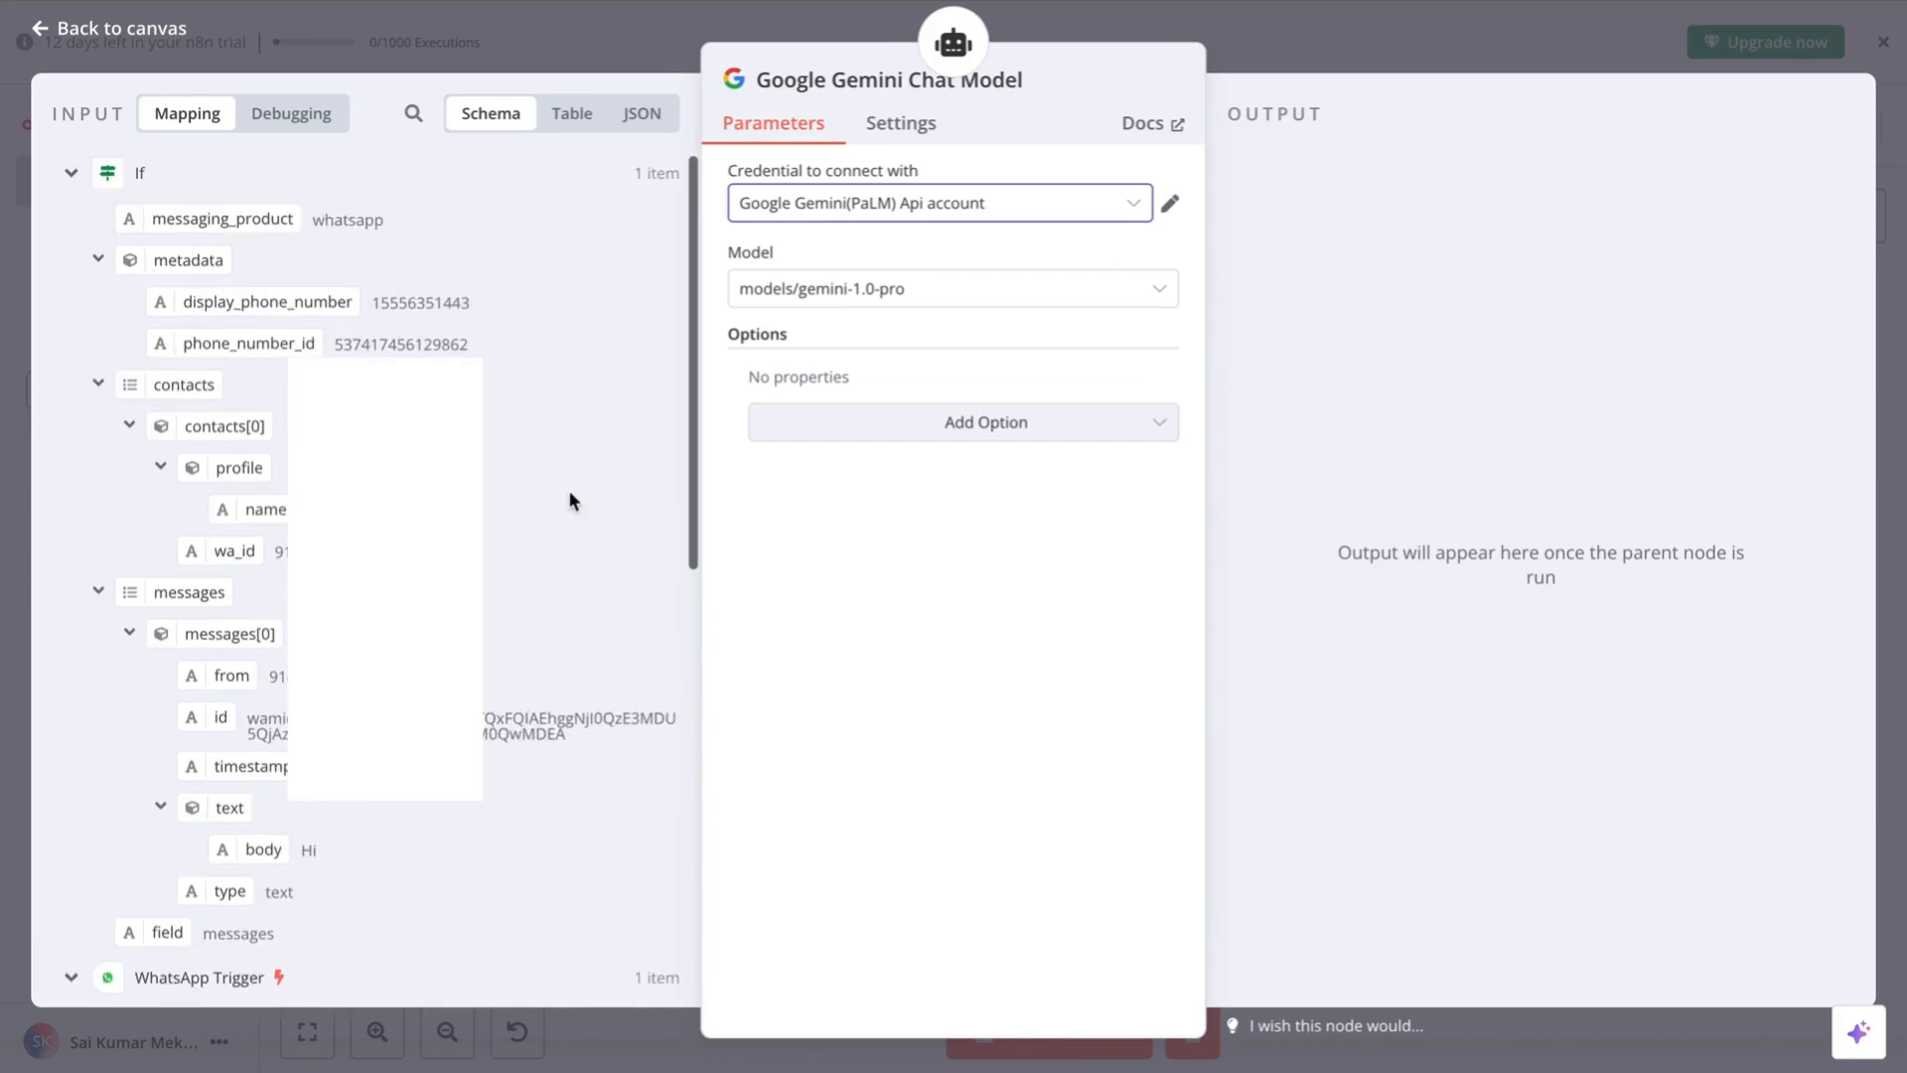
scroll(481, 723, "down", 3)
scroll(481, 723, "up", 3)
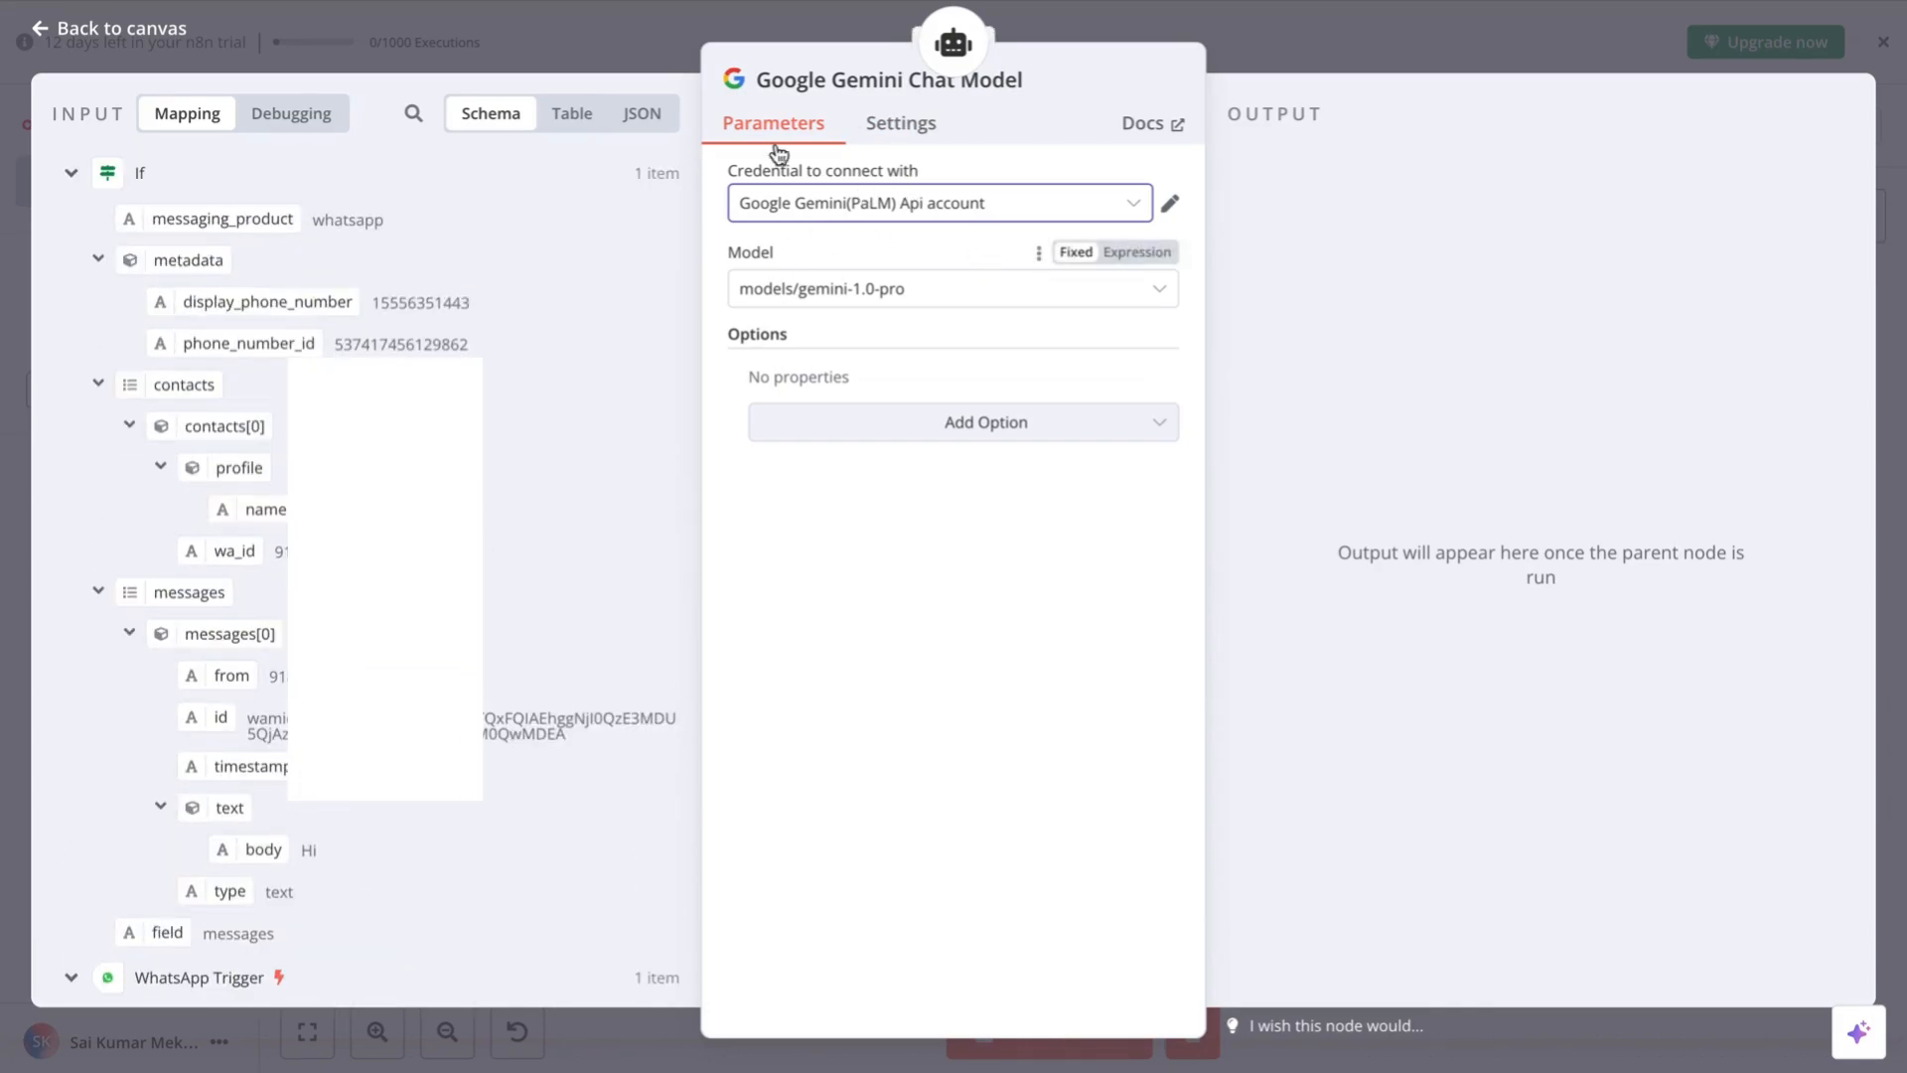
left_click(983, 209)
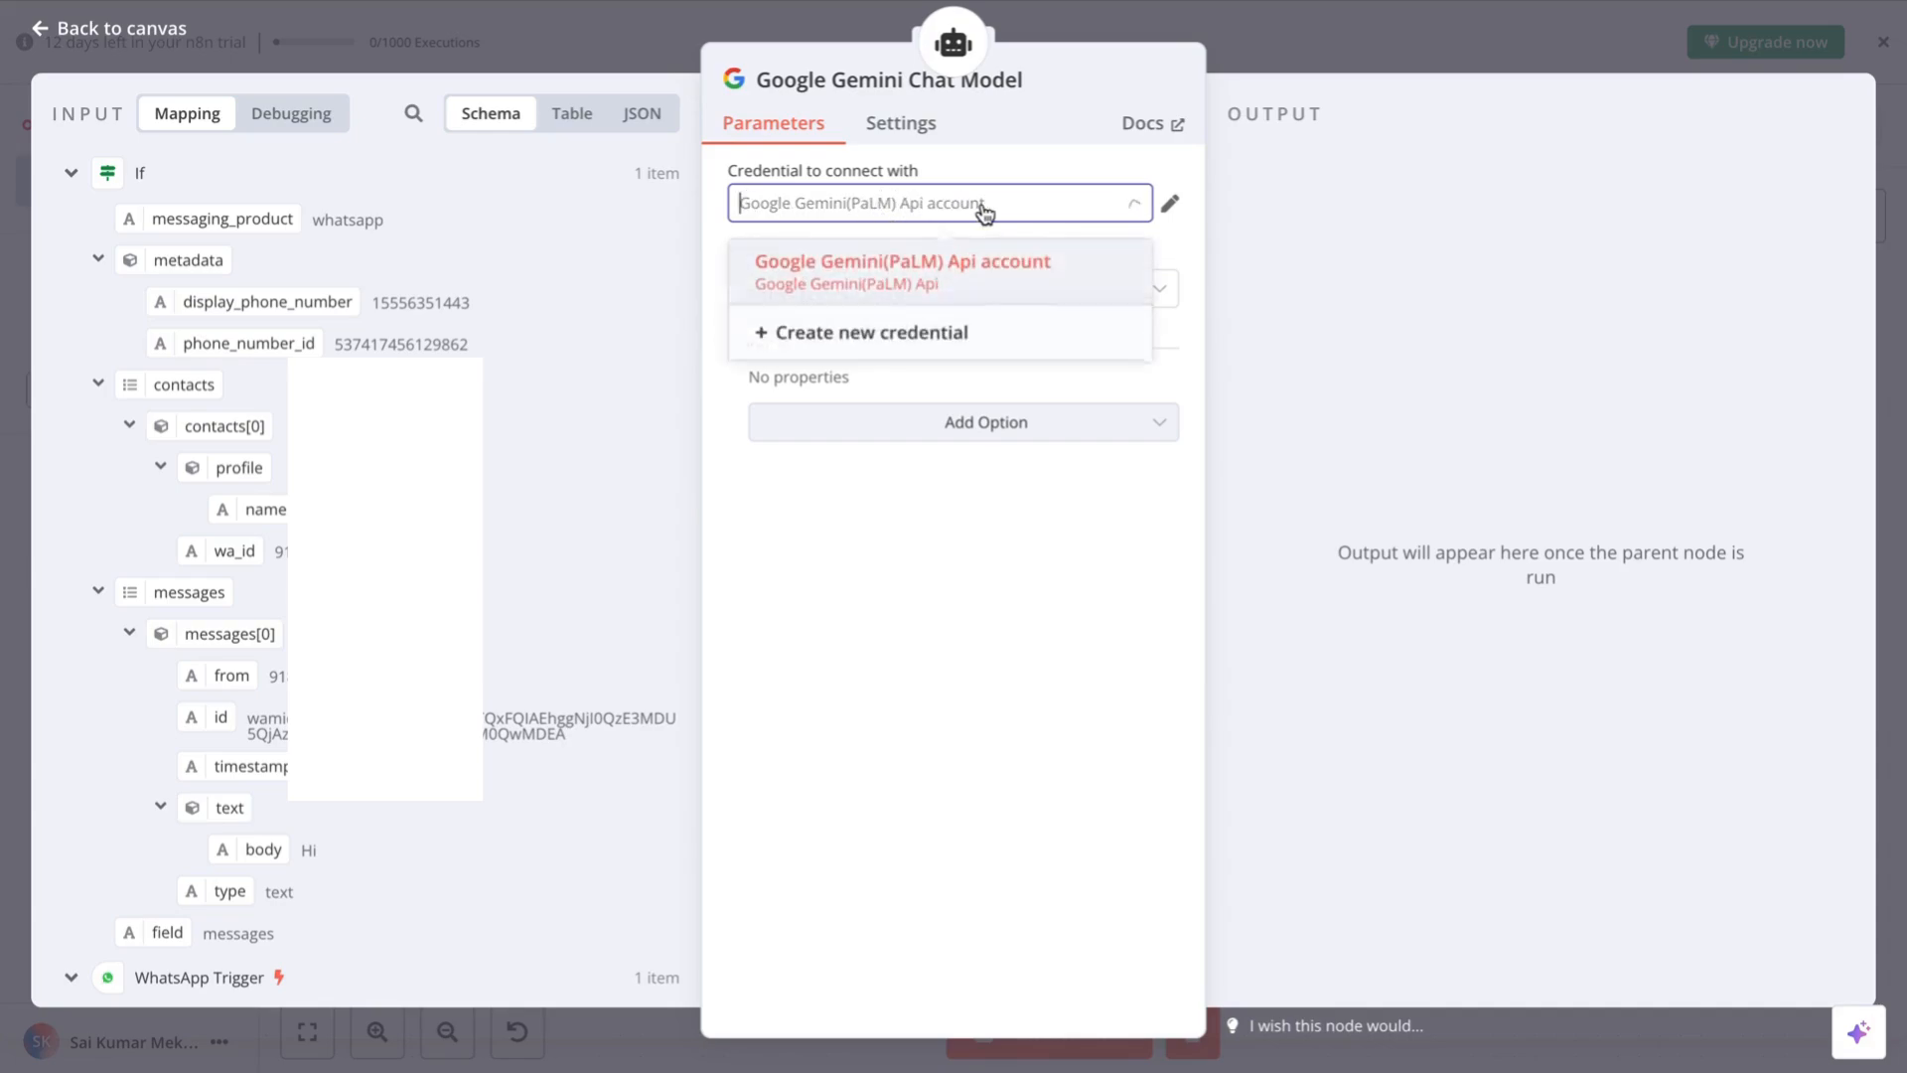
left_click(981, 210)
left_click(958, 212)
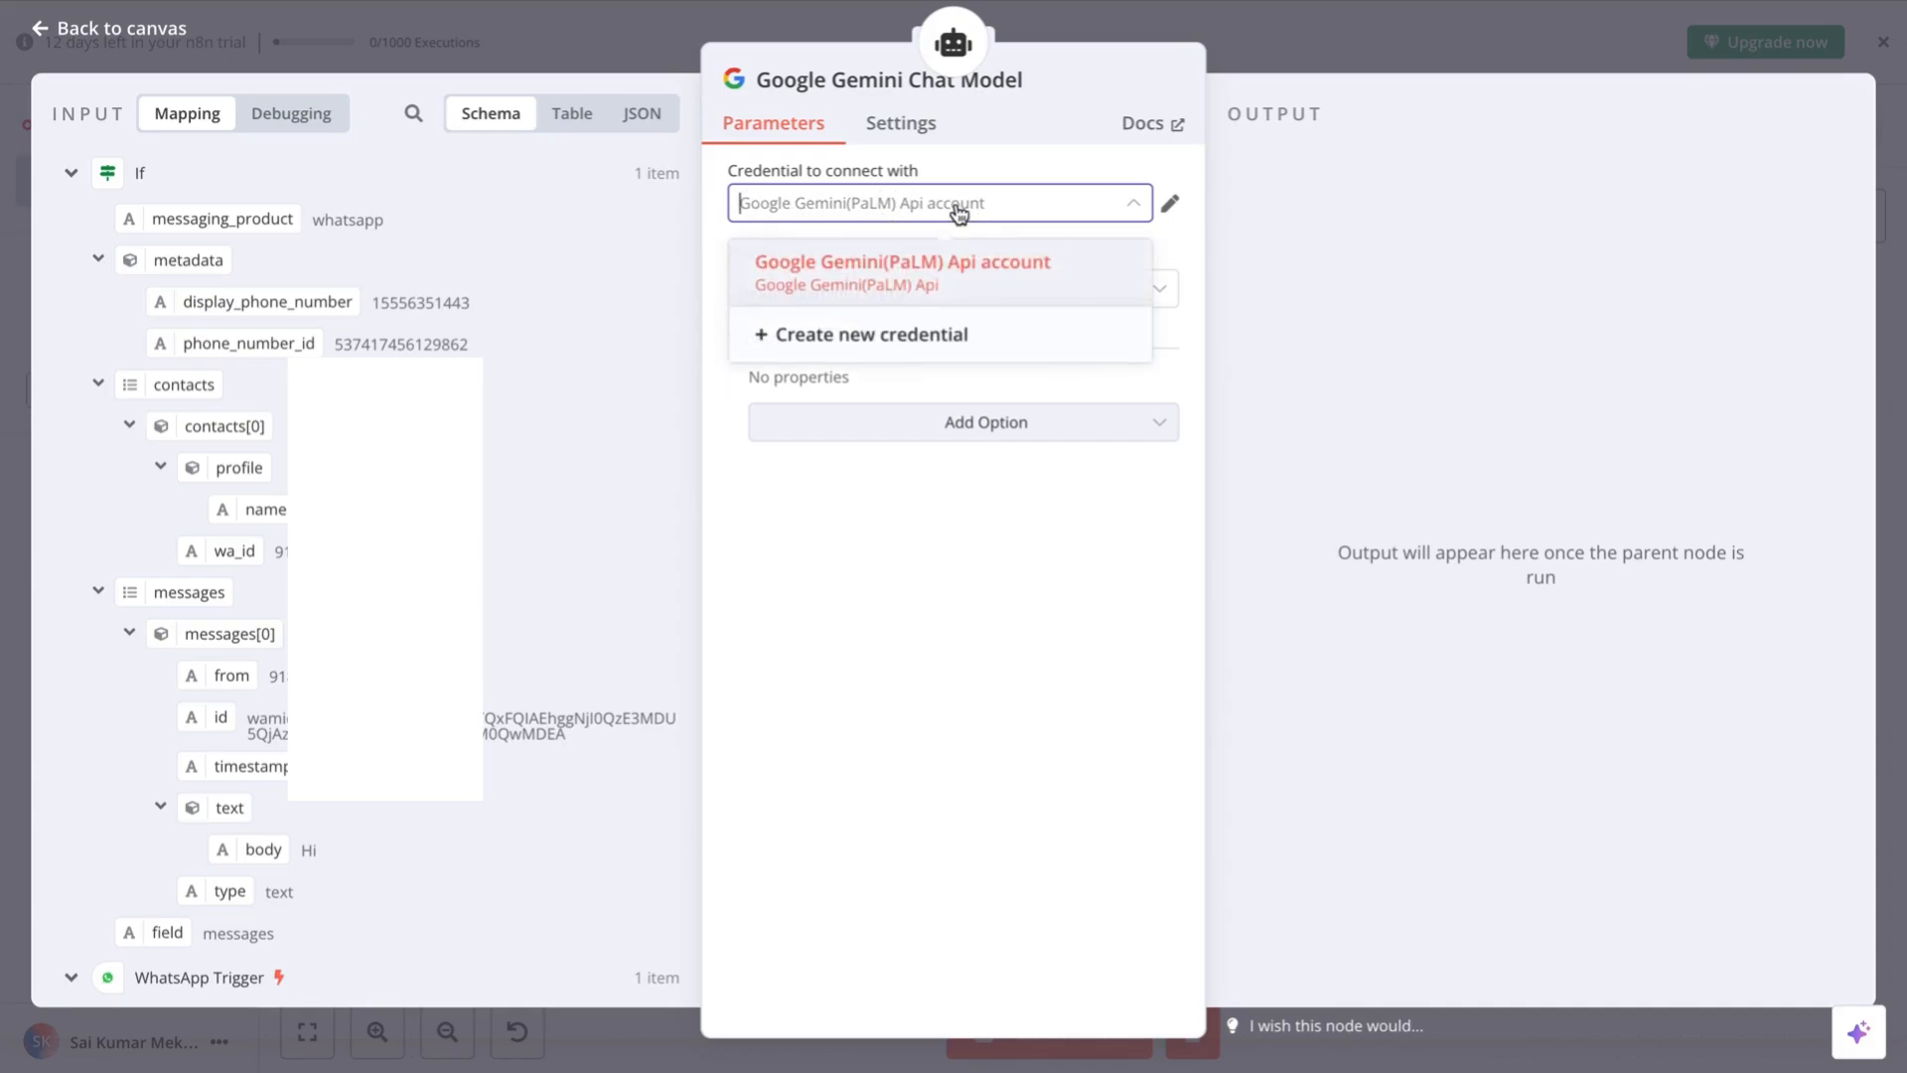
left_click(900, 341)
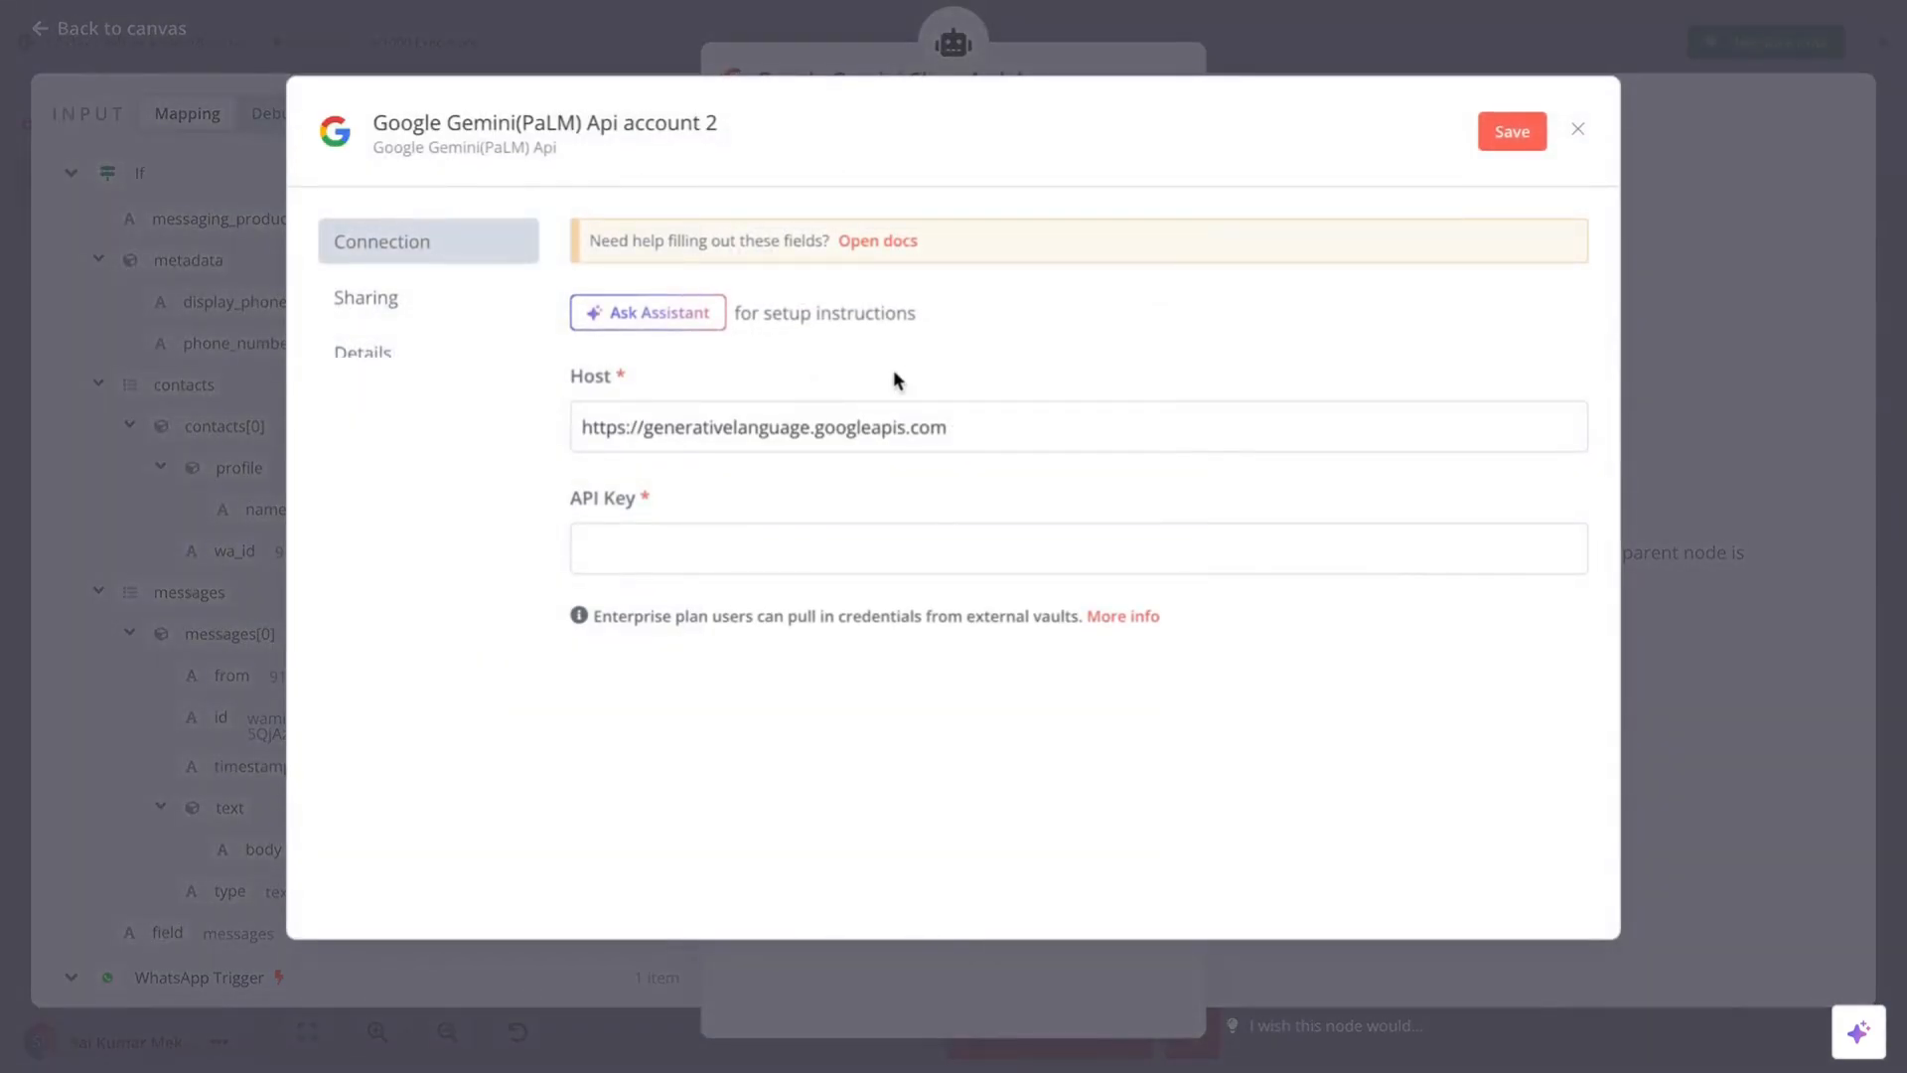
left_click(610, 567)
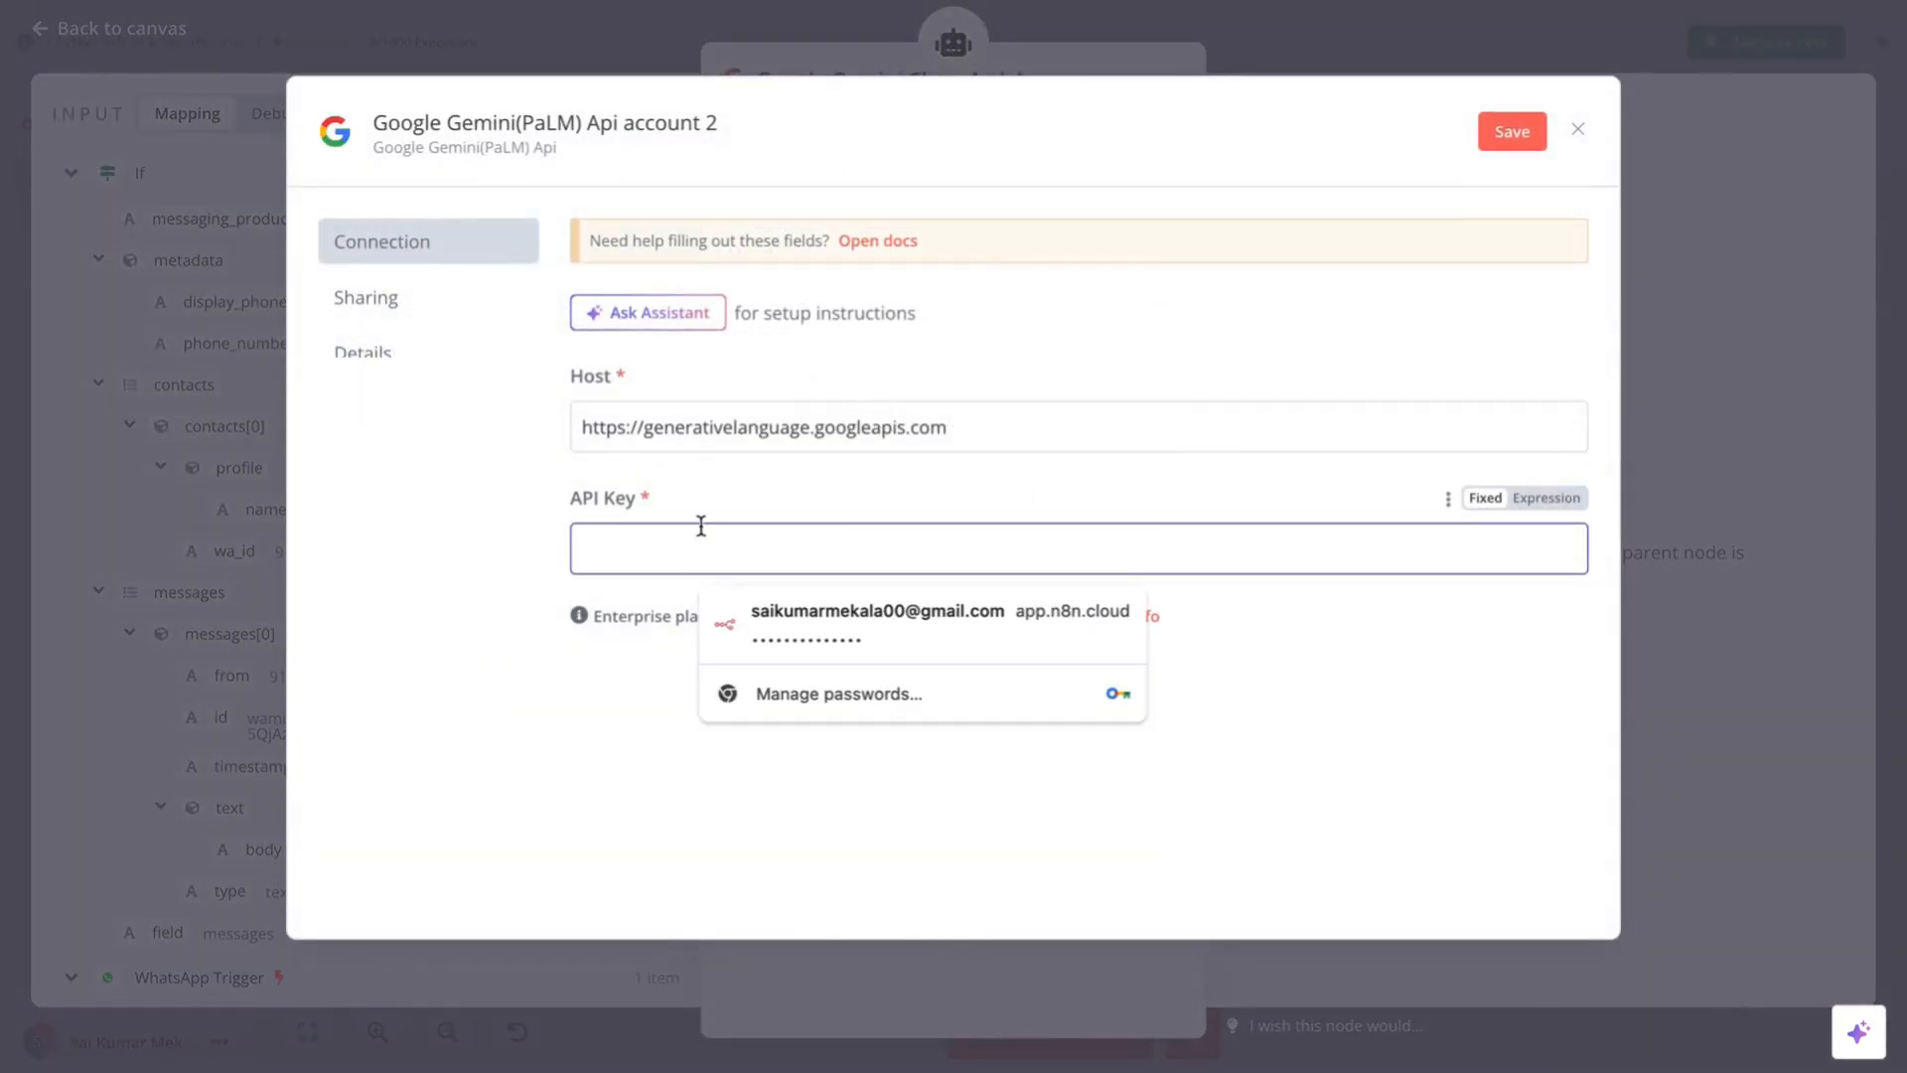
left_click(763, 484)
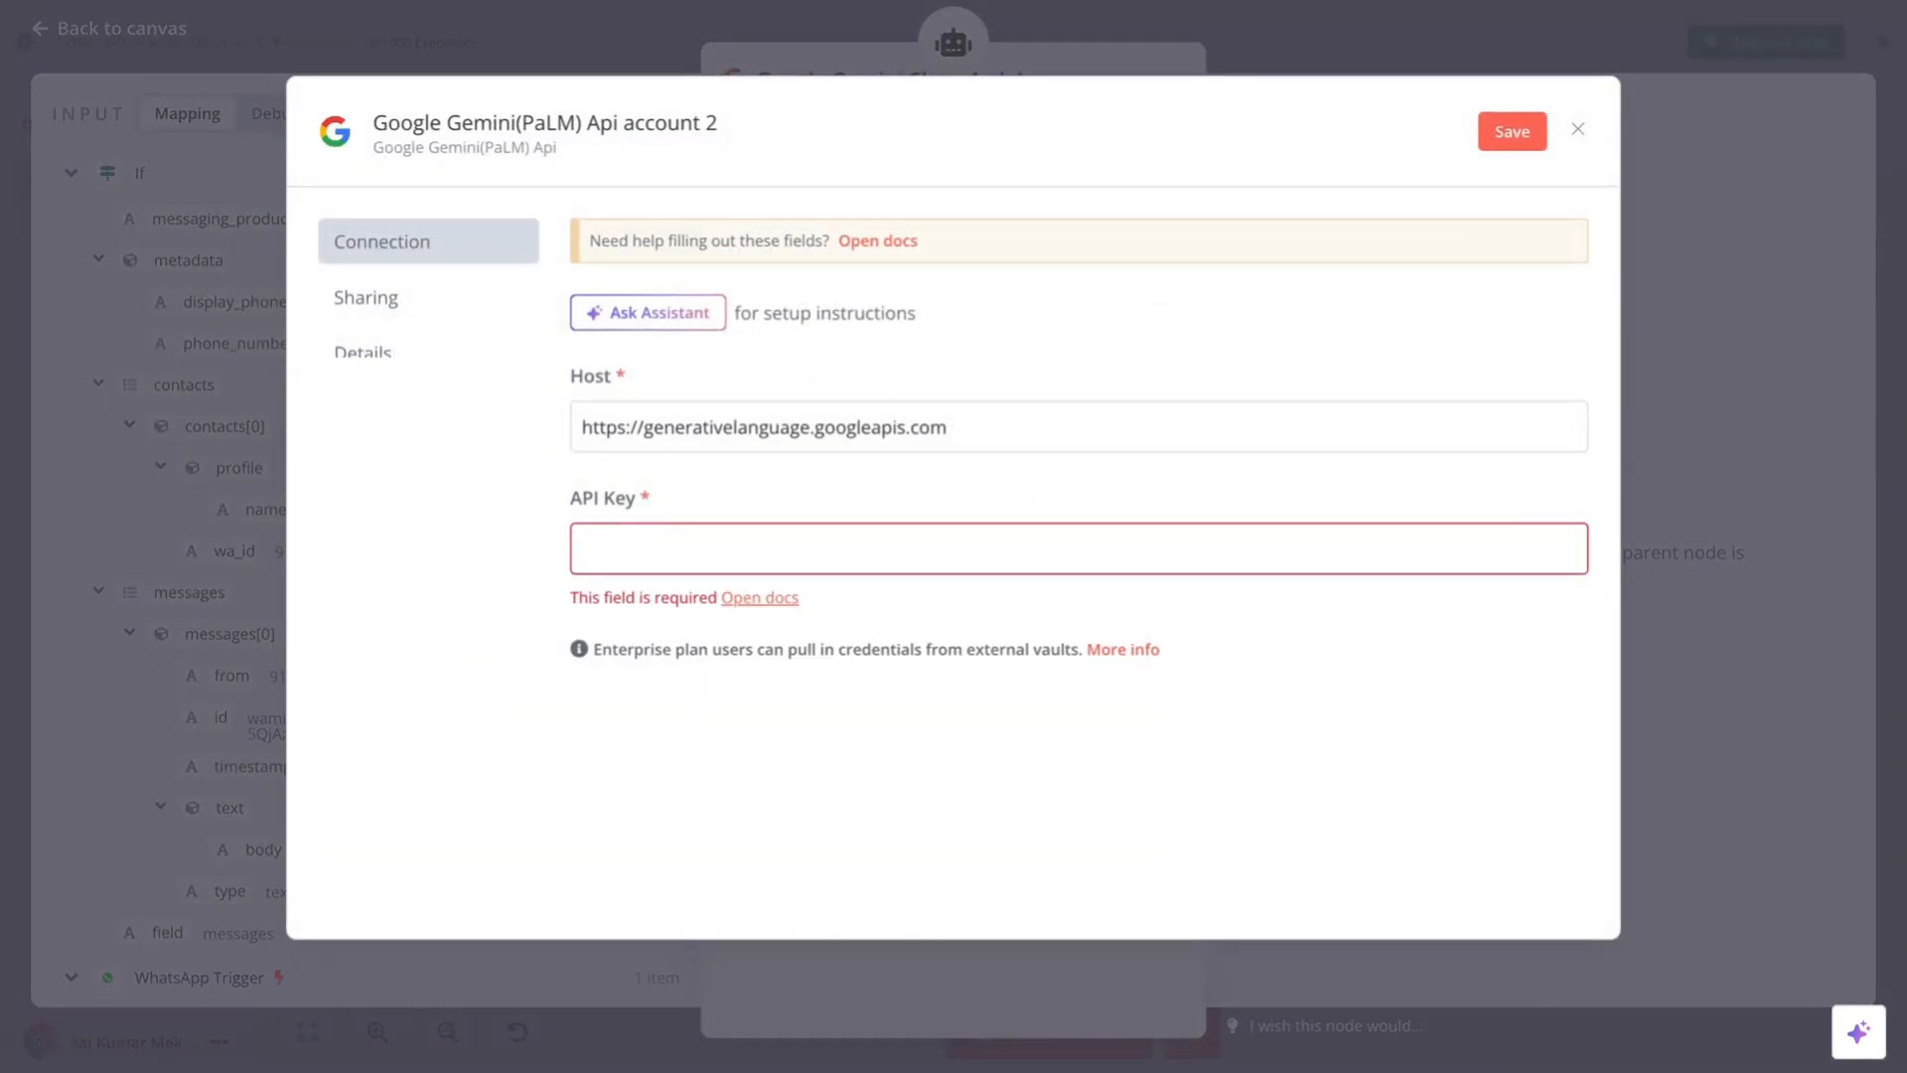
type("googgle")
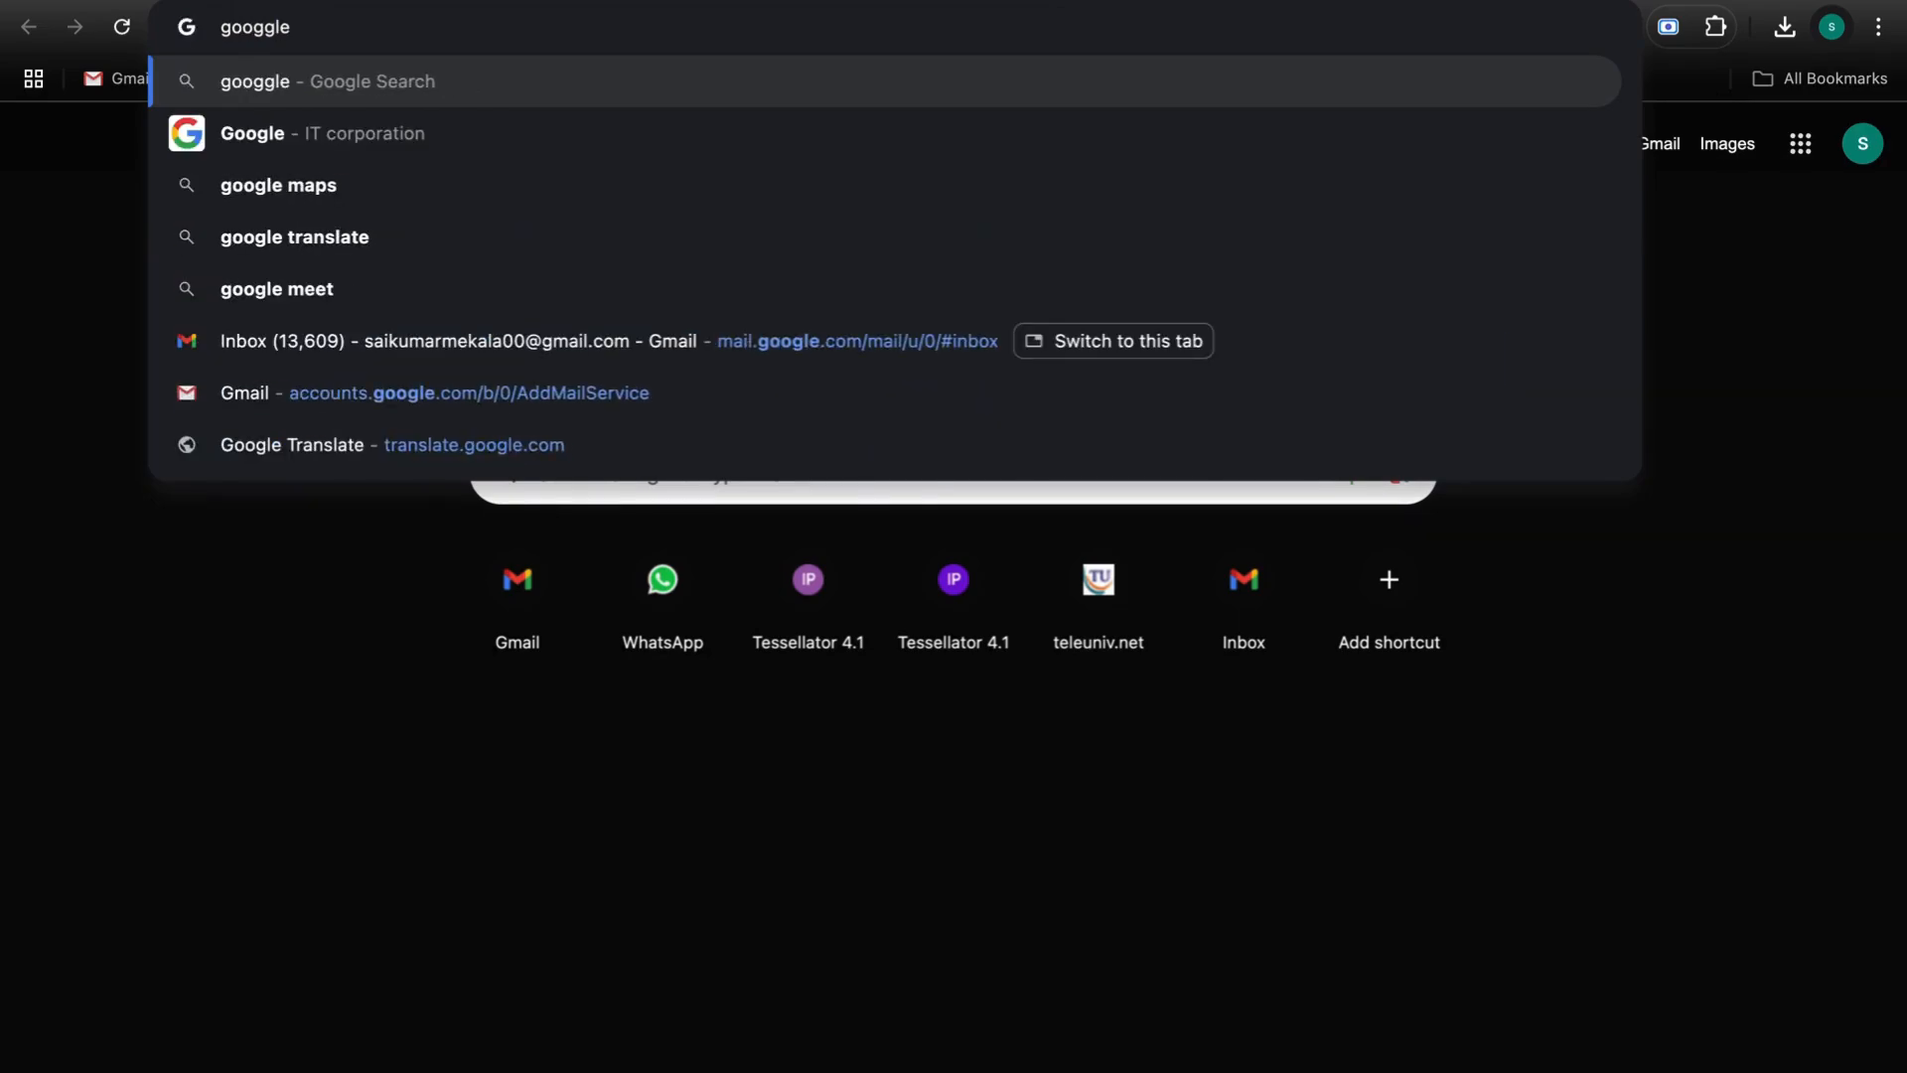
- Correct the search to 'google ai' and open the Google AI Studio site from the results
key("BackSpace")
key("BackSpace")
key("BackSpace")
type(".l")
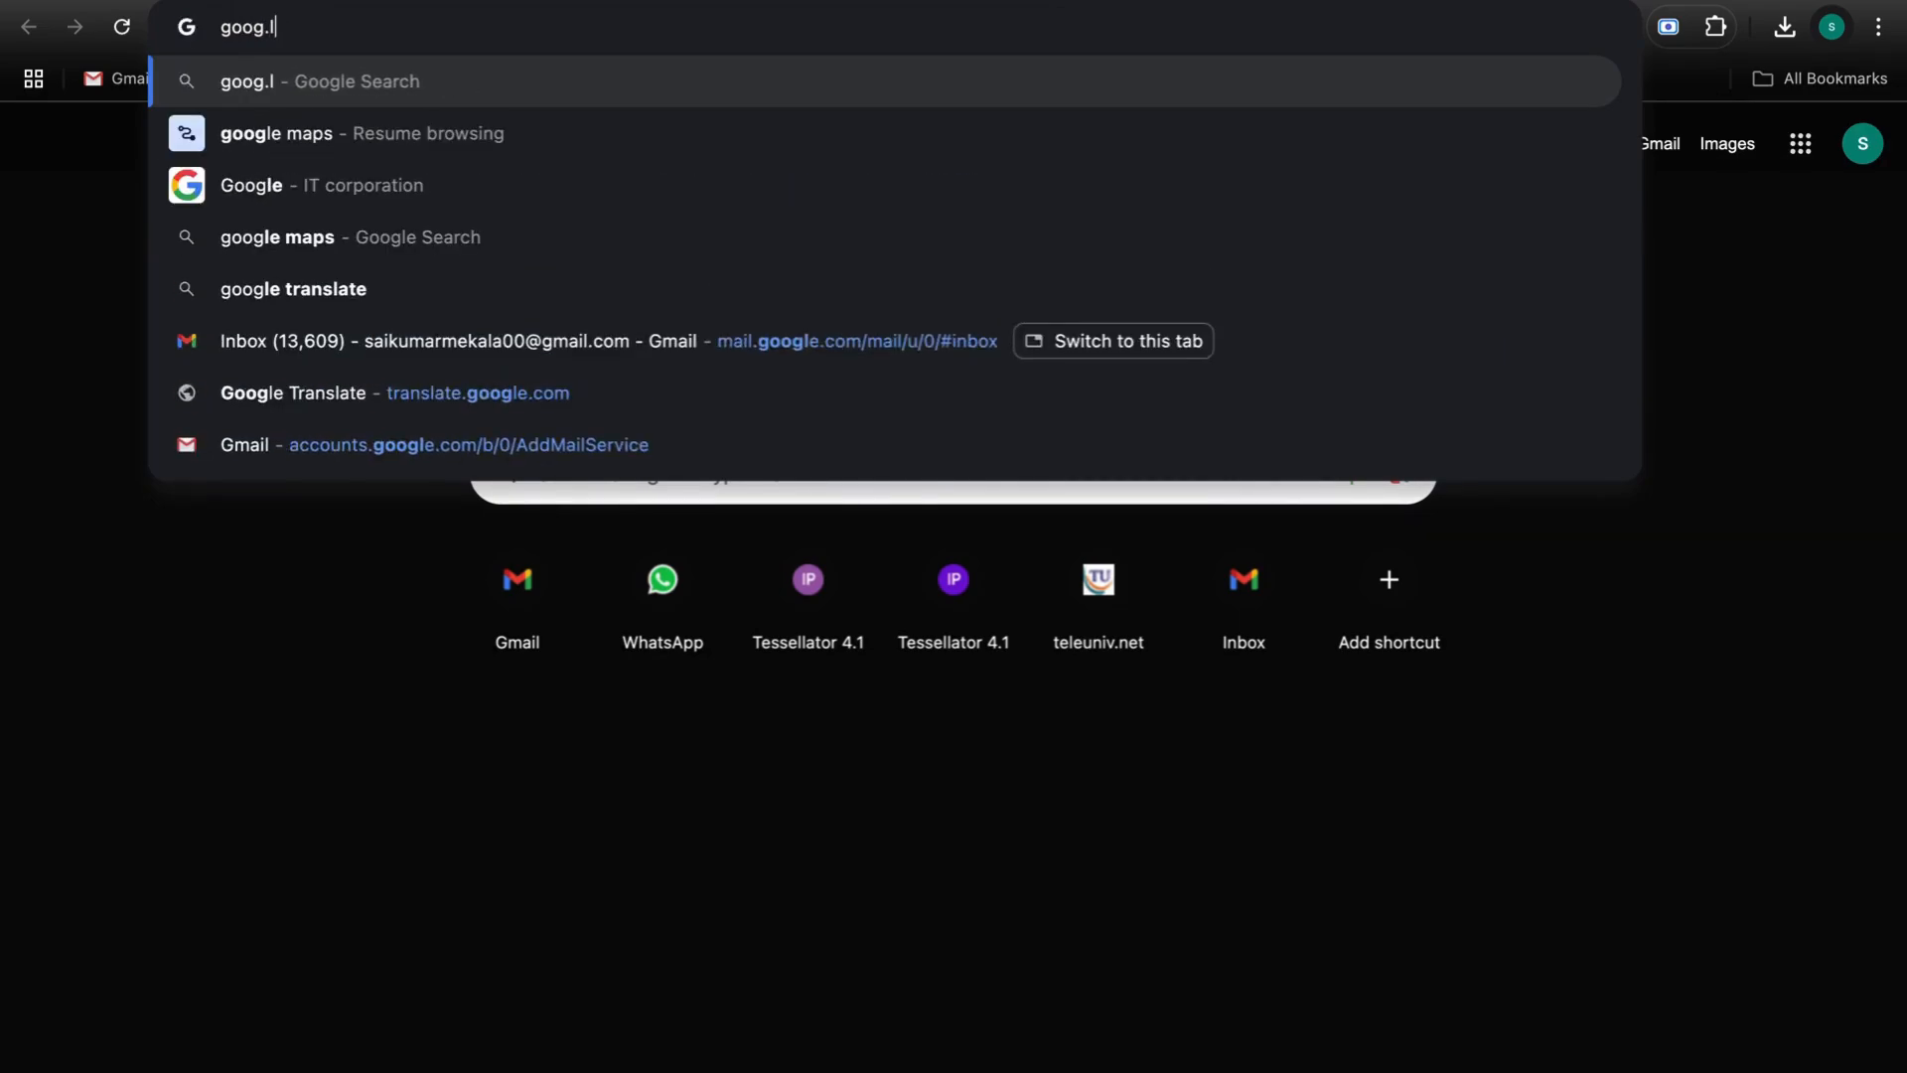
key("BackSpace")
key("BackSpace")
type("le ai")
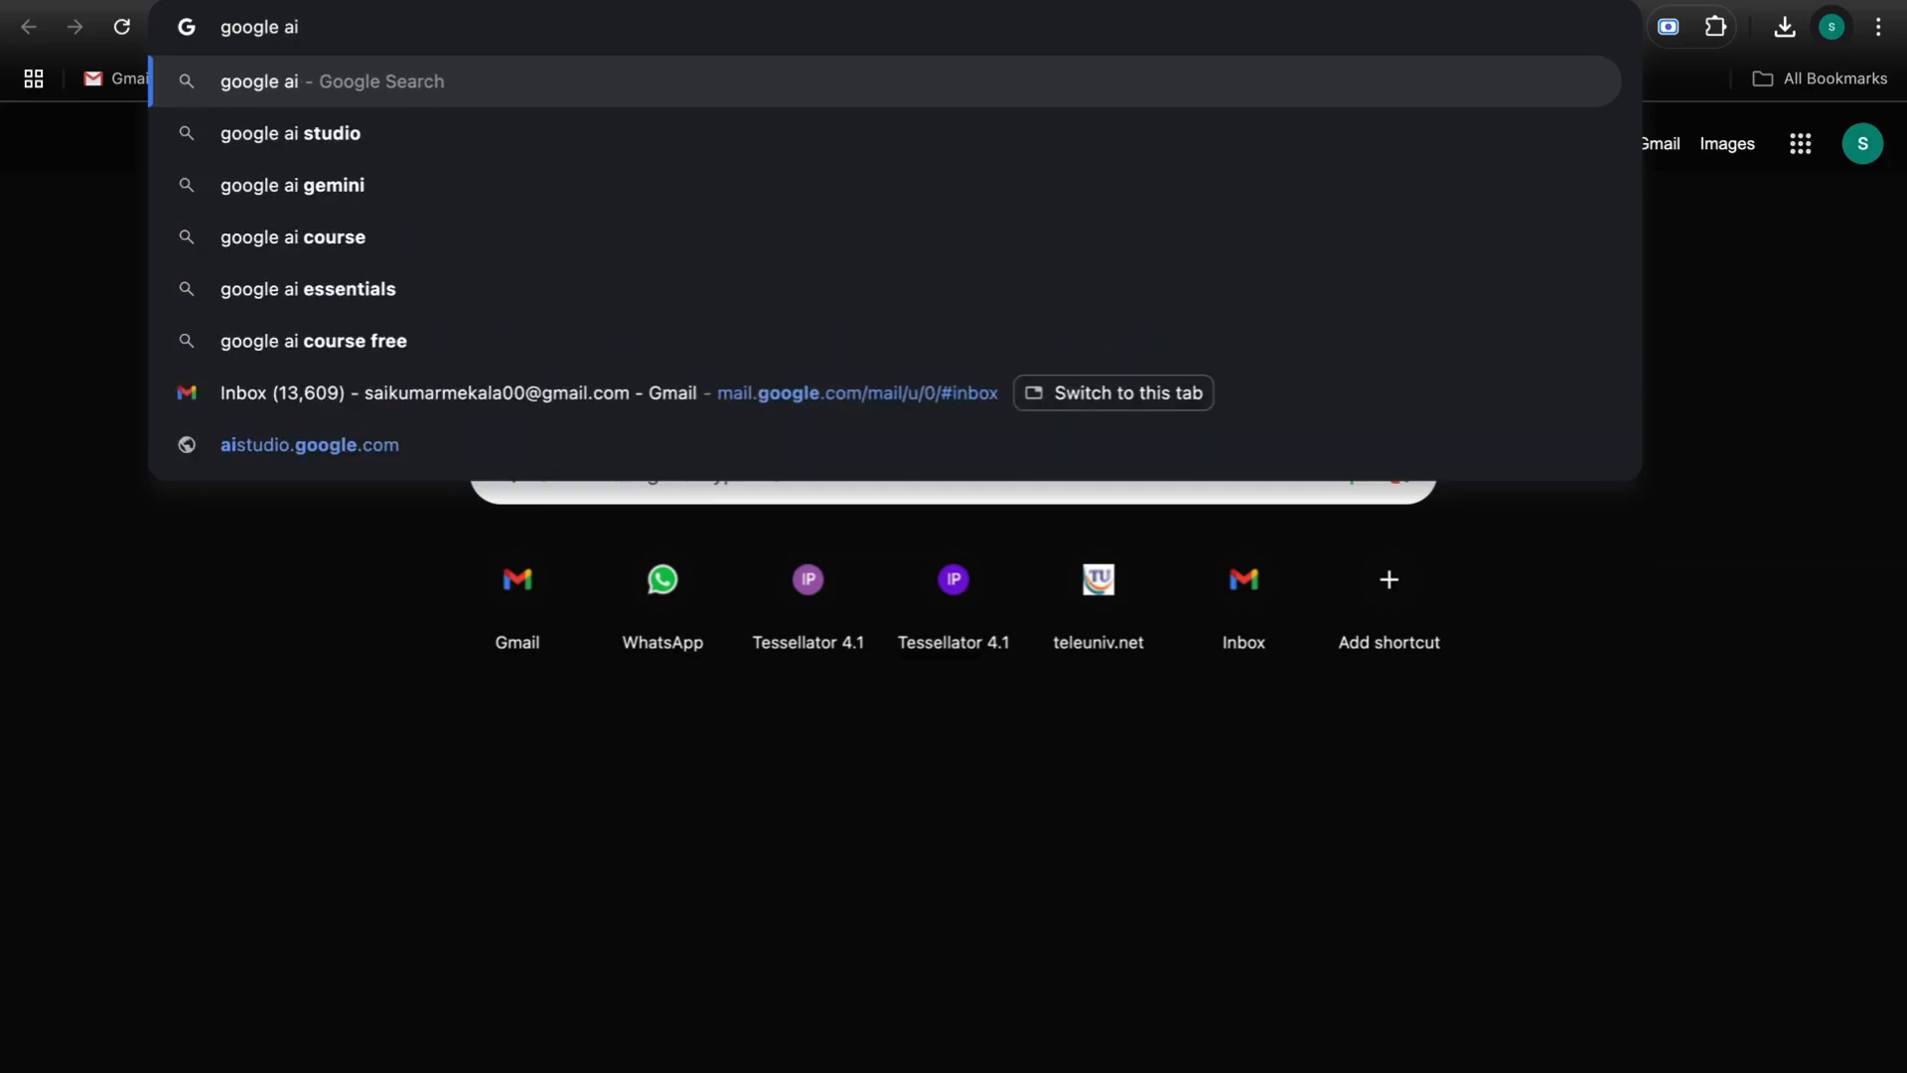
left_click(956, 117)
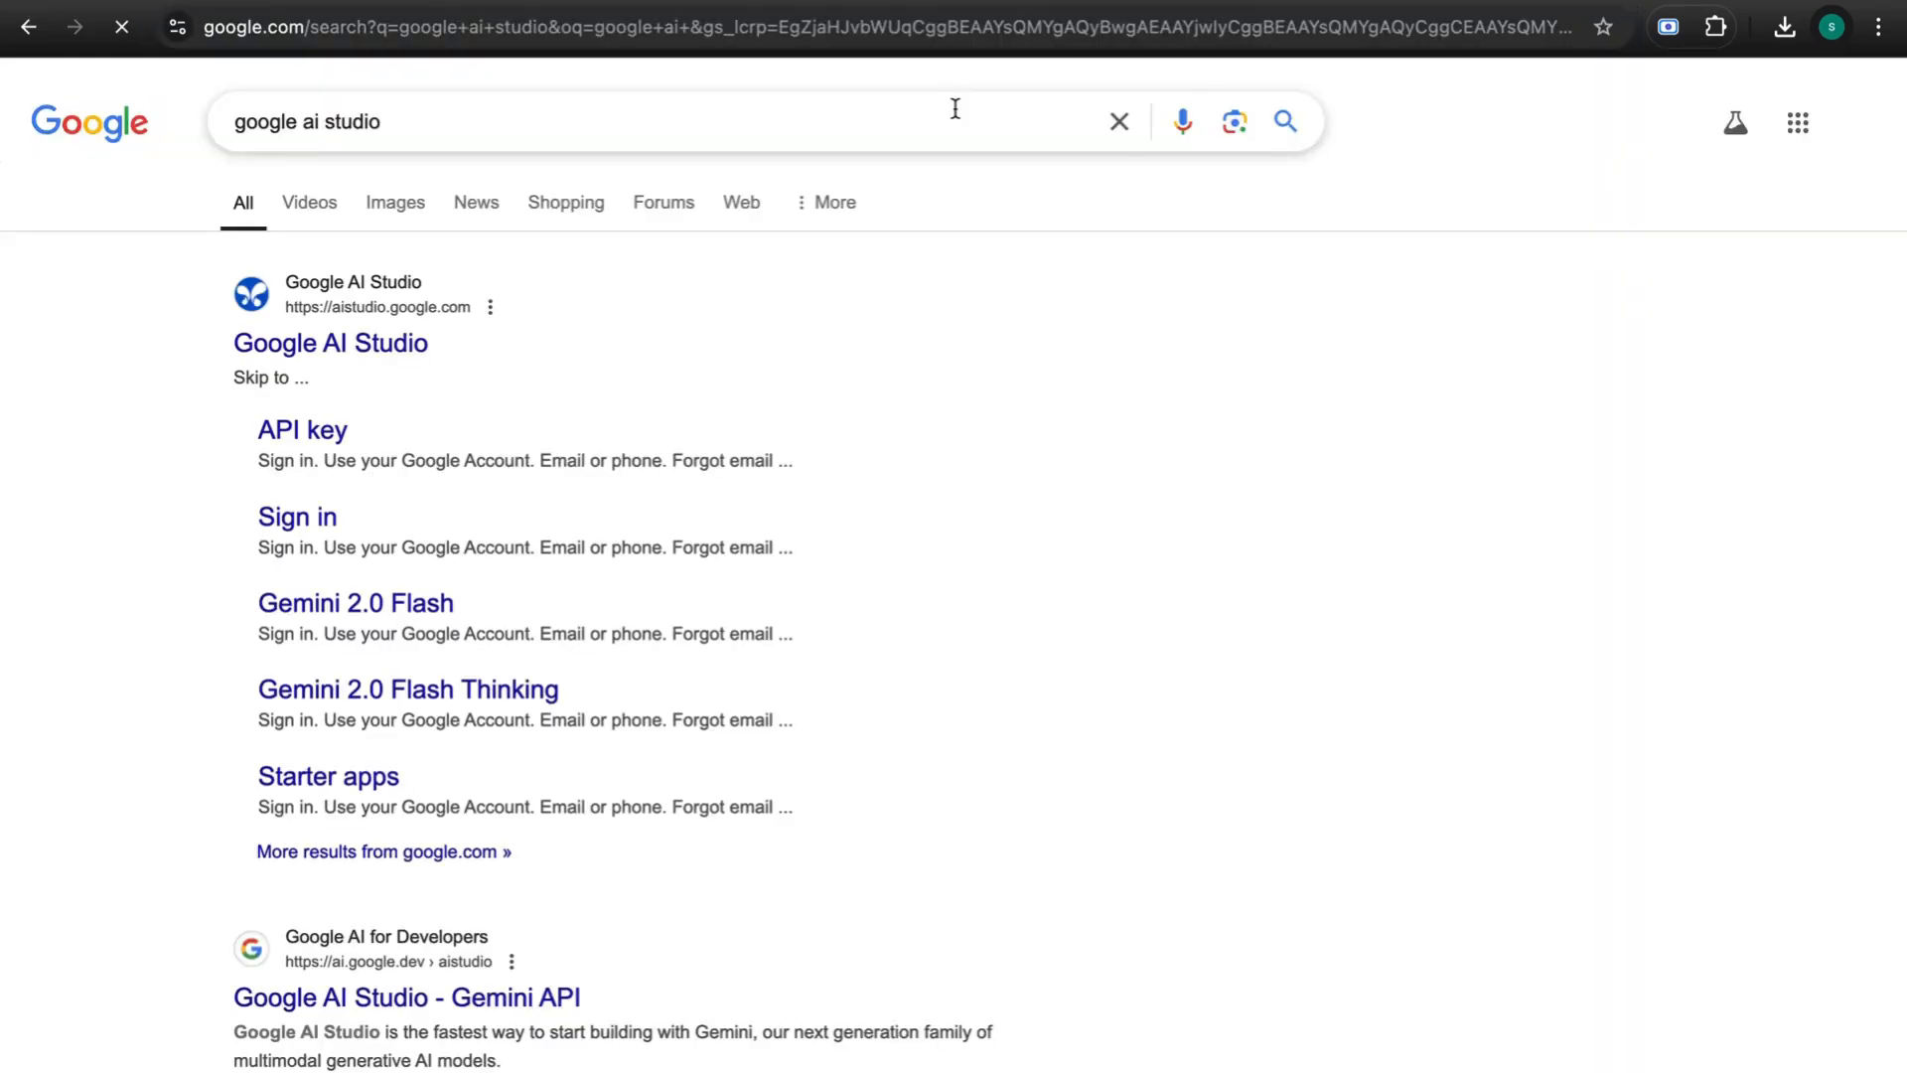
left_click(361, 353)
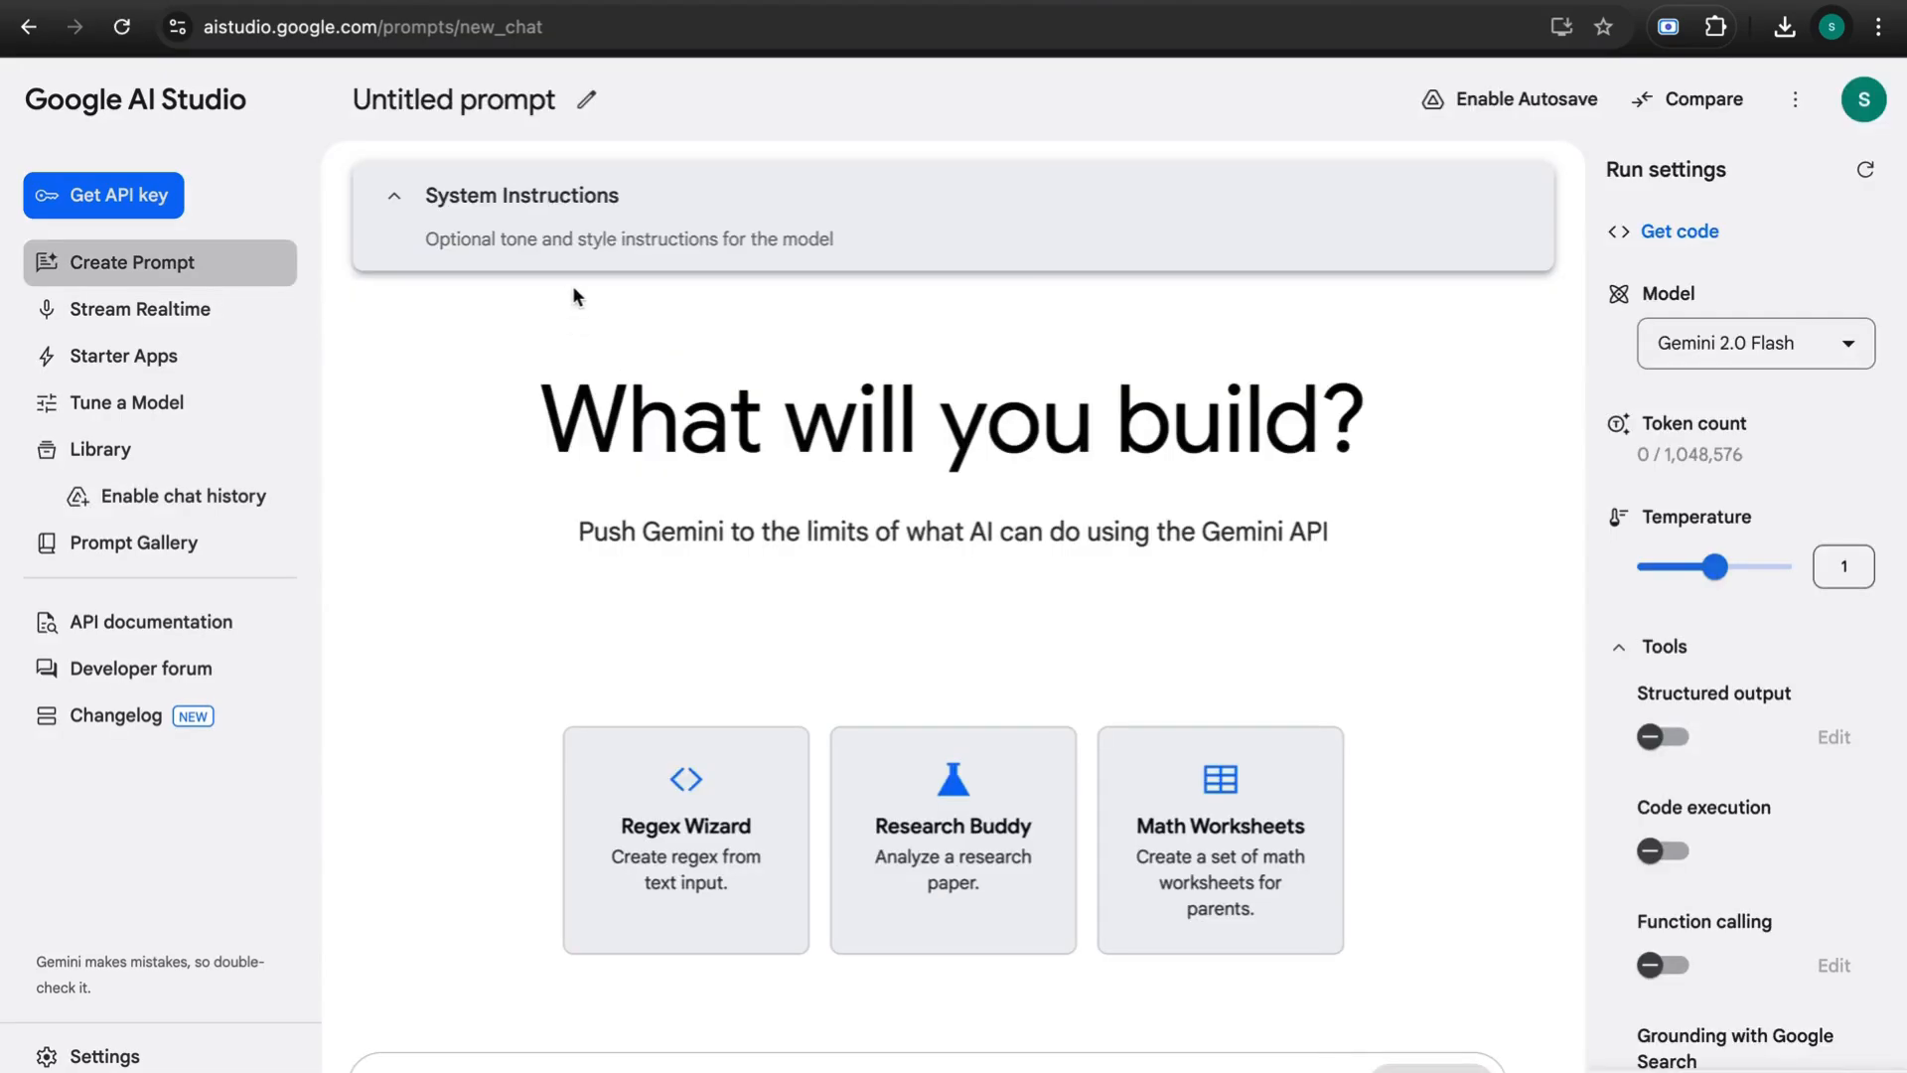
- Dismiss the account popup, go to the API keys page, and browse the project list
left_click(1864, 107)
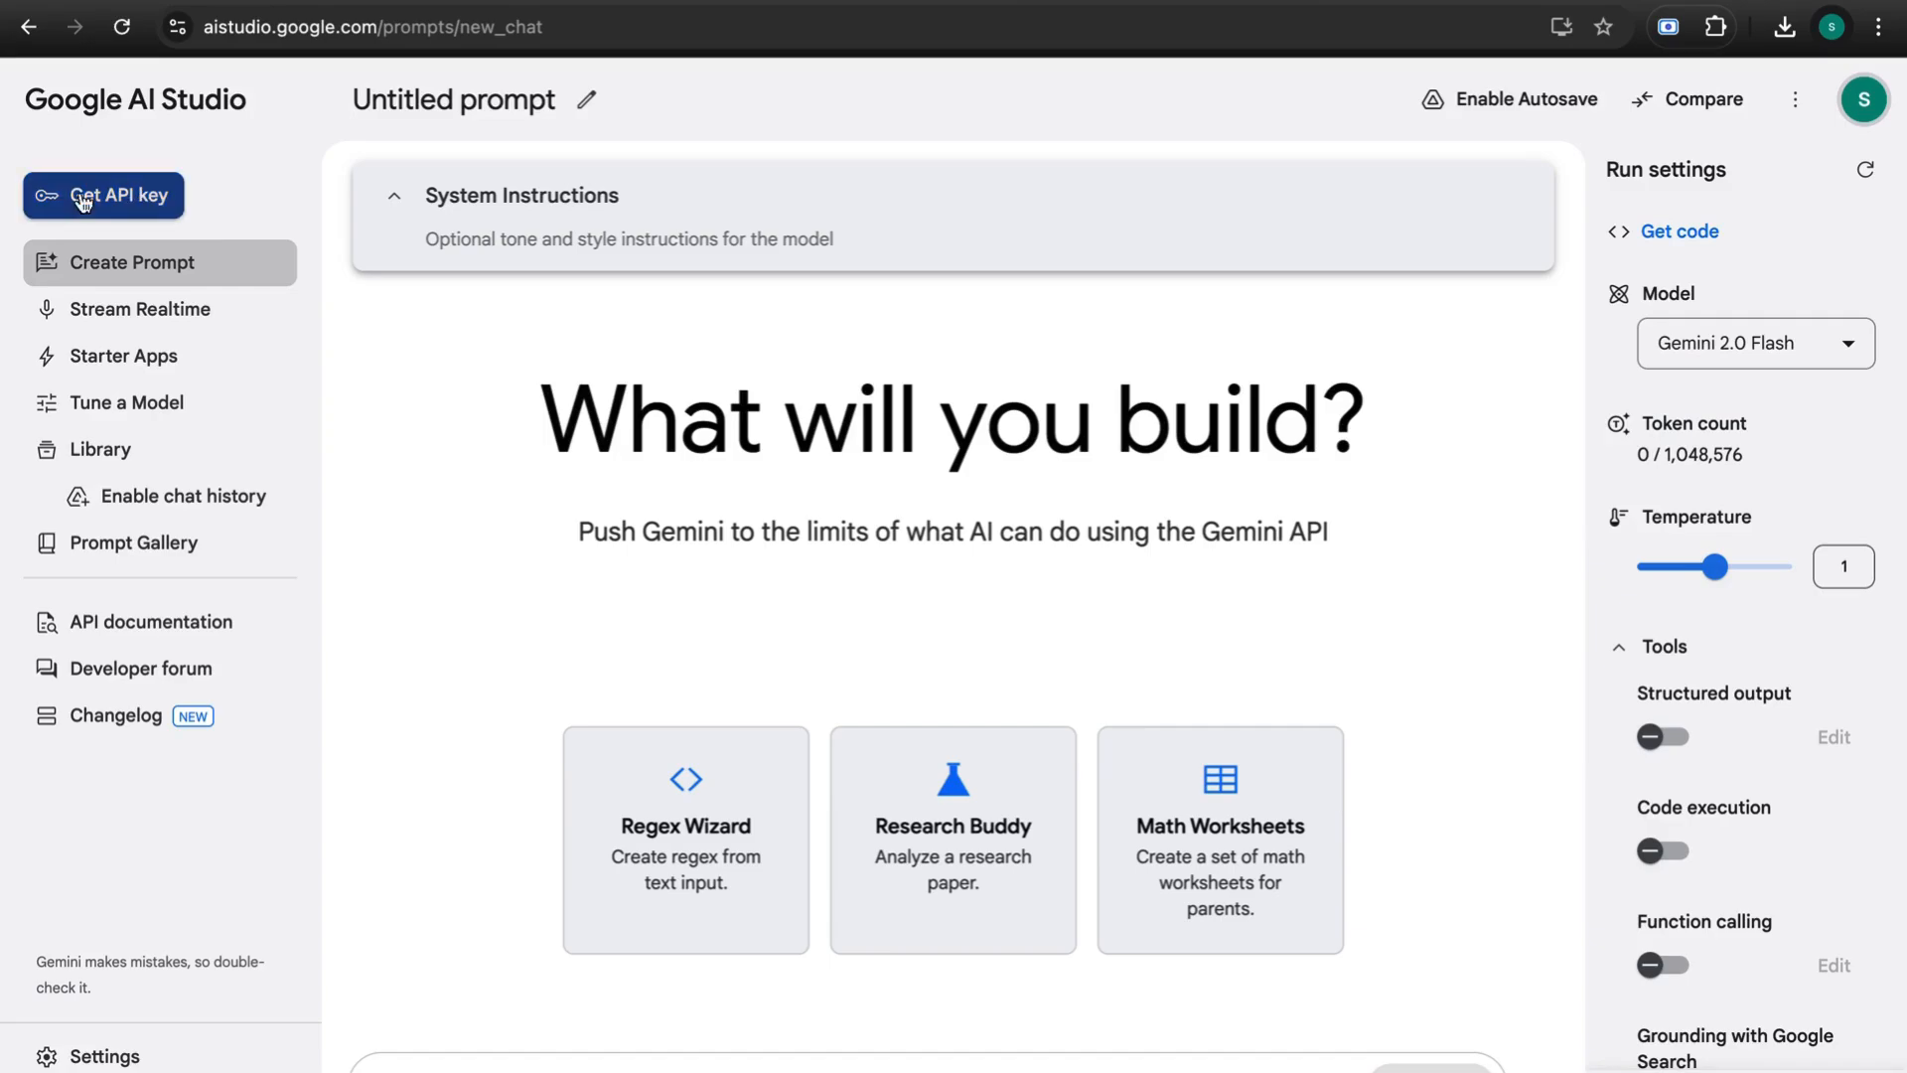
left_click(136, 204)
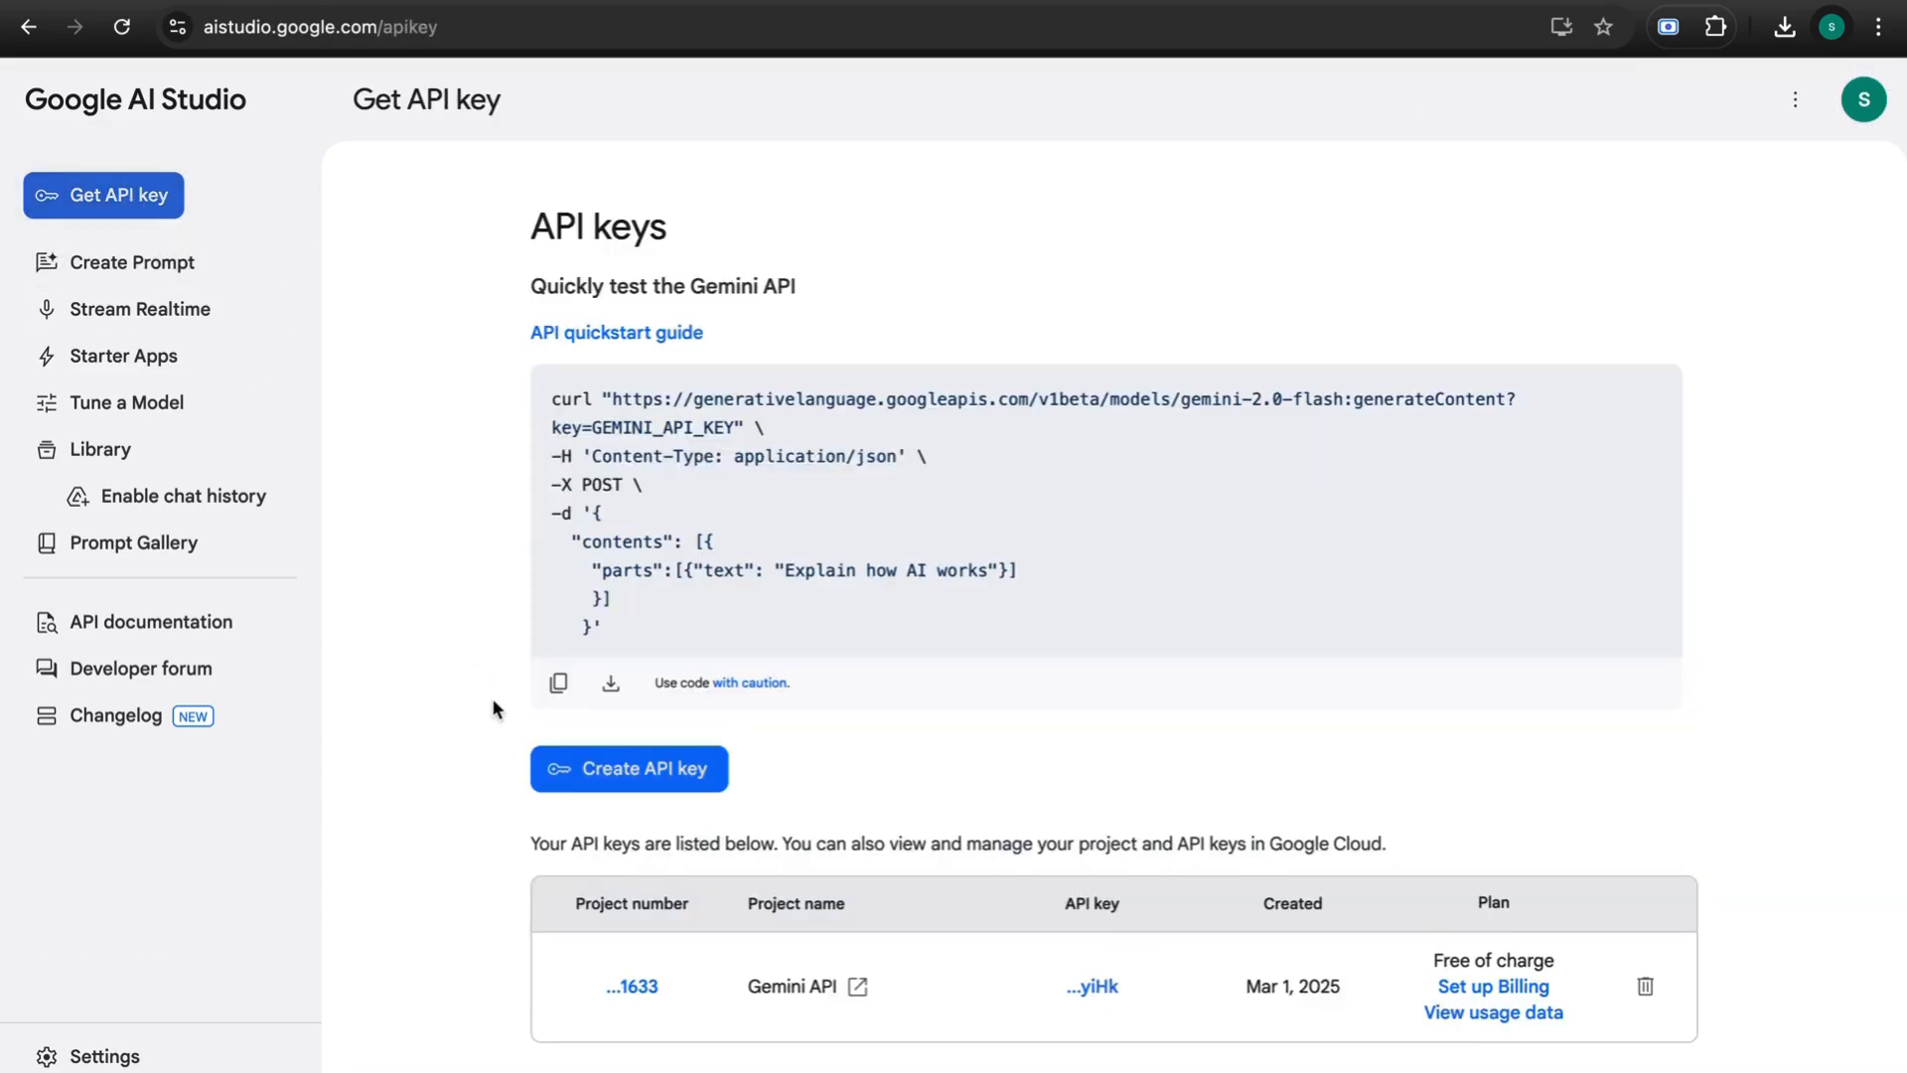
scroll(492, 697, "down", 1)
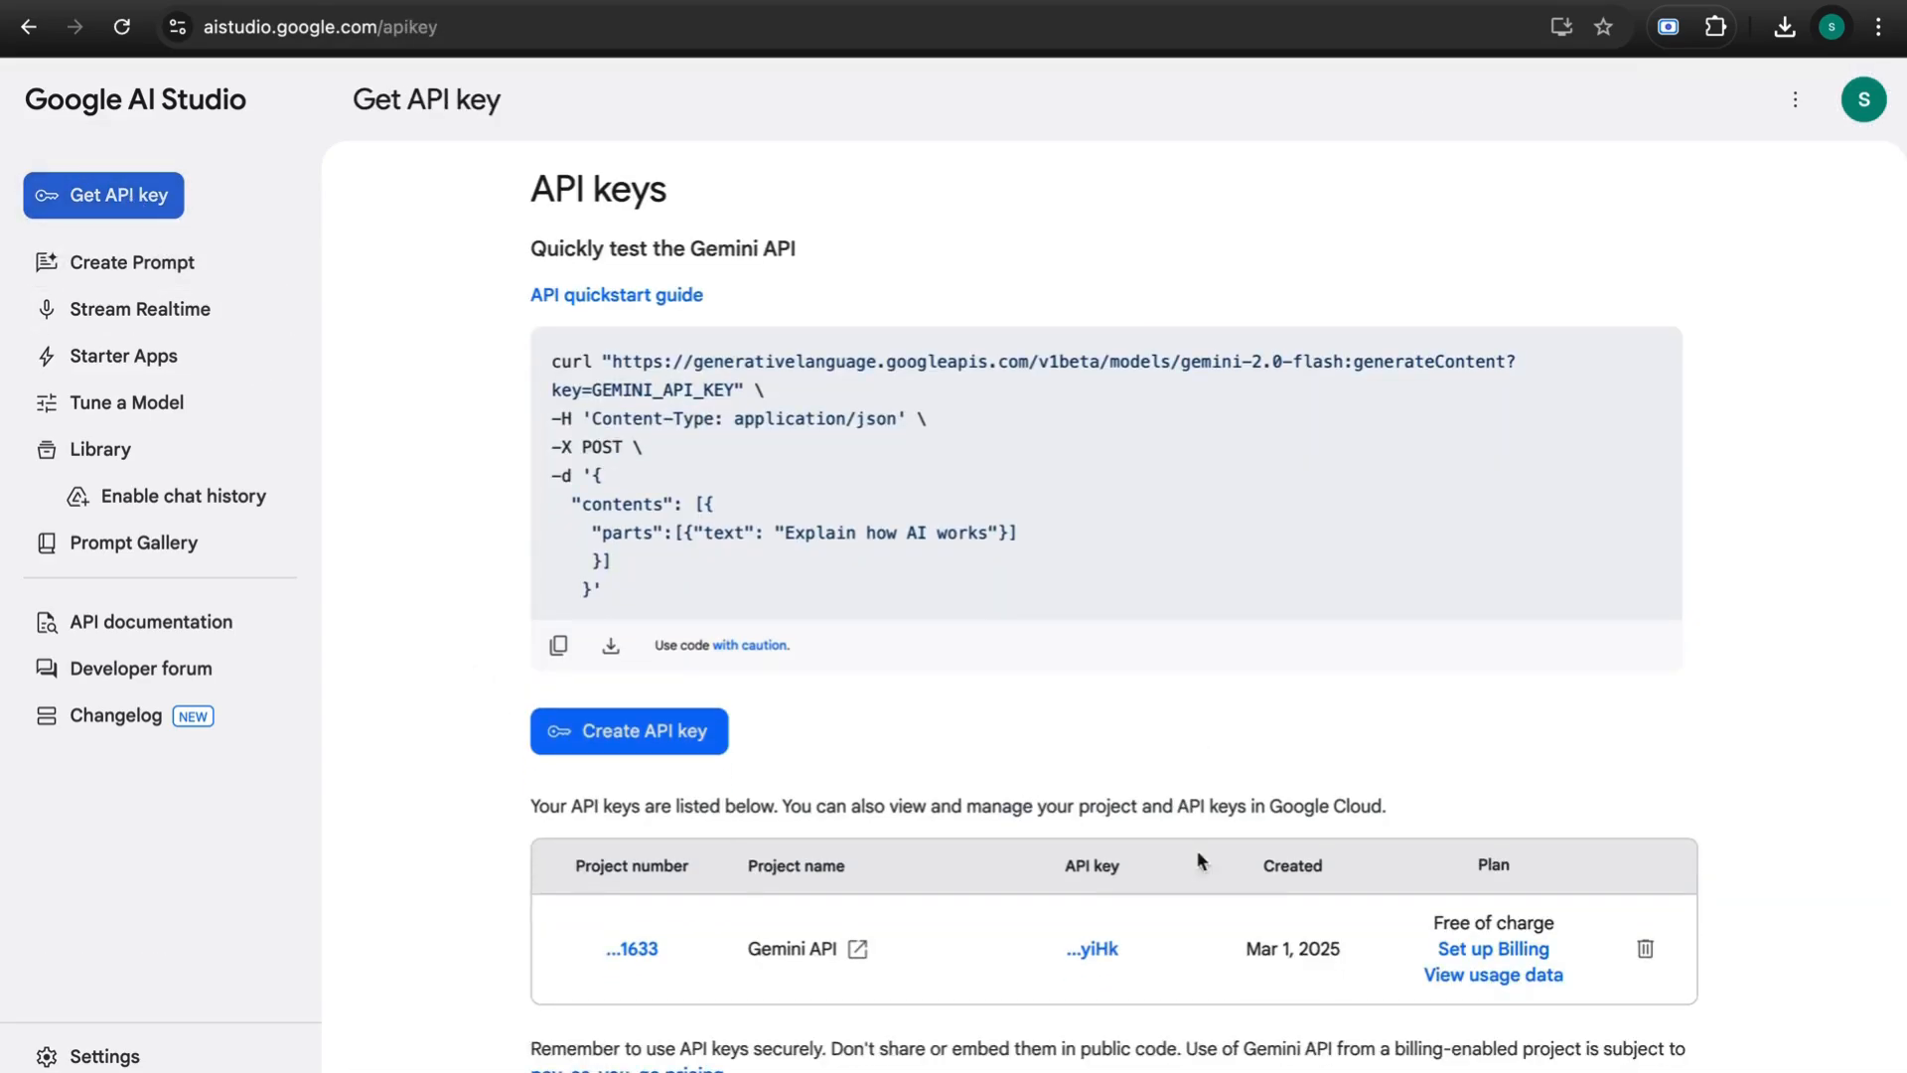
scroll(918, 672, "up", 1)
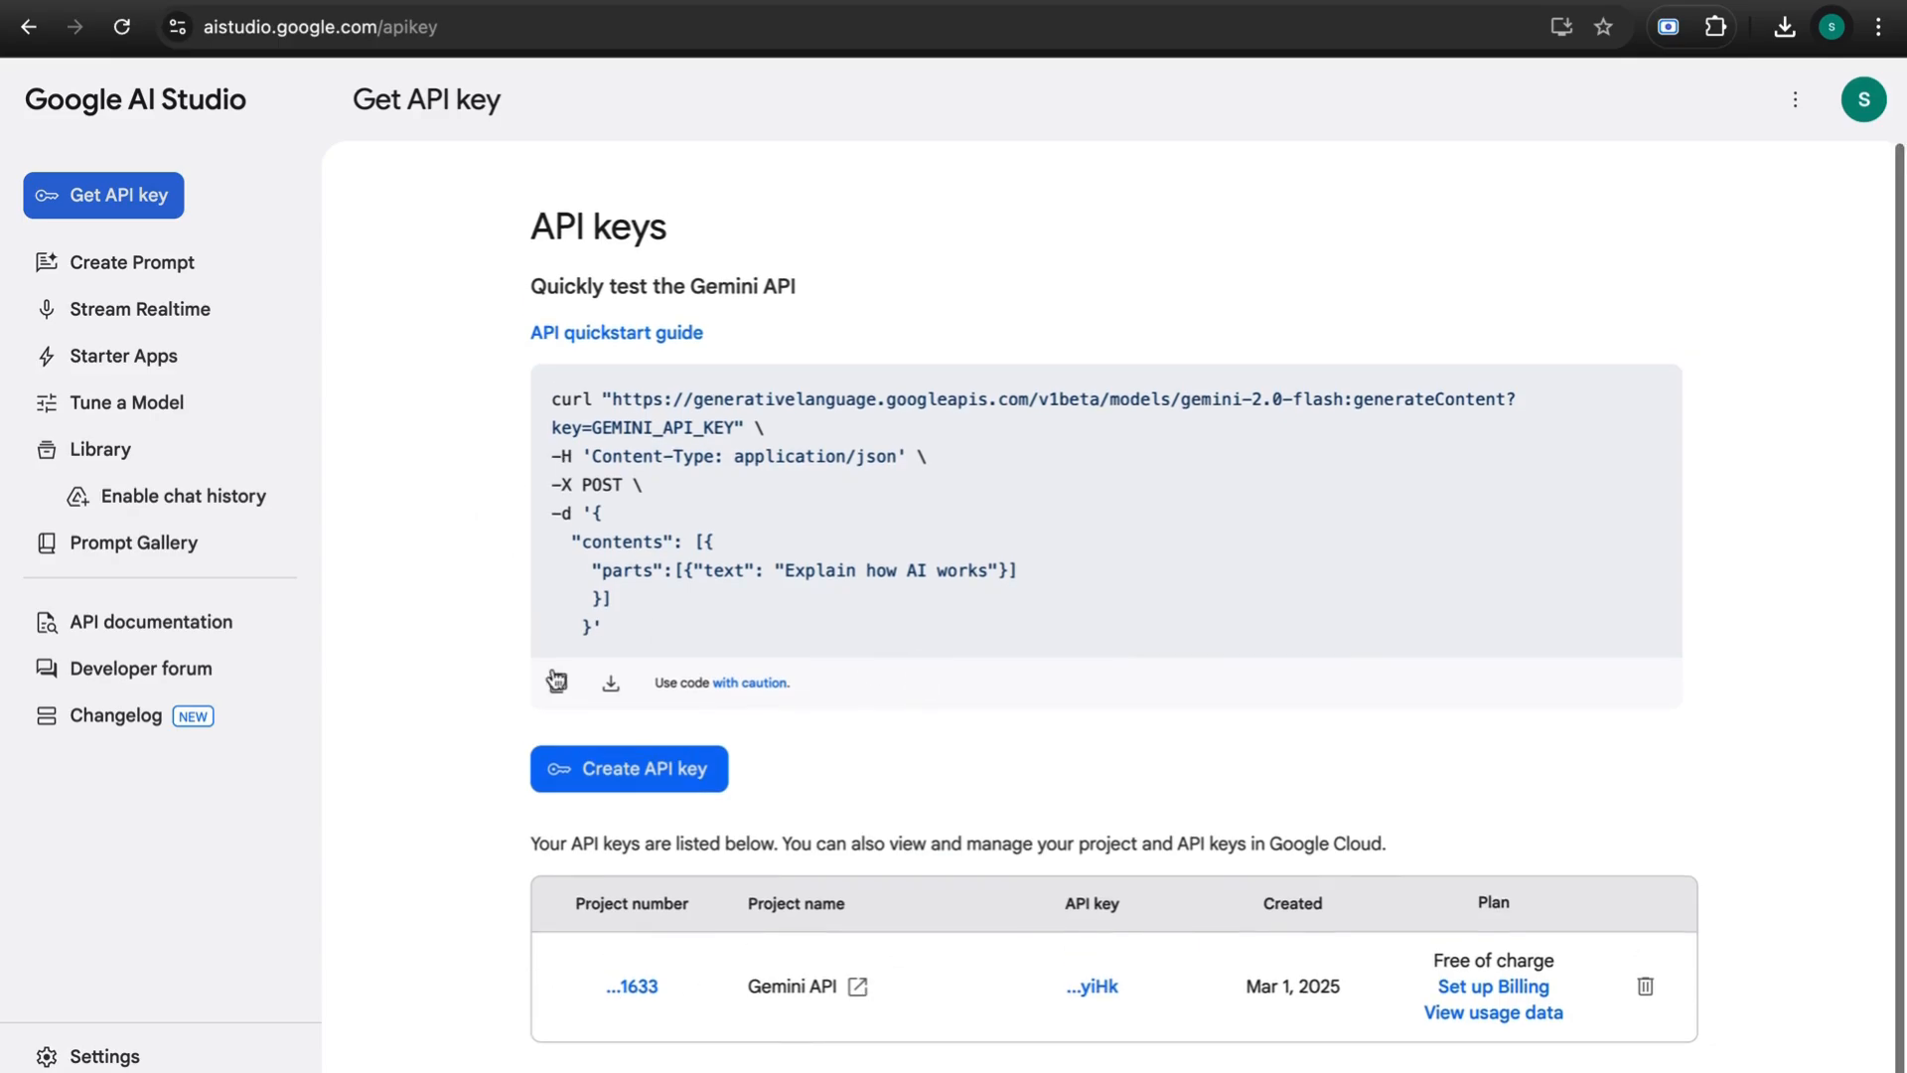
left_click(616, 769)
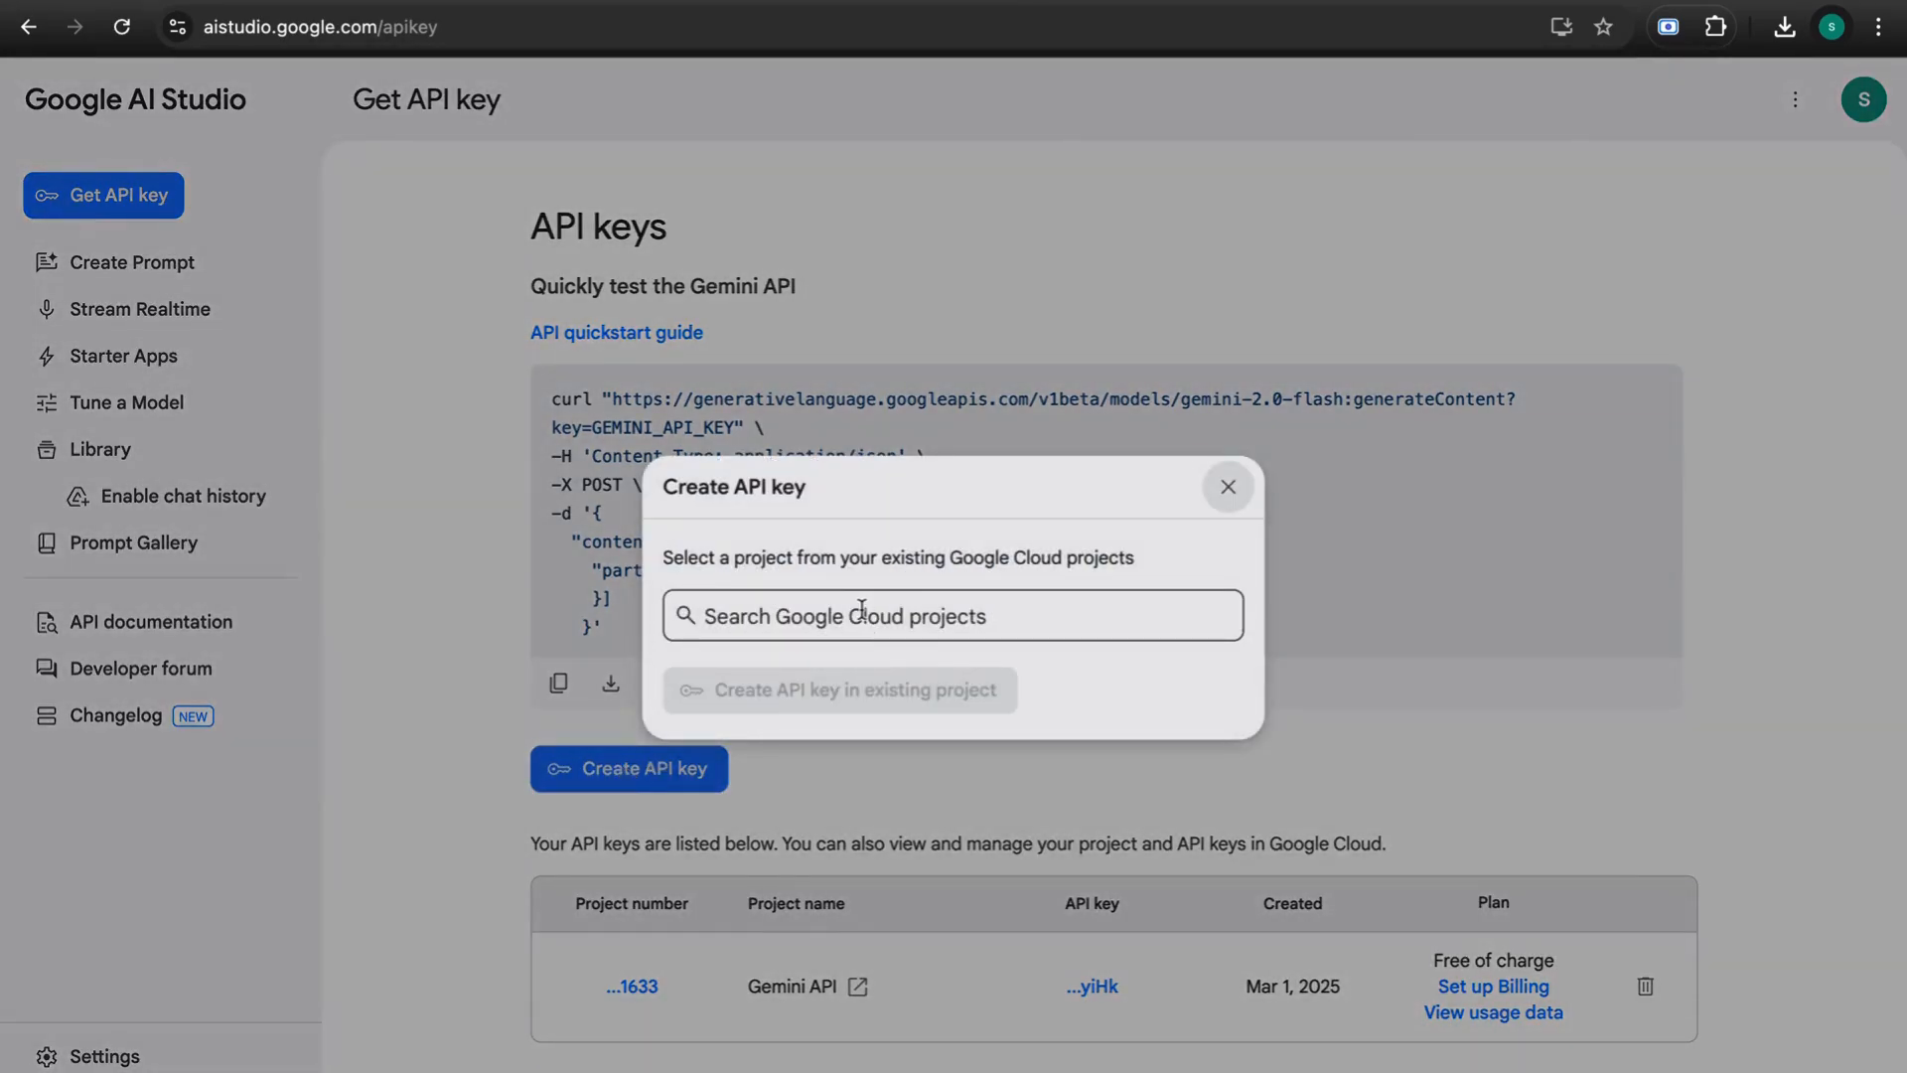
left_click(863, 616)
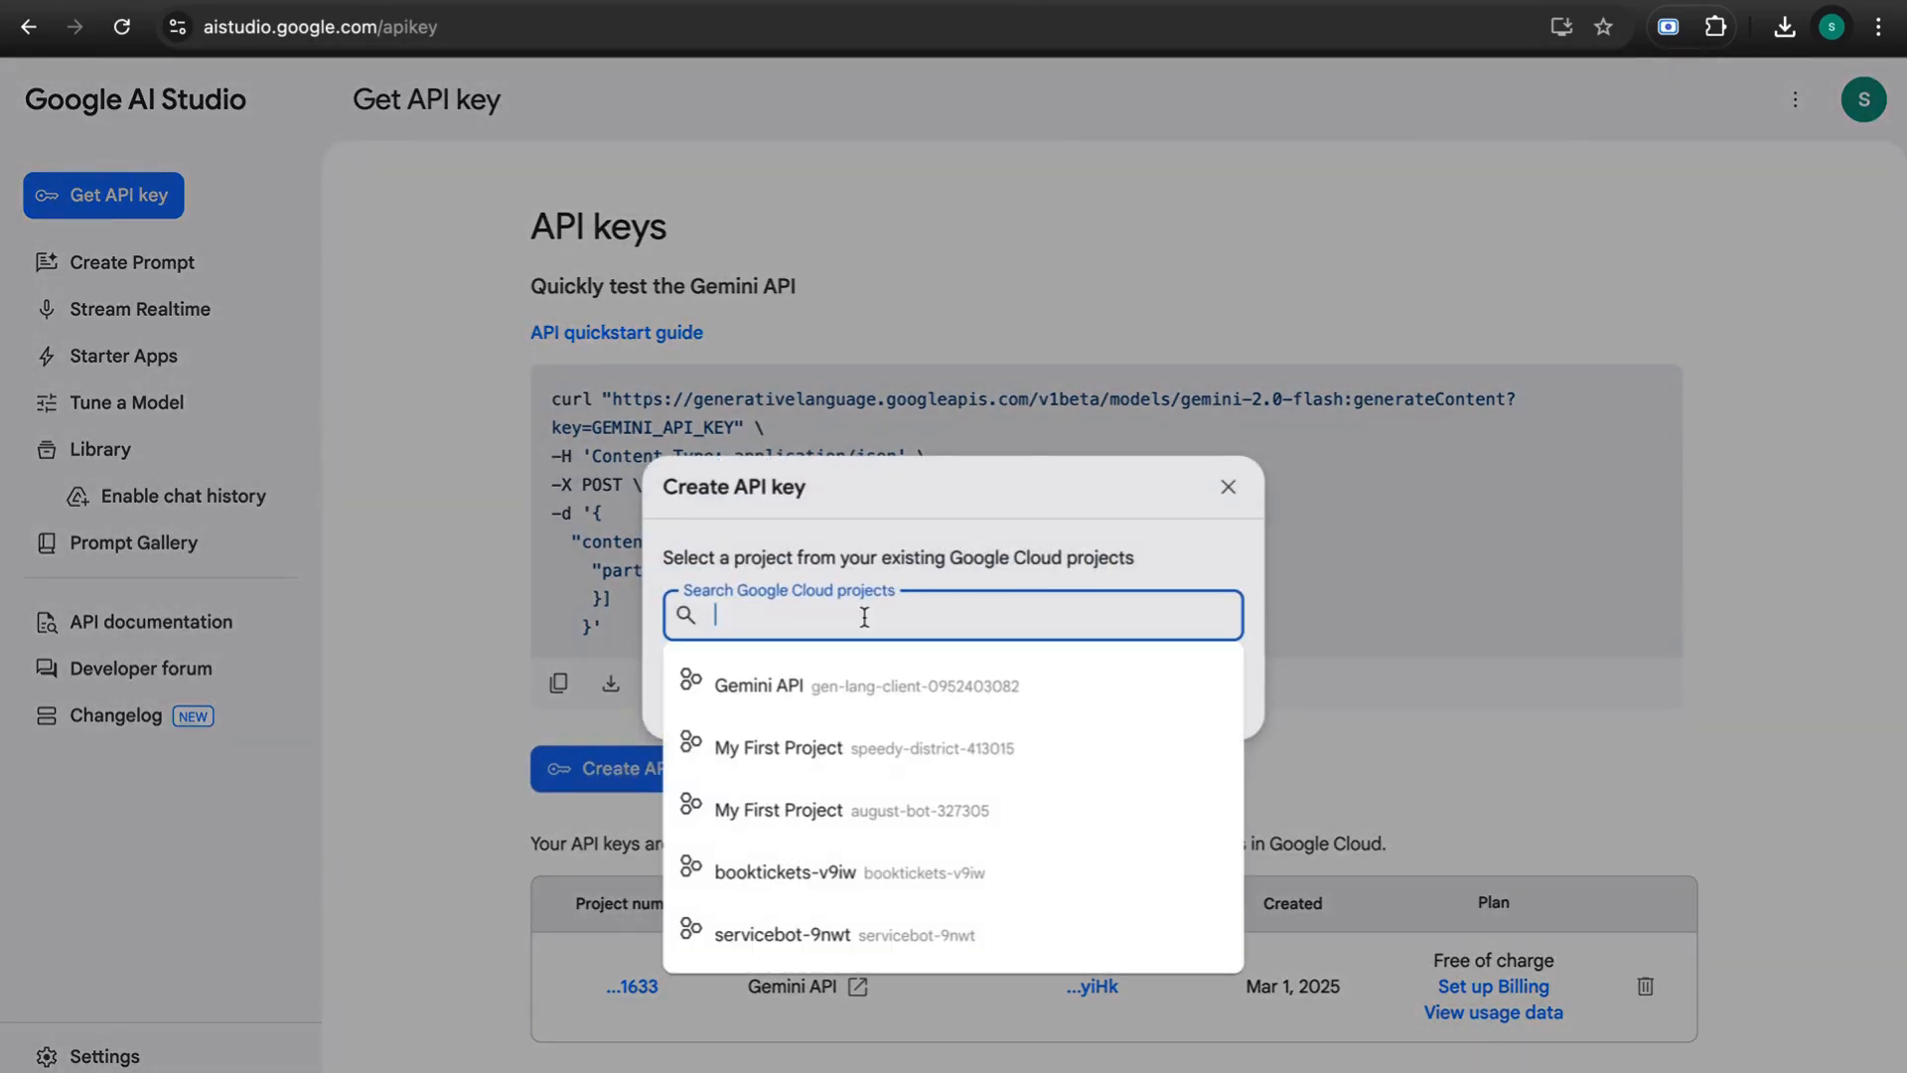
scroll(808, 766, "down", 1)
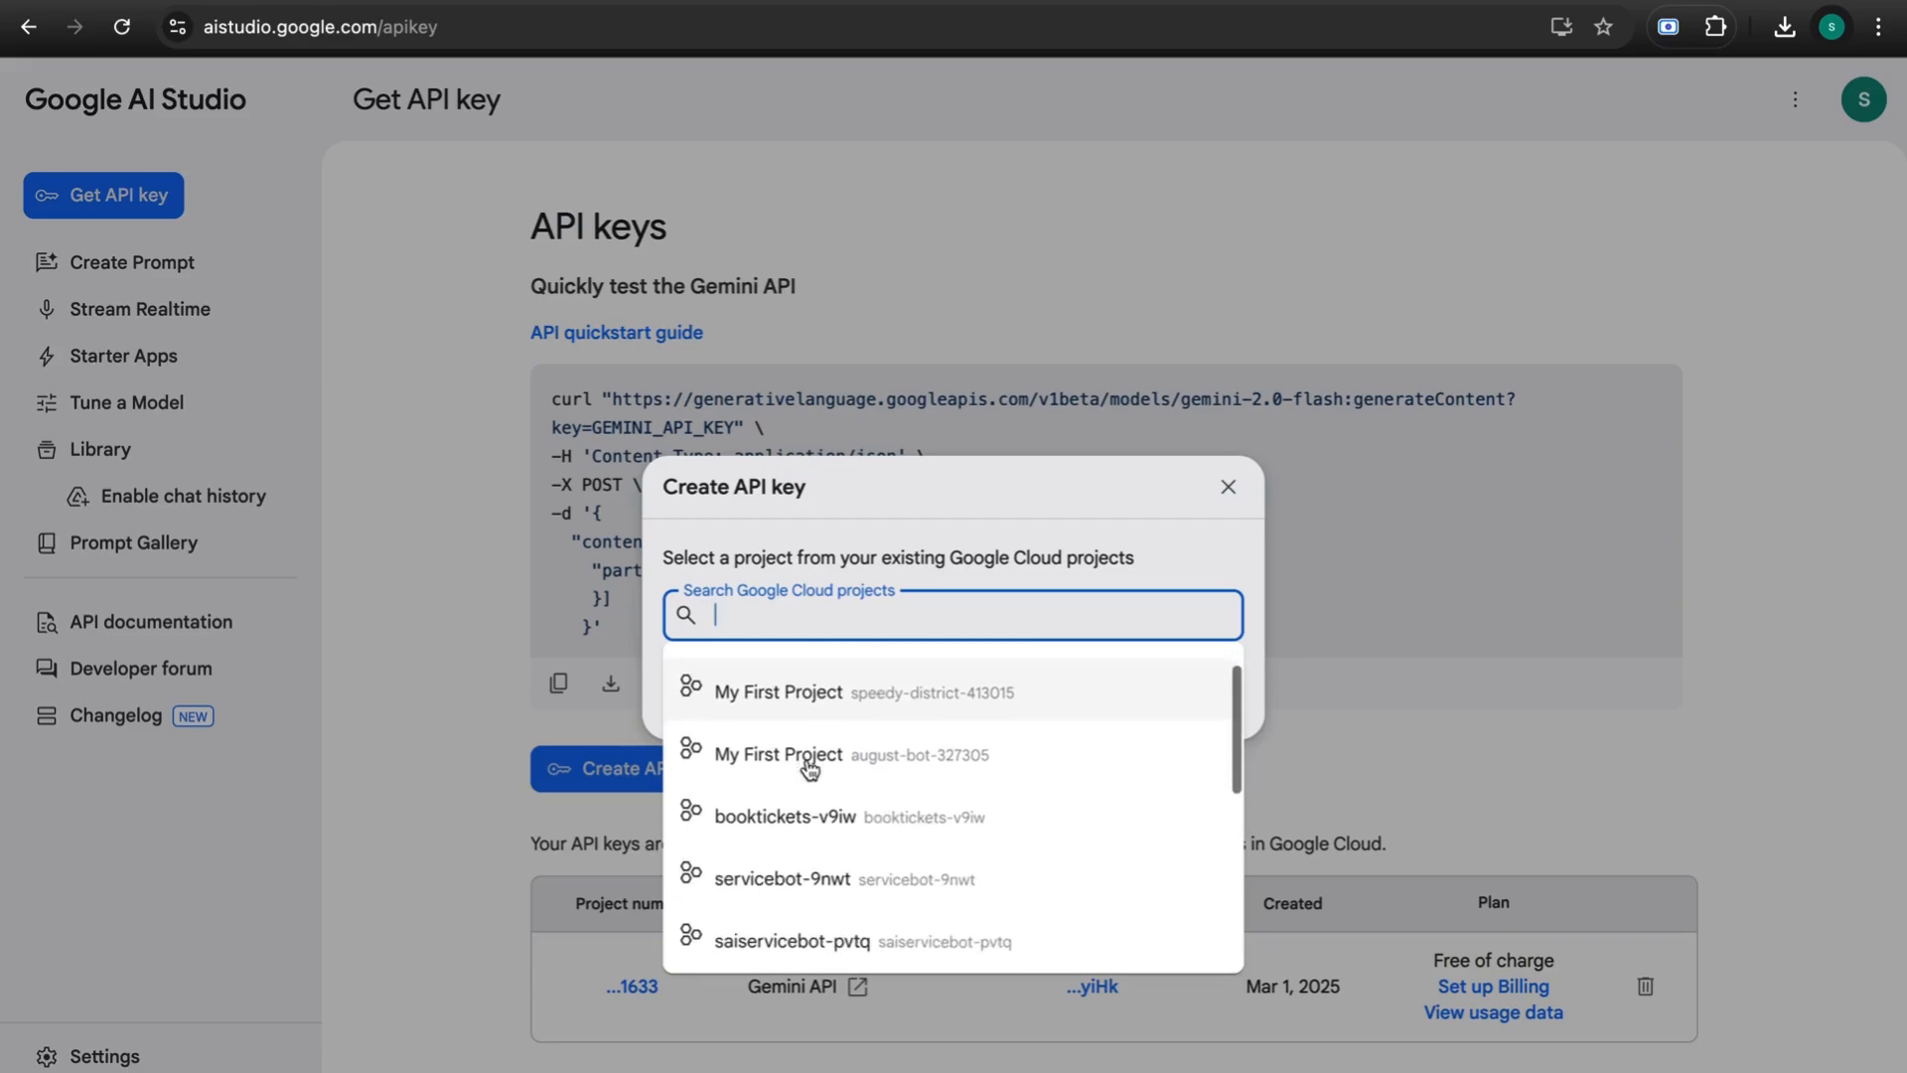
scroll(735, 695, "up", 1)
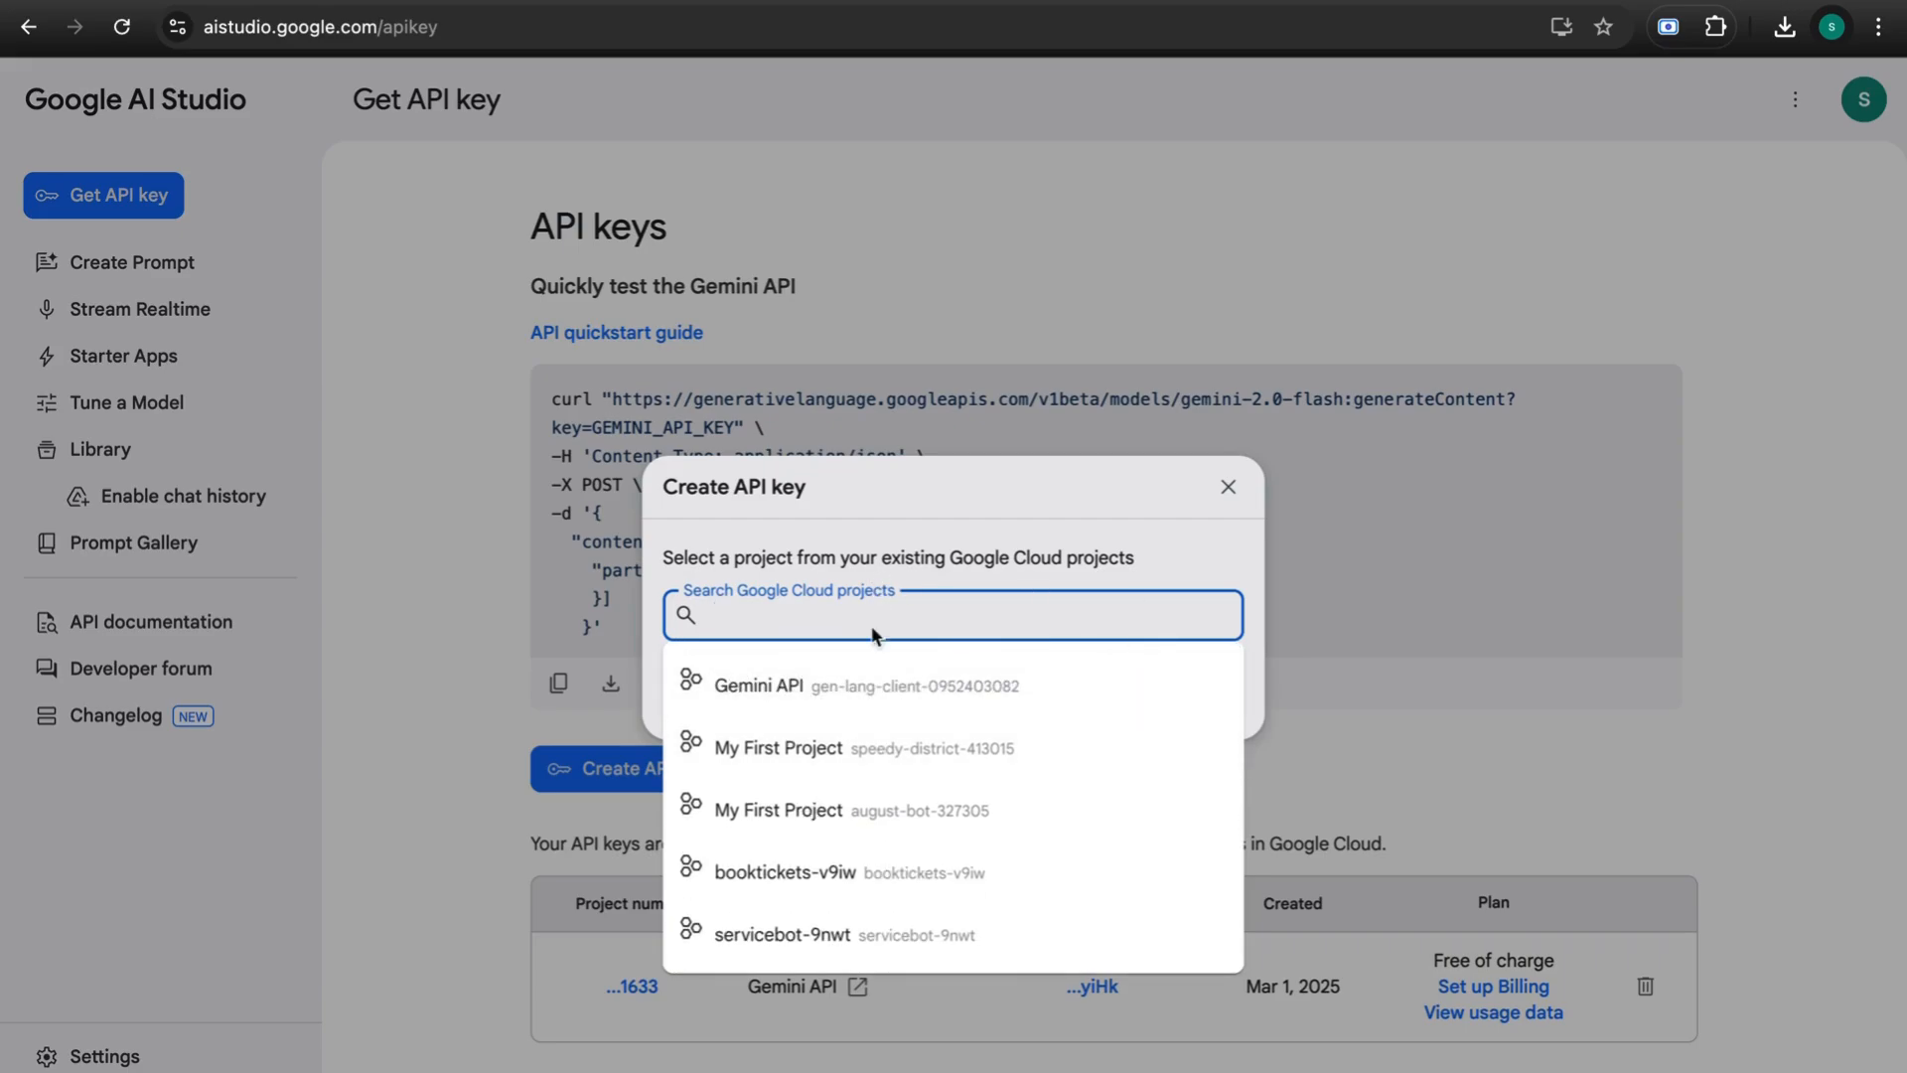
scroll(846, 747, "down", 3)
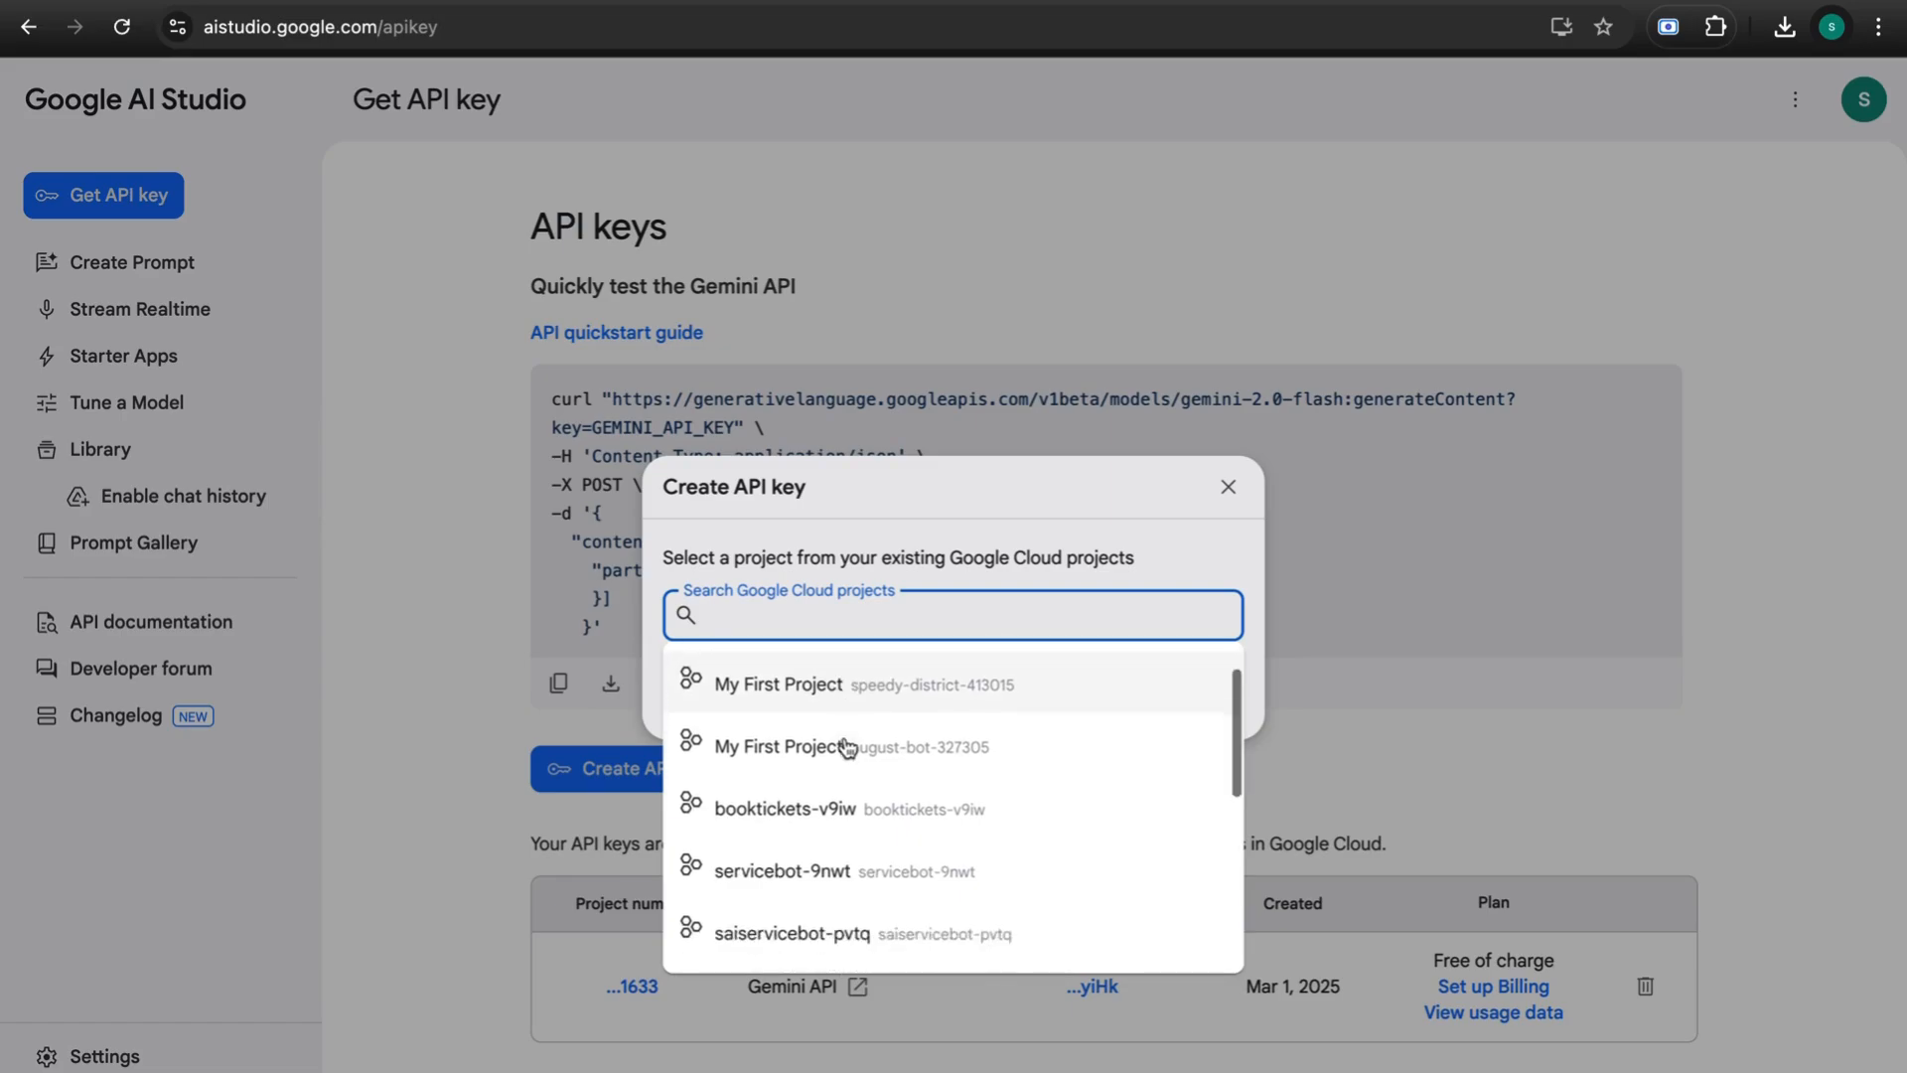
scroll(847, 747, "up", 3)
left_click(539, 757)
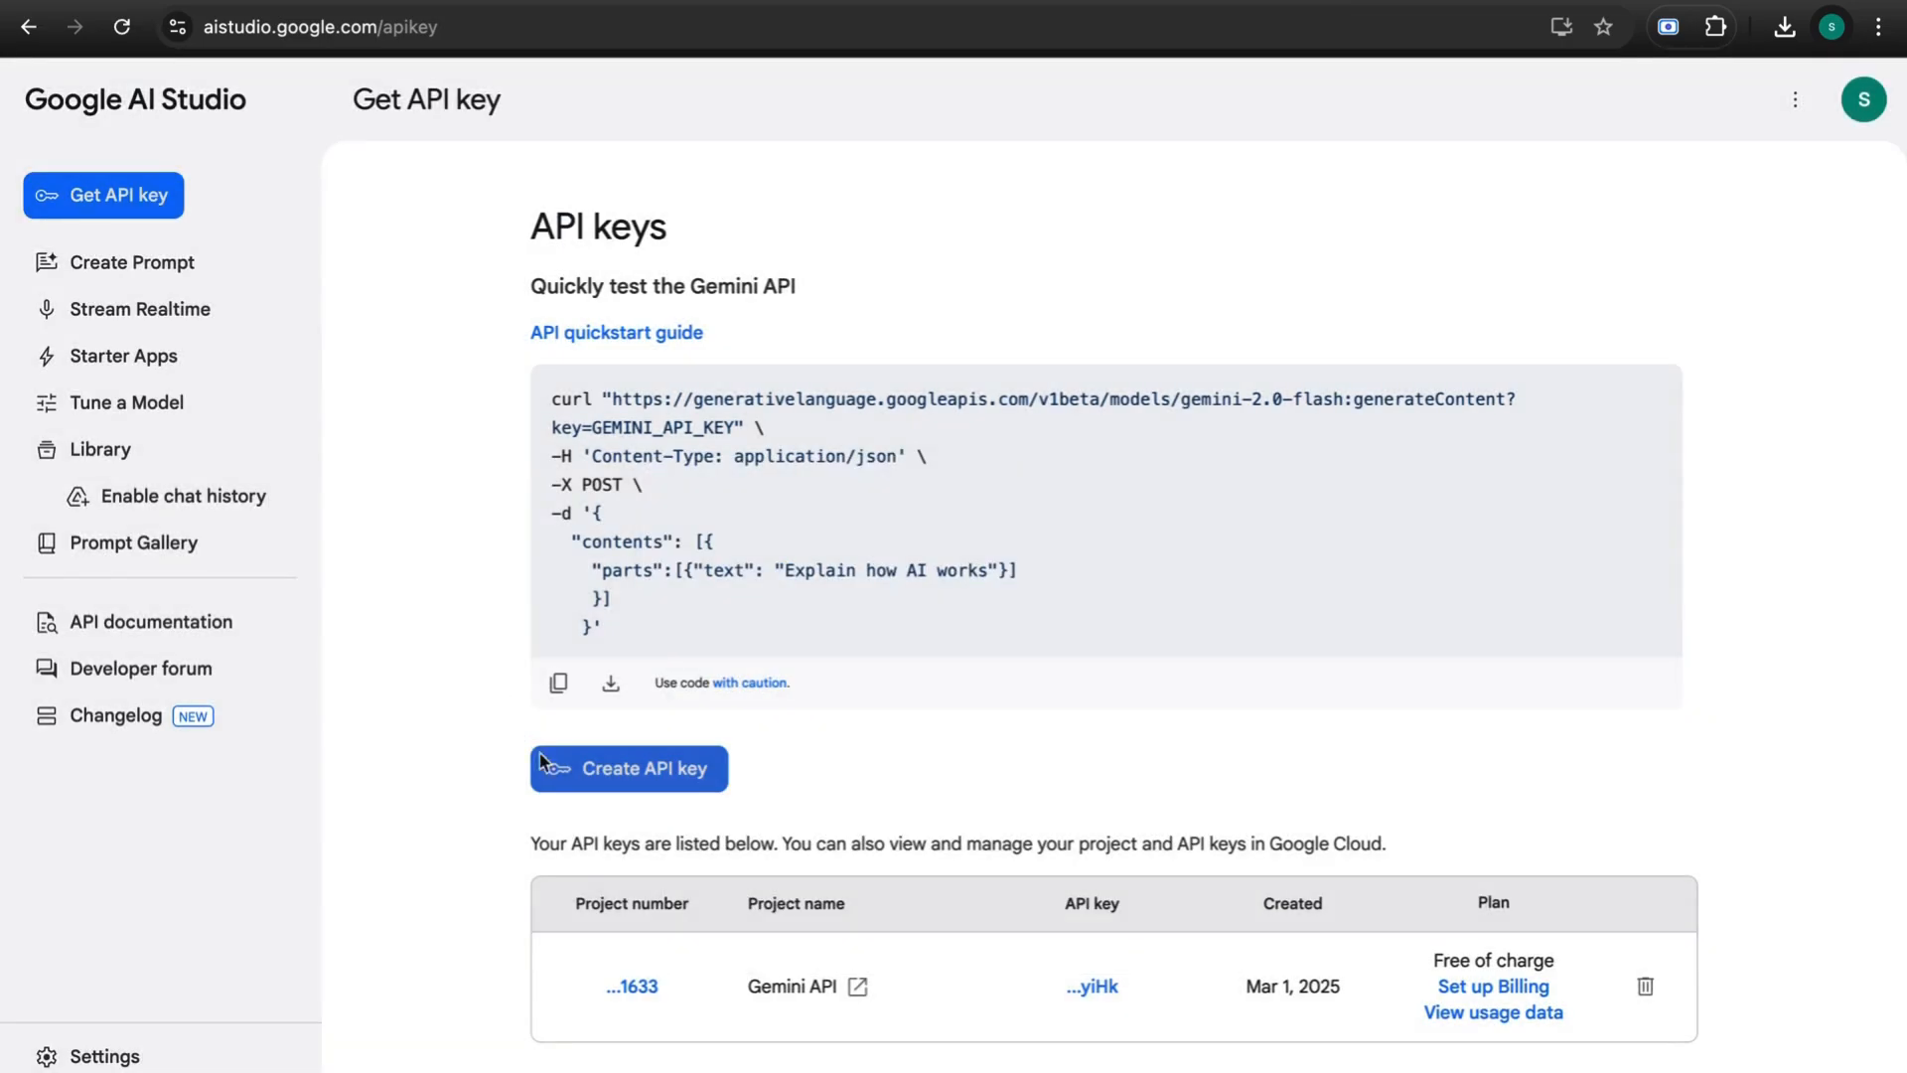
- Create an API key in the Gemini API project and copy it
left_click(651, 776)
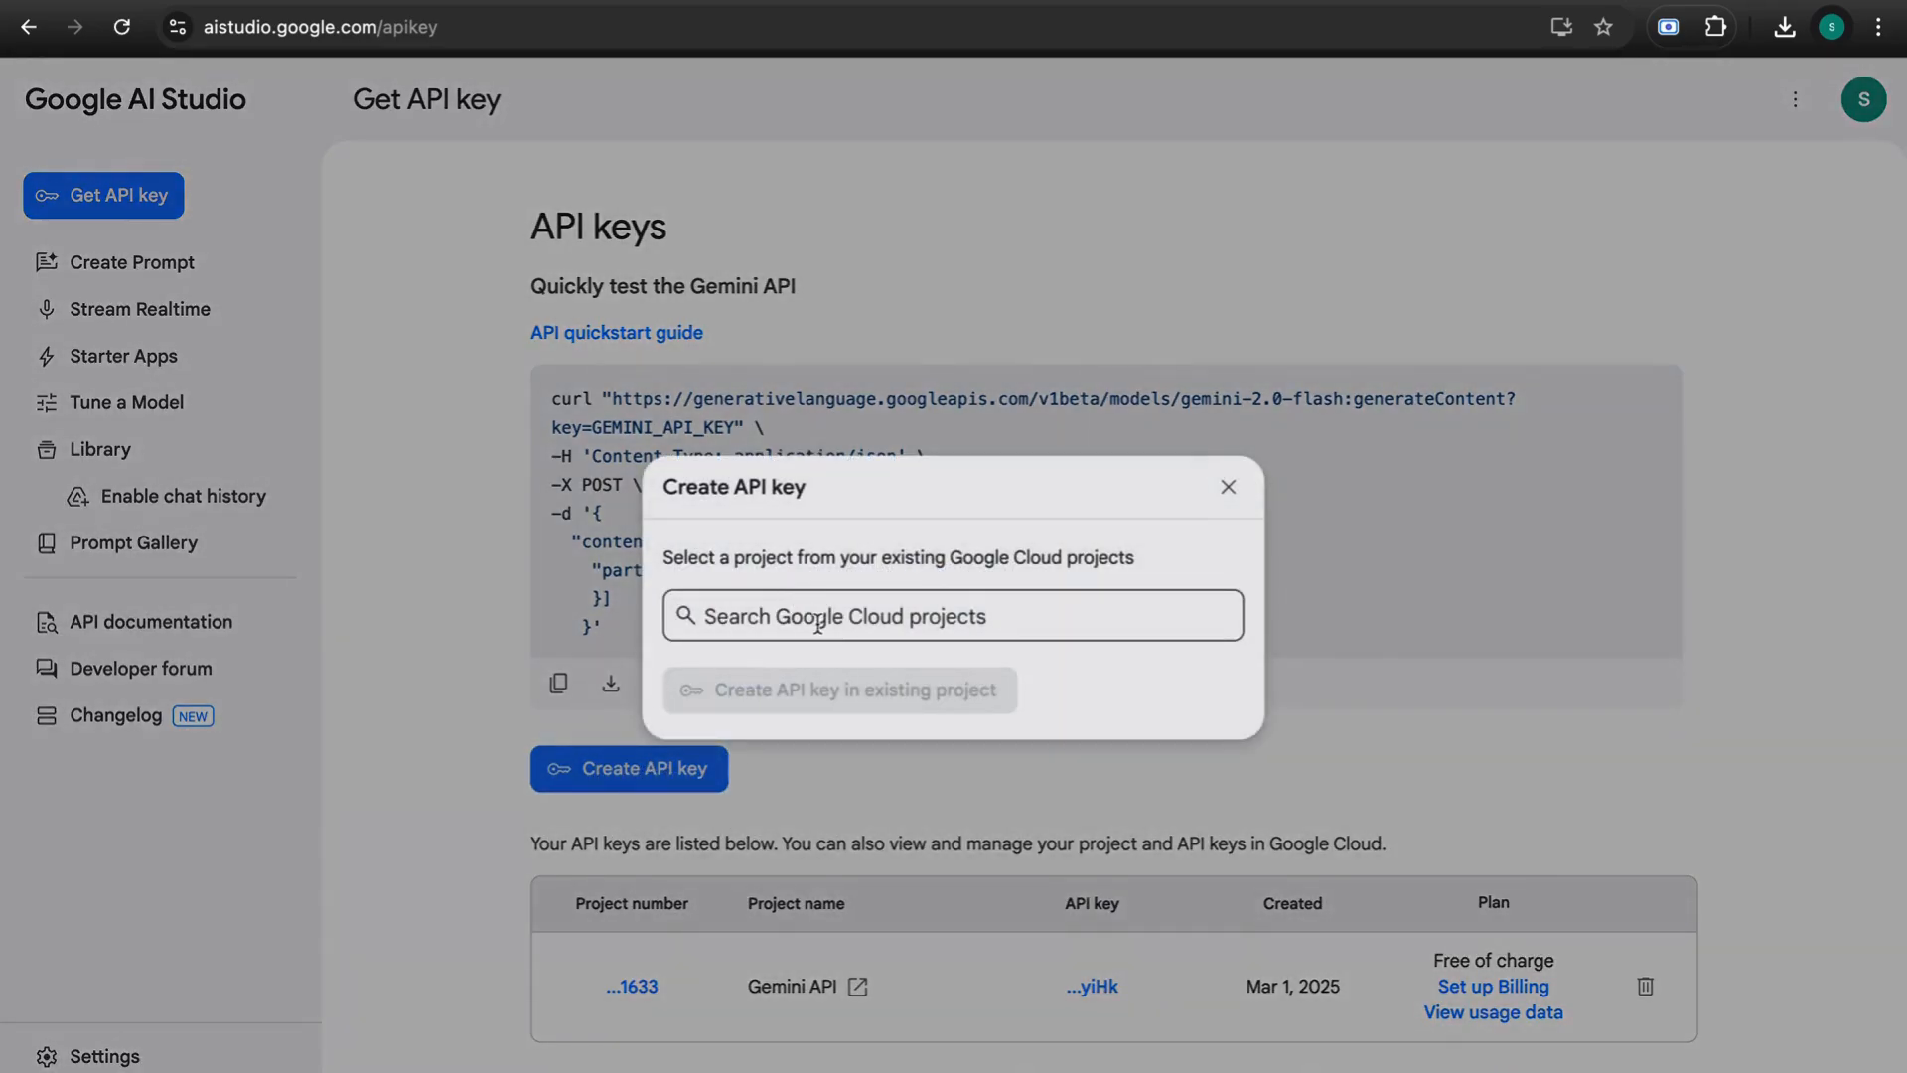
left_click(818, 618)
left_click(813, 688)
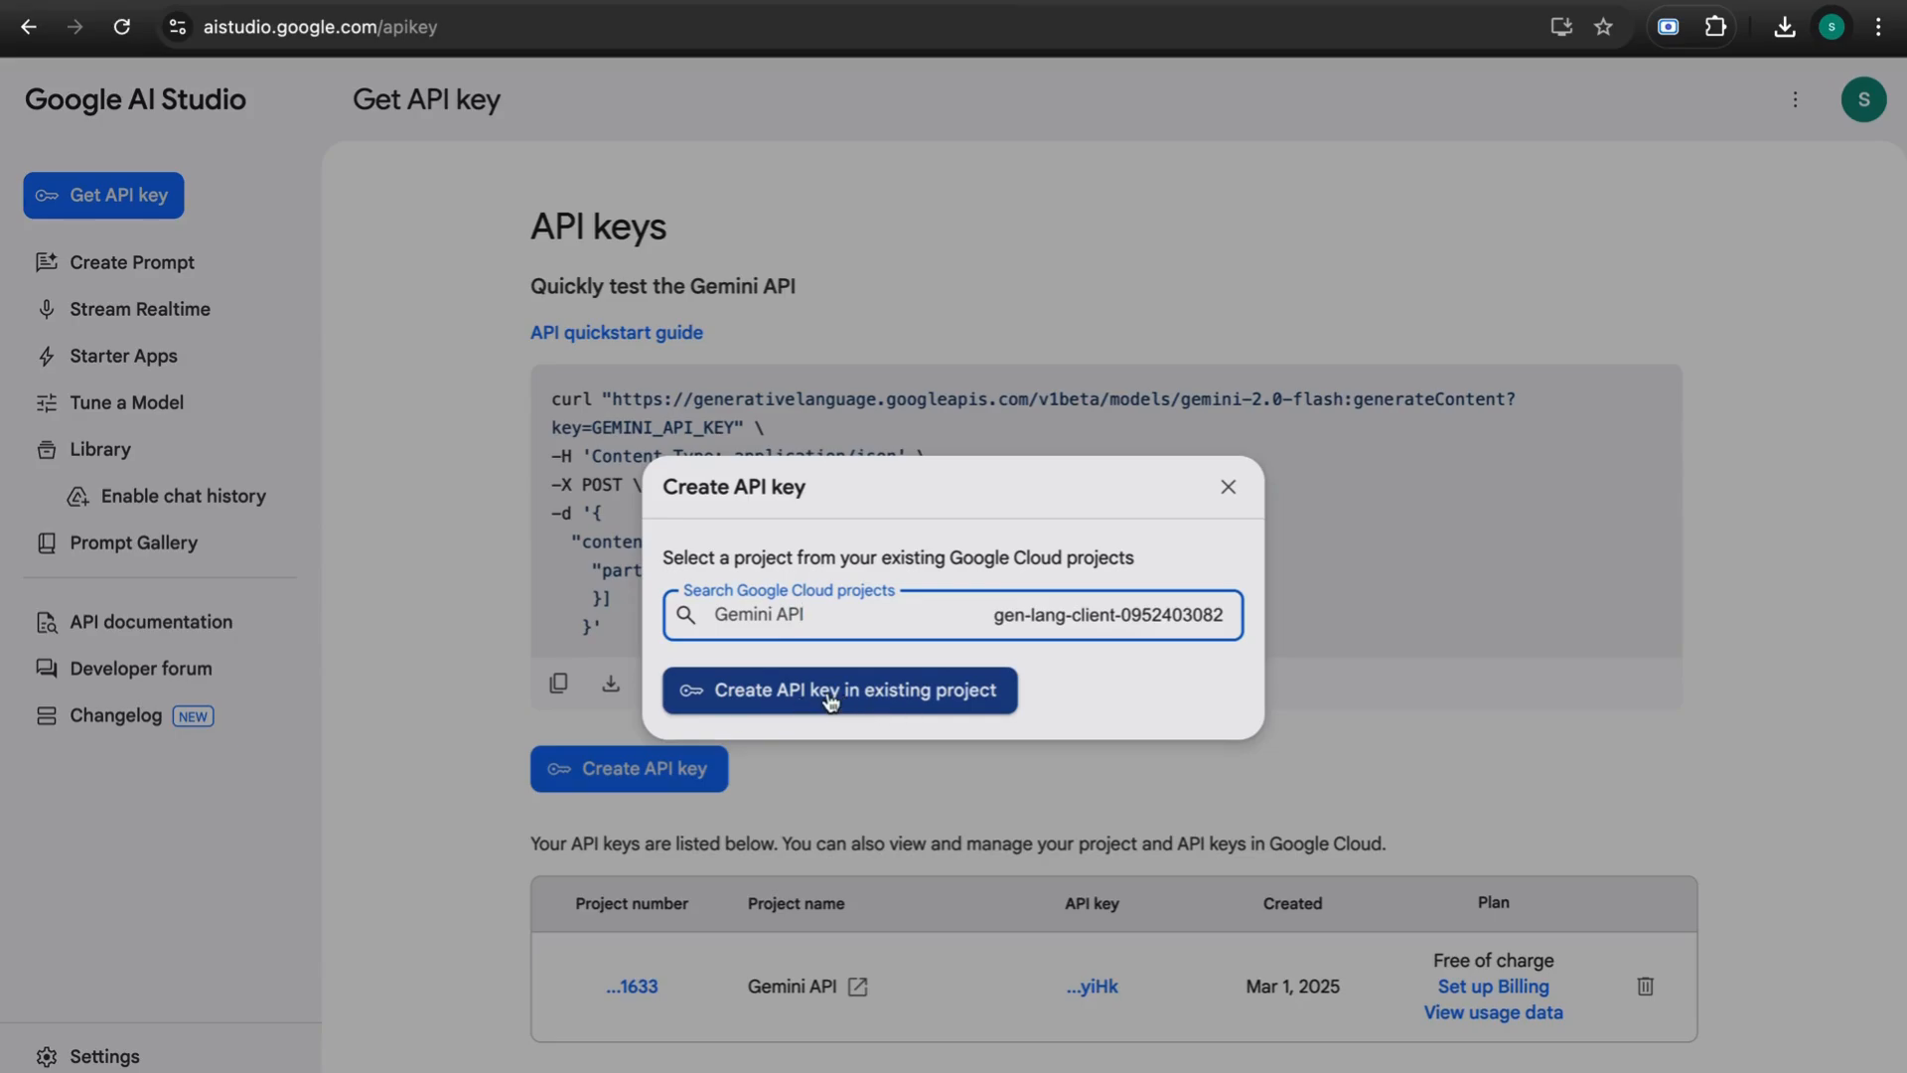
left_click(829, 695)
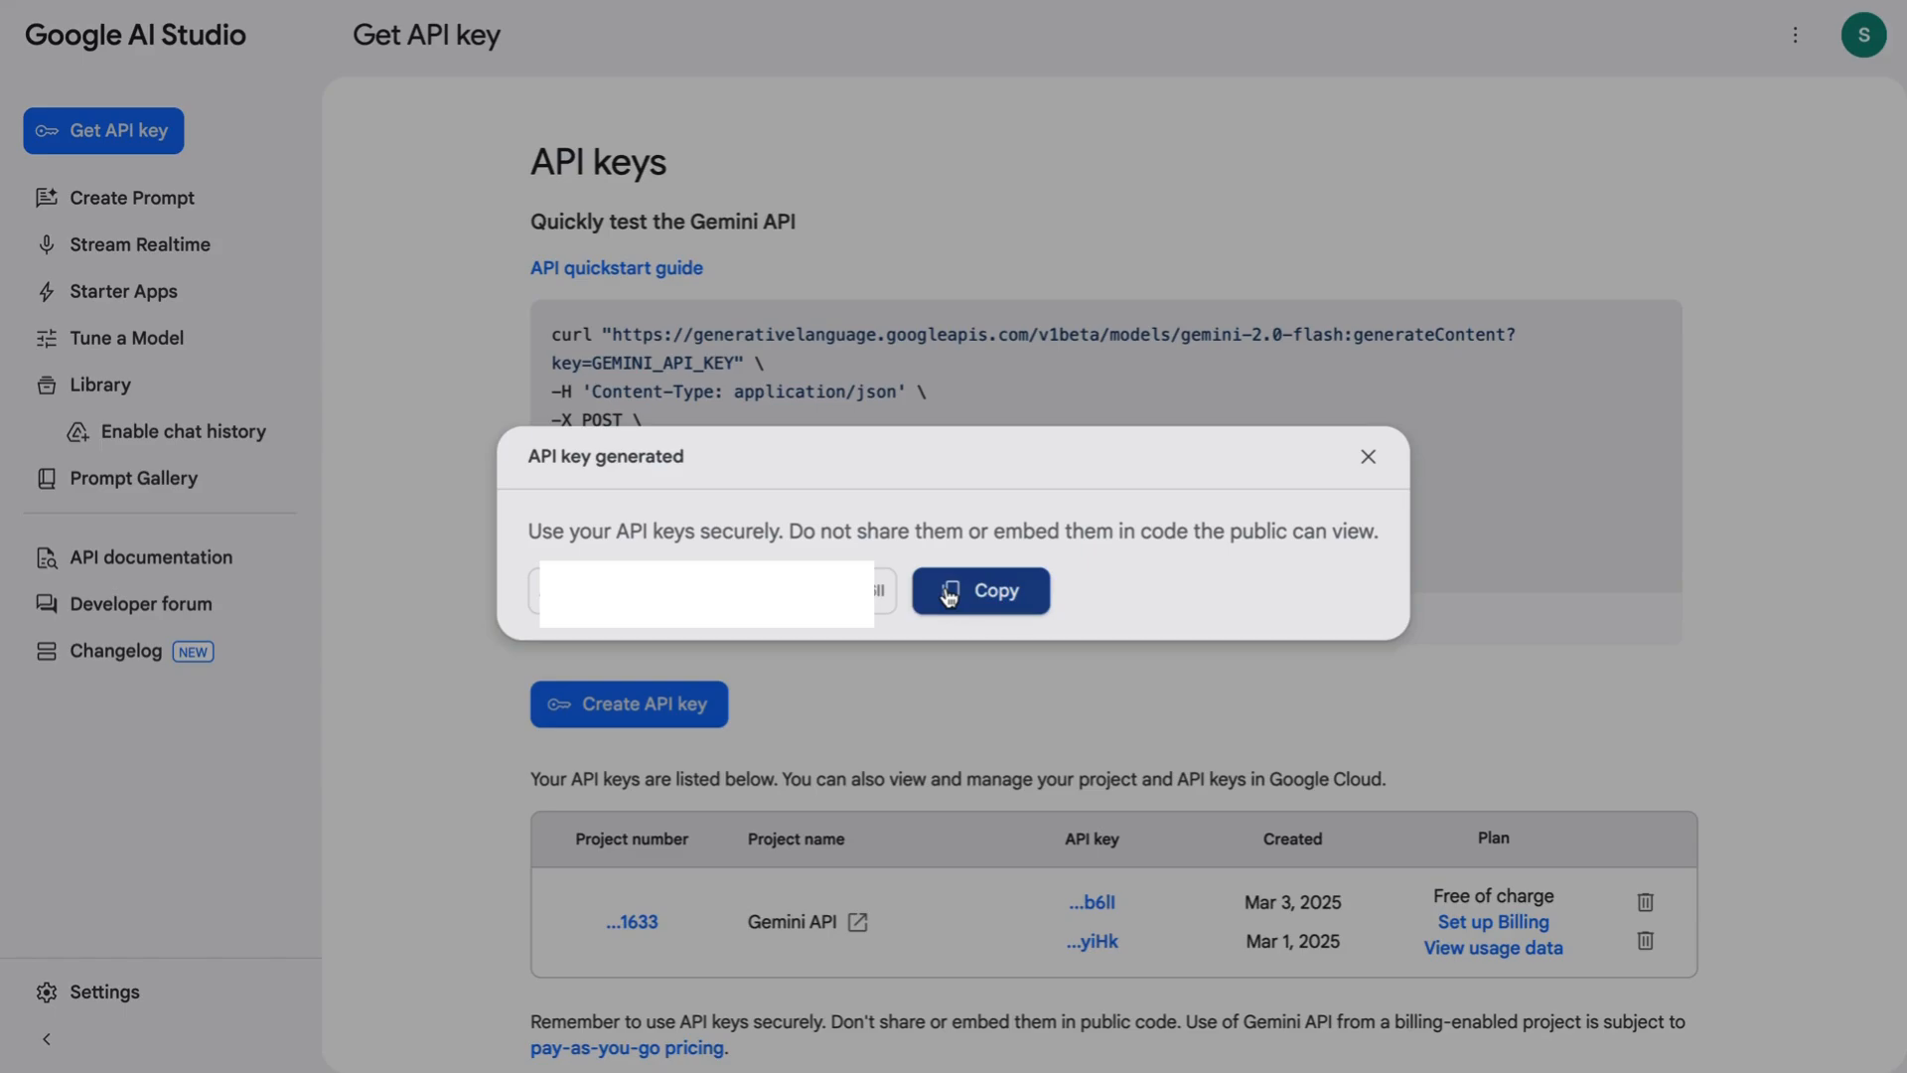
left_click(974, 596)
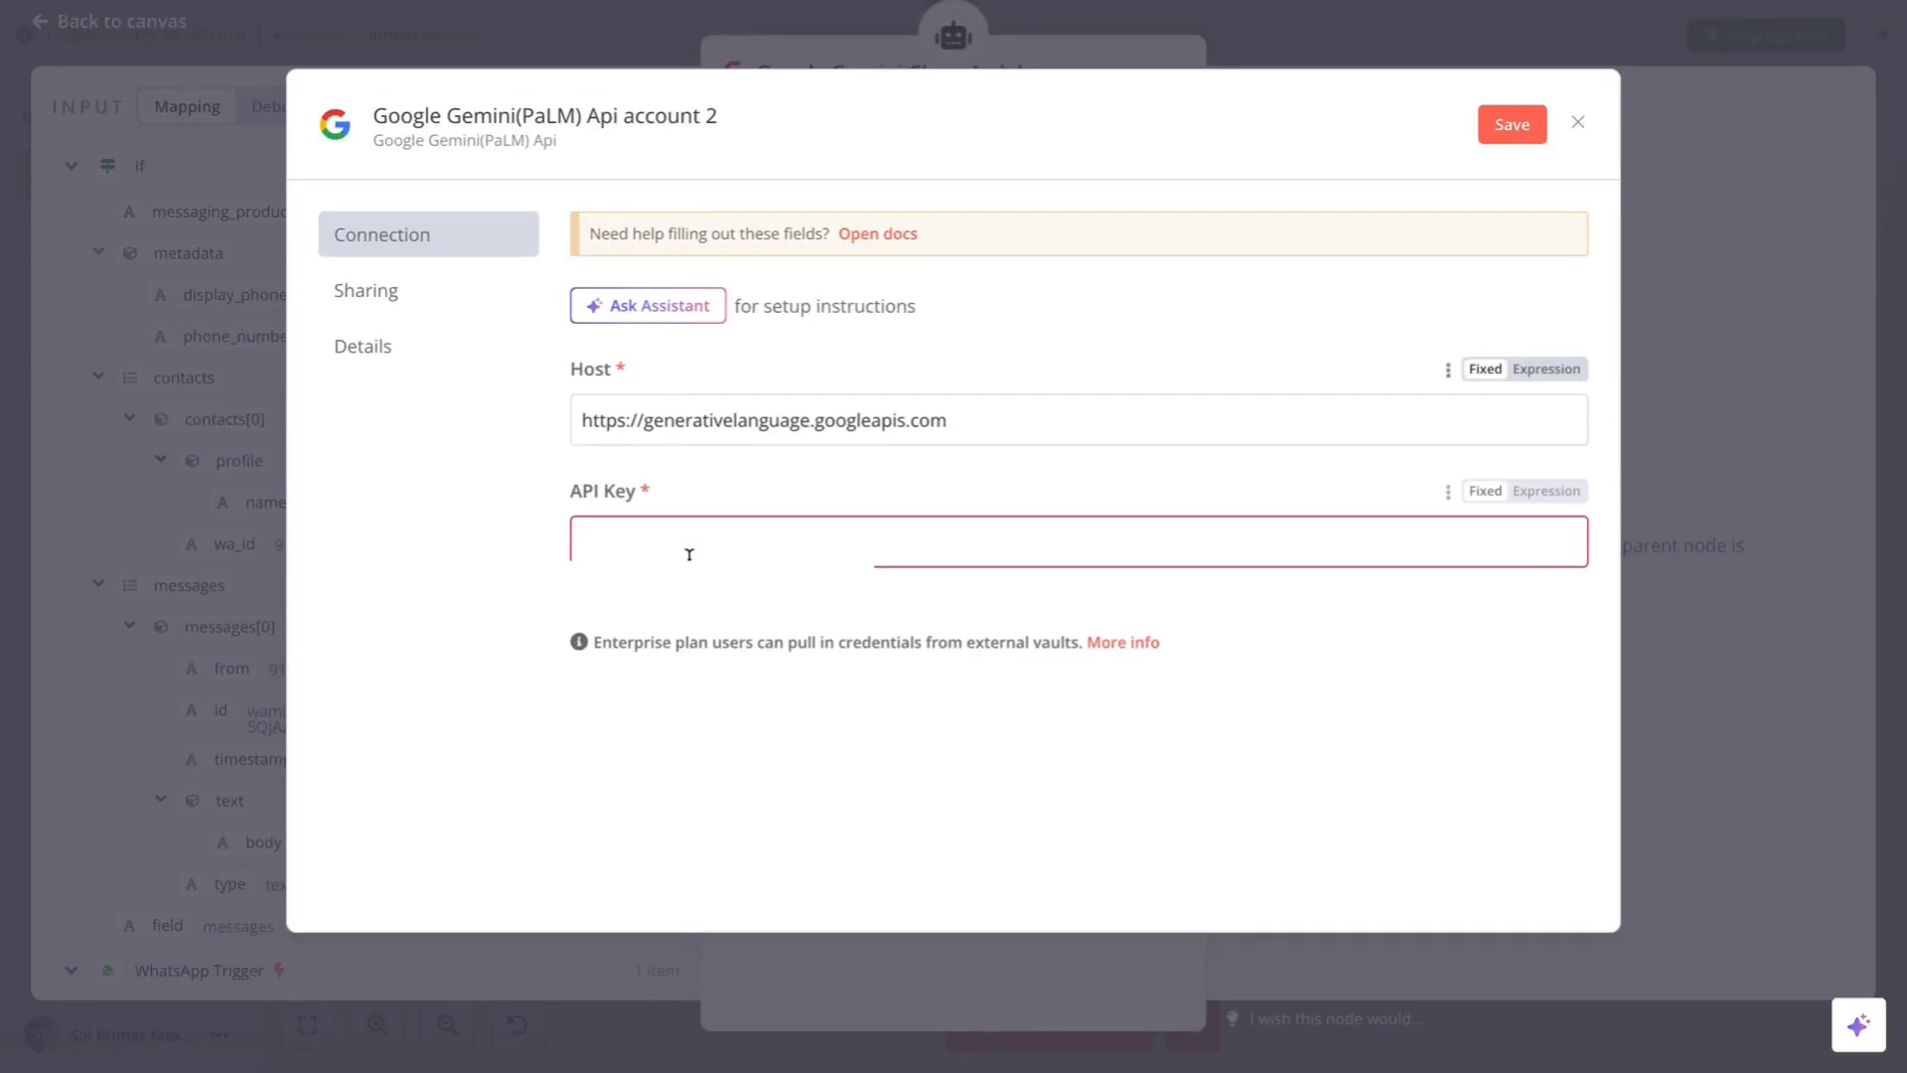
- Paste the copied key into the Gemini credential's API Key field and save it
left_click(634, 545)
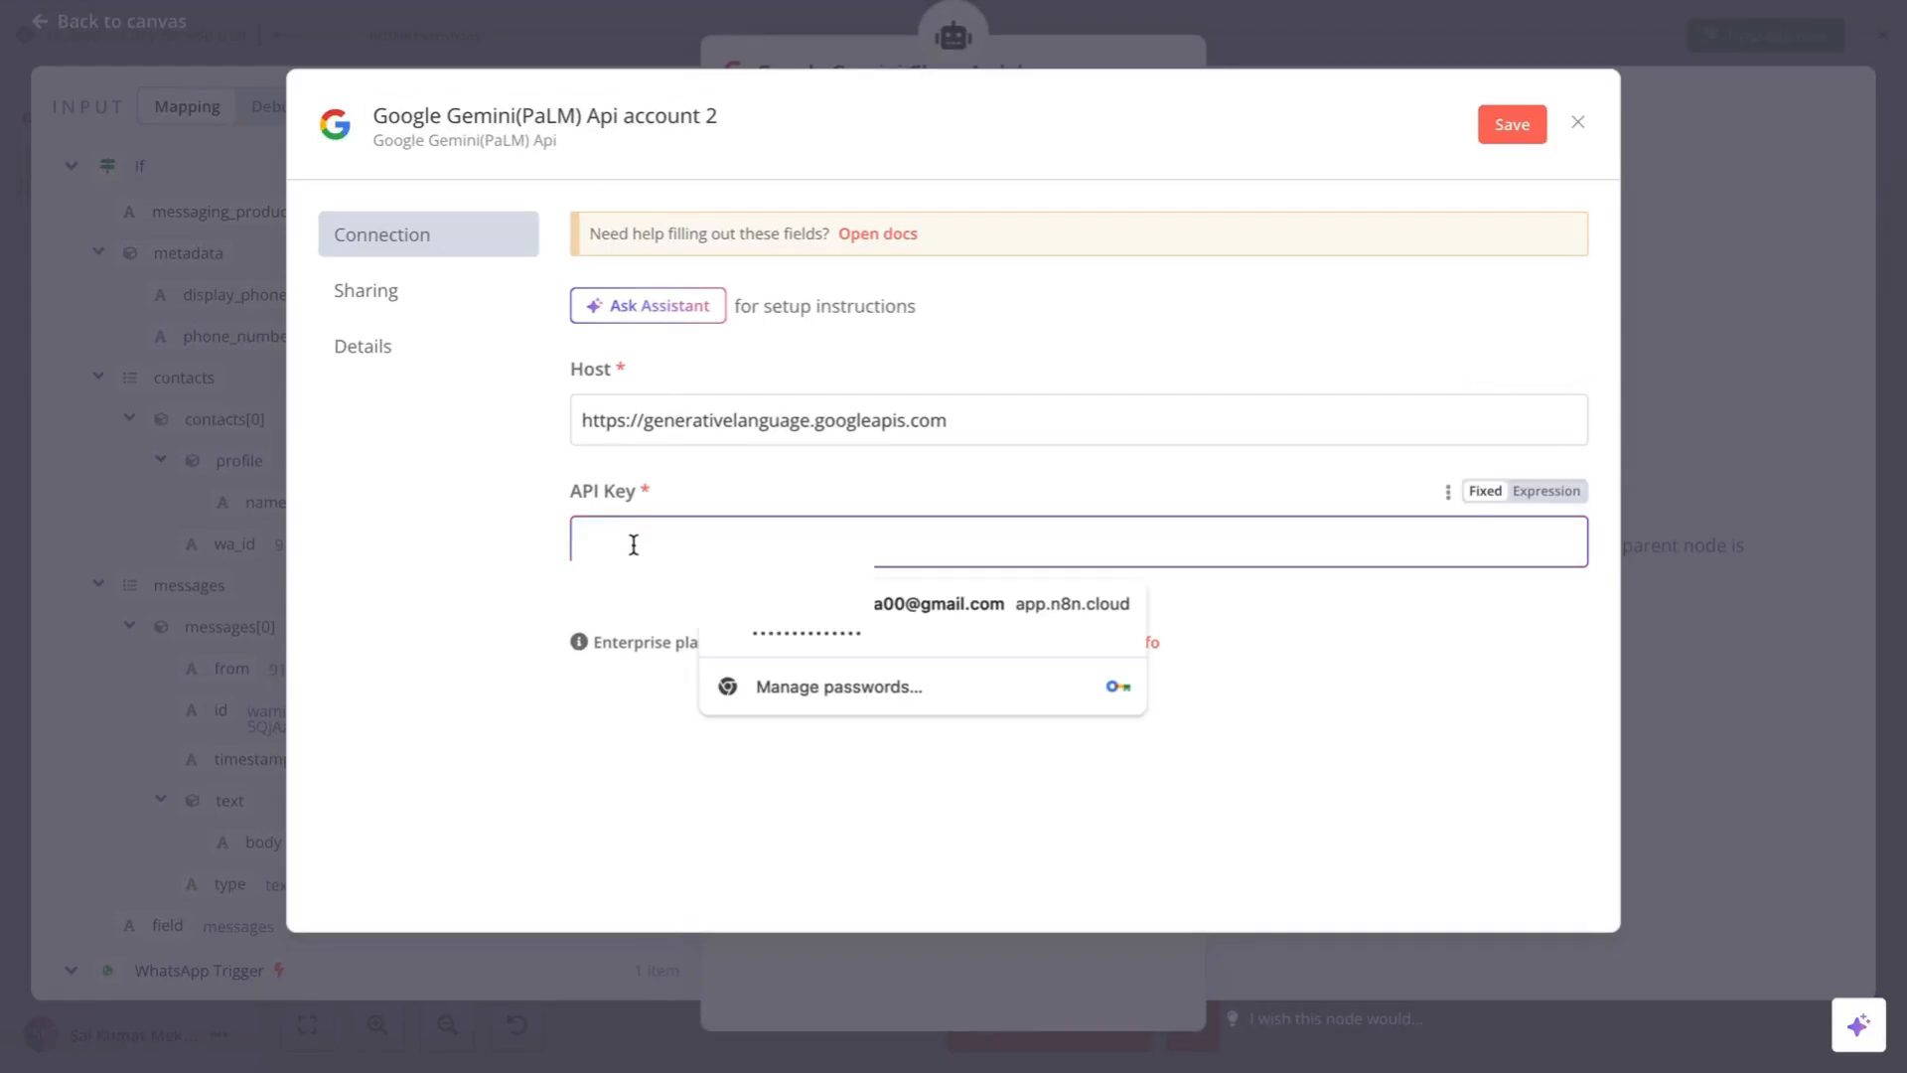
key("ctrl+v")
left_click(683, 685)
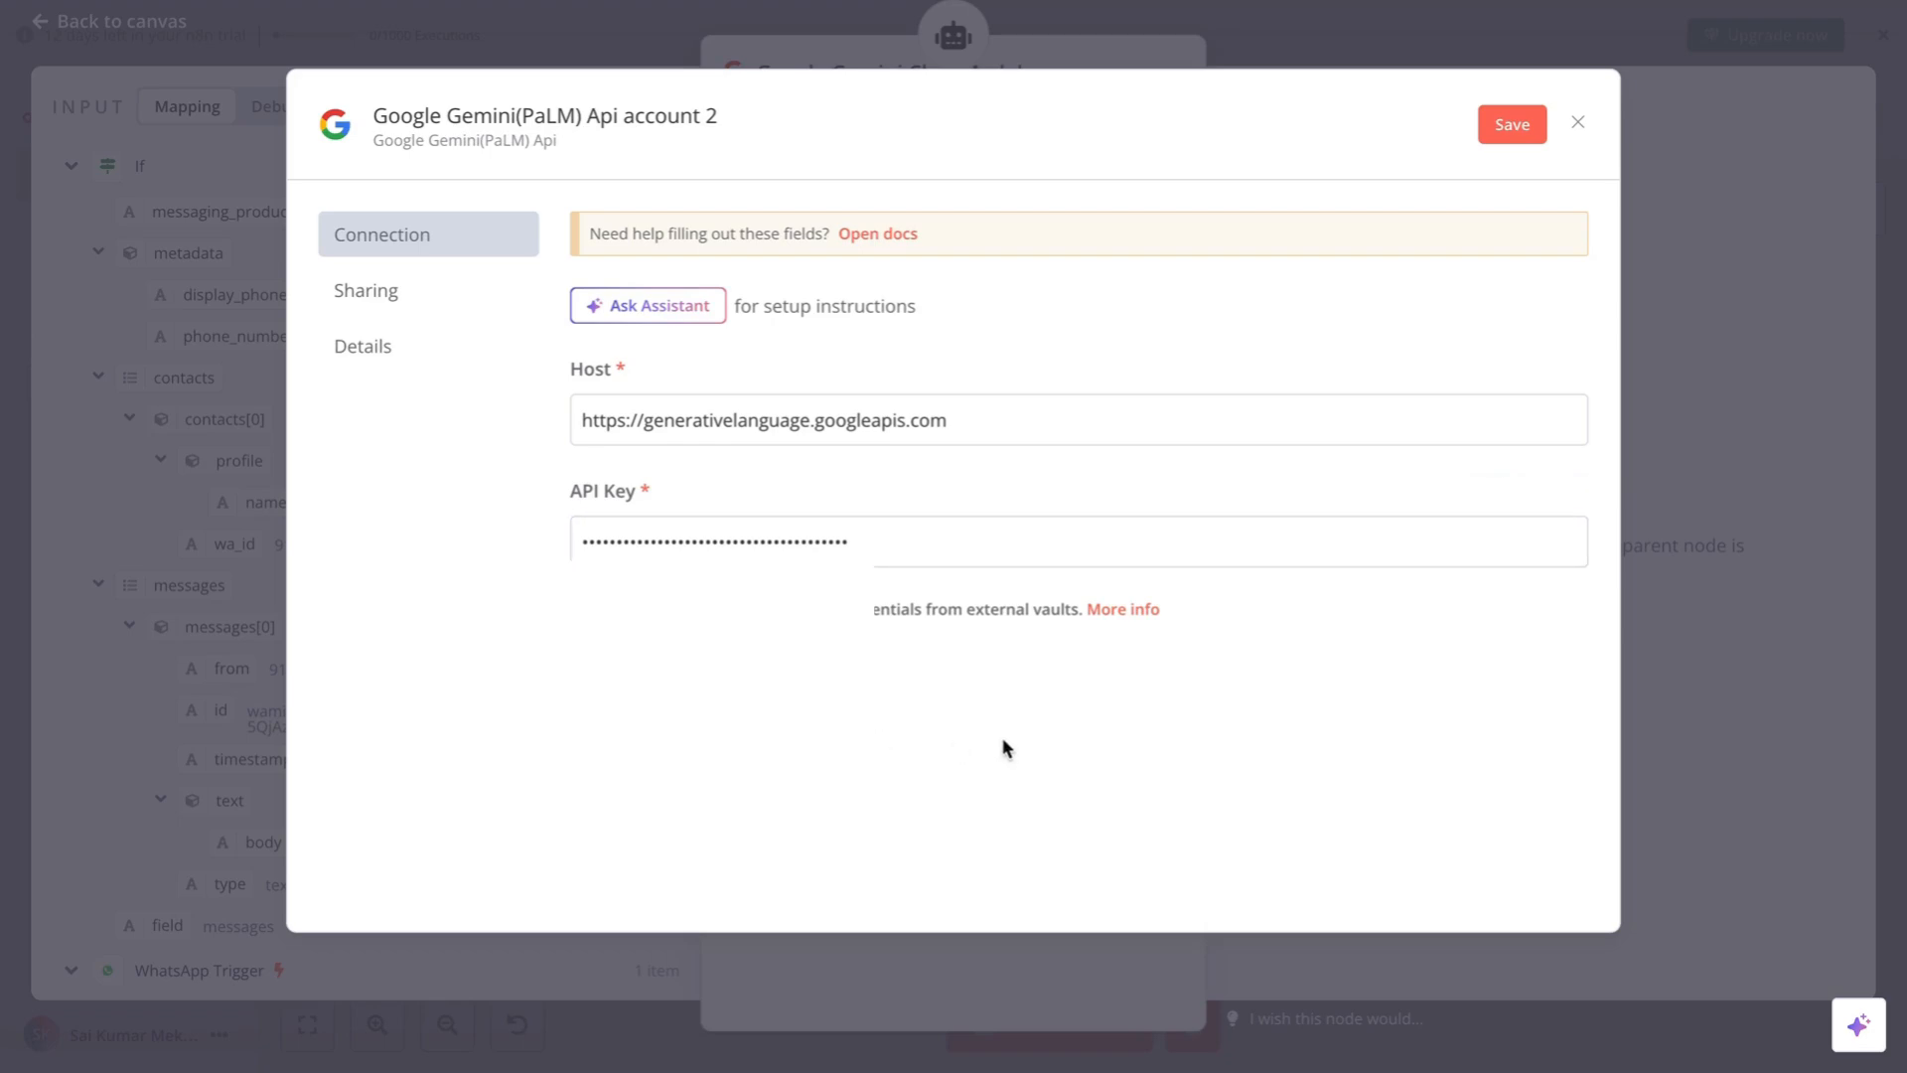
left_click(1512, 126)
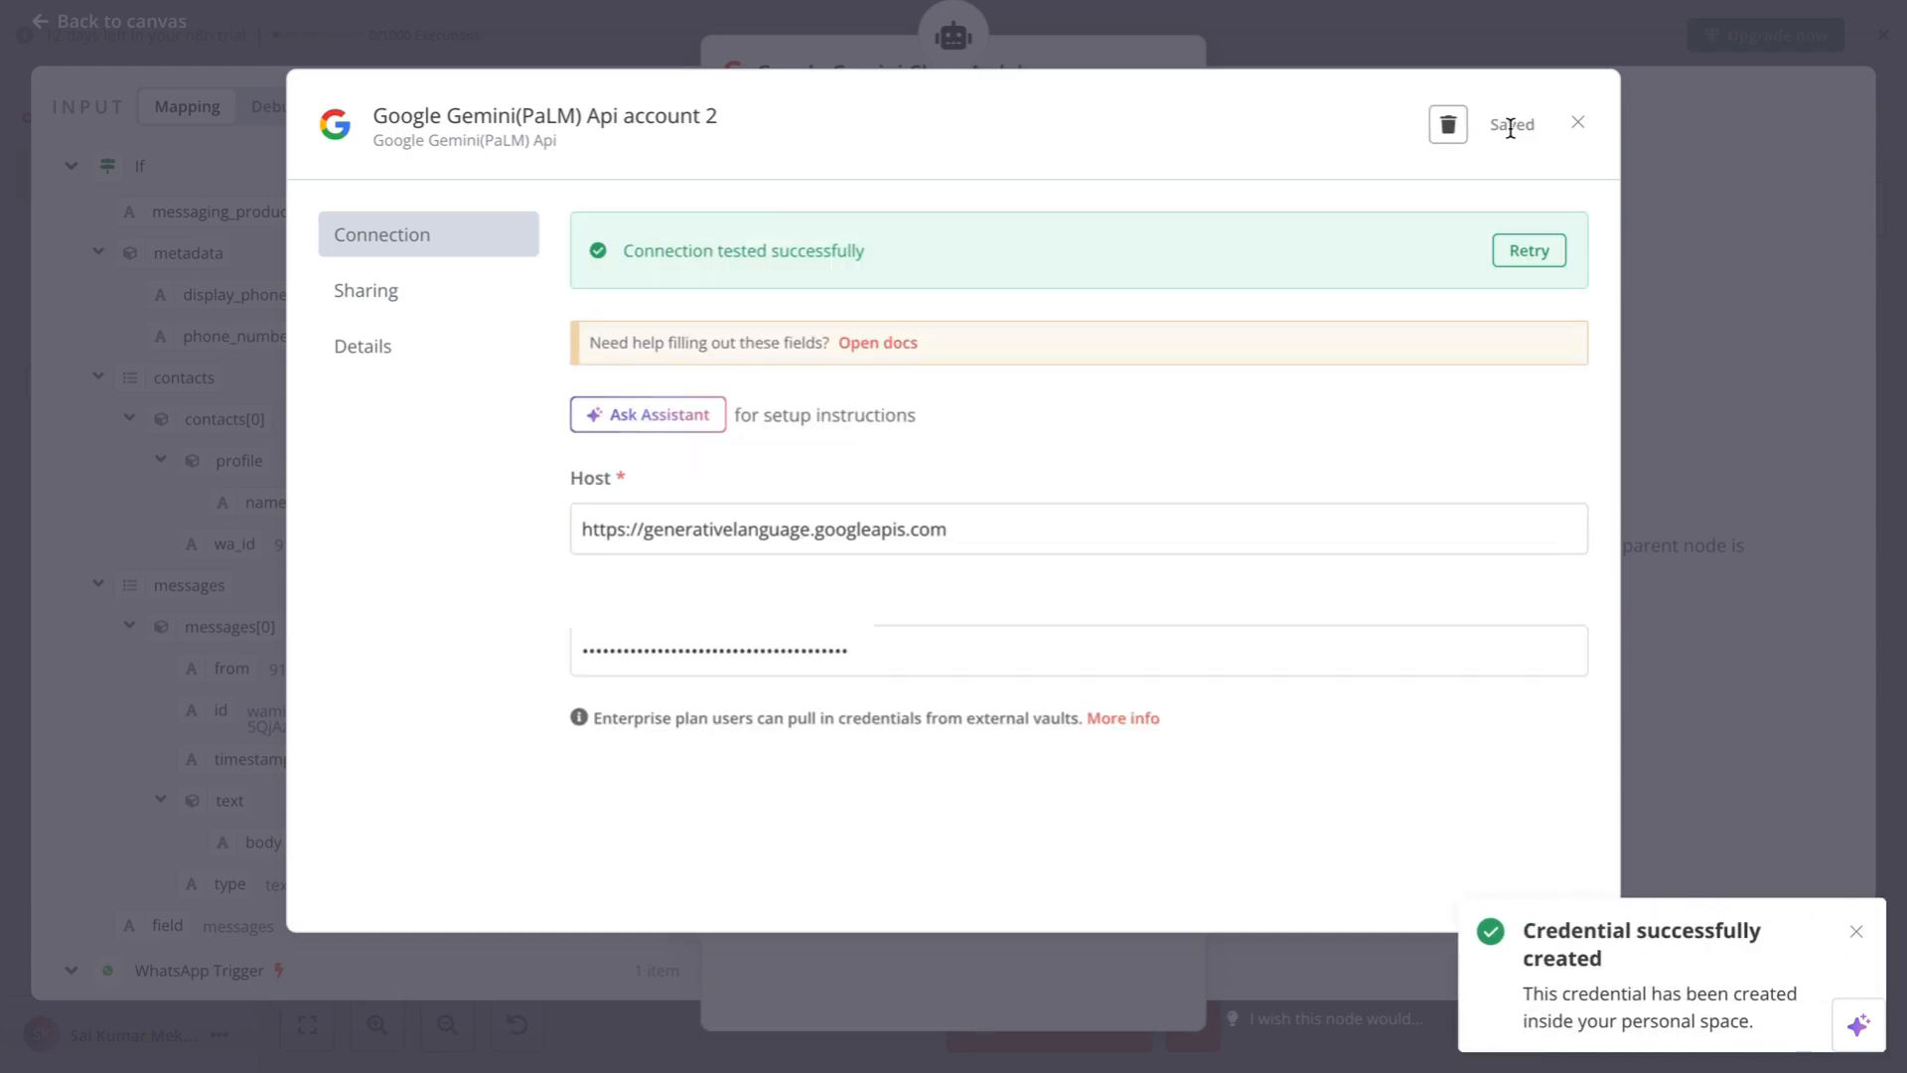
left_click(1855, 939)
- Close the credential dialog, move the Gemini model node down-left, and list AI Agent memory options
left_click(1577, 123)
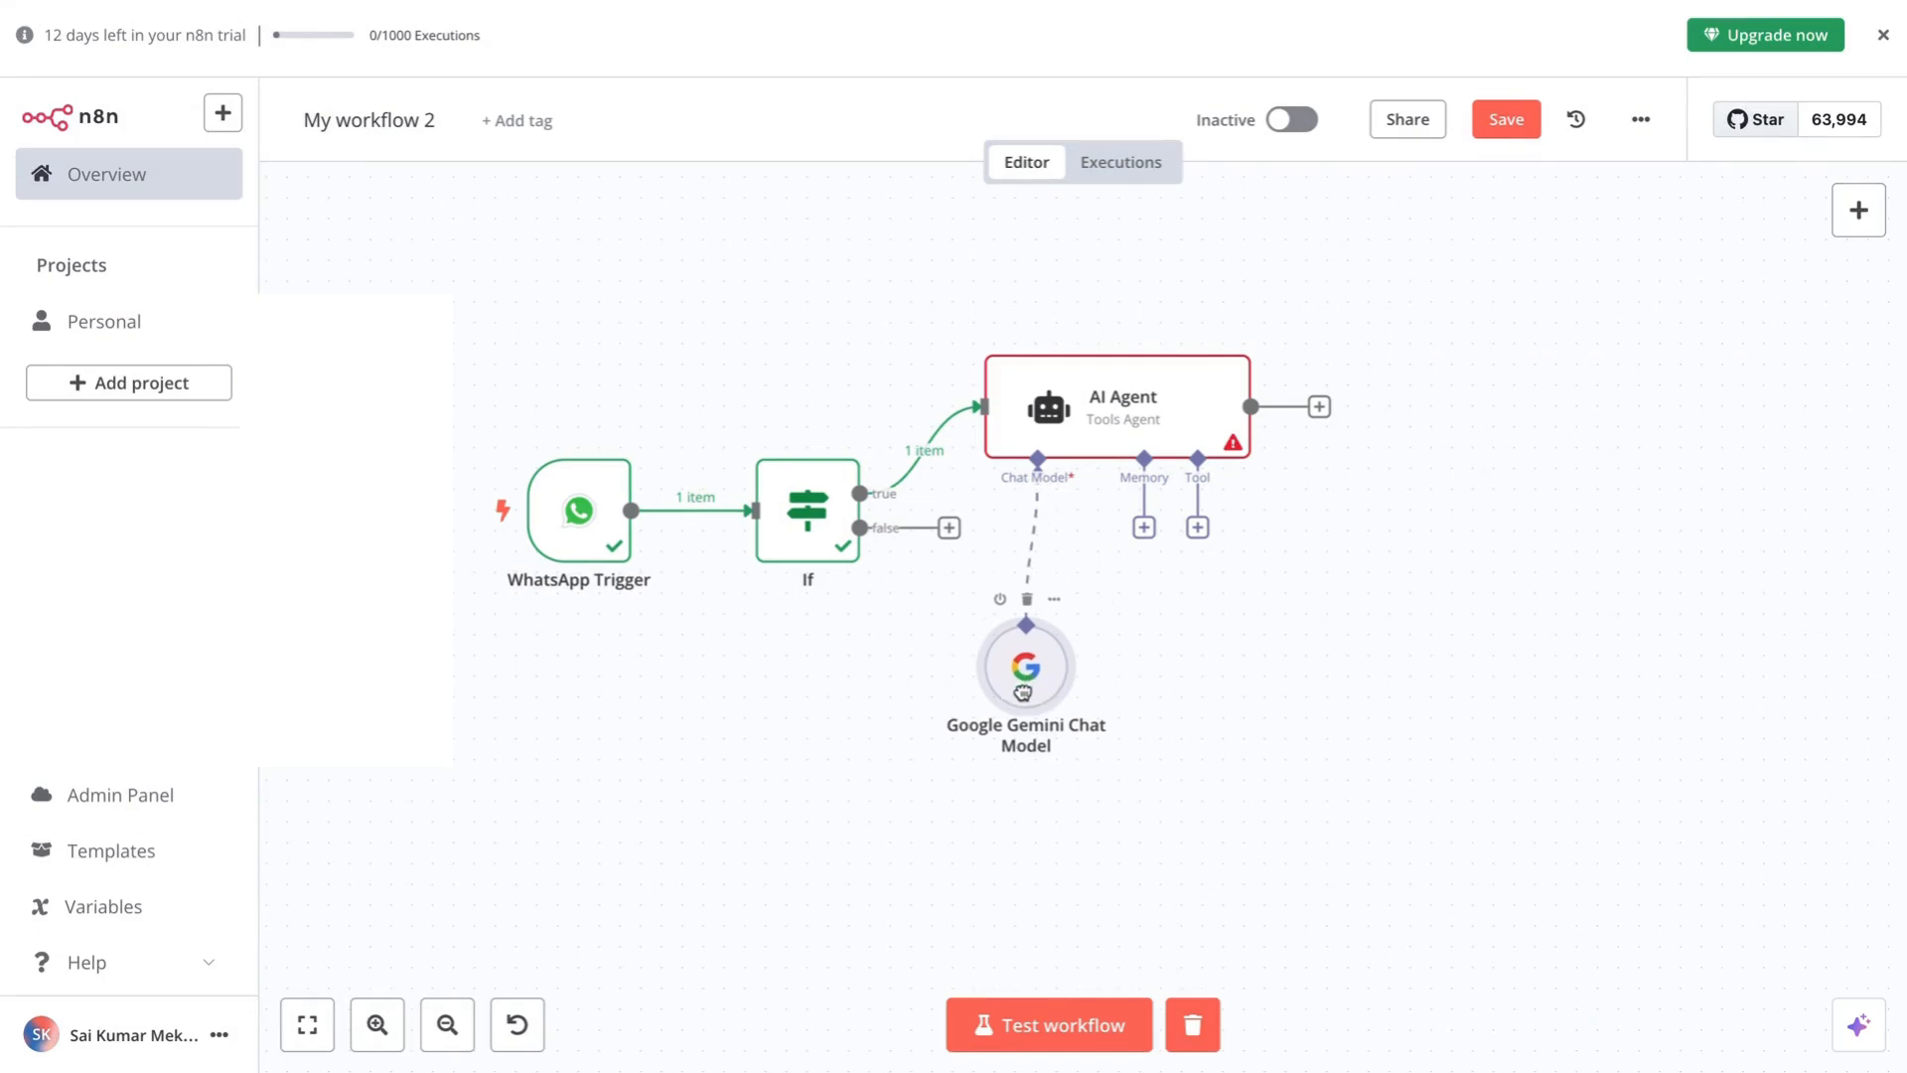
left_click_drag(1023, 693, 960, 755)
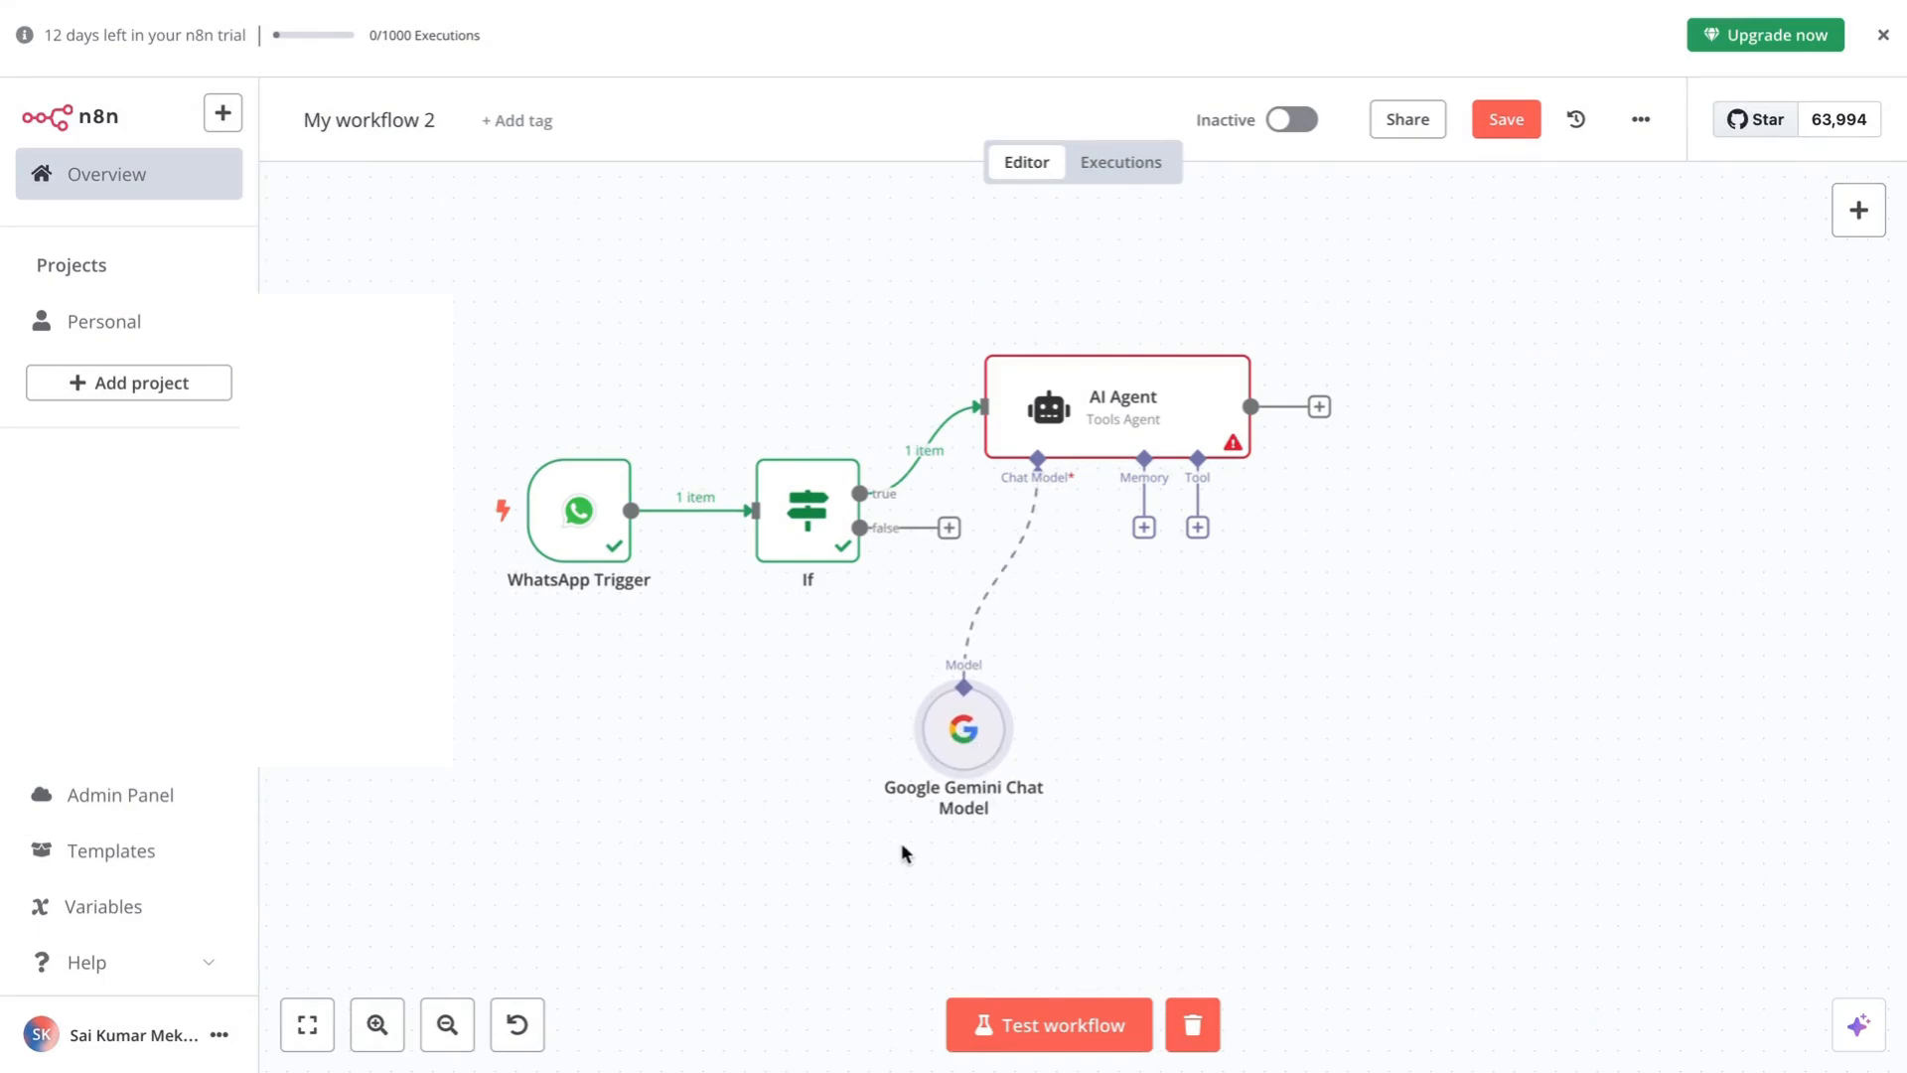
scroll(1111, 641, "right", 2)
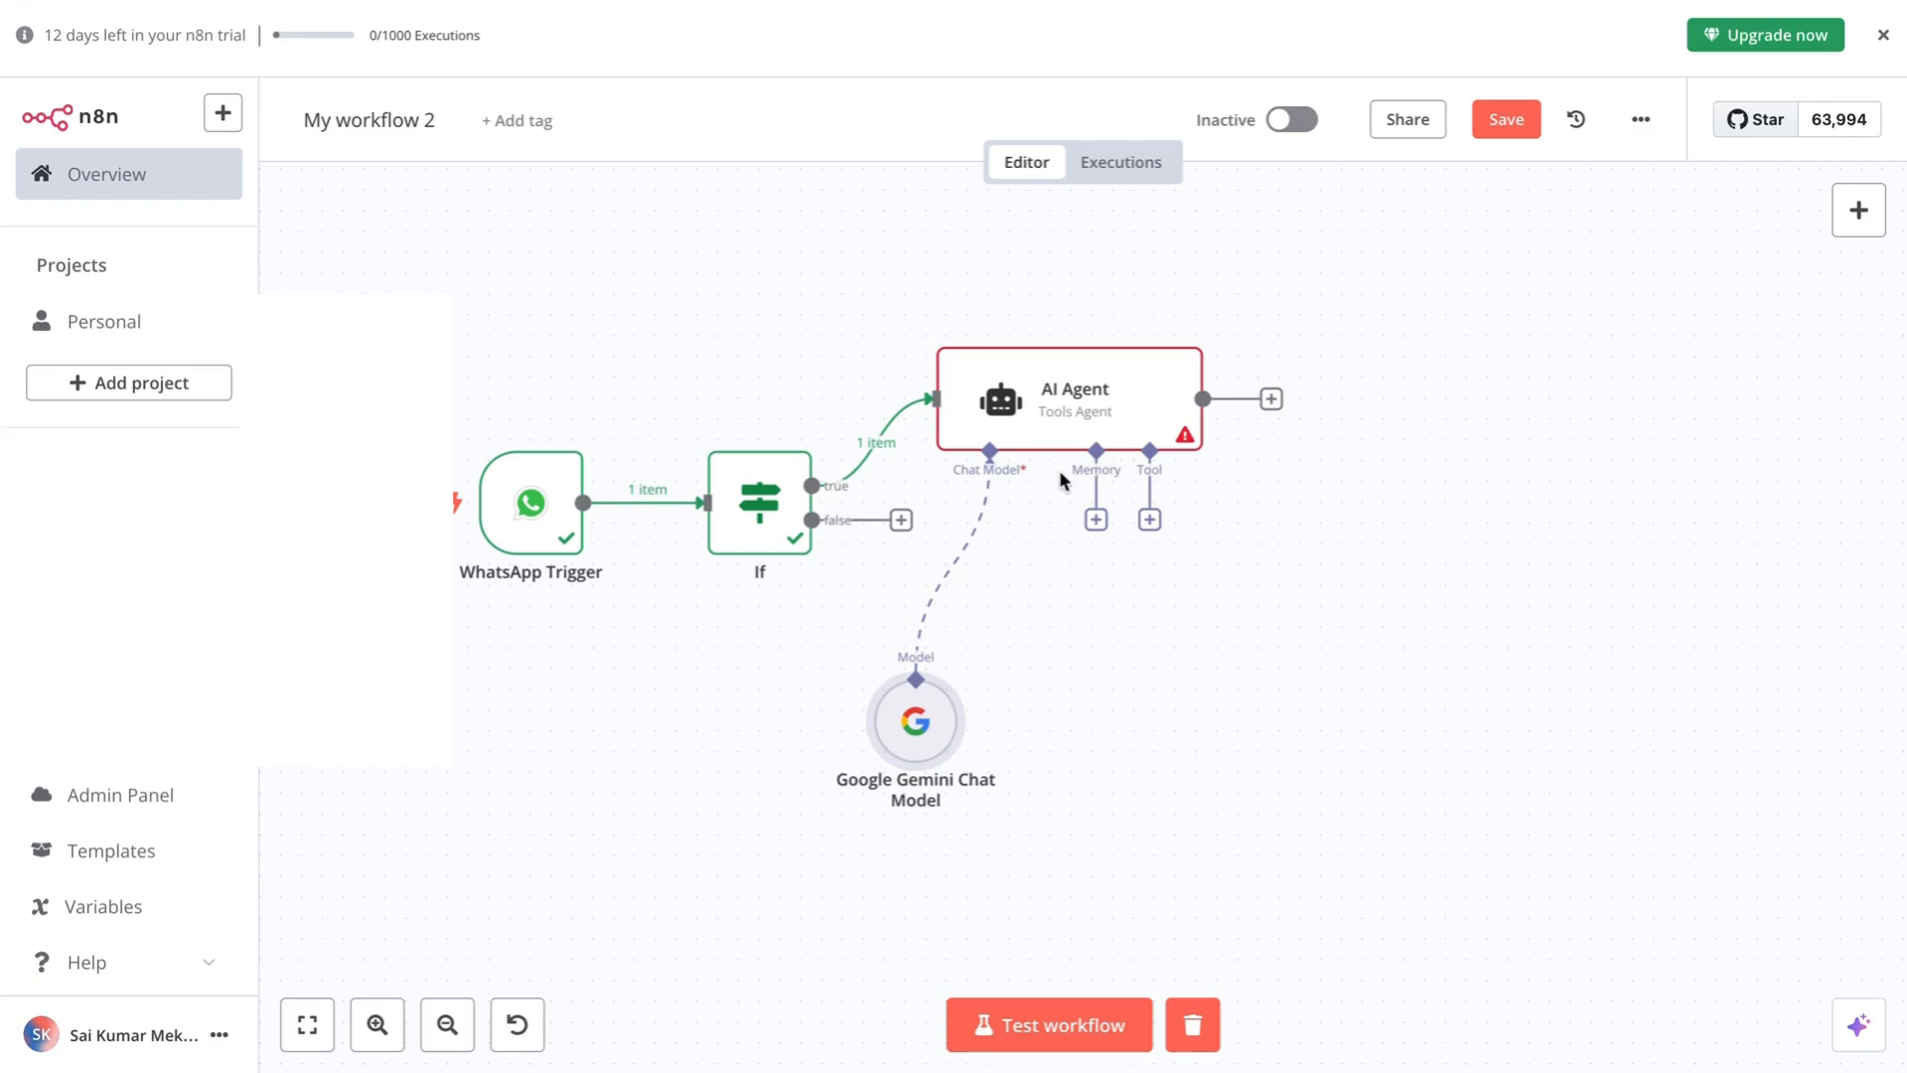
left_click(1097, 519)
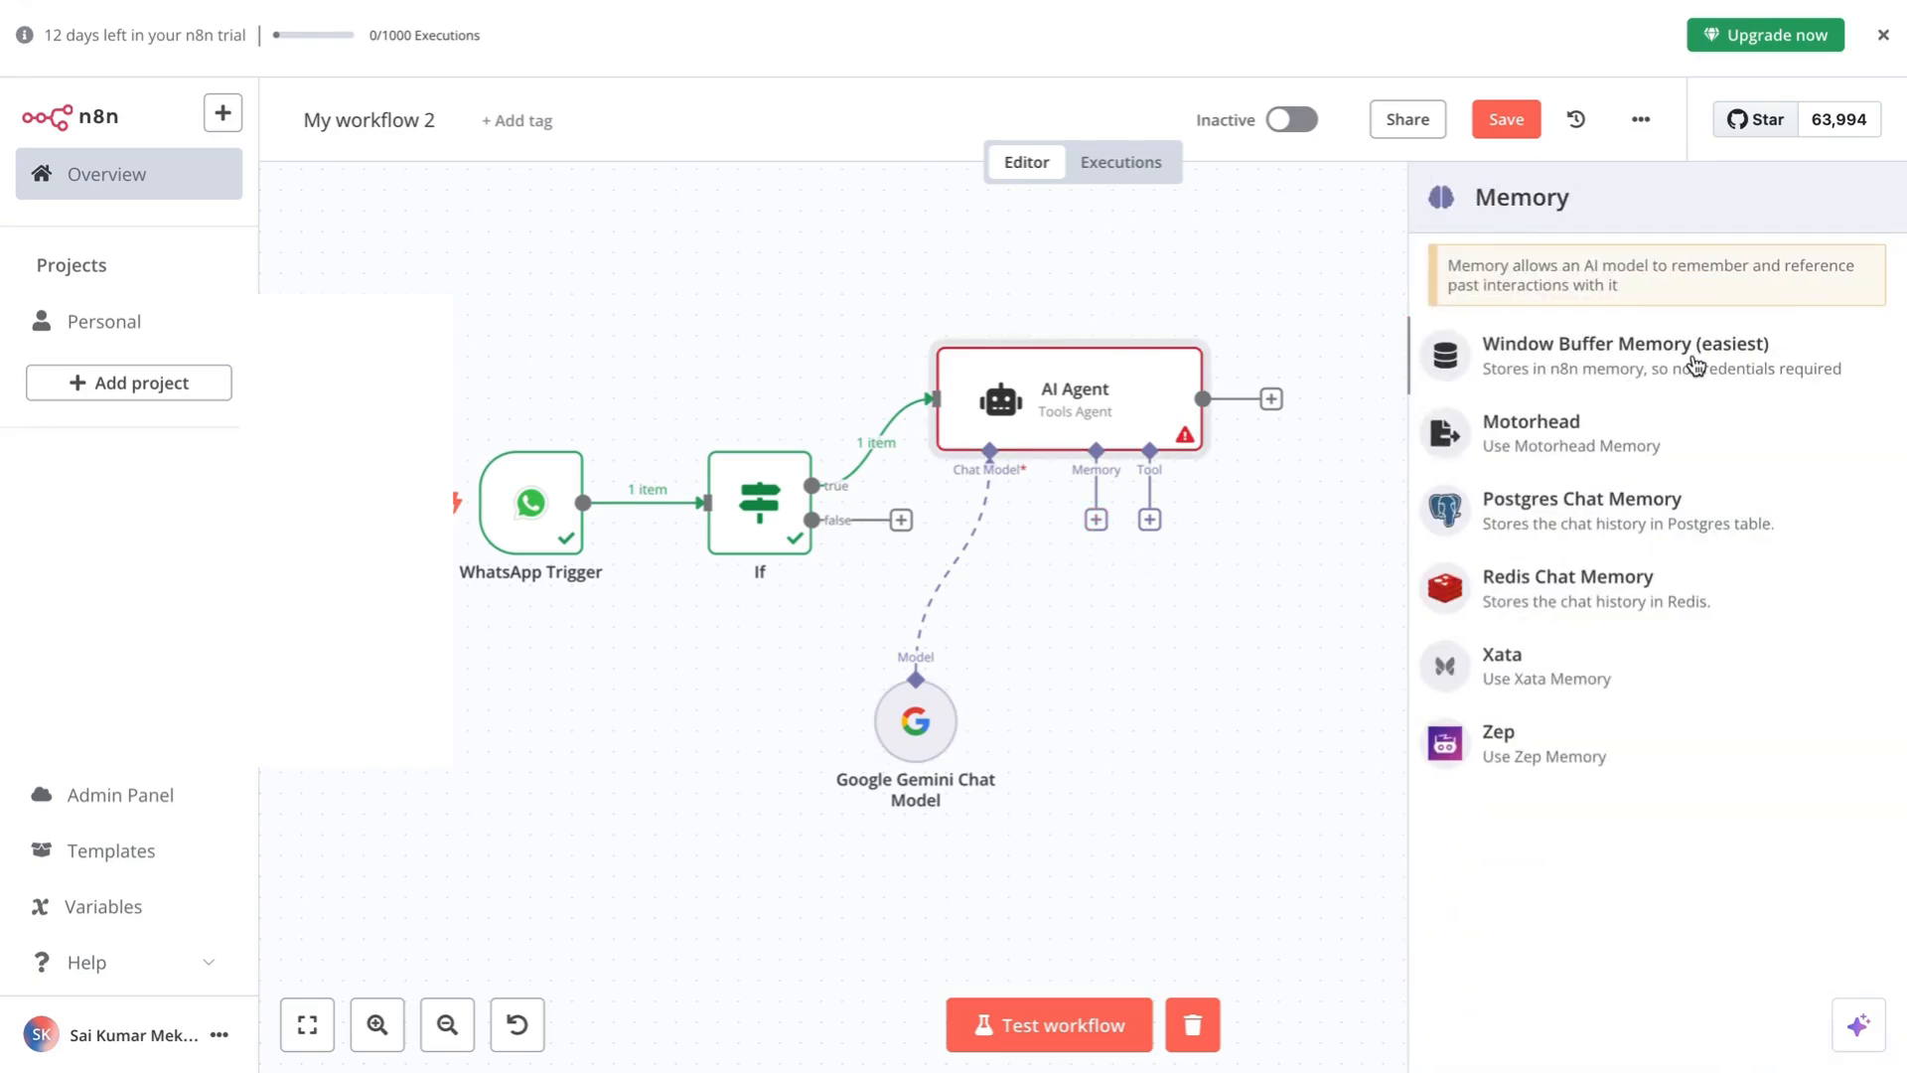
- Add Window Buffer Memory with its Session ID defined below and keyed on contacts[0].wa_id
left_click(1613, 360)
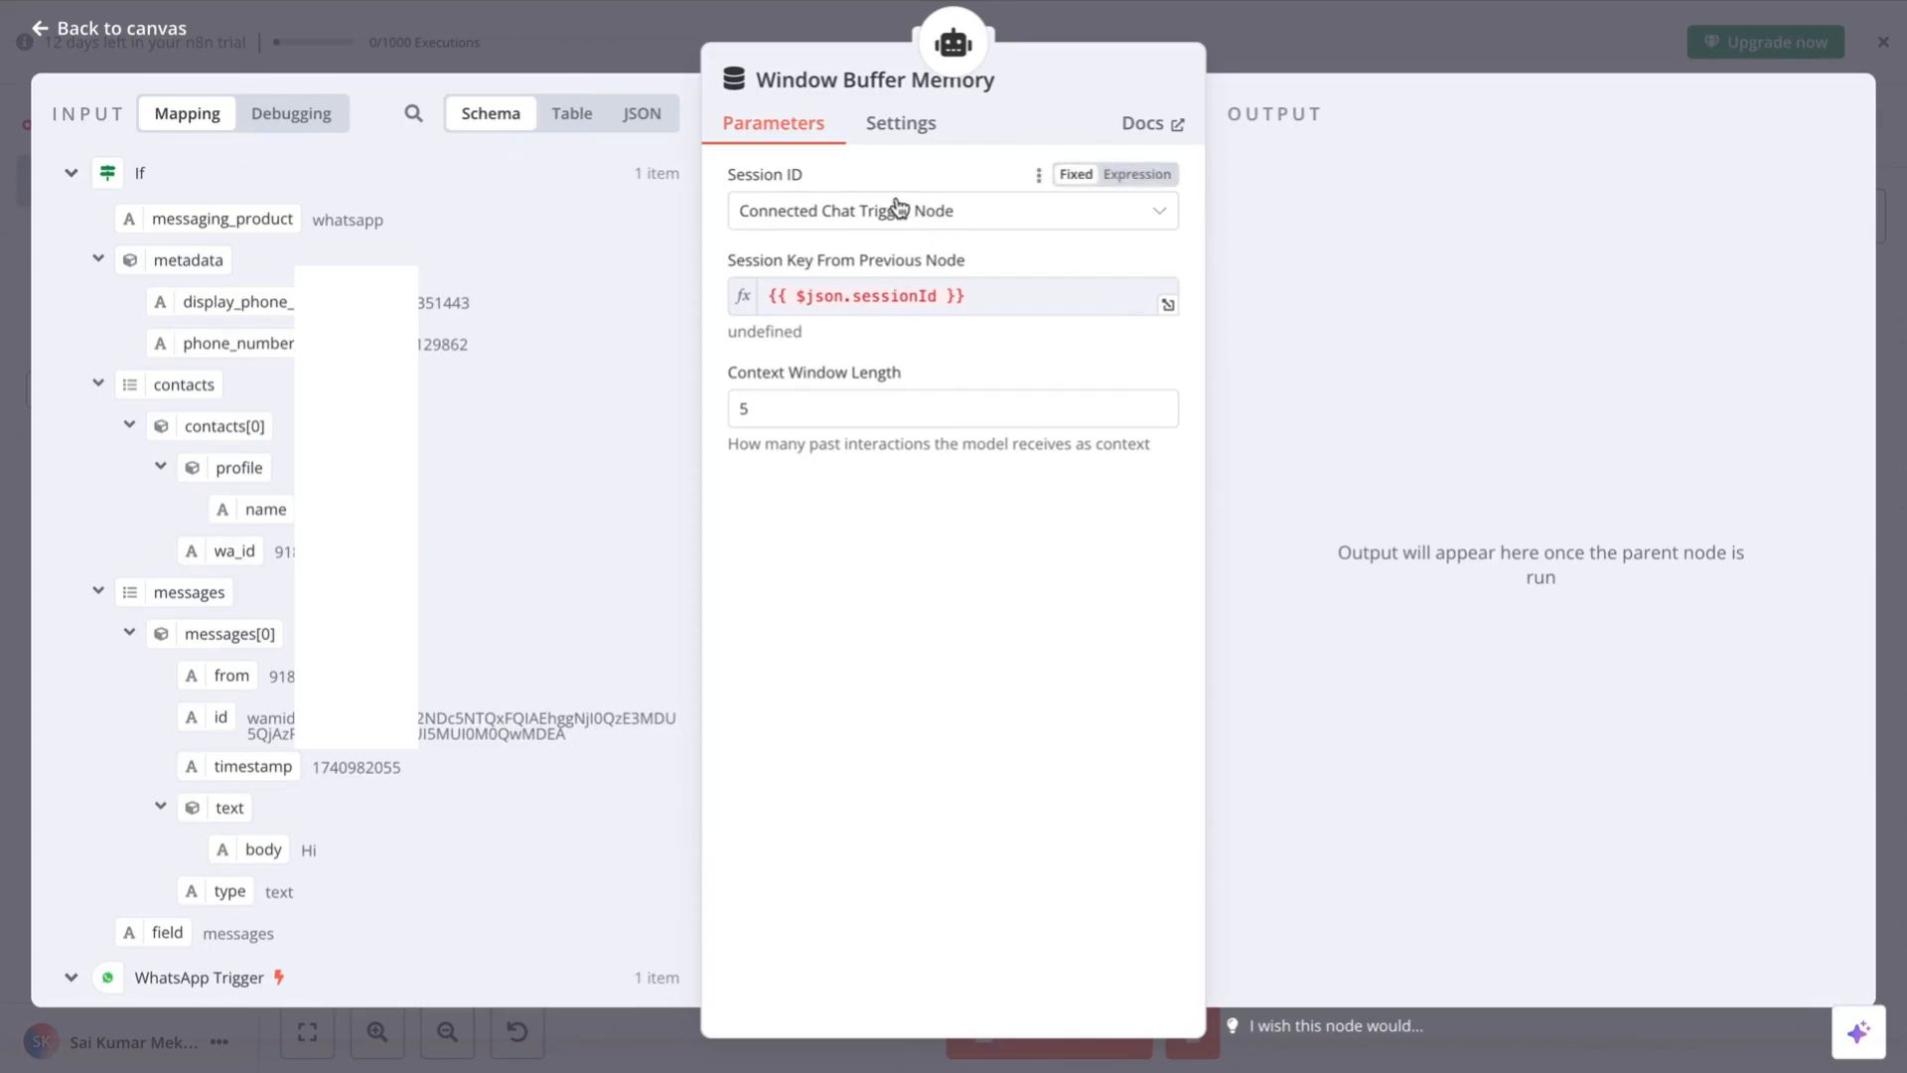
left_click(902, 210)
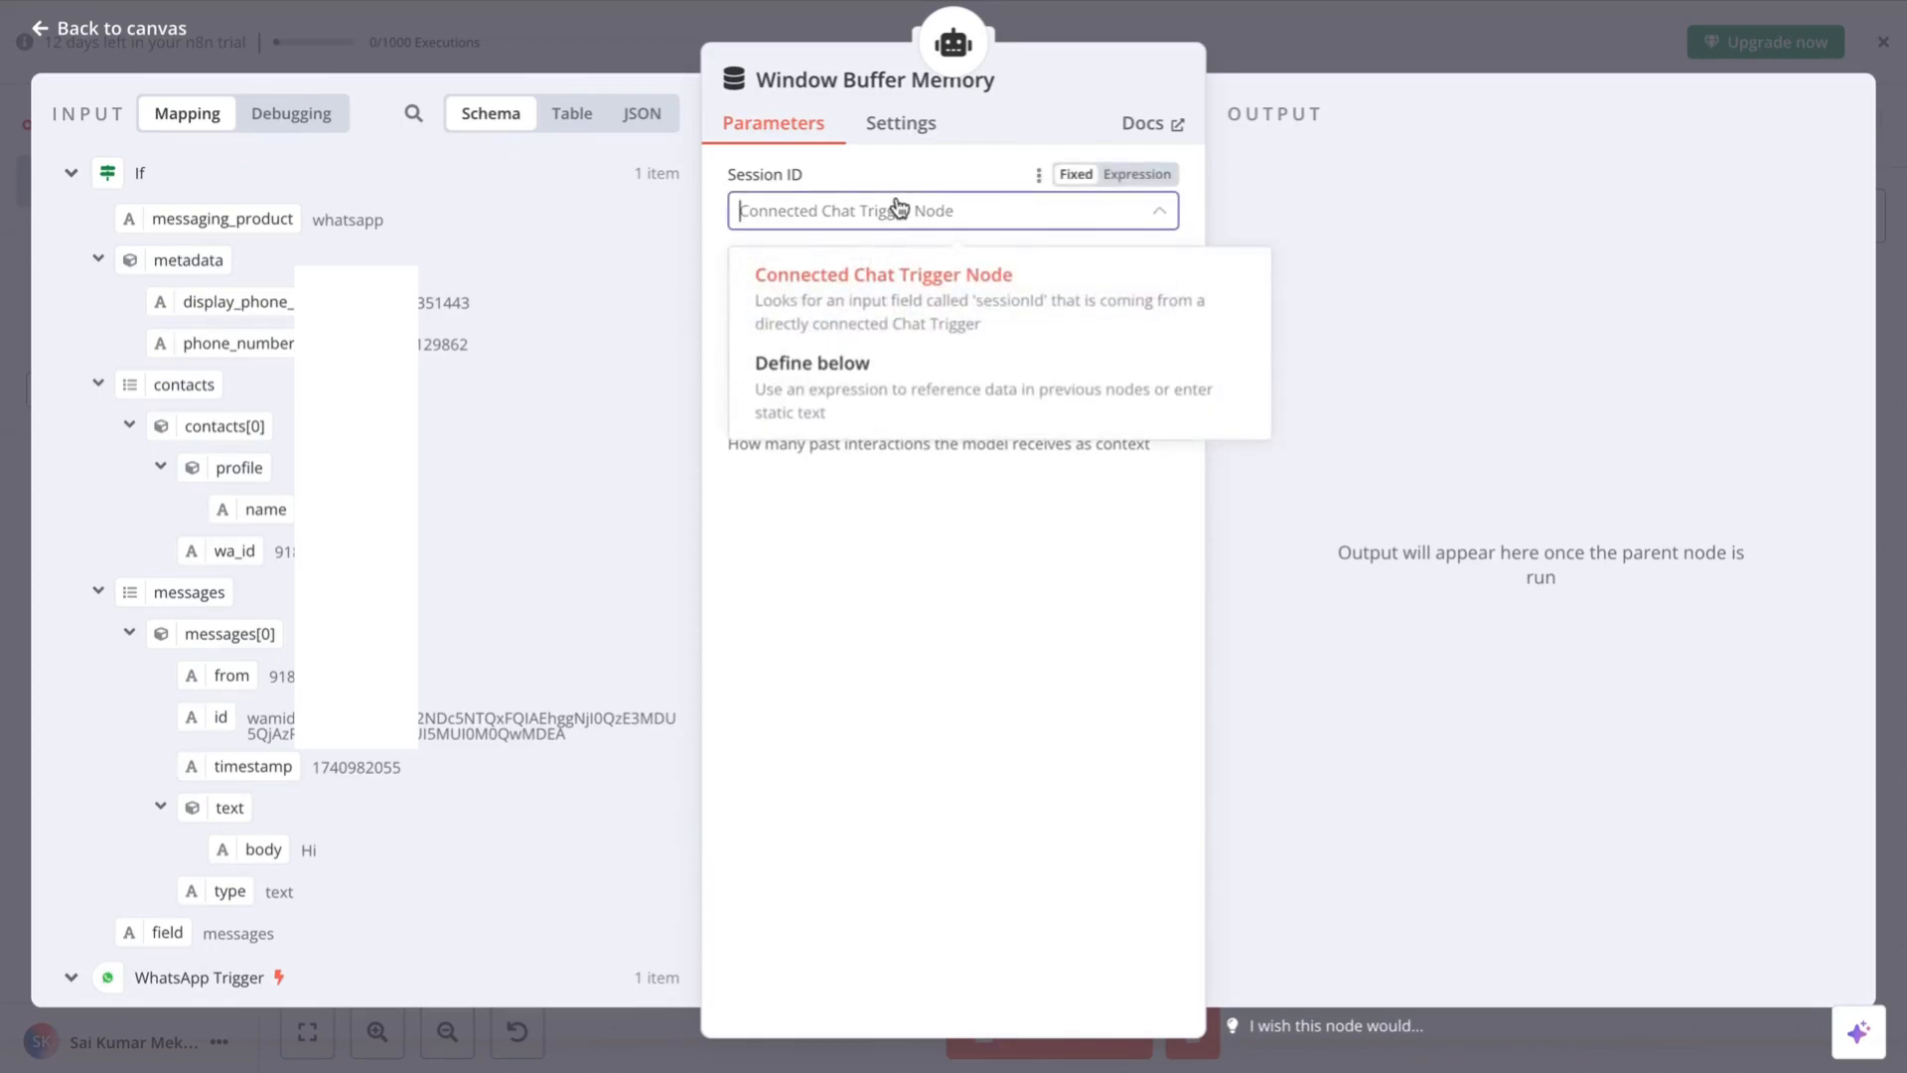
left_click(822, 387)
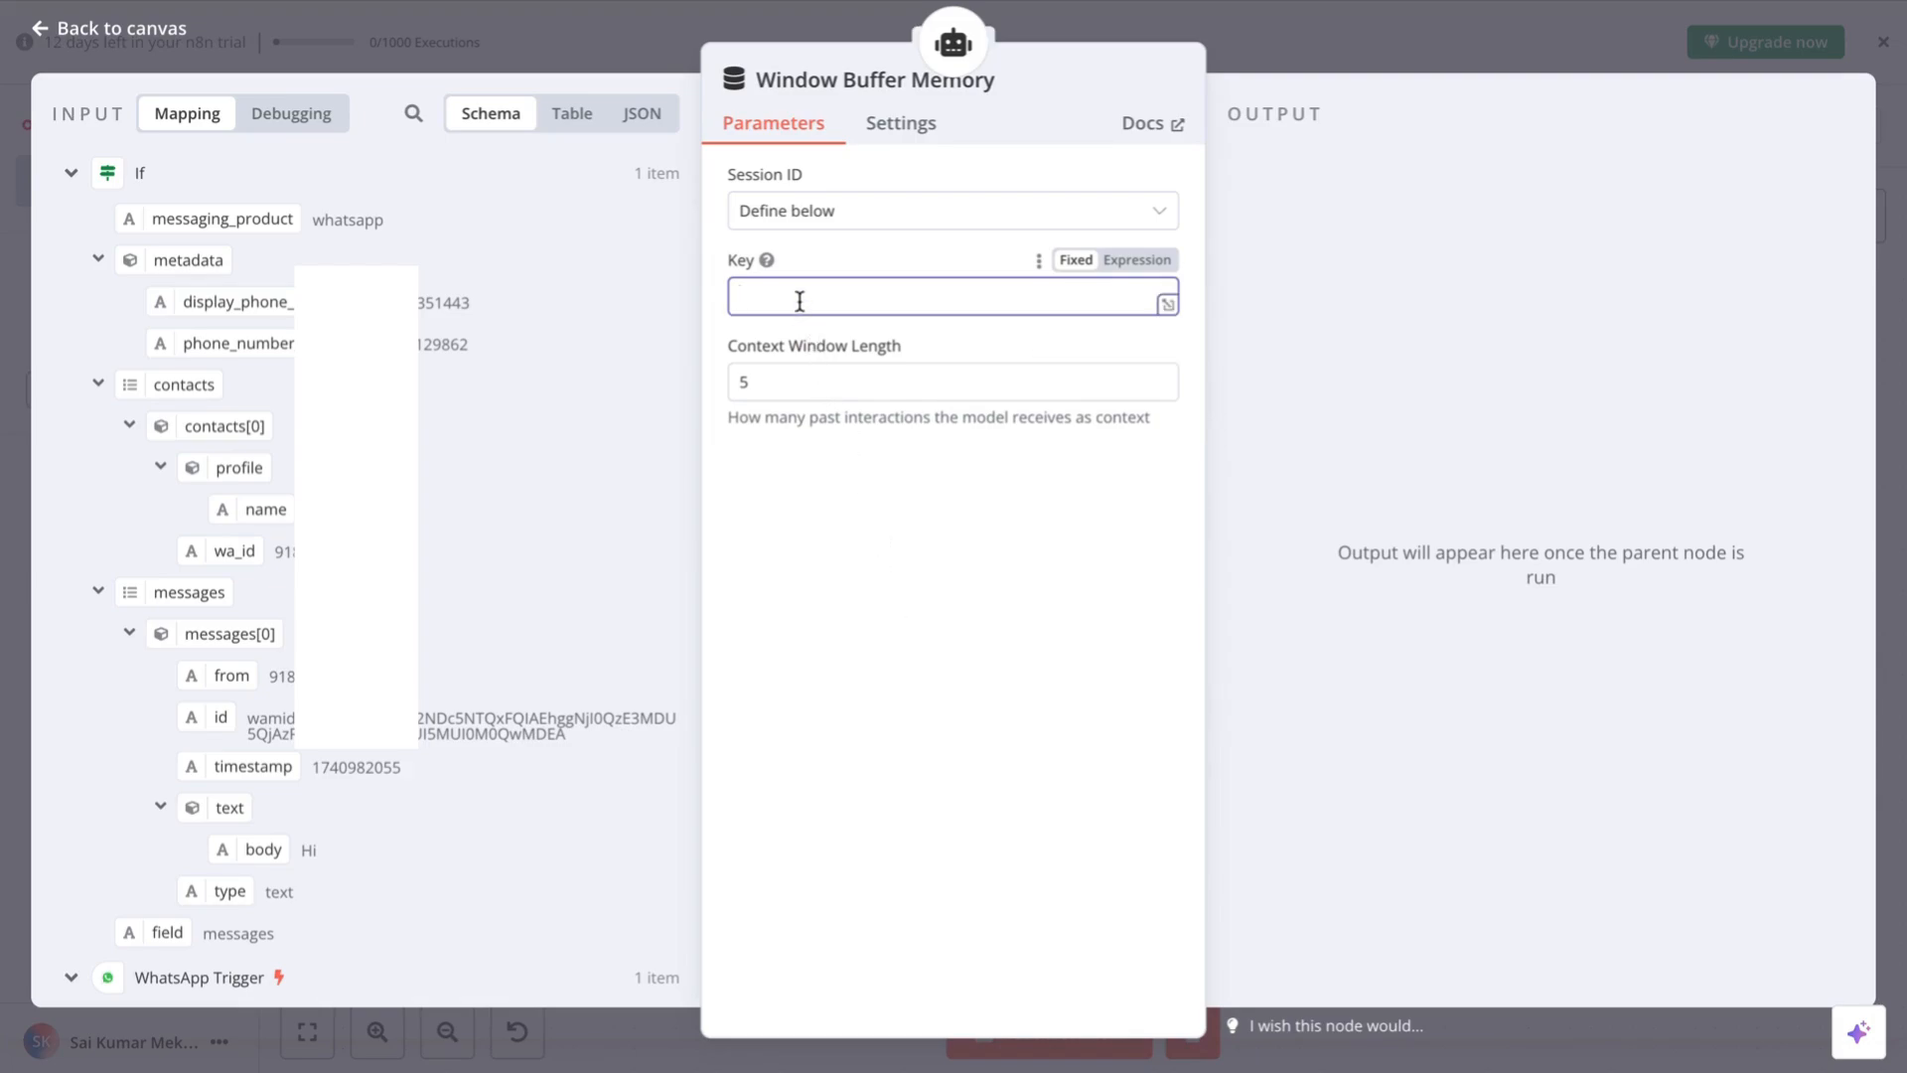
scroll(449, 751, "down", 5)
scroll(449, 751, "up", 5)
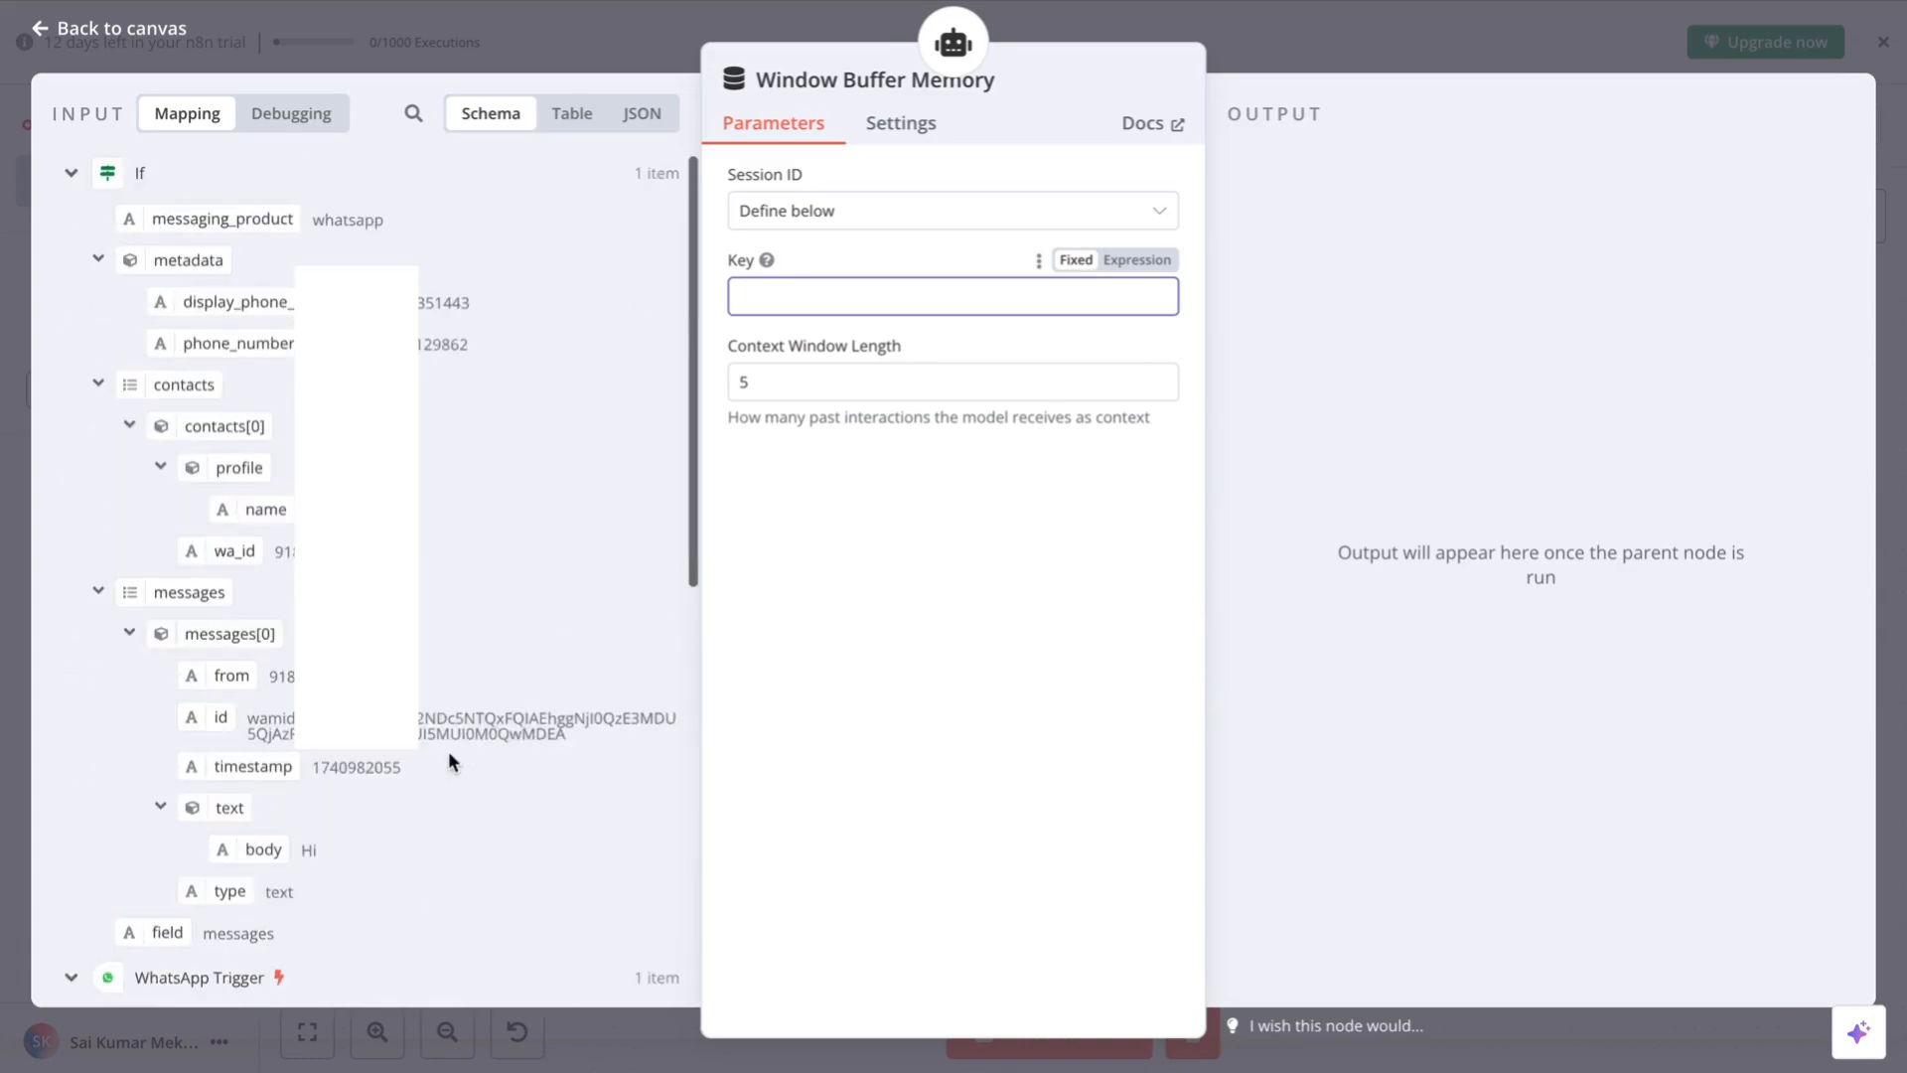
scroll(449, 751, "down", 3)
scroll(449, 751, "up", 3)
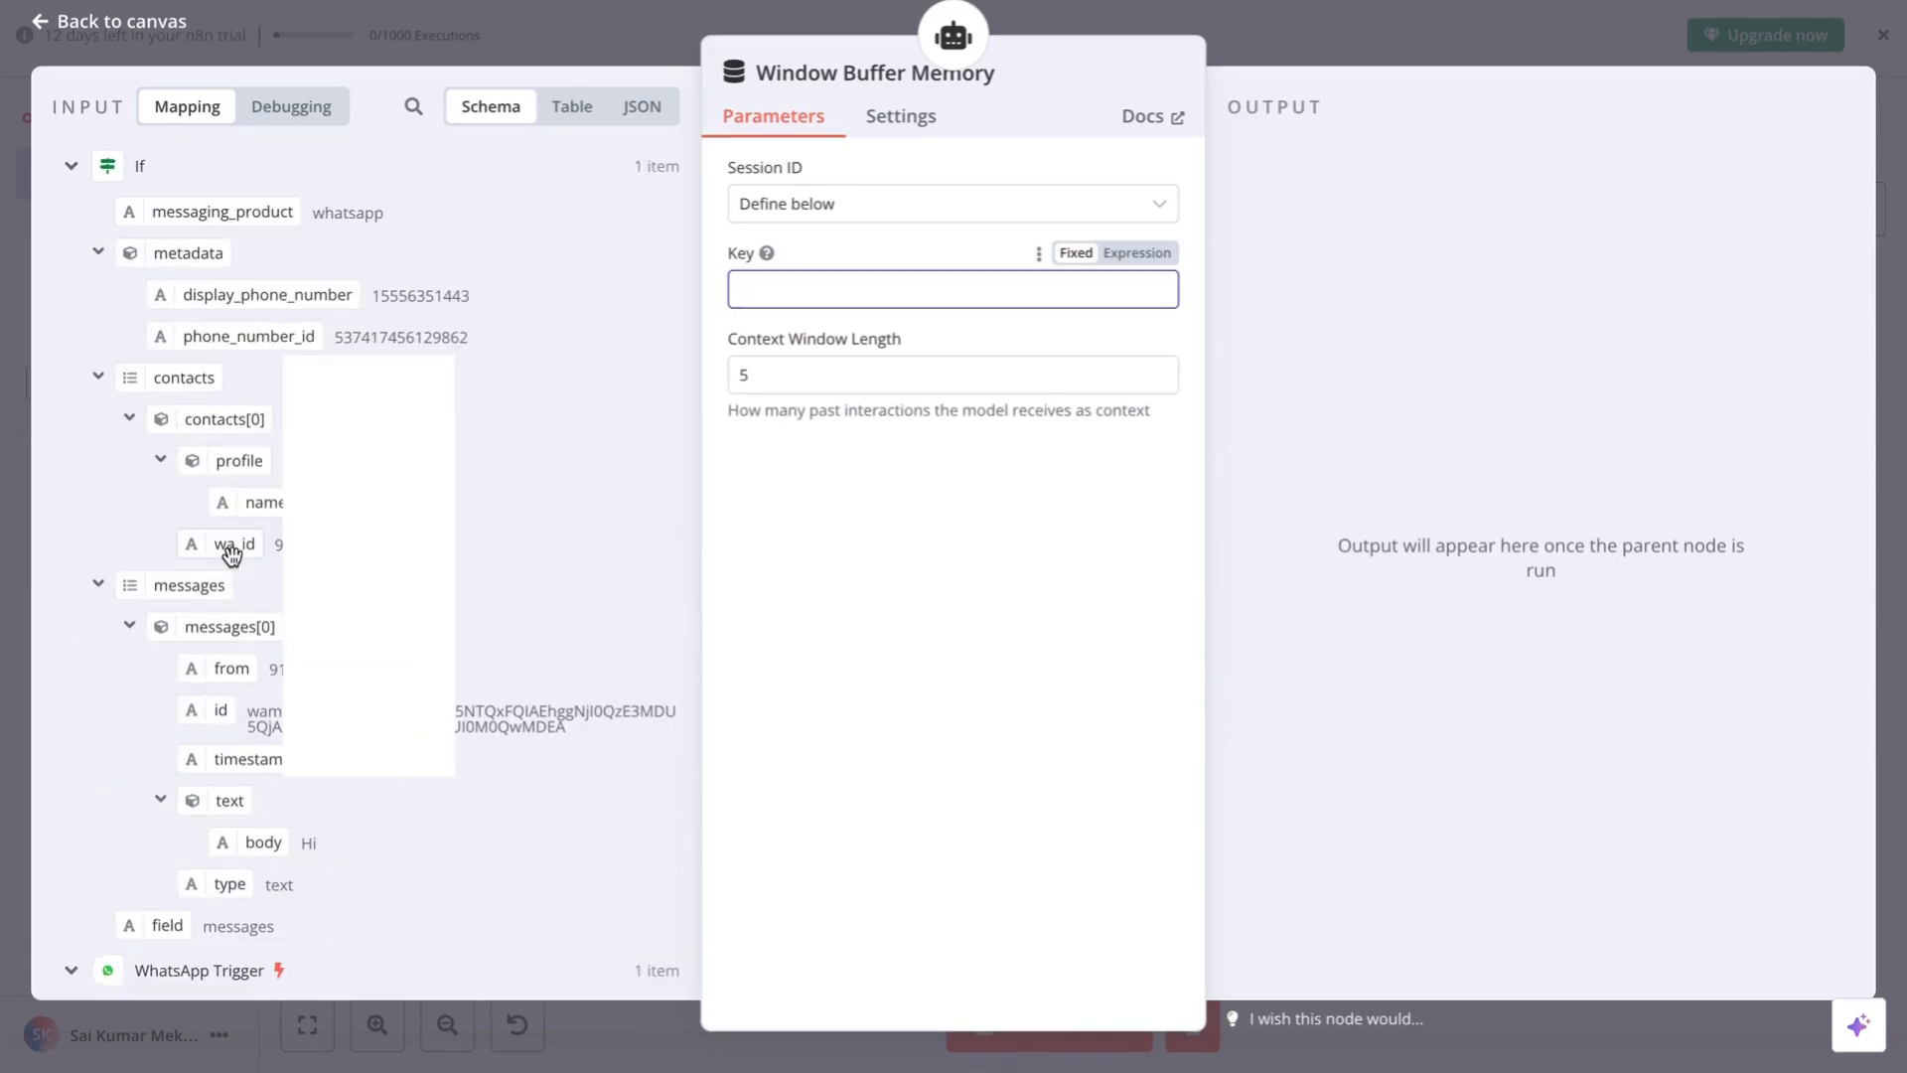
left_click_drag(232, 553, 843, 299)
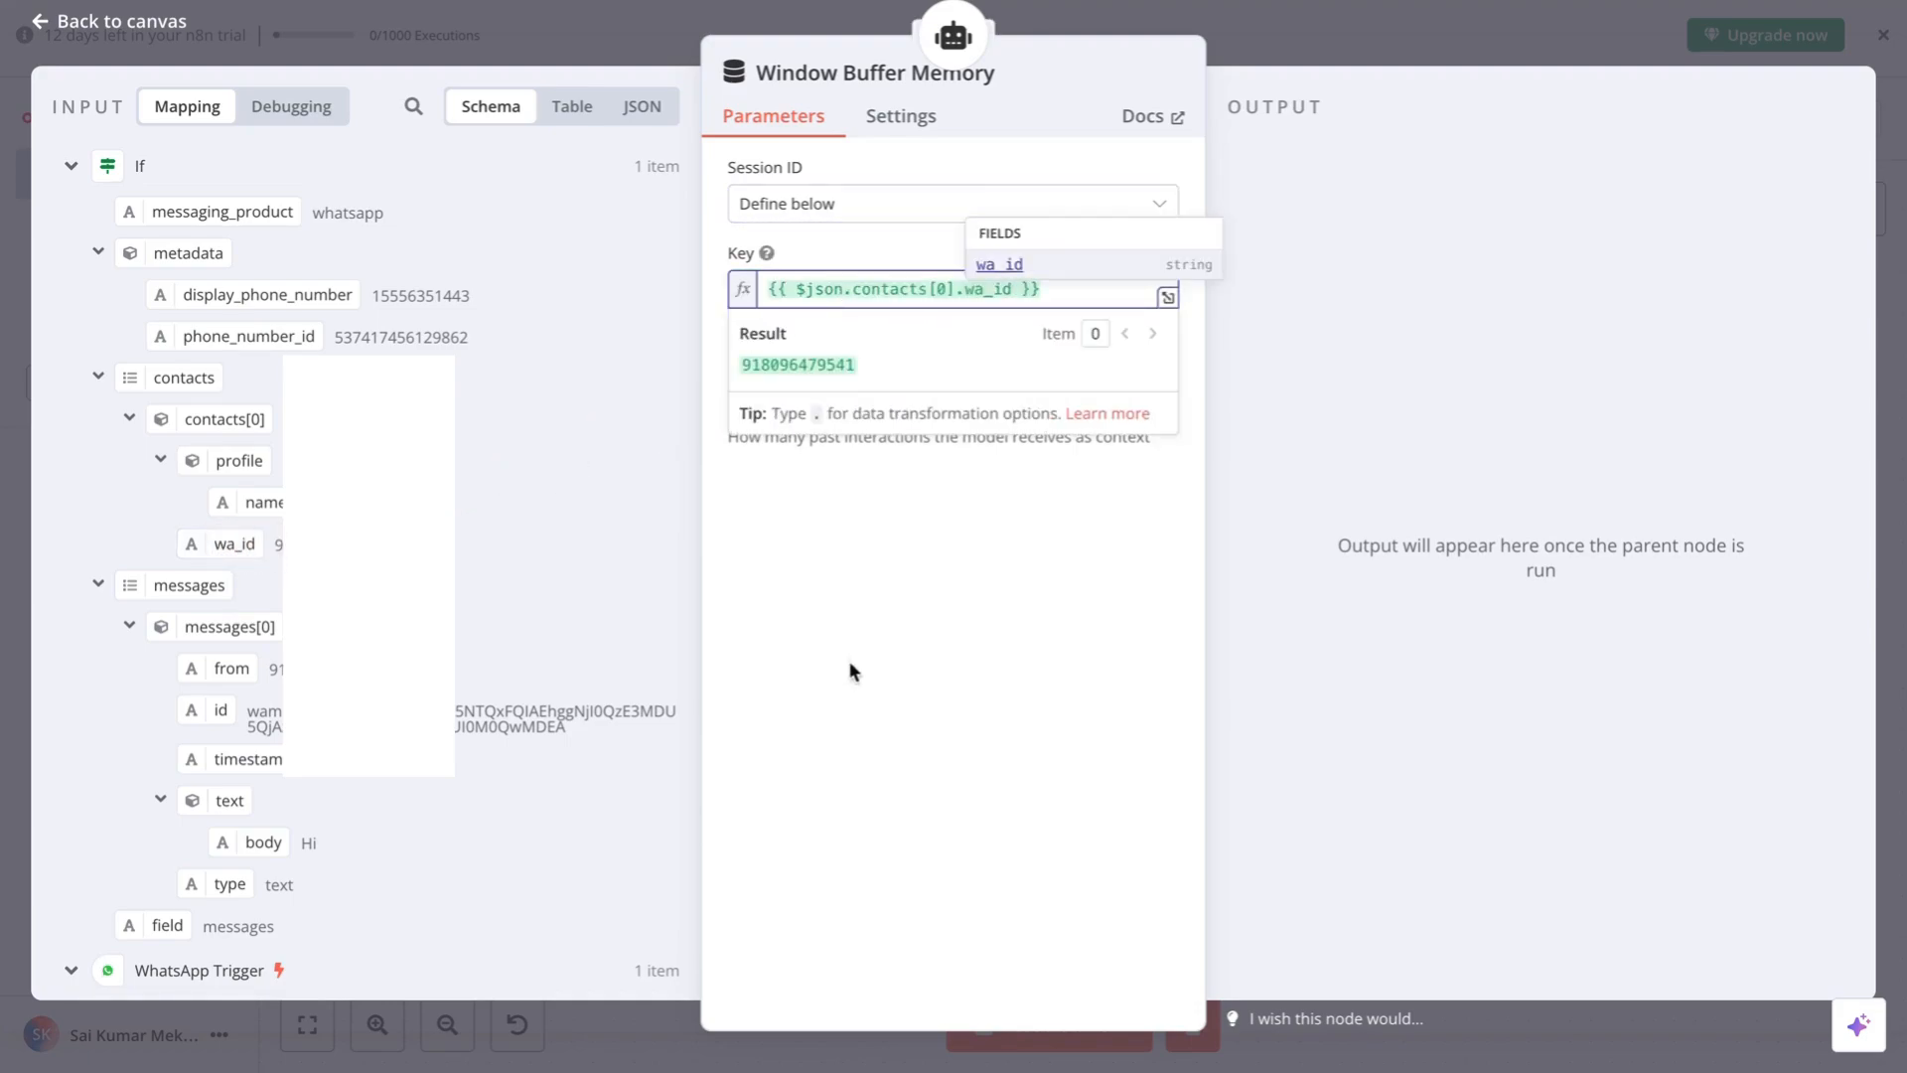
left_click(862, 583)
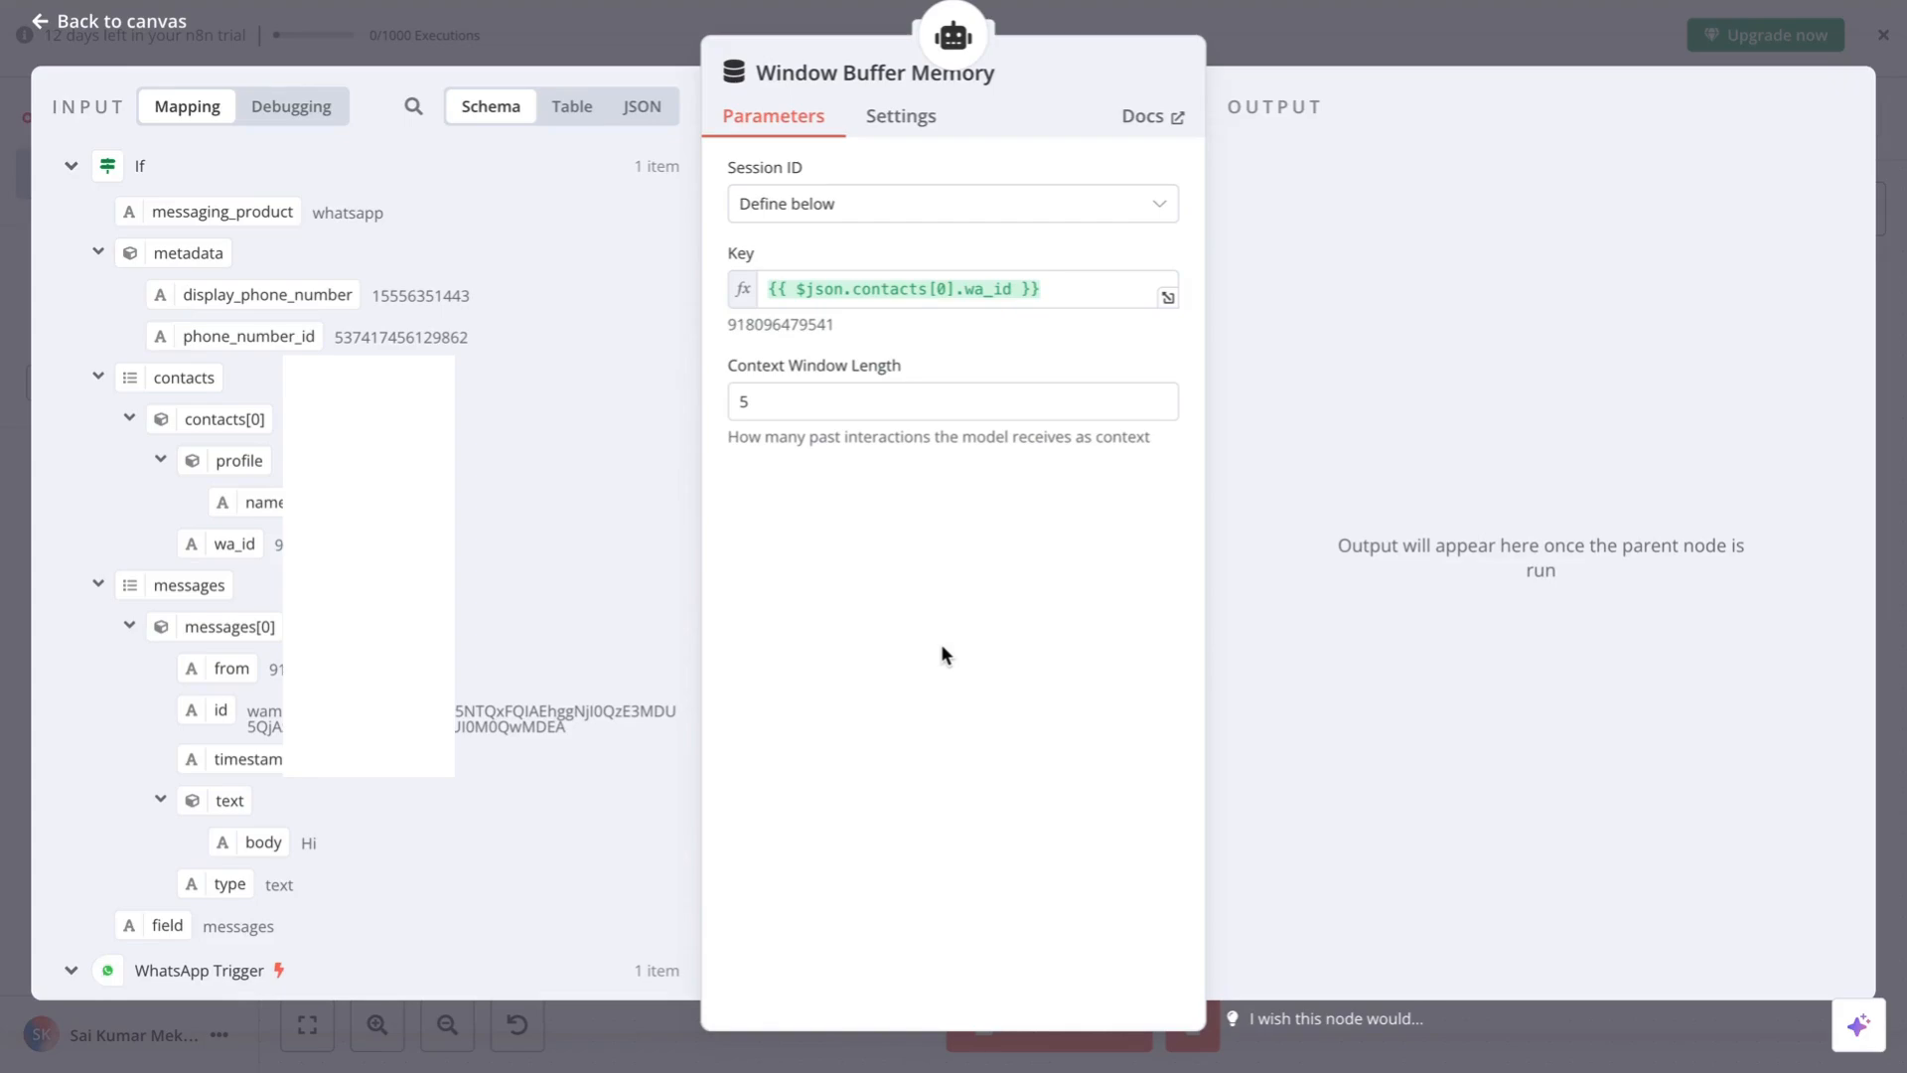
left_click(112, 30)
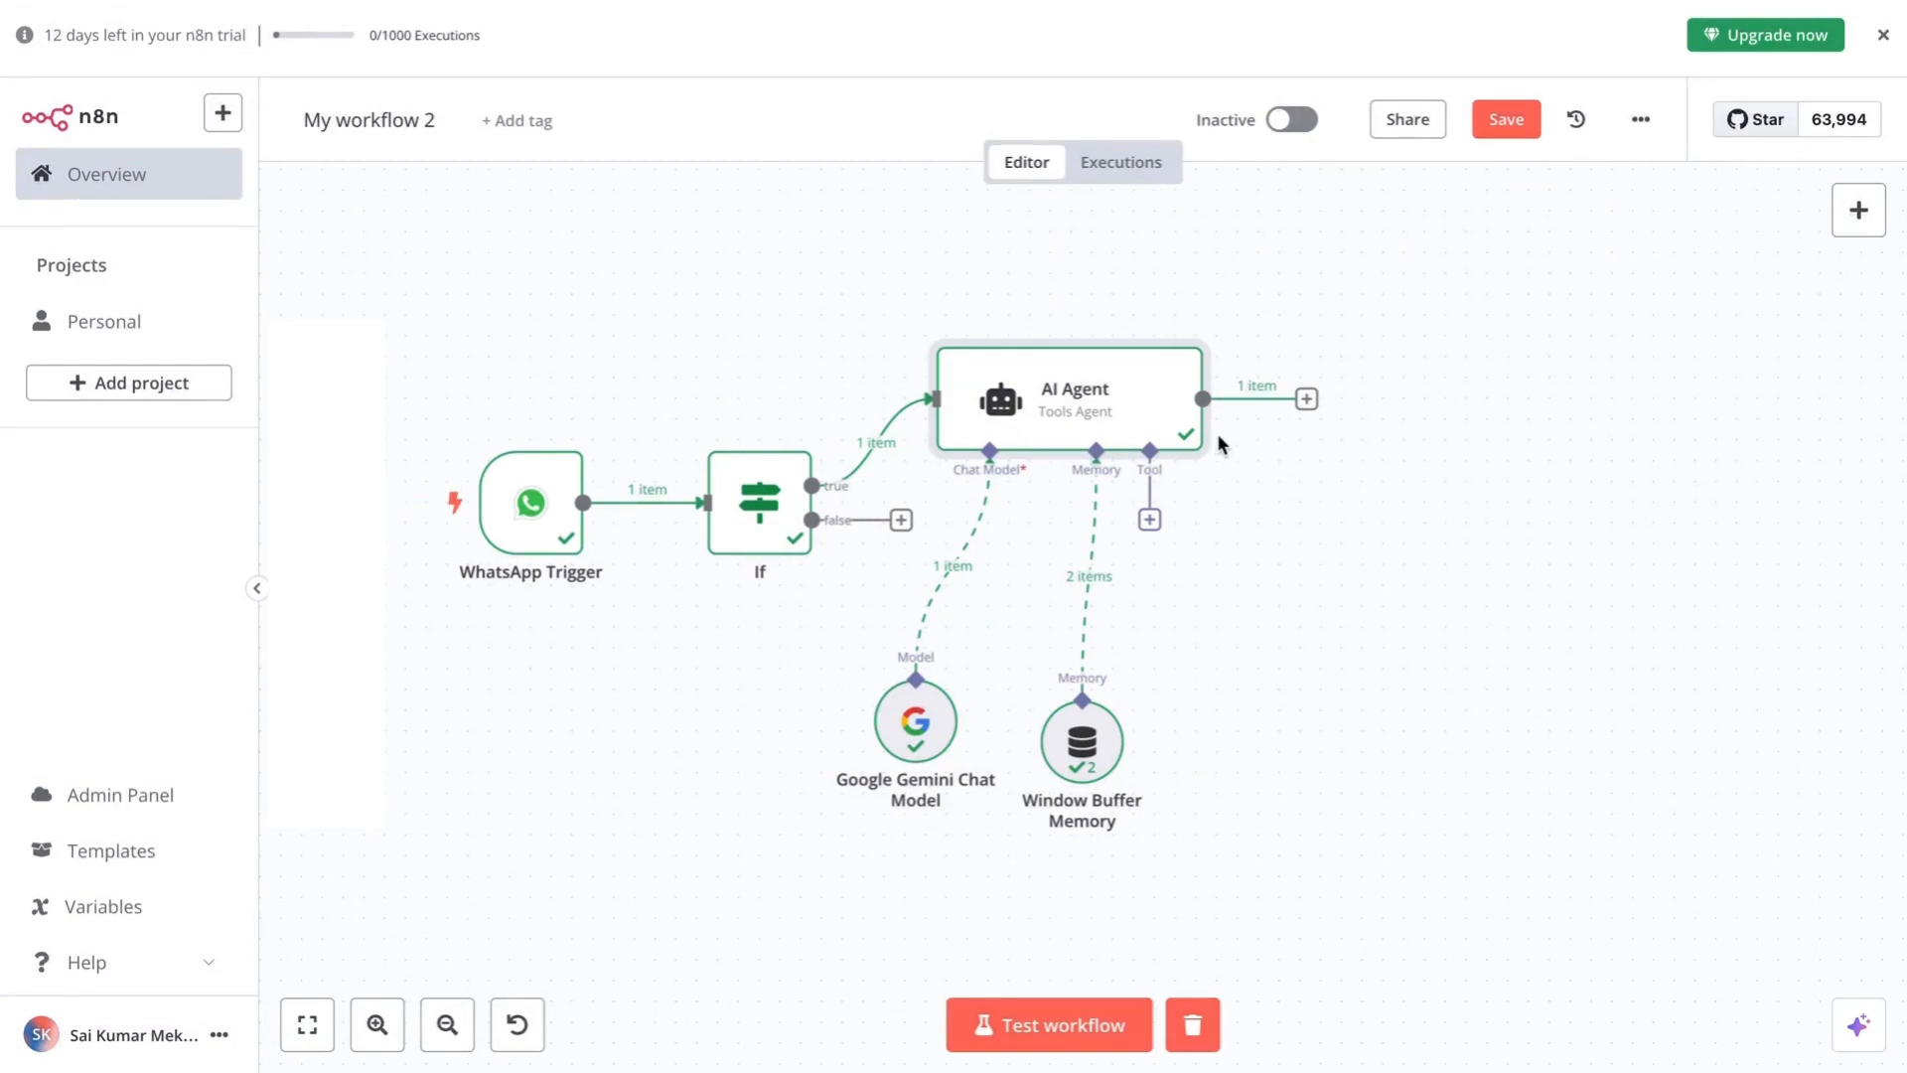
- Pan over to the AI Agent and open the node picker on its output
scroll(1386, 754, "up", 1)
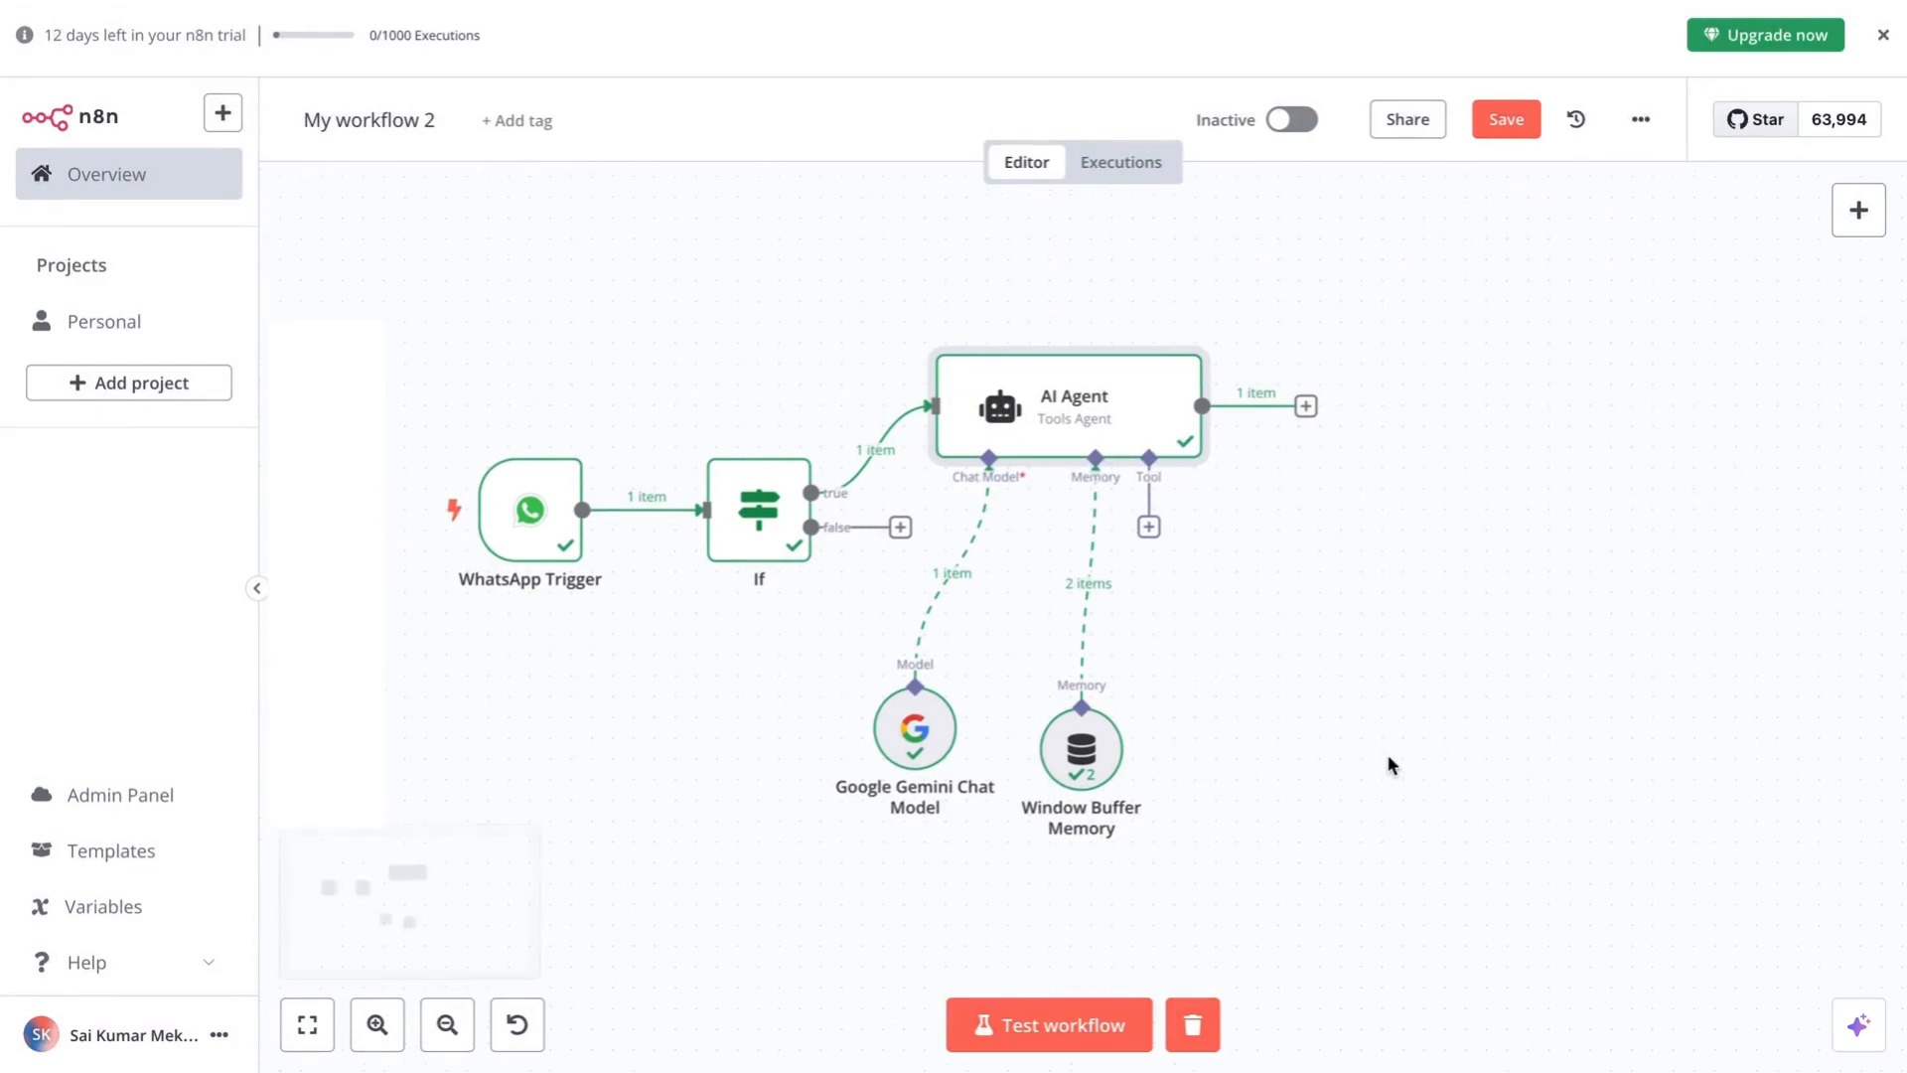
scroll(1328, 732, "right", 2)
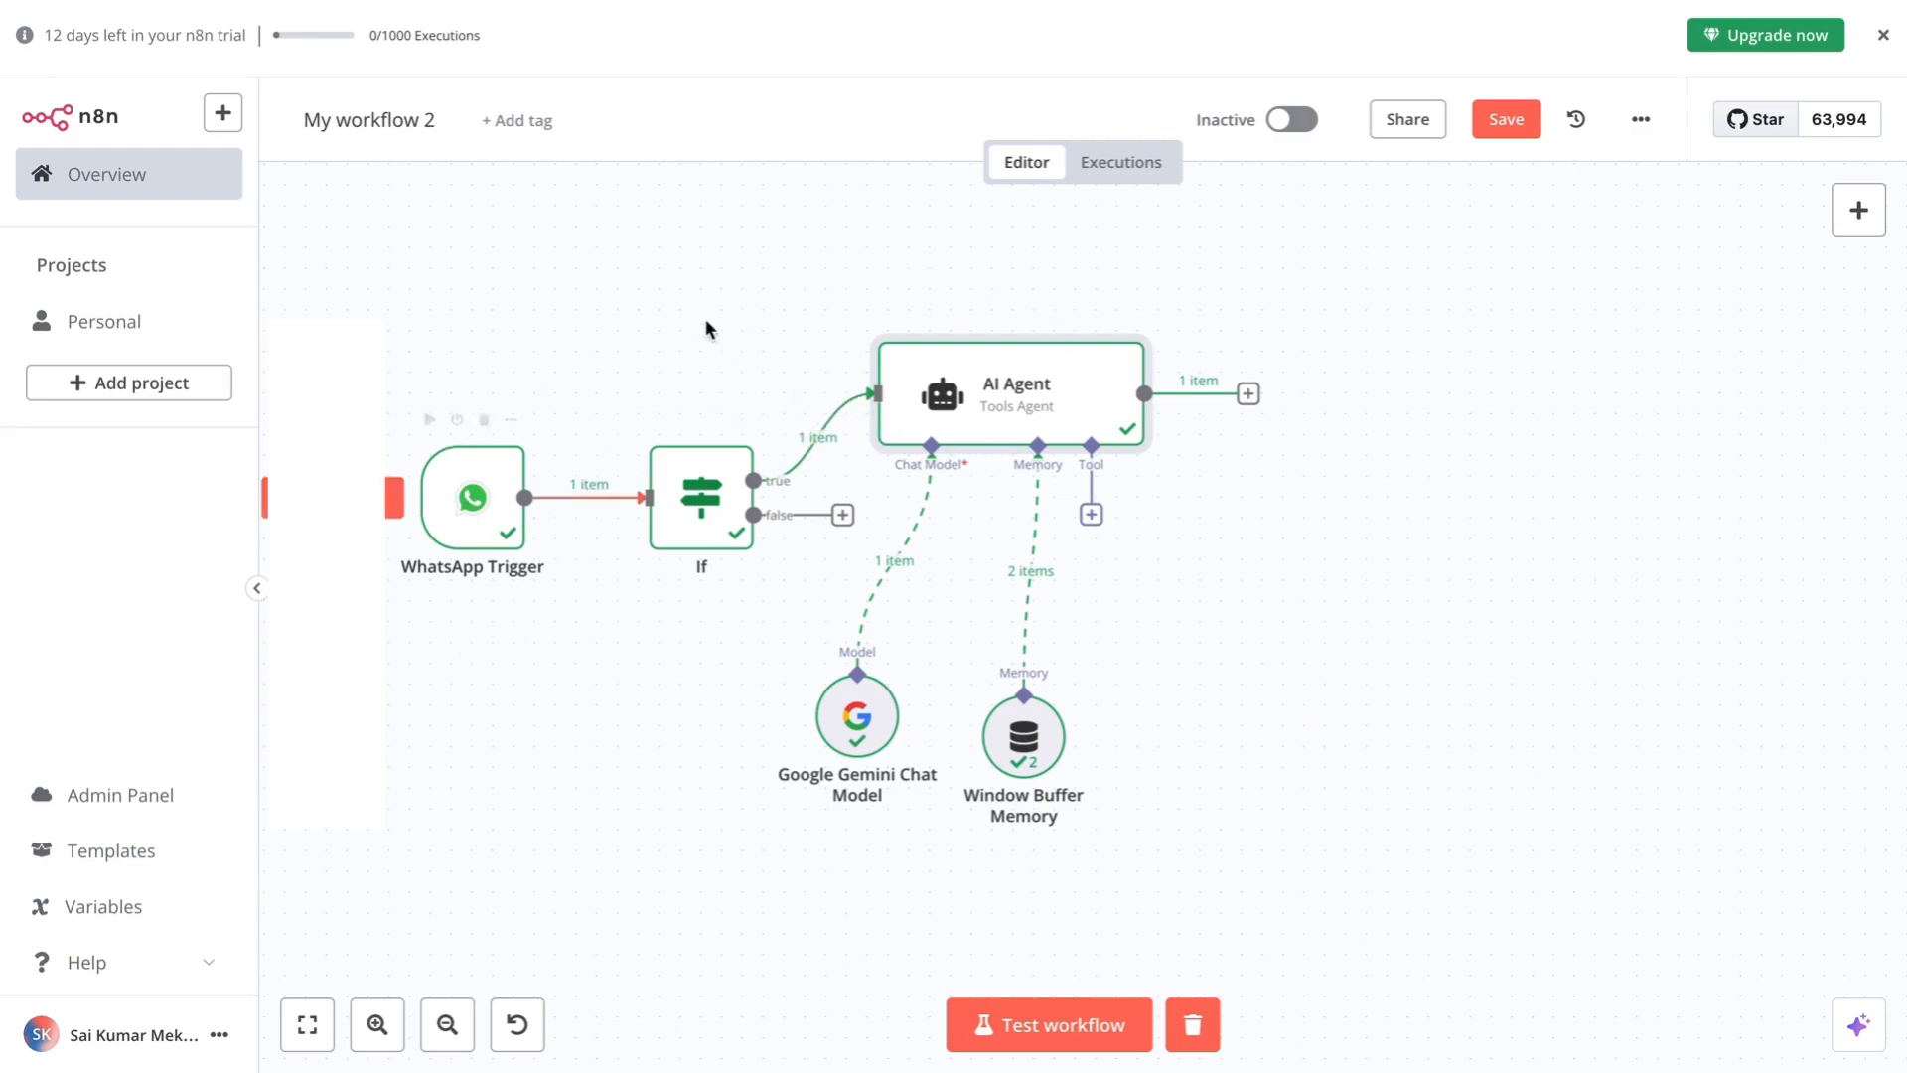
scroll(1286, 451, "up", 1)
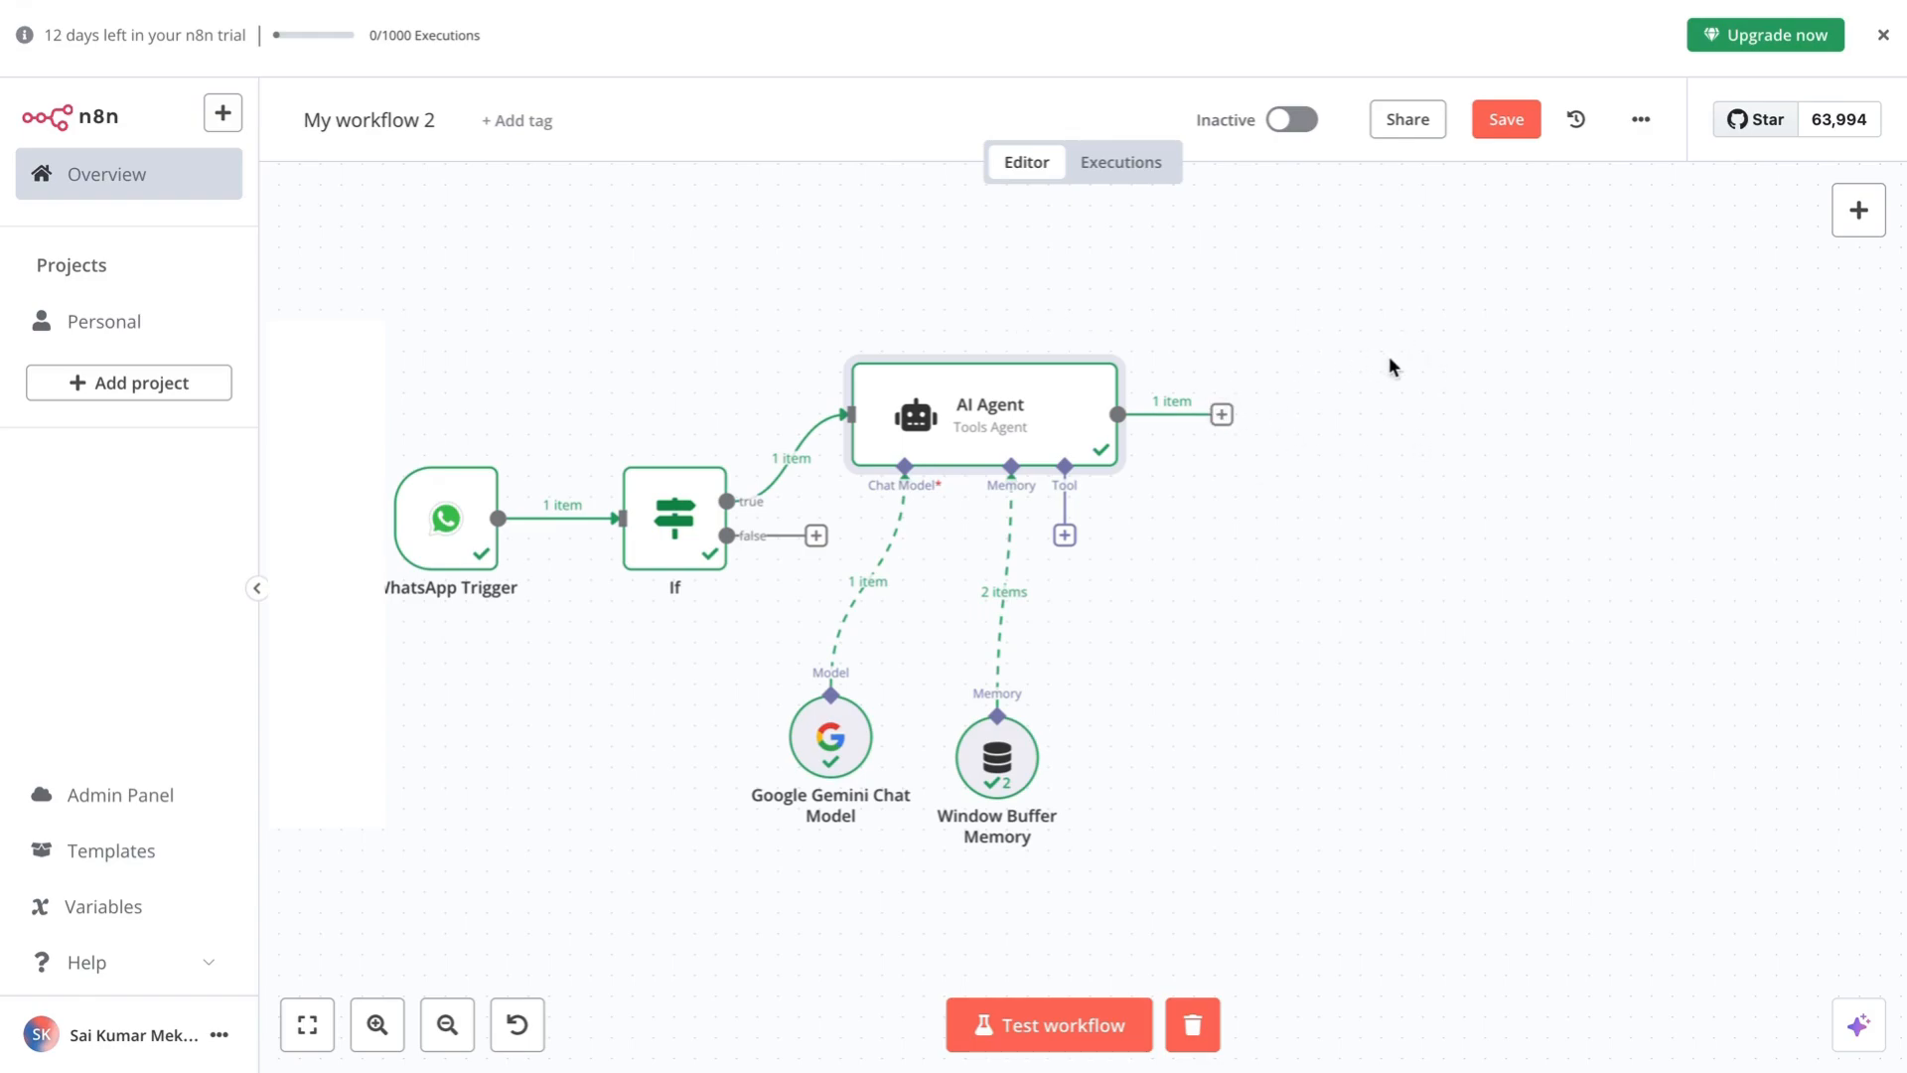
scroll(1341, 493, "right", 1)
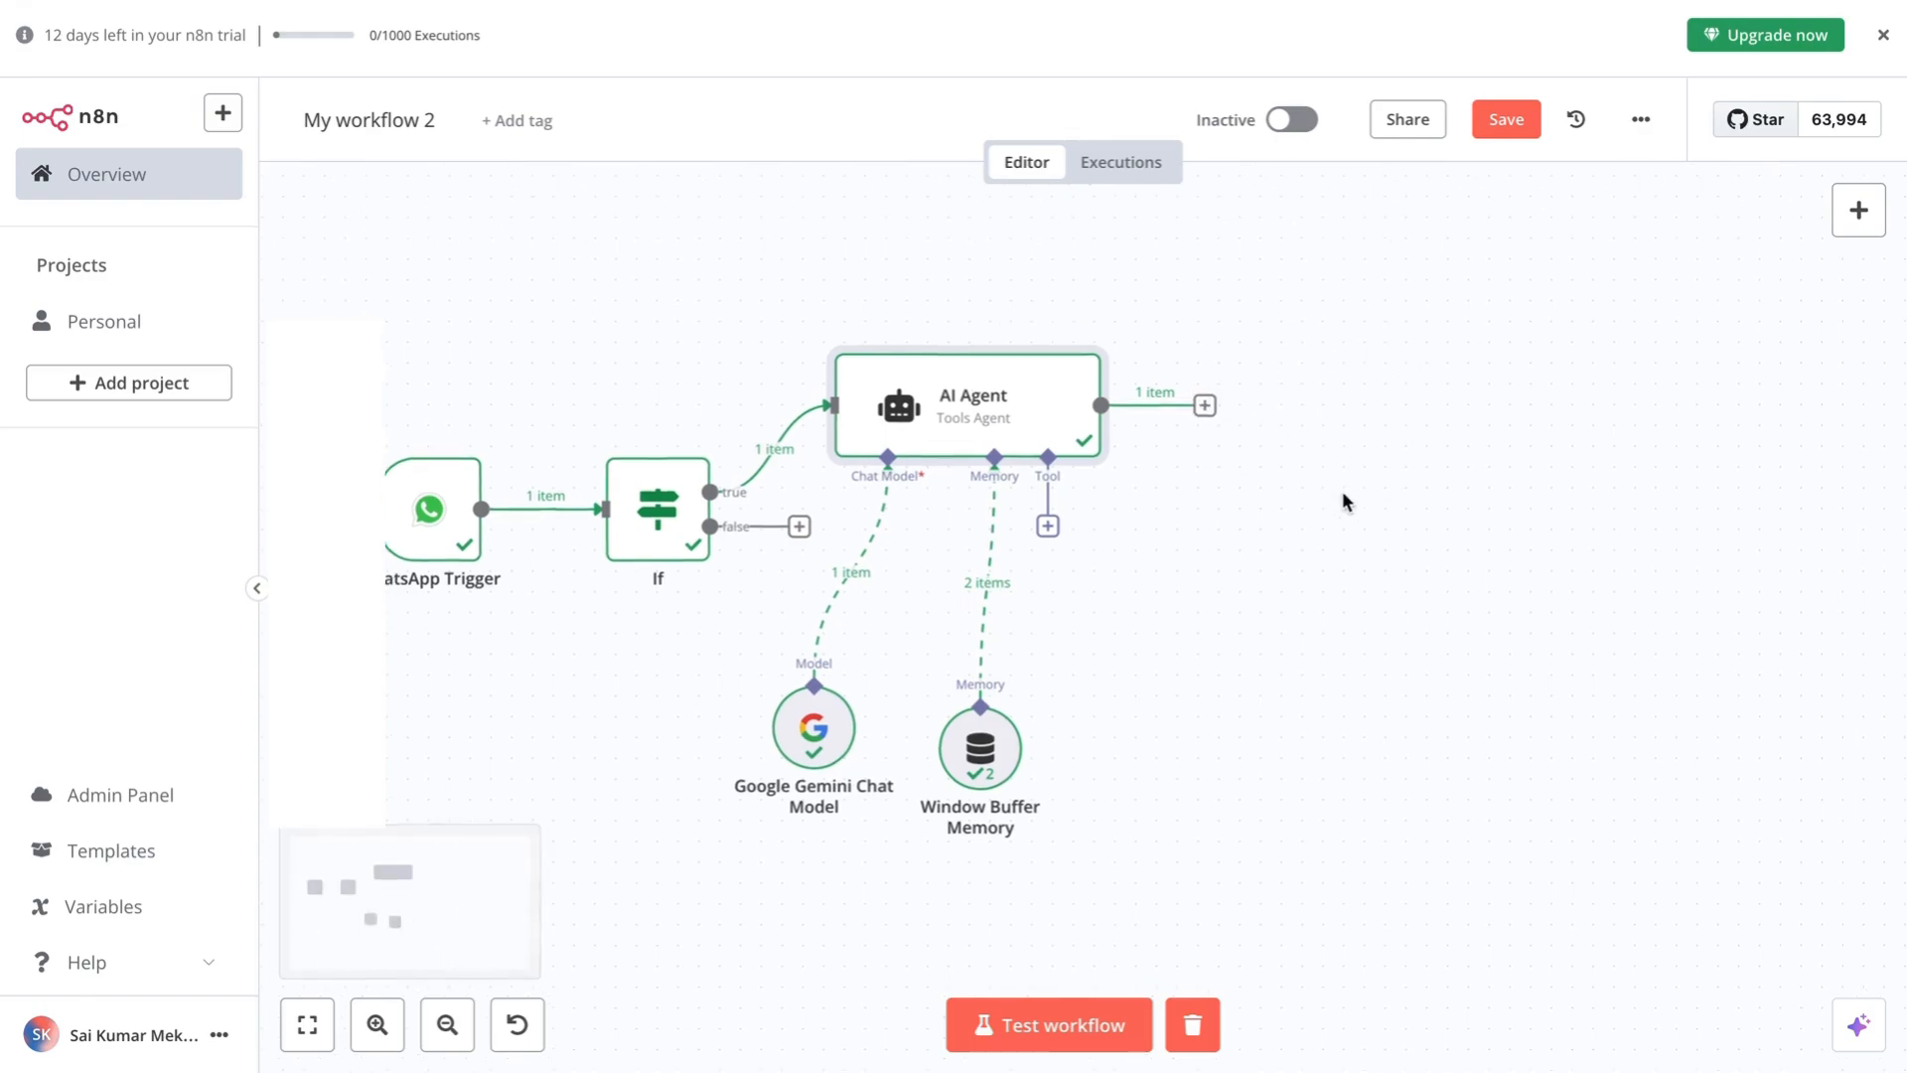
left_click(1205, 407)
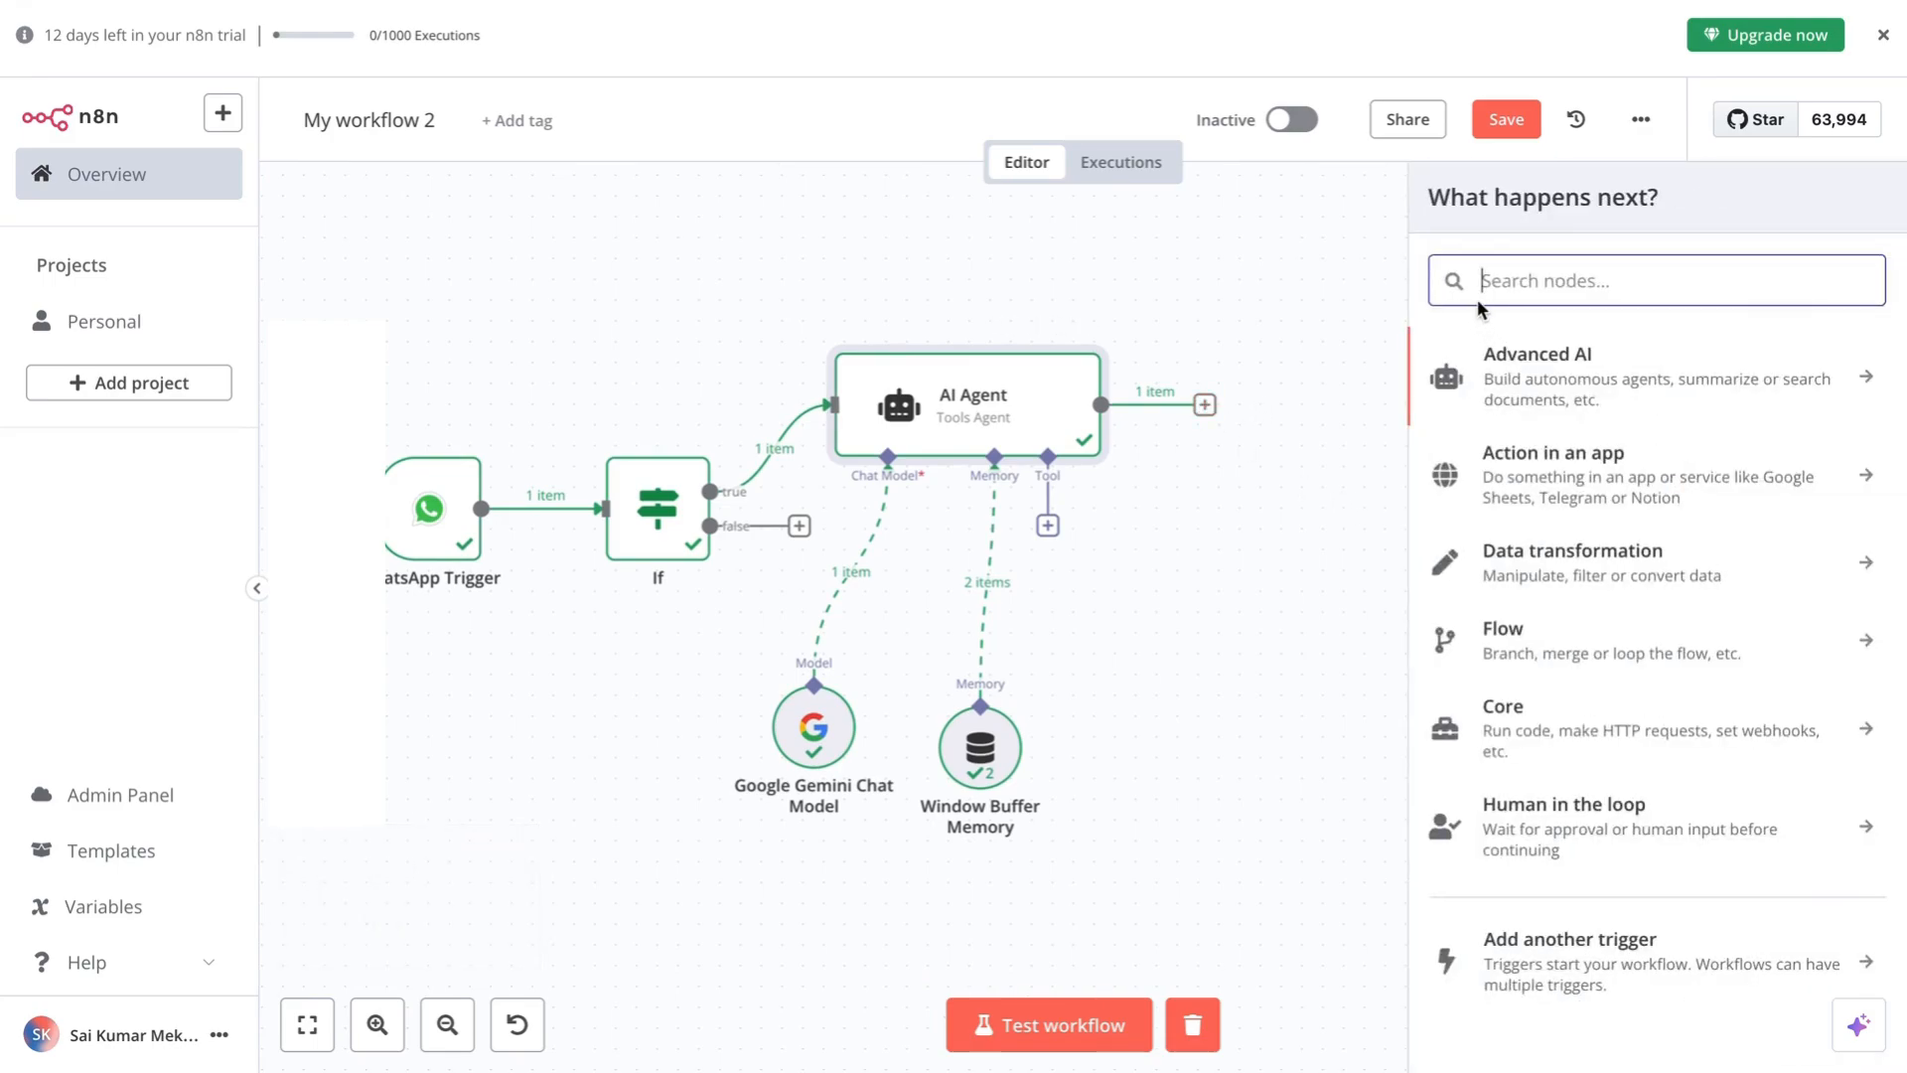
- Search 'whats' and add the WhatsApp Business Cloud Send message node
type("whats")
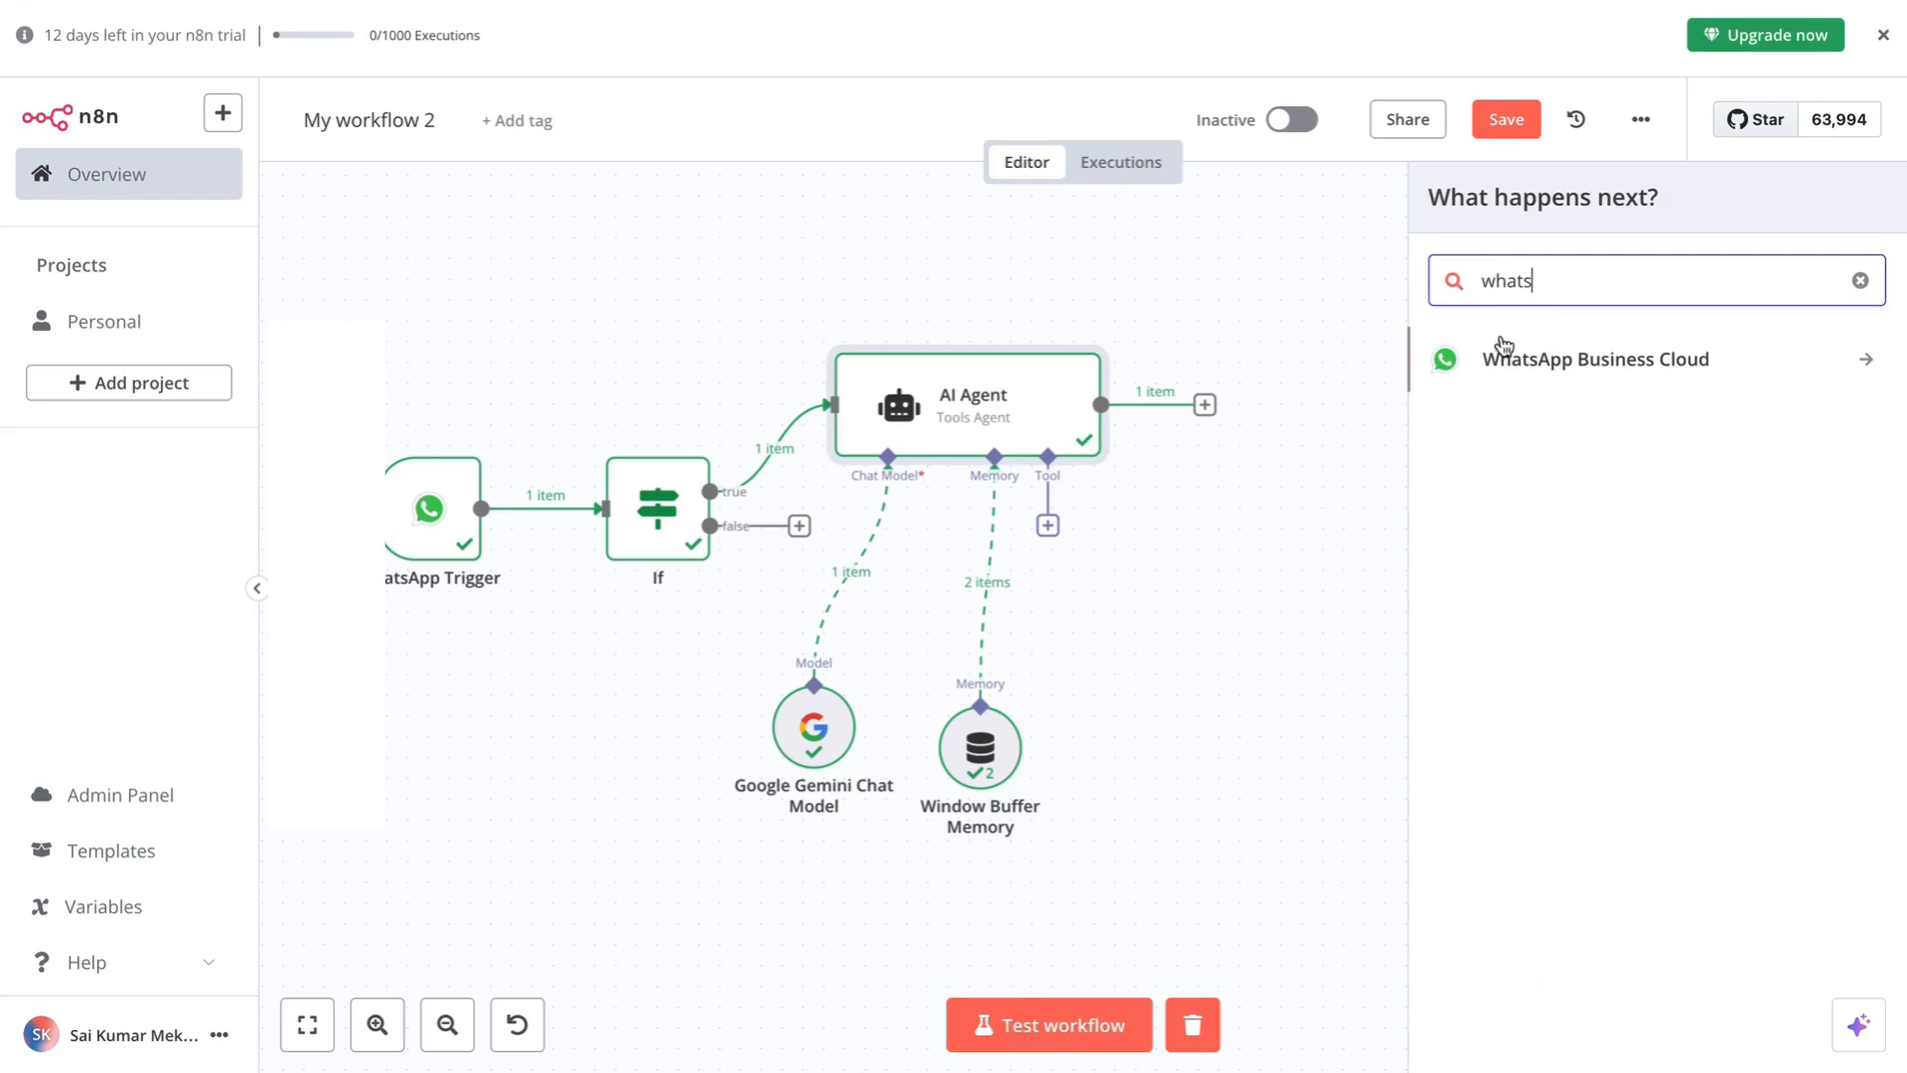
left_click(1524, 364)
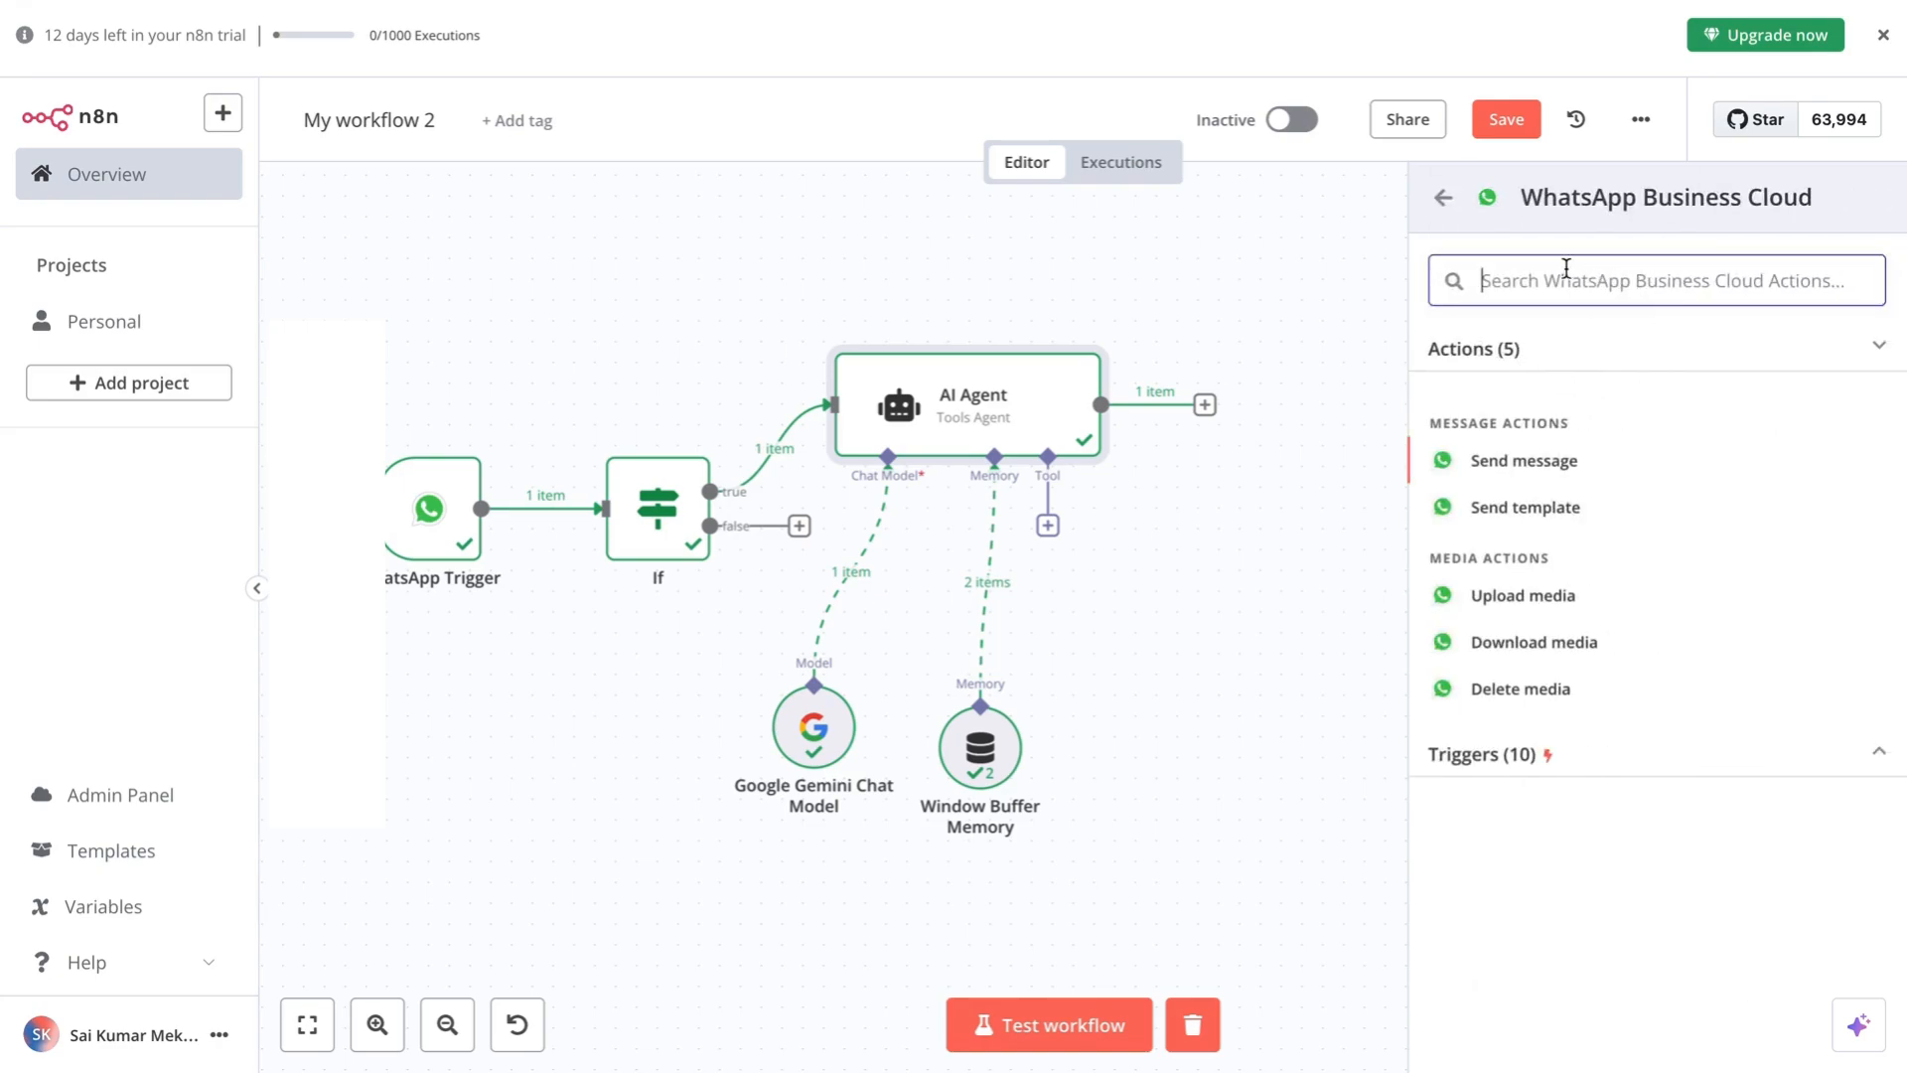
left_click(1523, 465)
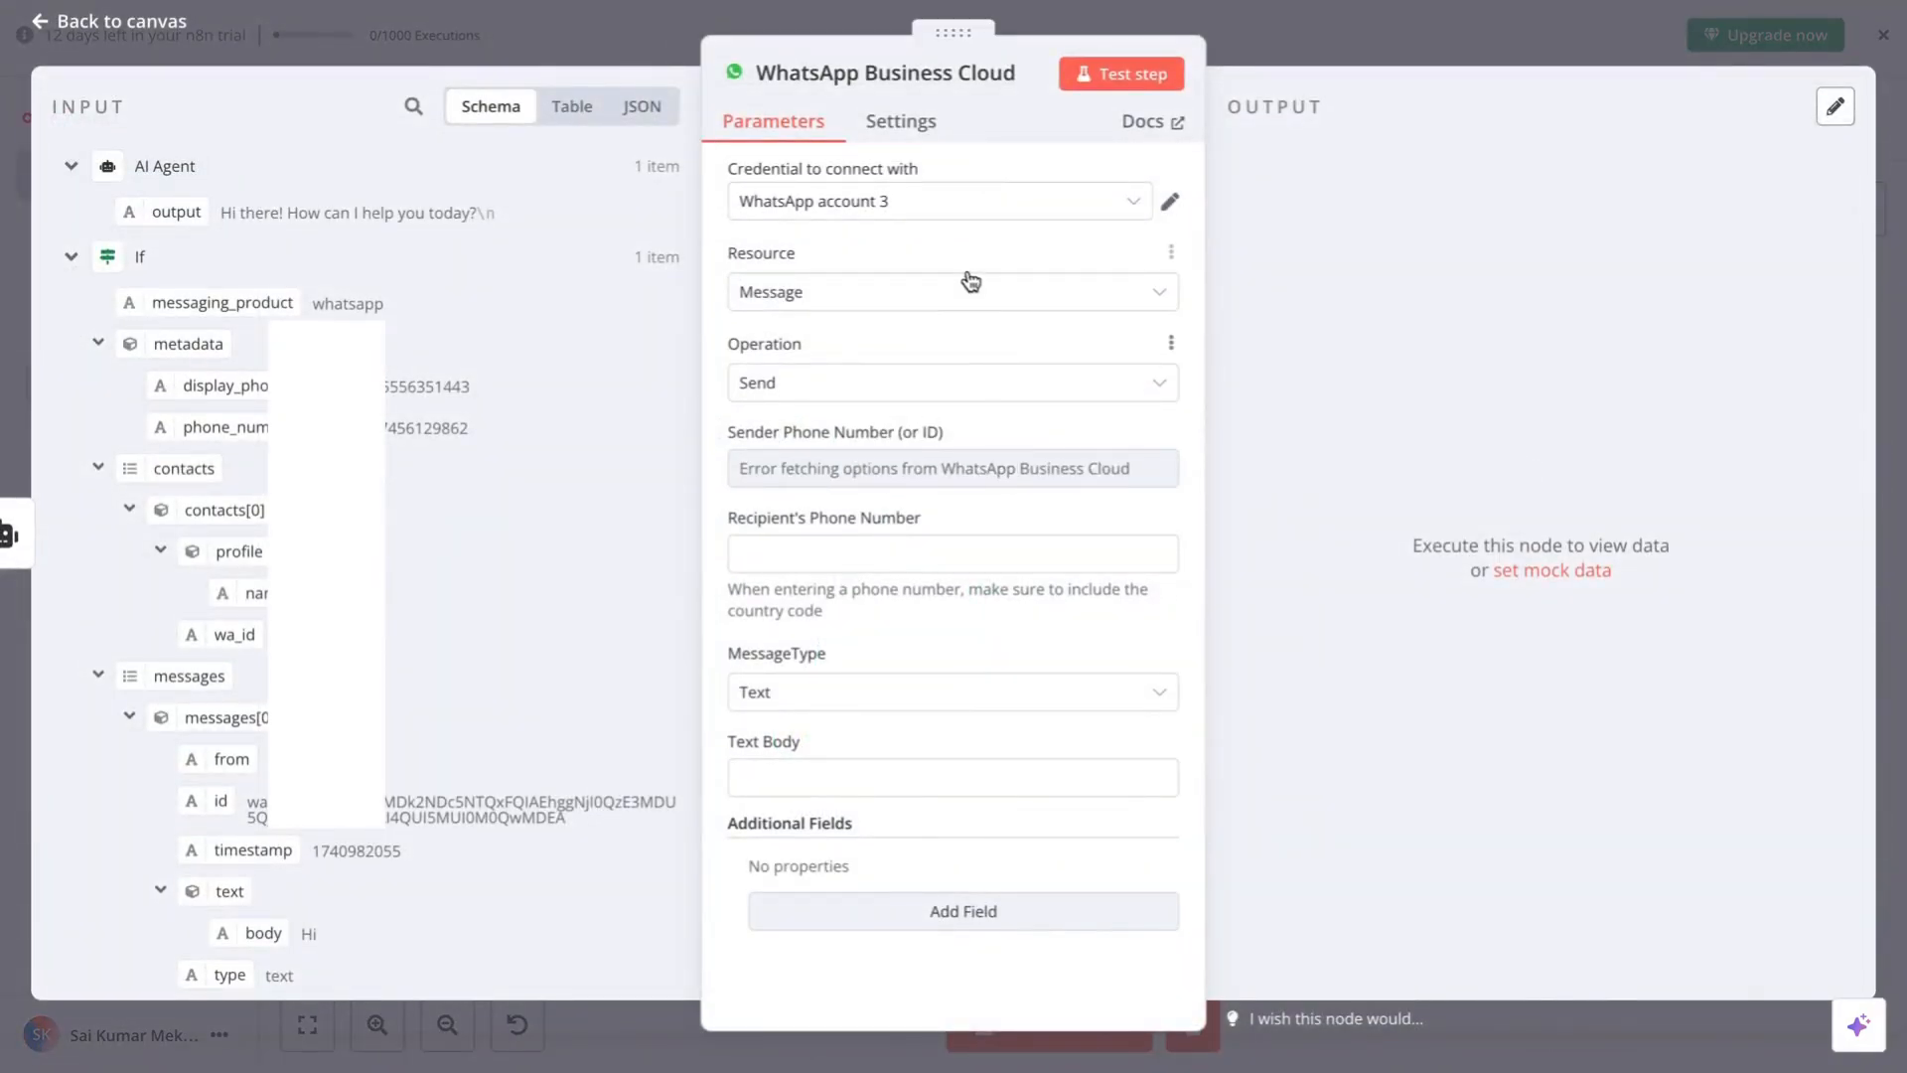
- From the 'Credential to connect with' list, start a new WhatsApp credential, 'WhatsApp account 4'
left_click(919, 207)
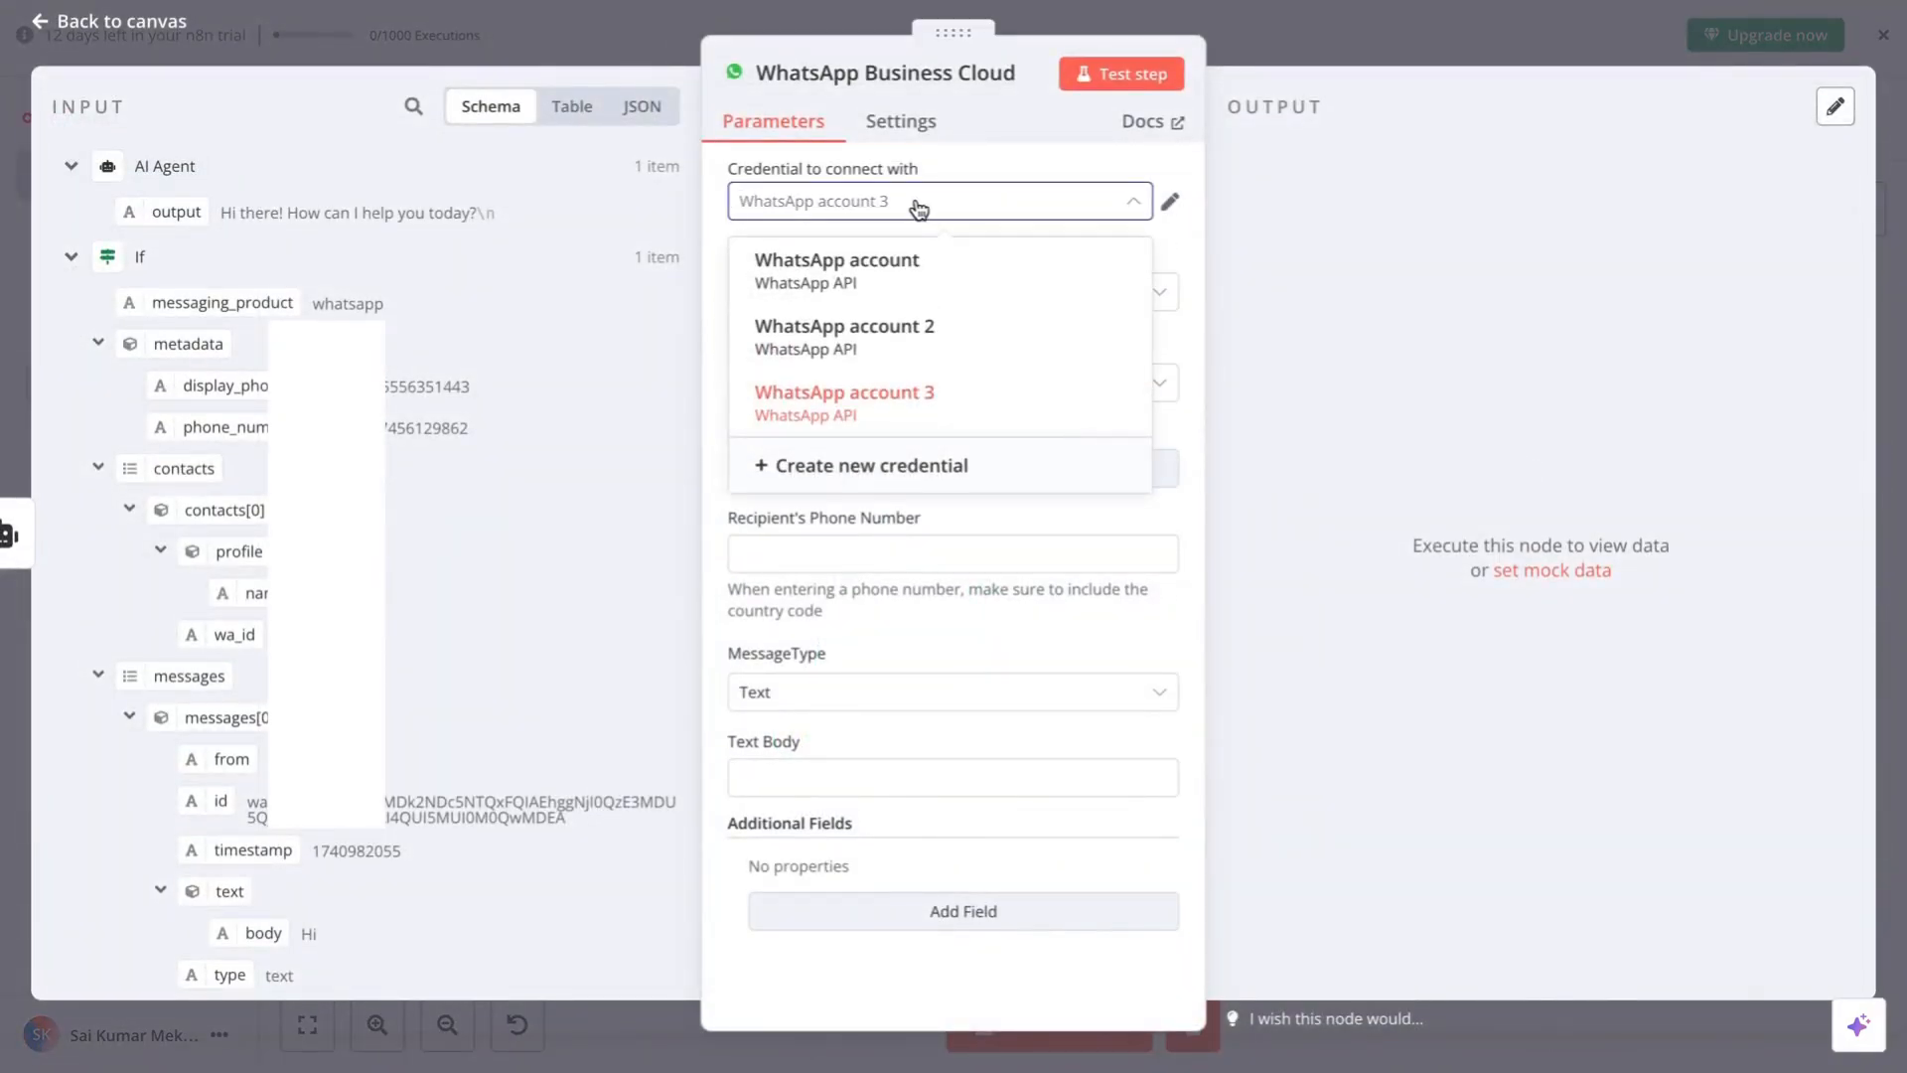
left_click(919, 206)
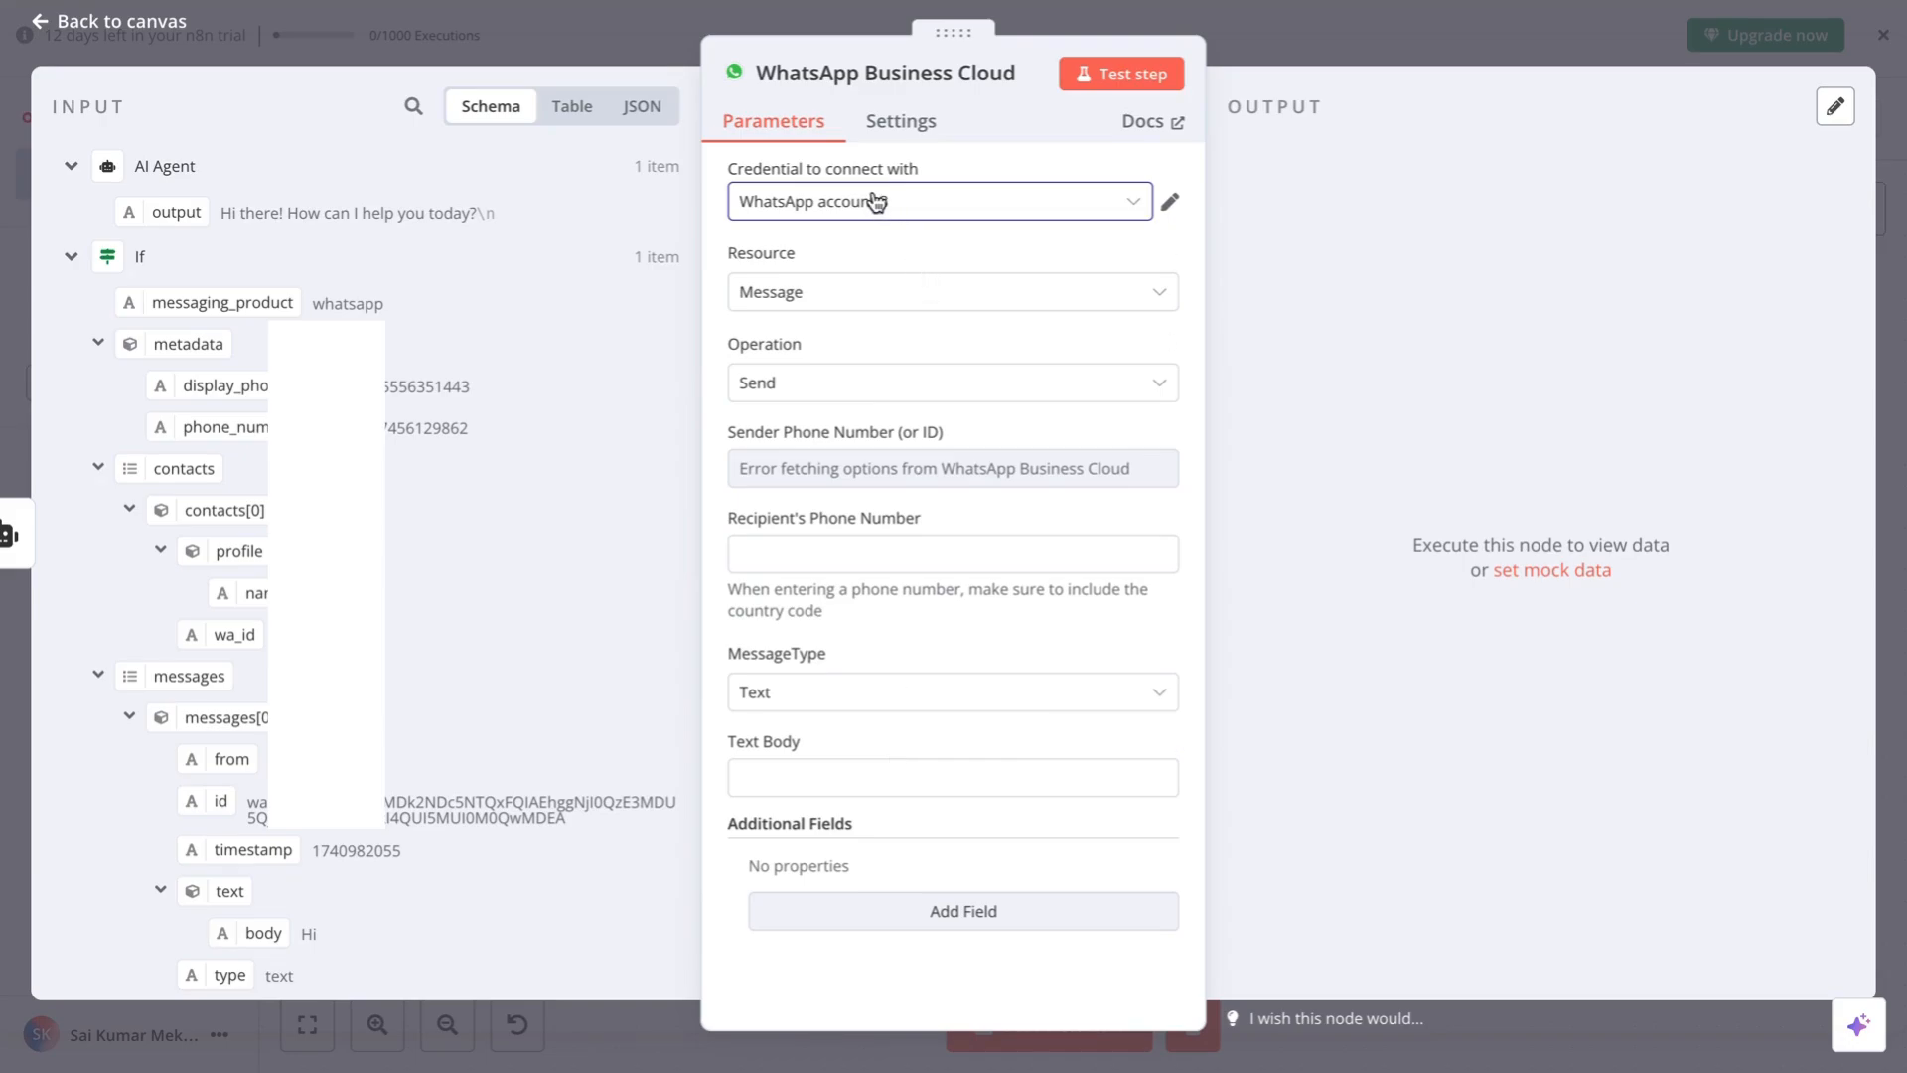
left_click(918, 204)
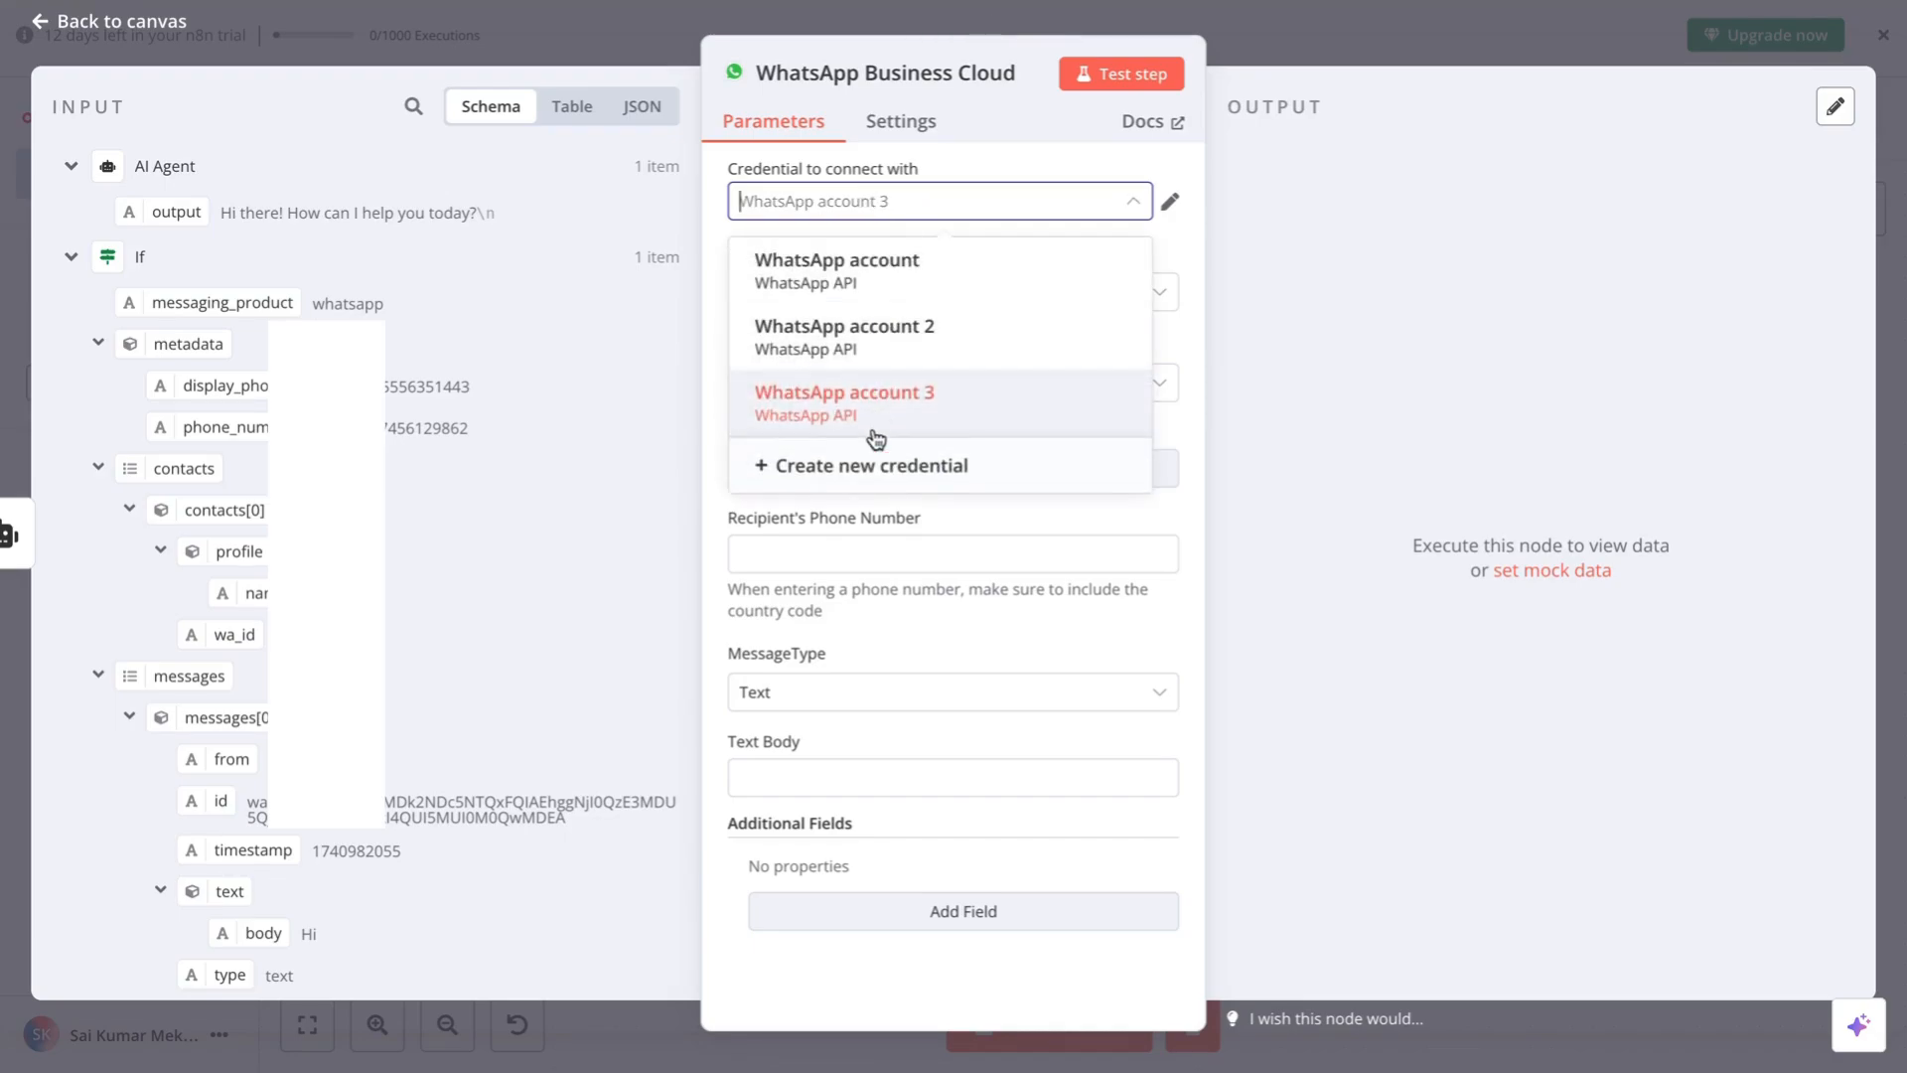
left_click(804, 464)
- Generate a fresh temporary access token in Meta and paste it into the Access Token field
left_click(724, 427)
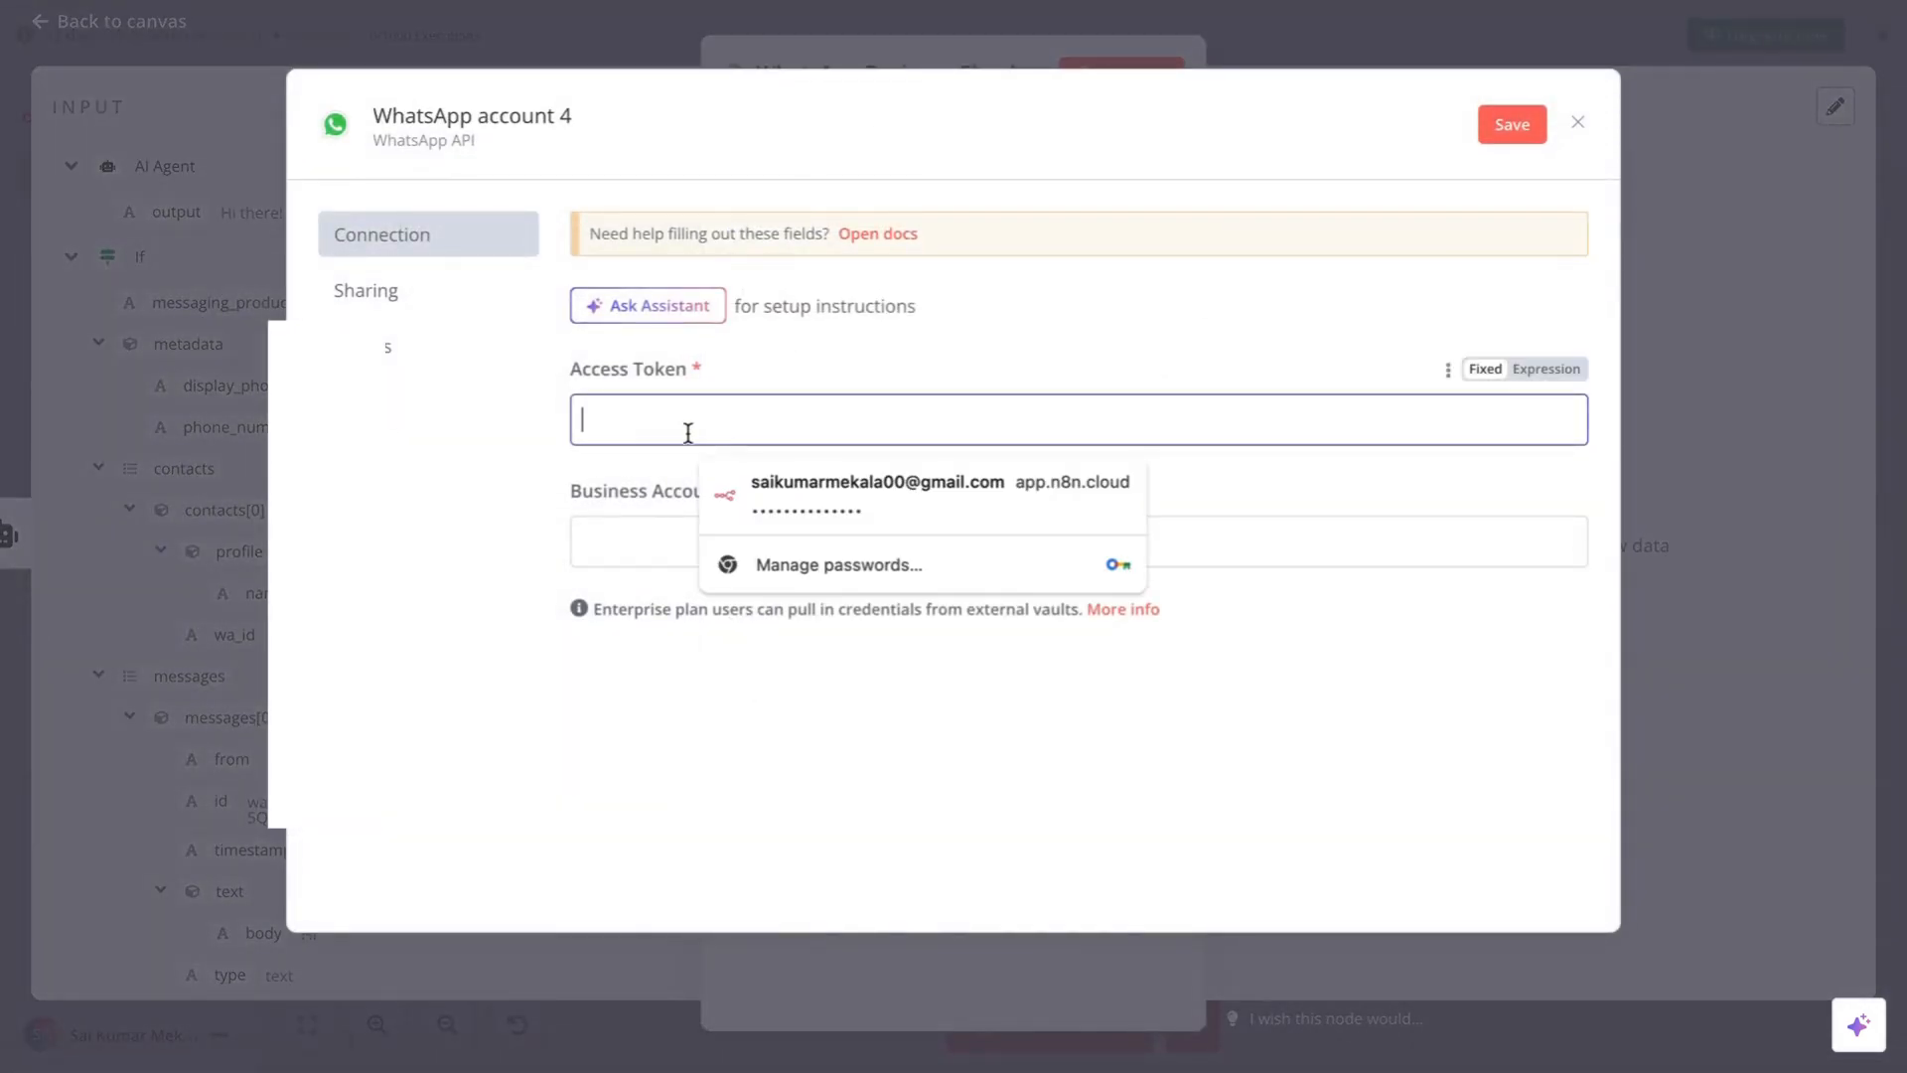
left_click(614, 422)
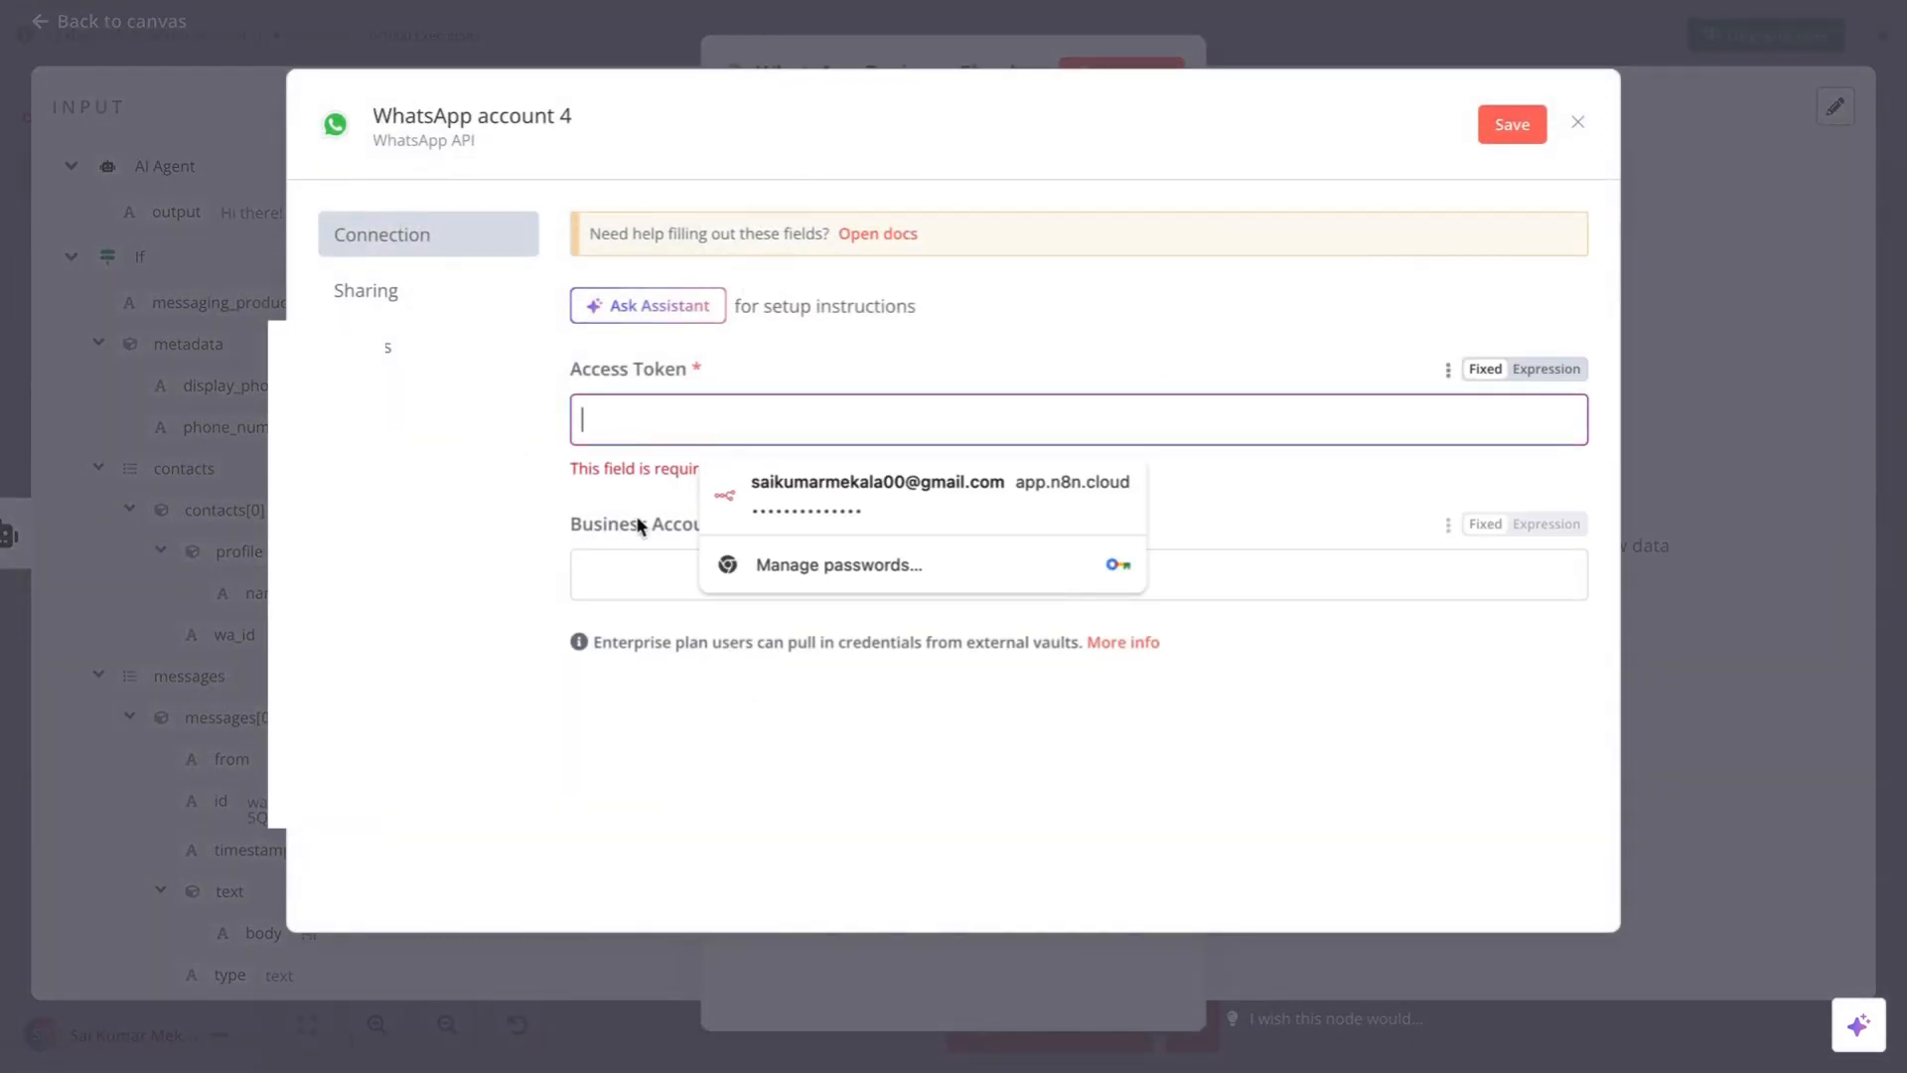
left_click(626, 556)
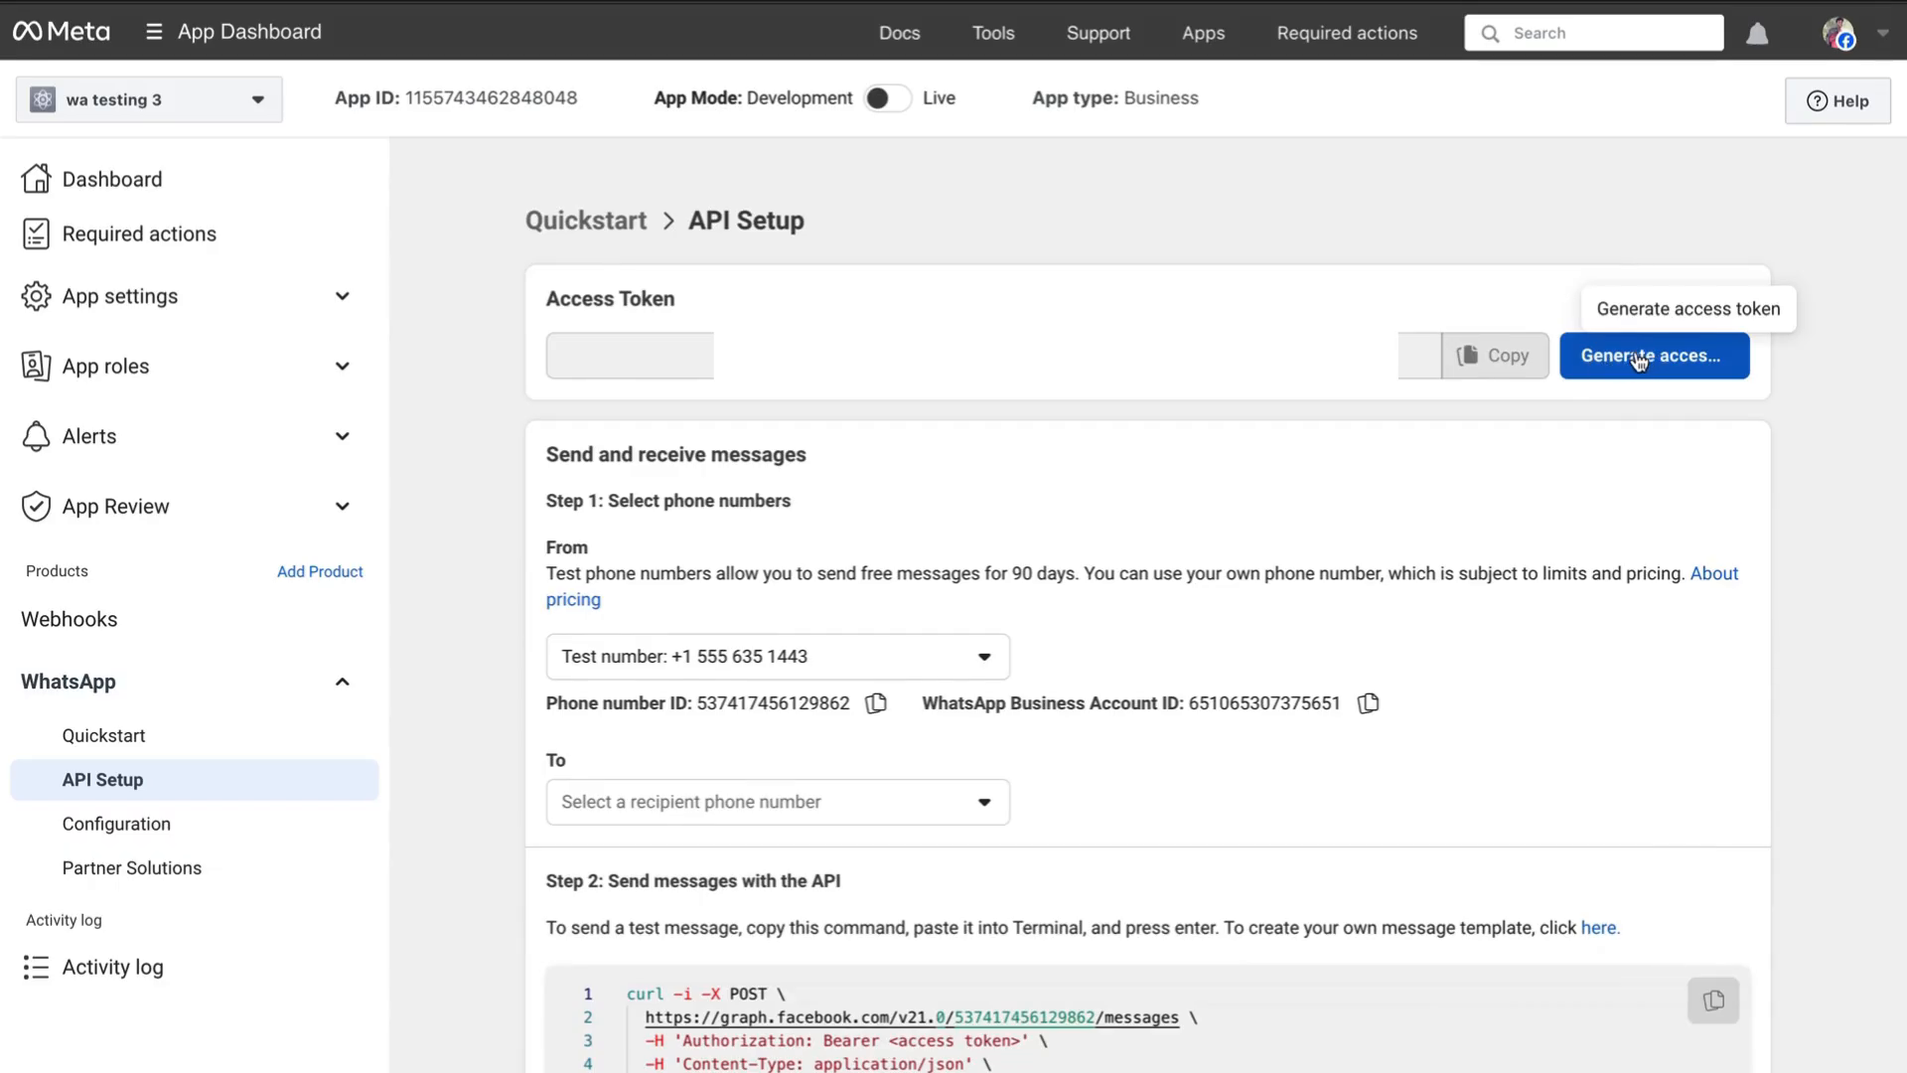
left_click(1639, 358)
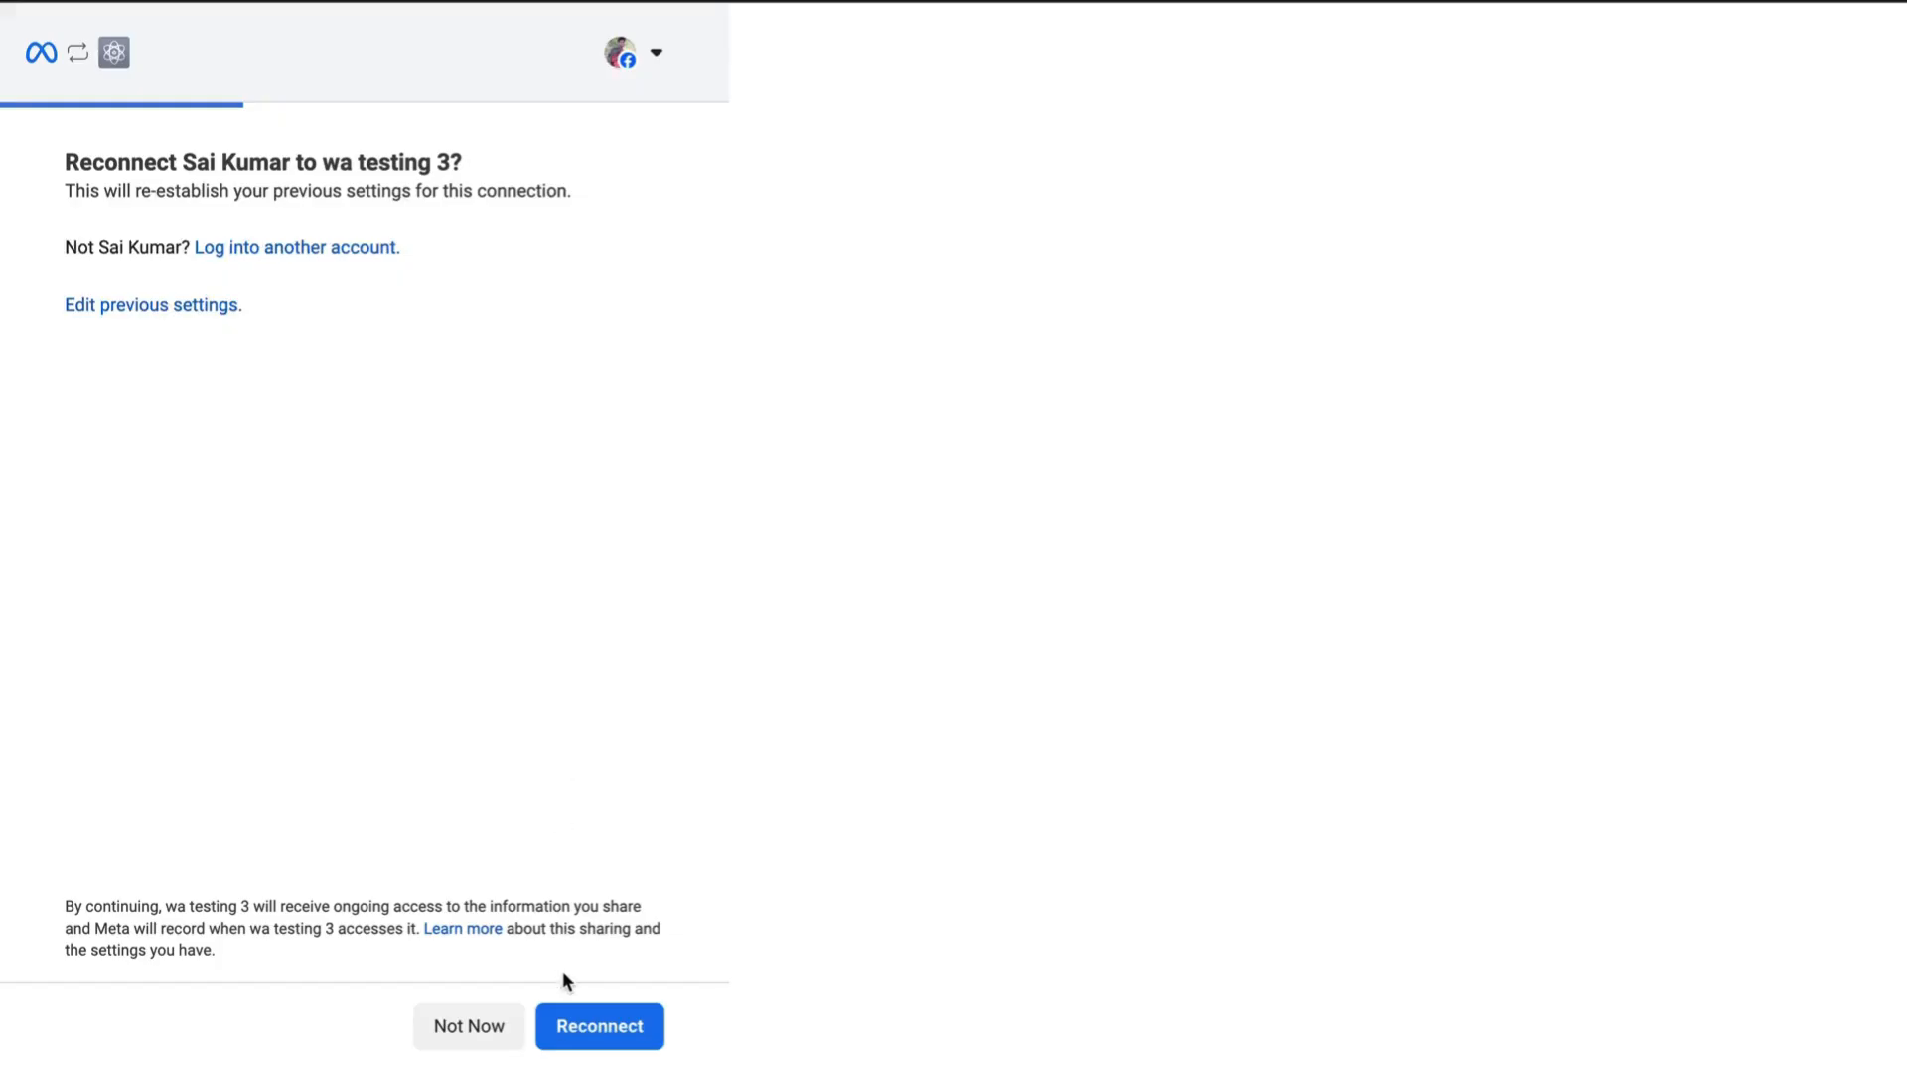
left_click(596, 1024)
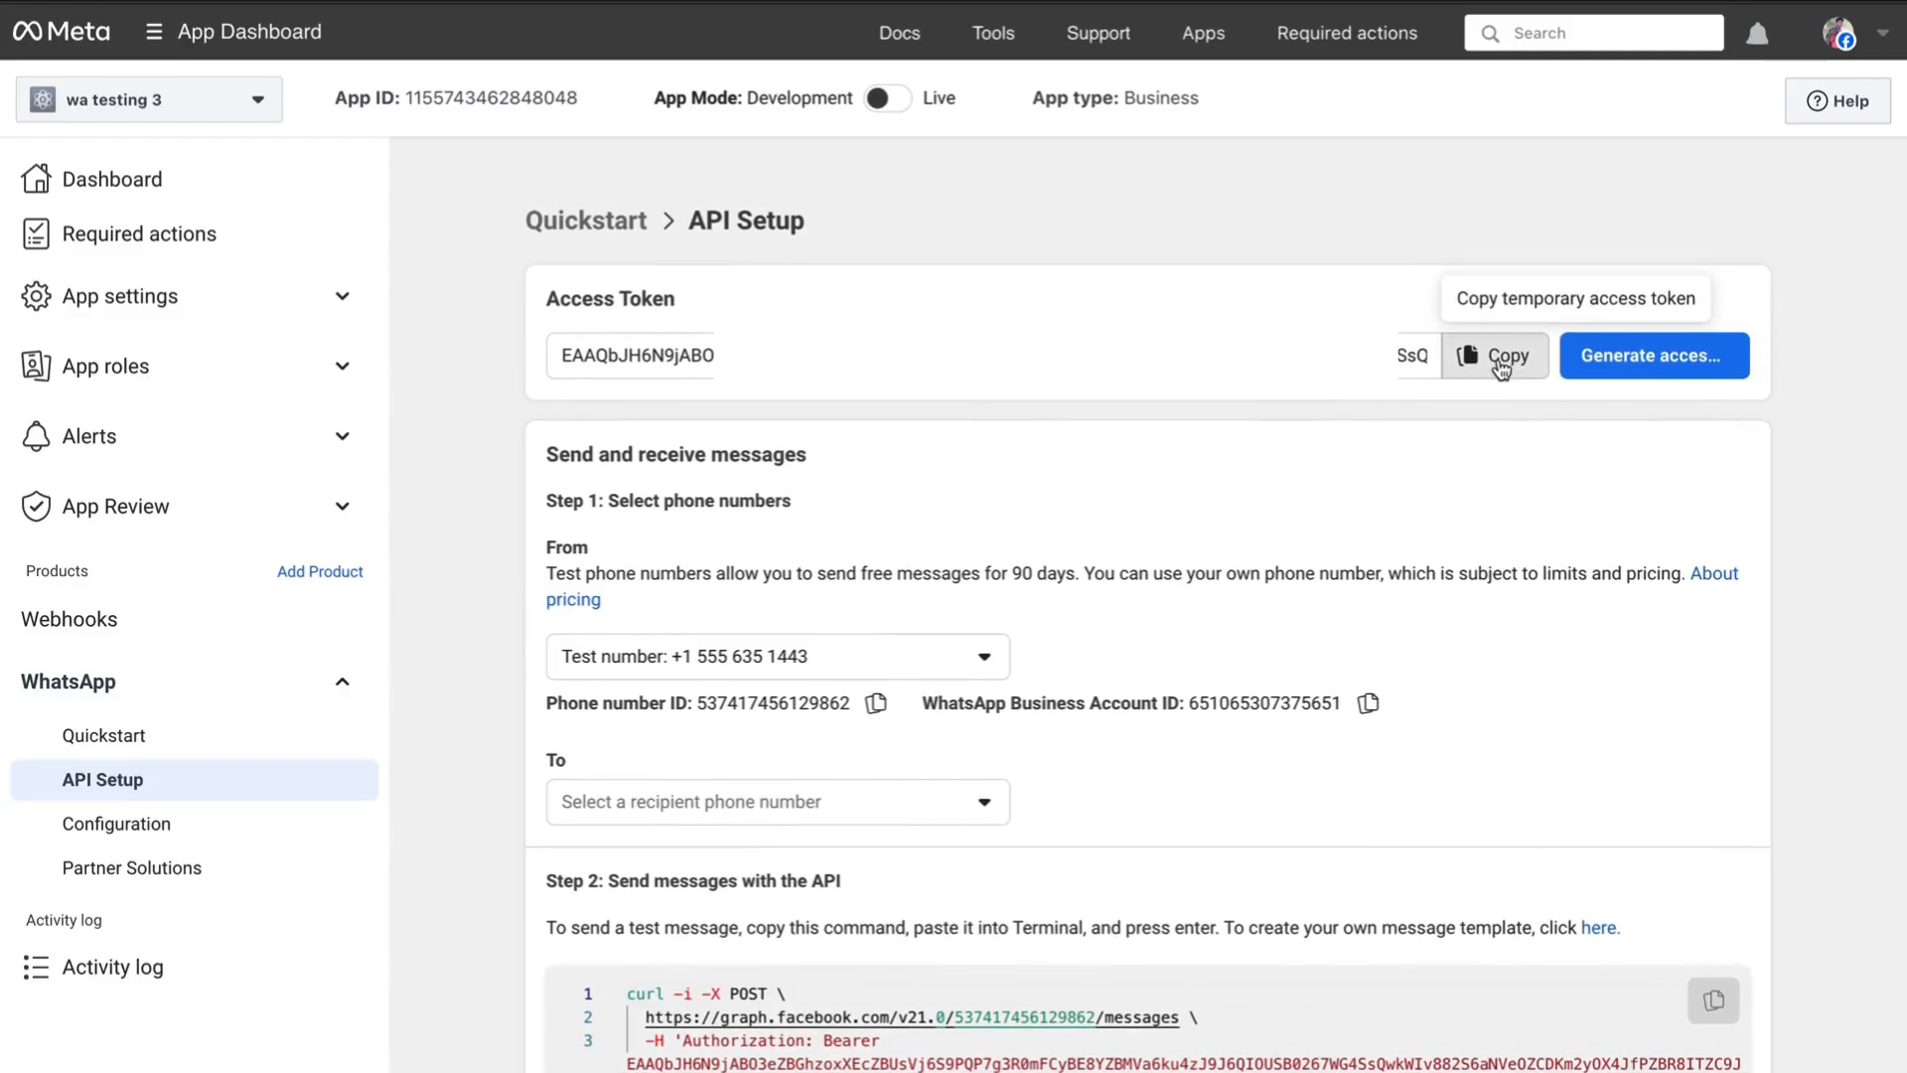
left_click(1501, 359)
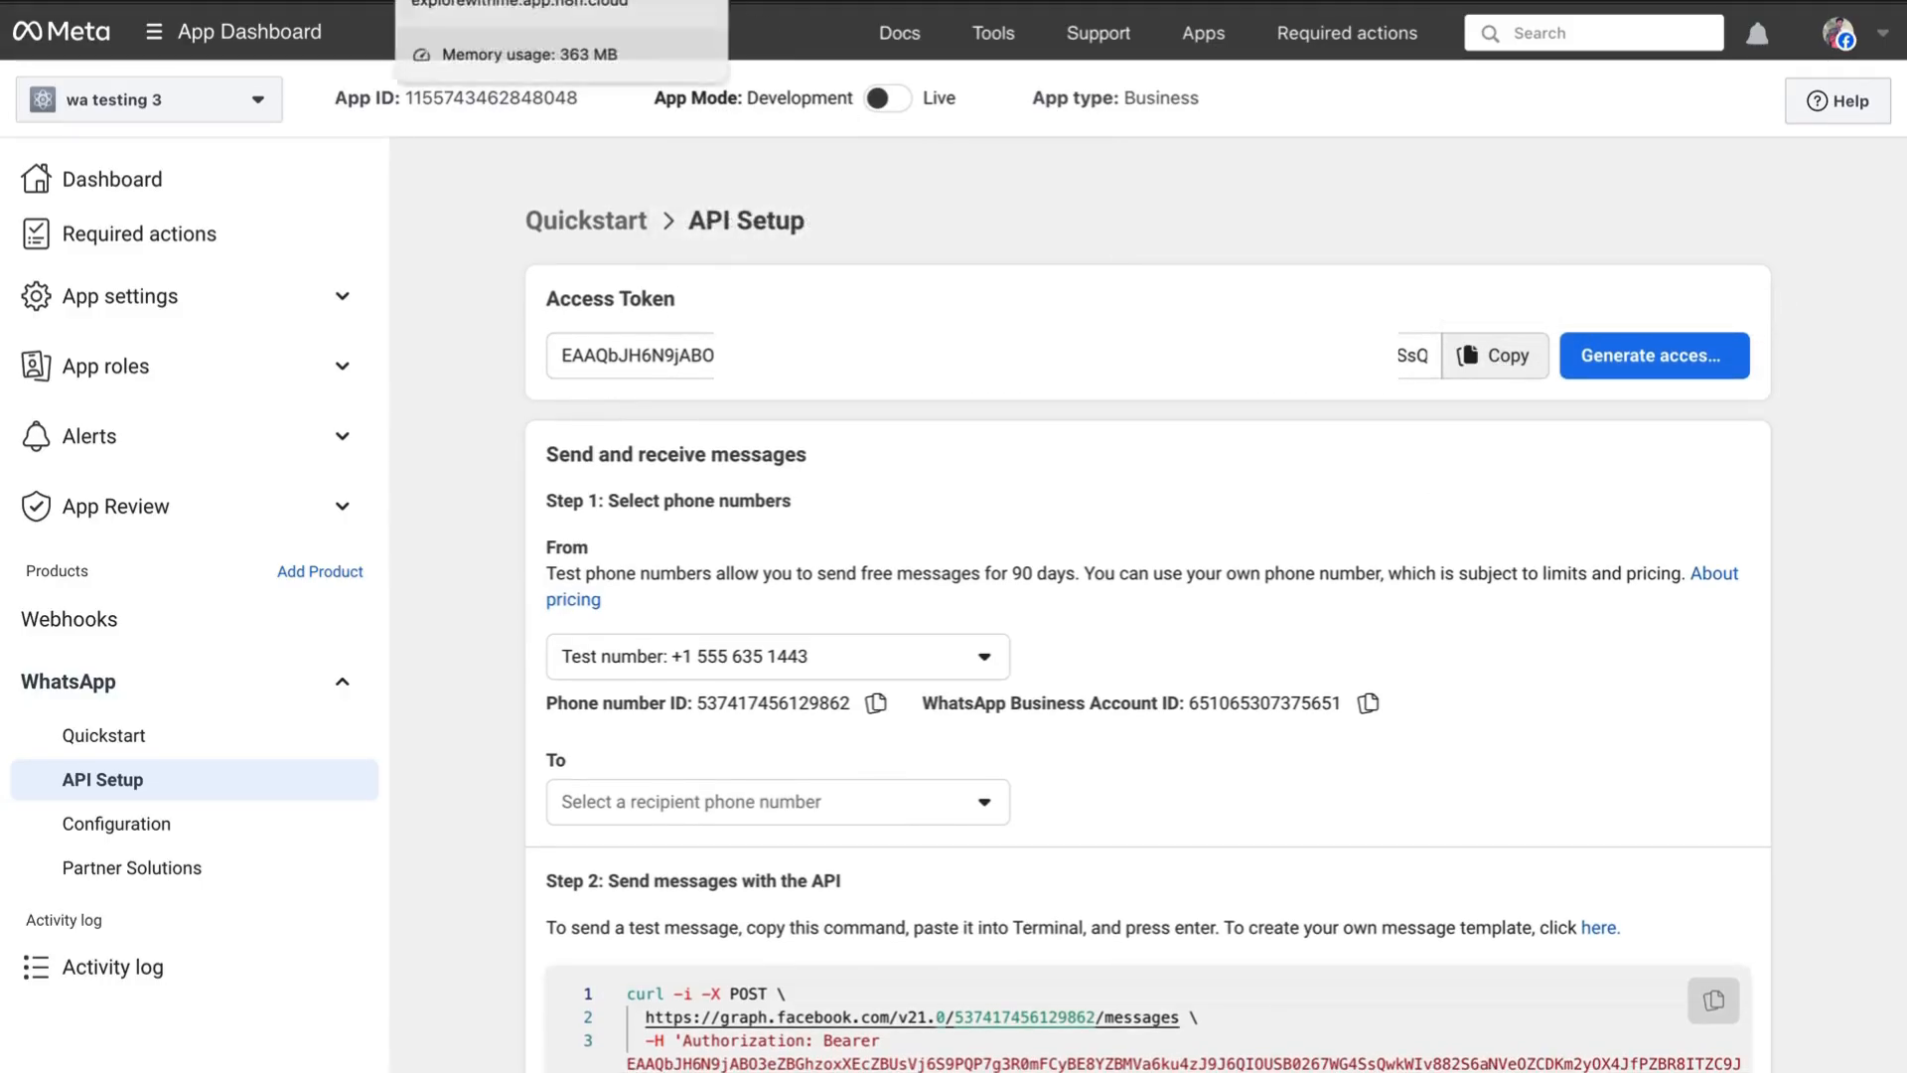
left_click(477, 1)
left_click(657, 435)
key("ctrl+v")
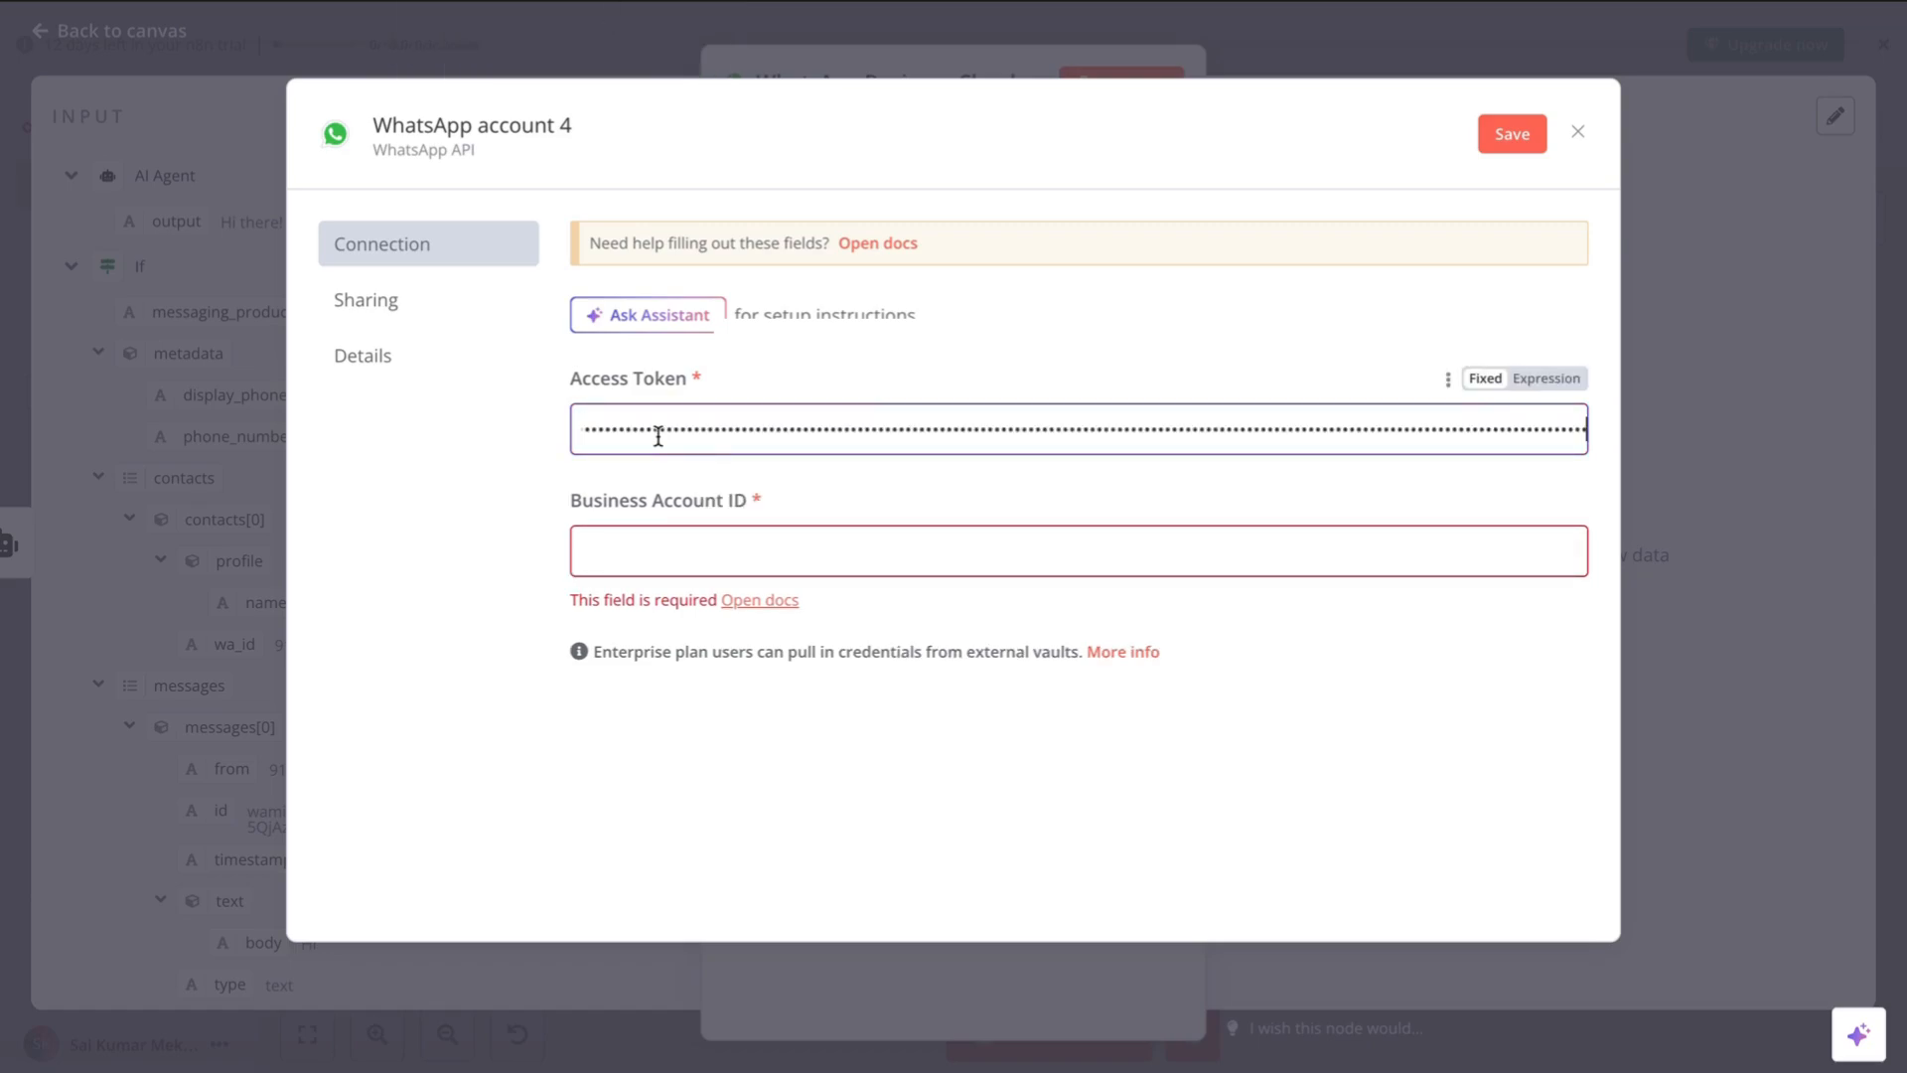
- Copy the WhatsApp Business Account ID from Meta into the credential and save it
left_click_drag(767, 499, 567, 496)
key("ctrl+Tab")
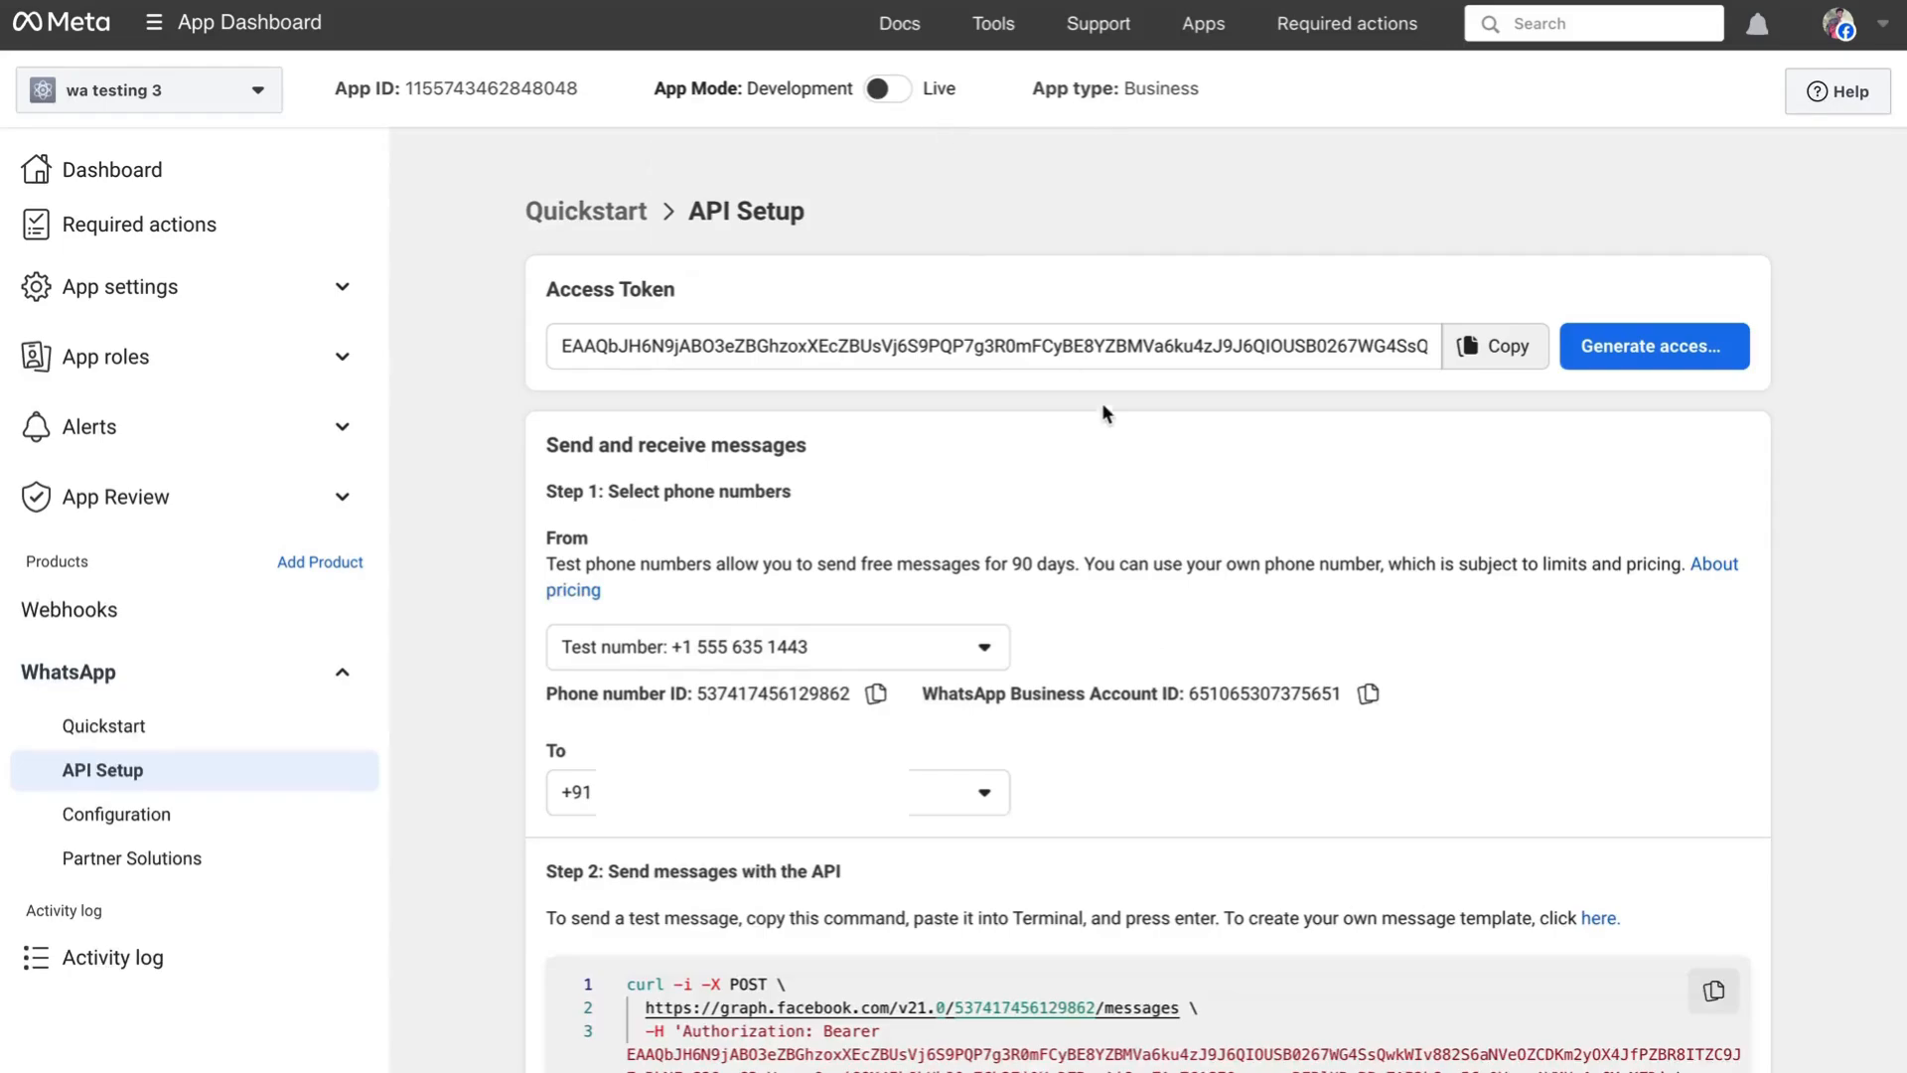
scroll(1109, 419, "down", 1)
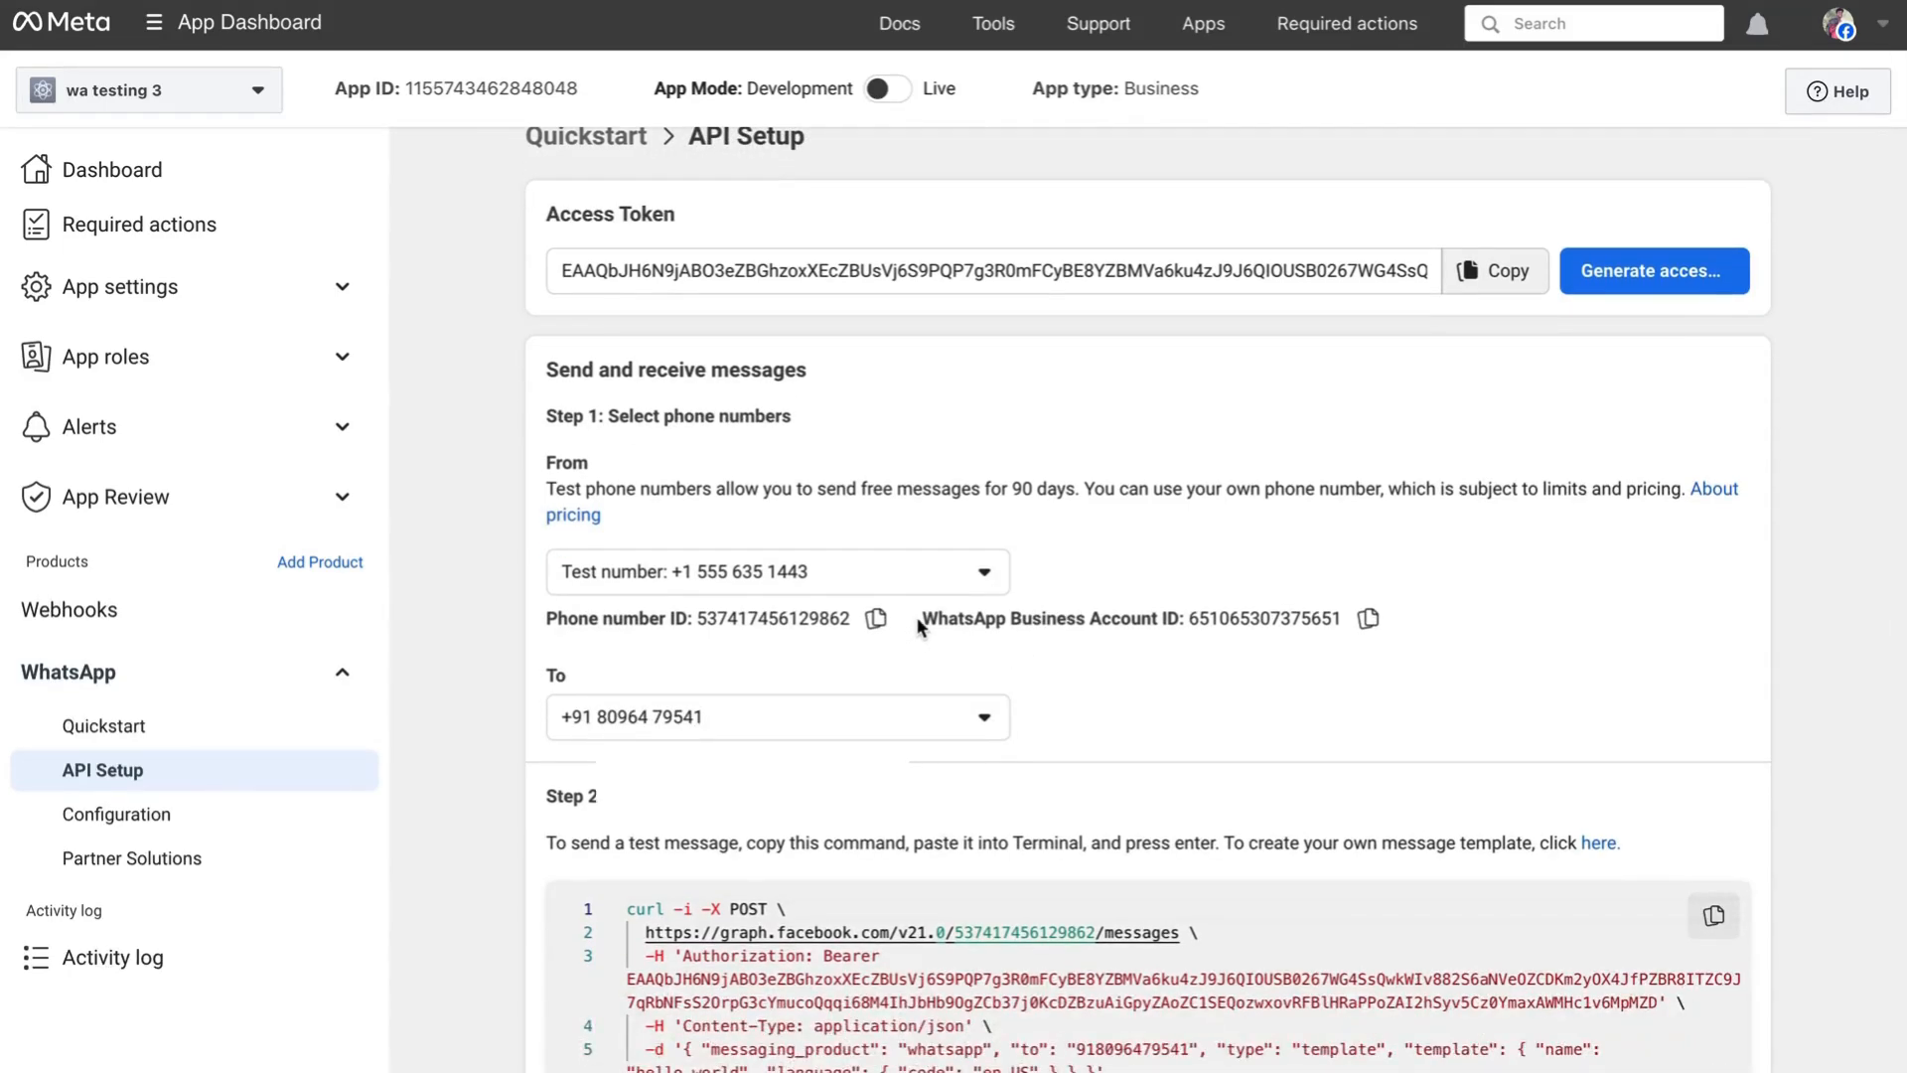
left_click_drag(918, 624, 1172, 622)
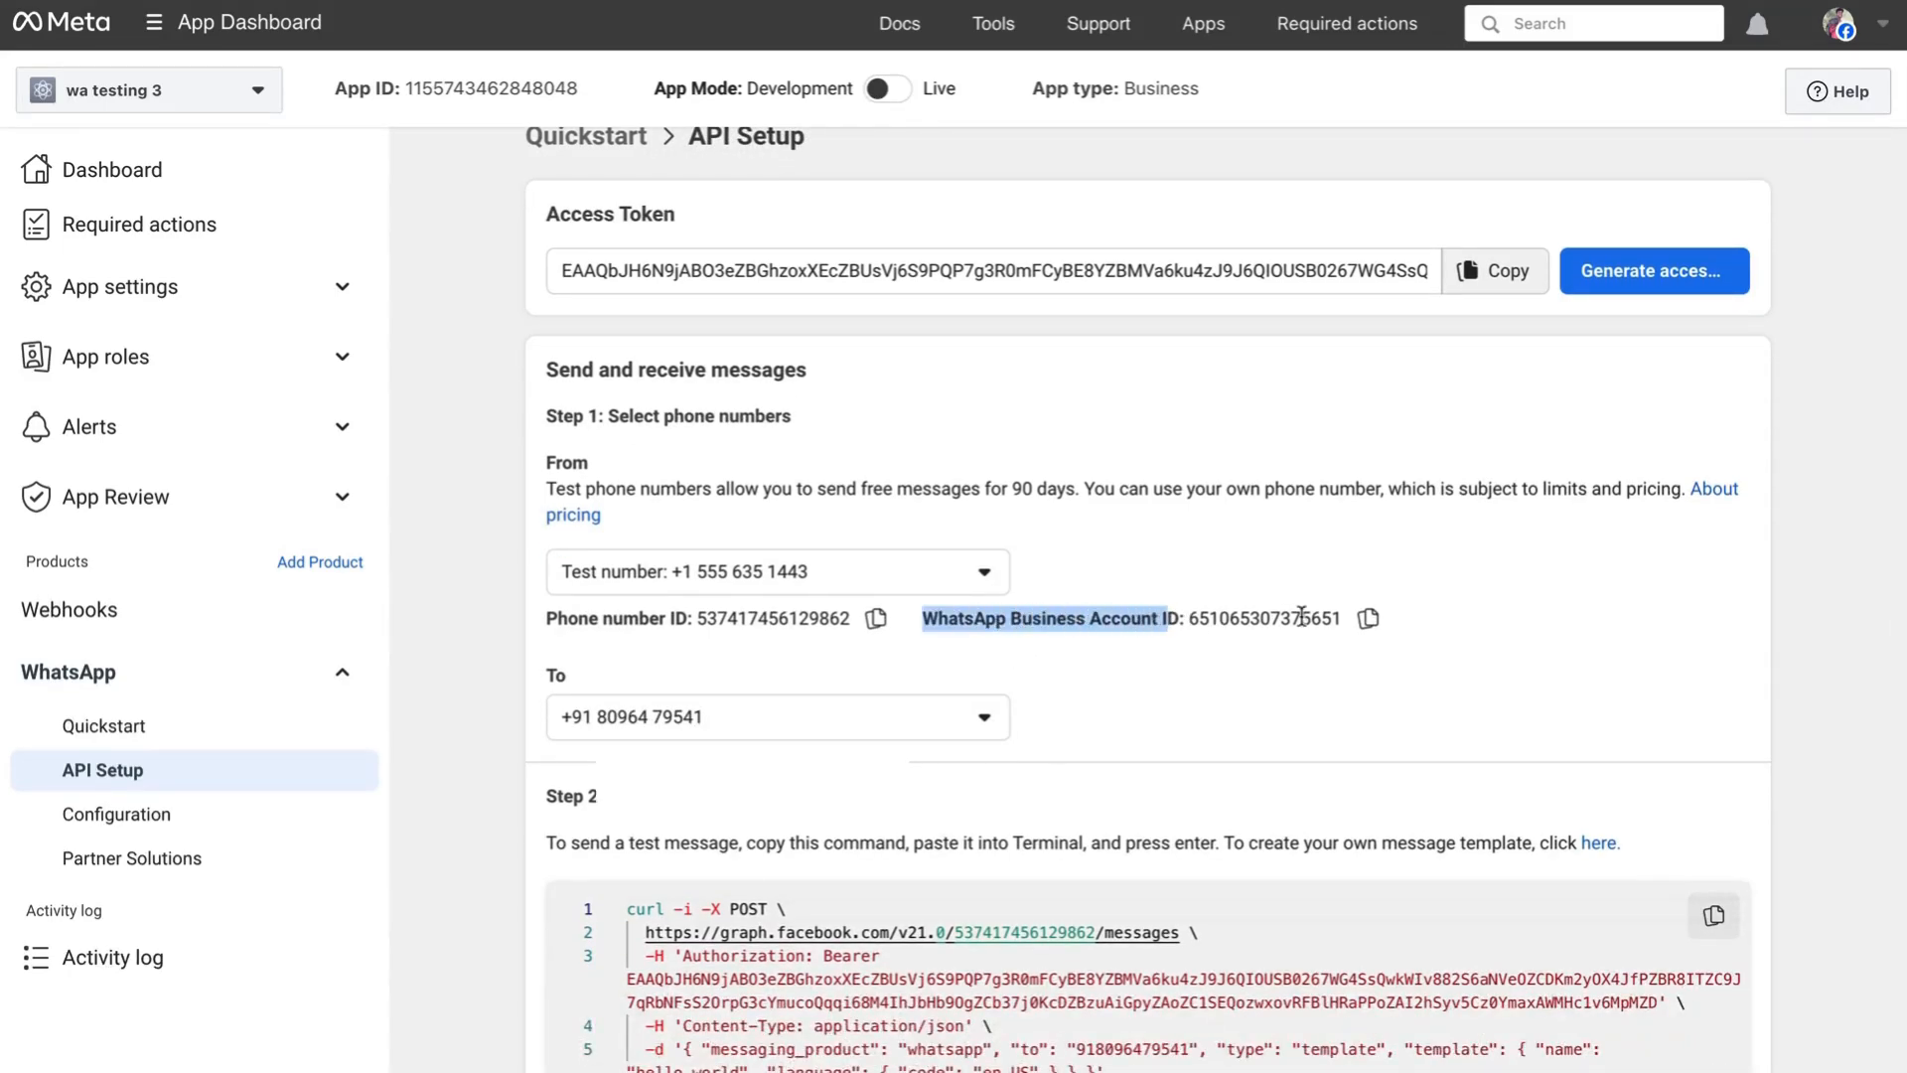
left_click(1368, 618)
key("ctrl+Tab")
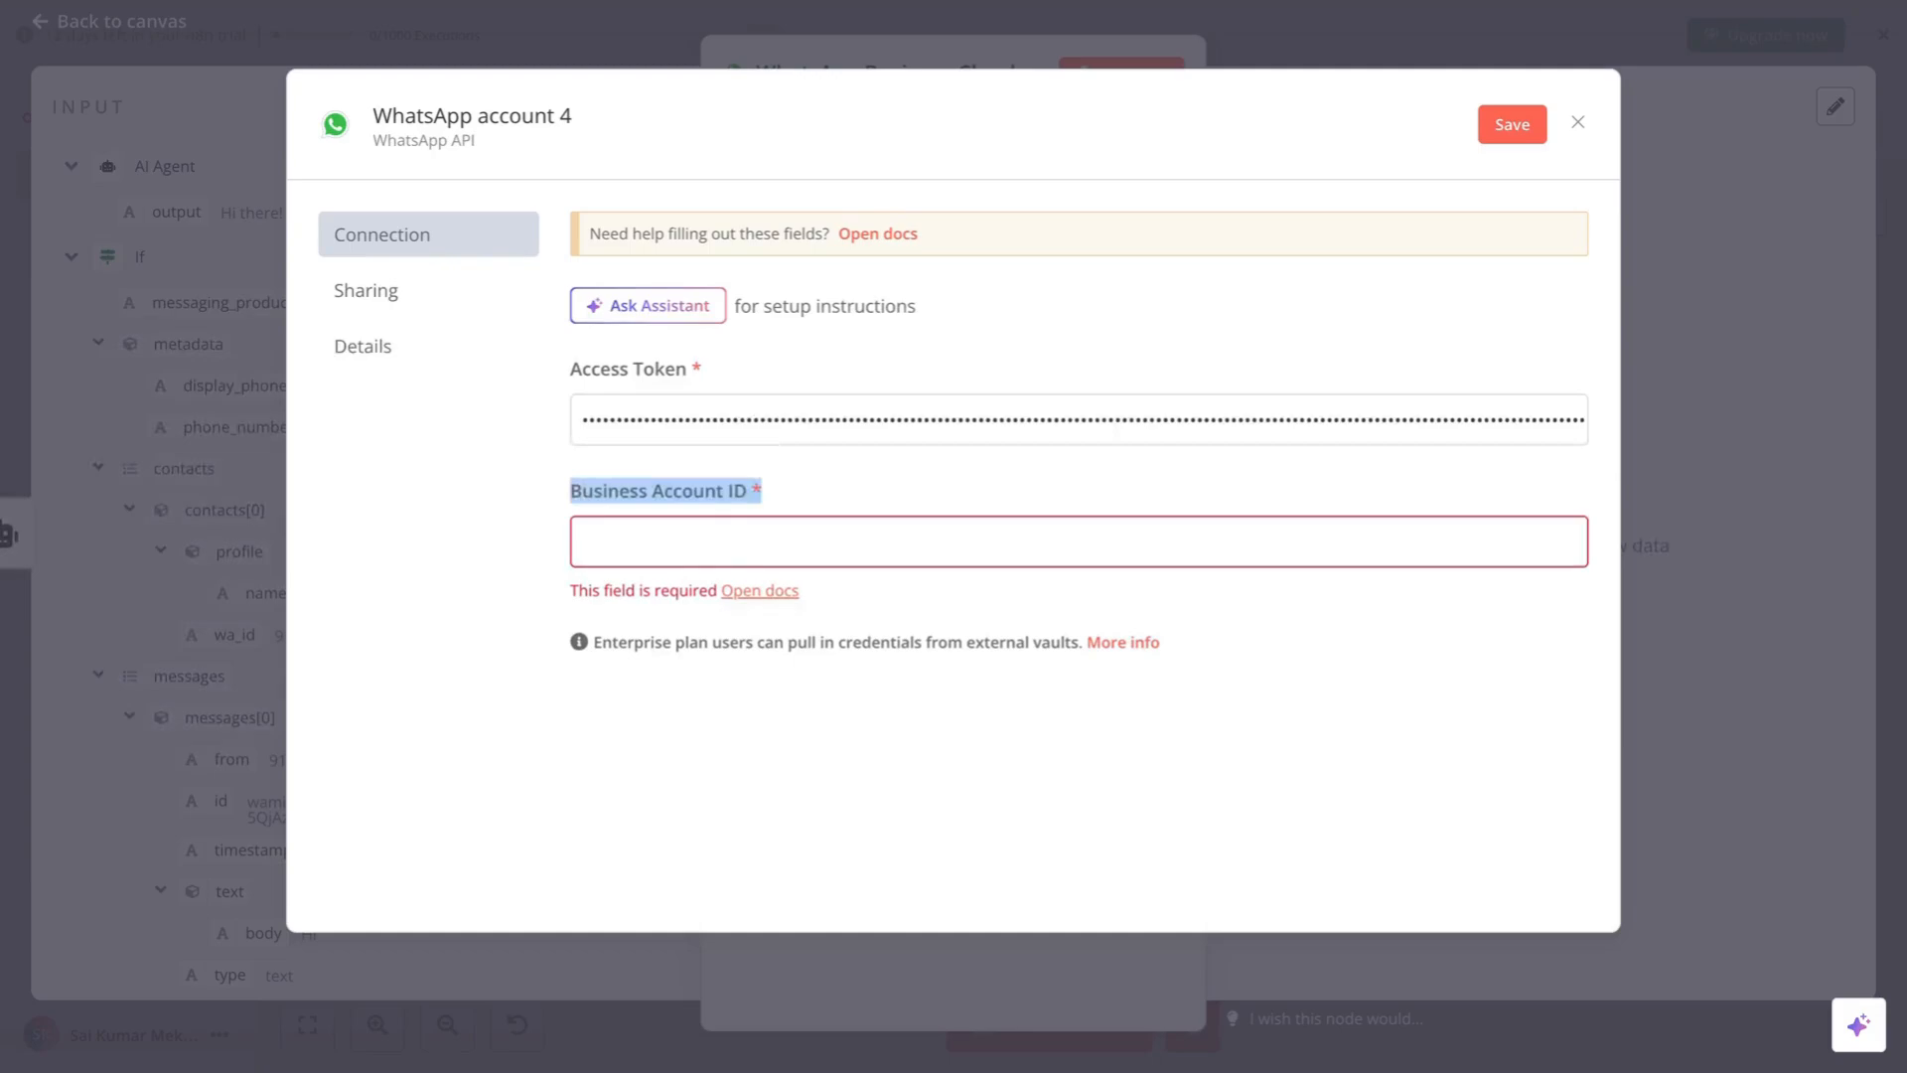
left_click(760, 546)
key("ctrl+v")
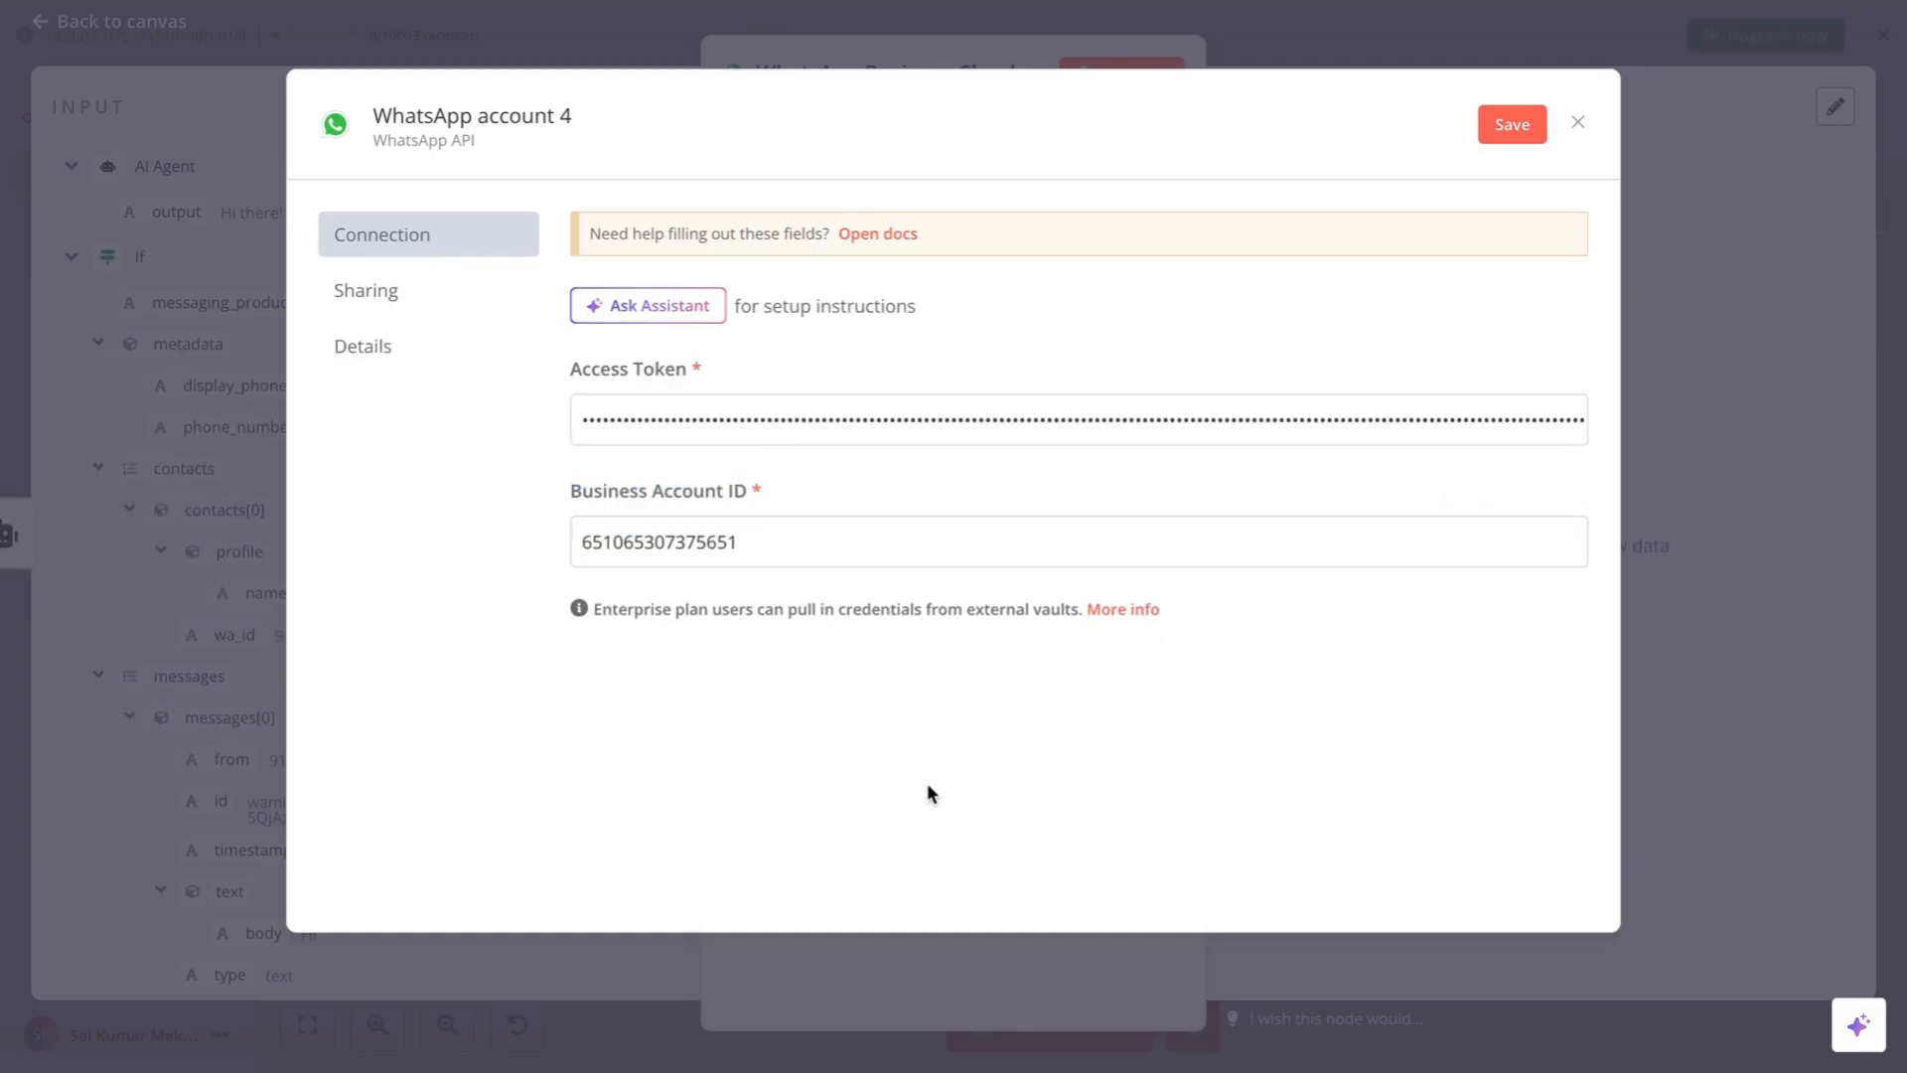
left_click(1505, 127)
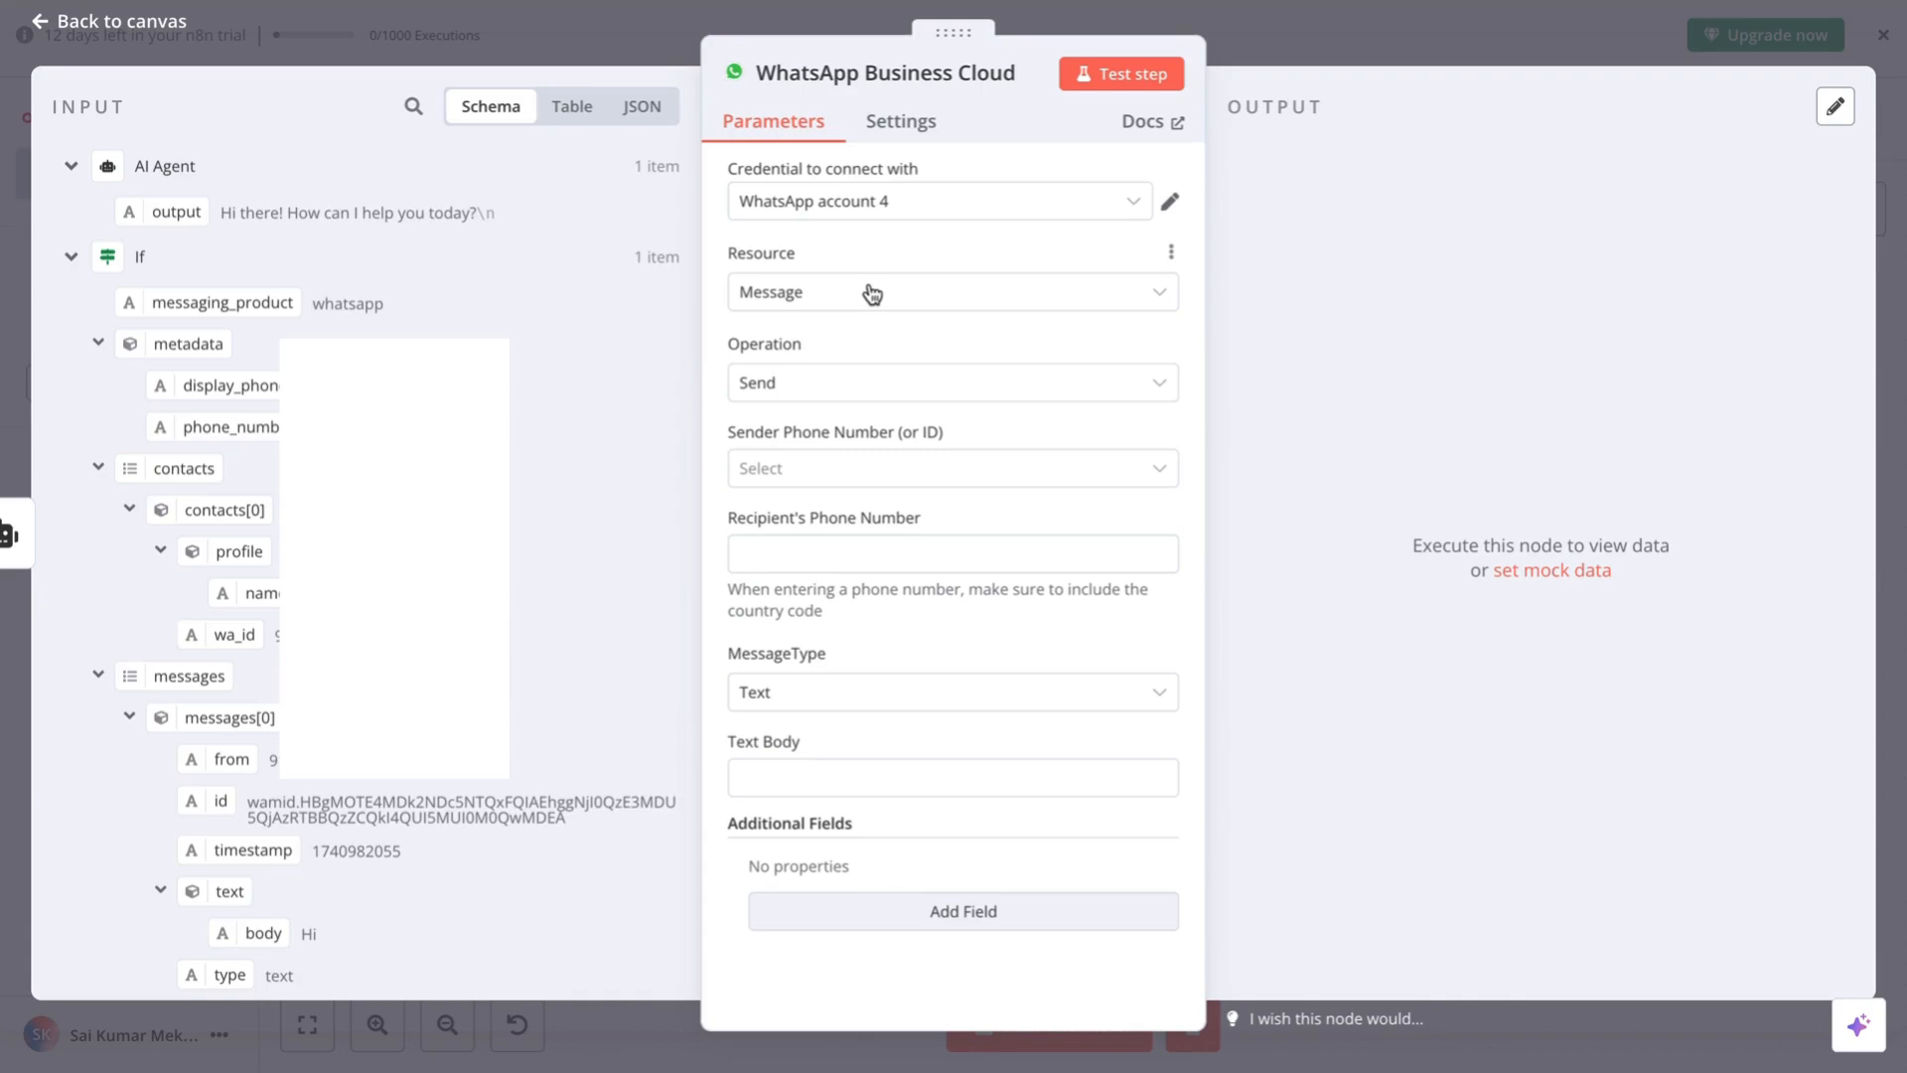
- Keep operation Send, map phone_number_id to Sender Phone Number and wa_id to Recipient's Phone Number
left_click(850, 383)
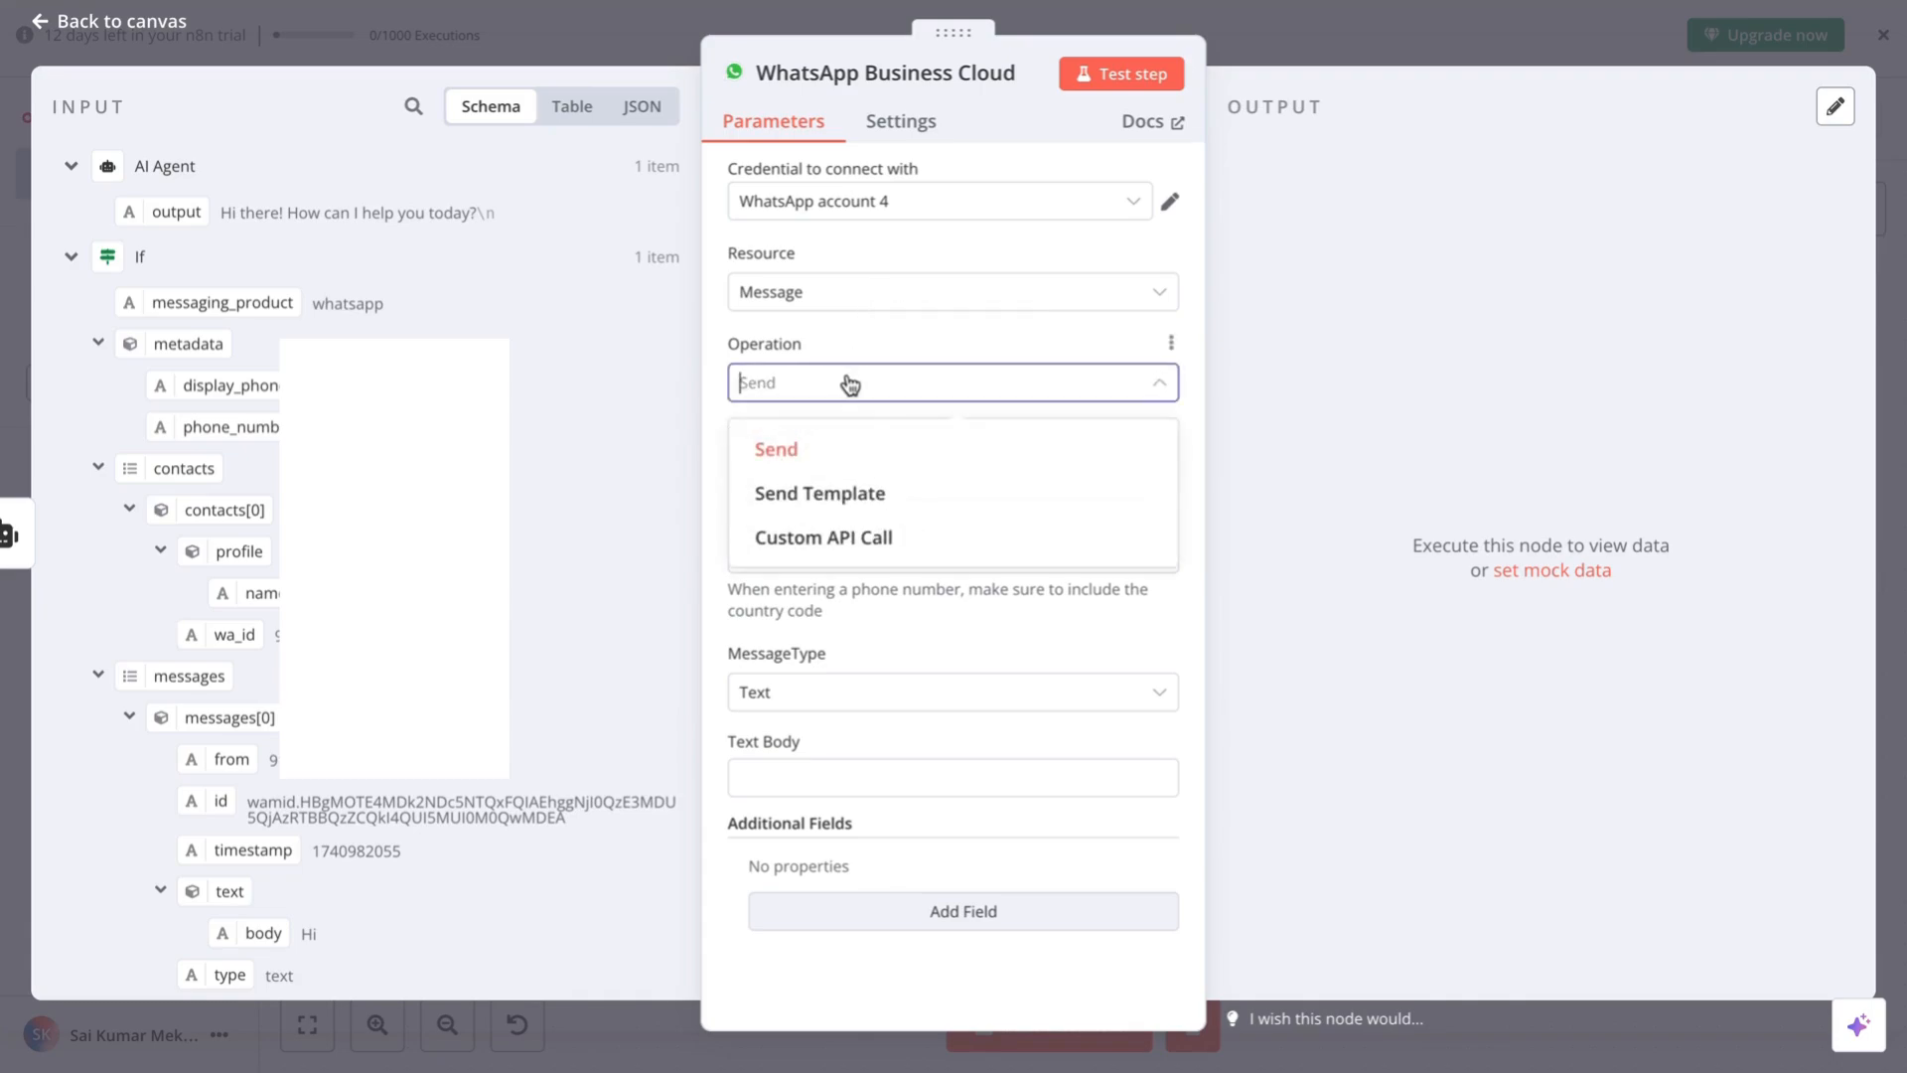
left_click(850, 383)
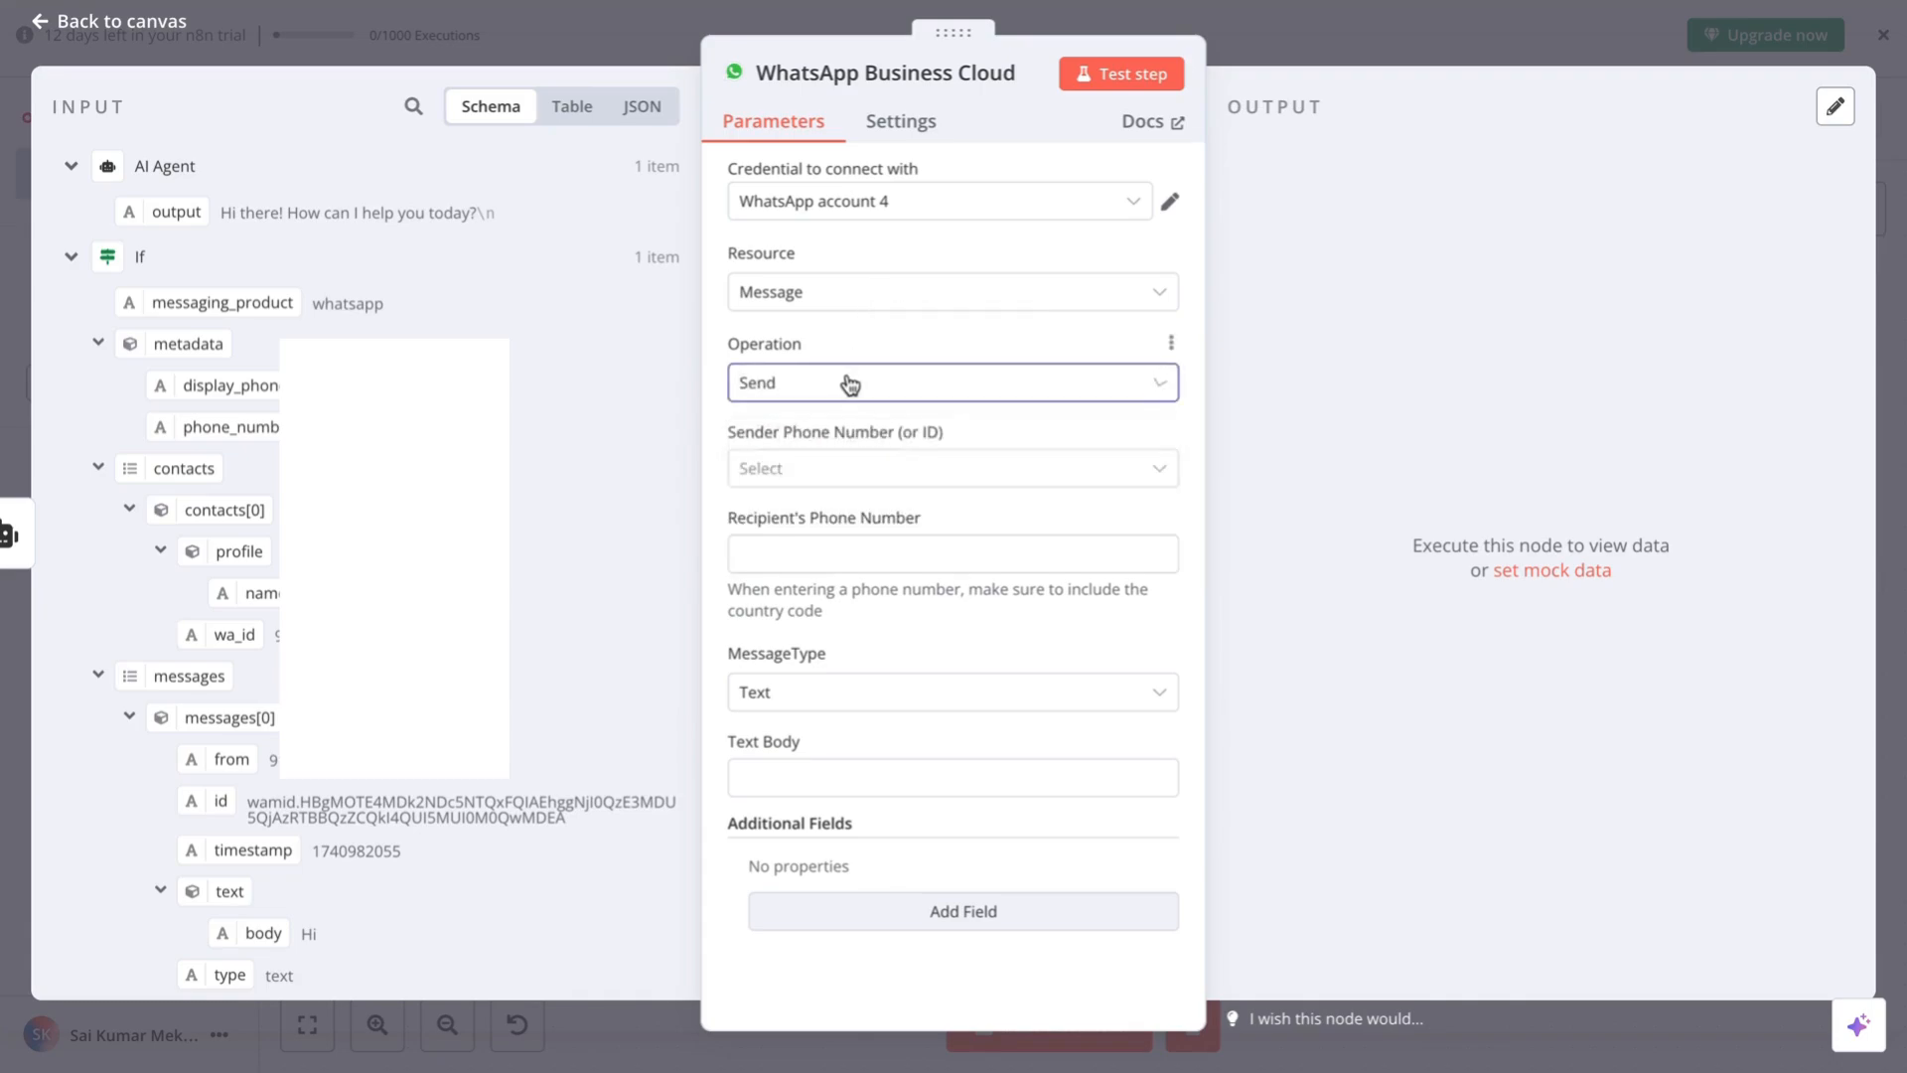
left_click(879, 470)
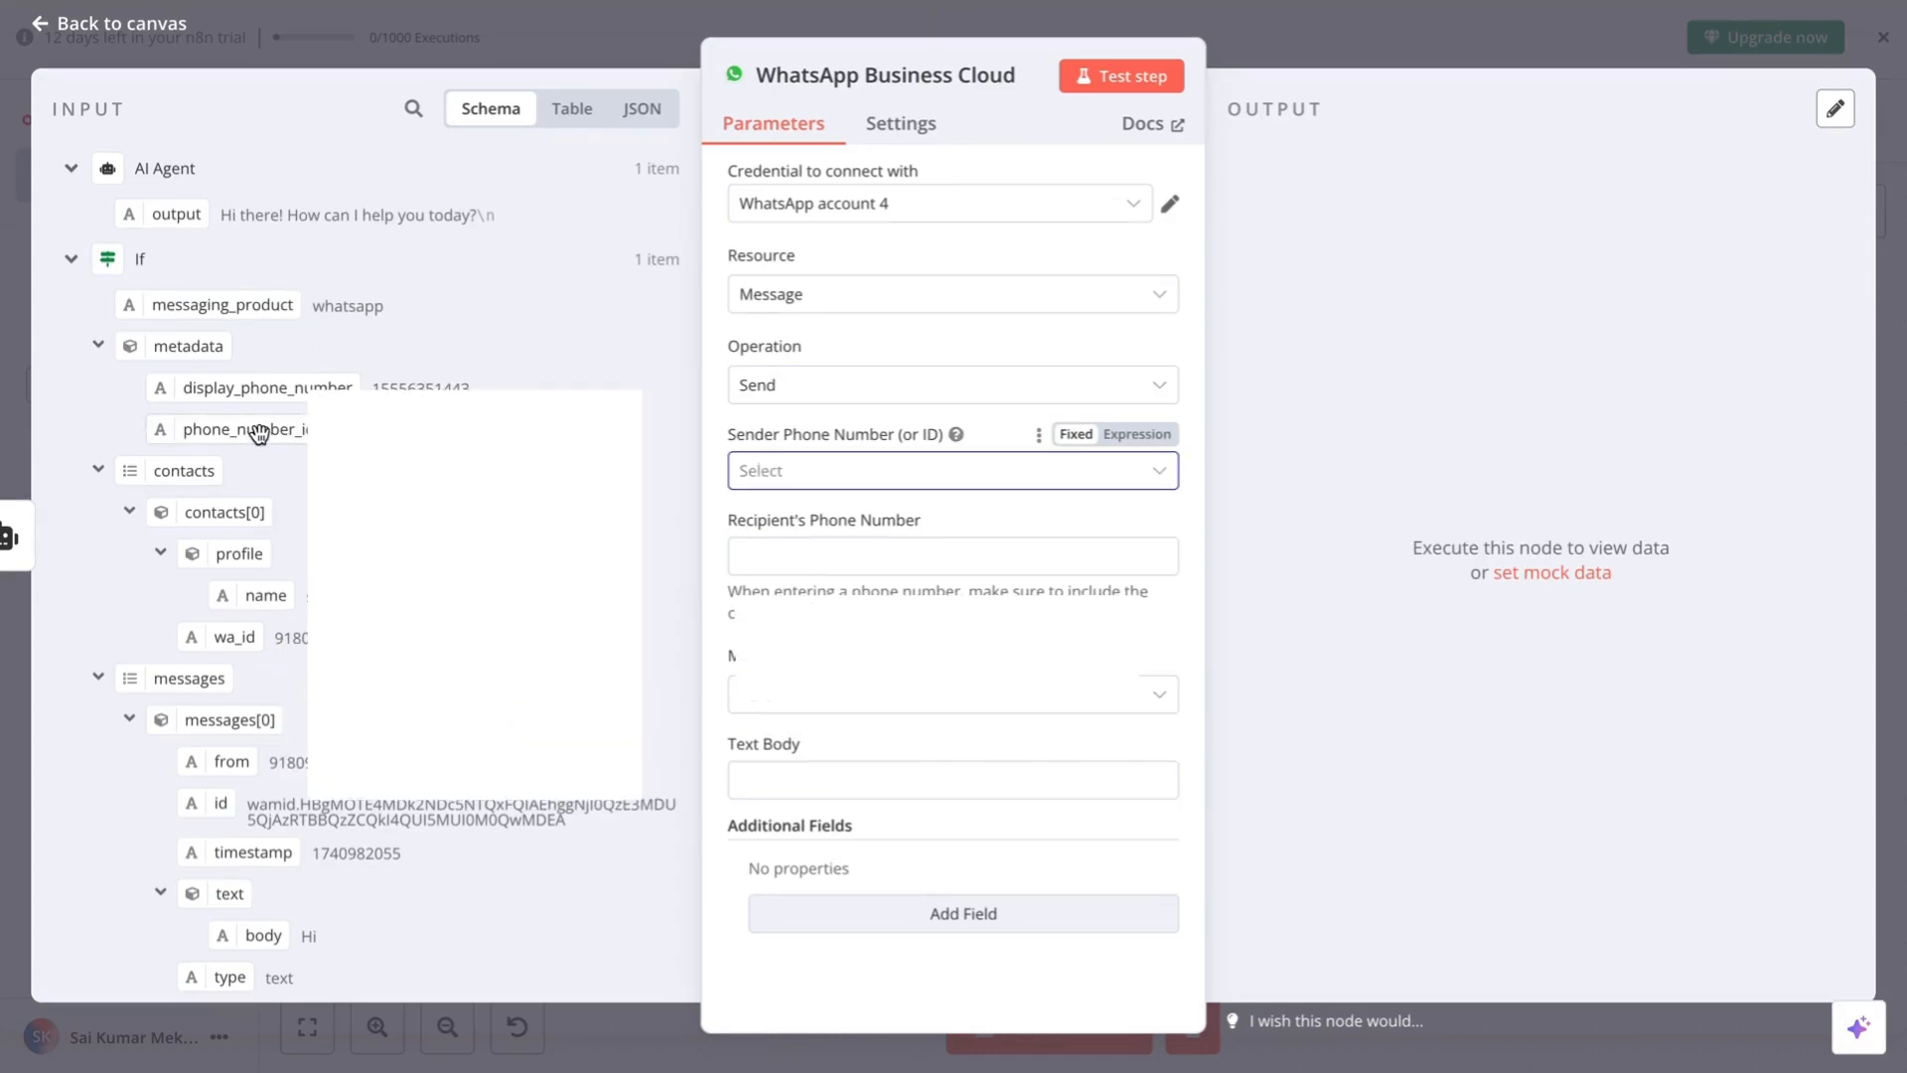
left_click_drag(258, 434, 839, 478)
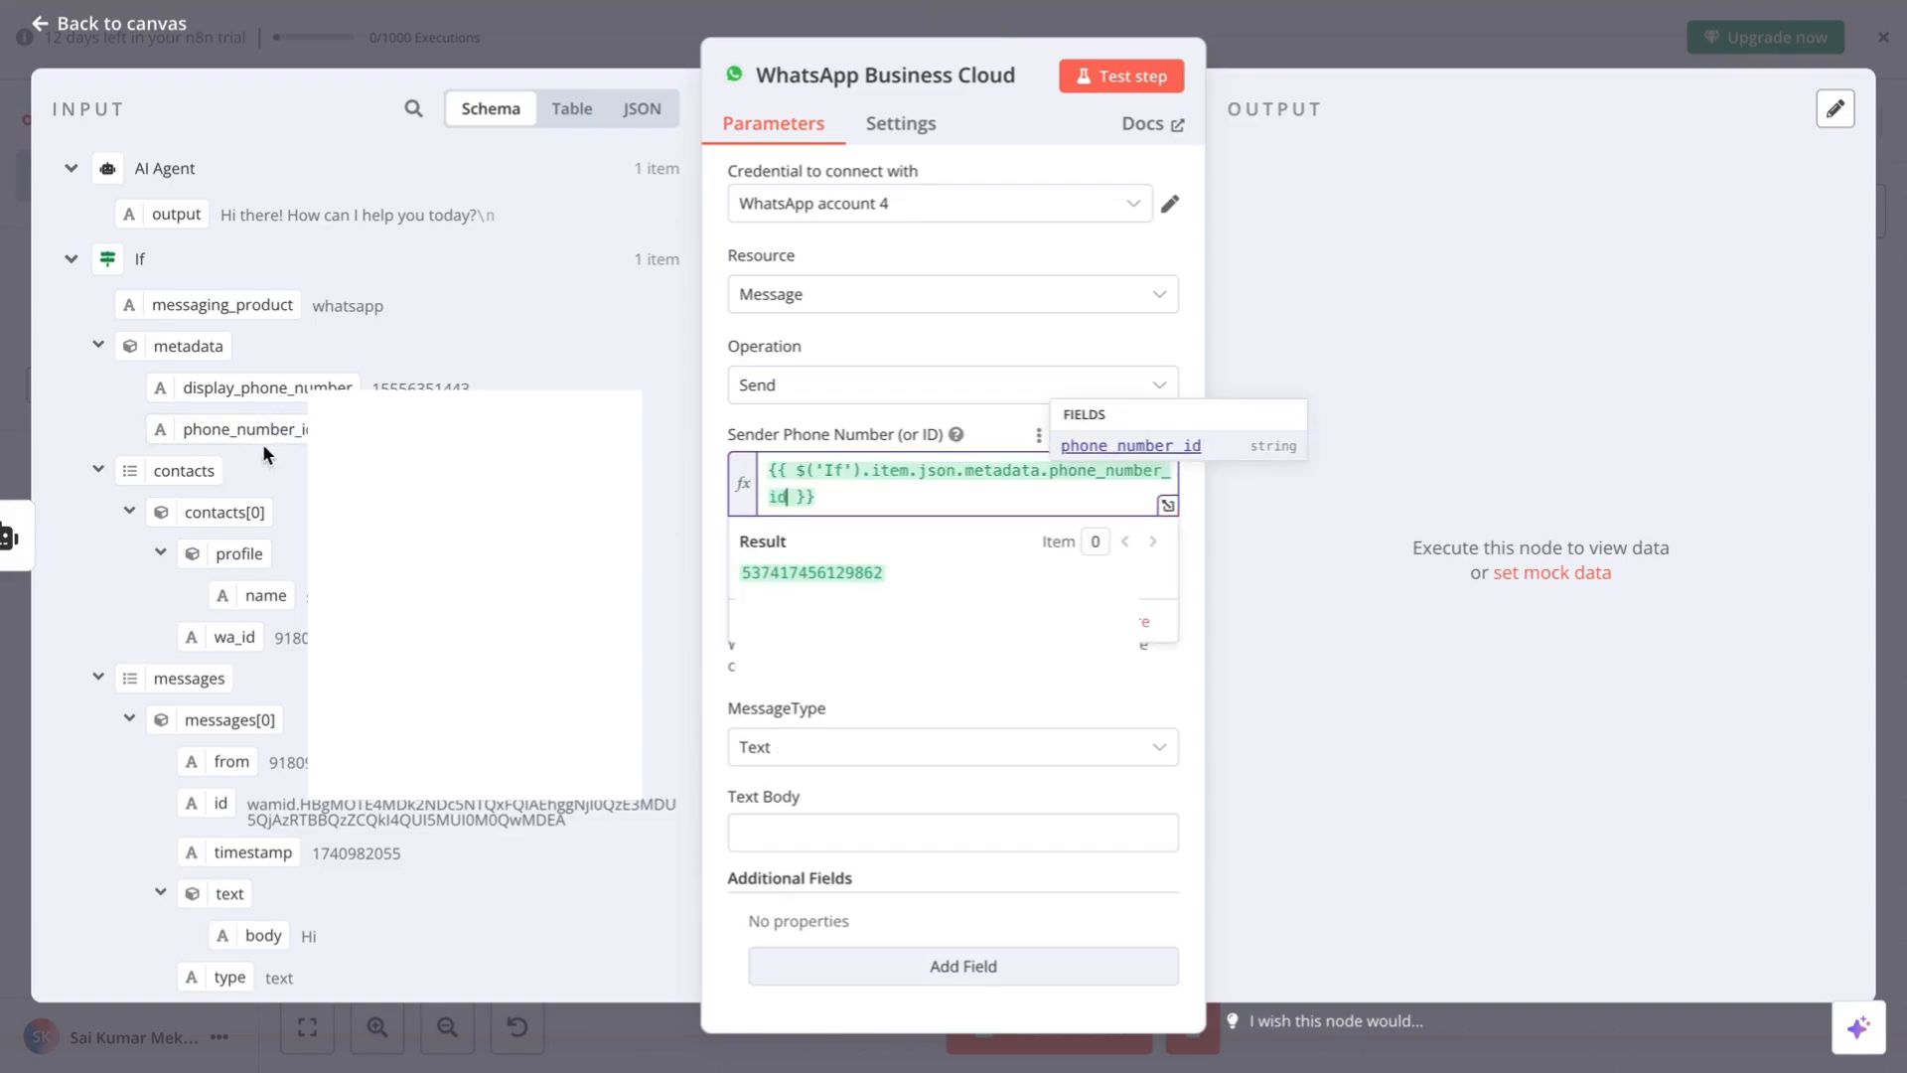
left_click(1190, 560)
left_click(930, 608)
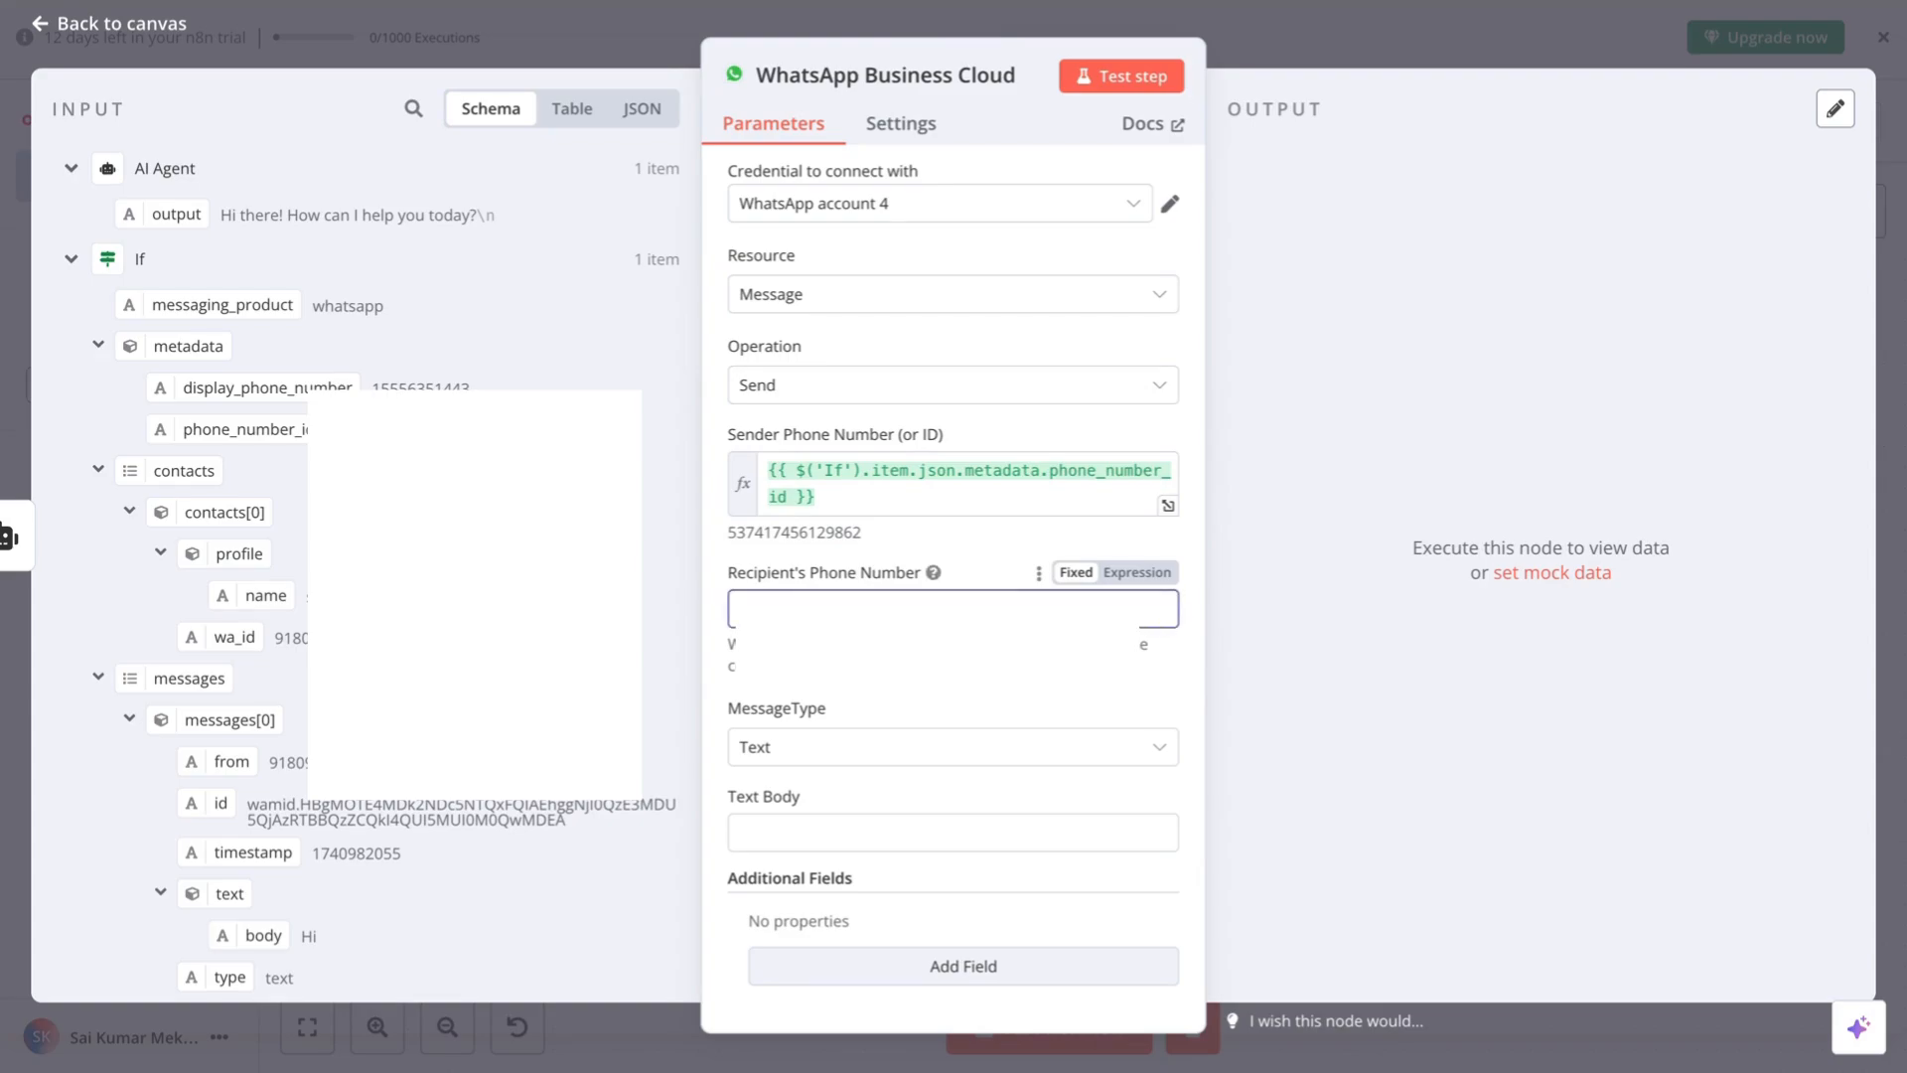
scroll(239, 467, "down", 4)
scroll(239, 466, "up", 2)
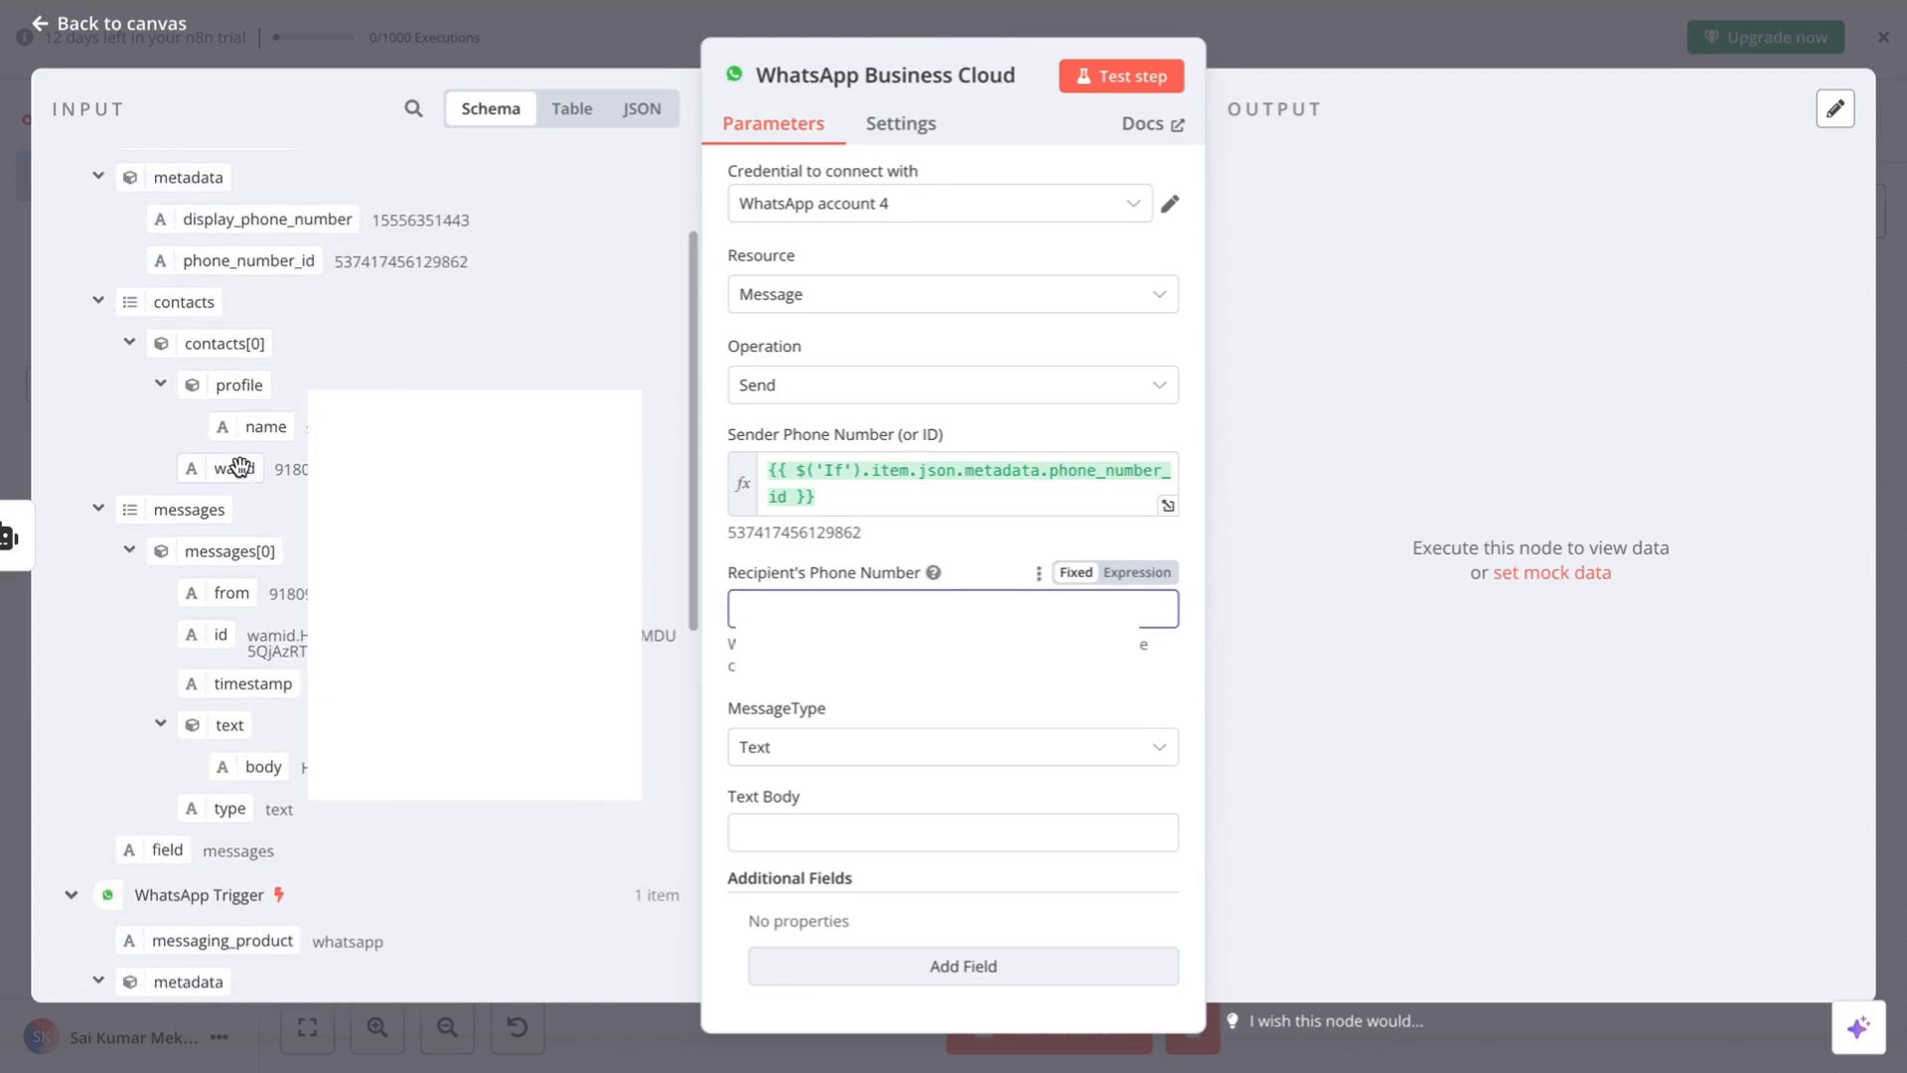
left_click_drag(238, 475, 1153, 616)
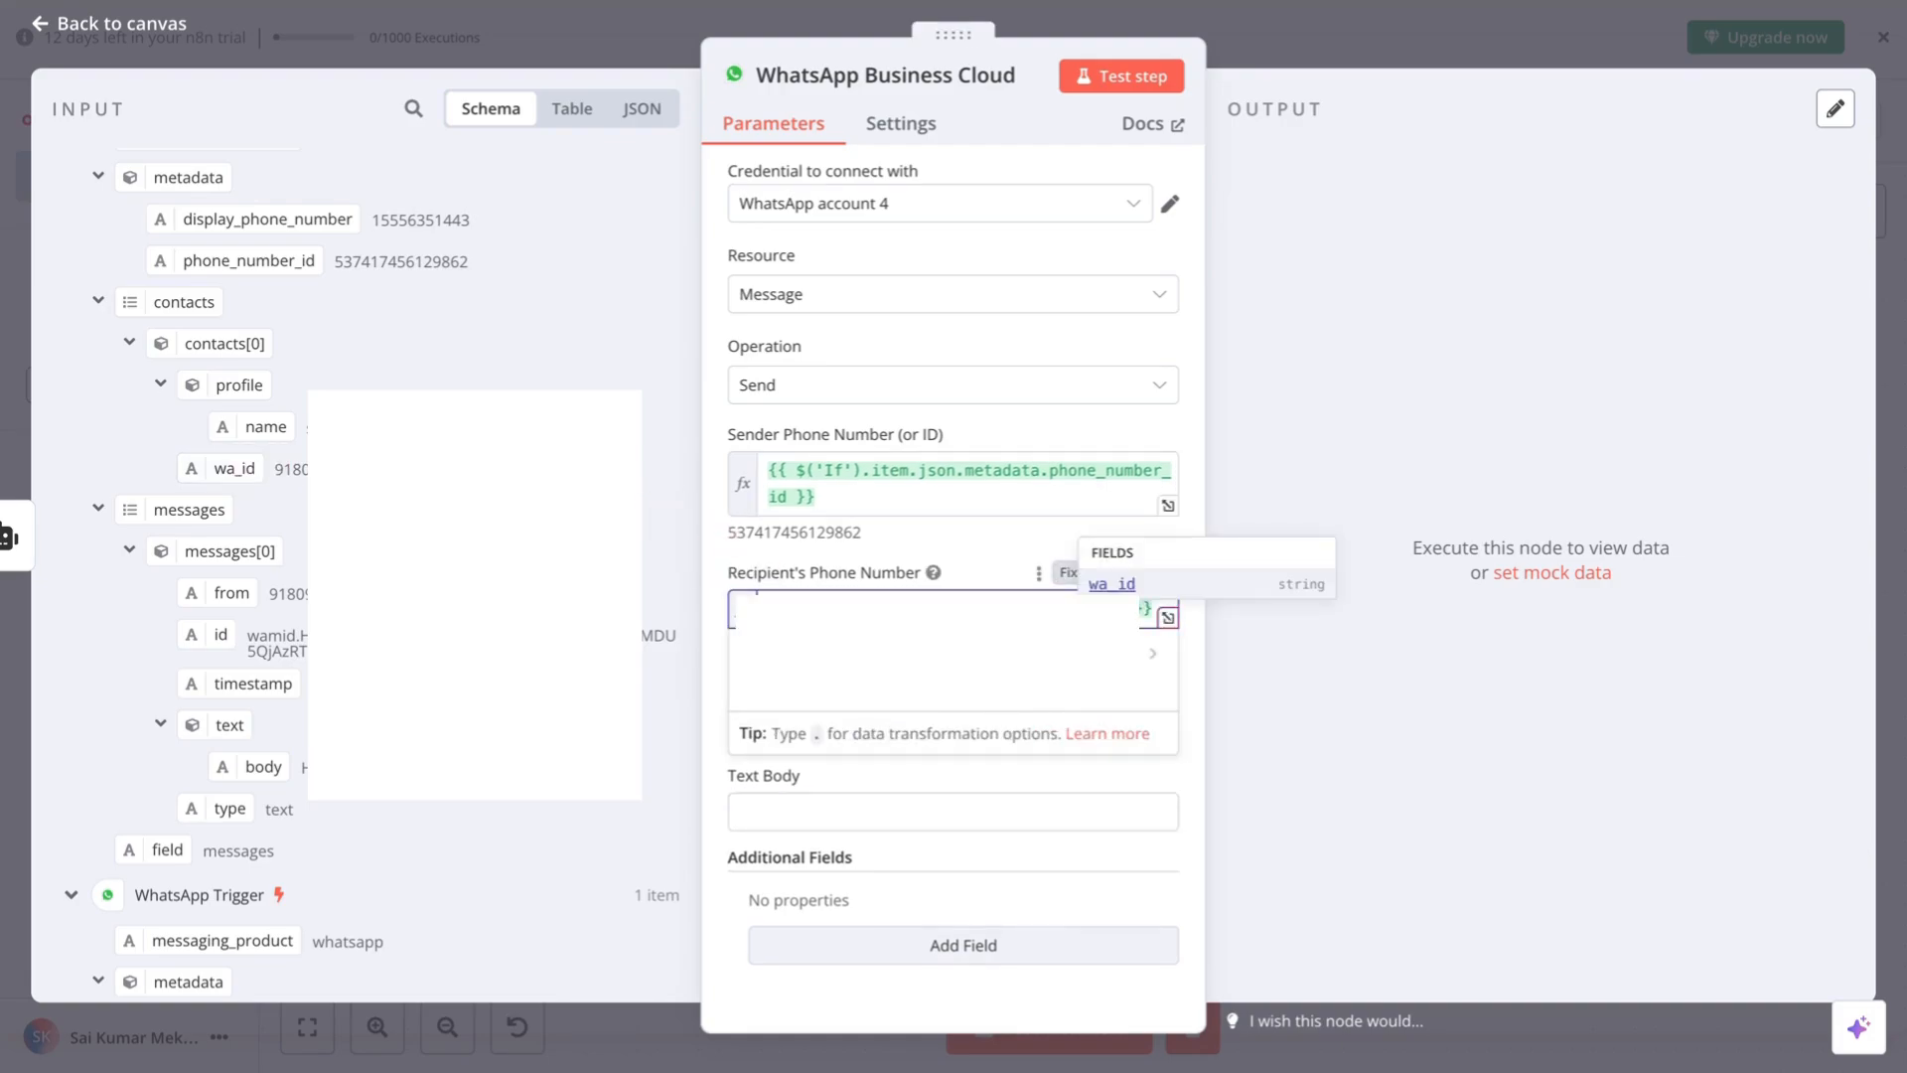
left_click(1194, 704)
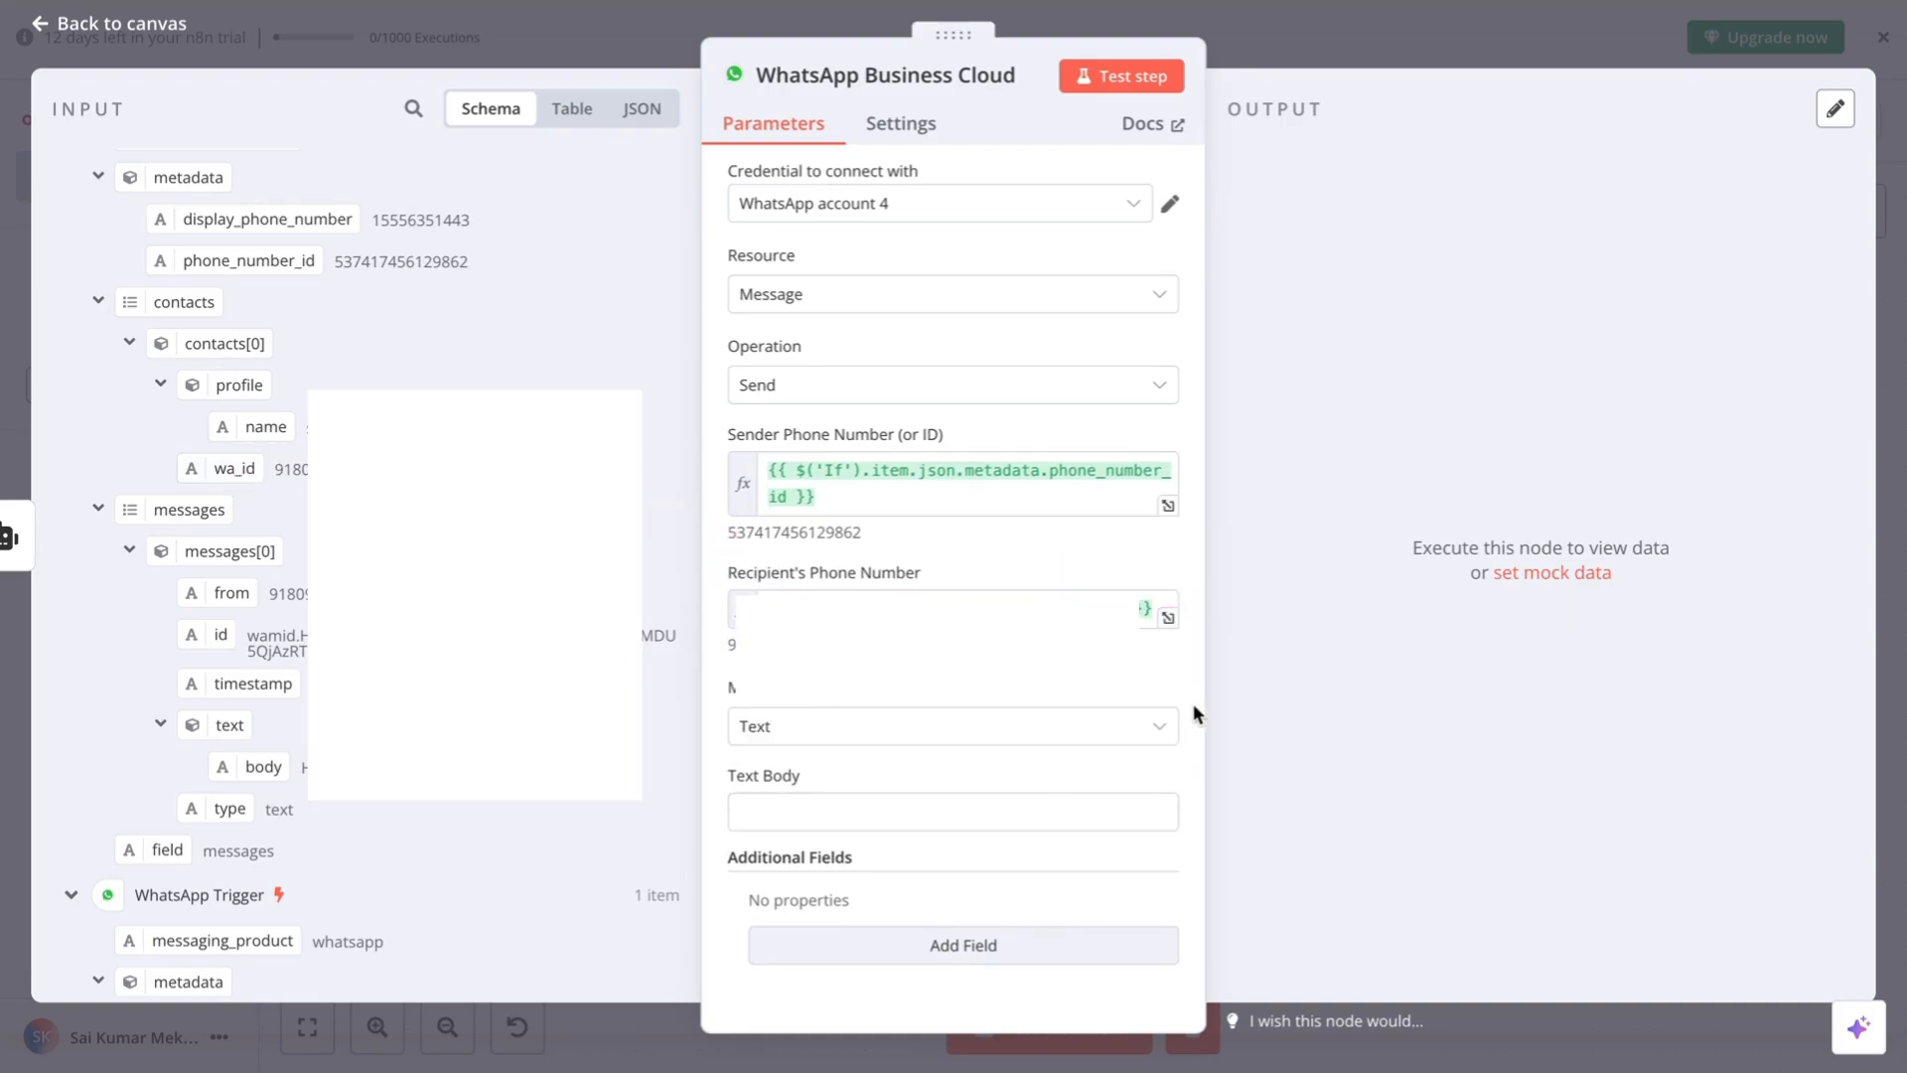
- Keep message type Text and map the AI Agent output, {{ $json.output }}, into Text Body
left_click(875, 735)
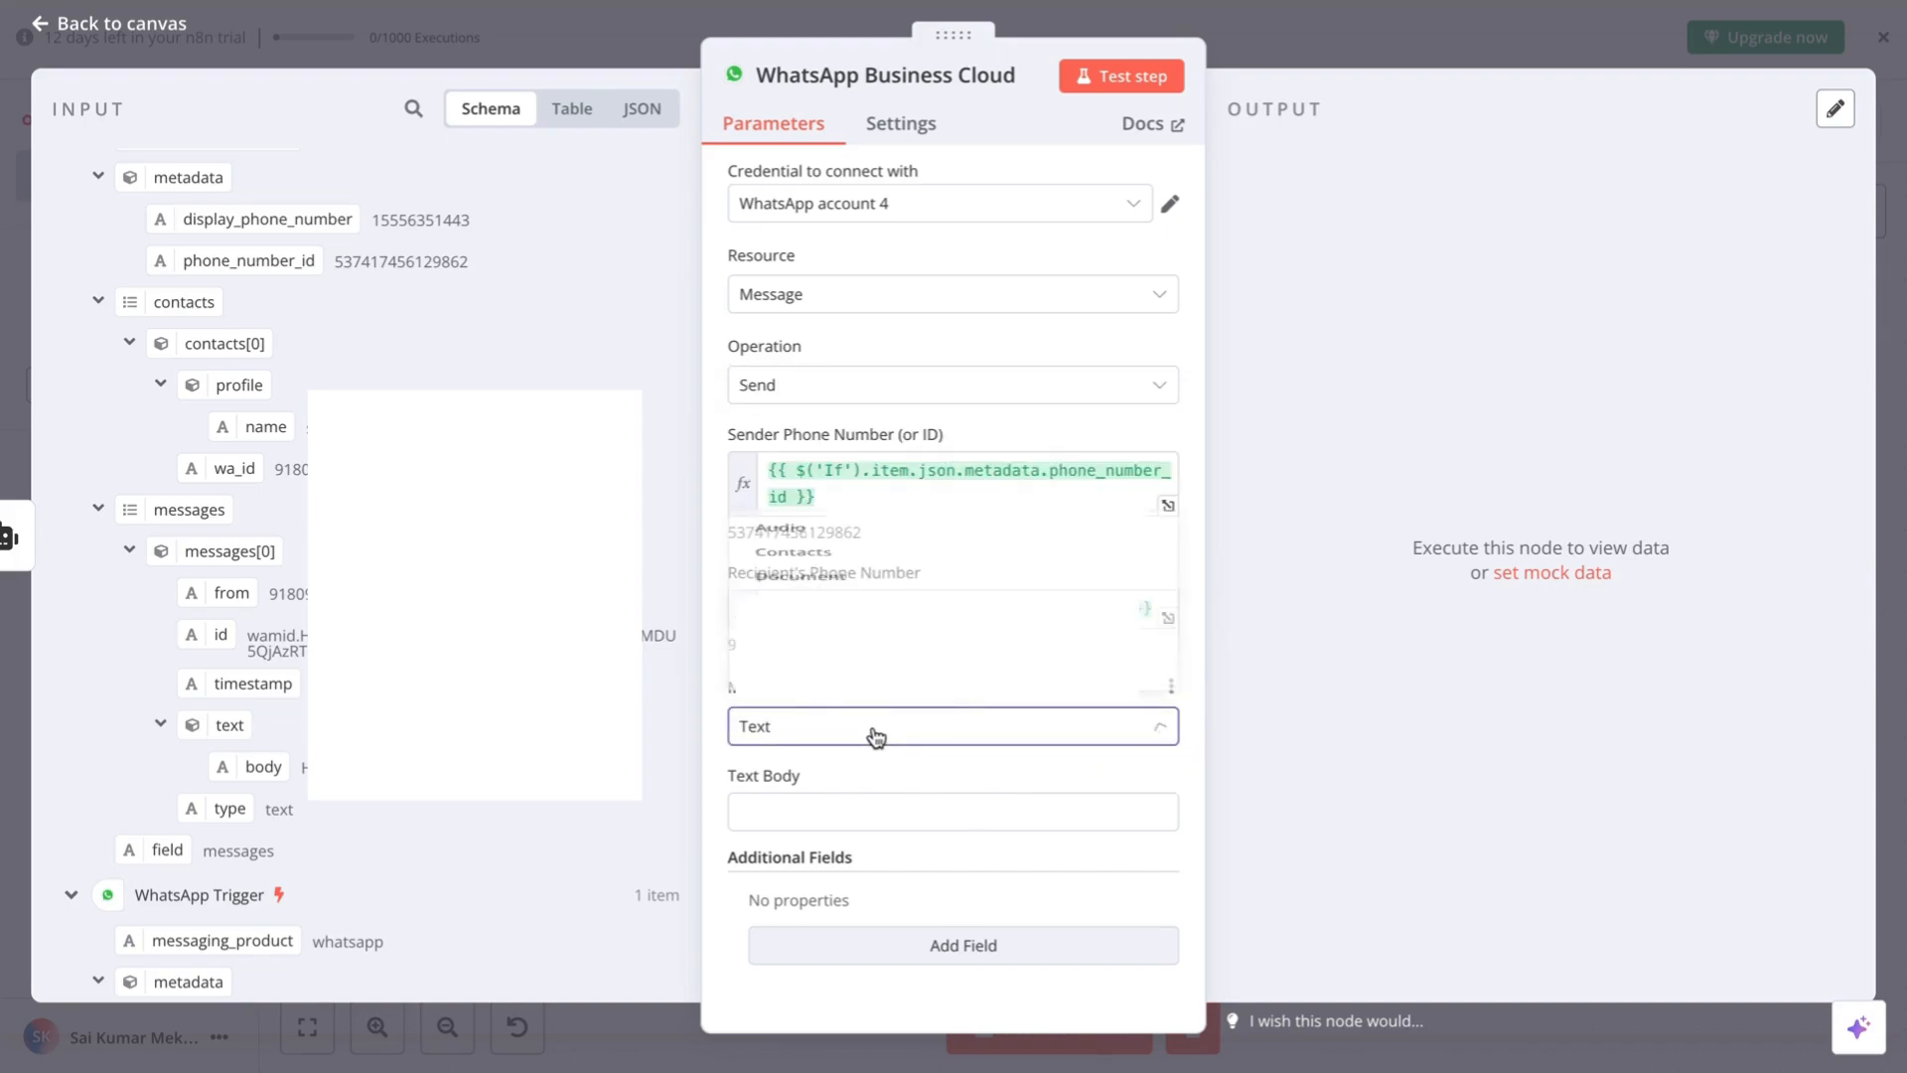
left_click(858, 815)
scroll(341, 800, "up", 3)
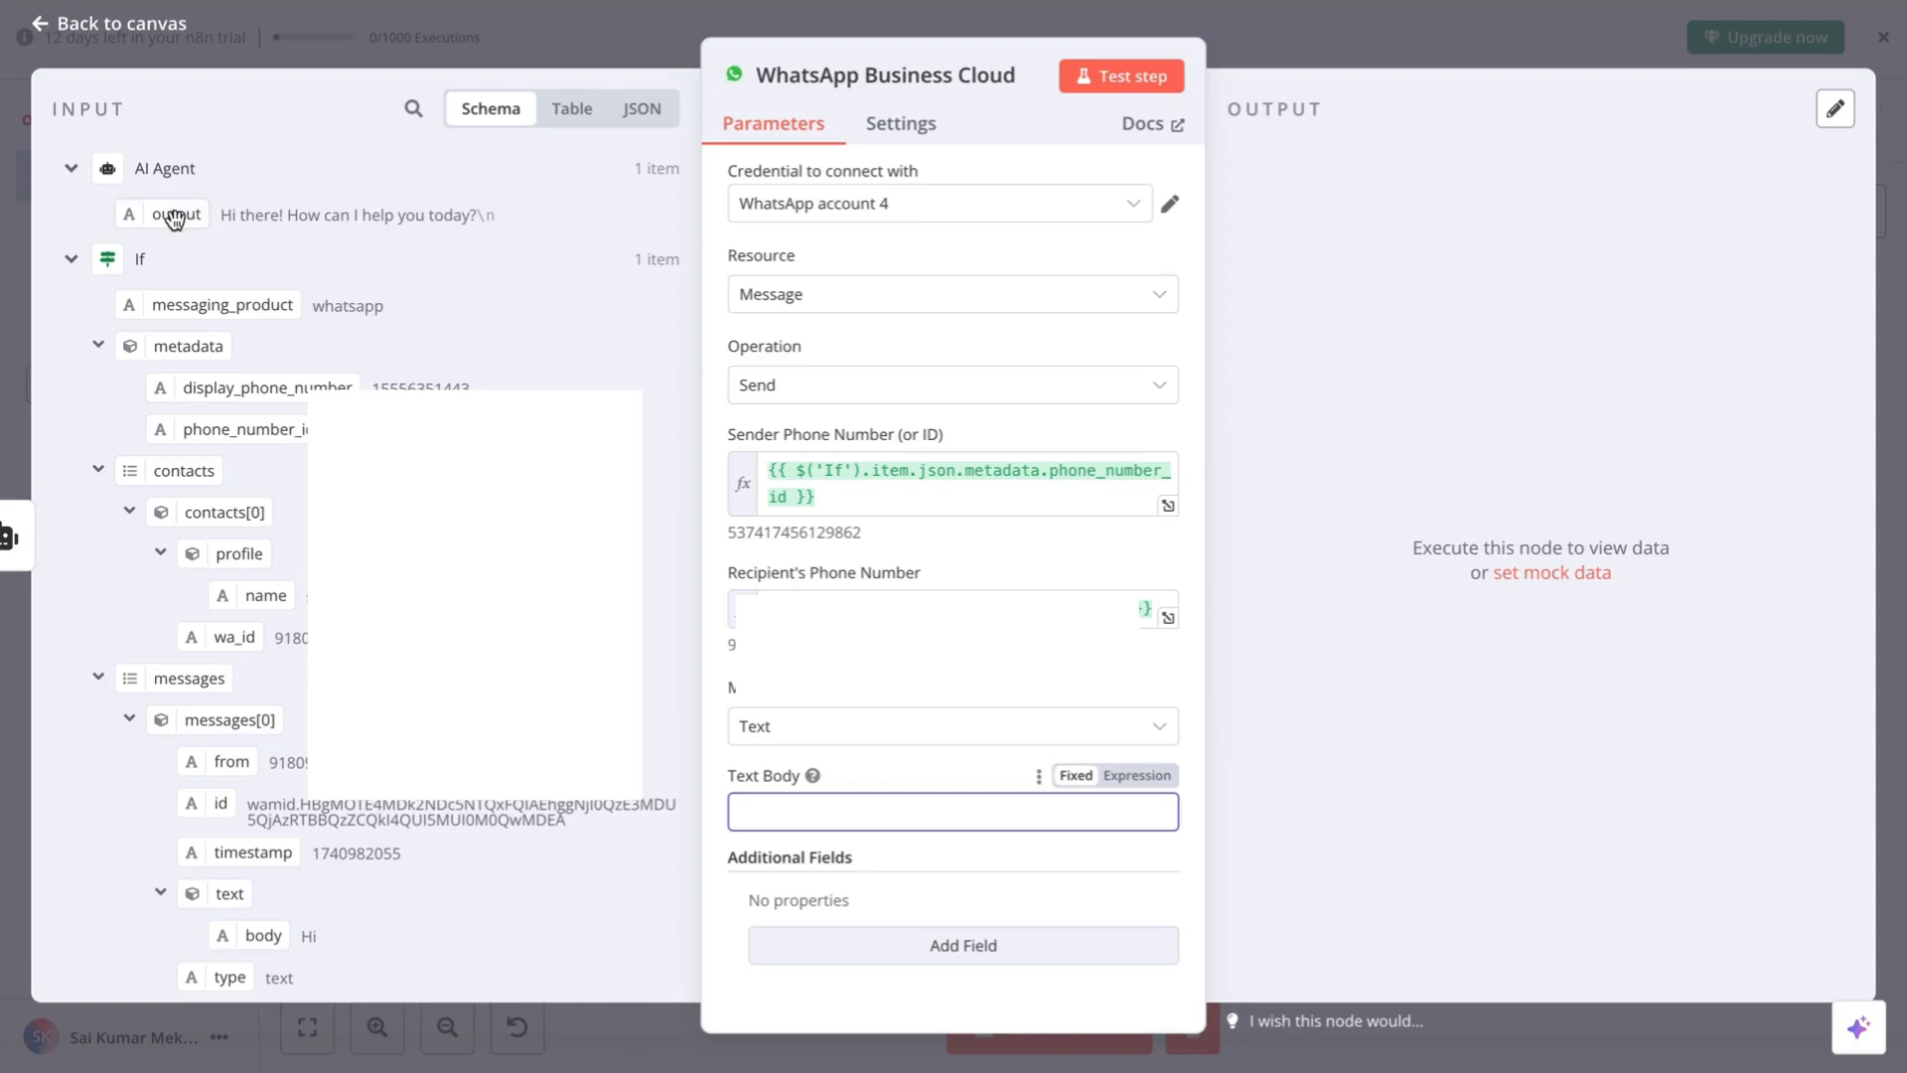
left_click_drag(175, 219, 830, 802)
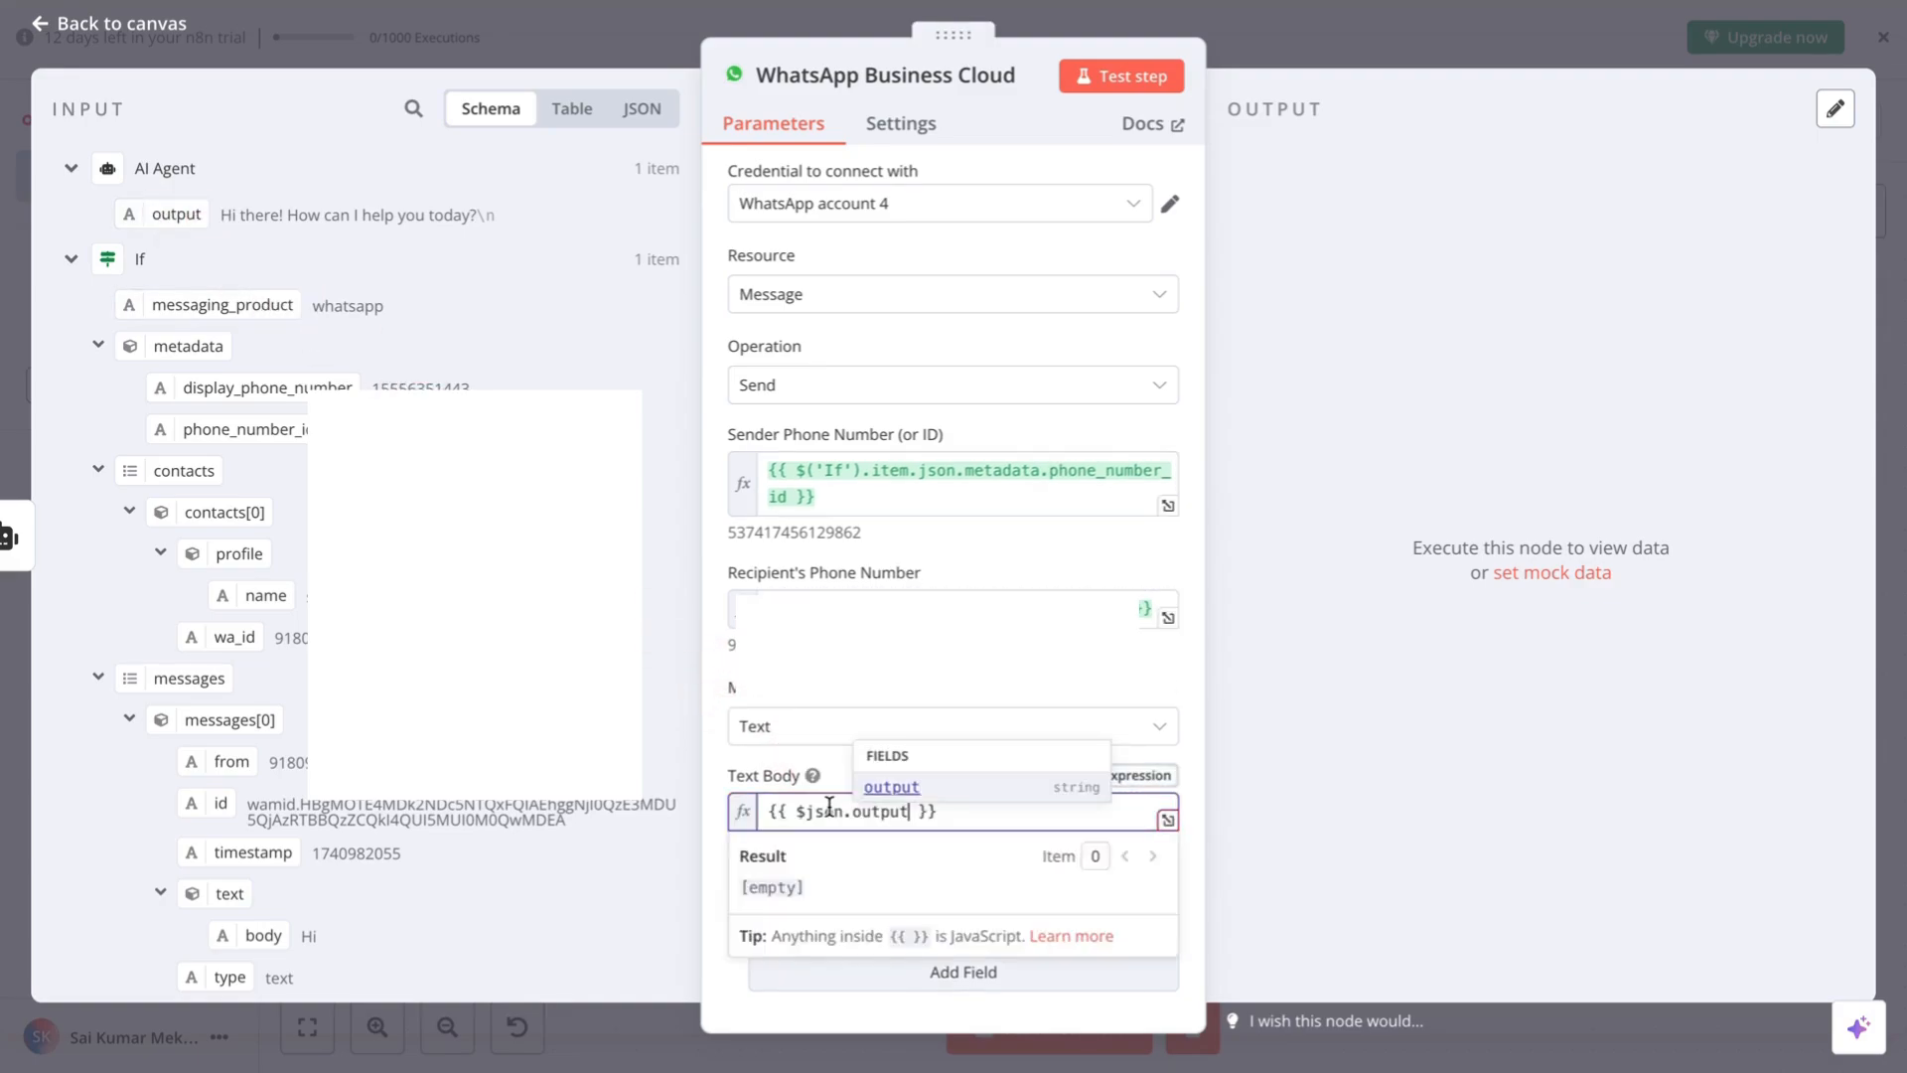
left_click(1193, 904)
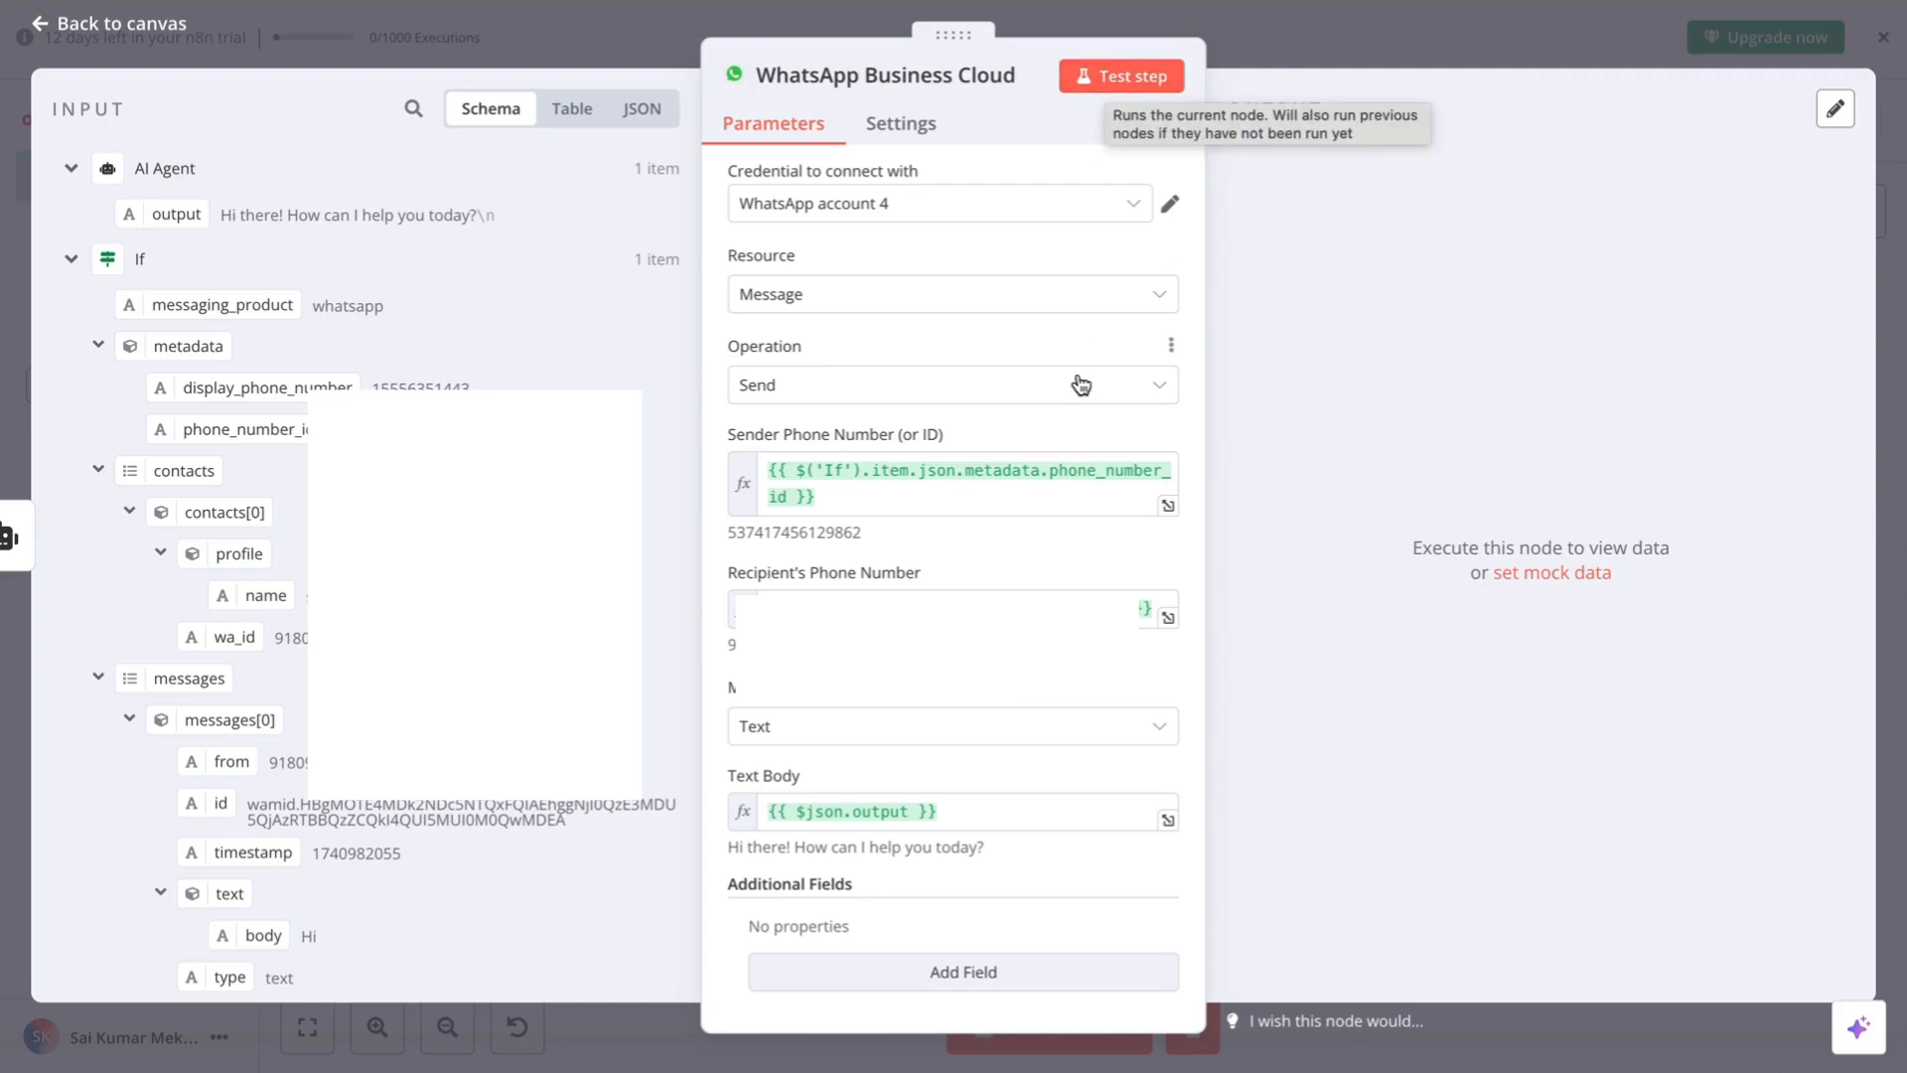
- Test the WhatsApp Business Cloud send node, confirming 1 item sent, then return to the canvas
left_click(1123, 79)
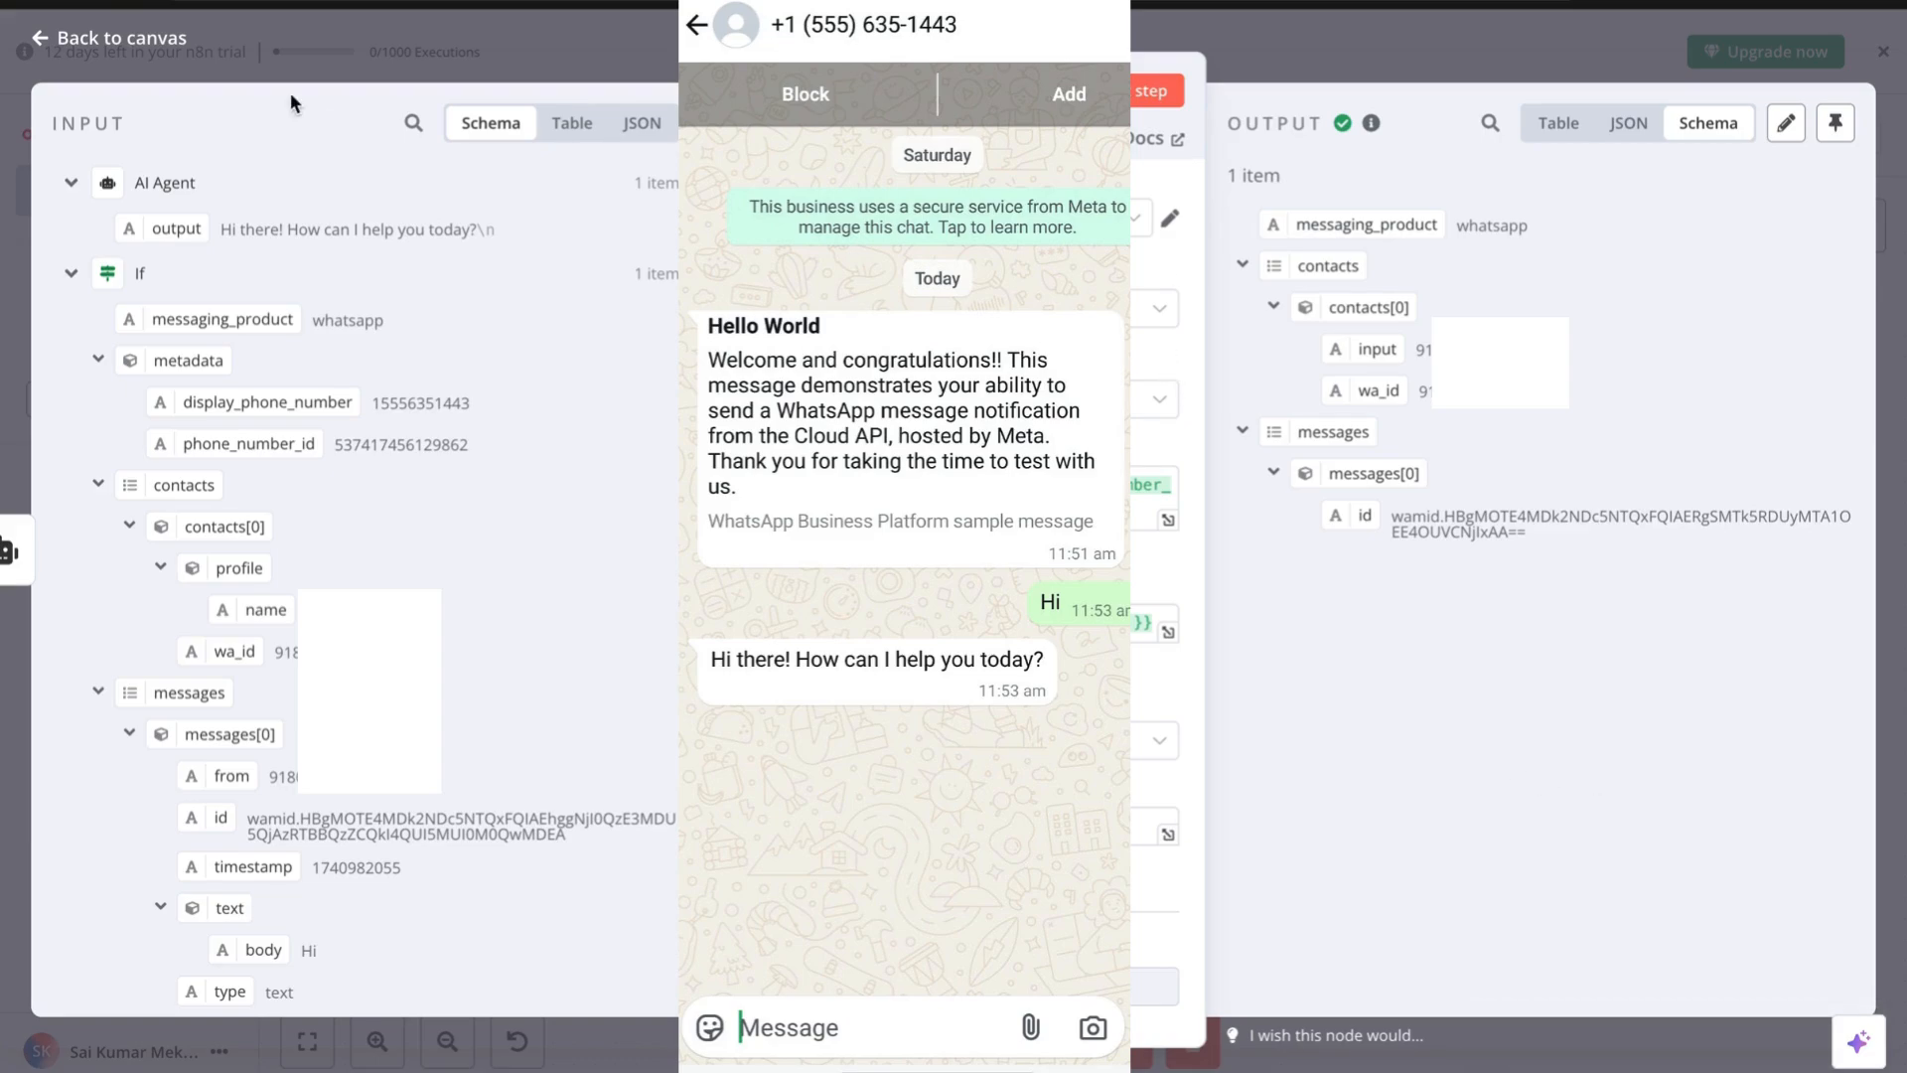
left_click(149, 40)
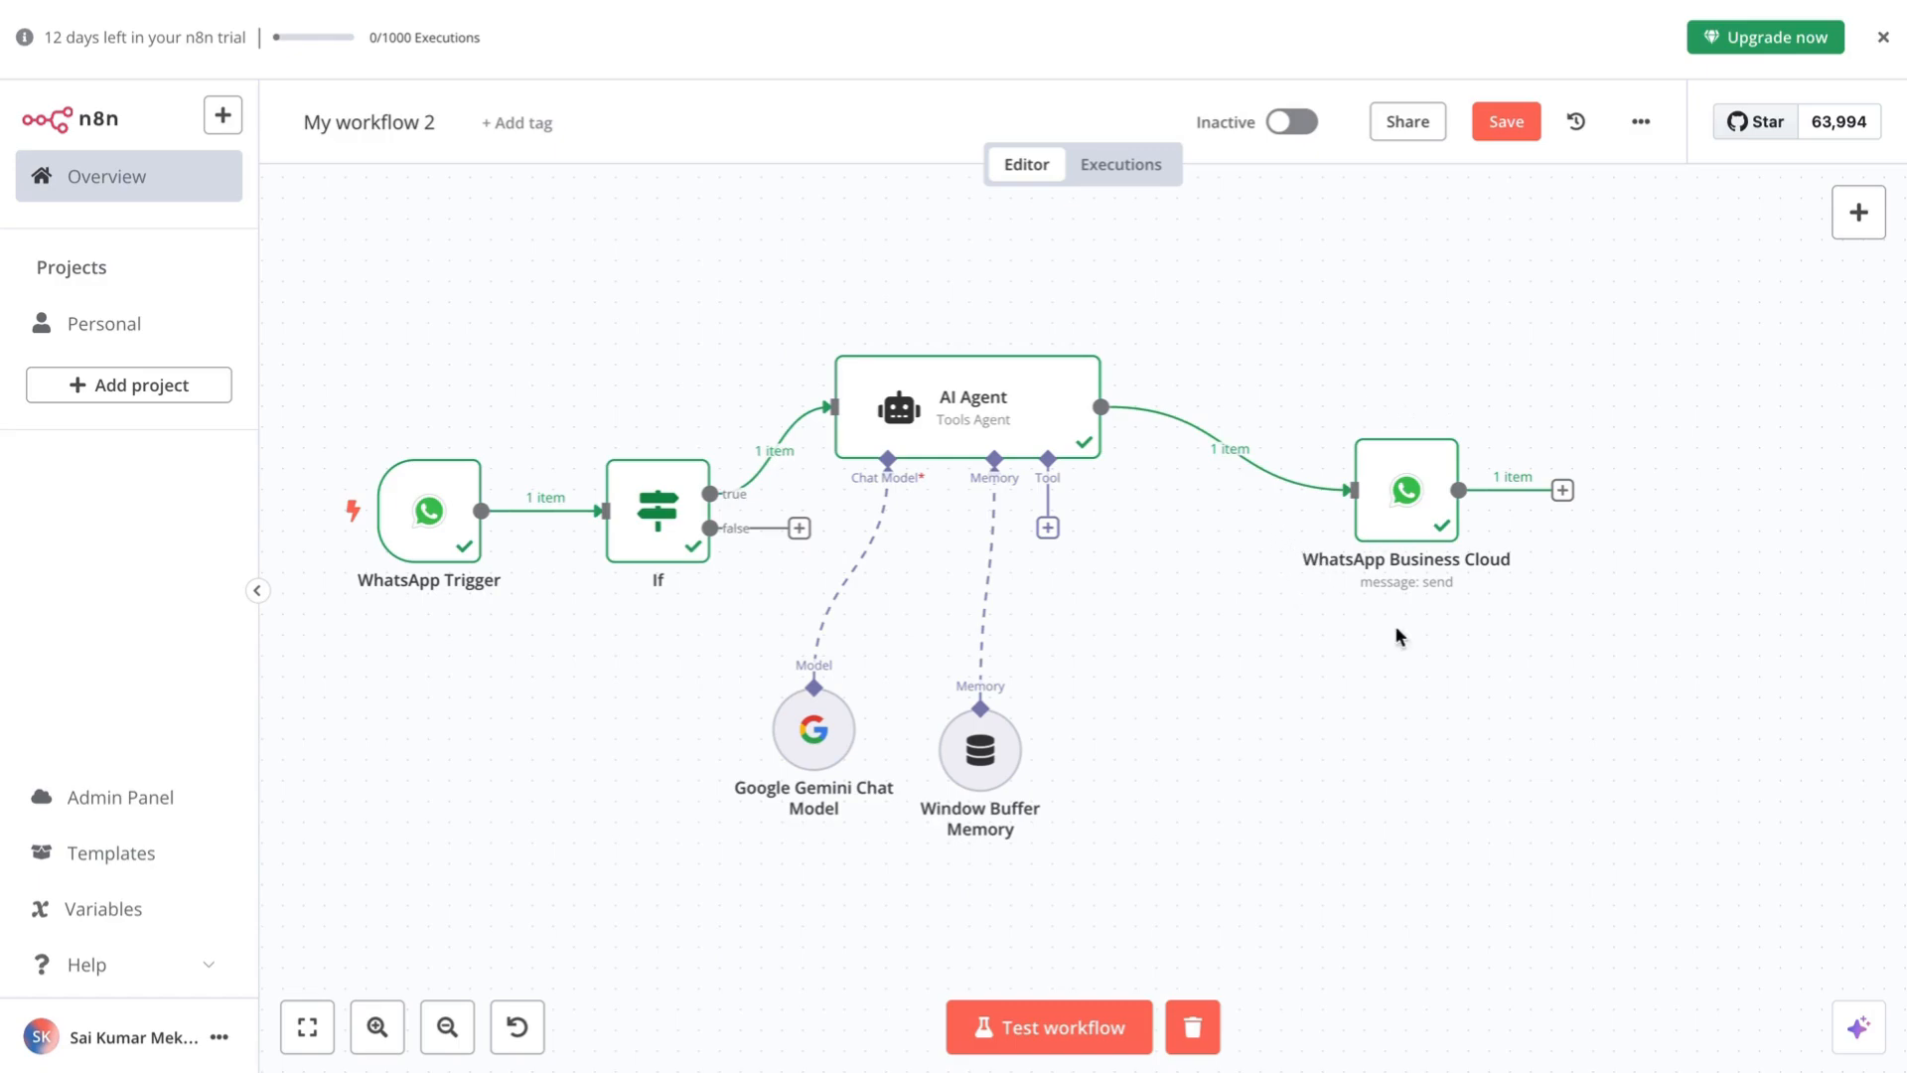
- Save My workflow 2 with WhatsApp Trigger, If, AI Agent and send nodes all marked successful
right_click(1257, 693)
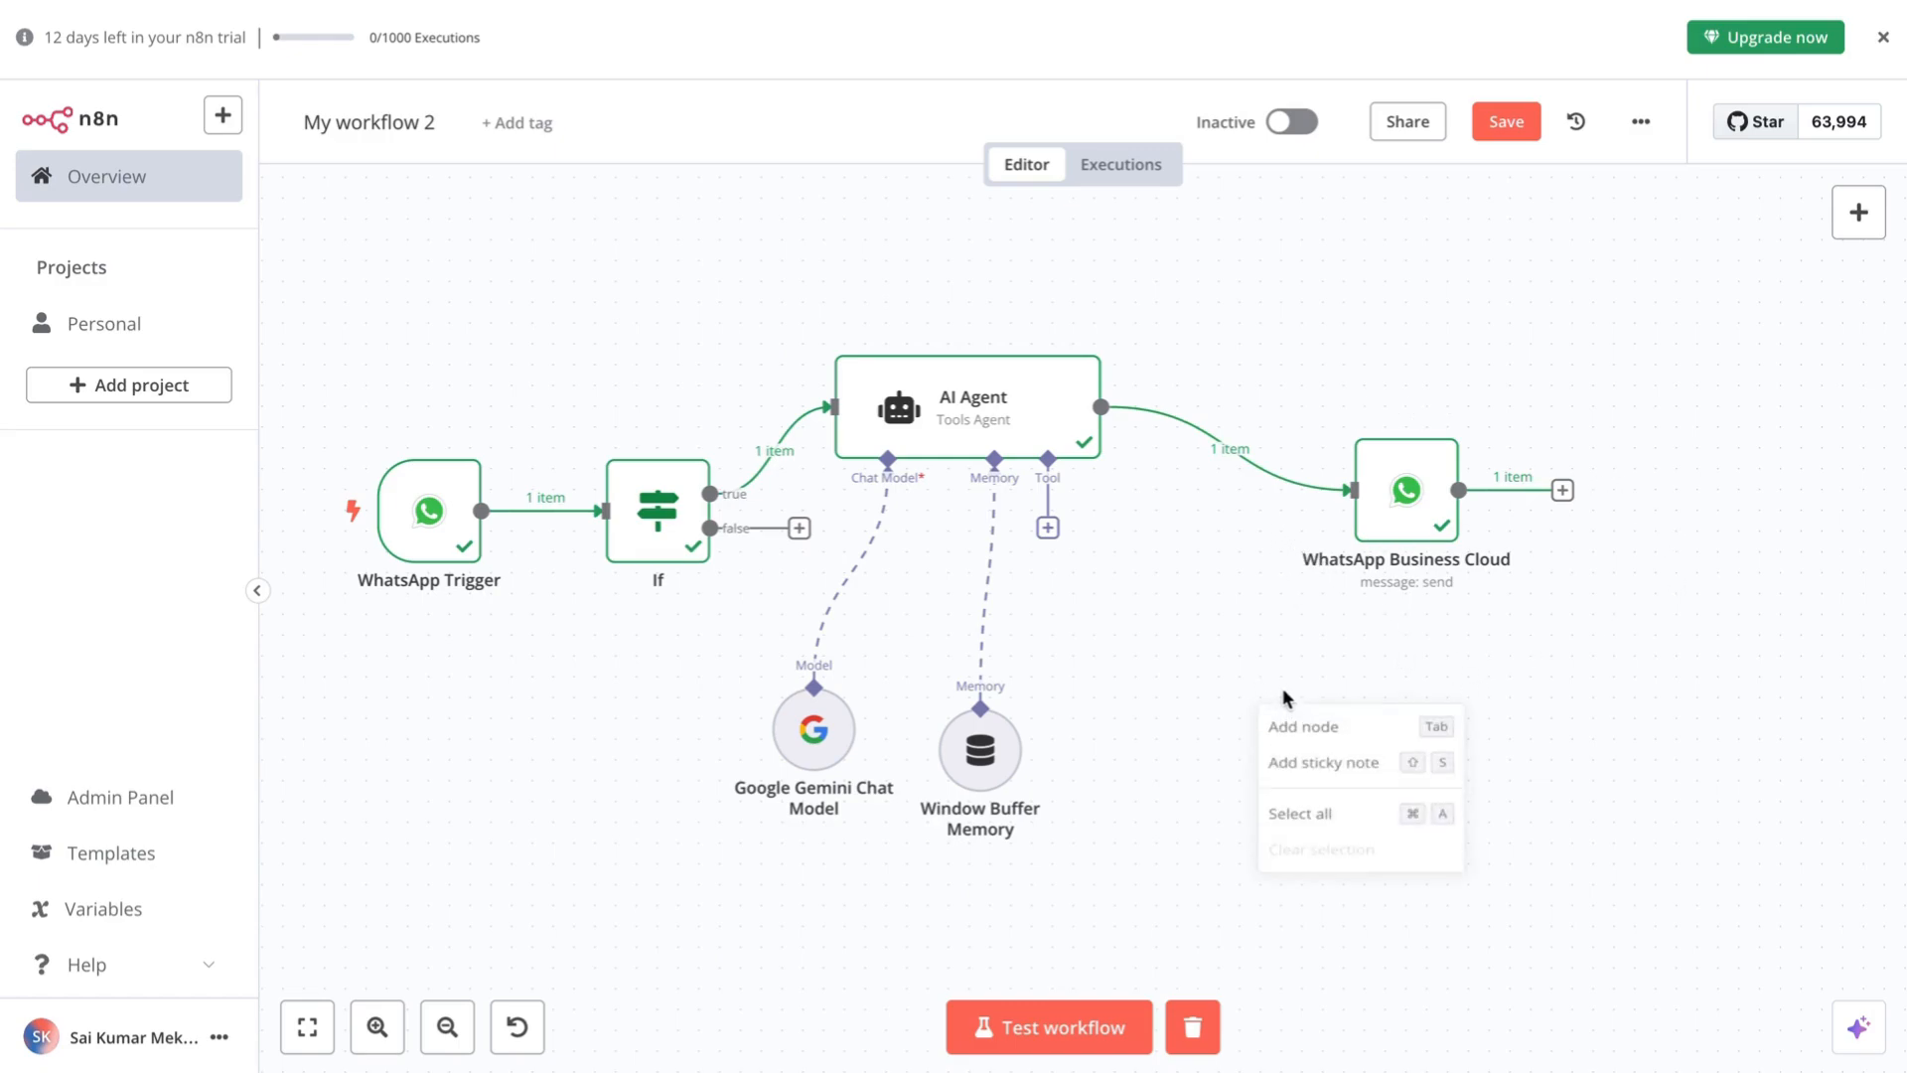
left_click(1188, 647)
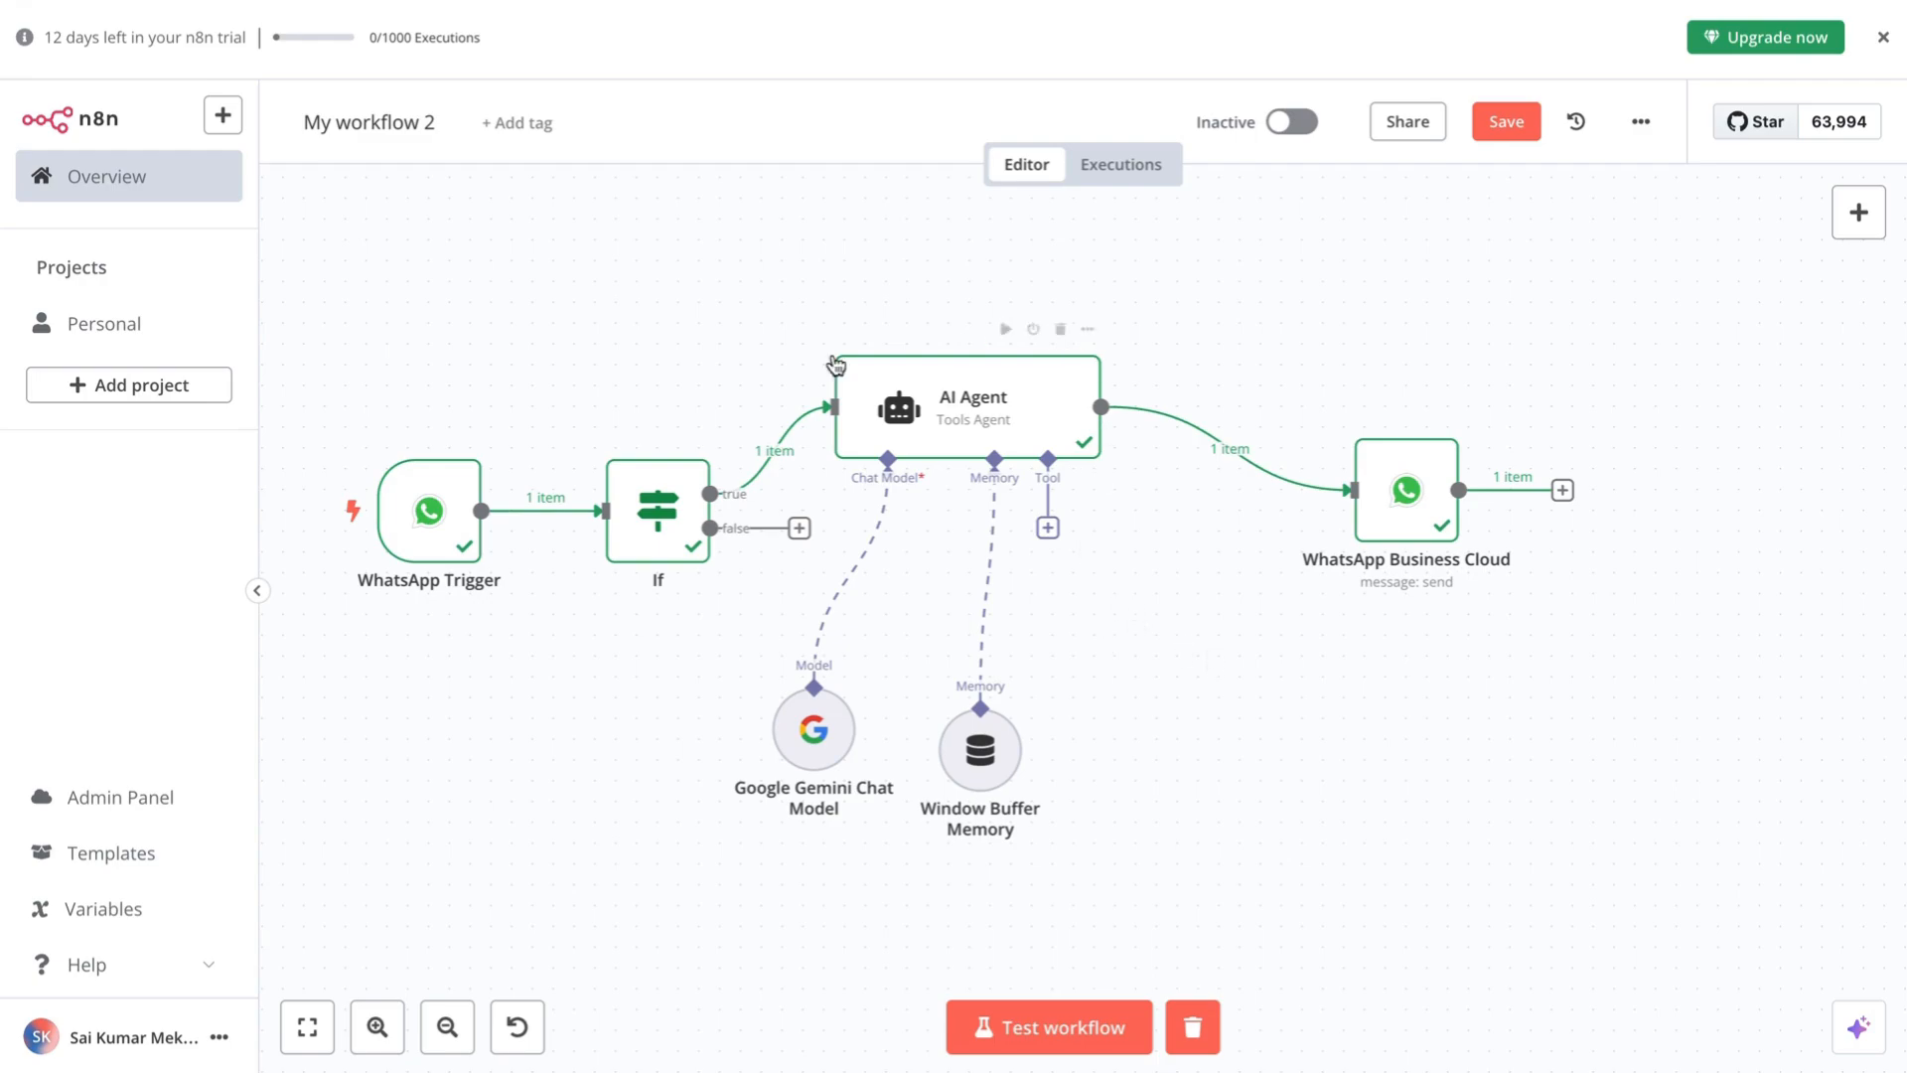
mouse_move(380, 599)
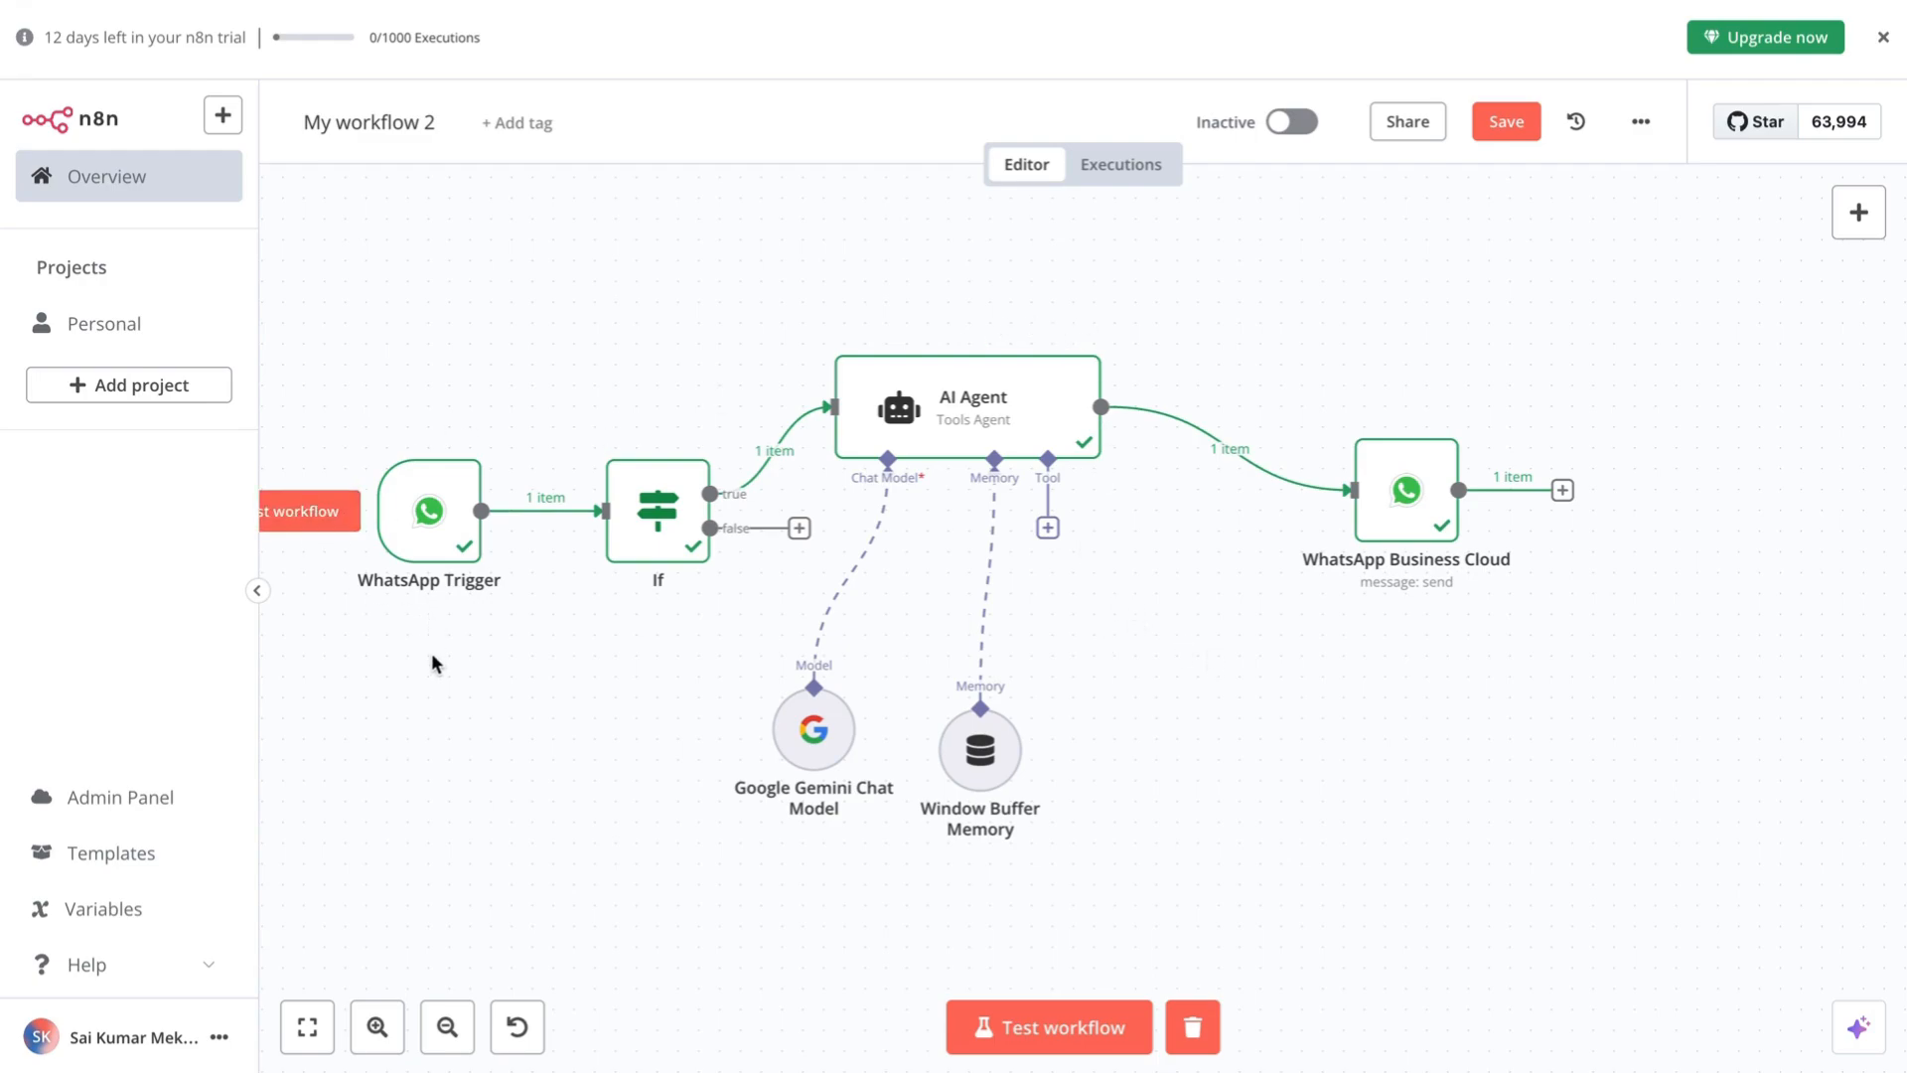
scroll(1470, 647, "up", 2)
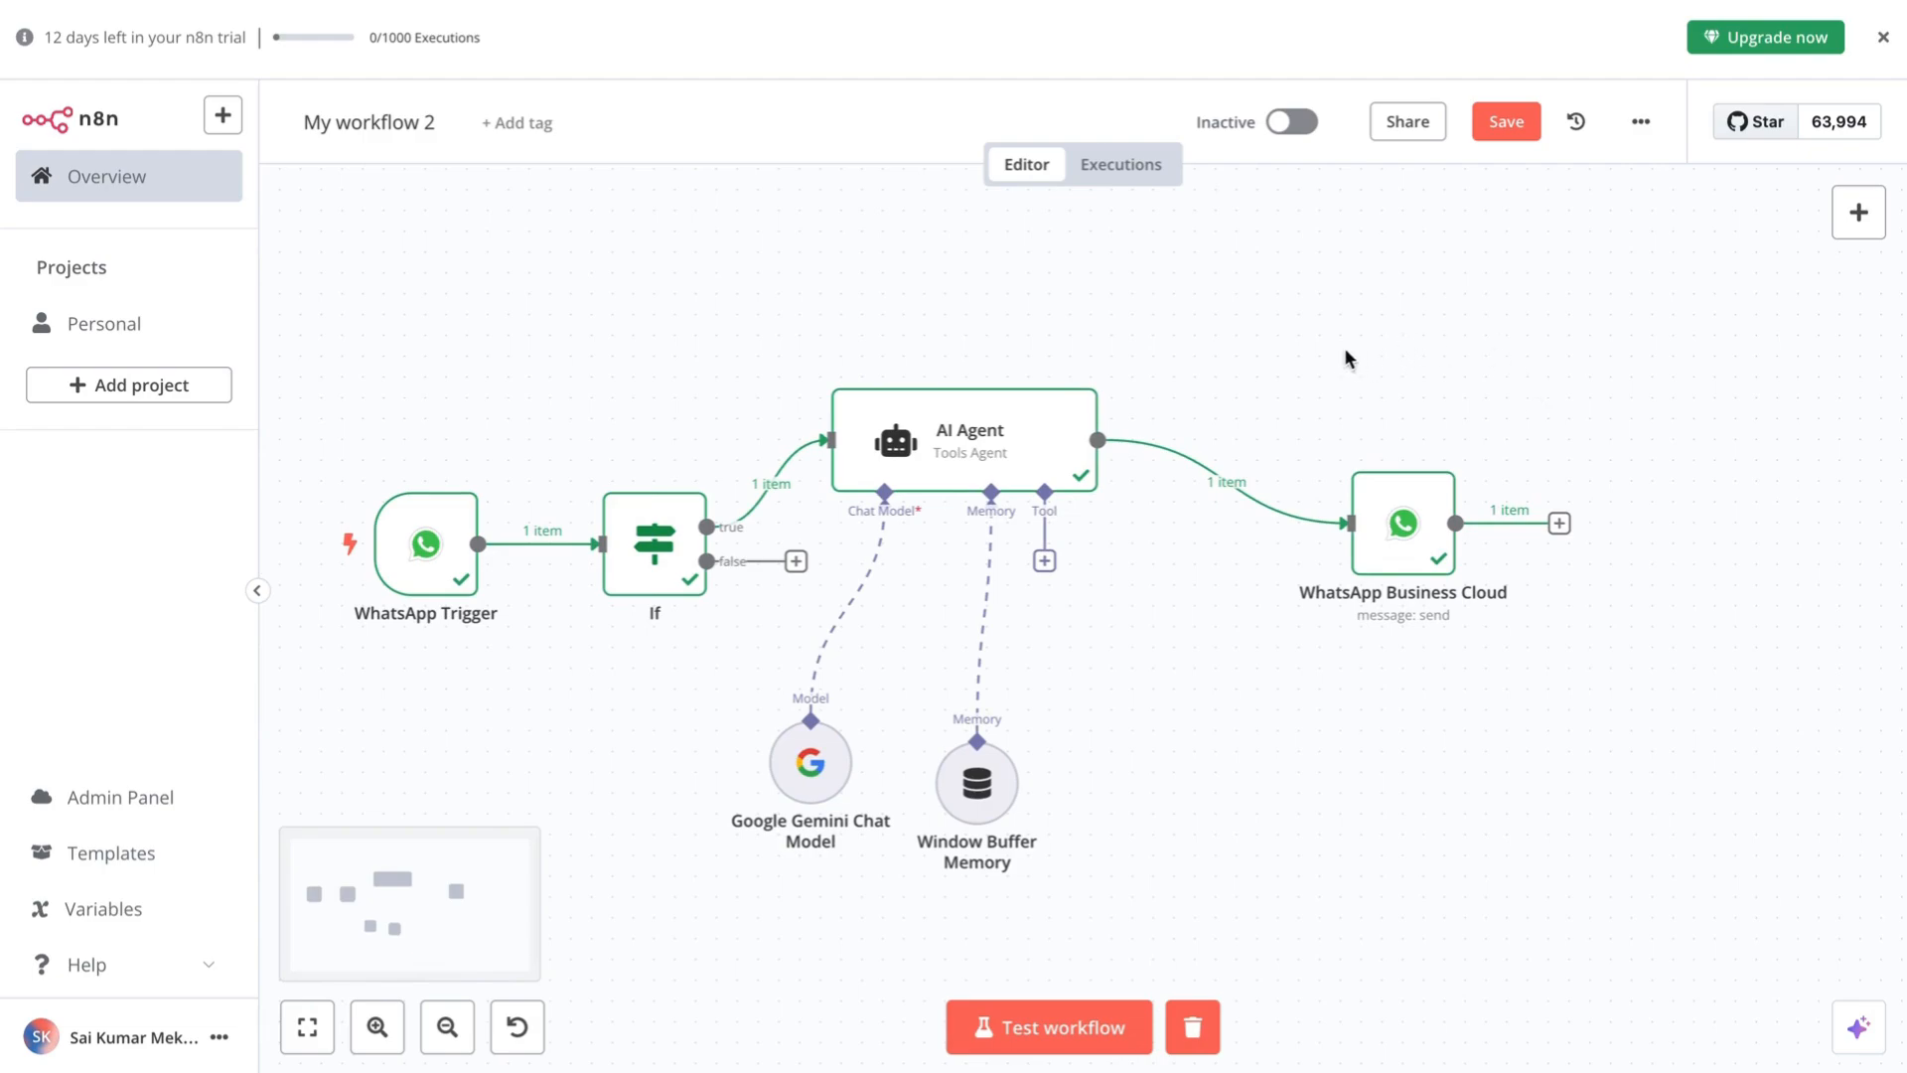
left_click(1495, 123)
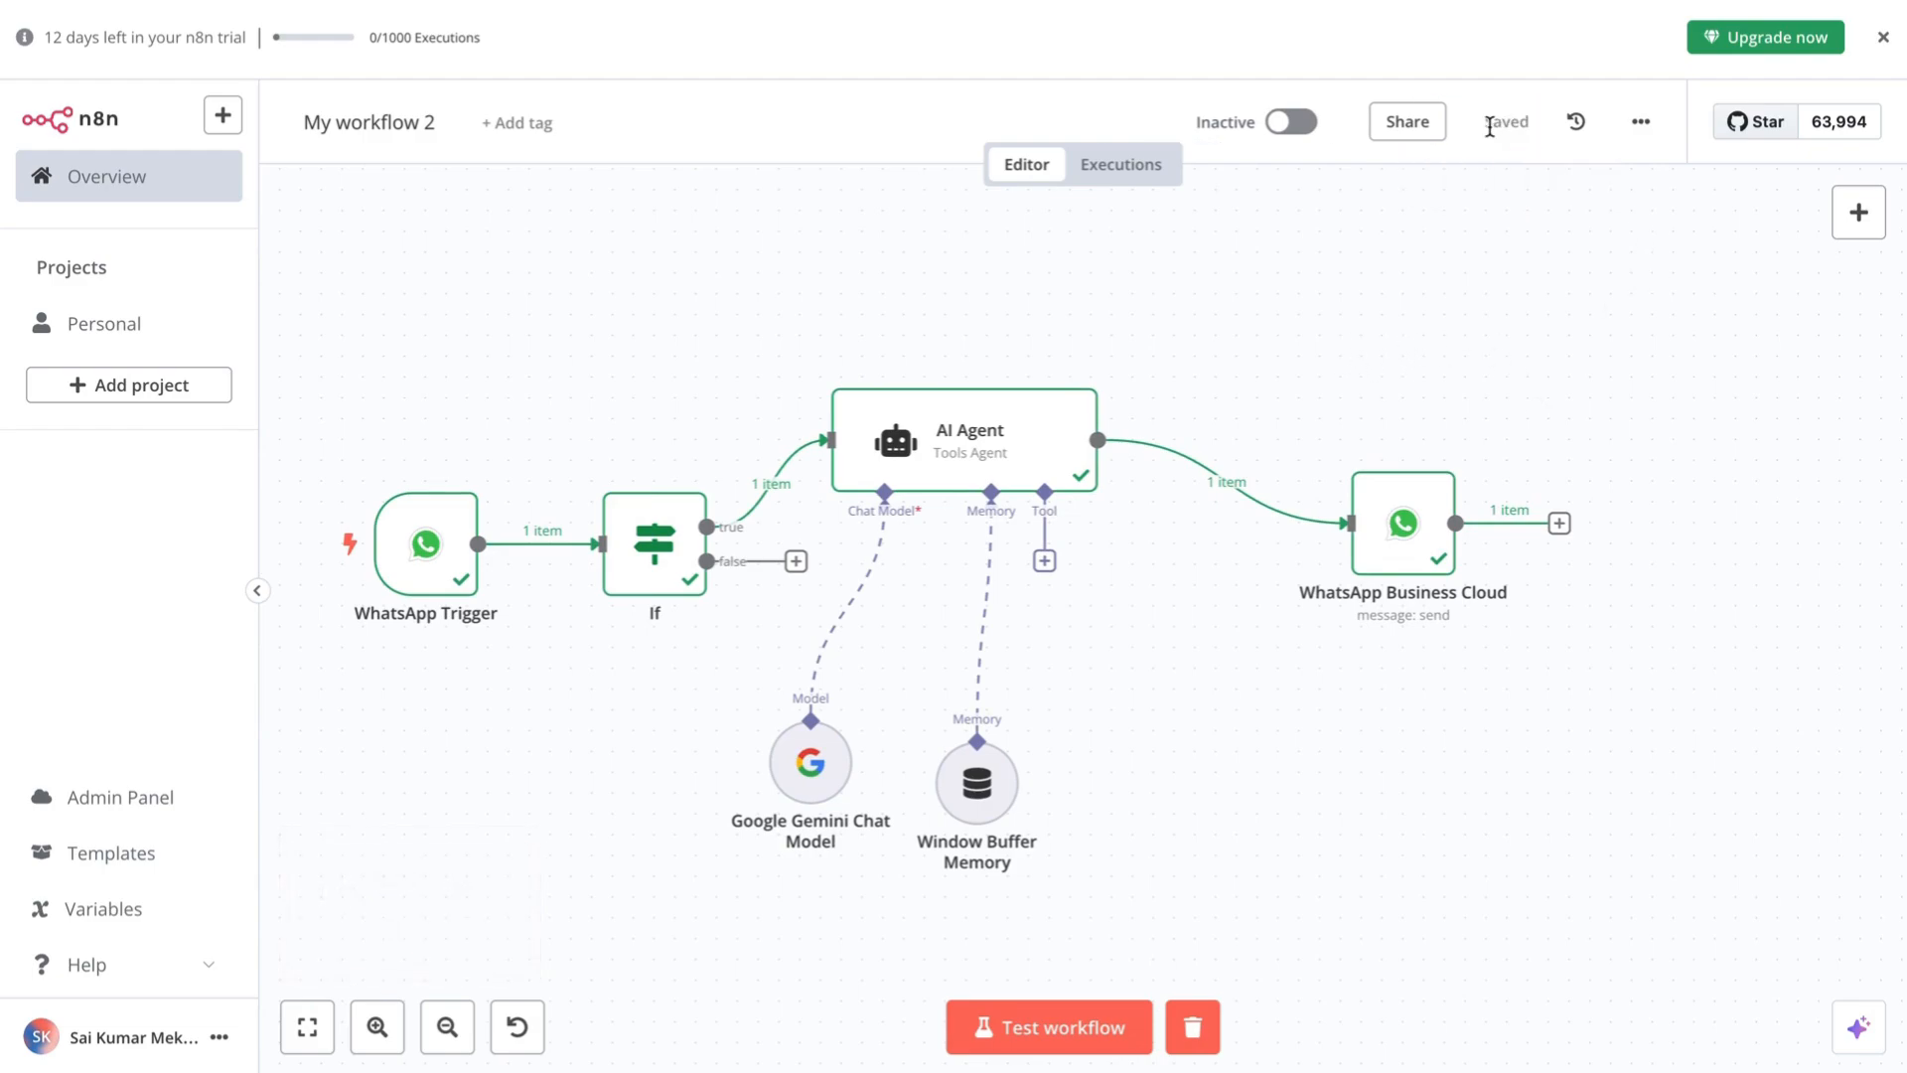
scroll(1490, 779, "left", 2)
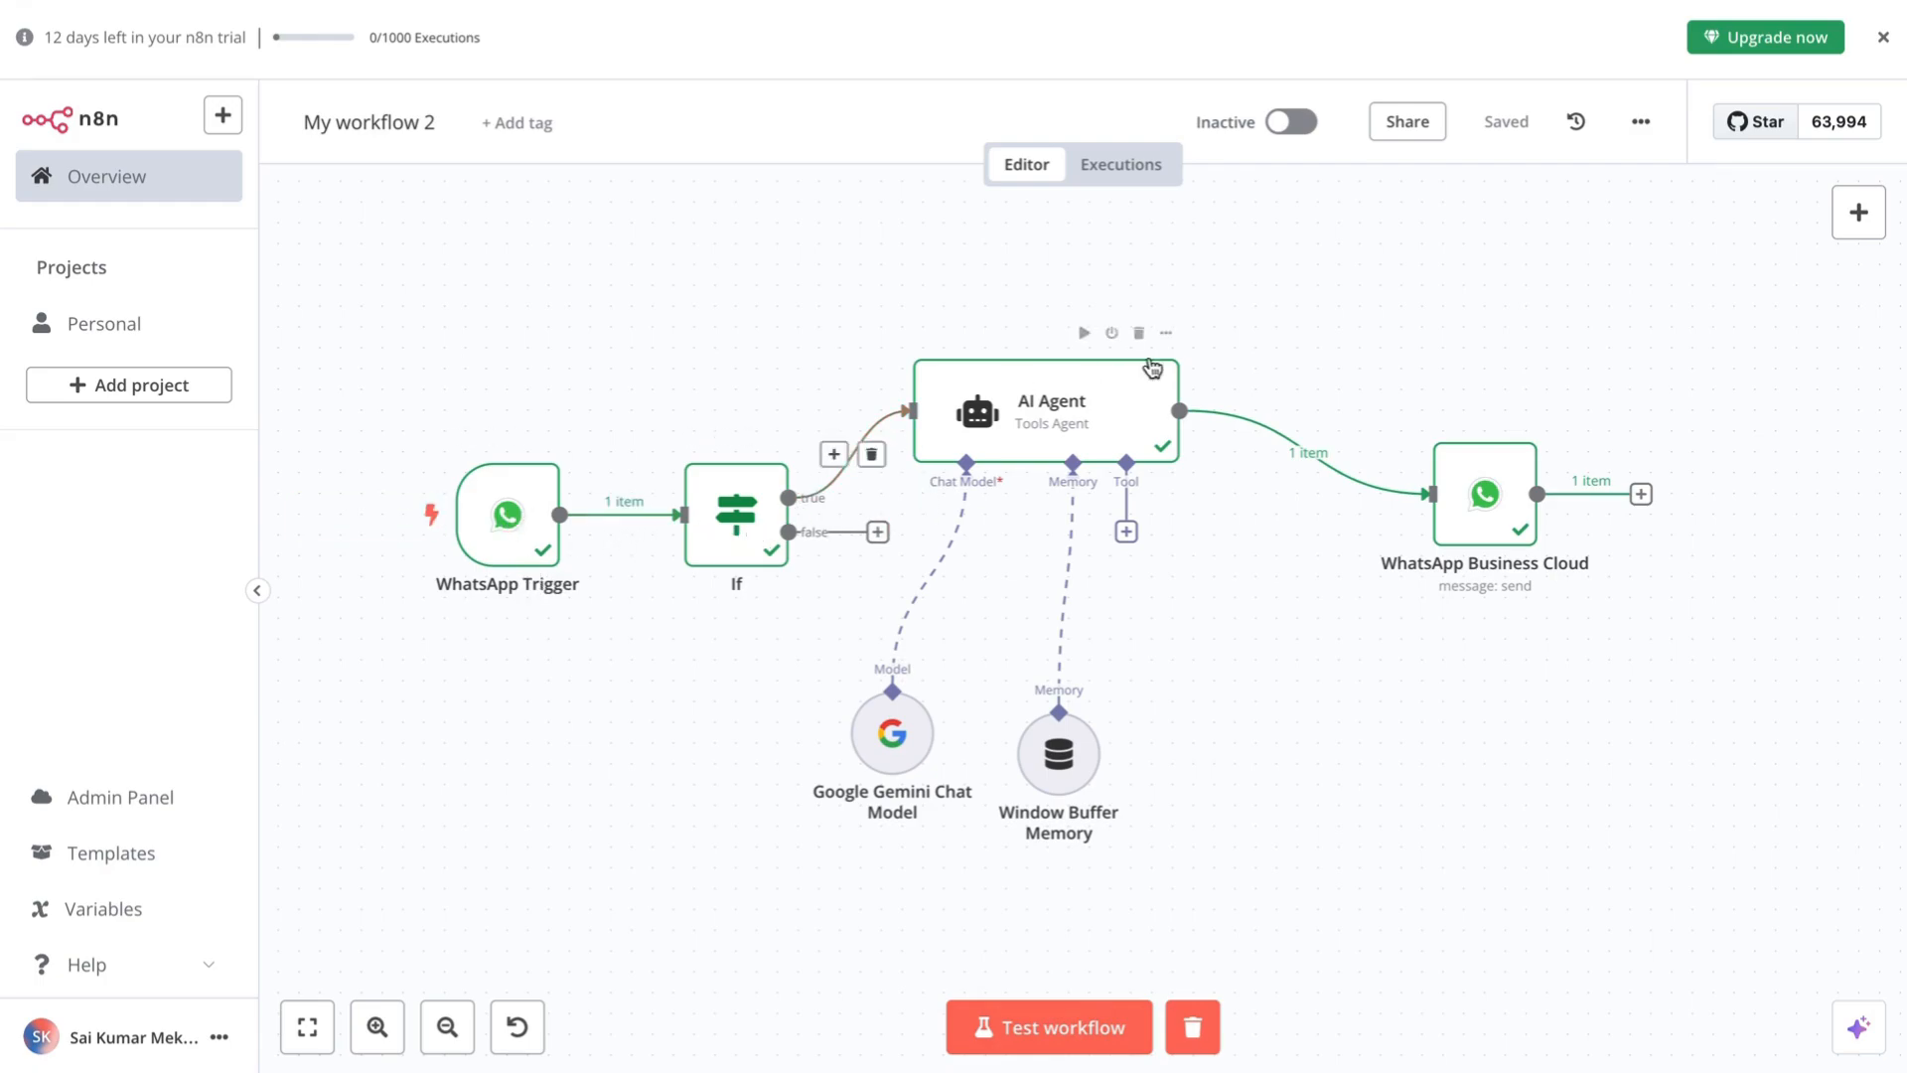
scroll(1404, 711, "down", 1)
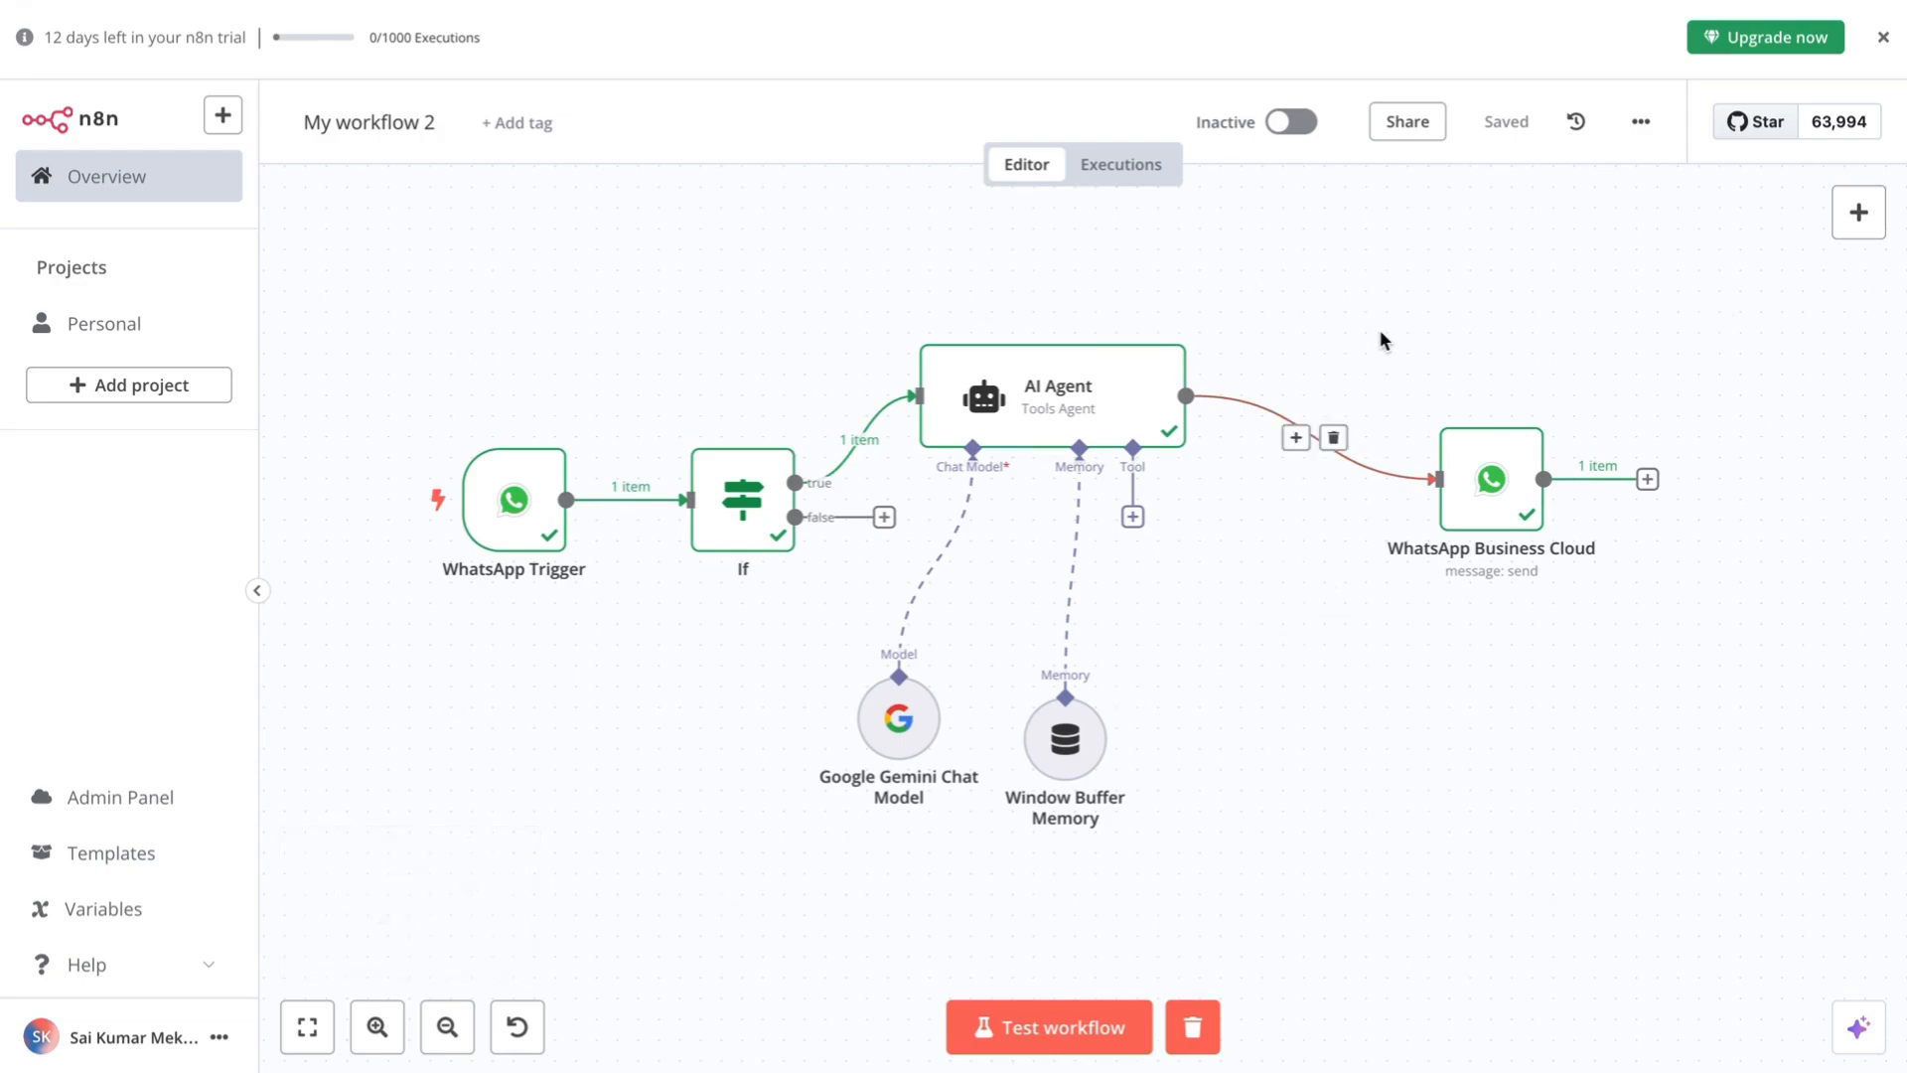
scroll(1380, 328, "up", 1)
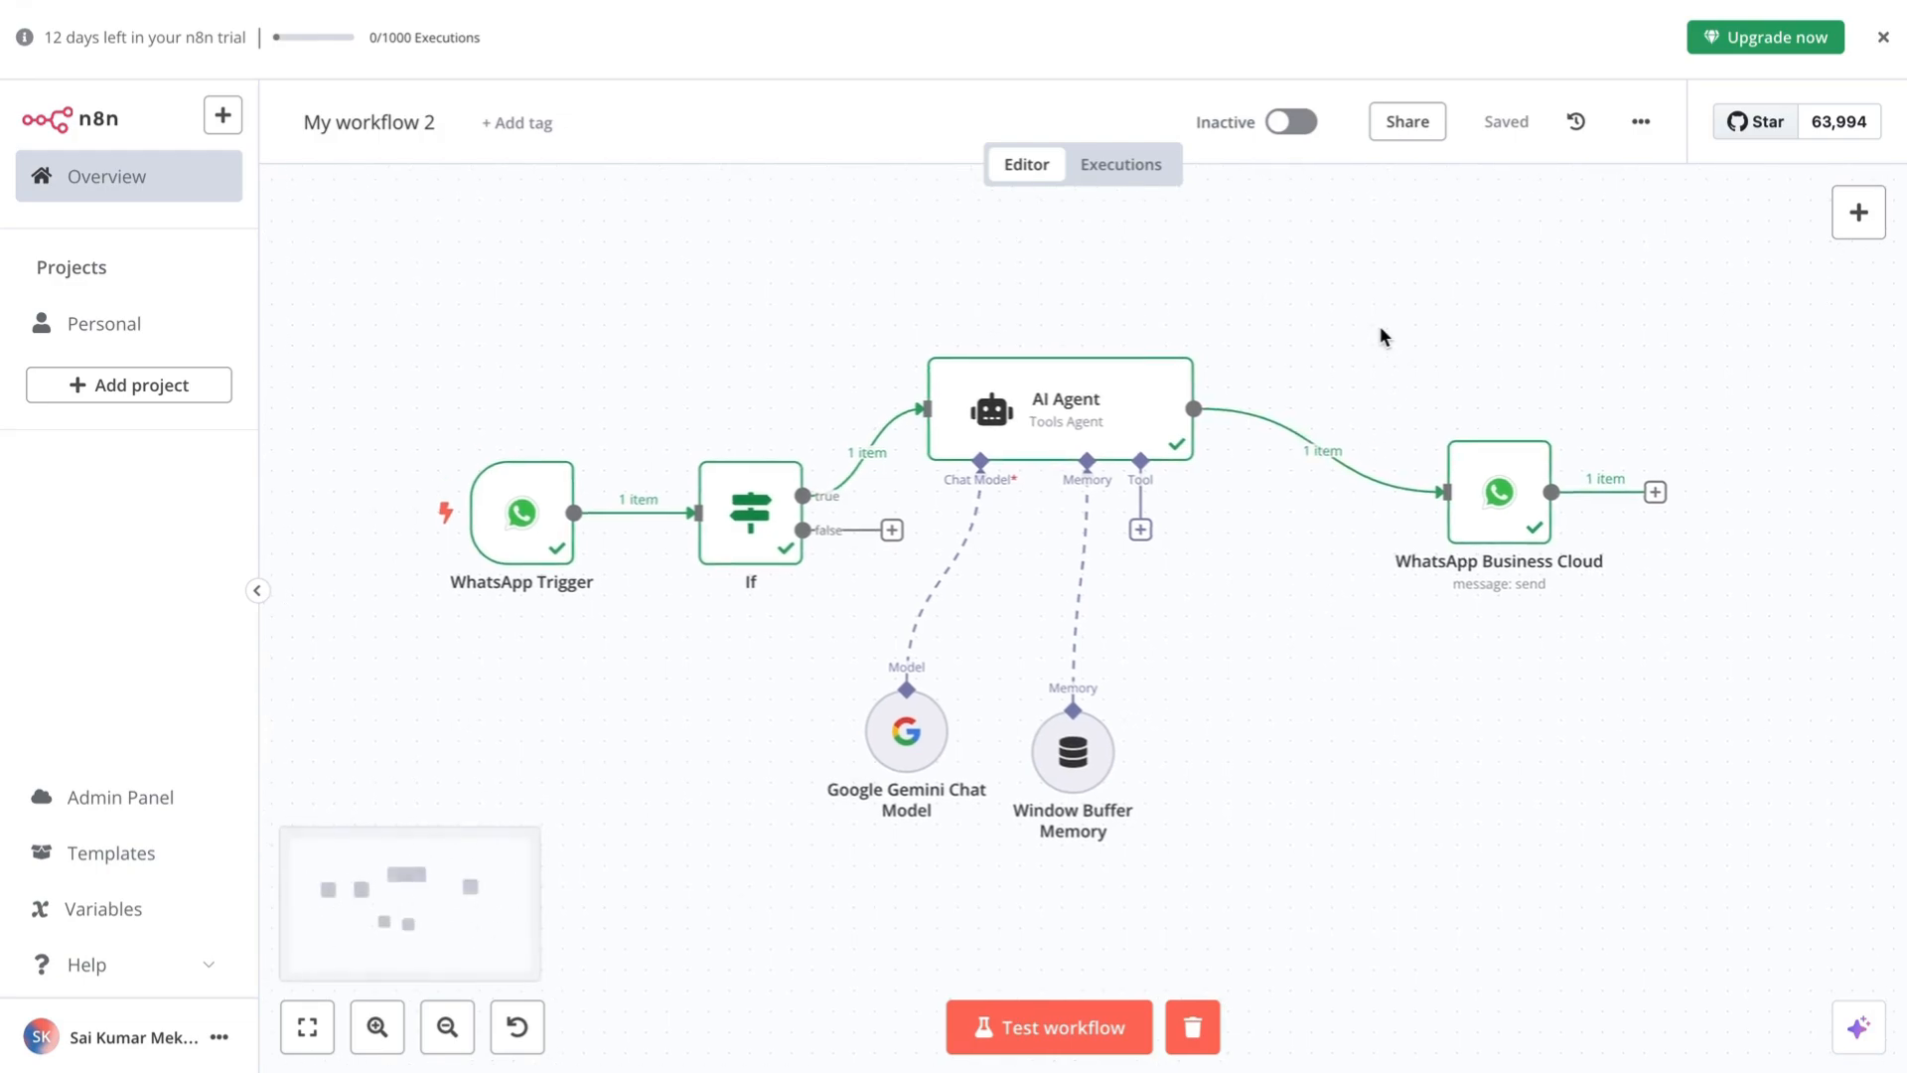
- Switch My workflow 2 from Inactive to active and acknowledge the Workflow activated notice
left_click(1295, 124)
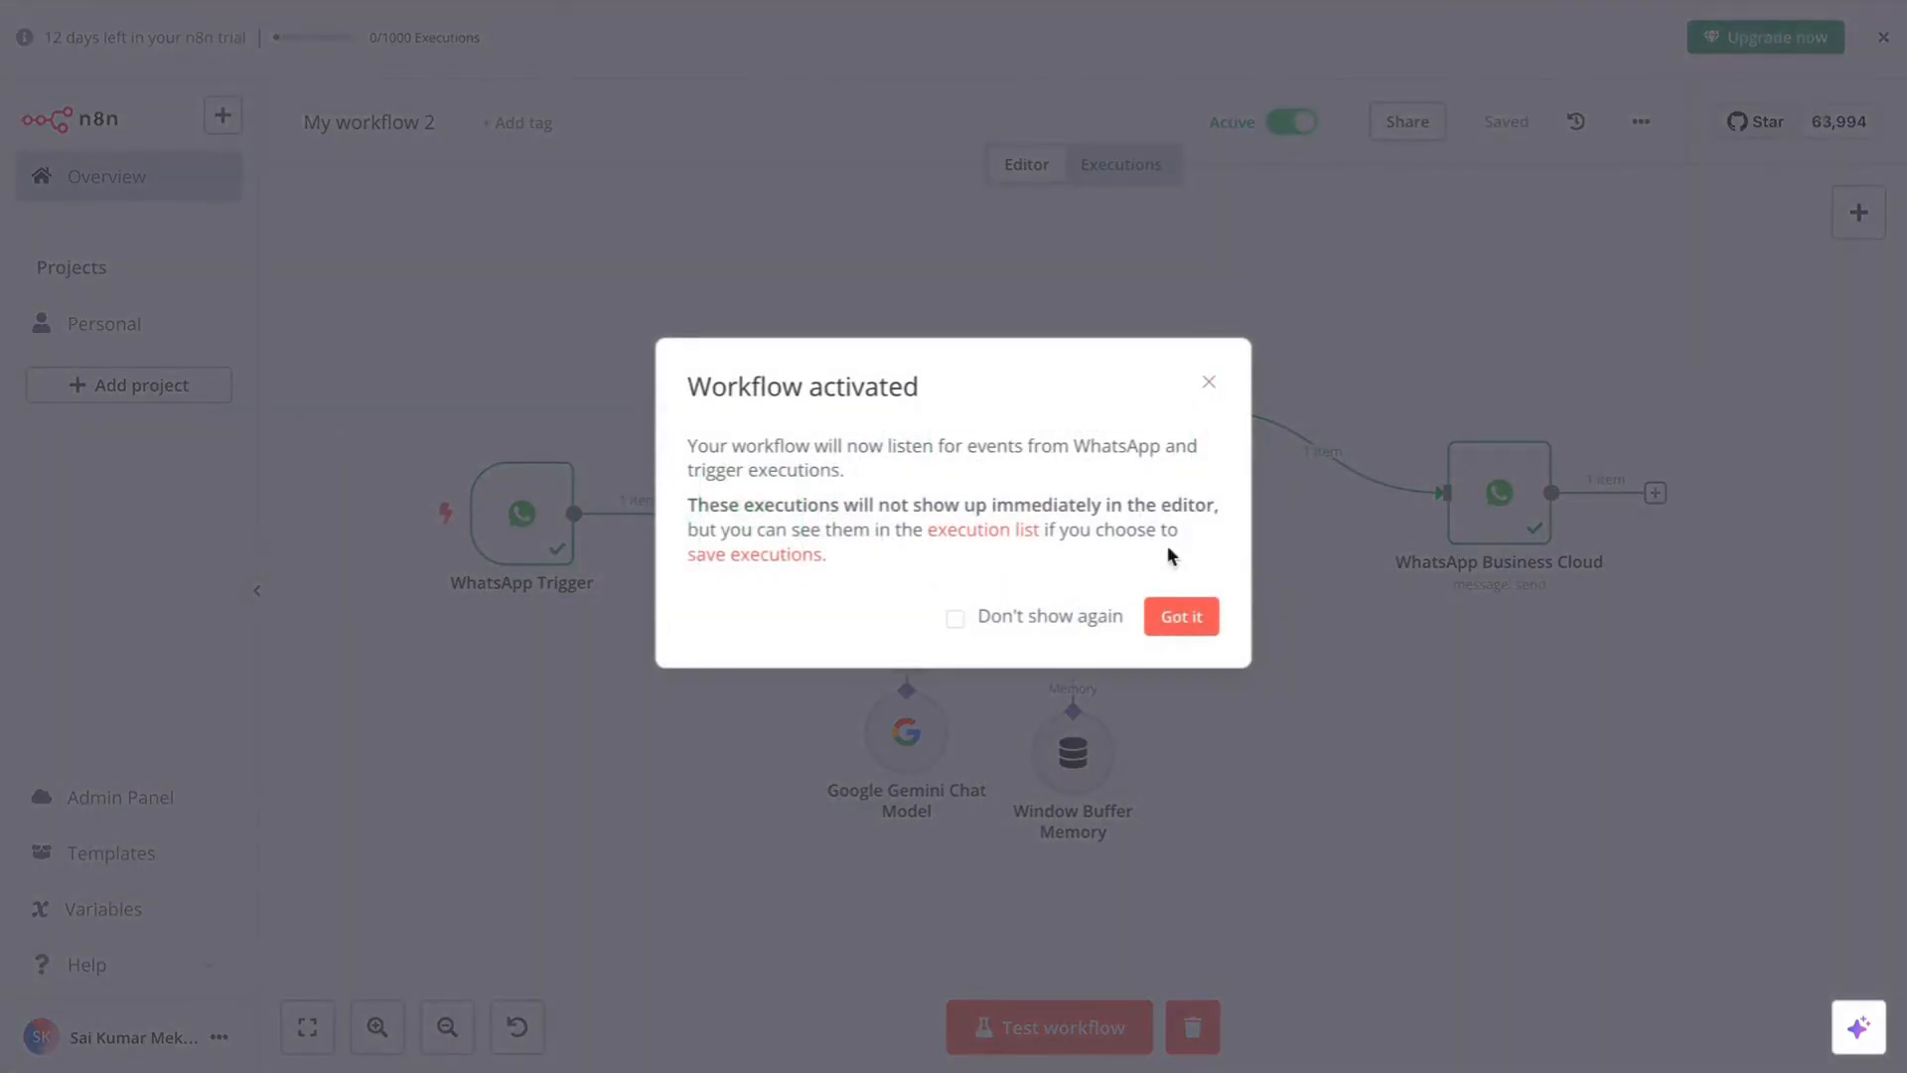
left_click(1192, 616)
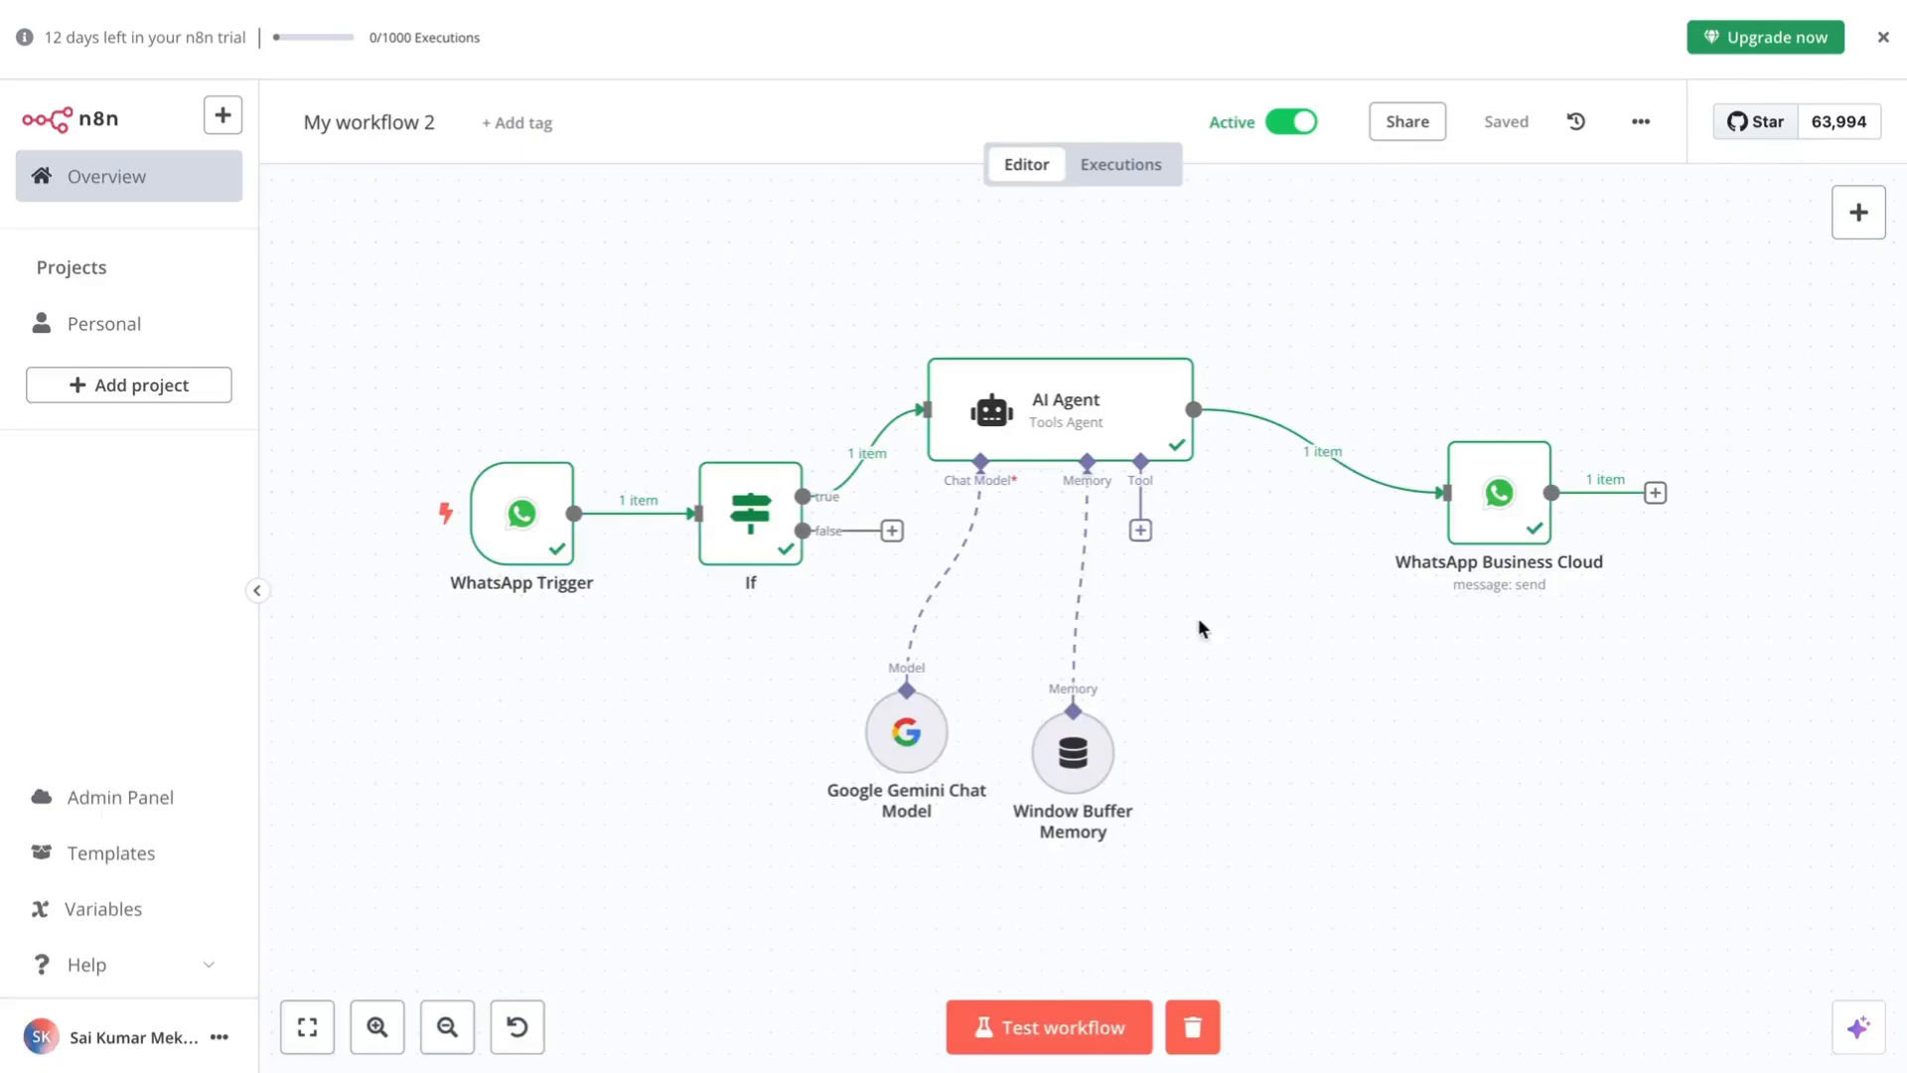
scroll(1492, 309, "down", 1)
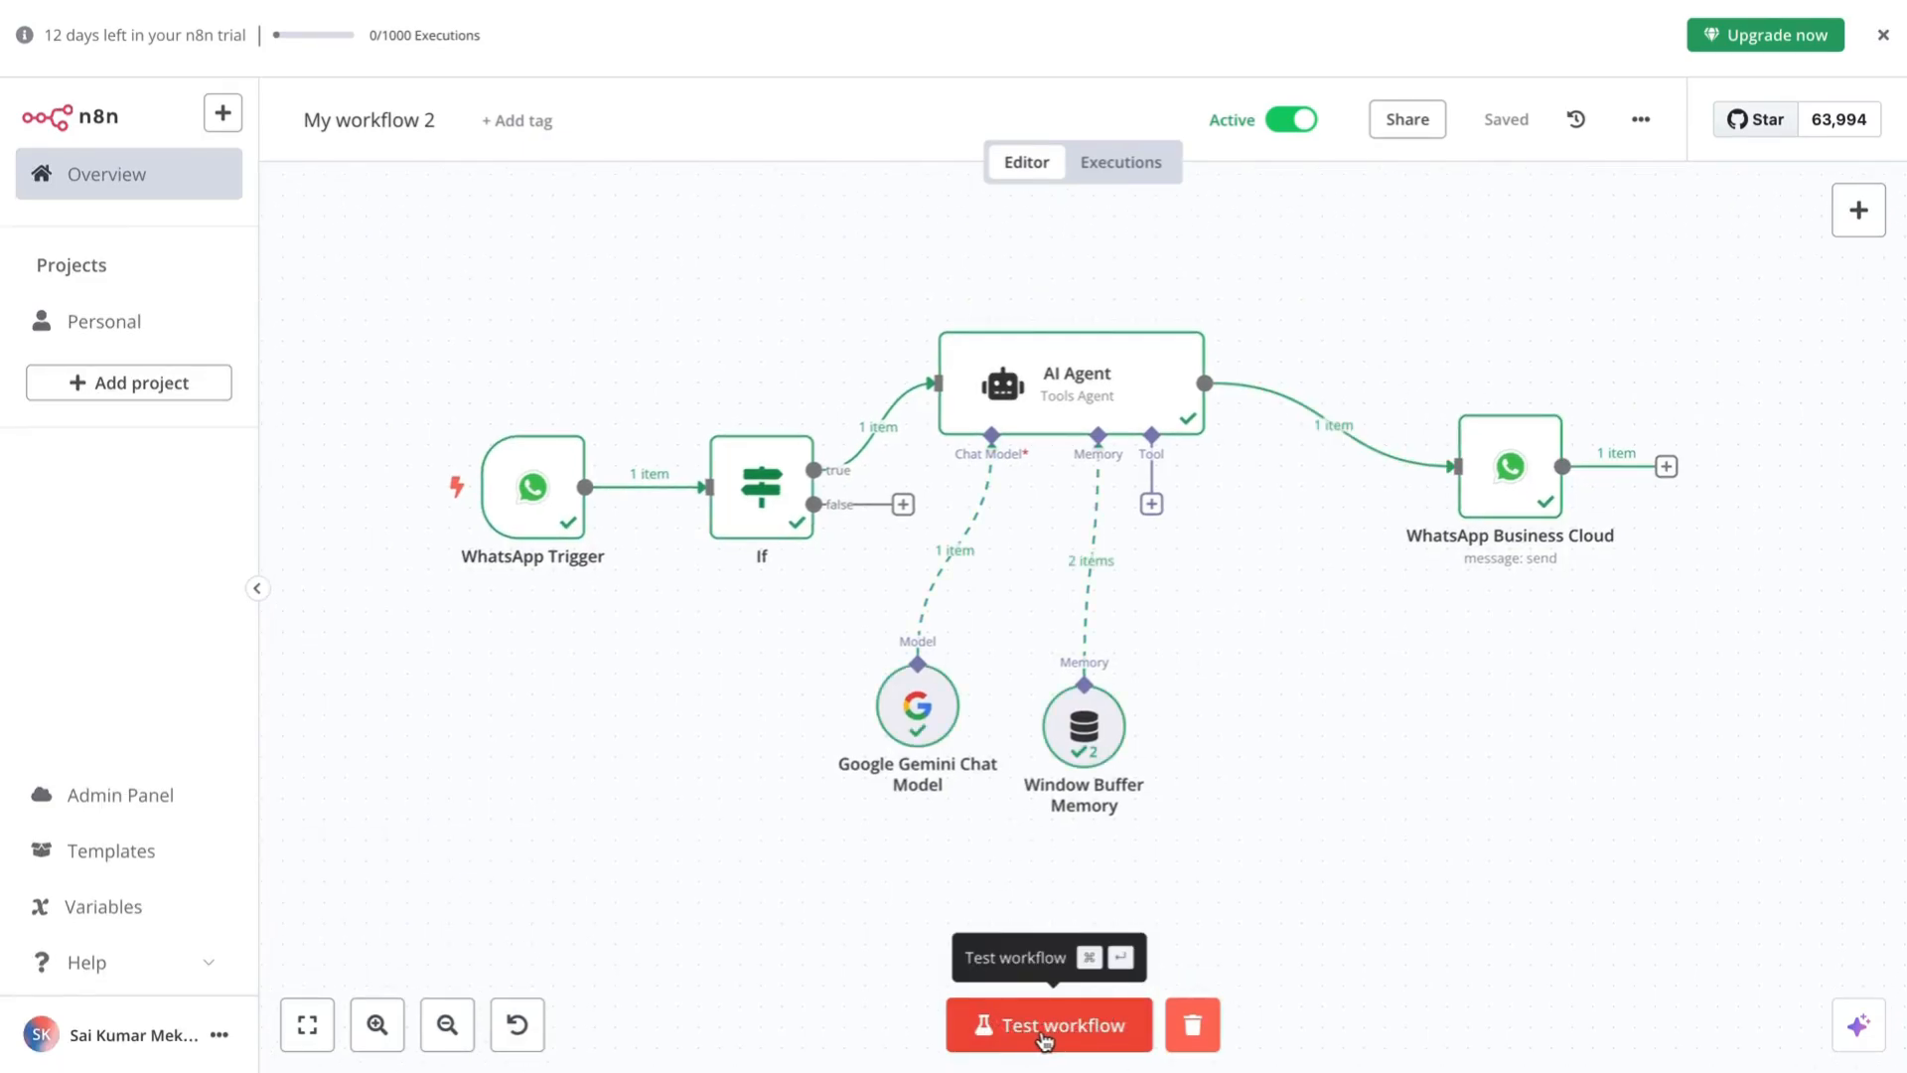
- Test the whole workflow and watch automatic AI replies, including an explanation of AI agents, arrive in WhatsApp
left_click(1059, 1033)
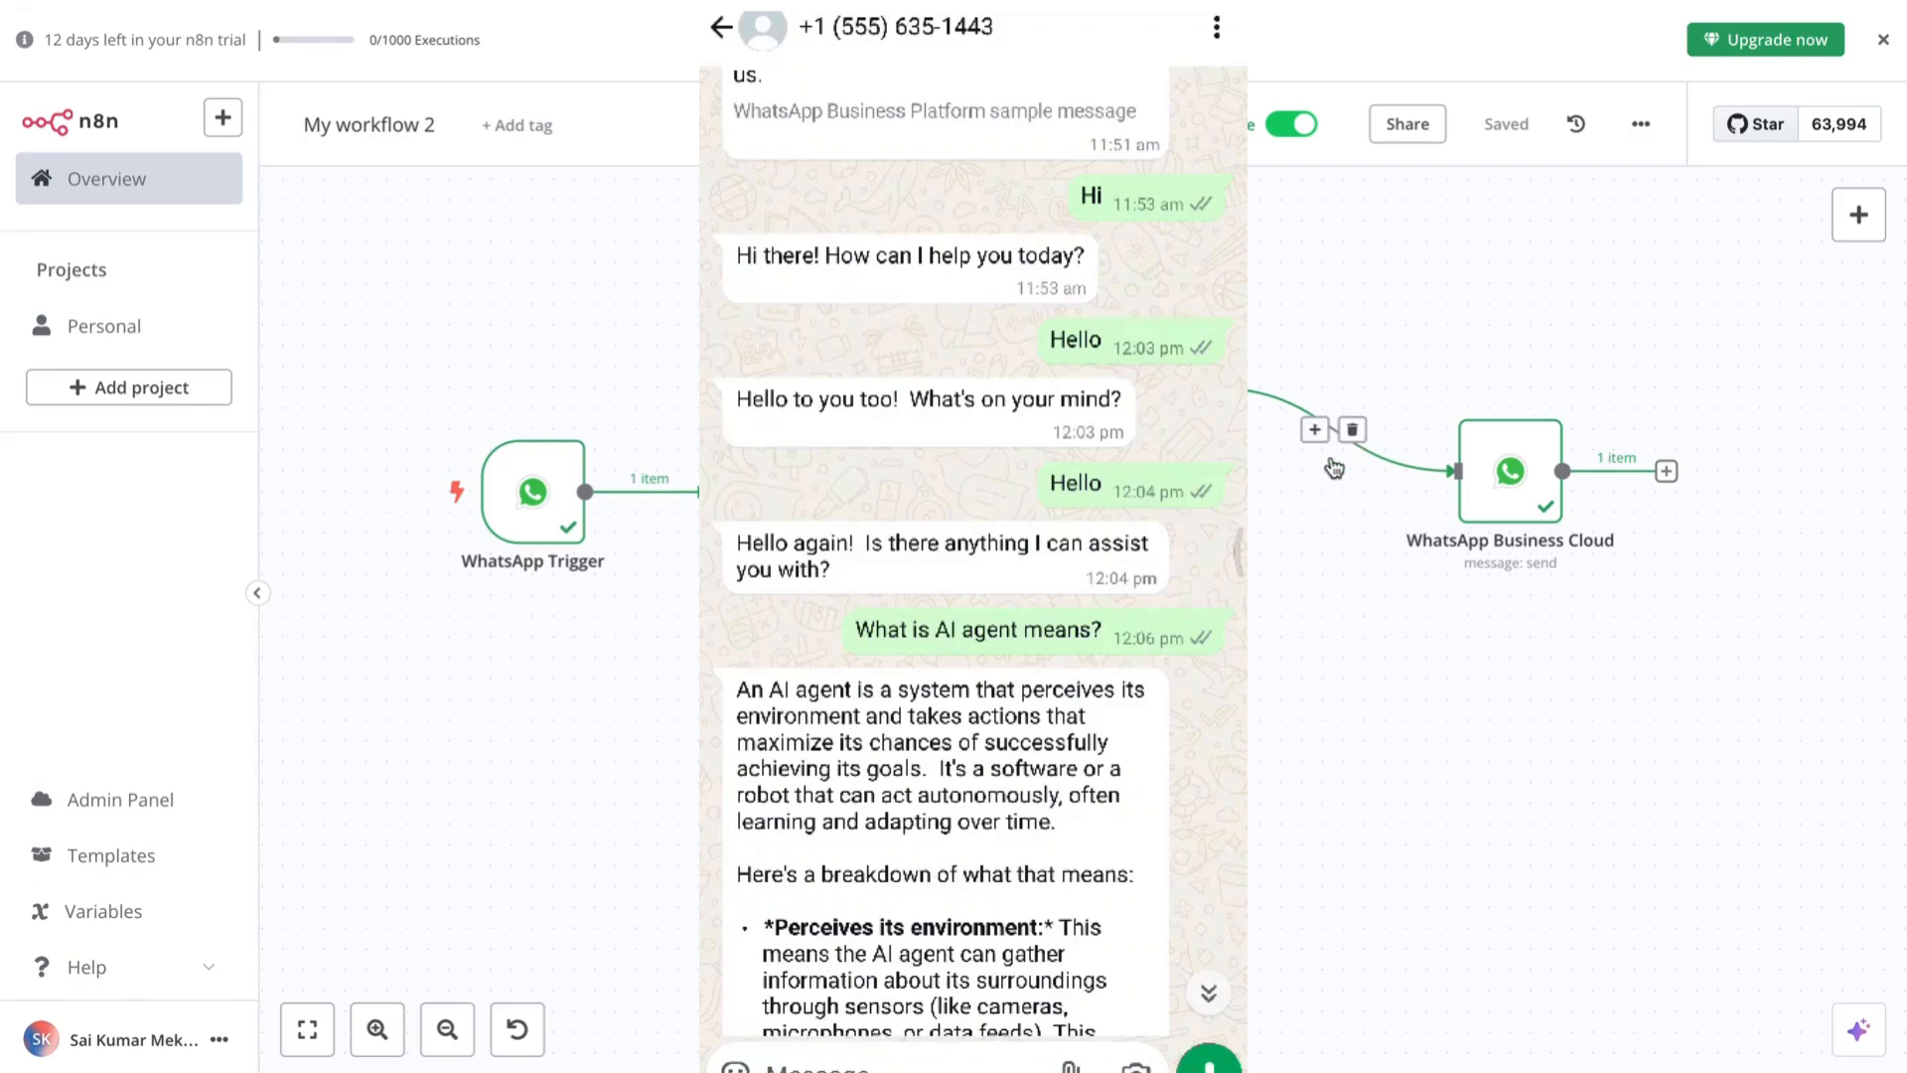
scroll(1477, 652, "up", 1)
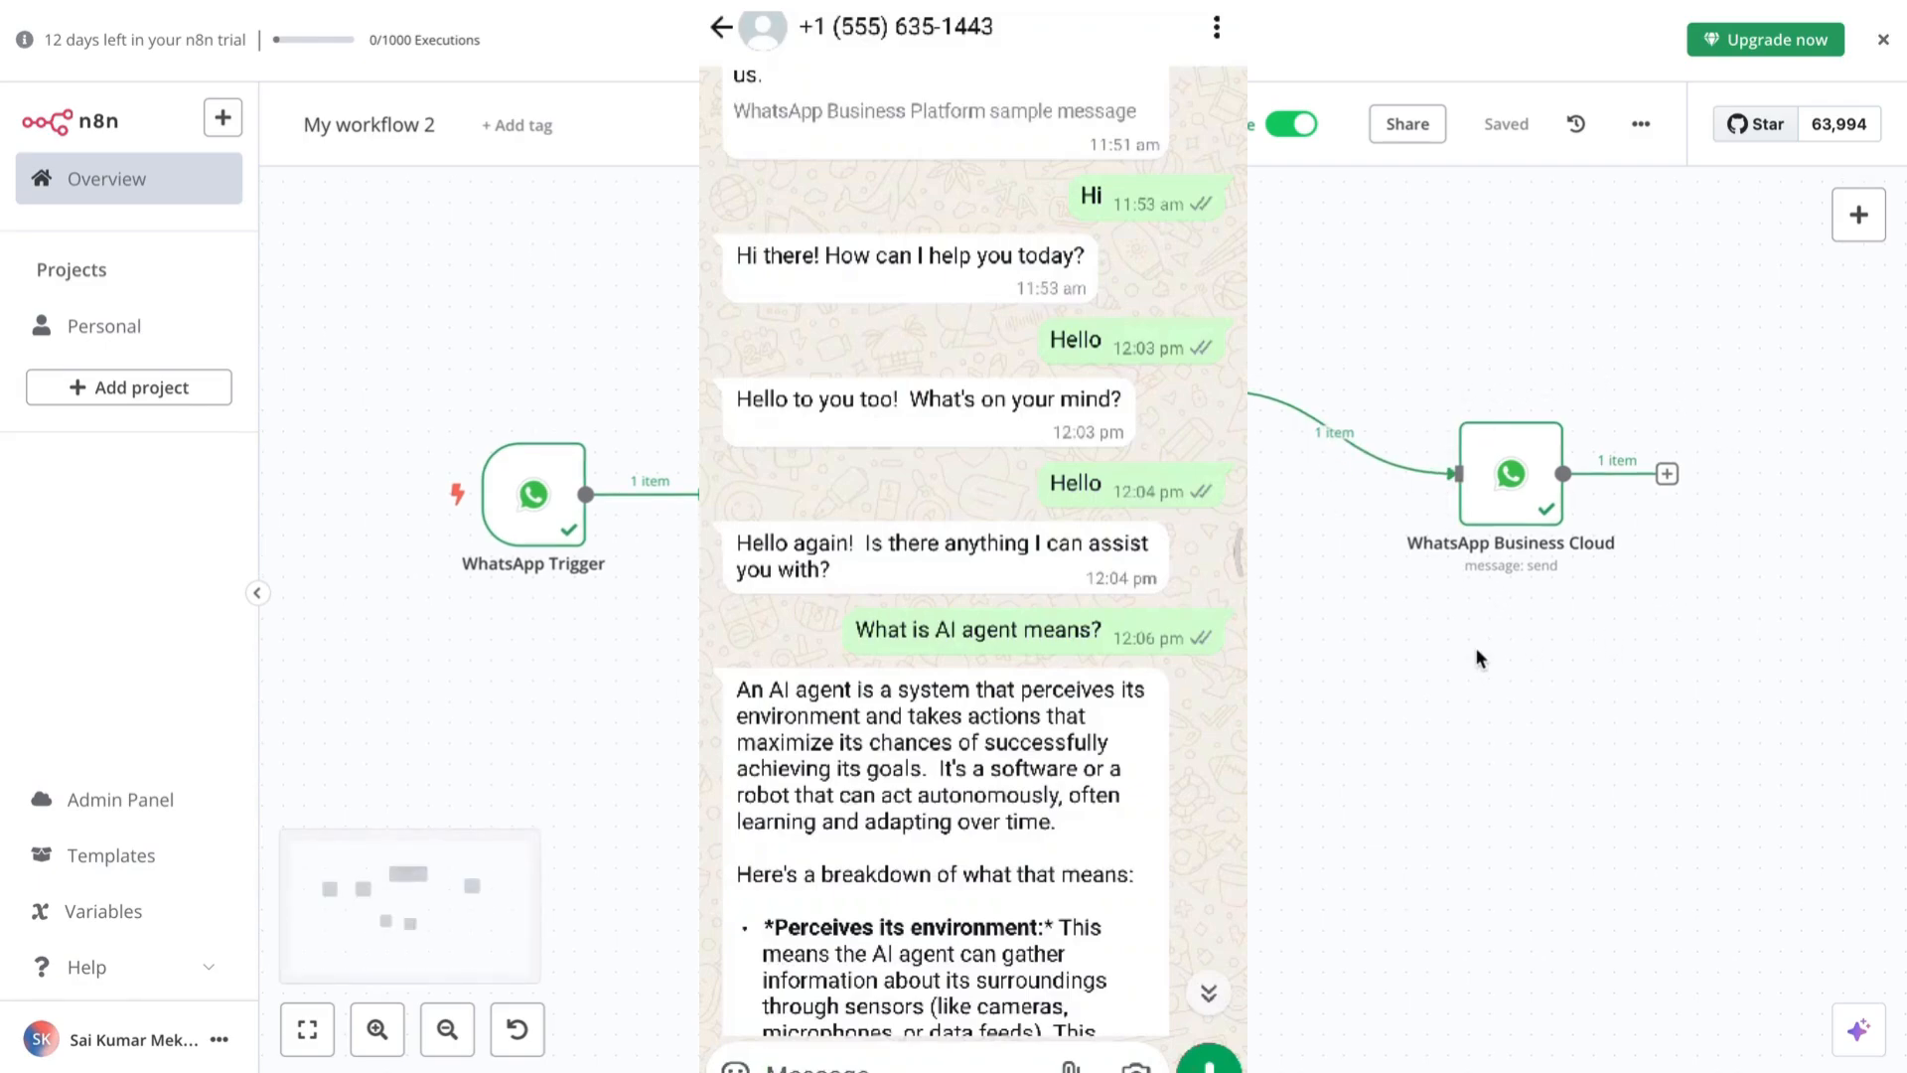